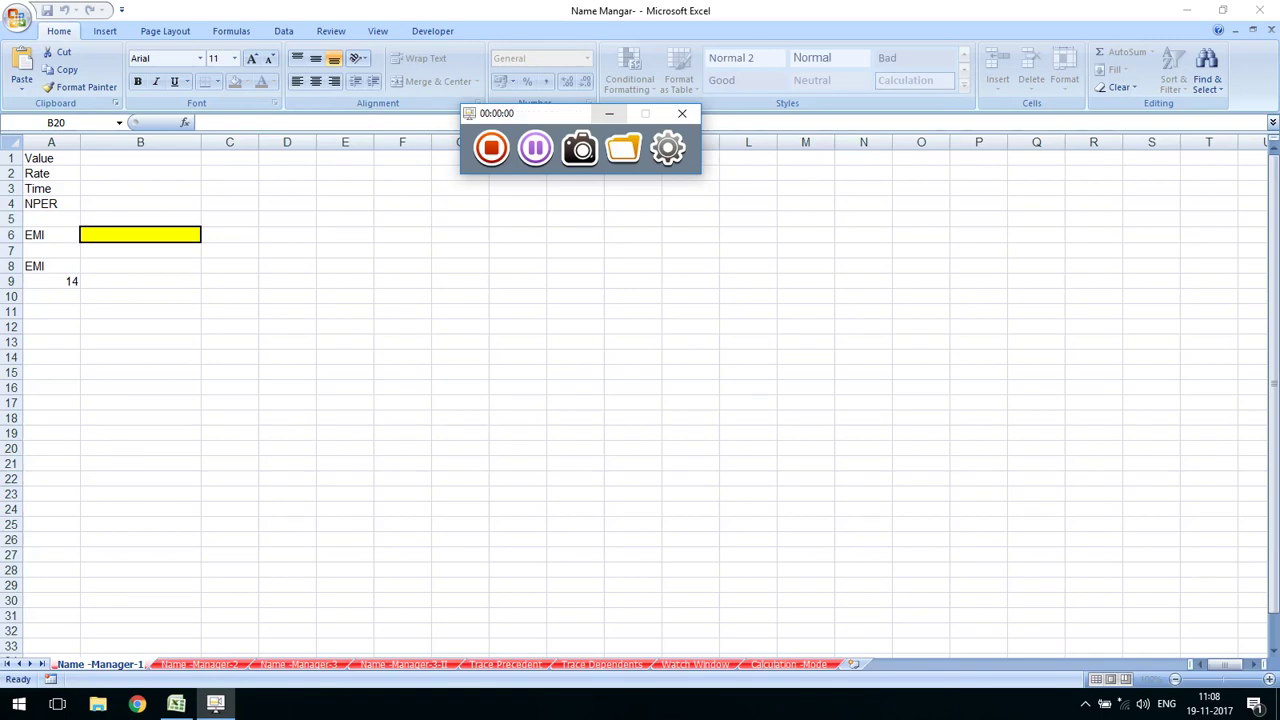
# - Minimize the screen recorder and return focus to the Excel workbook
pyautogui.click(609, 113)
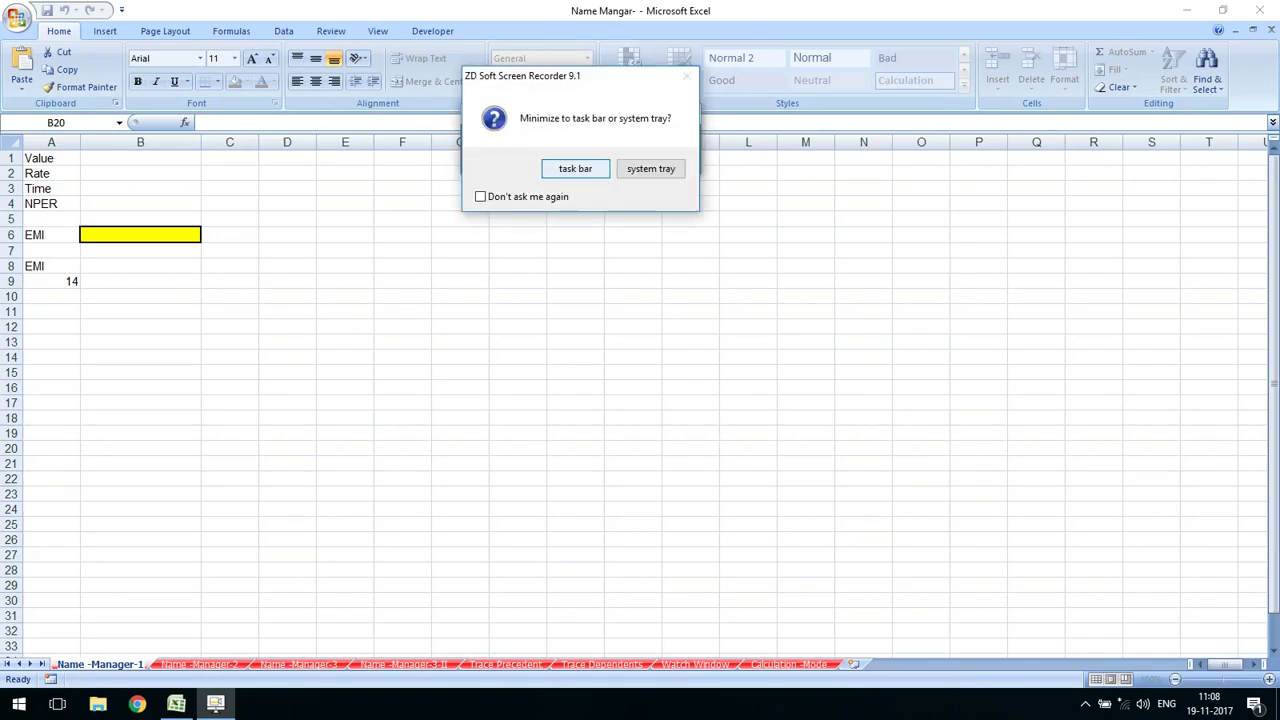
pyautogui.click(575, 168)
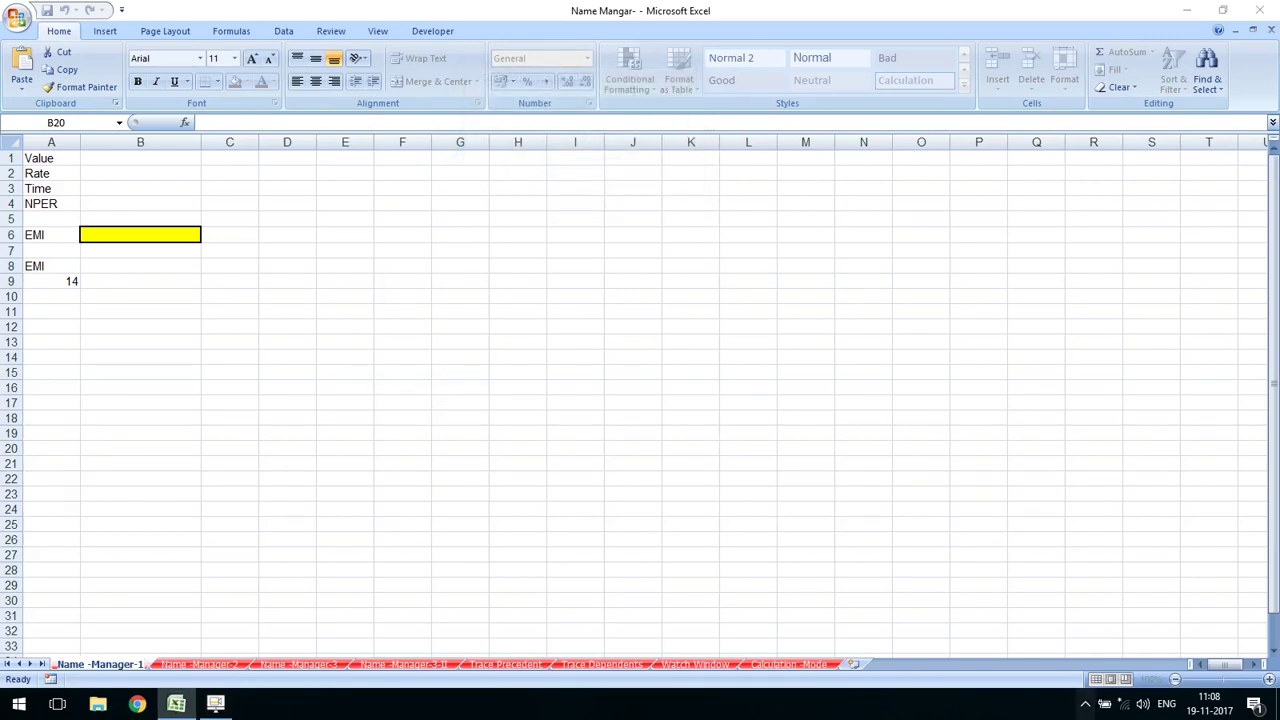
pyautogui.click(1085, 704)
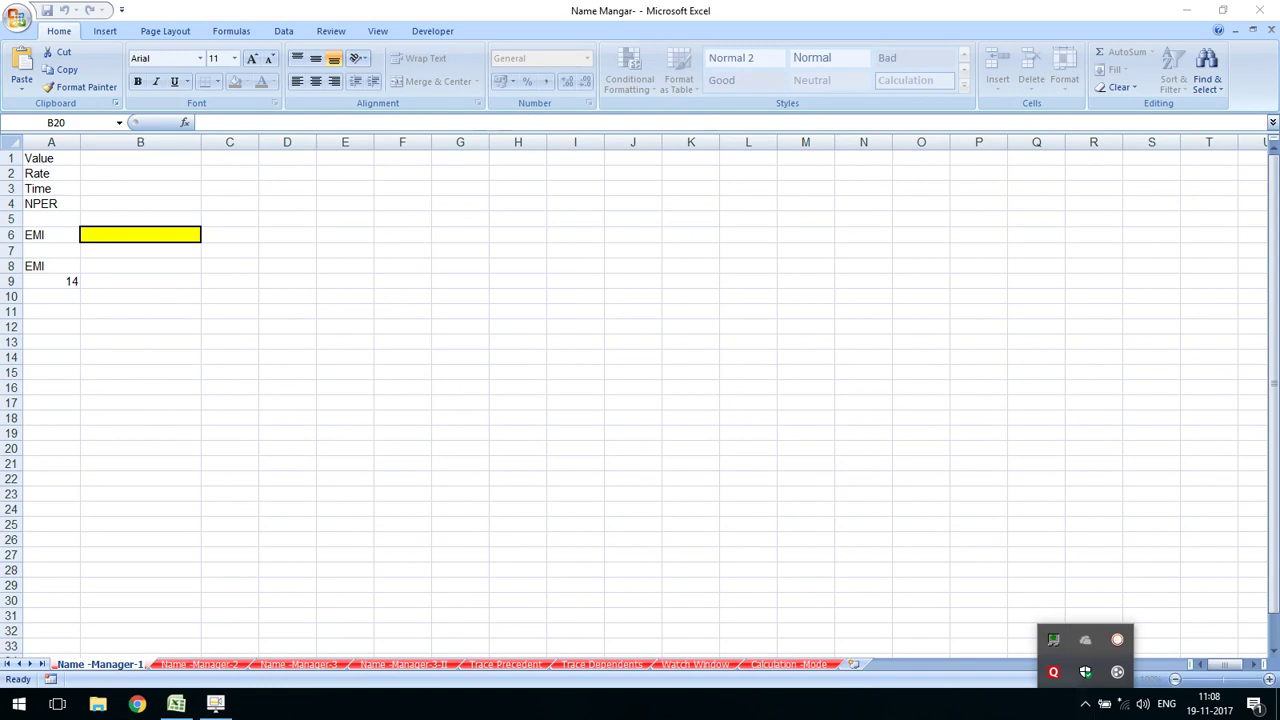
pyautogui.press('Escape')
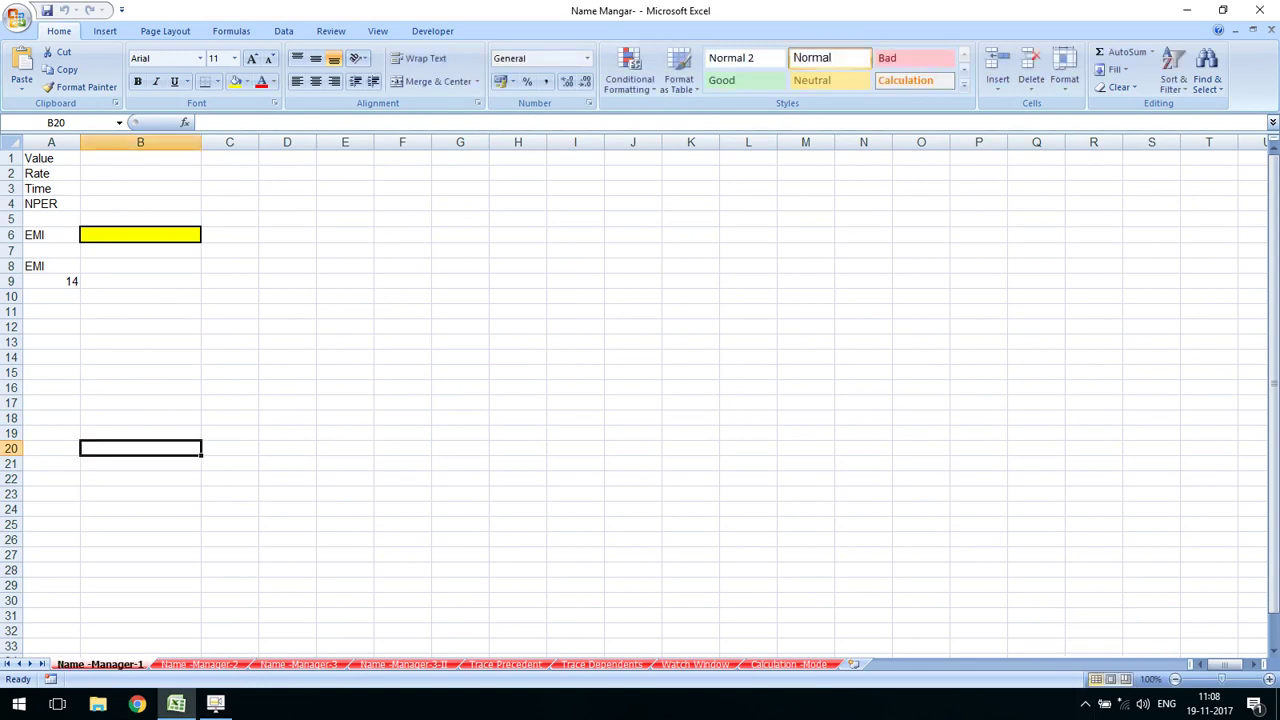
# - Select E11:H18 and name it DATA in the Name Box
pyautogui.press('Right')
pyautogui.press('Right')
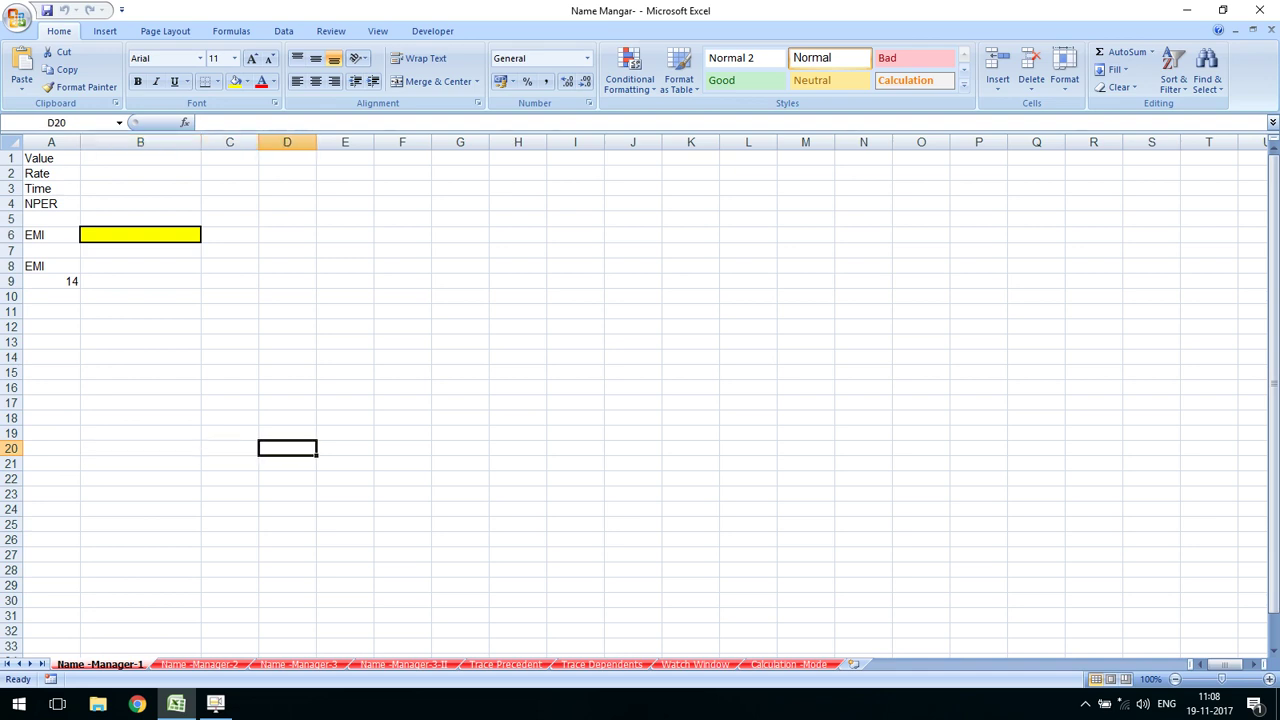
pyautogui.press('Right')
pyautogui.press('Up')
pyautogui.press('Up')
pyautogui.press('Up')
pyautogui.press('Up')
pyautogui.press('Up')
pyautogui.press('Up')
pyautogui.press('Up')
pyautogui.press('Up')
pyautogui.press('Up')
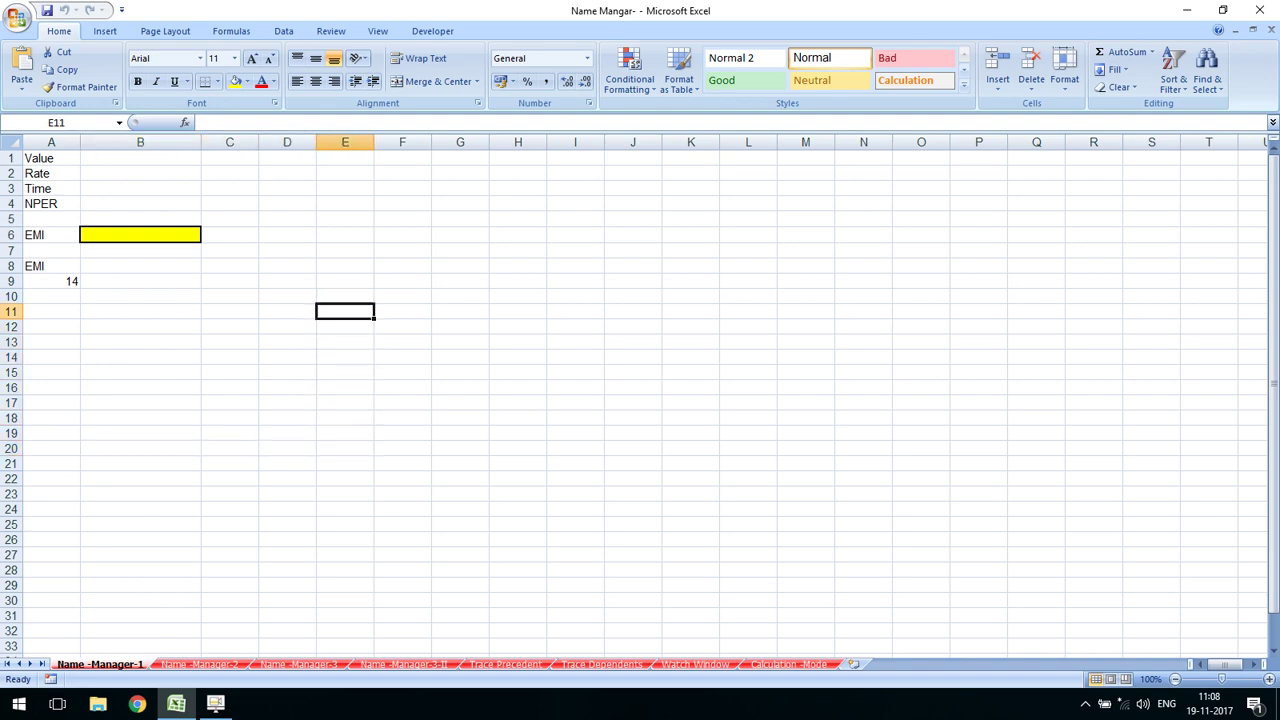
pyautogui.hotkey('shift', 'Right')
pyautogui.hotkey('shift', 'Right')
pyautogui.hotkey('shift', 'Right')
pyautogui.hotkey('shift', 'Down')
pyautogui.hotkey('shift', 'Down')
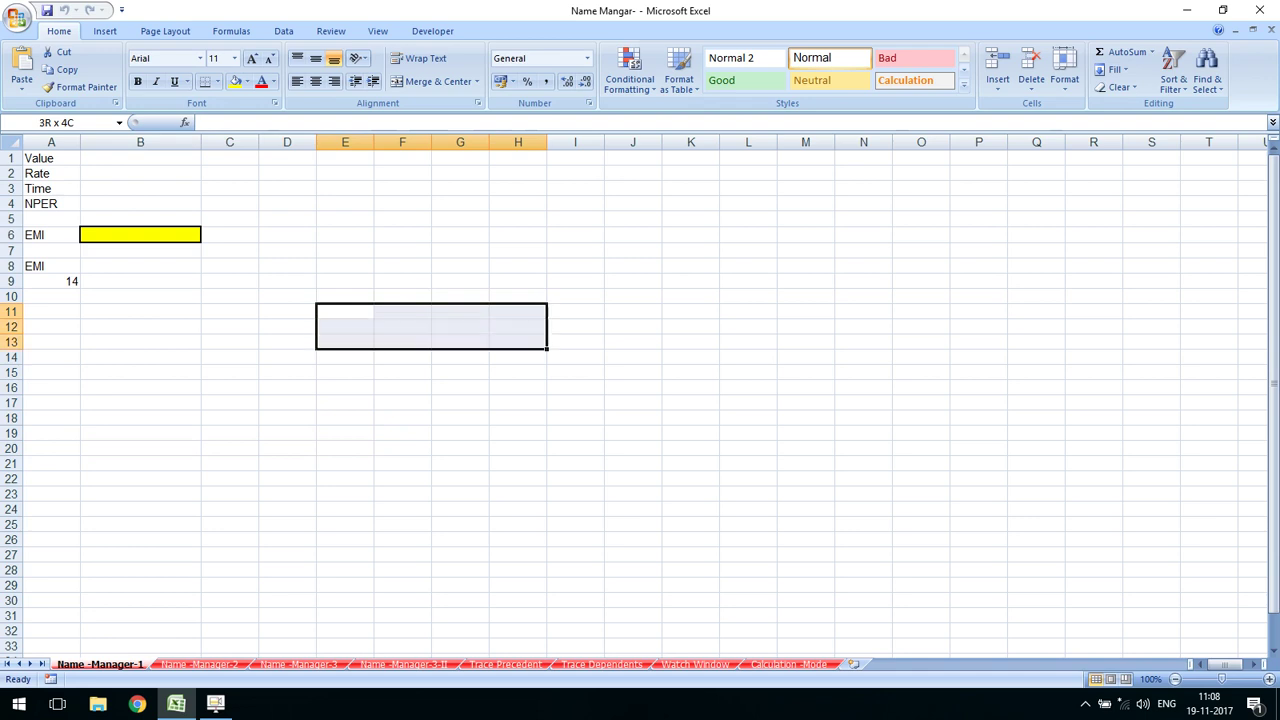
pyautogui.hotkey('shift', 'Down')
pyautogui.hotkey('shift', 'Down')
pyautogui.hotkey('shift', 'Down')
pyautogui.hotkey('shift', 'Down')
pyautogui.hotkey('shift', 'Down')
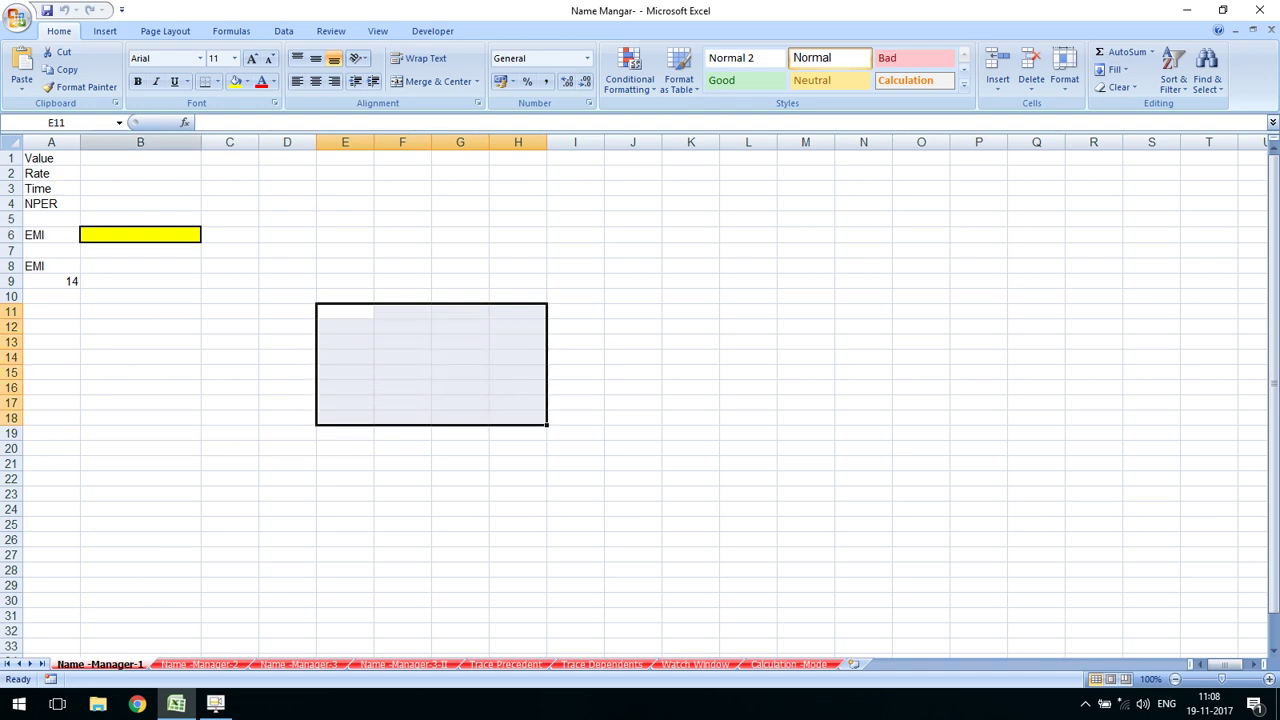
pyautogui.click(55, 122)
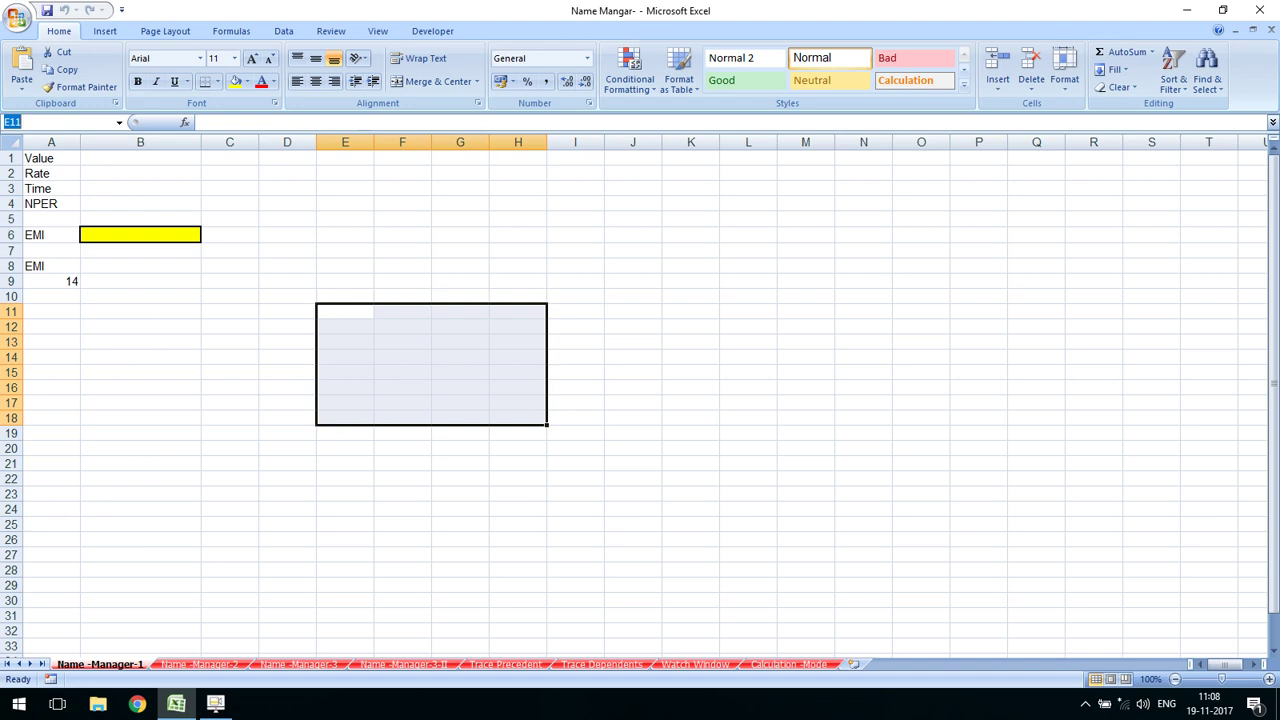
pyautogui.write('DATA')
pyautogui.press('Return')
pyautogui.click(805, 296)
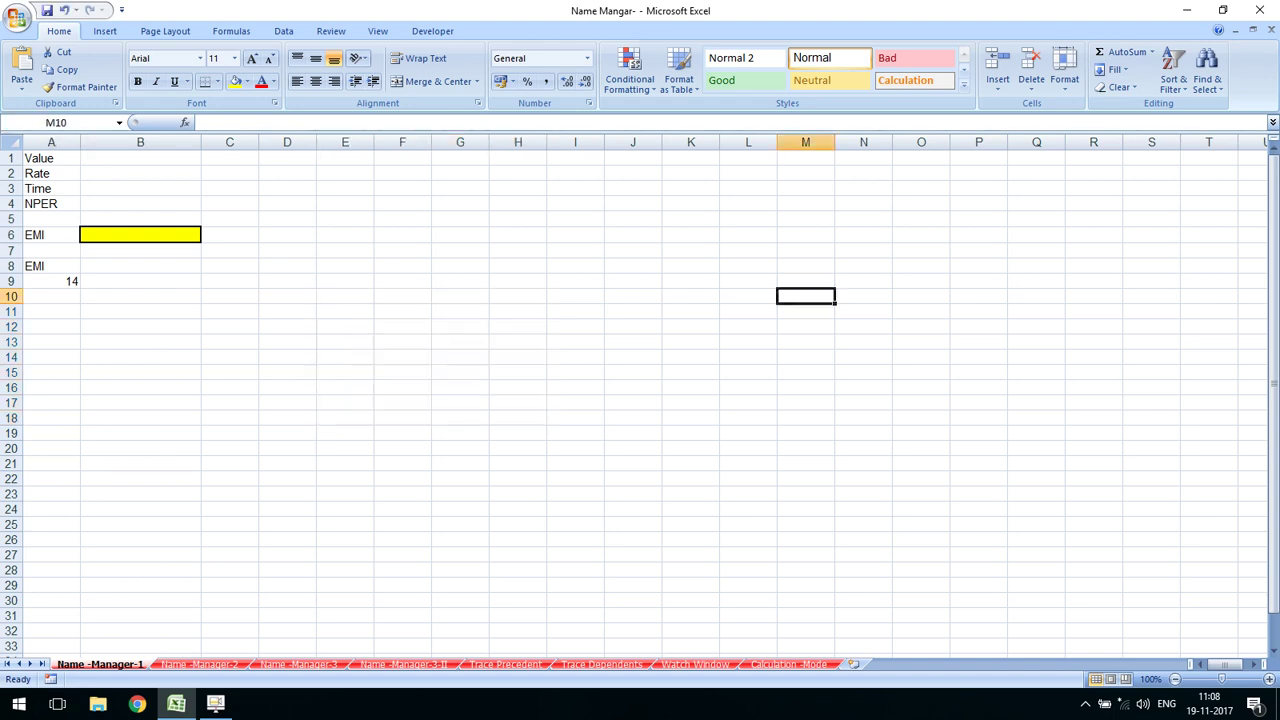
pyautogui.write('=D')
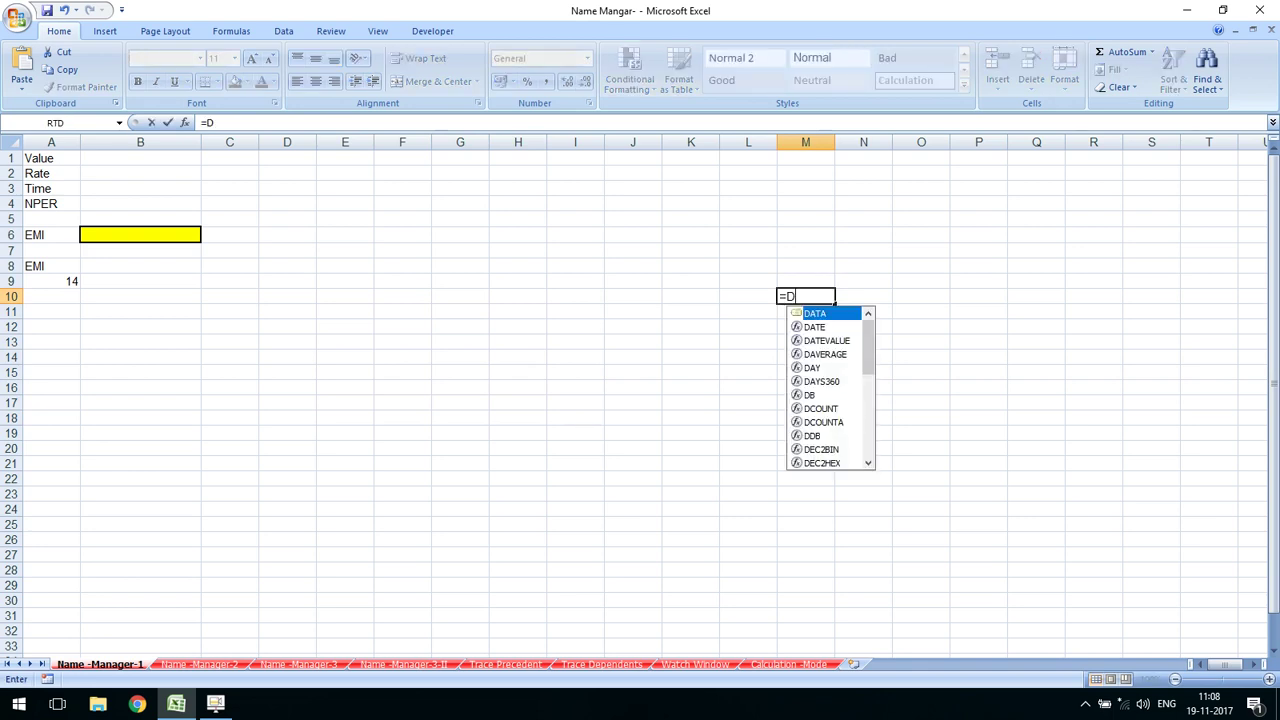
pyautogui.write('AT')
pyautogui.press('Tab')
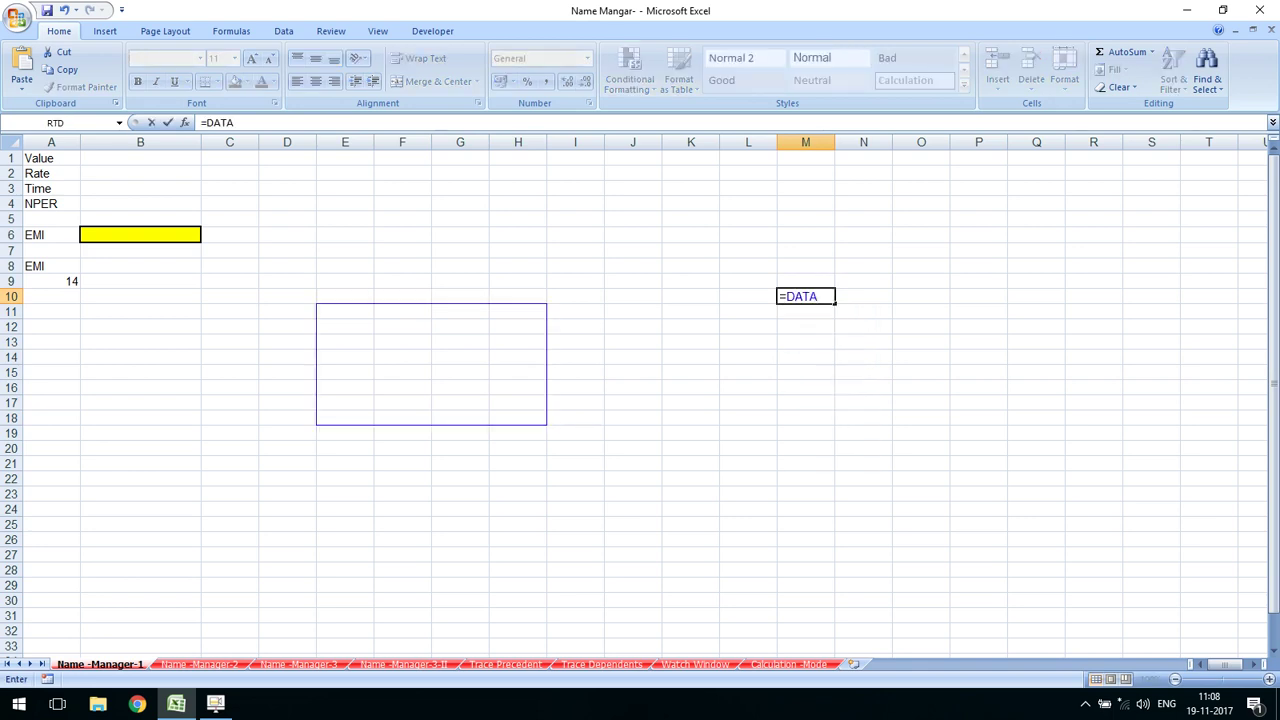
pyautogui.press('Escape')
pyautogui.press('Left')
pyautogui.press('Left')
pyautogui.press('Left')
pyautogui.press('Left')
pyautogui.press('Right')
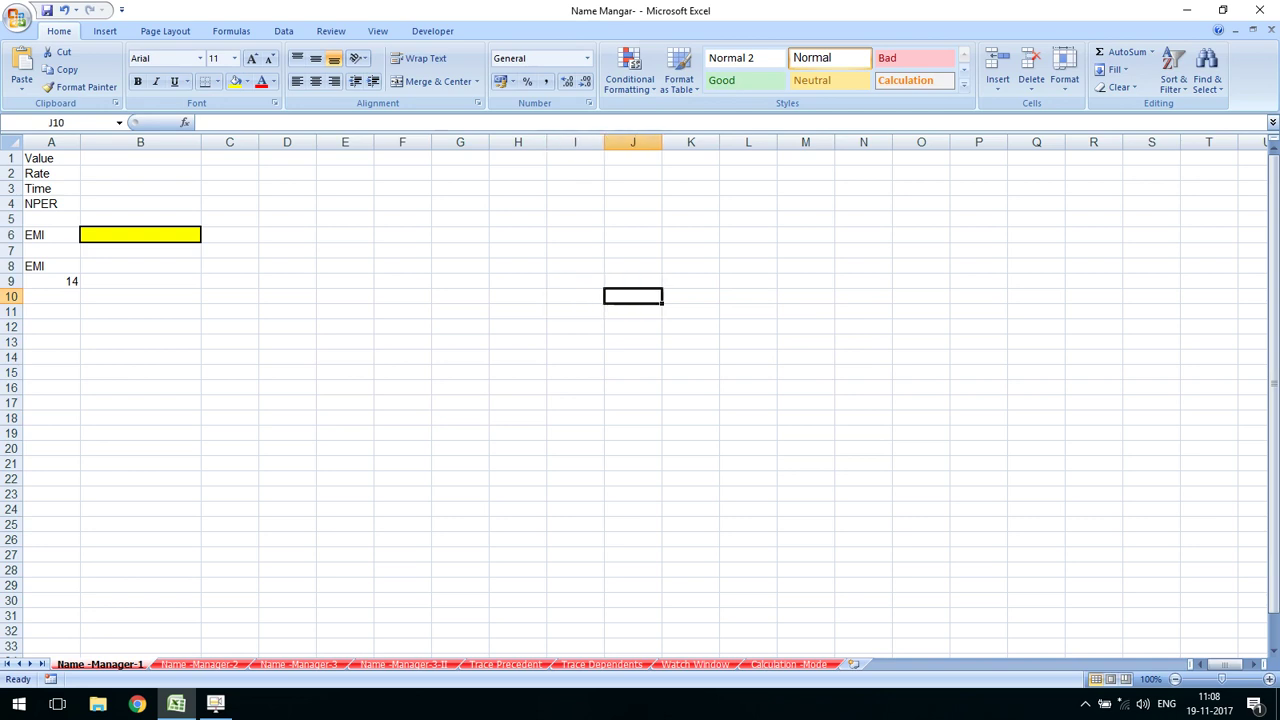
pyautogui.press('Right')
pyautogui.press('Right')
pyautogui.press('Right')
pyautogui.write('=DAT')
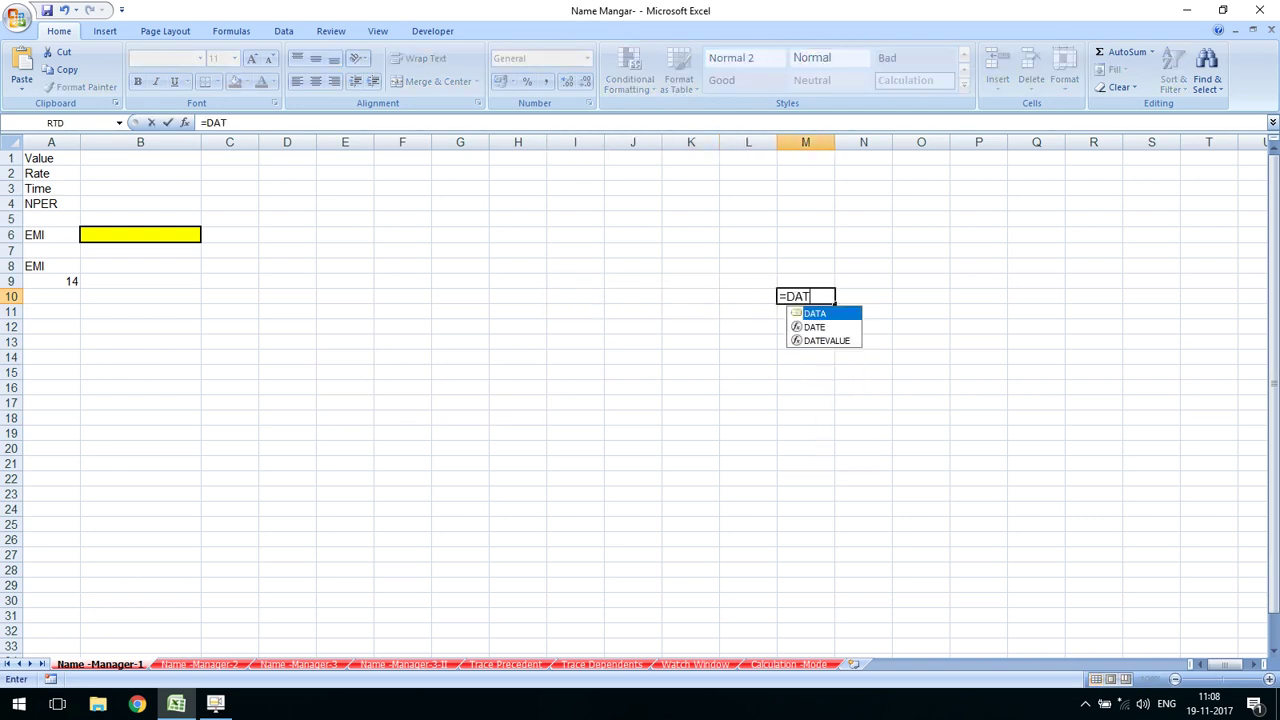
pyautogui.press('Tab')
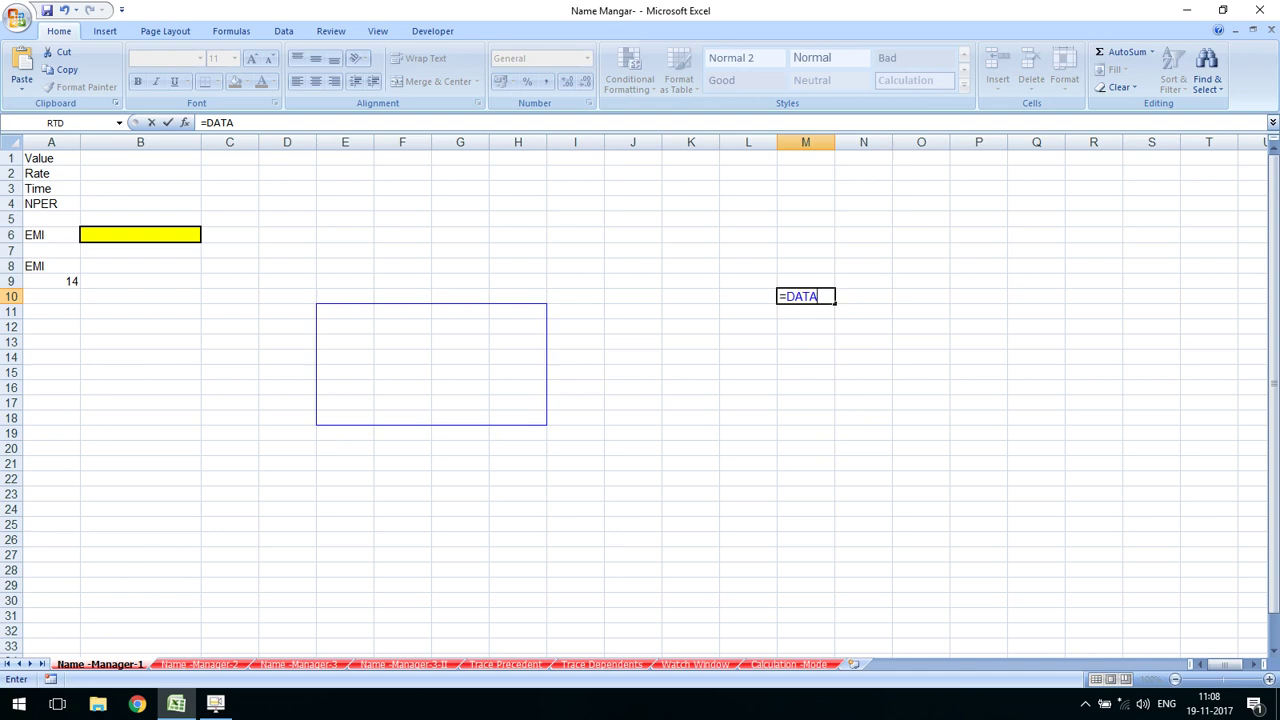
pyautogui.press('Escape')
pyautogui.press('Left')
pyautogui.press('Left')
pyautogui.press('Left')
pyautogui.press('Left')
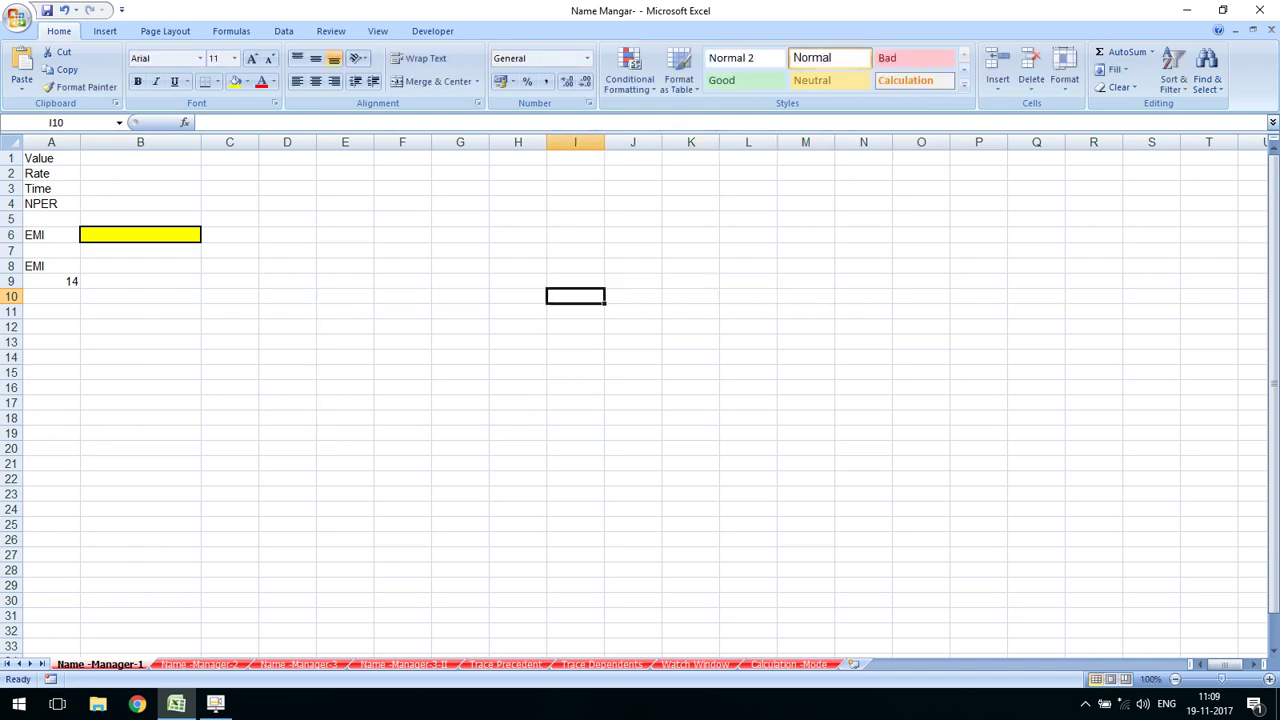
pyautogui.press('Left')
pyautogui.press('Left')
pyautogui.press('Left')
pyautogui.press('Down')
pyautogui.press('Left')
# - Enter 50 in E12, 60 in F13, 30 in F14, 60 in F15 and 50 in E15
pyautogui.press('Down')
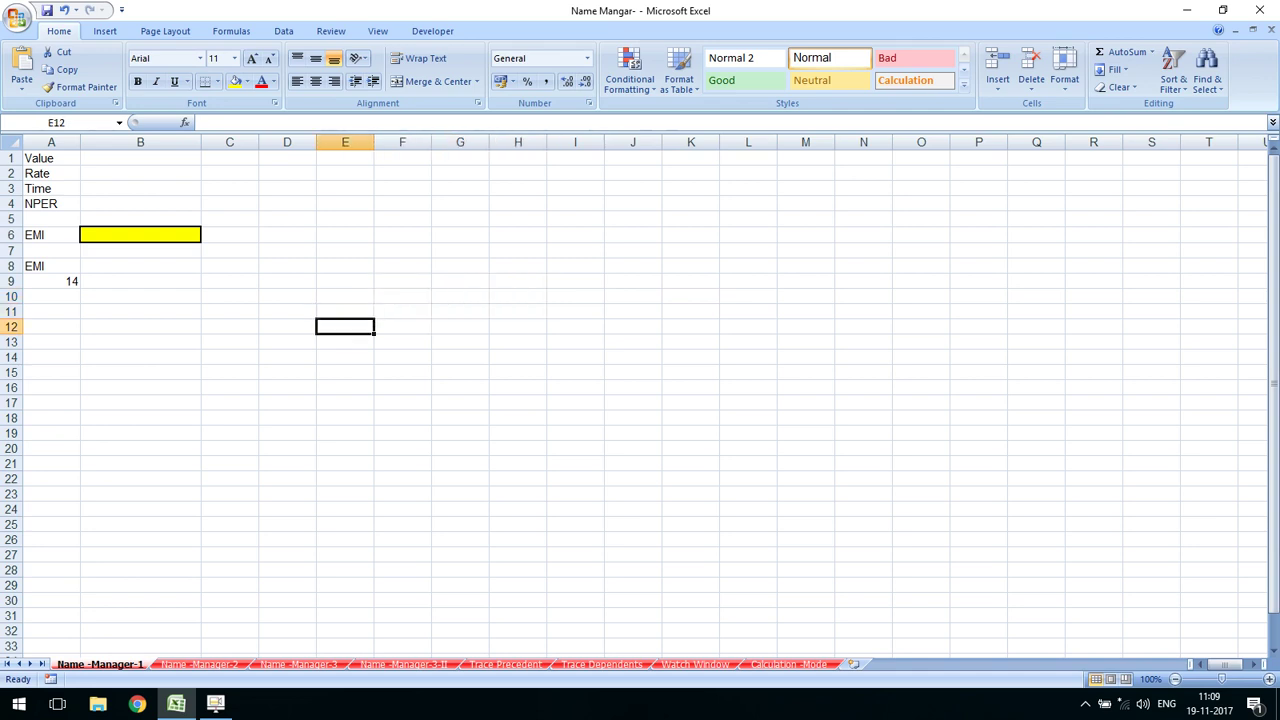
pyautogui.write('50')
pyautogui.press('Return')
pyautogui.press('Right')
pyautogui.write('60')
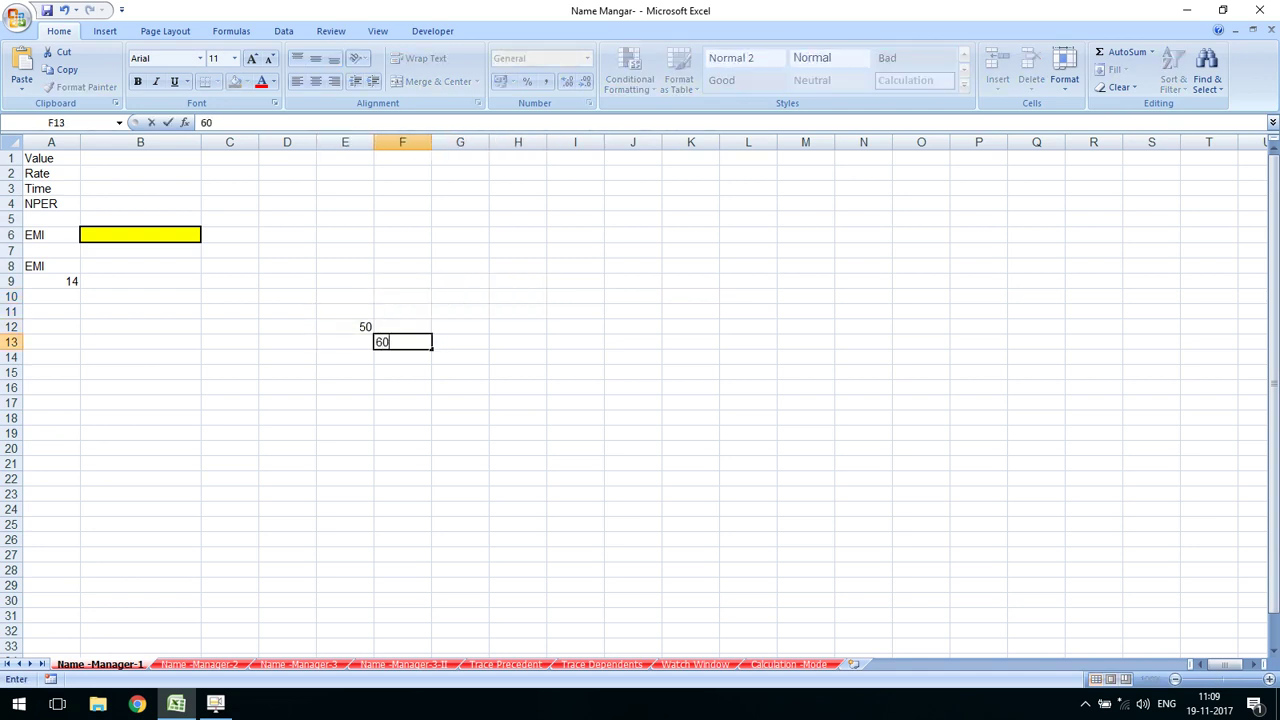
pyautogui.press('Return')
pyautogui.write('30')
pyautogui.press('Return')
pyautogui.write('60')
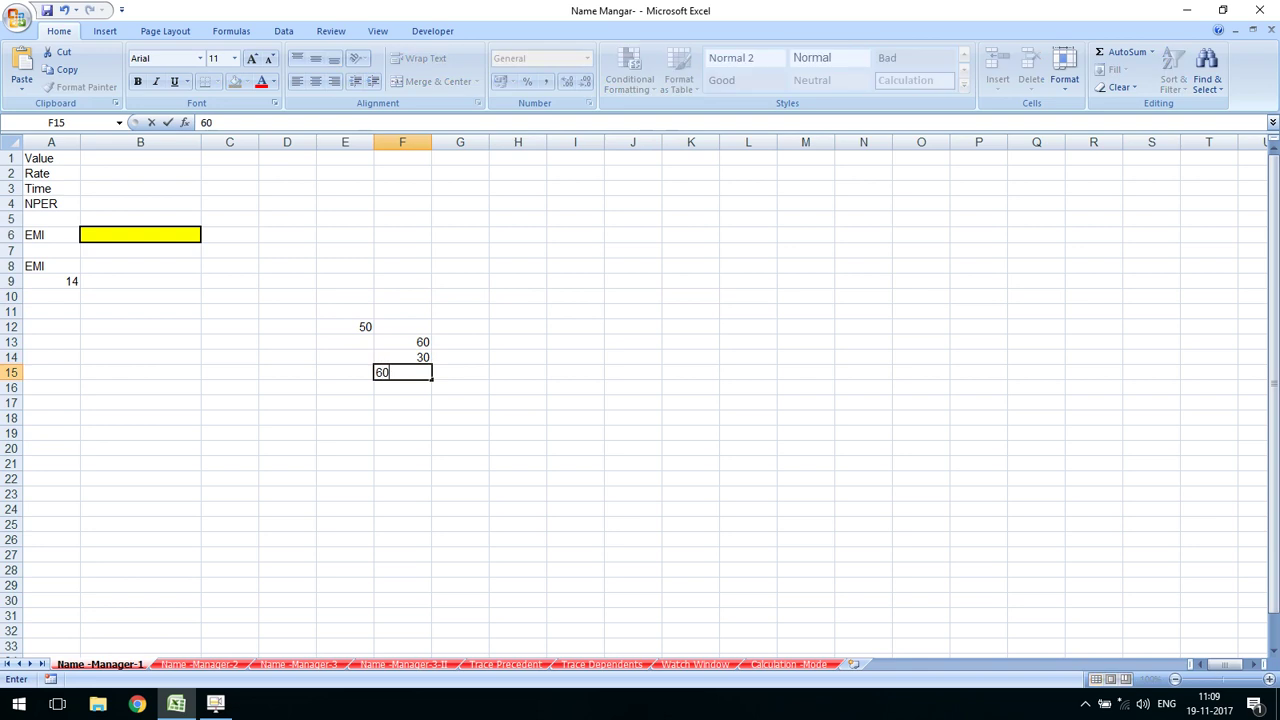
pyautogui.press('Return')
pyautogui.press('Return')
pyautogui.press('Up')
pyautogui.press('Left')
pyautogui.press('Up')
pyautogui.write('50')
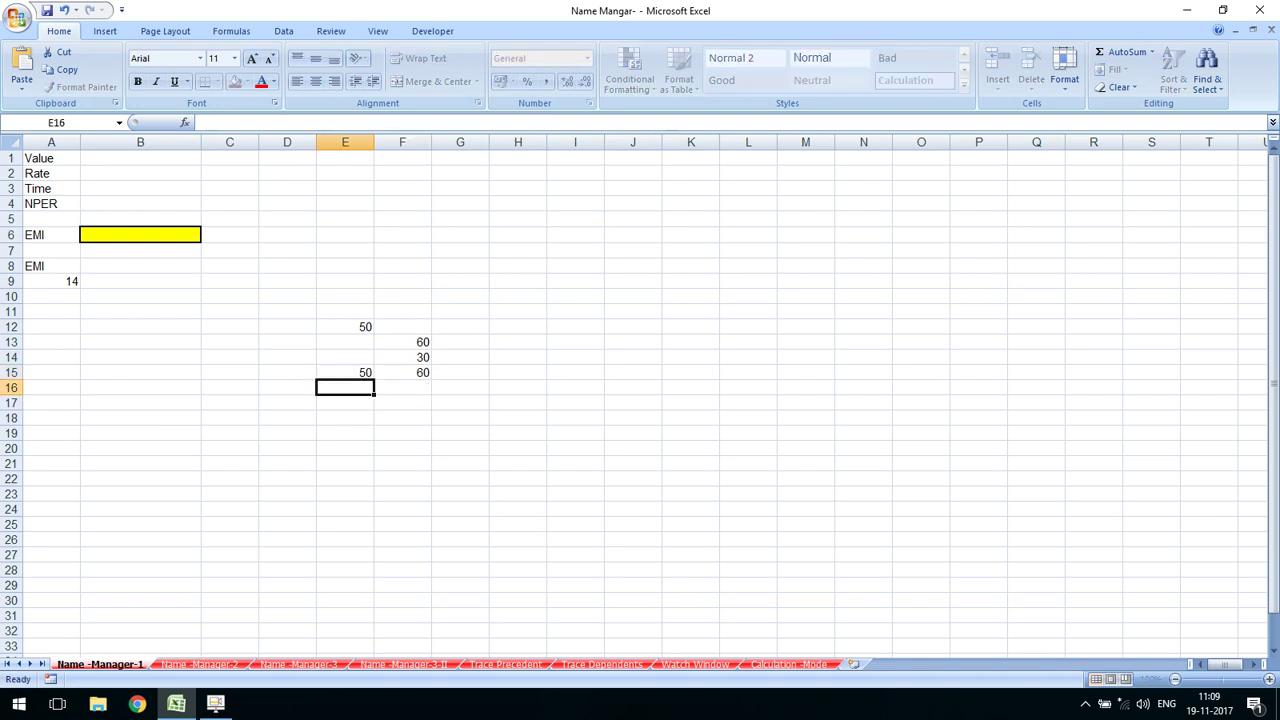
pyautogui.press('Right')
pyautogui.press('Right')
pyautogui.press('Right')
pyautogui.press('Right')
pyautogui.press('Right')
pyautogui.press('Right')
pyautogui.press('Right')
# - Total the DATA range in L12 with =SUM(DATA), giving 250
pyautogui.press('Up')
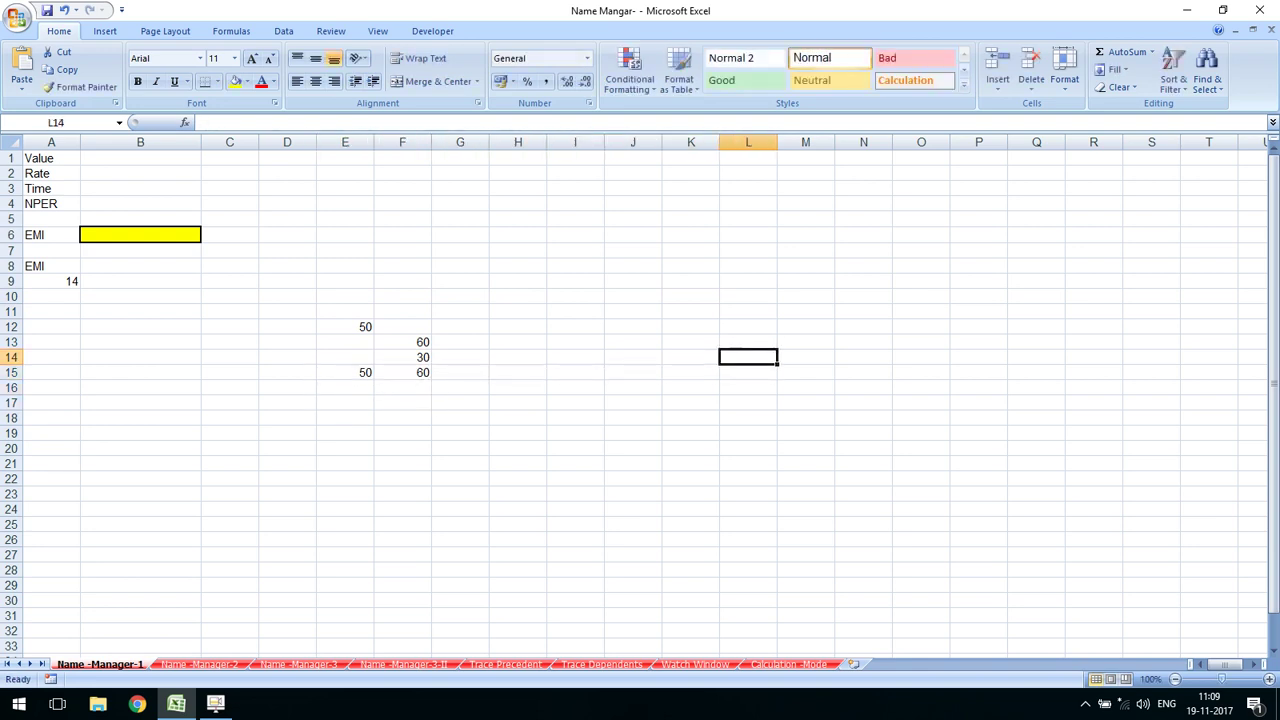
pyautogui.press('Up')
pyautogui.press('Up')
pyautogui.write('=S')
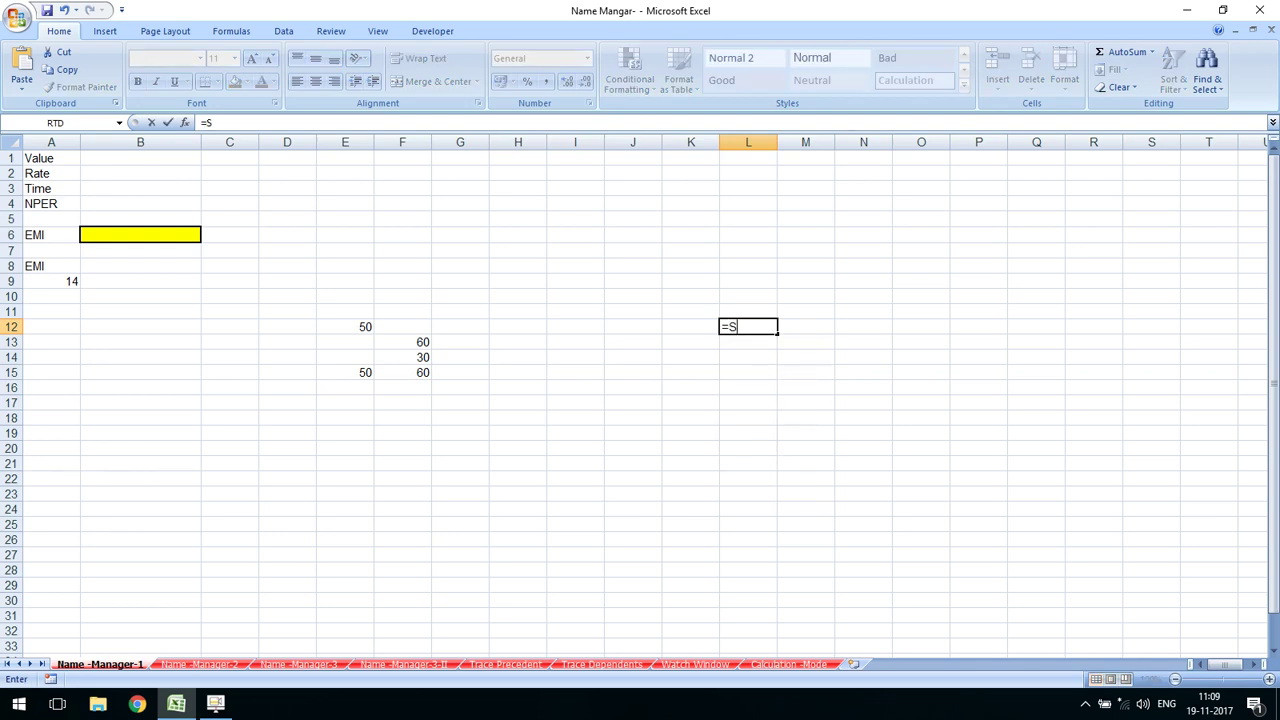
pyautogui.write('UN')
pyautogui.press('BackSpace')
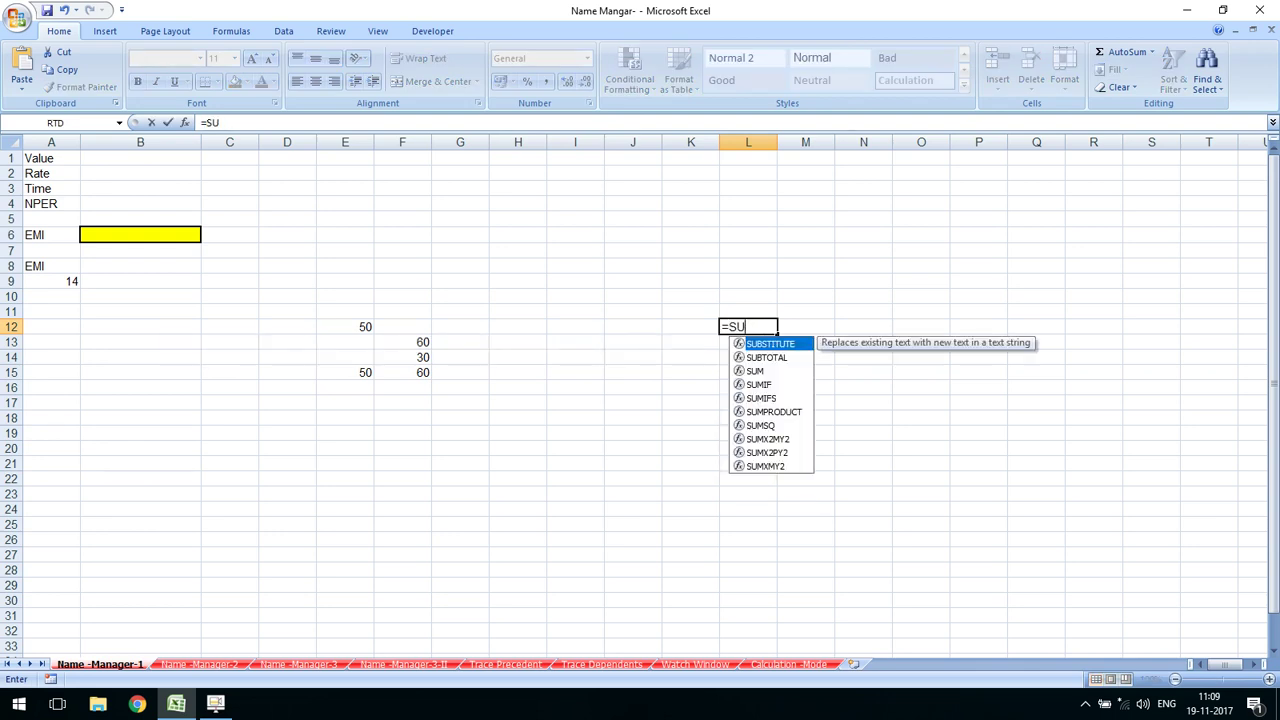
pyautogui.write('M(')
pyautogui.press('Left')
pyautogui.press('Left')
pyautogui.press('Left')
pyautogui.press('Left')
pyautogui.press('BackSpace')
pyautogui.press('BackSpace')
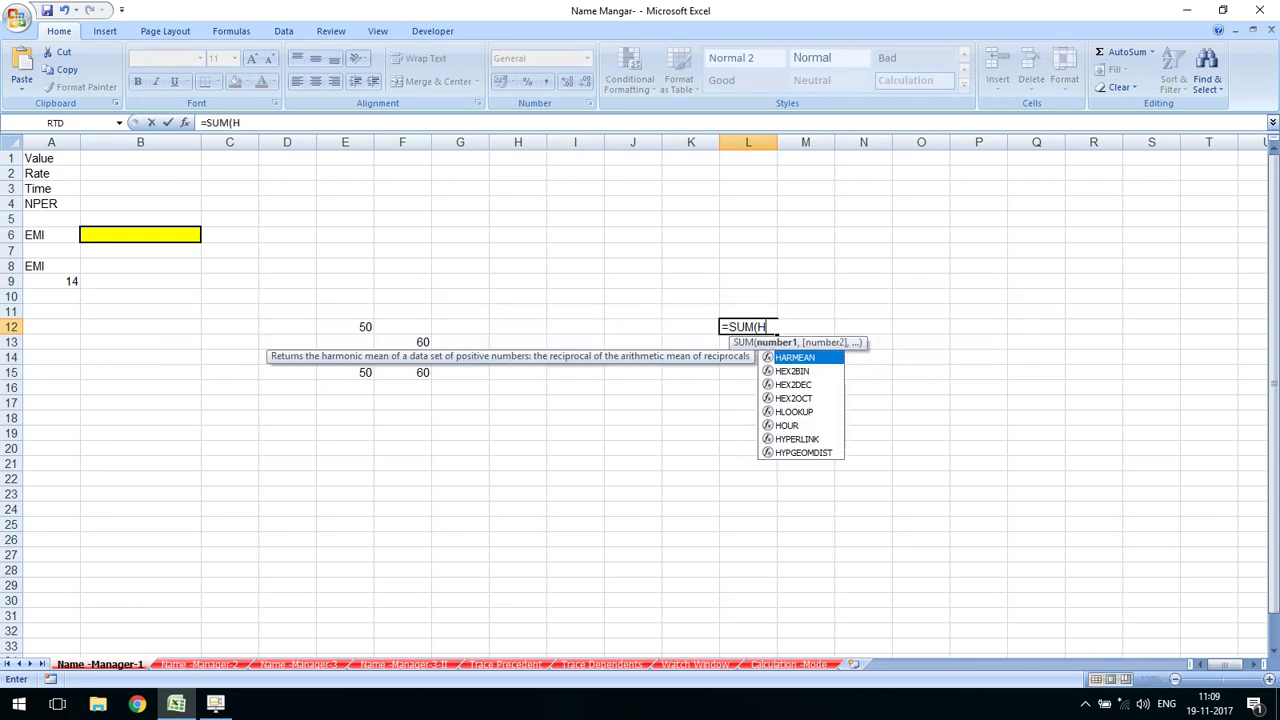
pyautogui.press('BackSpace')
pyautogui.write('DAT')
pyautogui.press('Tab')
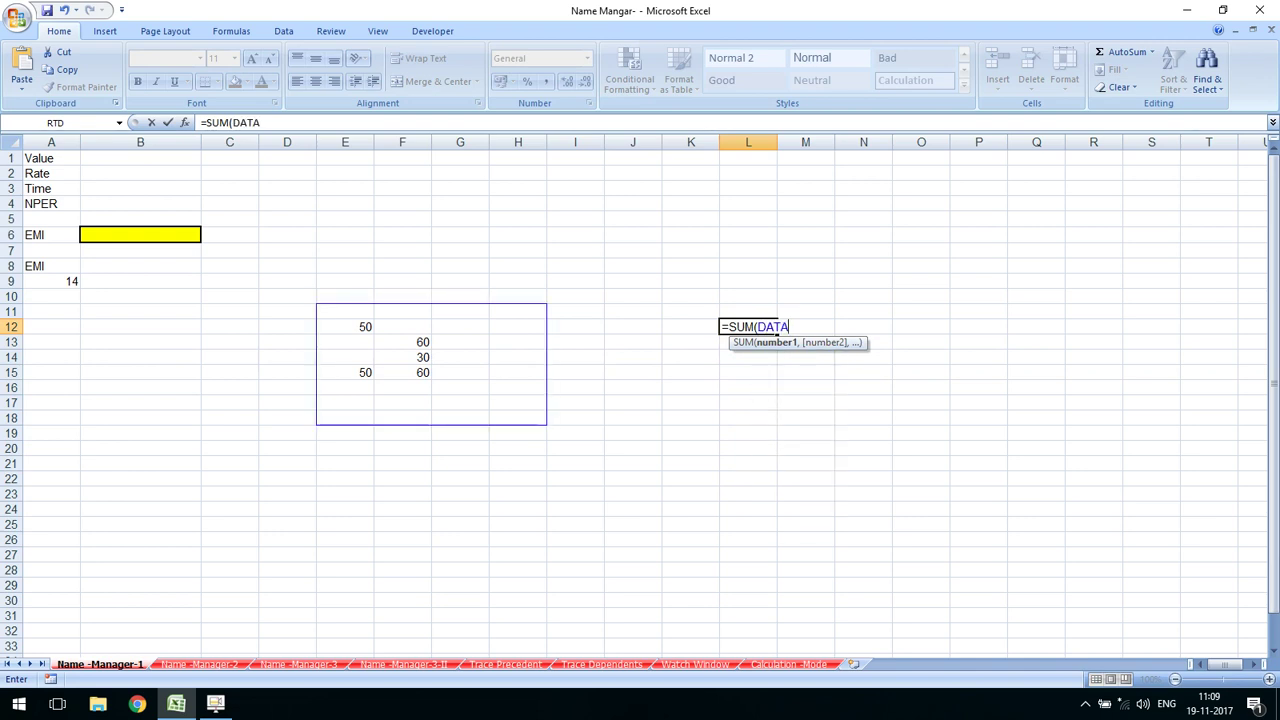
pyautogui.press('Return')
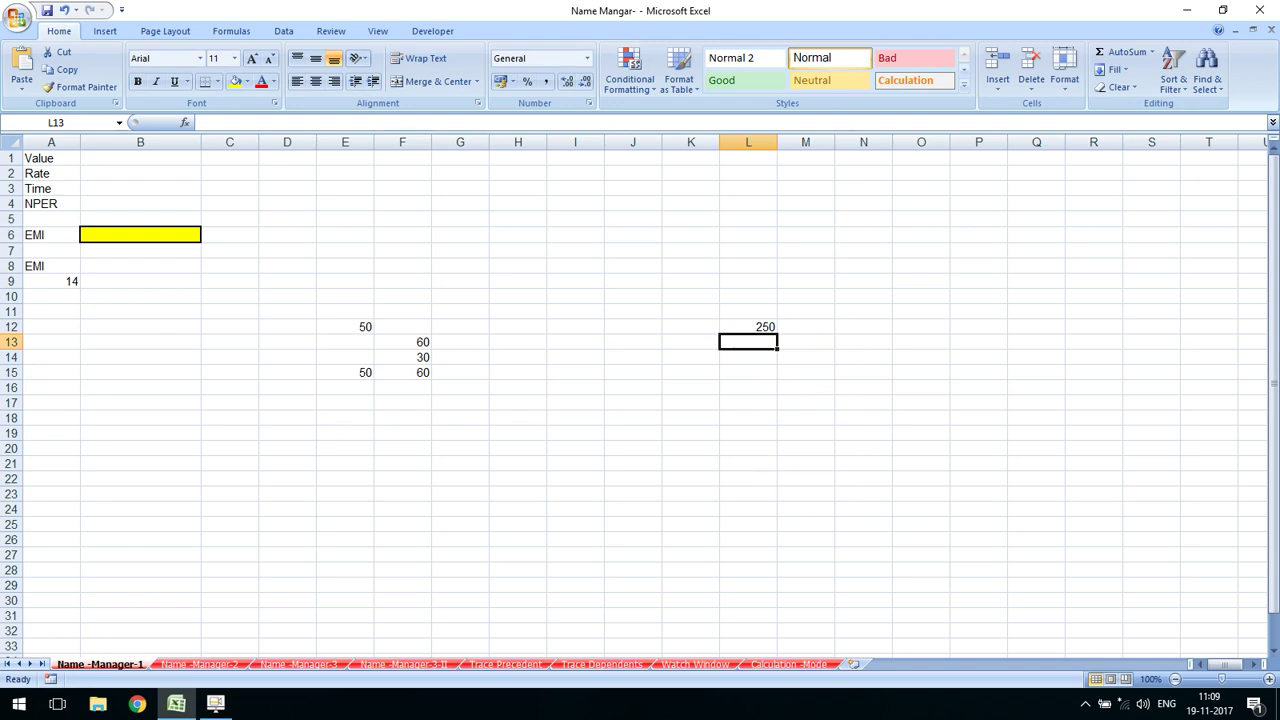
pyautogui.click(231, 31)
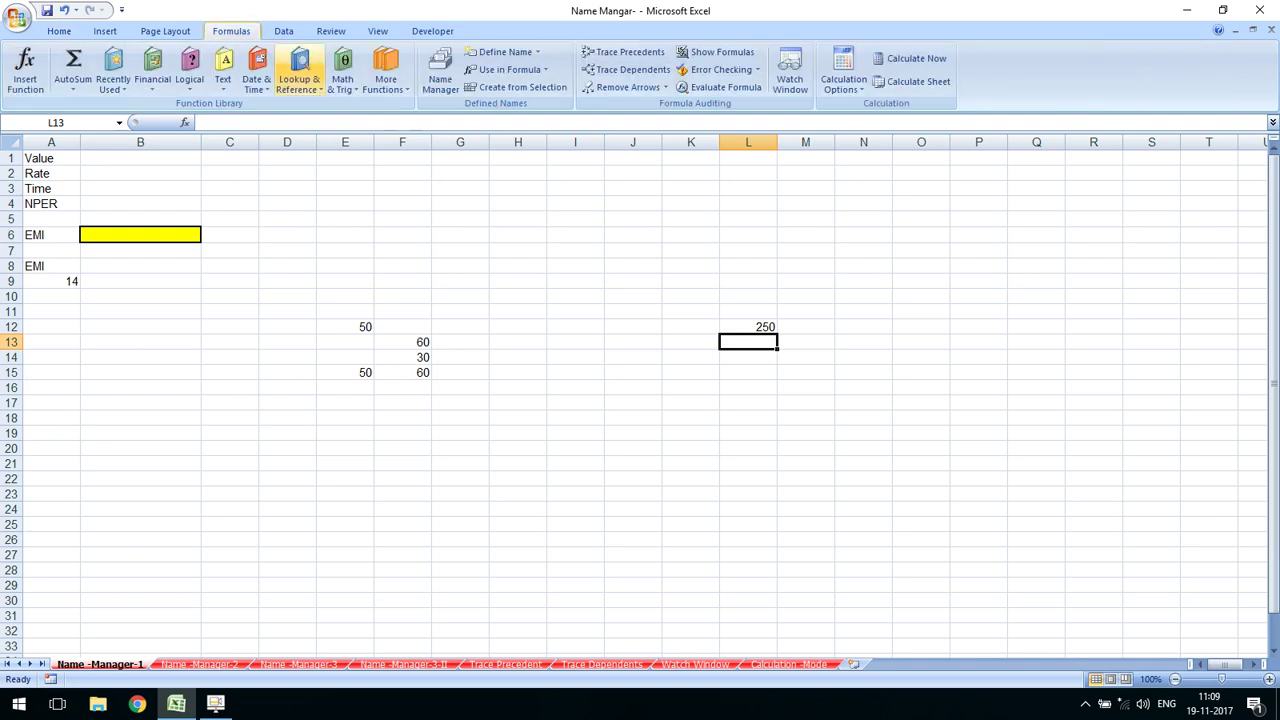
pyautogui.click(440, 72)
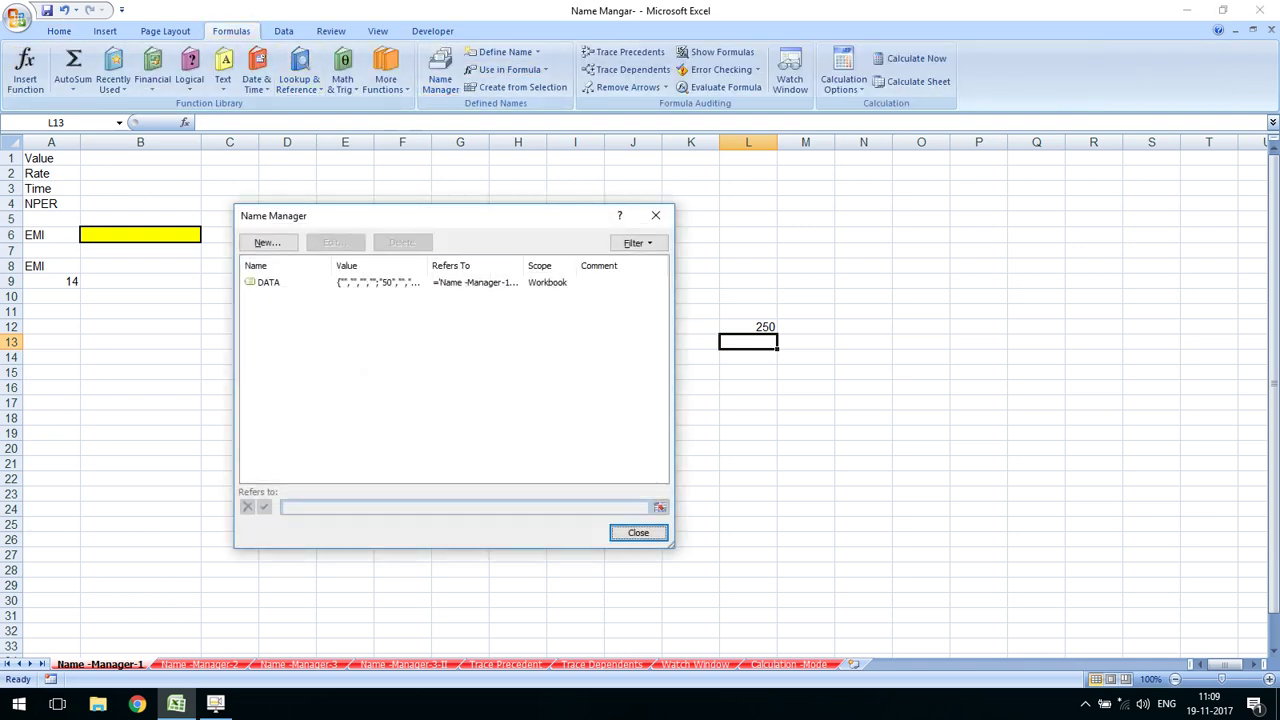
pyautogui.doubleClick(268, 282)
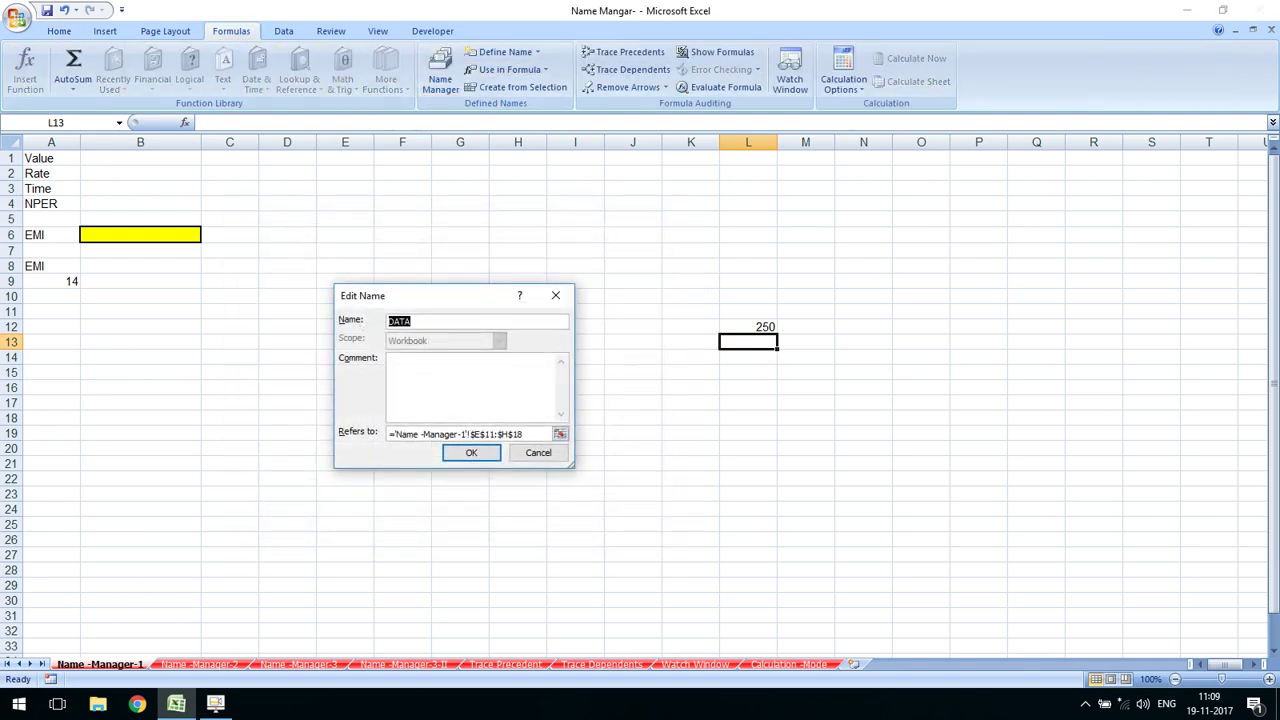
pyautogui.press('Return')
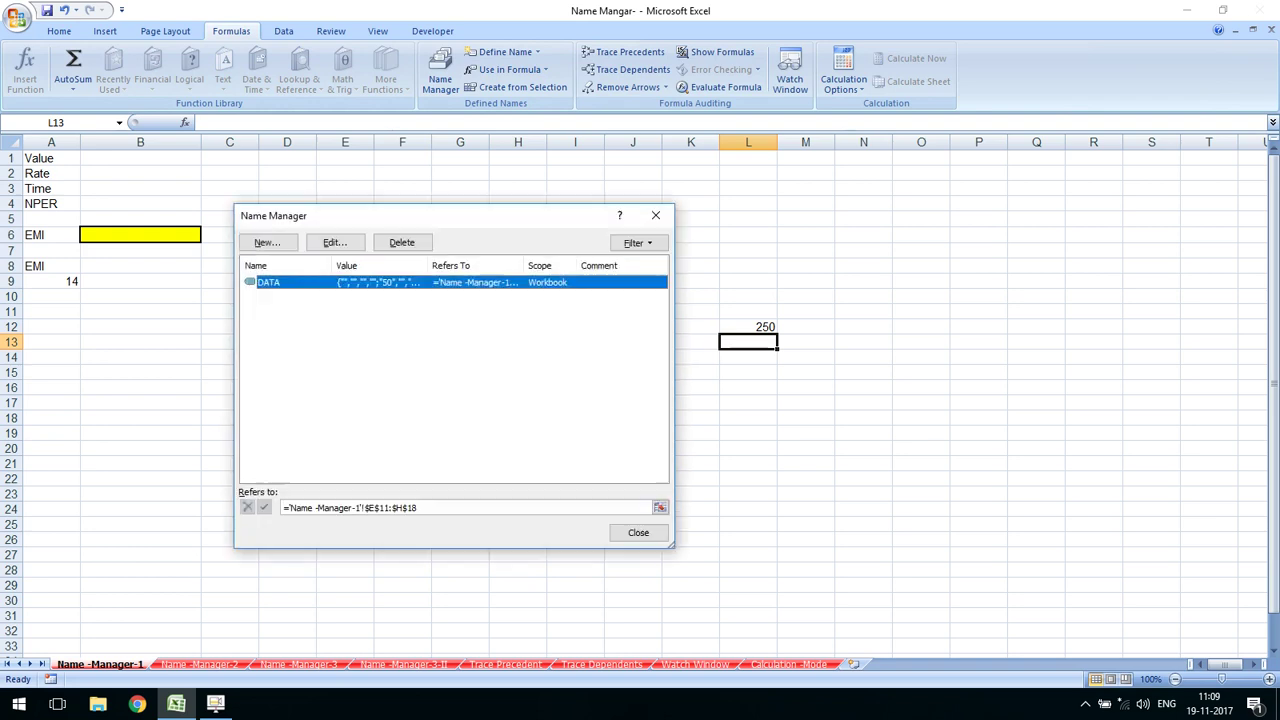
pyautogui.press('Escape')
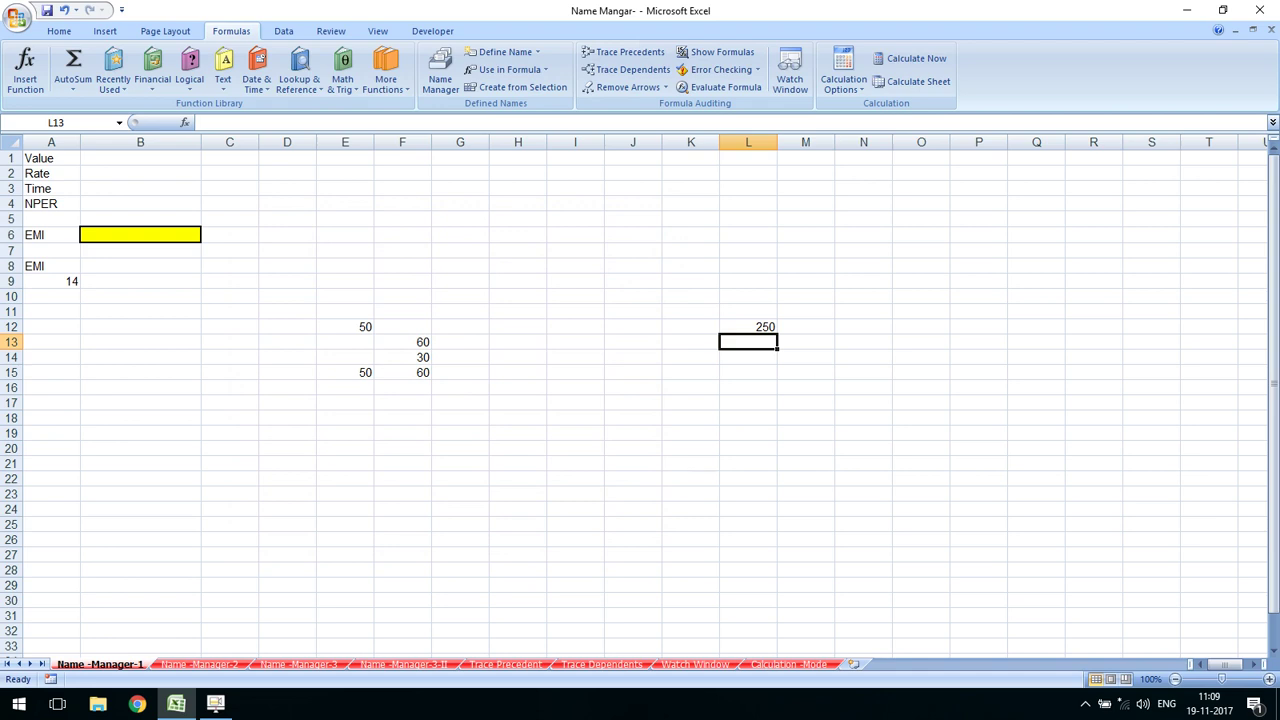
pyautogui.press('Left')
pyautogui.press('Left')
pyautogui.press('Left')
pyautogui.press('Left')
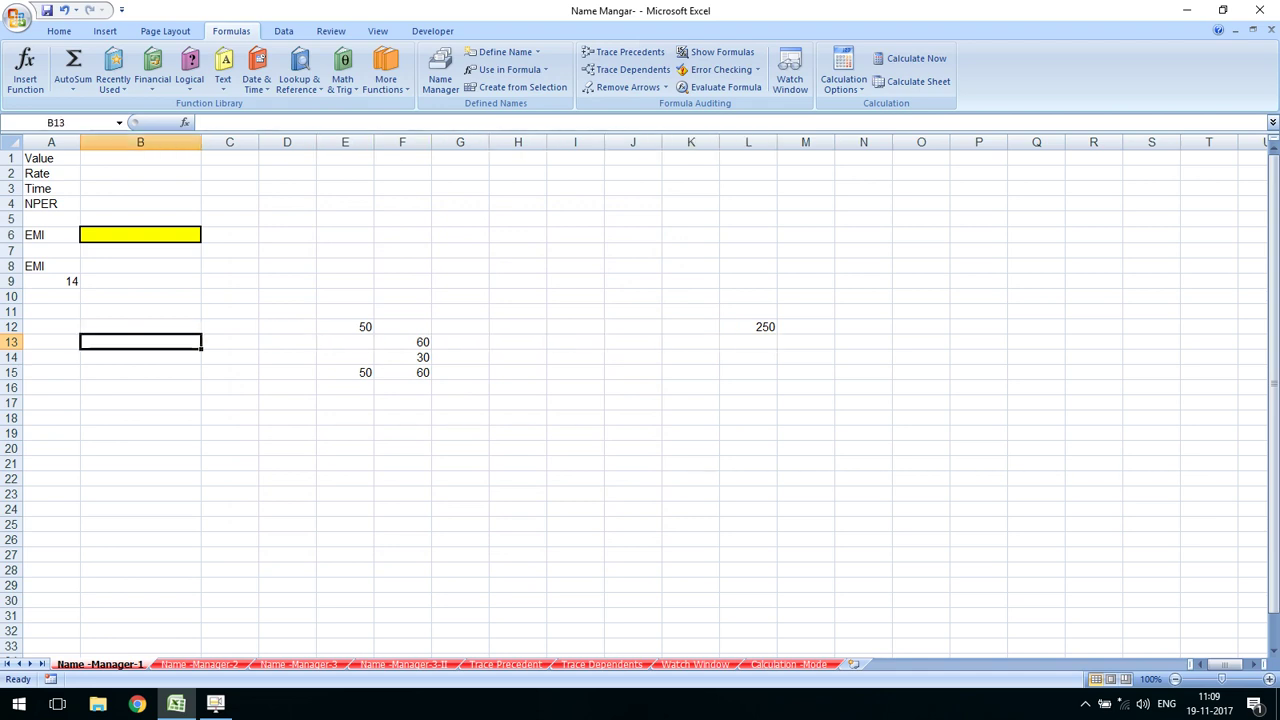
# - Enter Value 50000, Rate 12.50%, Time 3 and NPER 12, and start a PMT formula in B6
pyautogui.press('Up')
pyautogui.press('Up')
pyautogui.press('Up')
pyautogui.press('Up')
pyautogui.press('Up')
pyautogui.press('Up')
pyautogui.press('Up')
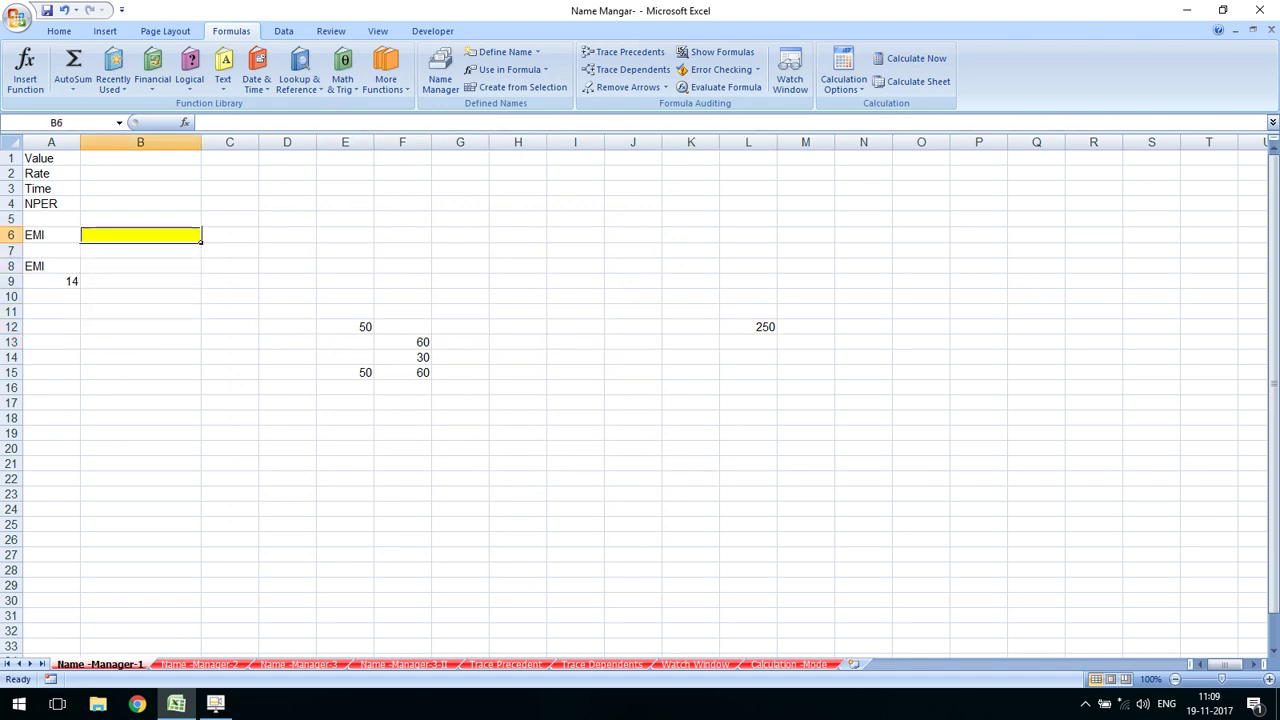
pyautogui.press('Up')
pyautogui.press('Up')
pyautogui.press('Up')
pyautogui.press('Up')
pyautogui.press('Up')
pyautogui.write('5000')
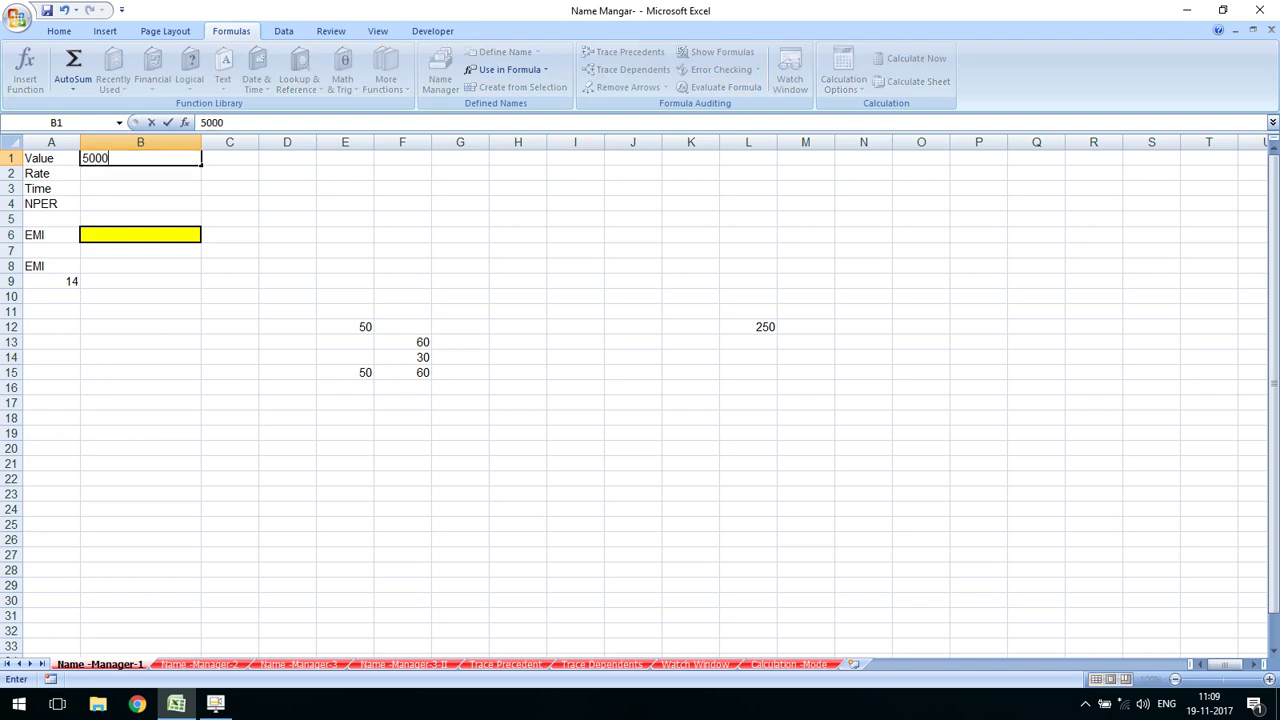
pyautogui.write('0')
pyautogui.press('Return')
pyautogui.write('1')
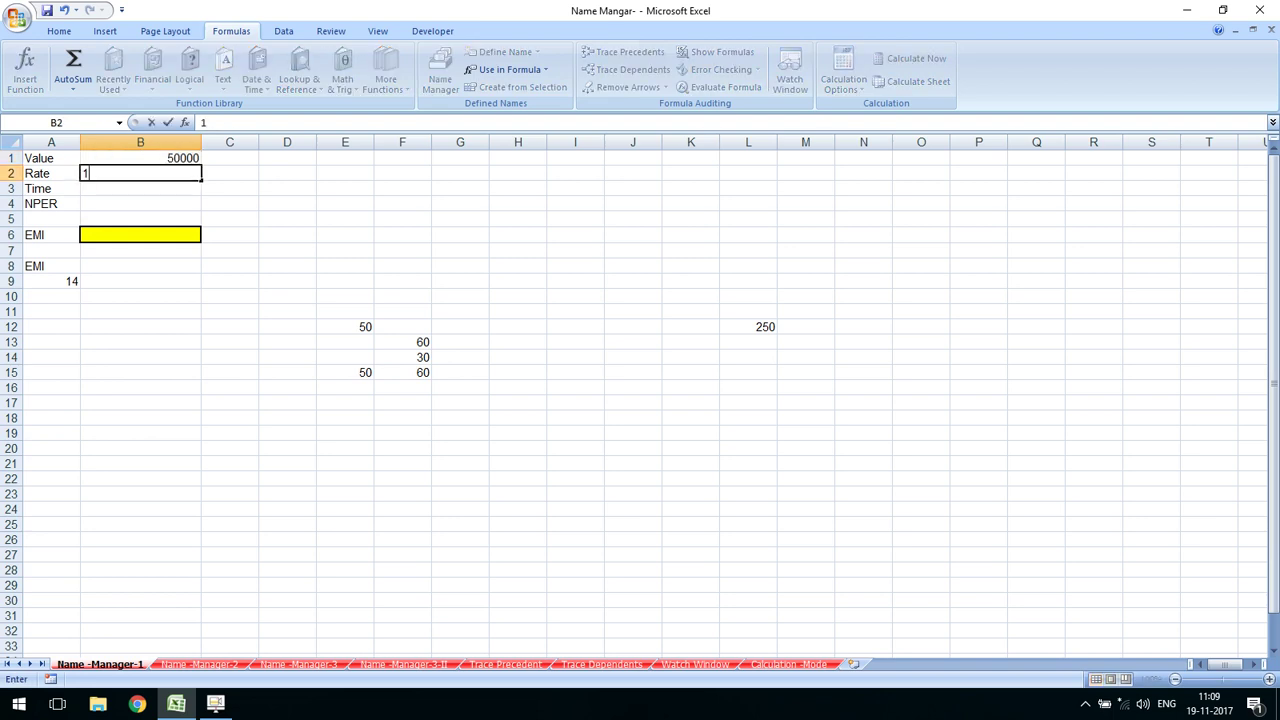
pyautogui.write('2.50%')
pyautogui.press('Return')
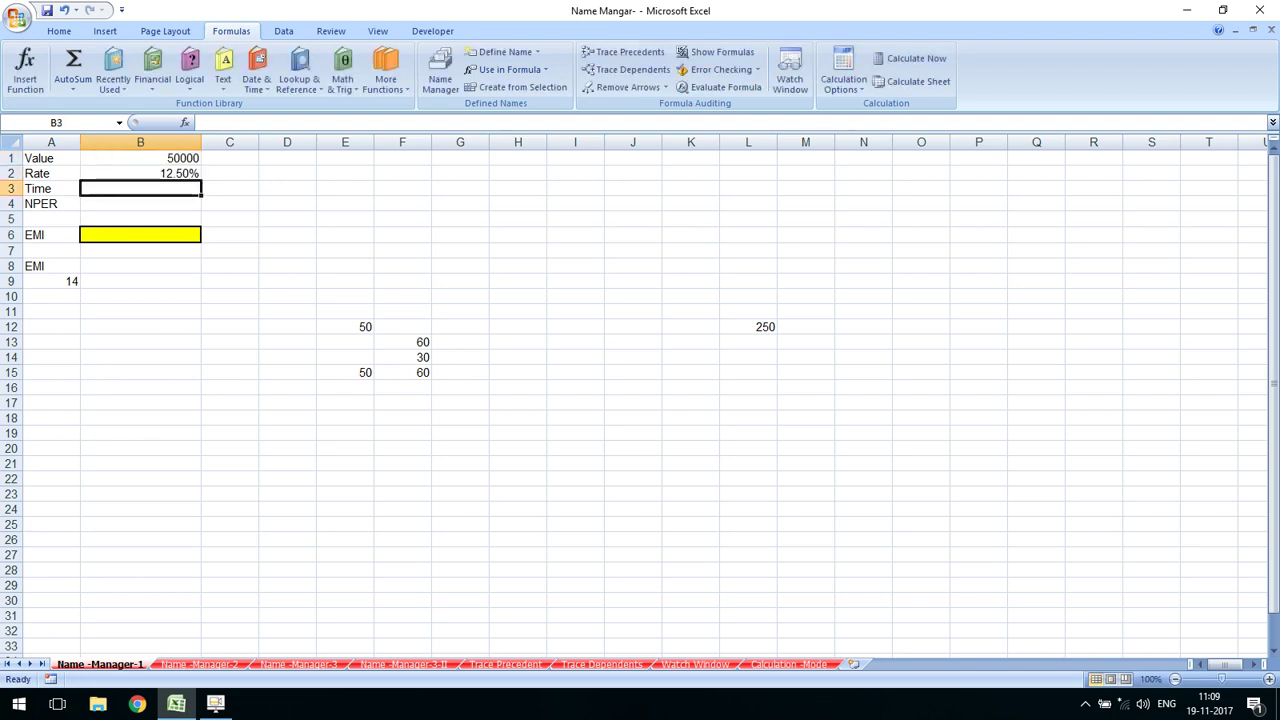
pyautogui.write('3')
pyautogui.press('Return')
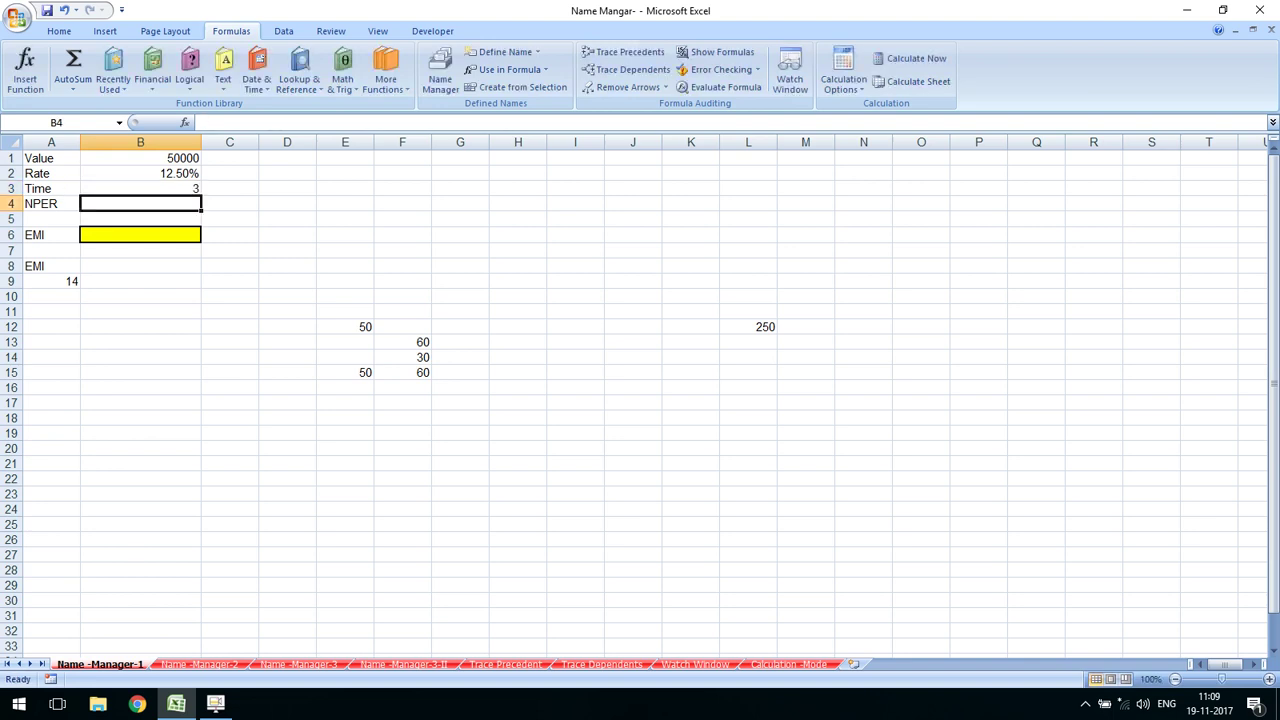
pyautogui.write('12')
pyautogui.press('Return')
pyautogui.press('Return')
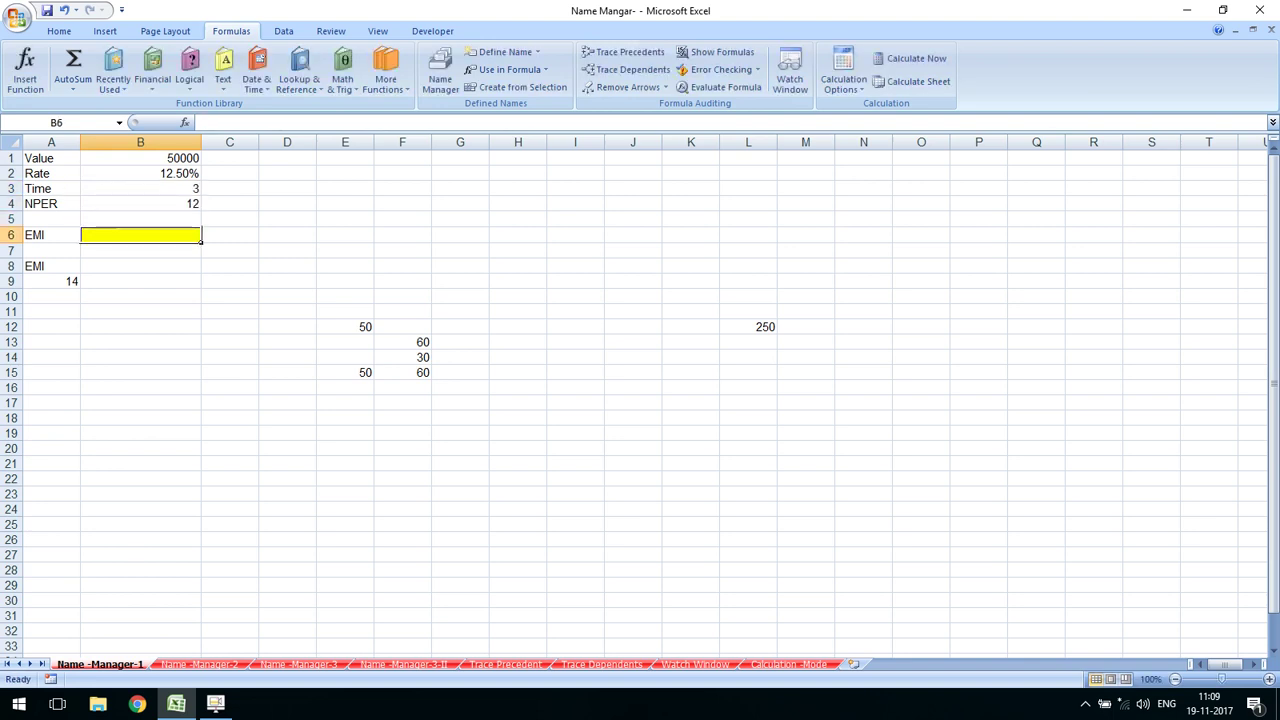
pyautogui.write('=')
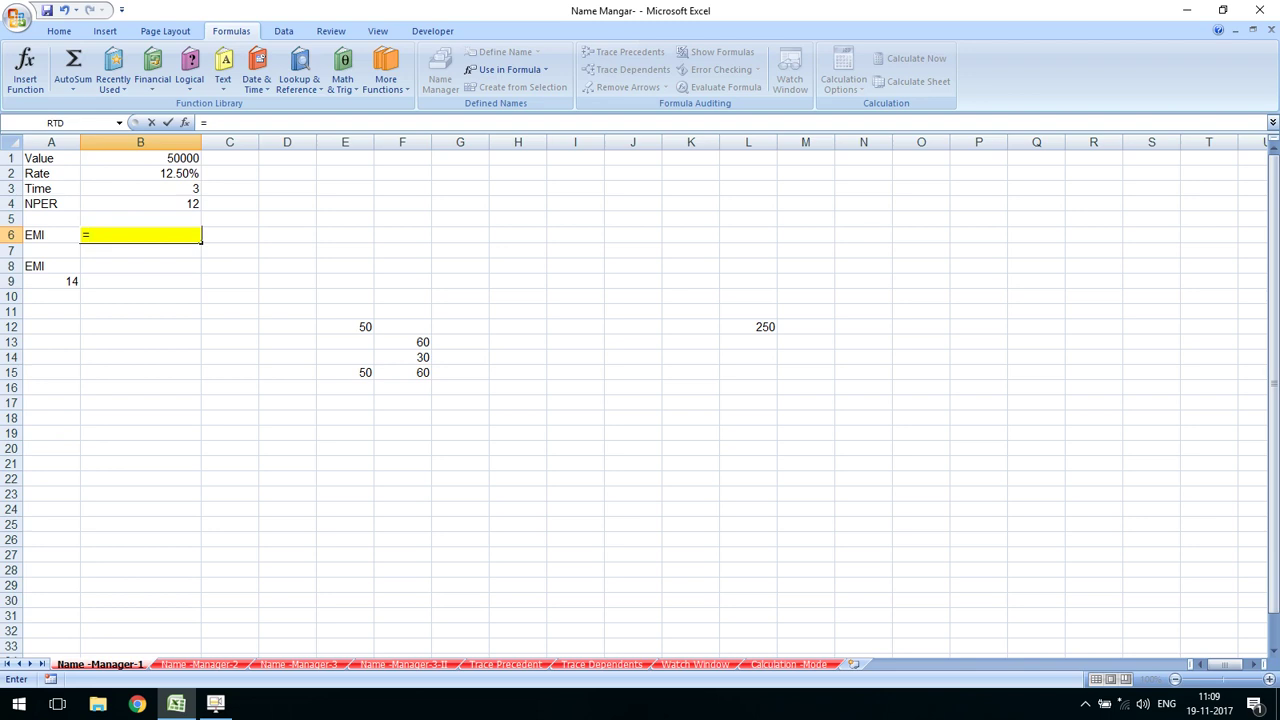
pyautogui.write('PMT')
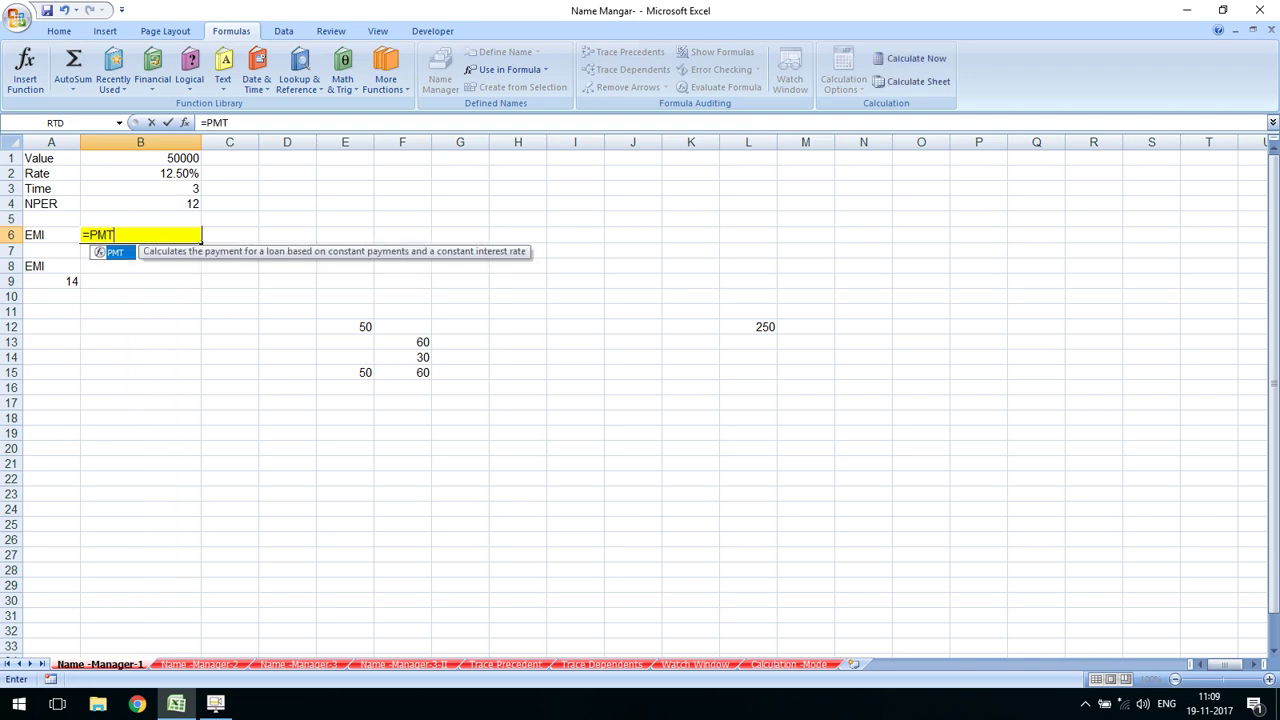
pyautogui.write('(')
# - Finish the B6 EMI formula as =PMT(B2/12,B3*12,B1), showing ₹ -1,672.68
pyautogui.press('Up')
pyautogui.press('Up')
pyautogui.press('Up')
pyautogui.press('Up')
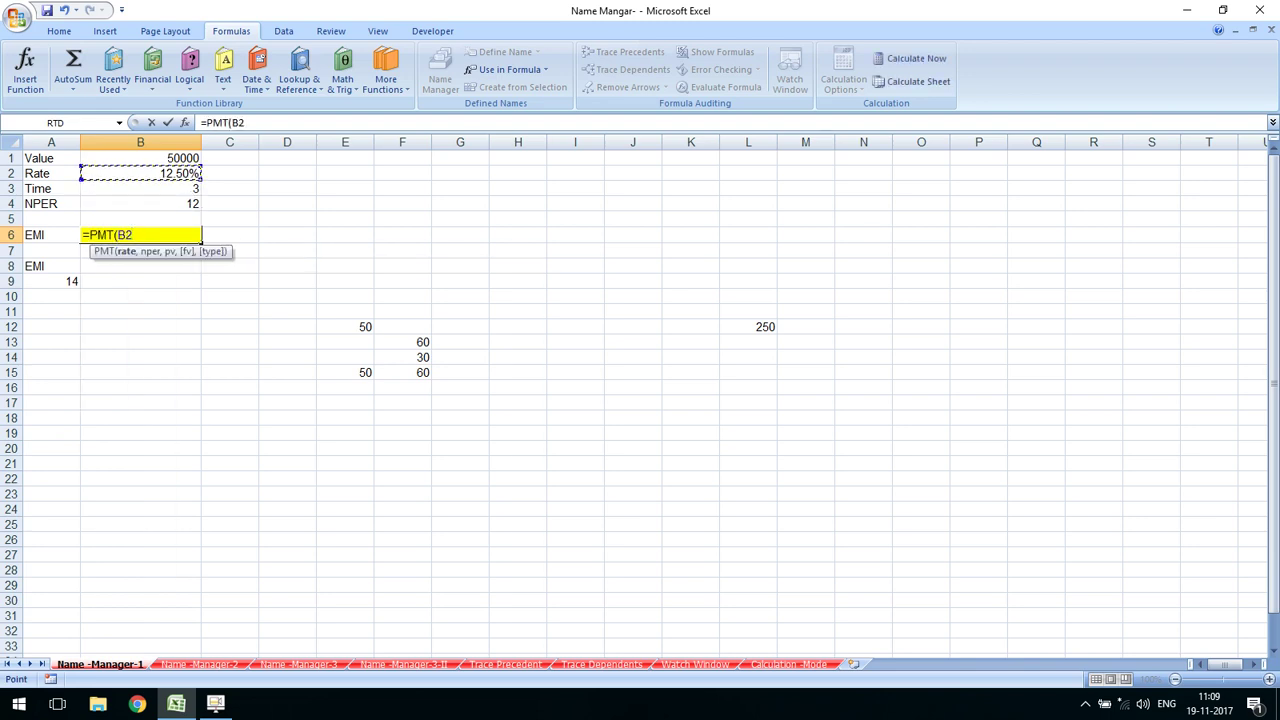
pyautogui.write('/12,')
pyautogui.press('Up')
pyautogui.press('Up')
pyautogui.press('Up')
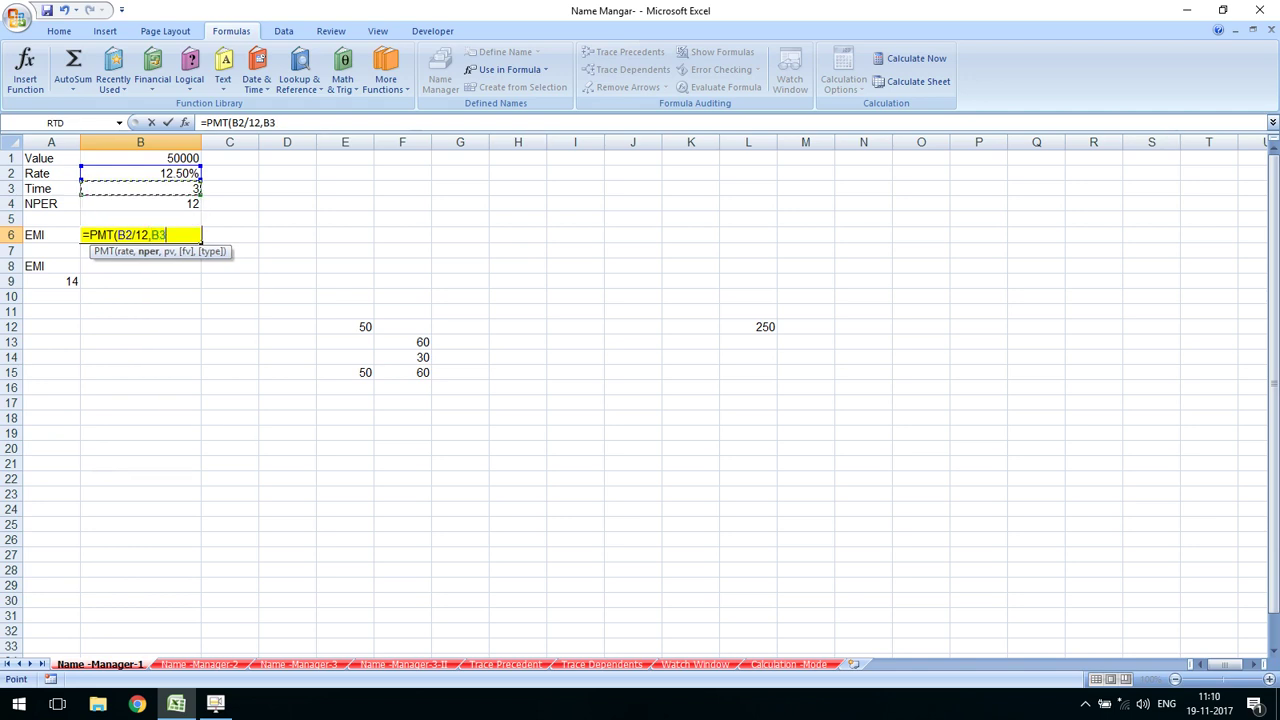
pyautogui.write('*12,')
pyautogui.press('Up')
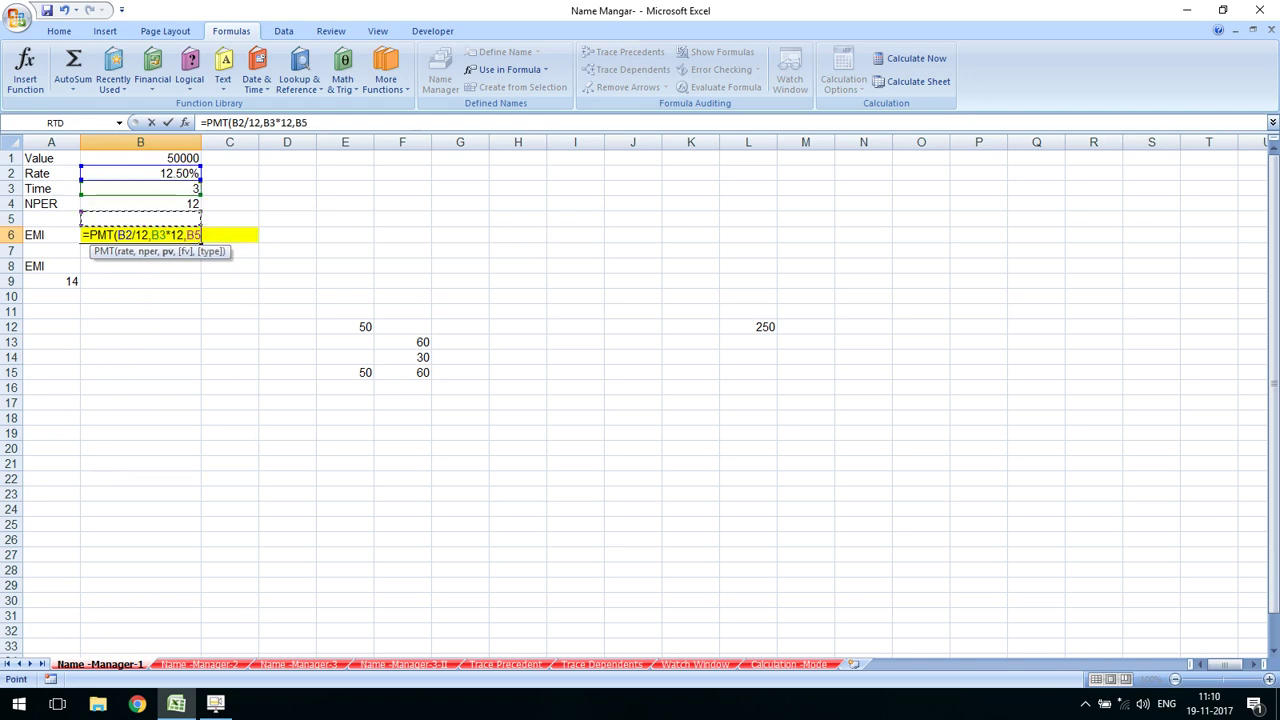
pyautogui.press('Up')
pyautogui.press('Up')
pyautogui.press('Up')
pyautogui.press('Up')
pyautogui.press('Return')
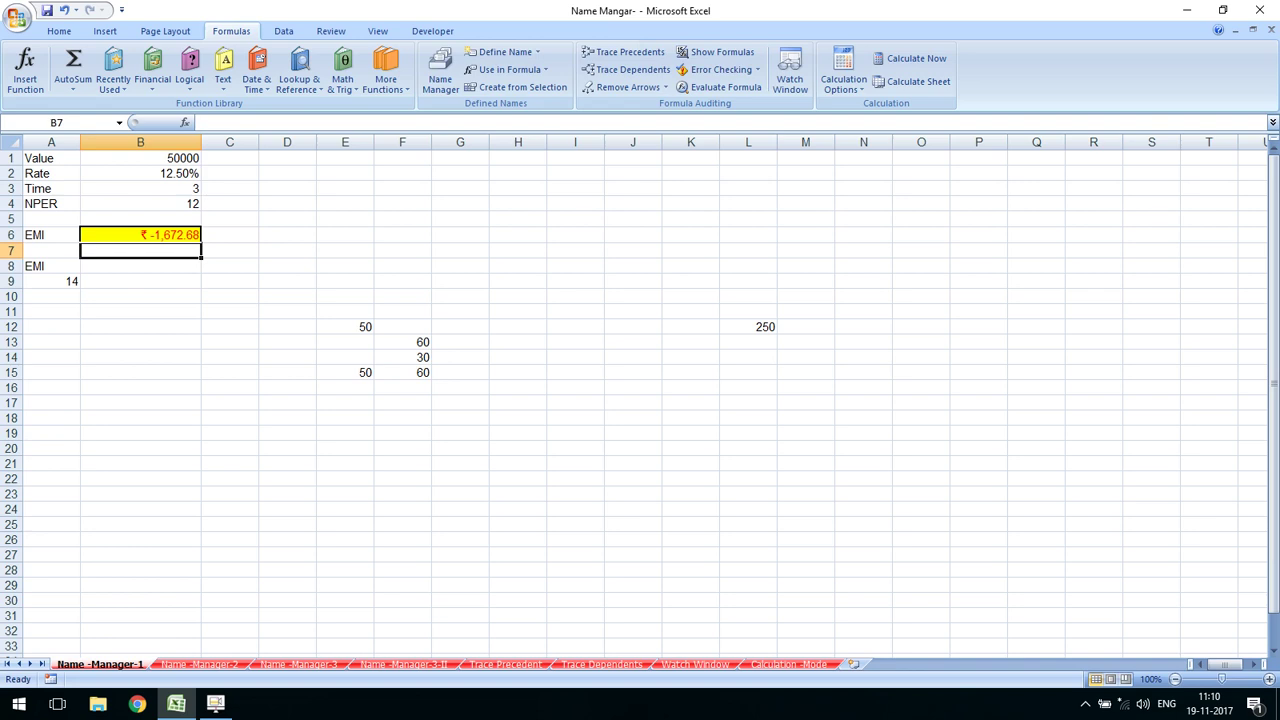
pyautogui.press('Down')
pyautogui.press('Down')
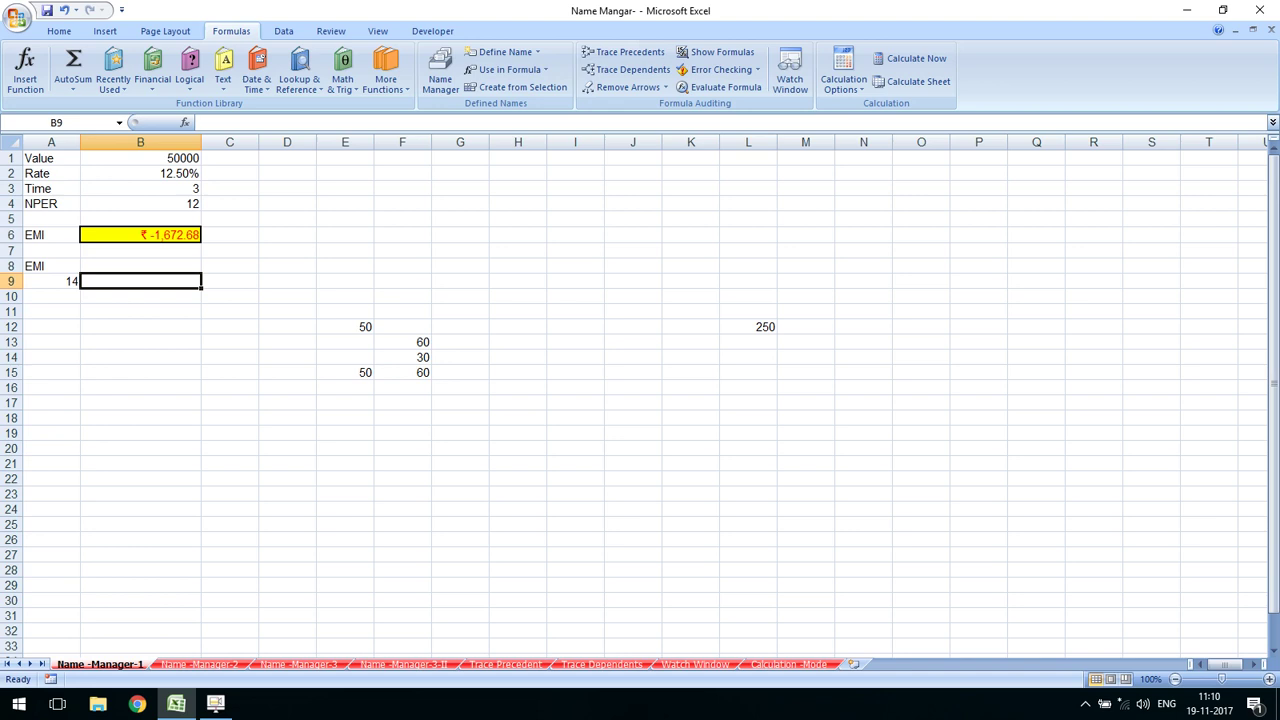
# - Enter =A9*B6 in B9 to multiply 14 by the EMI, giving ₹ -23,417.54
pyautogui.write('=')
pyautogui.click(78, 283)
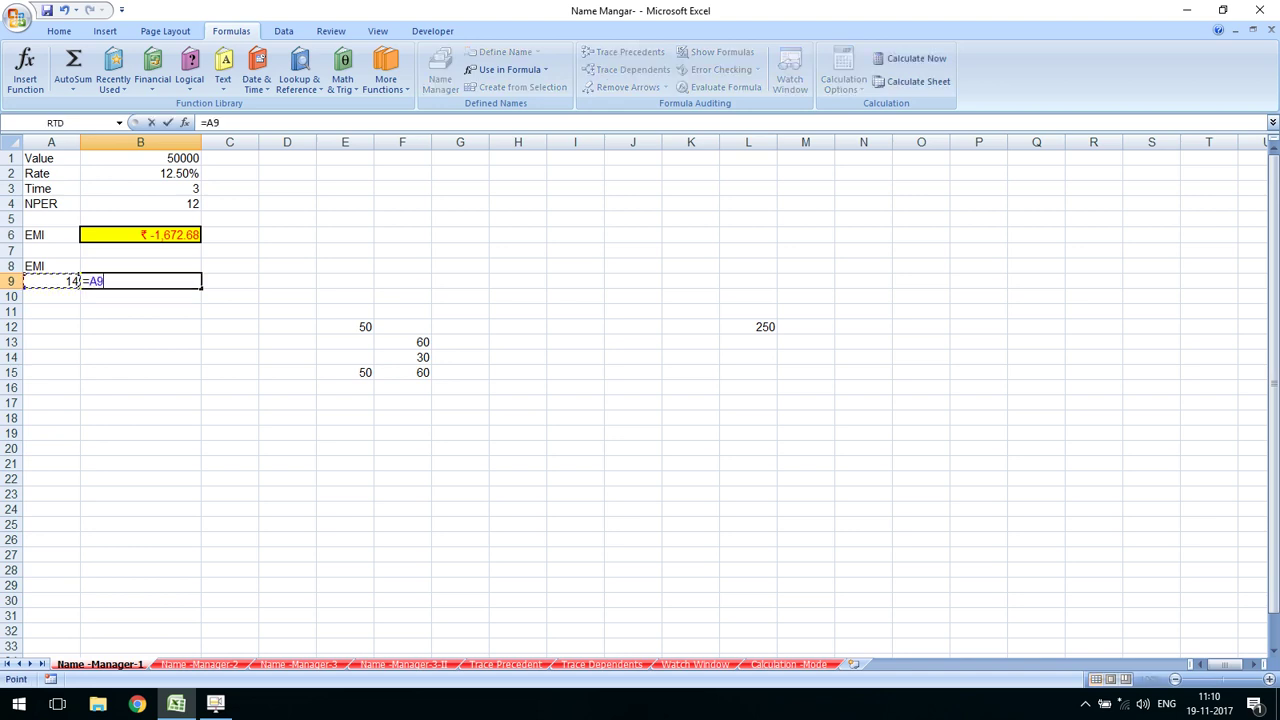
pyautogui.write('*')
pyautogui.press('Up')
pyautogui.press('Up')
pyautogui.press('Up')
pyautogui.press('Return')
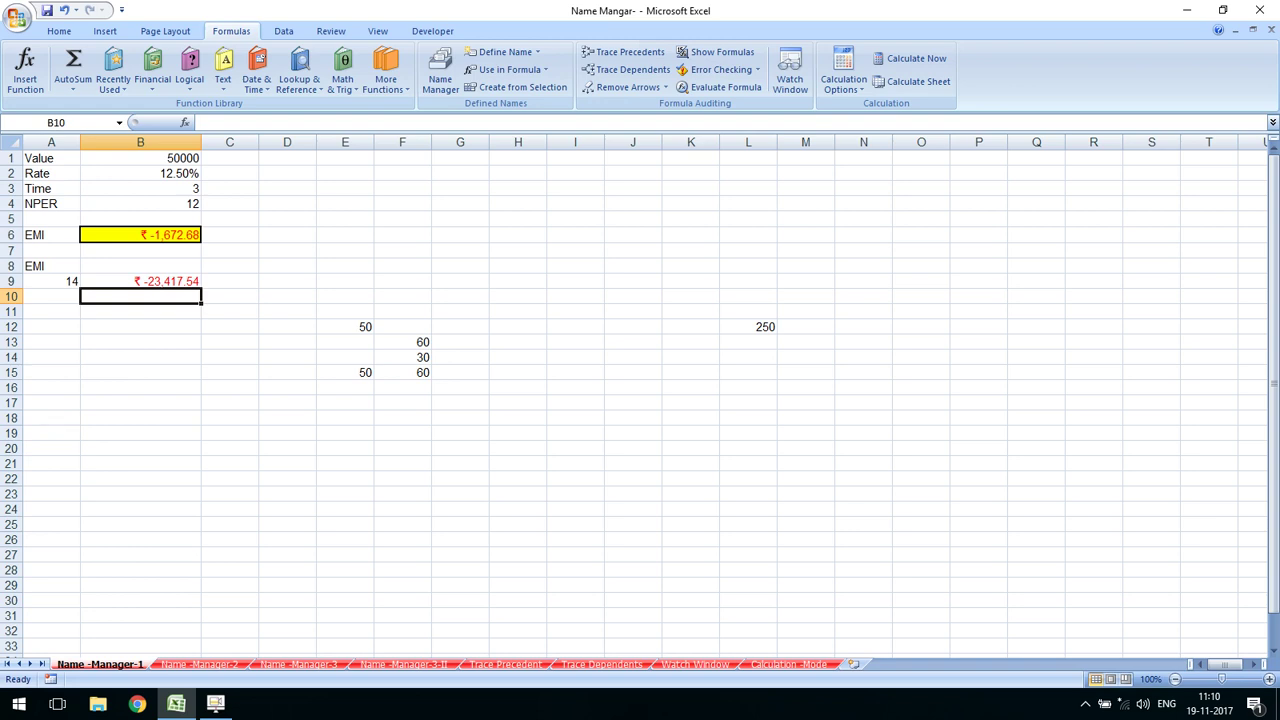
# - Change B6 to =PMT($B$2/12,$B$3*12,$B$1) with absolute references
pyautogui.press('Up')
pyautogui.press('Up')
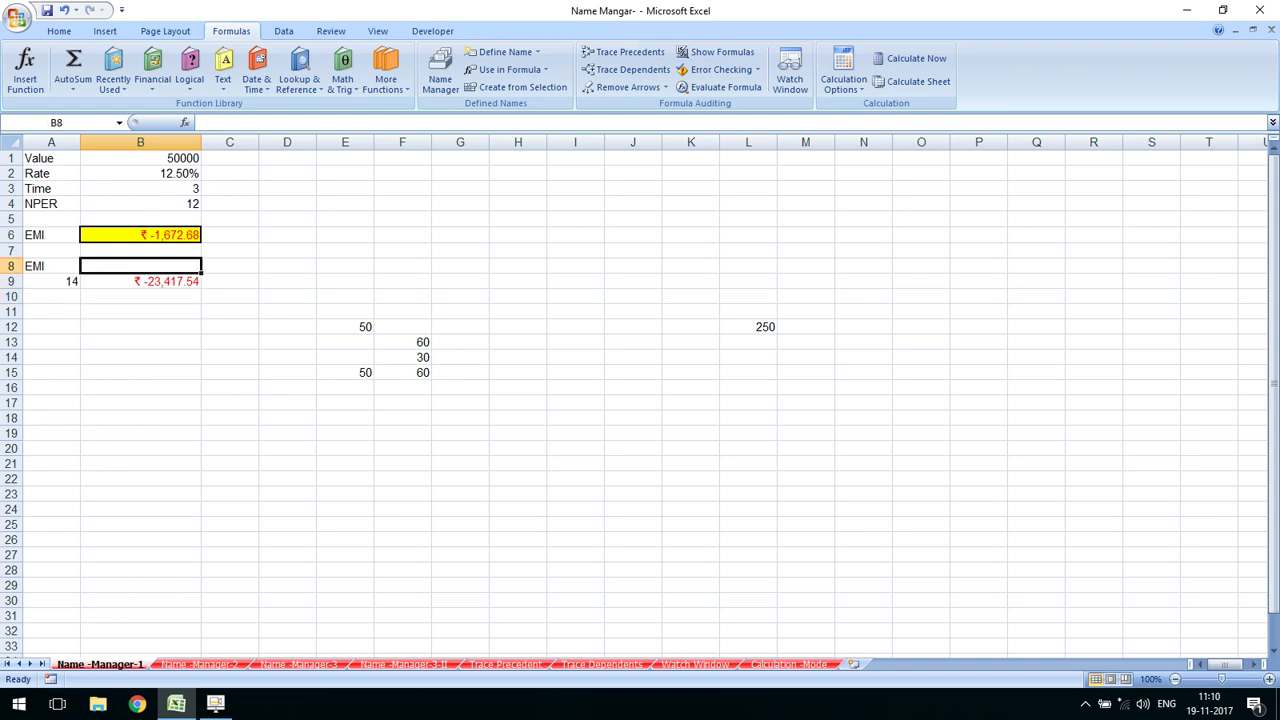
pyautogui.press('Up')
pyautogui.press('Up')
pyautogui.press('F2')
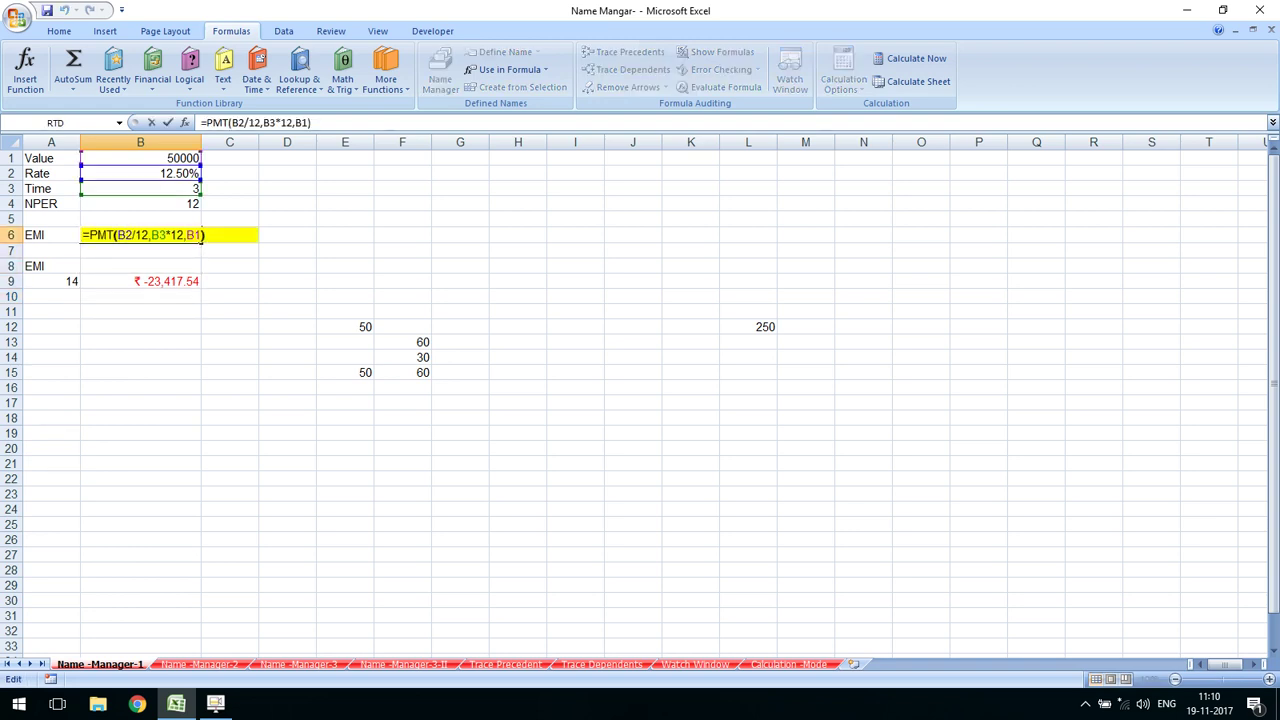
pyautogui.press('Left')
pyautogui.press('Left')
pyautogui.press('Left')
pyautogui.press('Left')
pyautogui.press('Left')
pyautogui.press('Left')
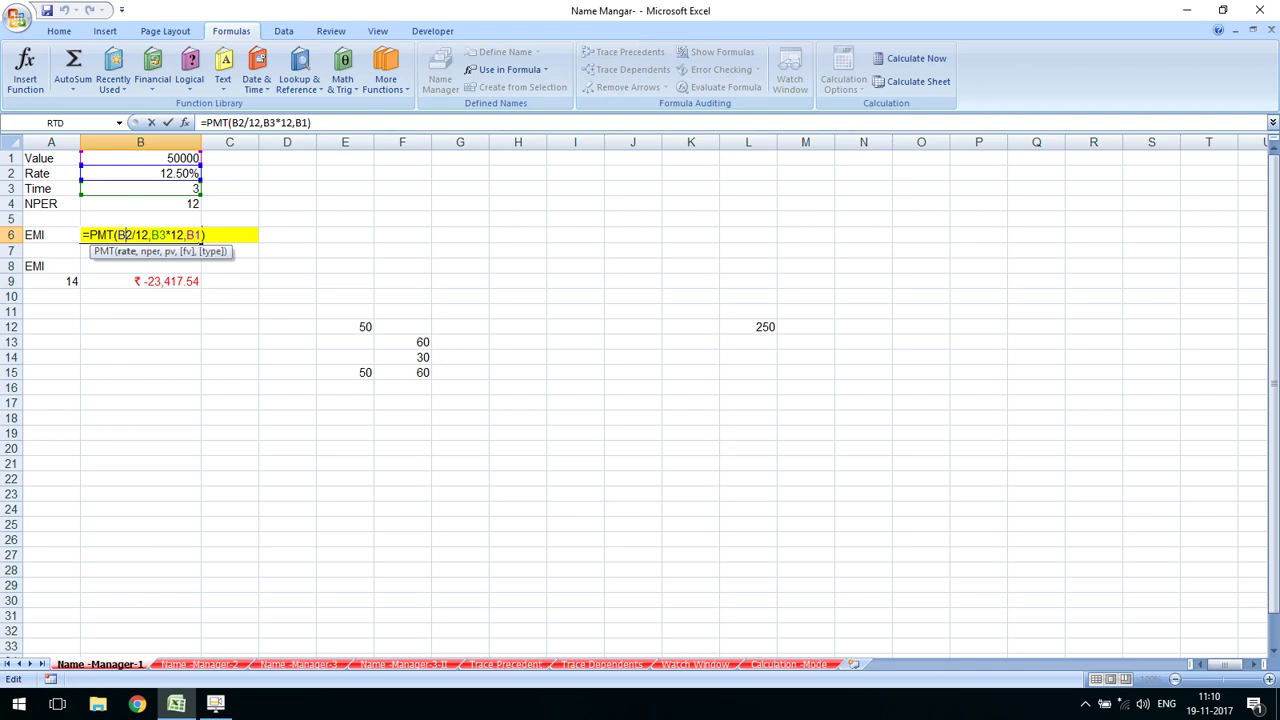
pyautogui.press('F4')
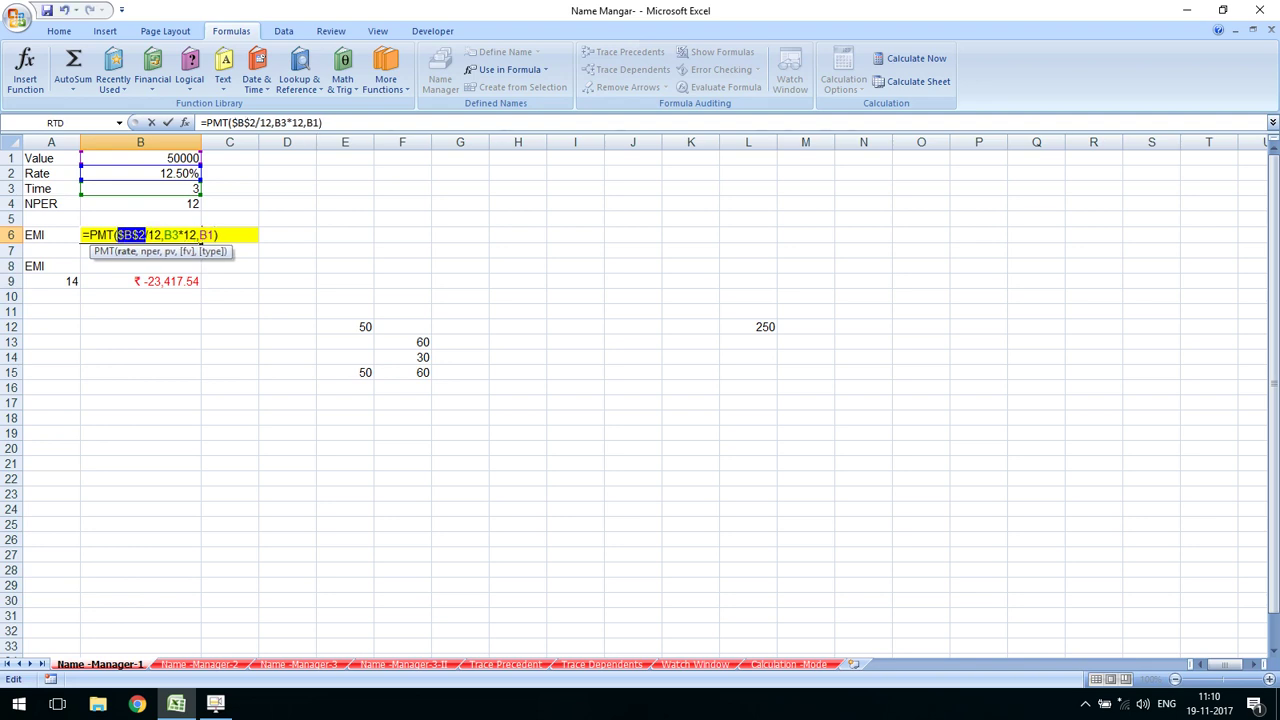
pyautogui.press('Right')
pyautogui.press('Right')
pyautogui.press('Right')
pyautogui.press('Right')
pyautogui.press('F4')
pyautogui.press('Right')
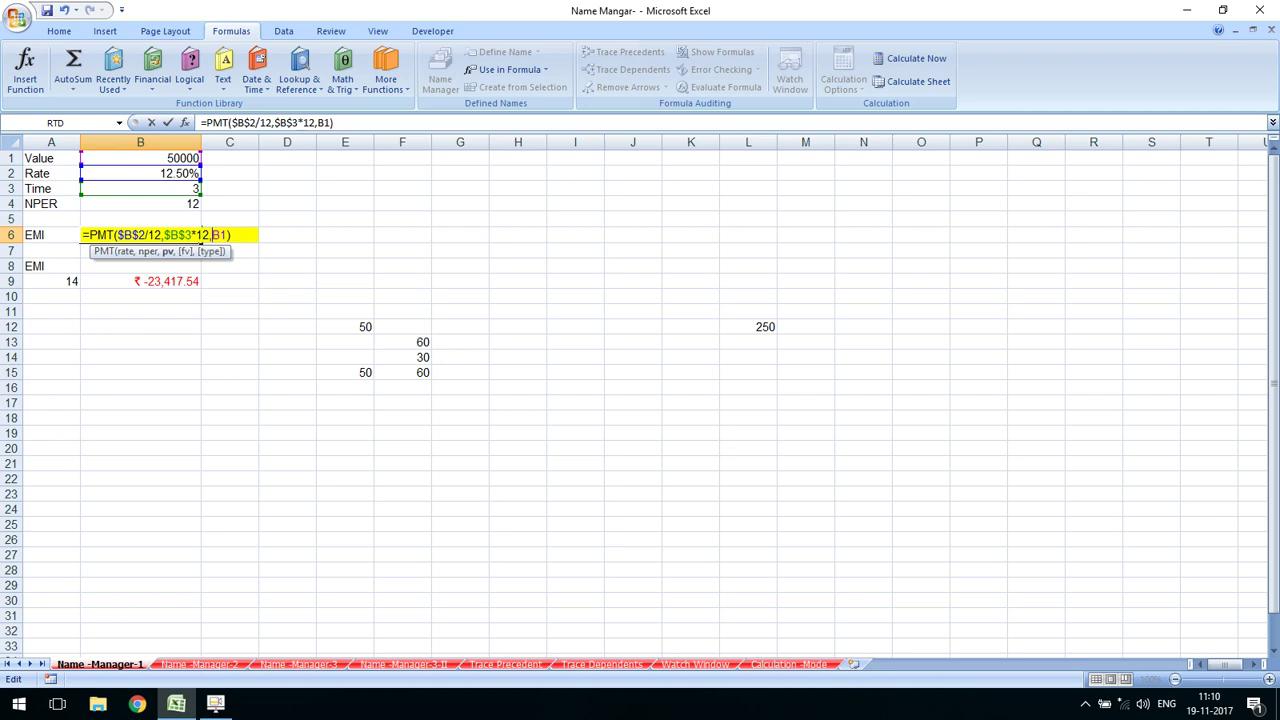
pyautogui.press('Right')
pyautogui.press('Right')
pyautogui.press('Right')
pyautogui.press('F4')
pyautogui.press('Return')
# - Copy the B6 formula text and leave the cell unchanged
pyautogui.press('Up')
pyautogui.press('F2')
pyautogui.hotkey('shift', 'Left')
pyautogui.hotkey('shift', 'Left')
pyautogui.hotkey('shift', 'Left')
pyautogui.hotkey('shift', 'Left')
pyautogui.hotkey('shift', 'Left')
pyautogui.hotkey('shift', 'Left')
pyautogui.hotkey('shift', 'Left')
pyautogui.hotkey('ctrl', 'c')
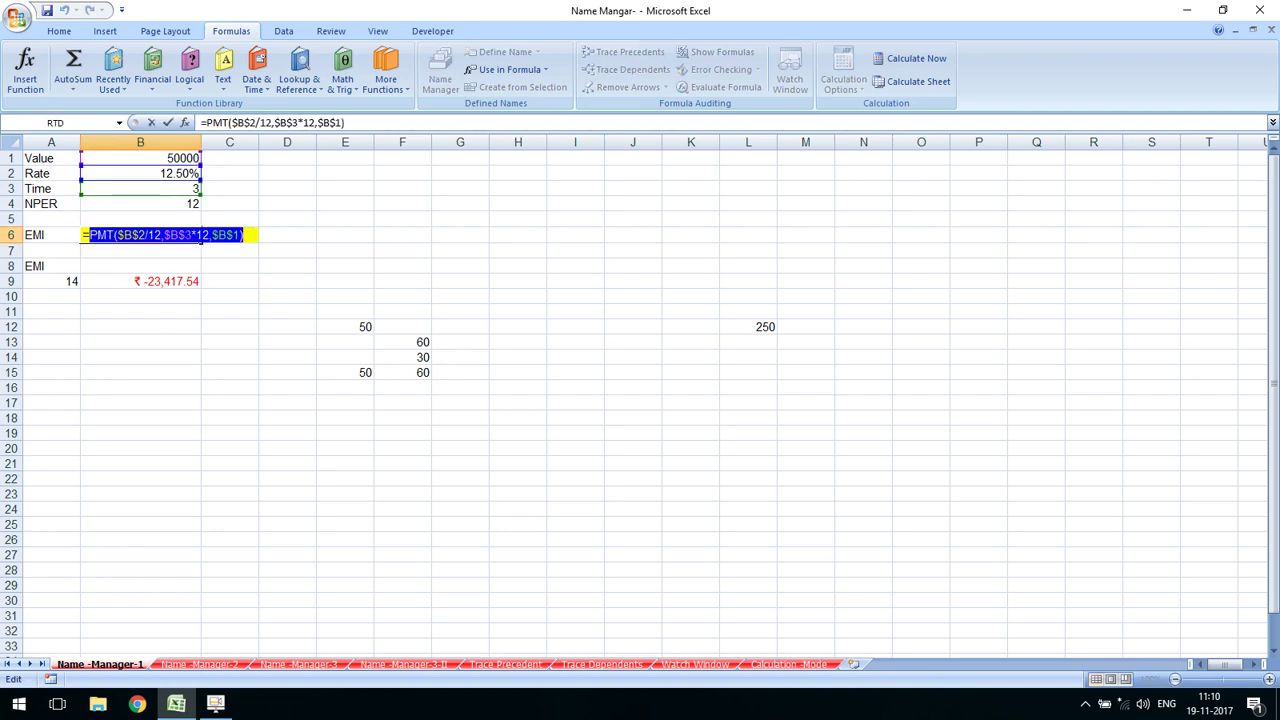
pyautogui.press('Escape')
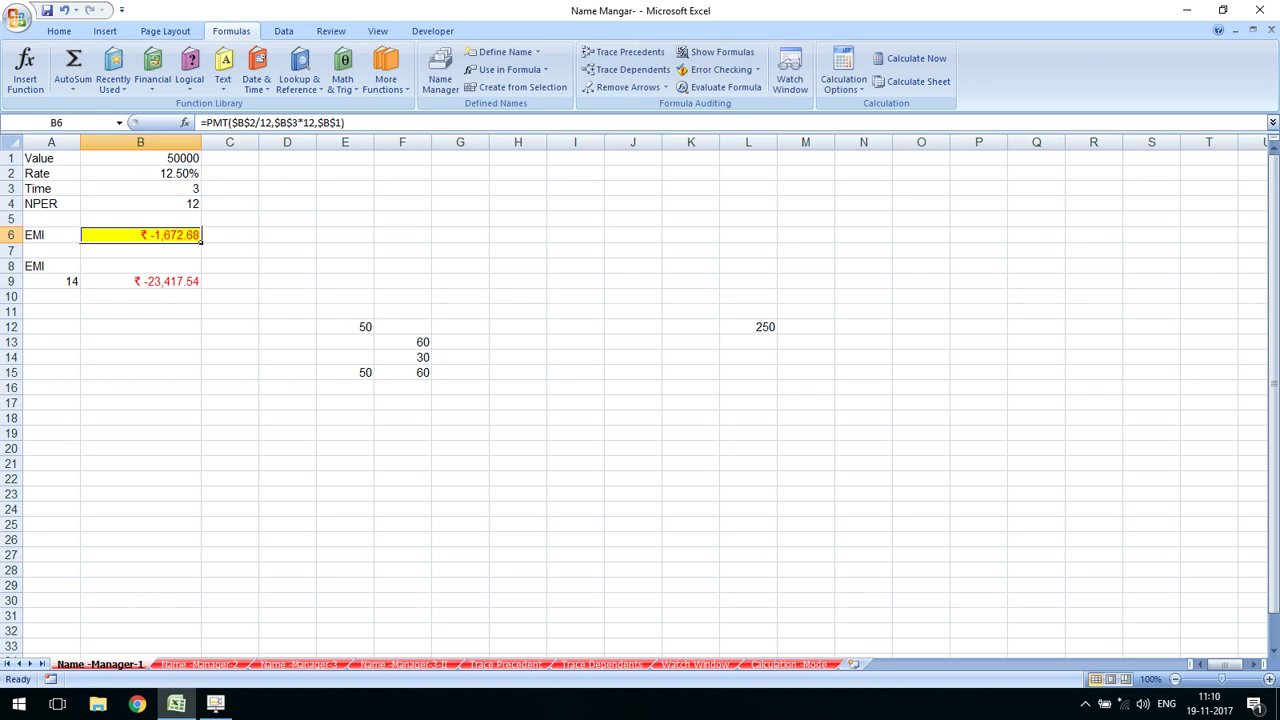
# - Start a new defined name whose Refers to is the pasted absolute EMI formula
pyautogui.click(440, 70)
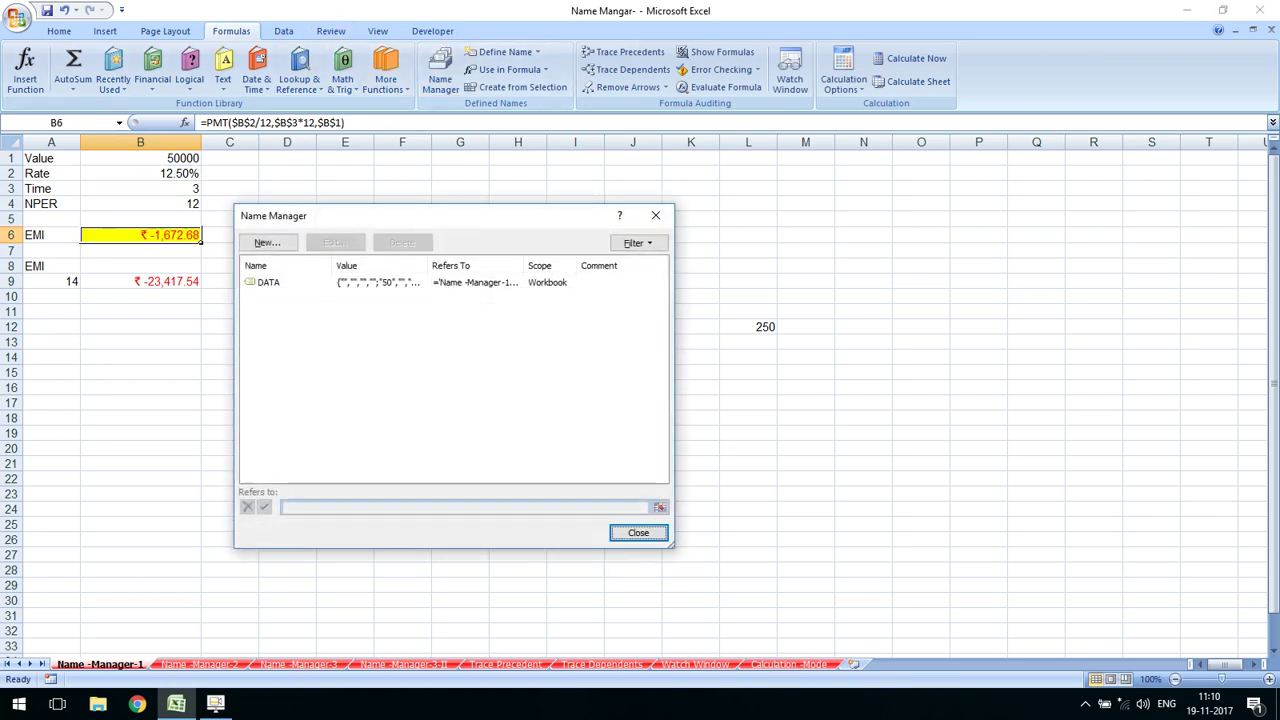
pyautogui.click(267, 243)
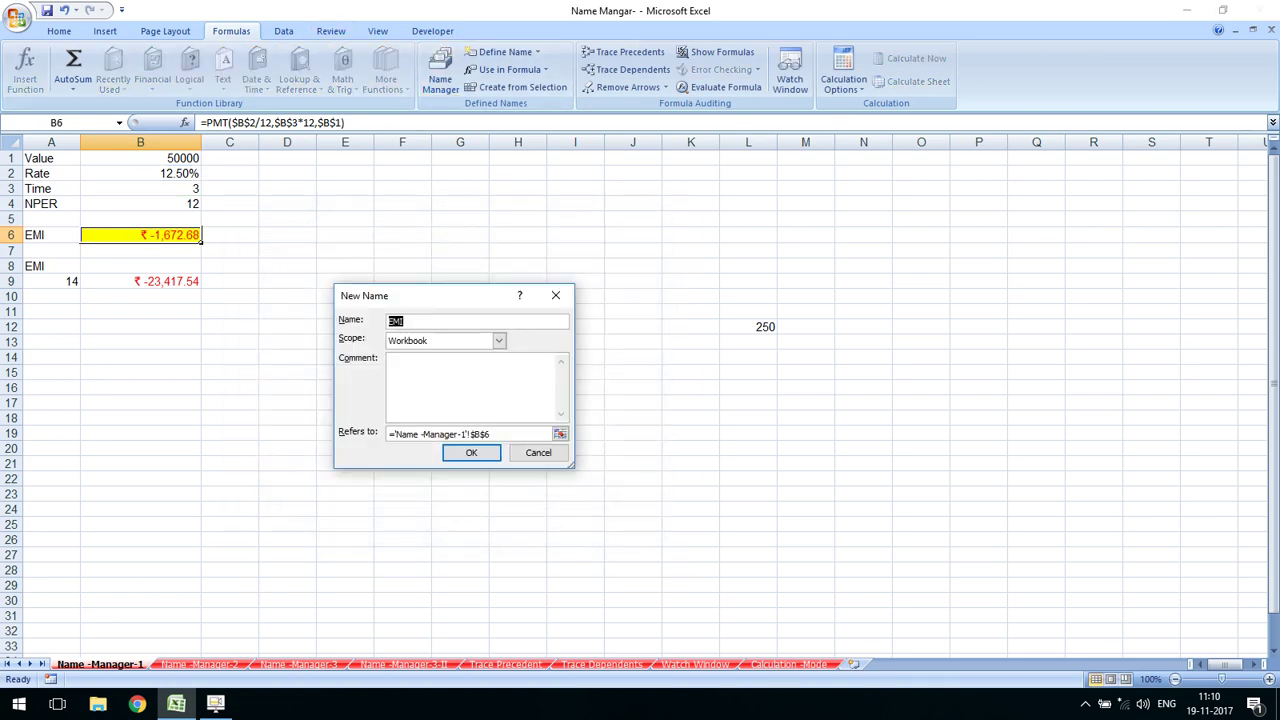
pyautogui.write('PM')
pyautogui.write('T NEW')
pyautogui.press('Tab')
pyautogui.press('Tab')
pyautogui.press('Tab')
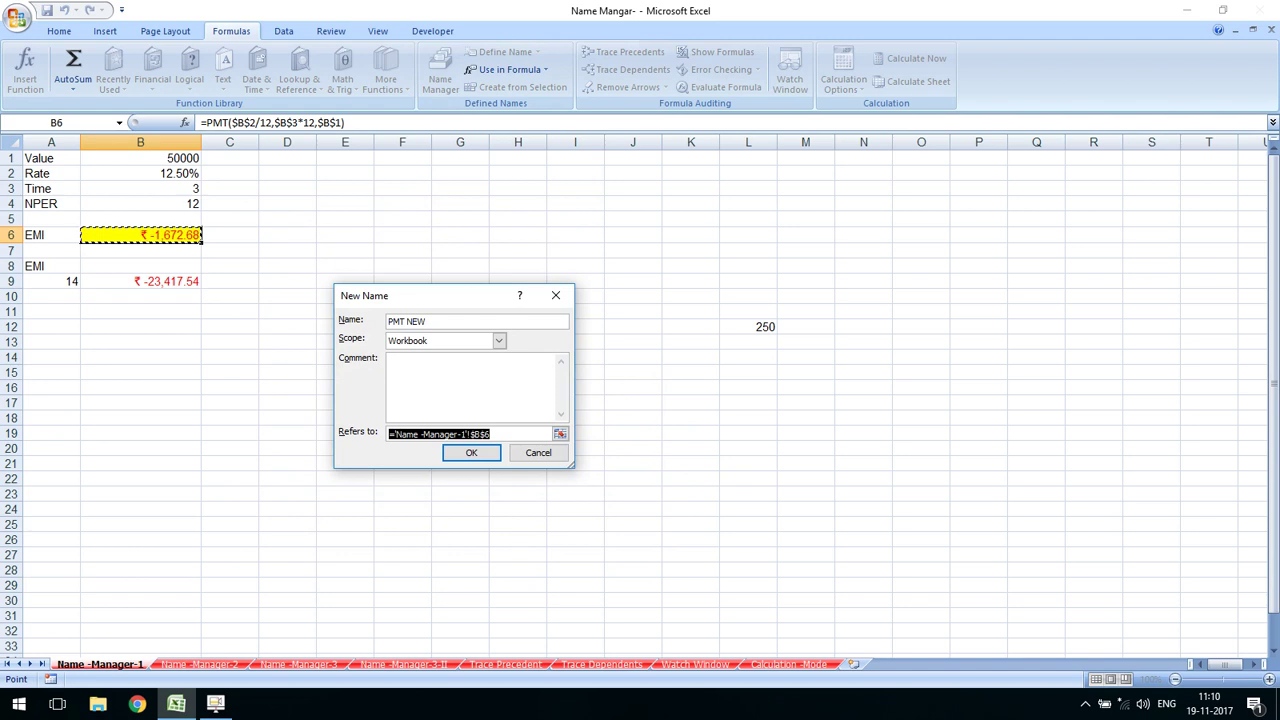
pyautogui.write('=')
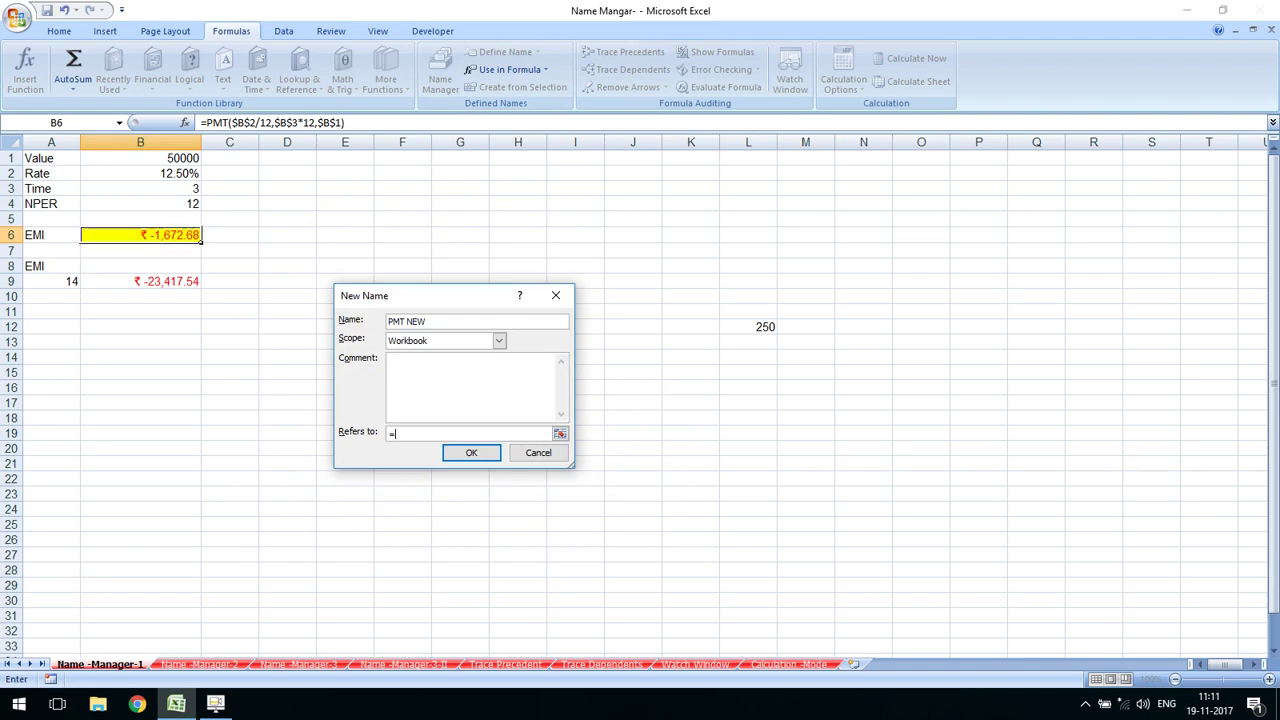
pyautogui.hotkey('ctrl', 'v')
# - Shorten the name to PMT, save it, and close the Name Manager
pyautogui.press('Return')
pyautogui.press('Return')
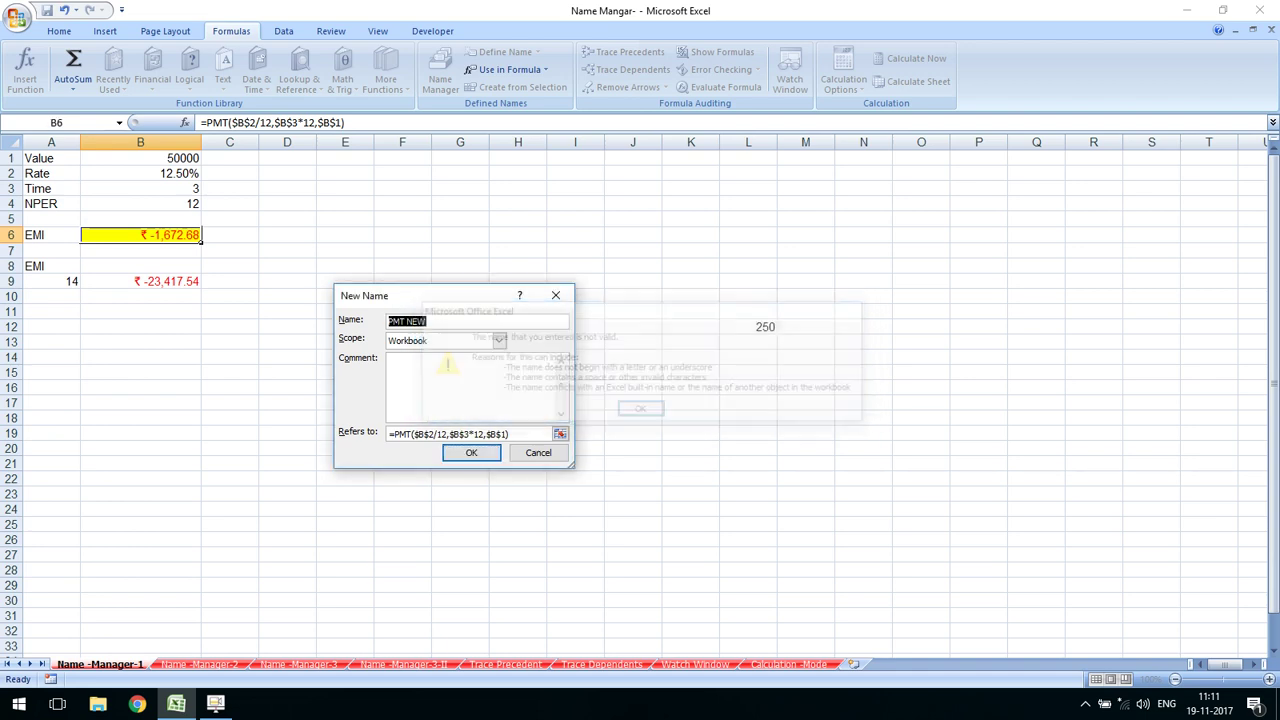
pyautogui.press('End')
pyautogui.press('BackSpace')
pyautogui.press('BackSpace')
pyautogui.press('BackSpace')
pyautogui.press('BackSpace')
pyautogui.press('Tab')
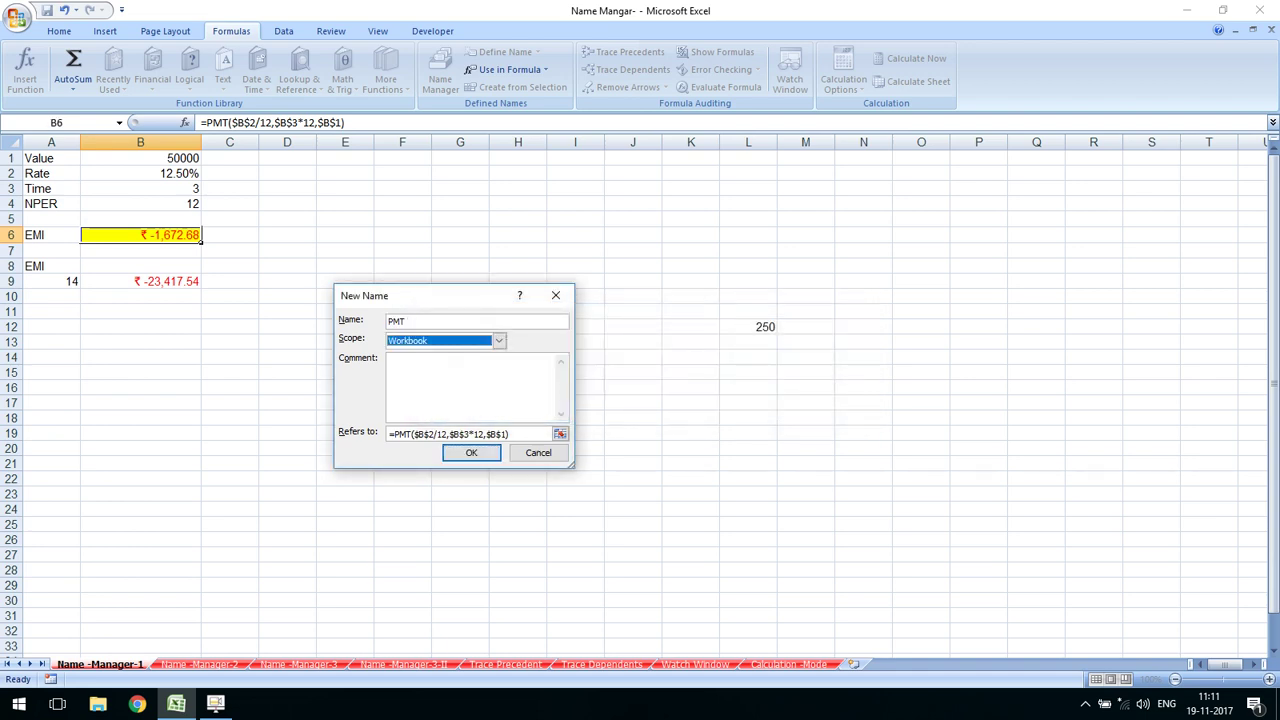
pyautogui.press('Tab')
pyautogui.press('Tab')
pyautogui.press('Tab')
pyautogui.press('Return')
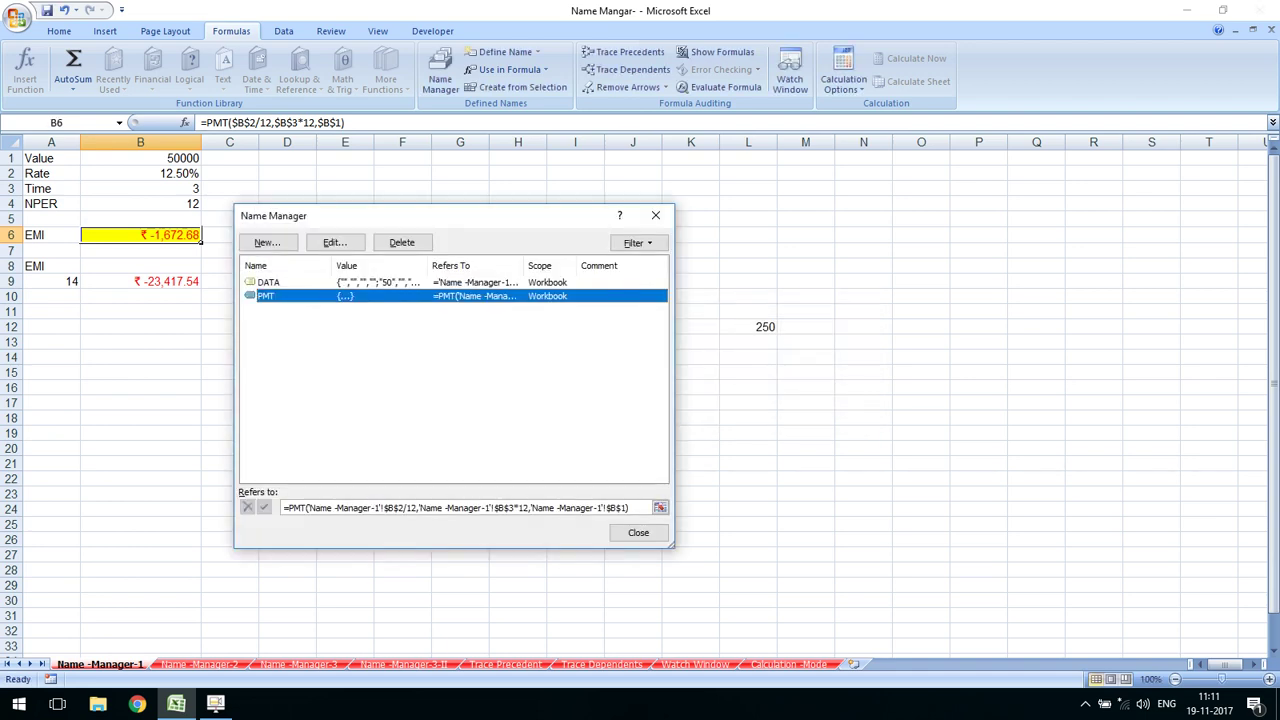
pyautogui.press('Escape')
# - Clear the old EMI results in B6:B9 and put the heading MONTH in B8
pyautogui.click(140, 265)
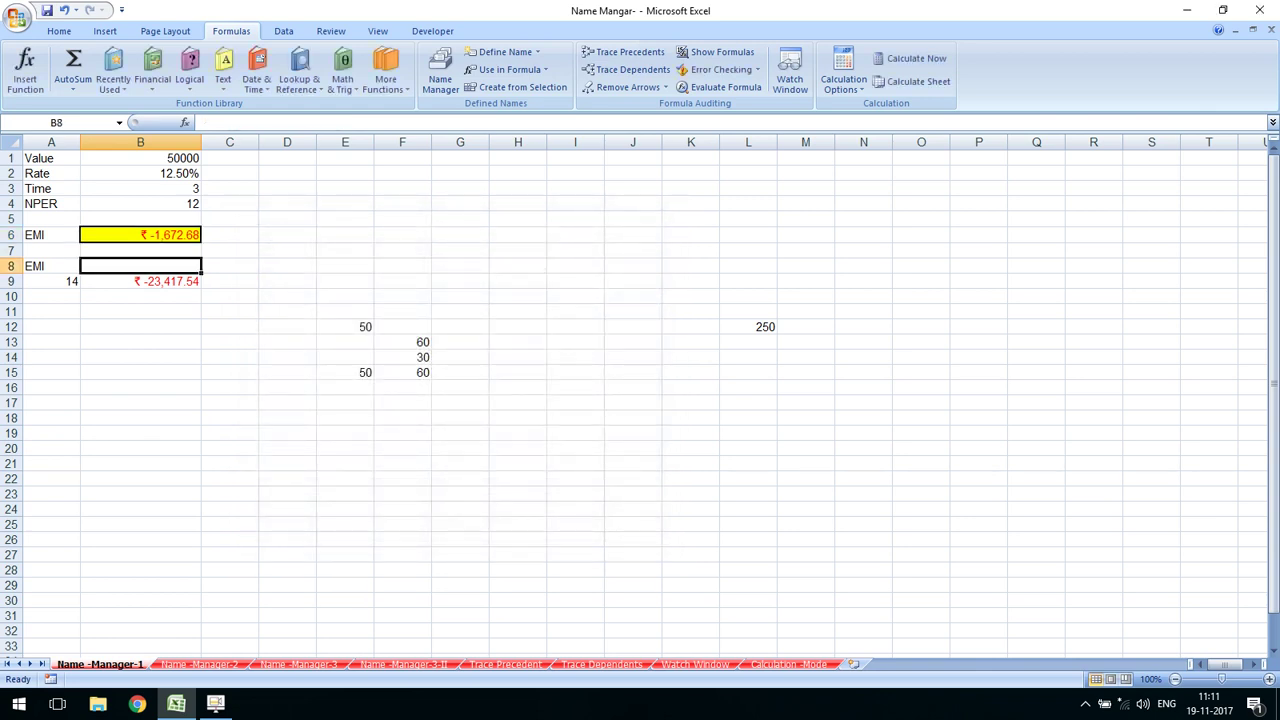
pyautogui.moveTo(140, 234); pyautogui.dragTo(140, 281)
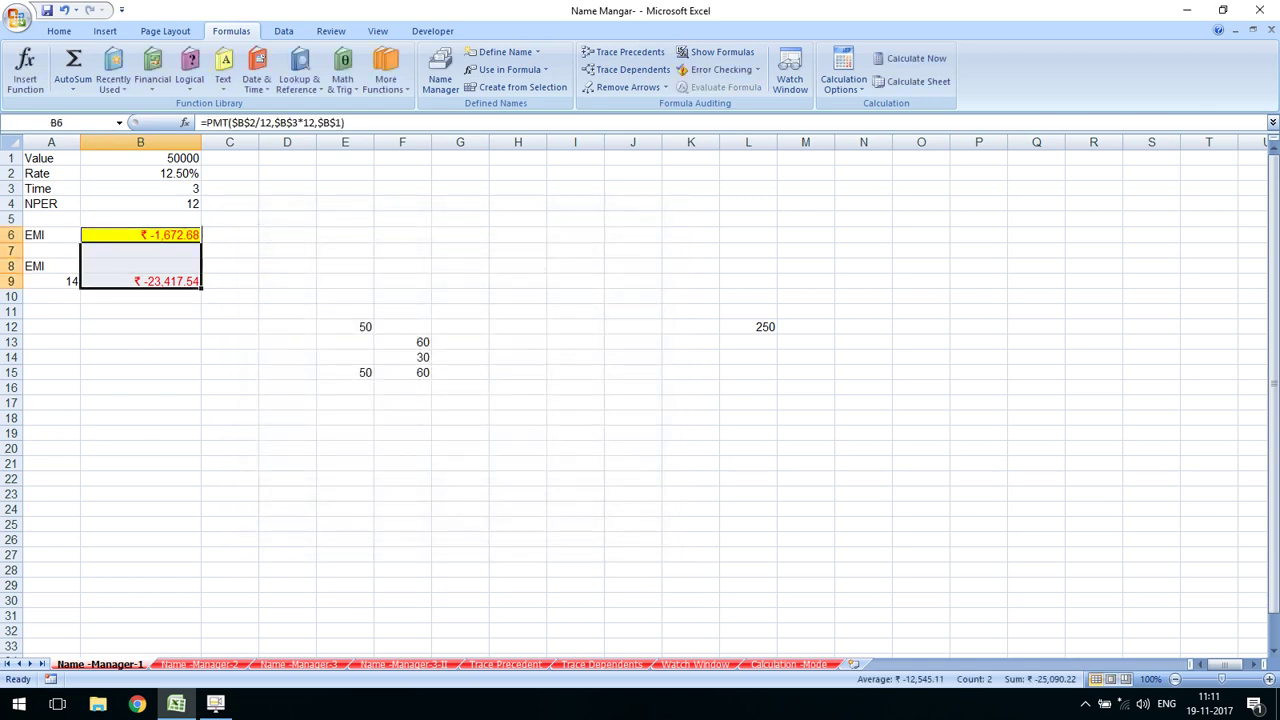
pyautogui.press('Delete')
pyautogui.press('Down')
pyautogui.press('Down')
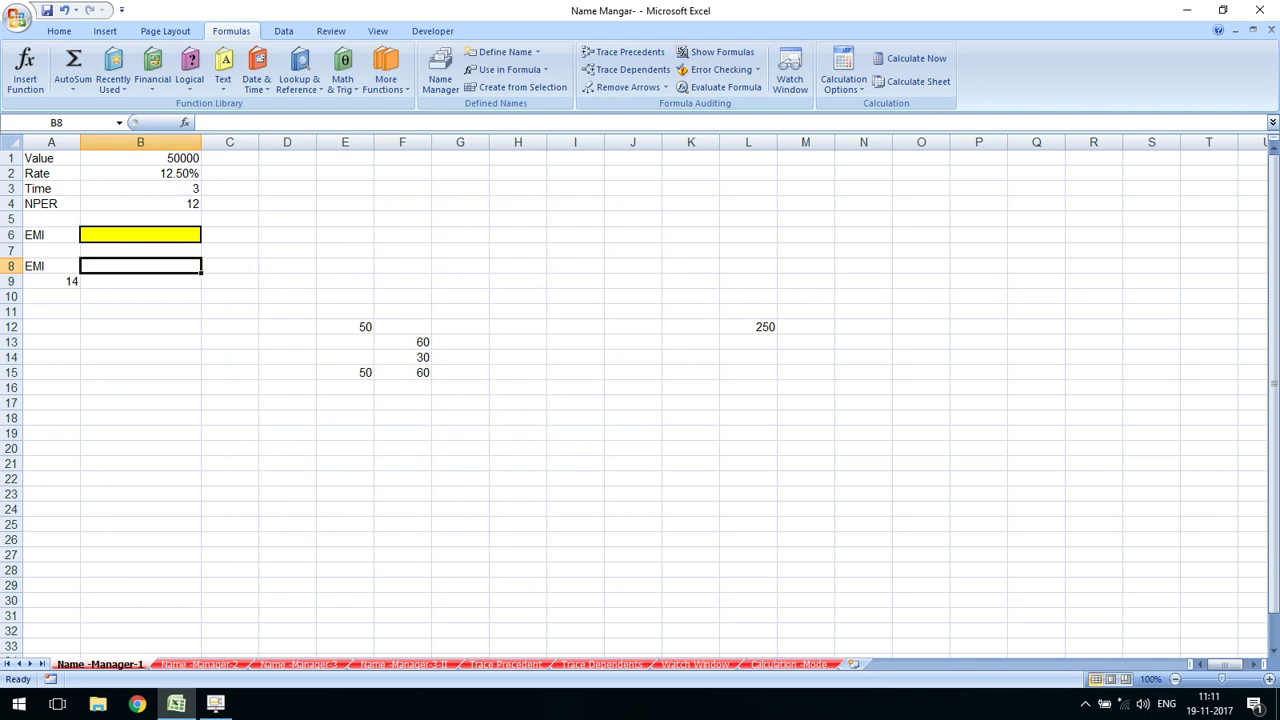
pyautogui.write('MONTH')
pyautogui.press('Return')
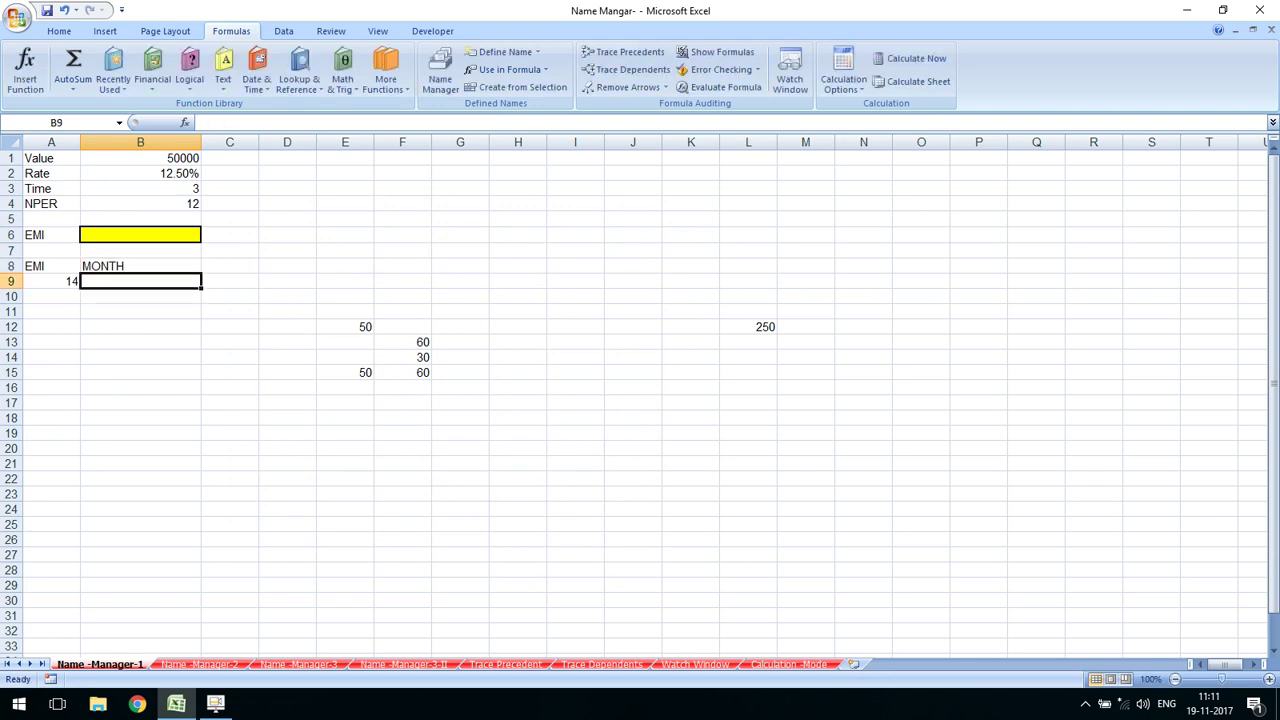
pyautogui.write('=')
# - Move the 14 from A9 to B9
pyautogui.click(51, 281)
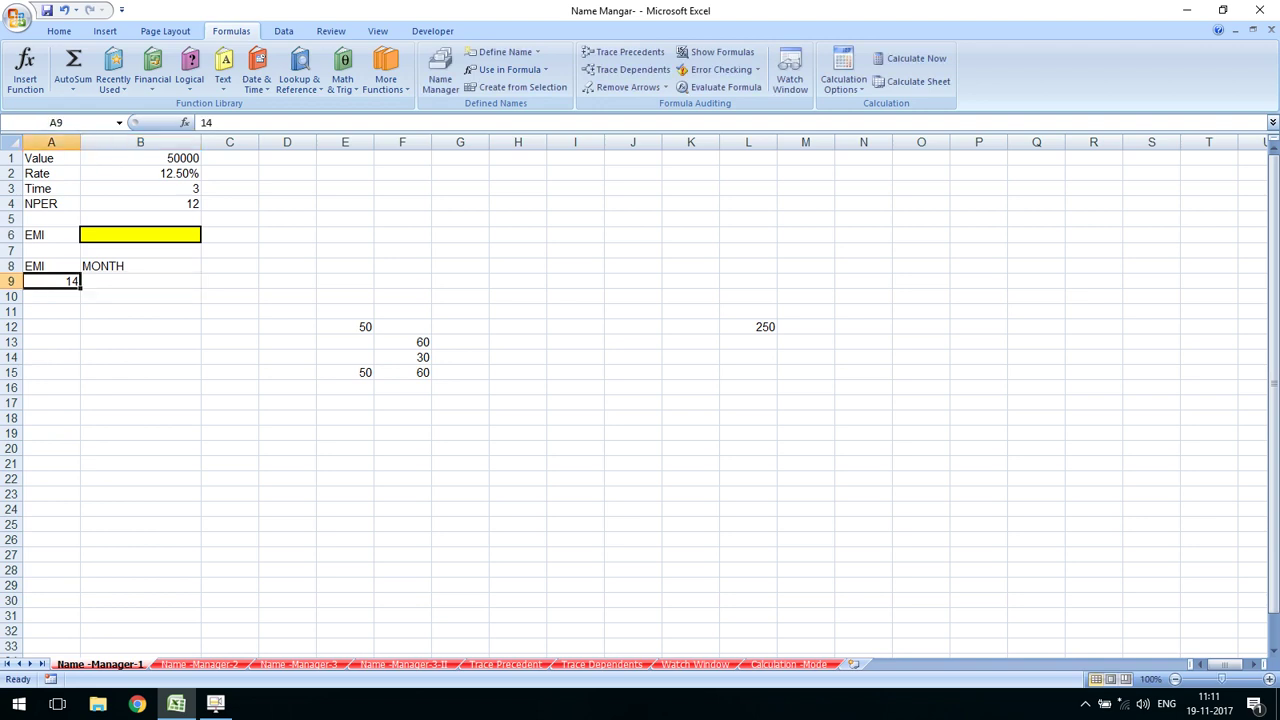
pyautogui.hotkey('ctrl', 'x')
pyautogui.press('Right')
pyautogui.hotkey('ctrl', 'v')
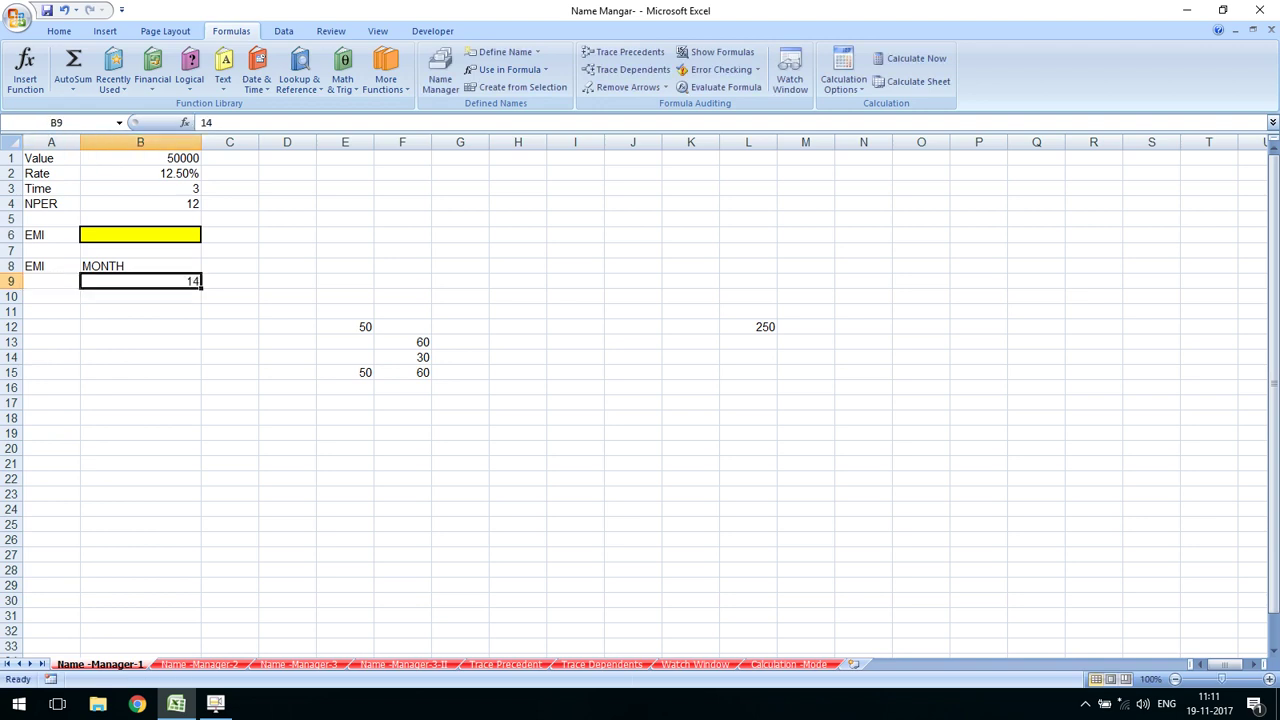
pyautogui.press('Right')
# - Add the heading VALUE in C8 and enter =PMT*B9 in C9, giving -23417.5
pyautogui.click(229, 266)
pyautogui.write('VALU')
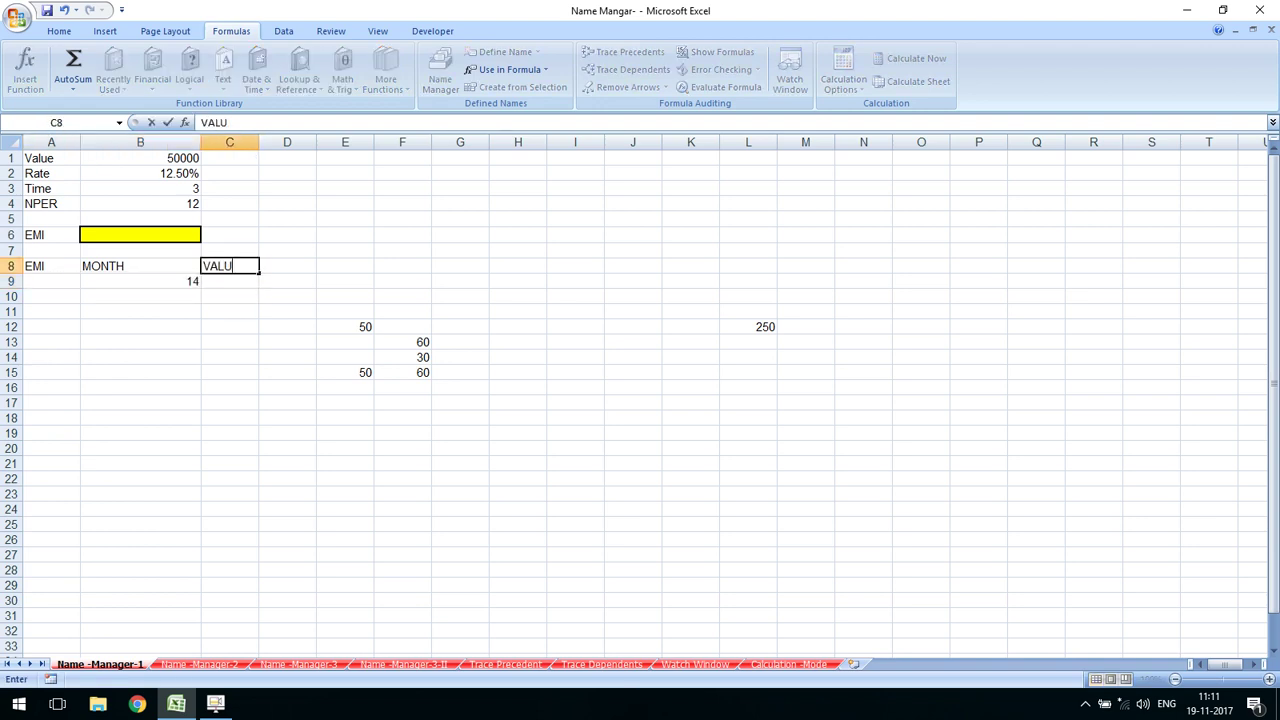
pyautogui.write('E')
pyautogui.press('Return')
pyautogui.write('=PM')
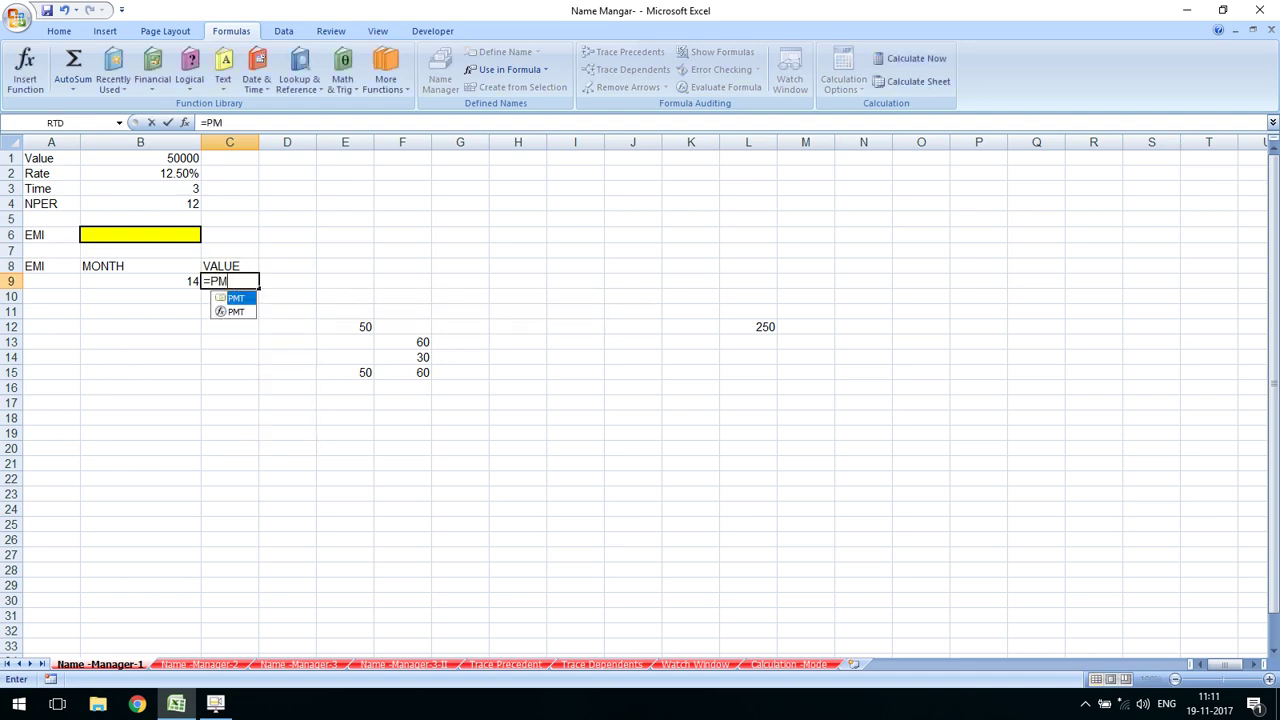
pyautogui.write('T')
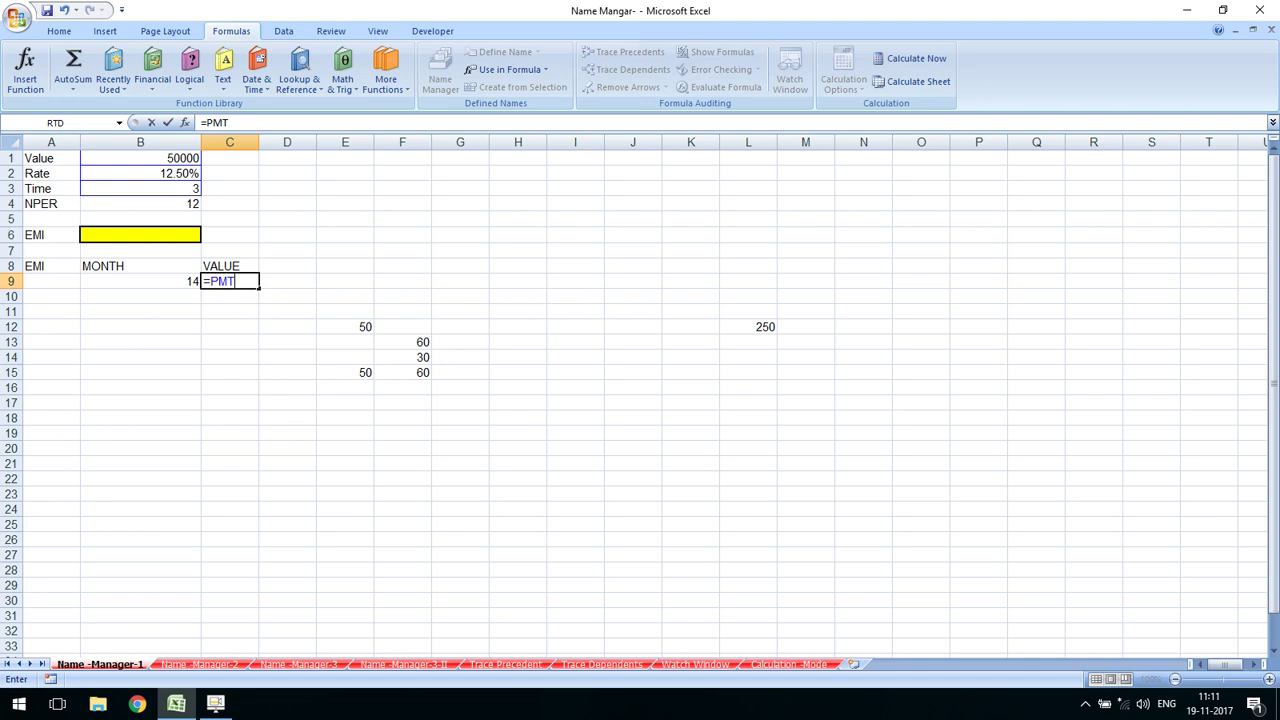
pyautogui.write('*')
pyautogui.press('Left')
pyautogui.press('Return')
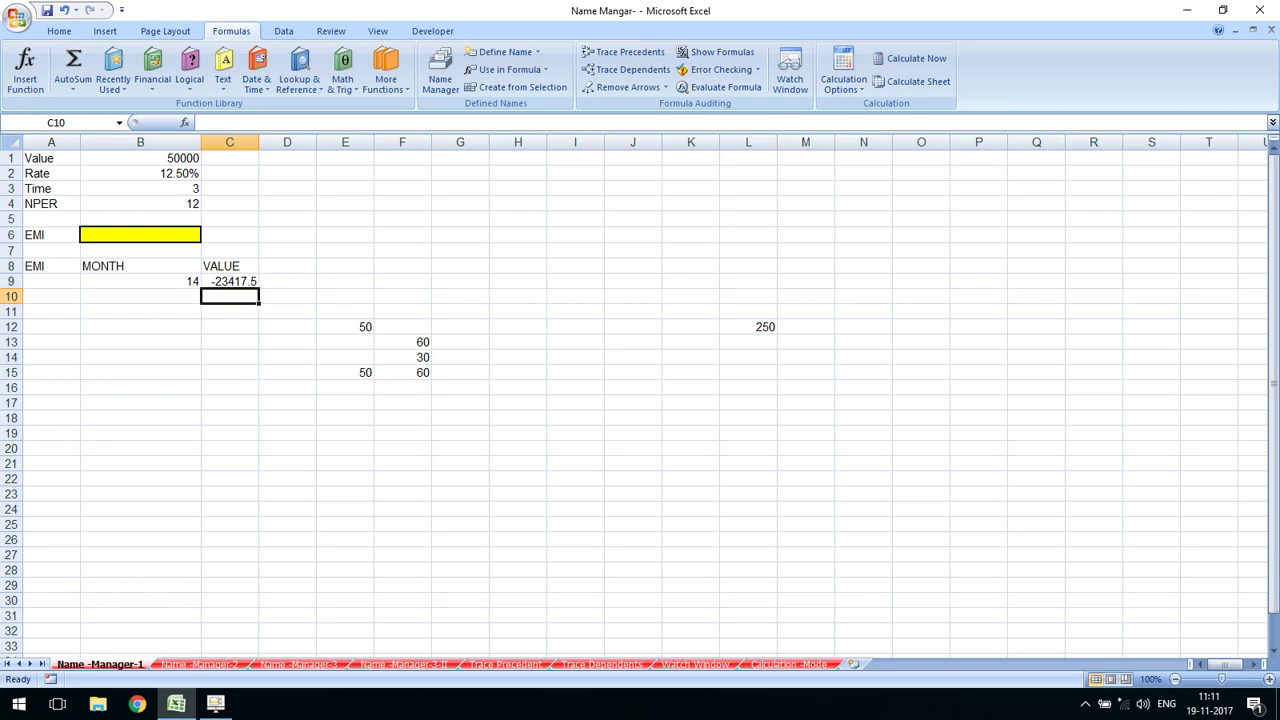
pyautogui.press('Up')
pyautogui.press('Up')
pyautogui.press('Right')
pyautogui.press('Right')
pyautogui.press('Right')
pyautogui.press('Right')
pyautogui.press('Right')
pyautogui.press('Right')
pyautogui.press('Right')
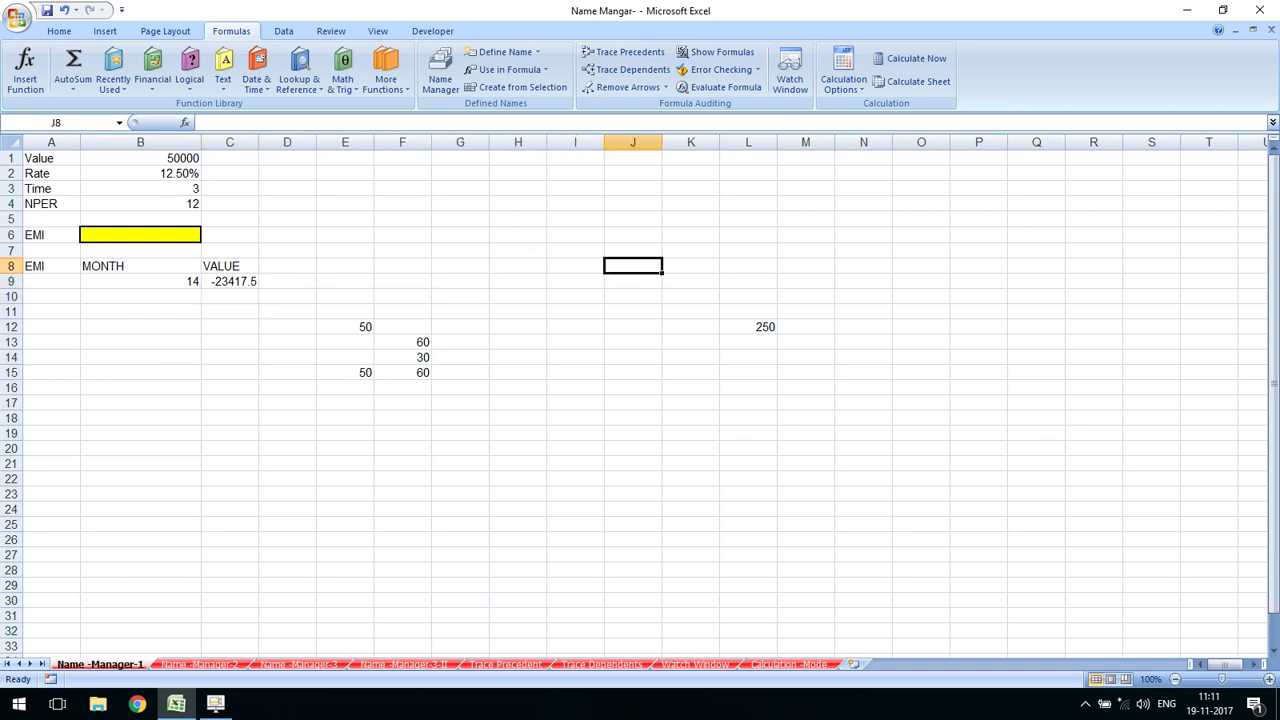
pyautogui.write('=PMT')
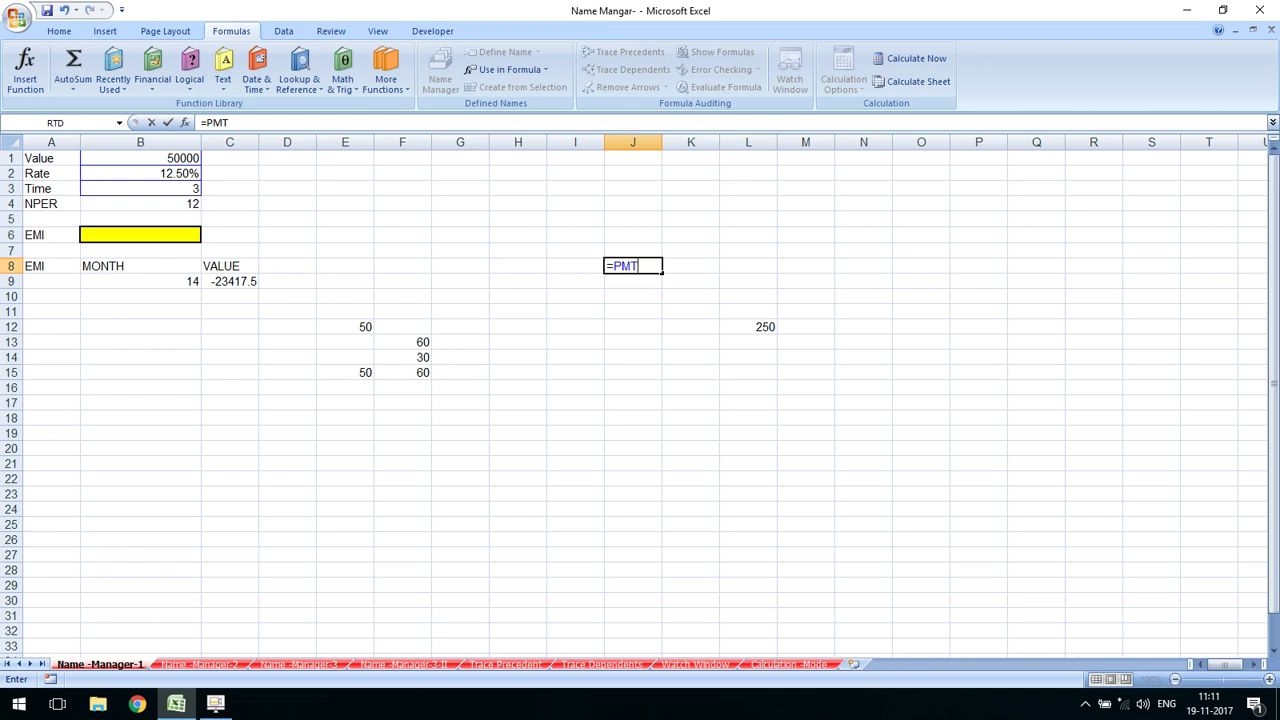
pyautogui.press('Escape')
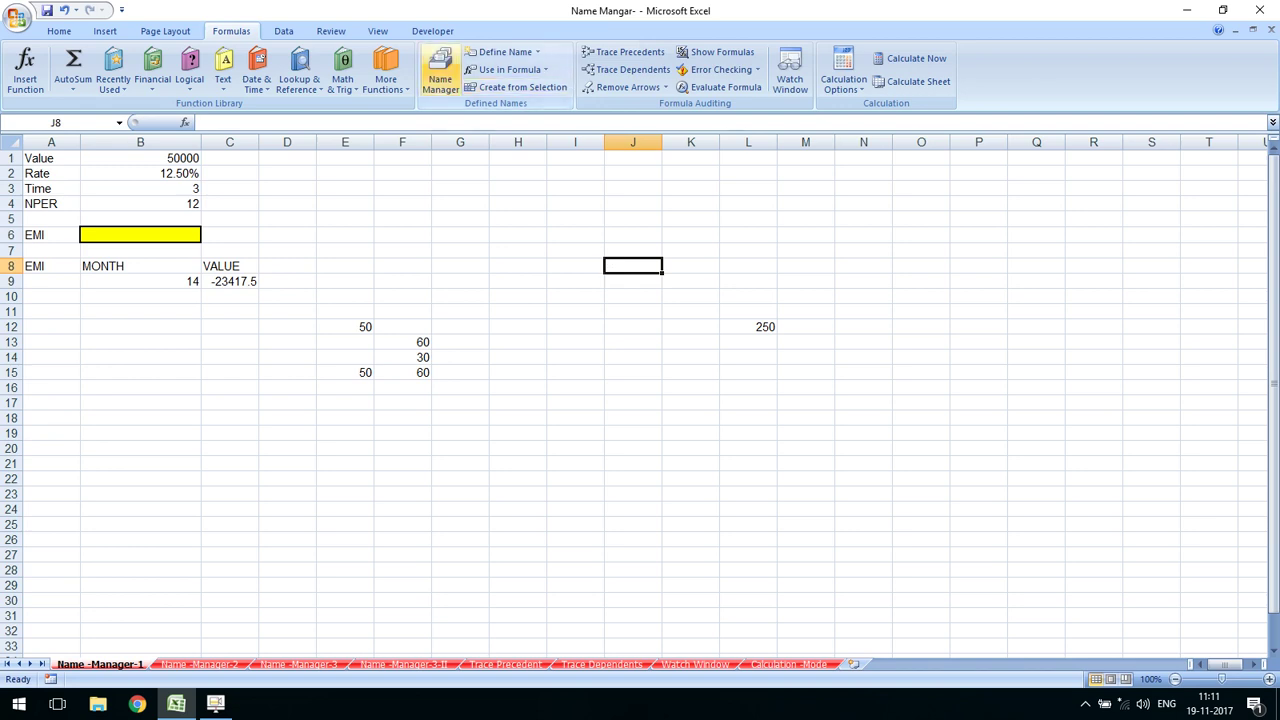
pyautogui.click(440, 75)
pyautogui.doubleClick(265, 295)
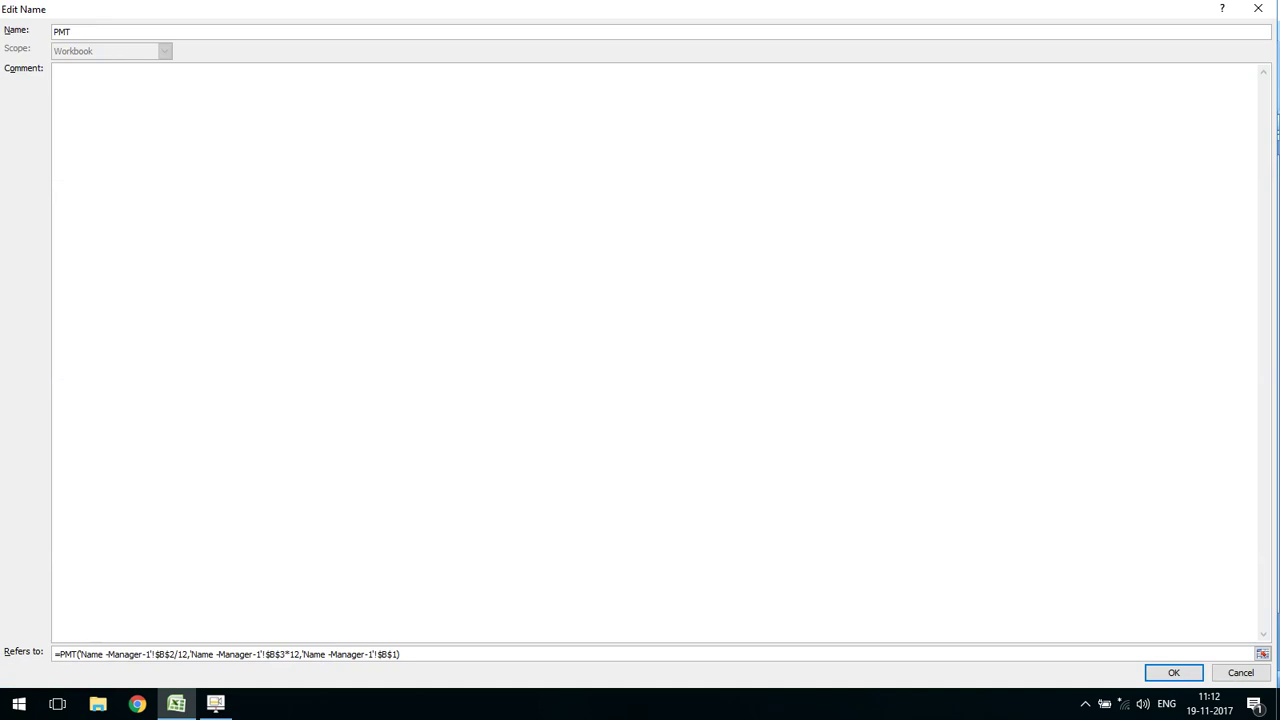
pyautogui.click(1258, 8)
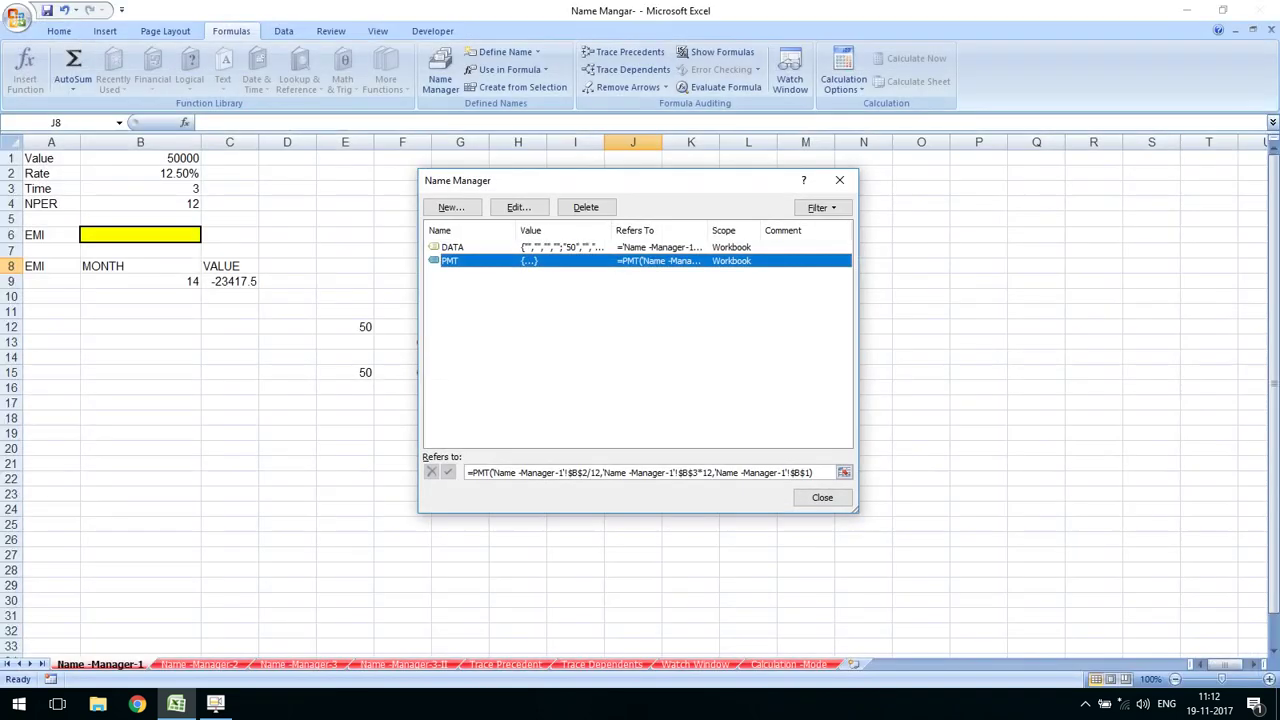
pyautogui.press('Escape')
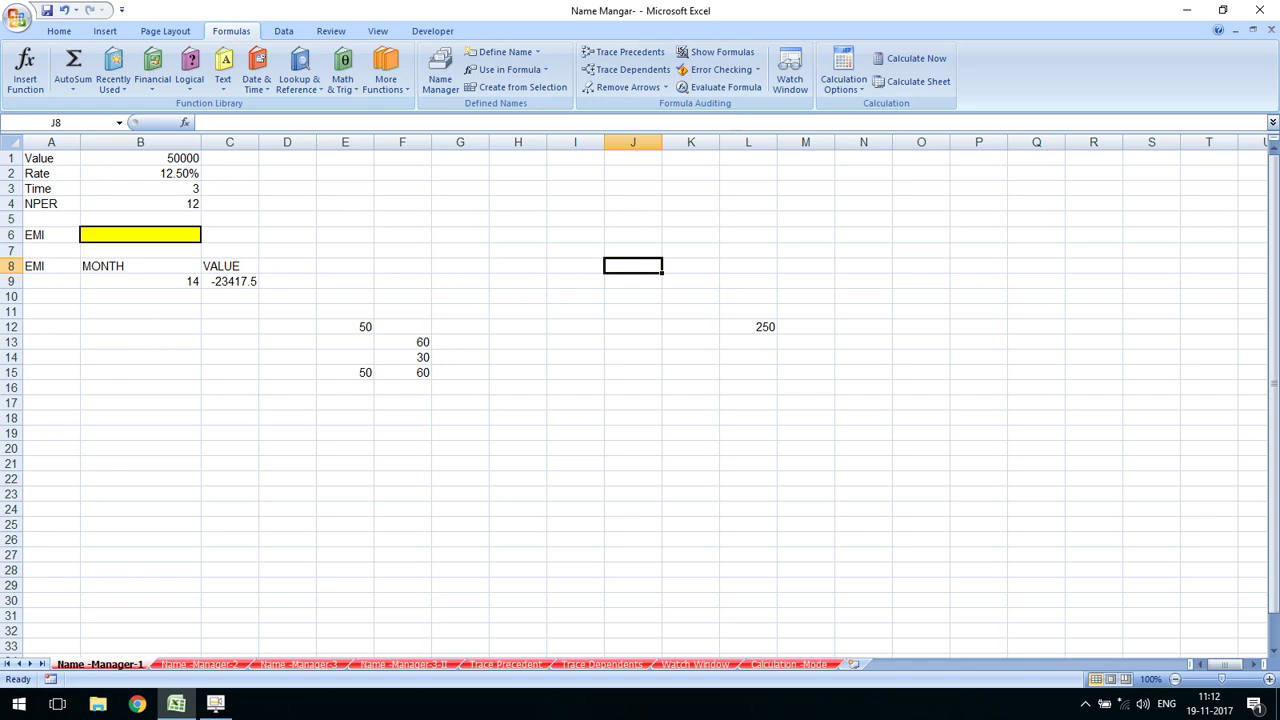
# - Go to the Name -Manager-2 sheet and review the Q1 brackets in F2:G5 (values 10–40)
pyautogui.click(199, 664)
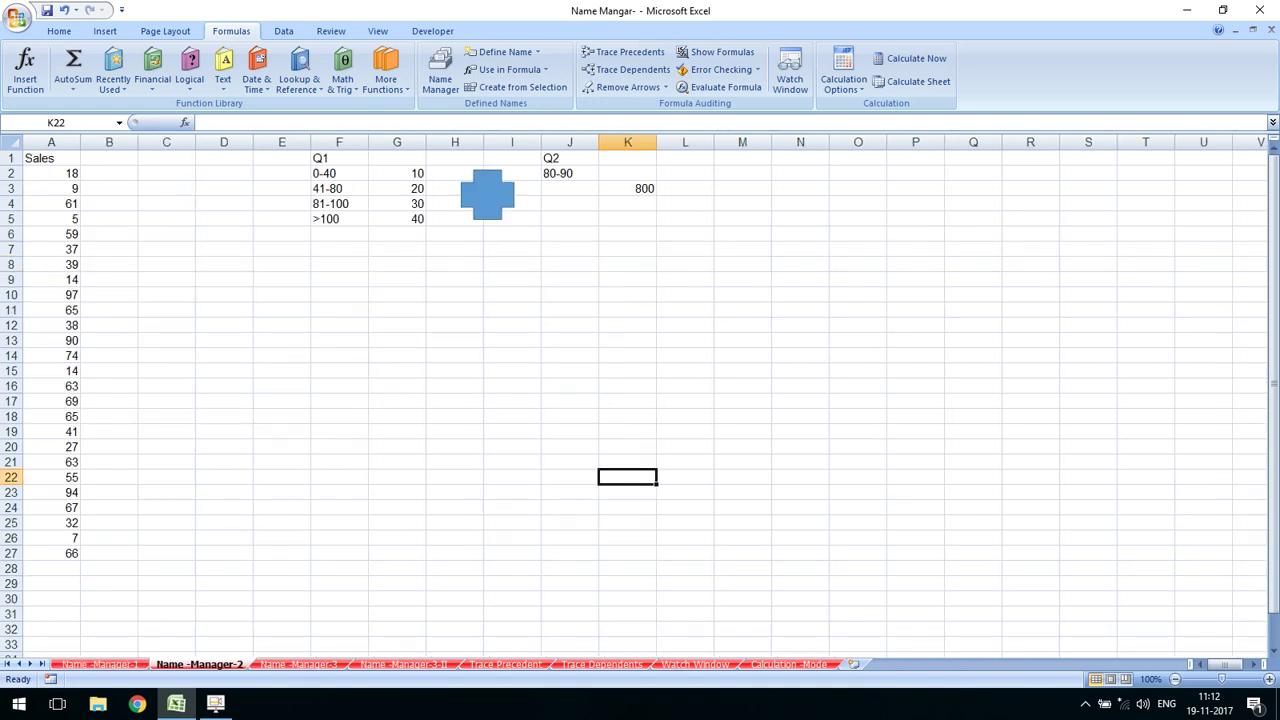
pyautogui.moveTo(569, 142); pyautogui.dragTo(660, 142)
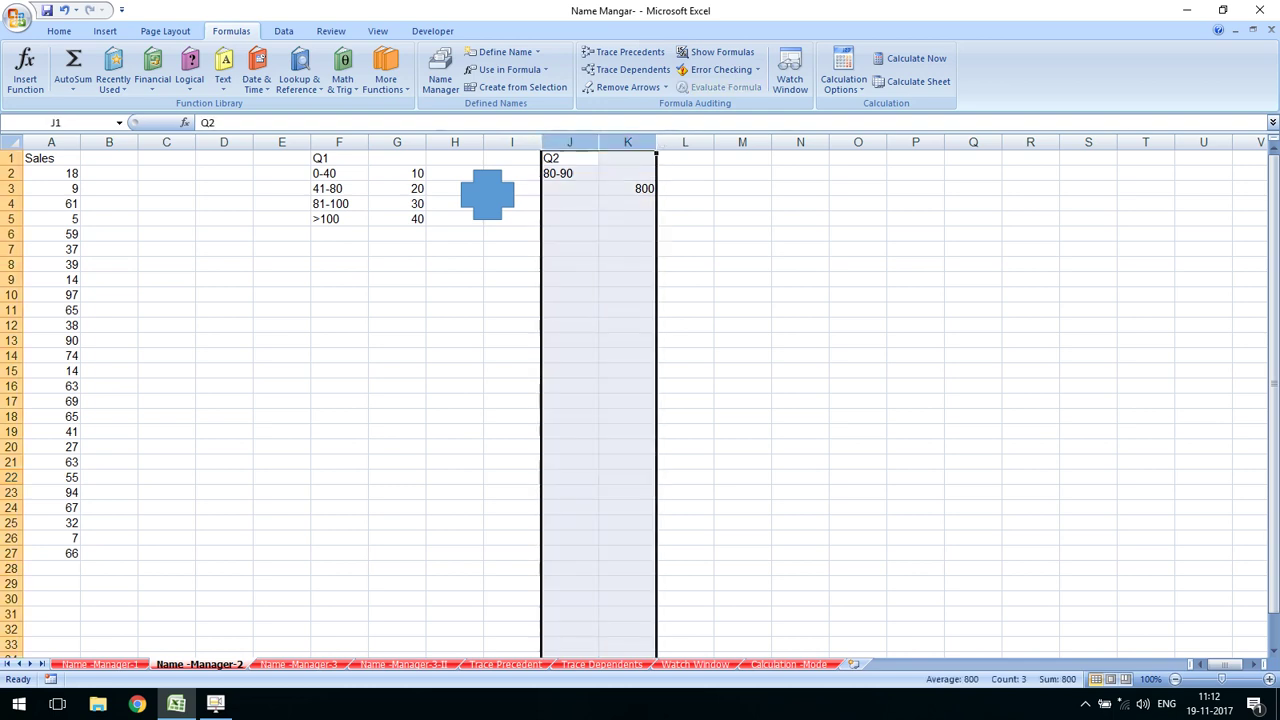
pyautogui.click(339, 188)
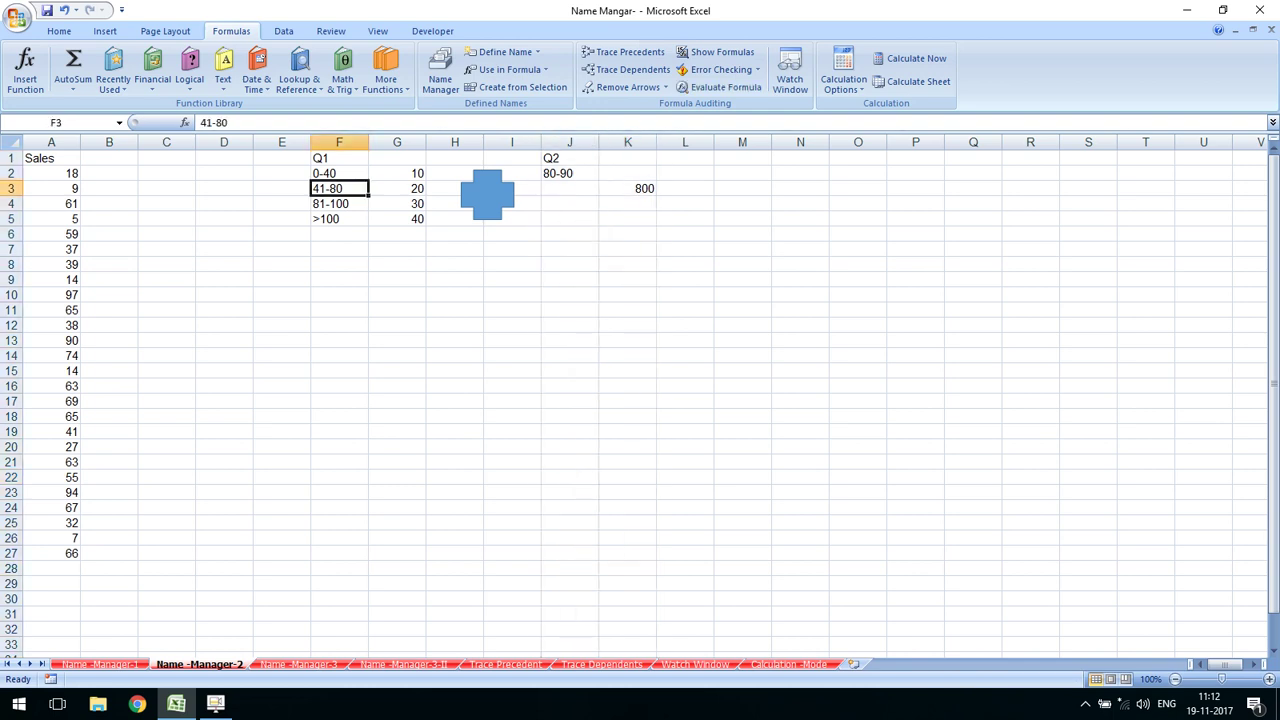
pyautogui.click(339, 173)
pyautogui.click(397, 173)
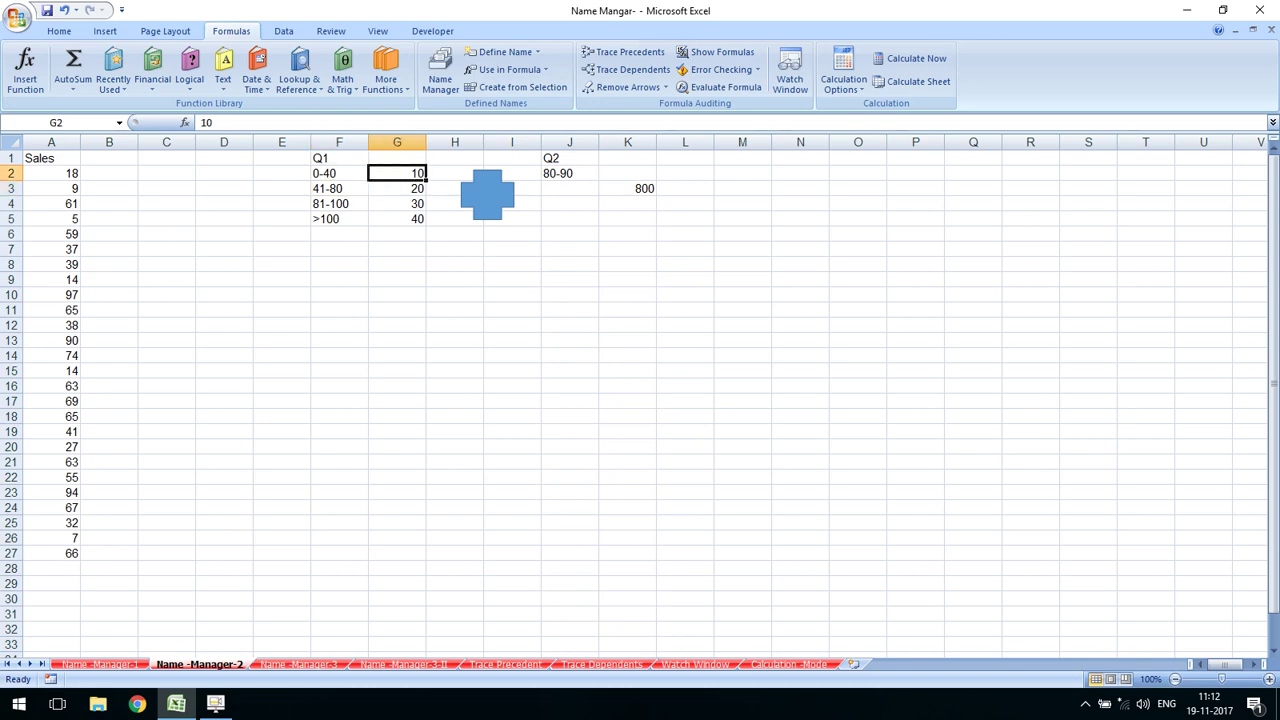
pyautogui.click(397, 188)
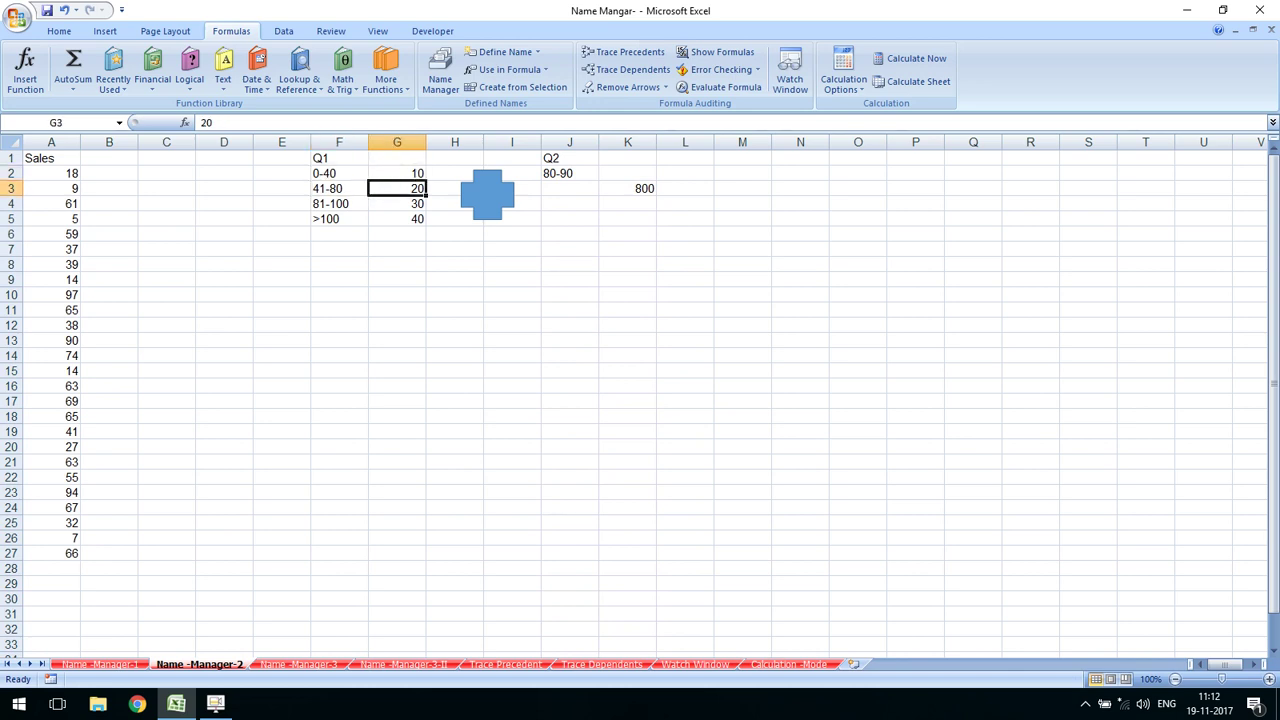
pyautogui.click(339, 188)
pyautogui.click(339, 203)
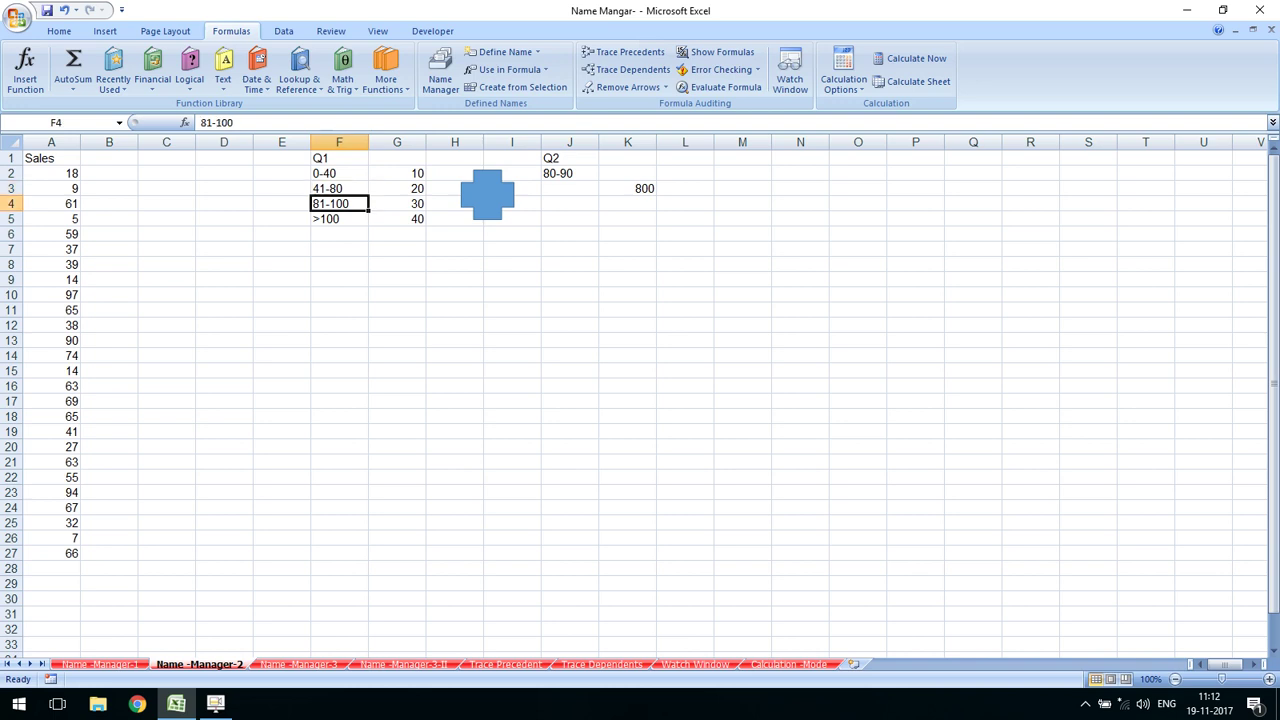
pyautogui.click(397, 203)
pyautogui.click(397, 218)
pyautogui.click(339, 218)
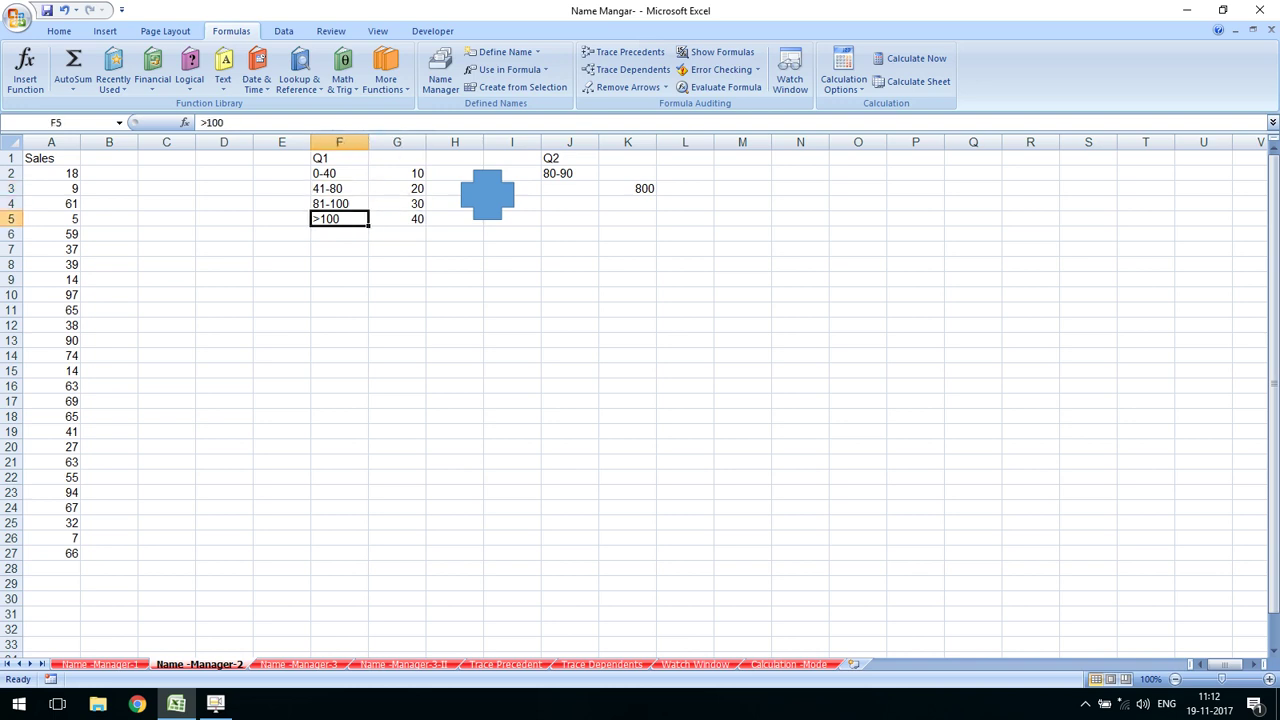
pyautogui.click(397, 218)
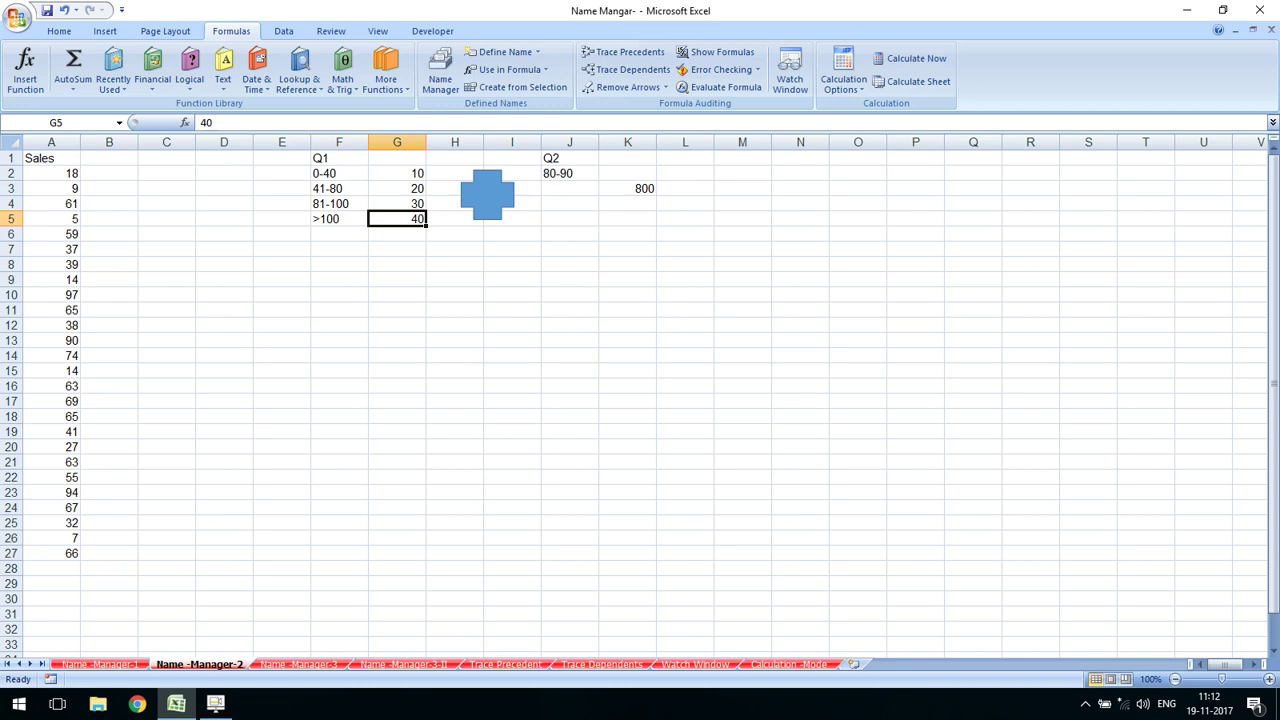
# - Begin C2's formula as =IF(A2<=40,10,IF(A2<=80,20,IF(A2<=100,30,
pyautogui.press('Up')
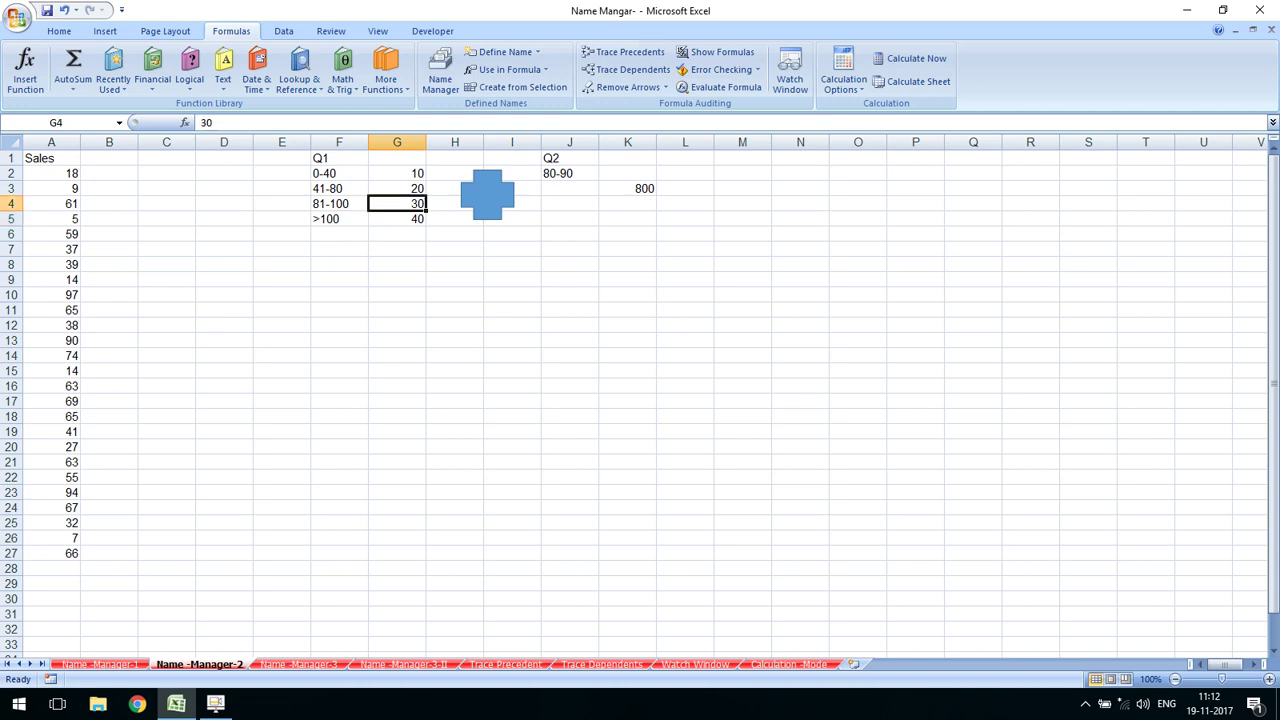
pyautogui.press('Left')
pyautogui.press('Left')
pyautogui.press('Left')
pyautogui.press('Left')
pyautogui.press('Left')
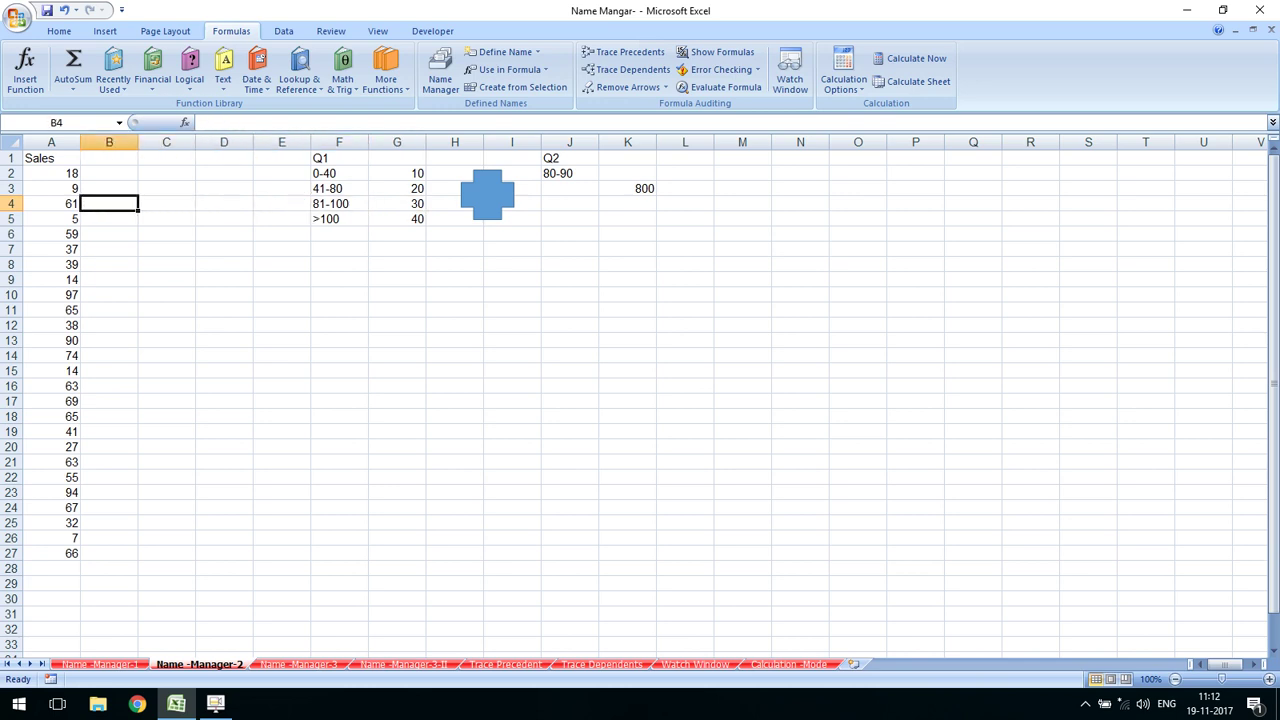
pyautogui.press('Up')
pyautogui.press('Up')
pyautogui.press('Right')
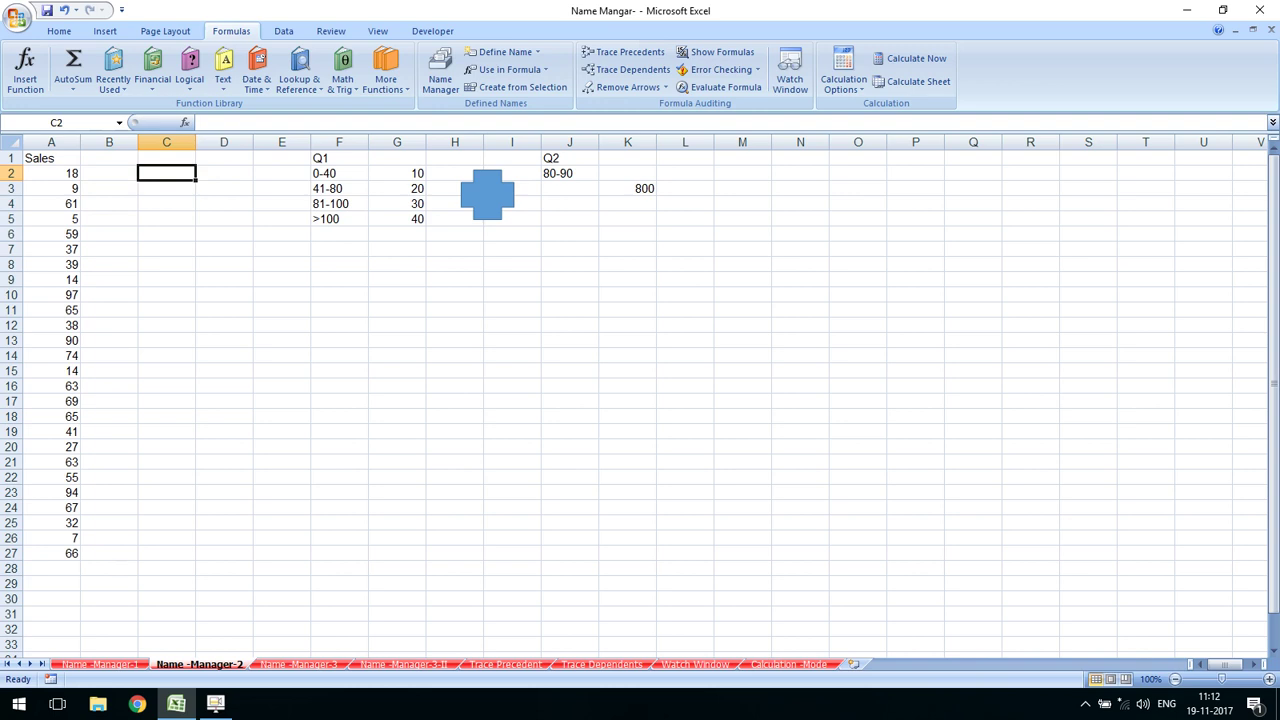
pyautogui.write('=IF(')
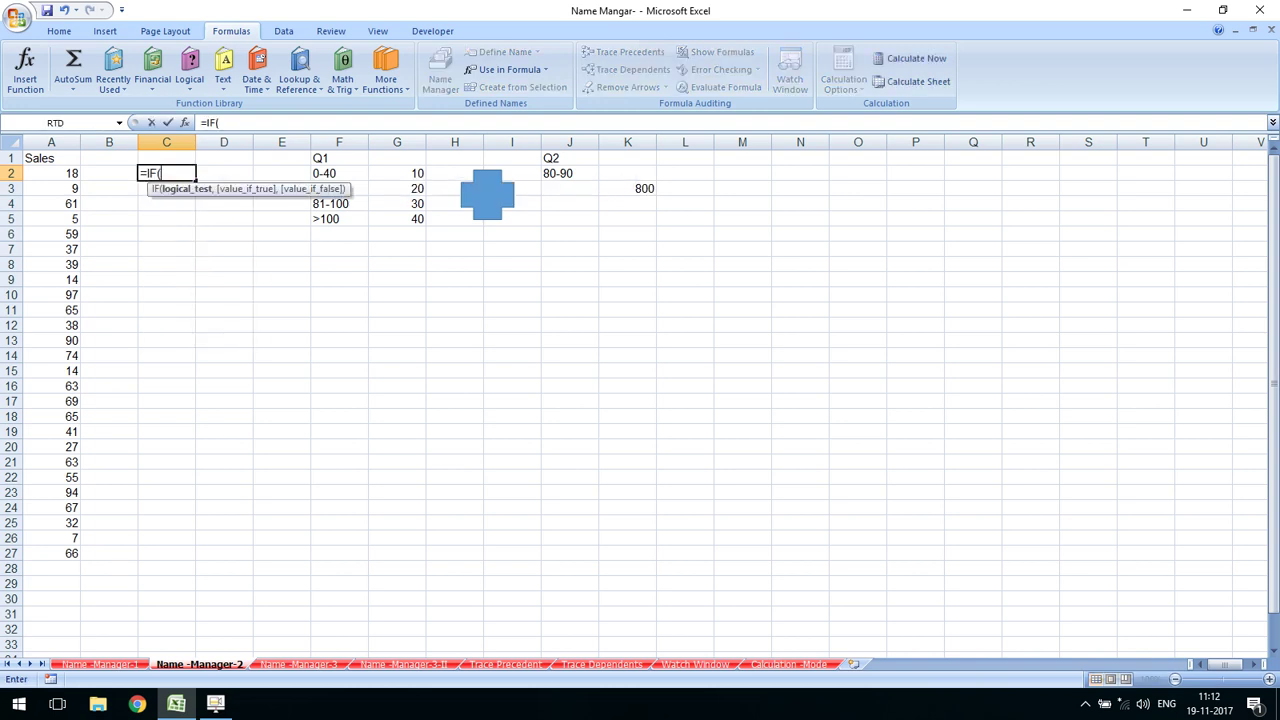
pyautogui.press('Left')
pyautogui.press('Left')
pyautogui.write('<')
pyautogui.write('=40')
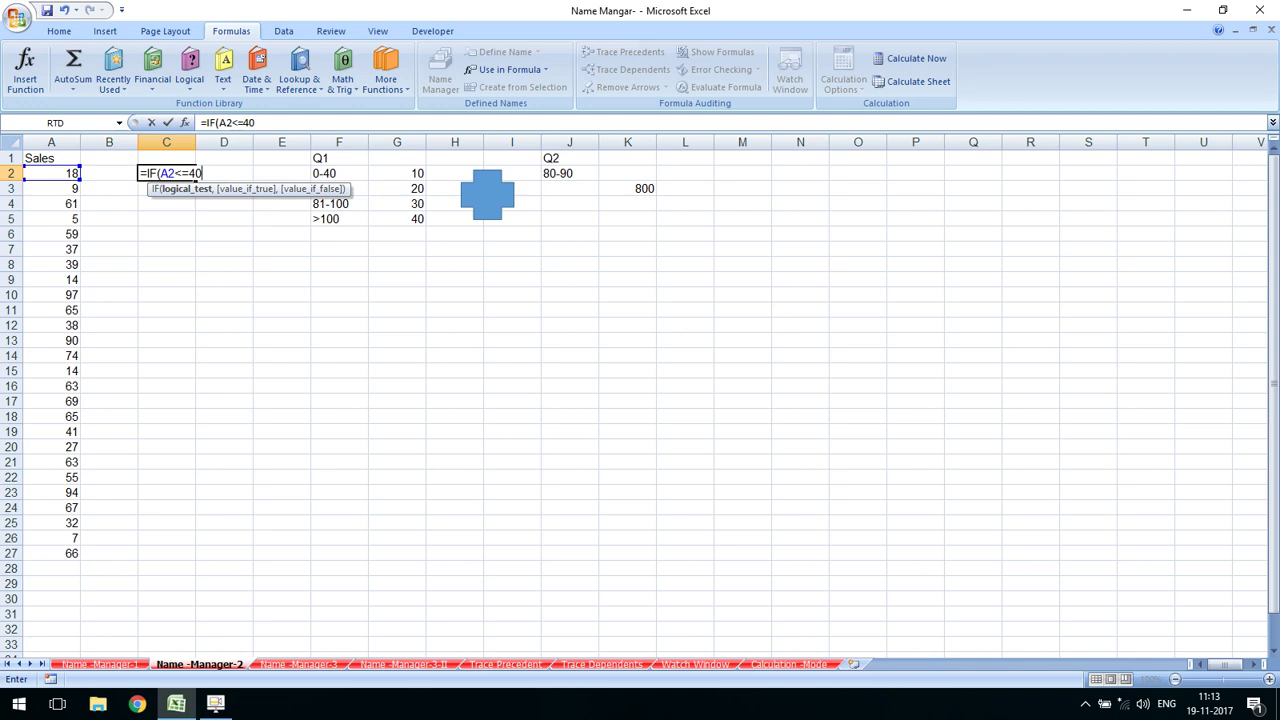
pyautogui.write(',10')
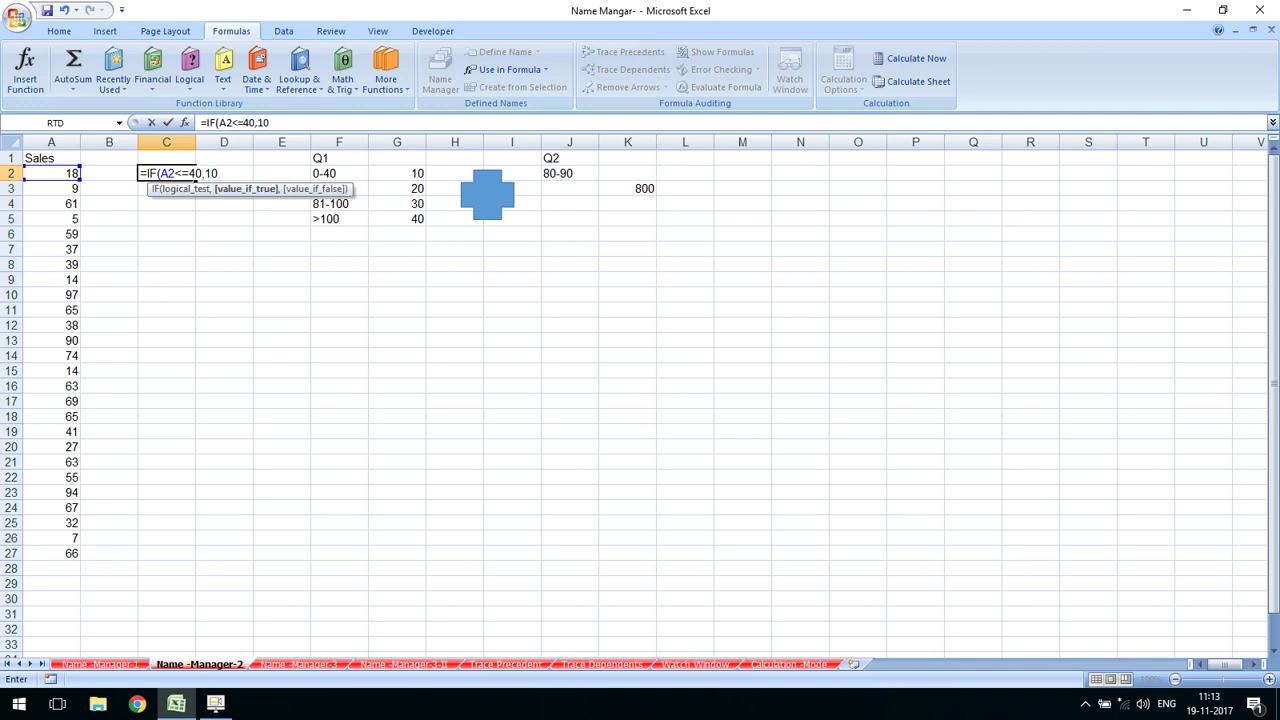
pyautogui.write(',IF')
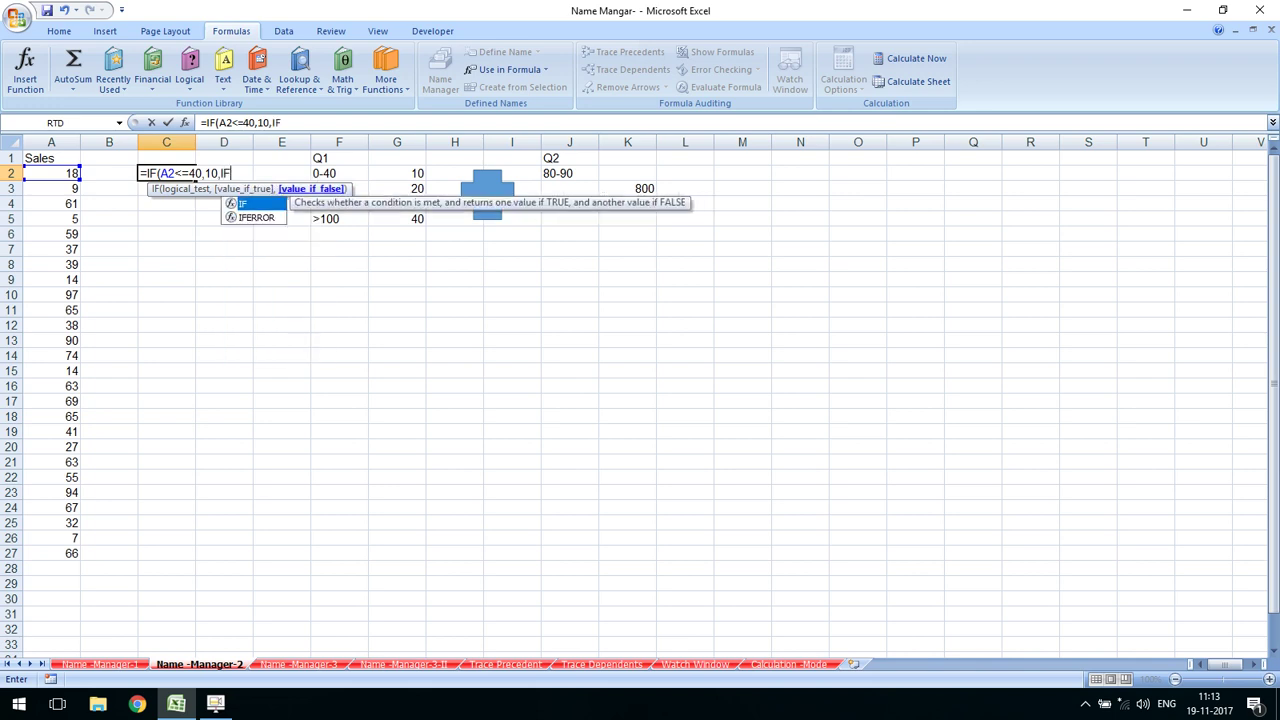
pyautogui.write('(A2<=')
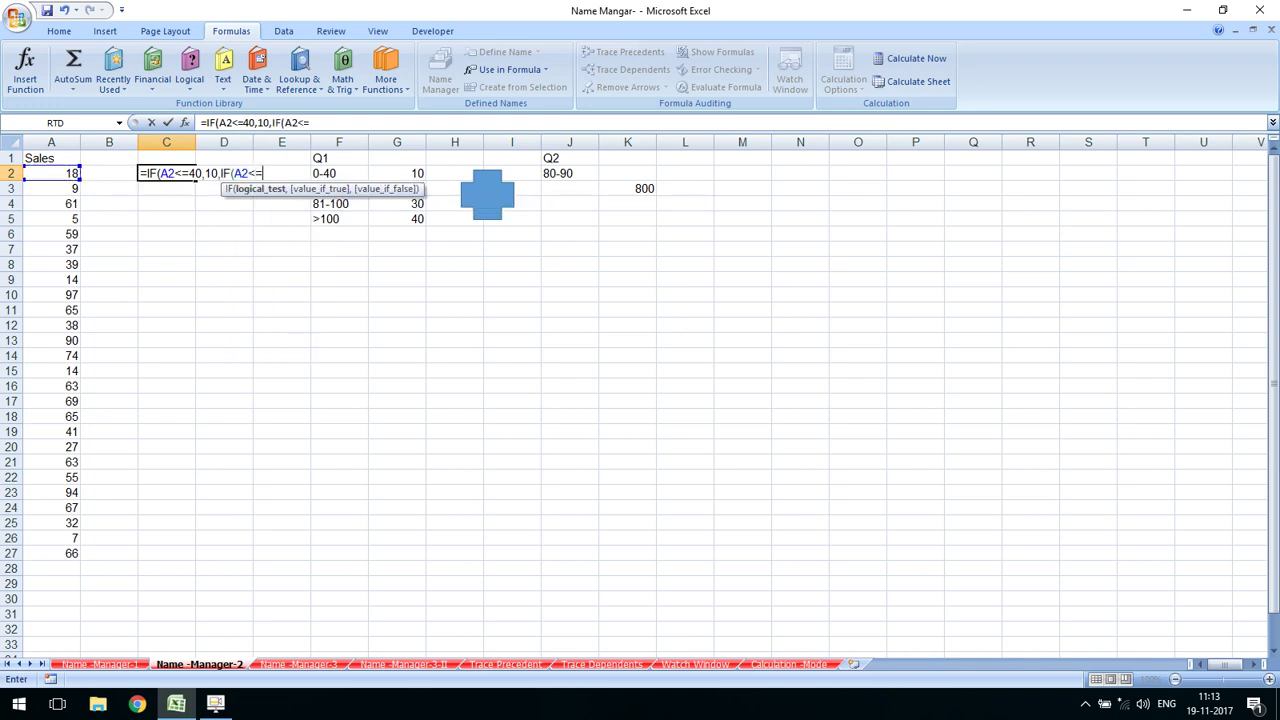
pyautogui.write('80,')
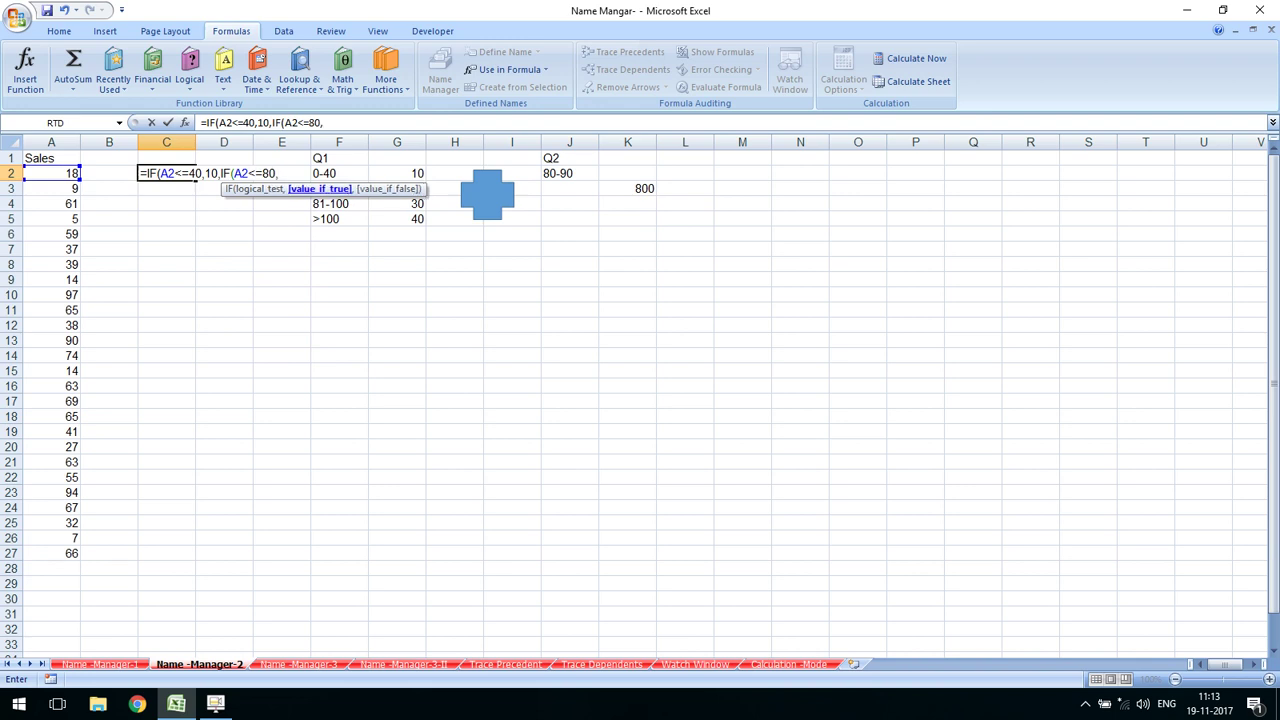
pyautogui.write('20,')
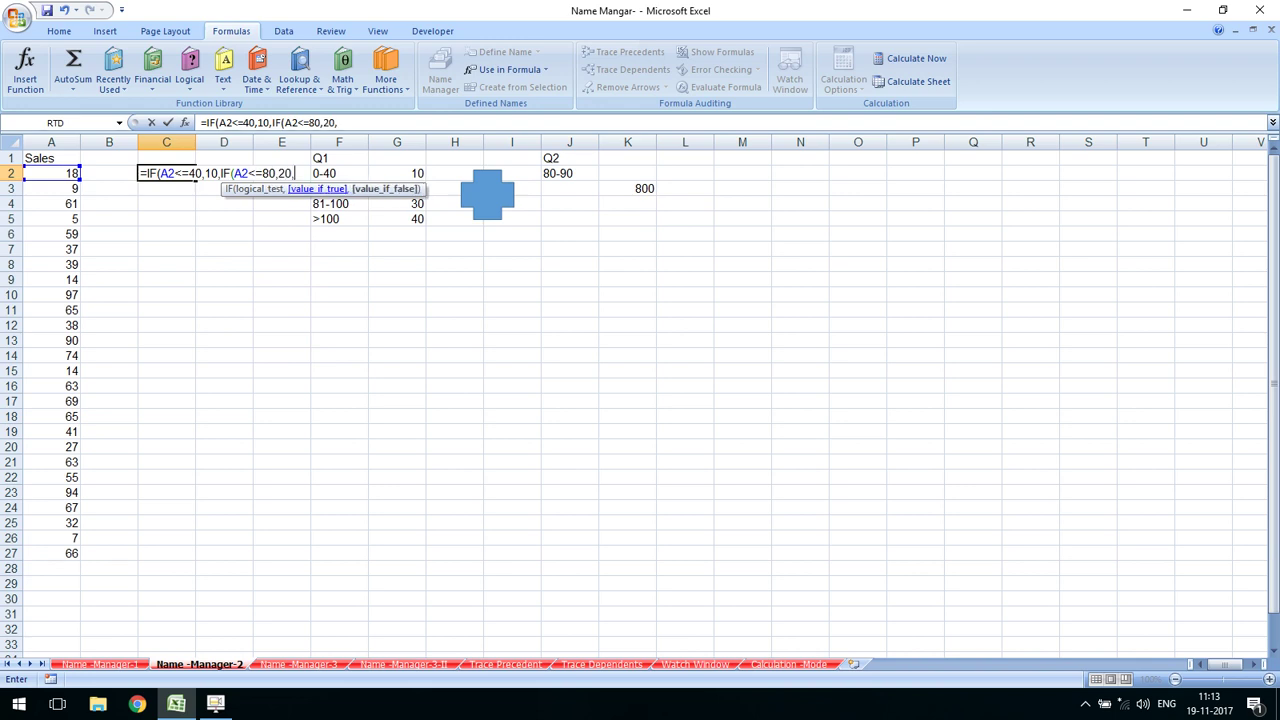
pyautogui.write('IF(A2')
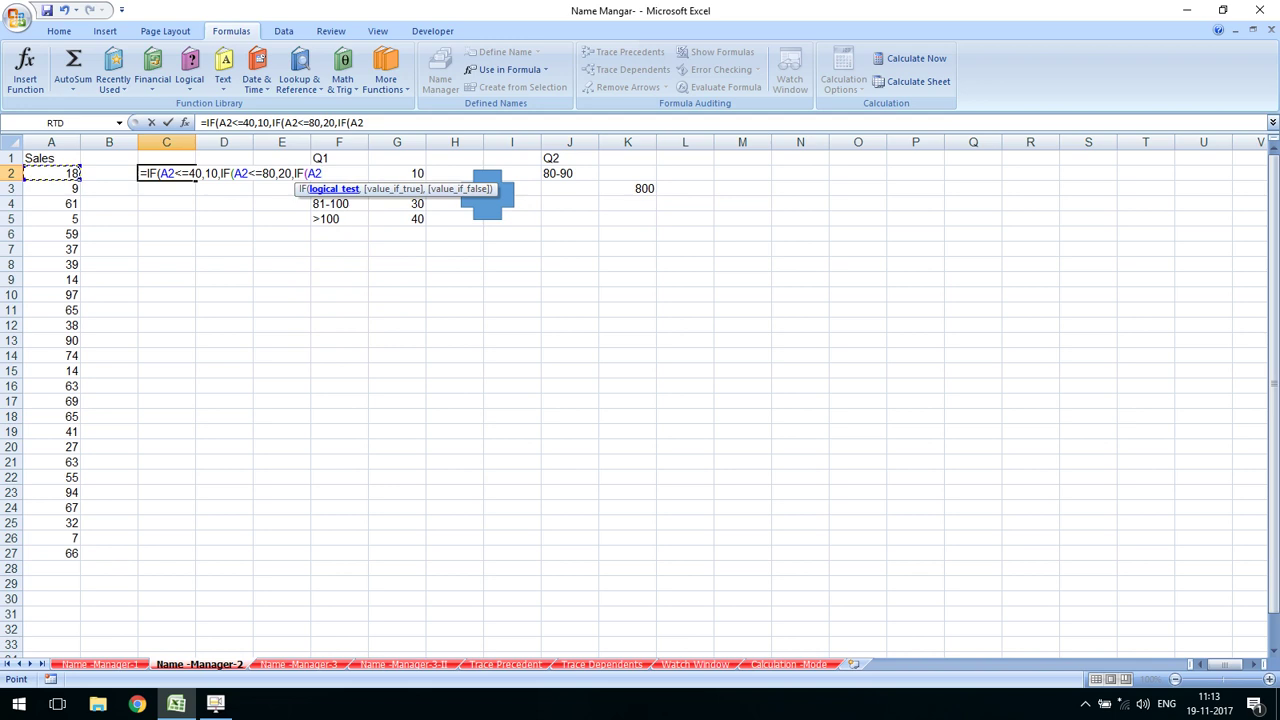
pyautogui.write('<=30')
pyautogui.press('BackSpace')
pyautogui.press('BackSpace')
pyautogui.write('100,')
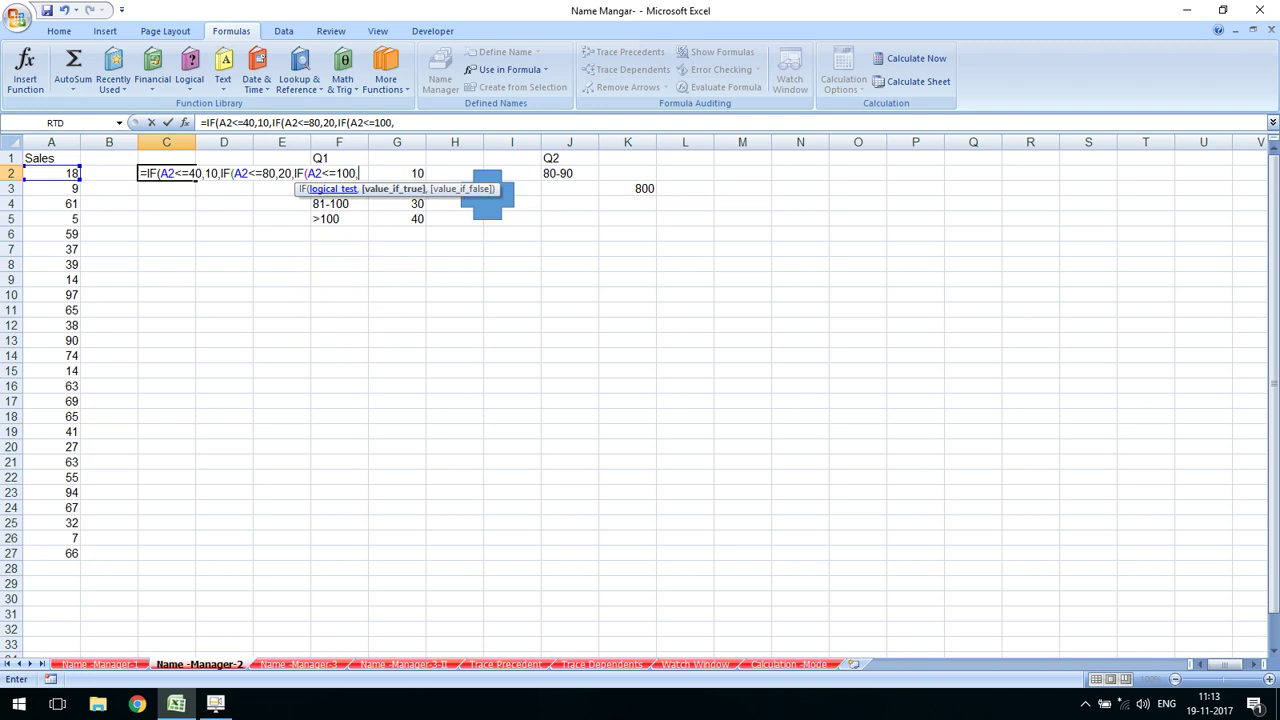
pyautogui.write('30')
pyautogui.write(',')
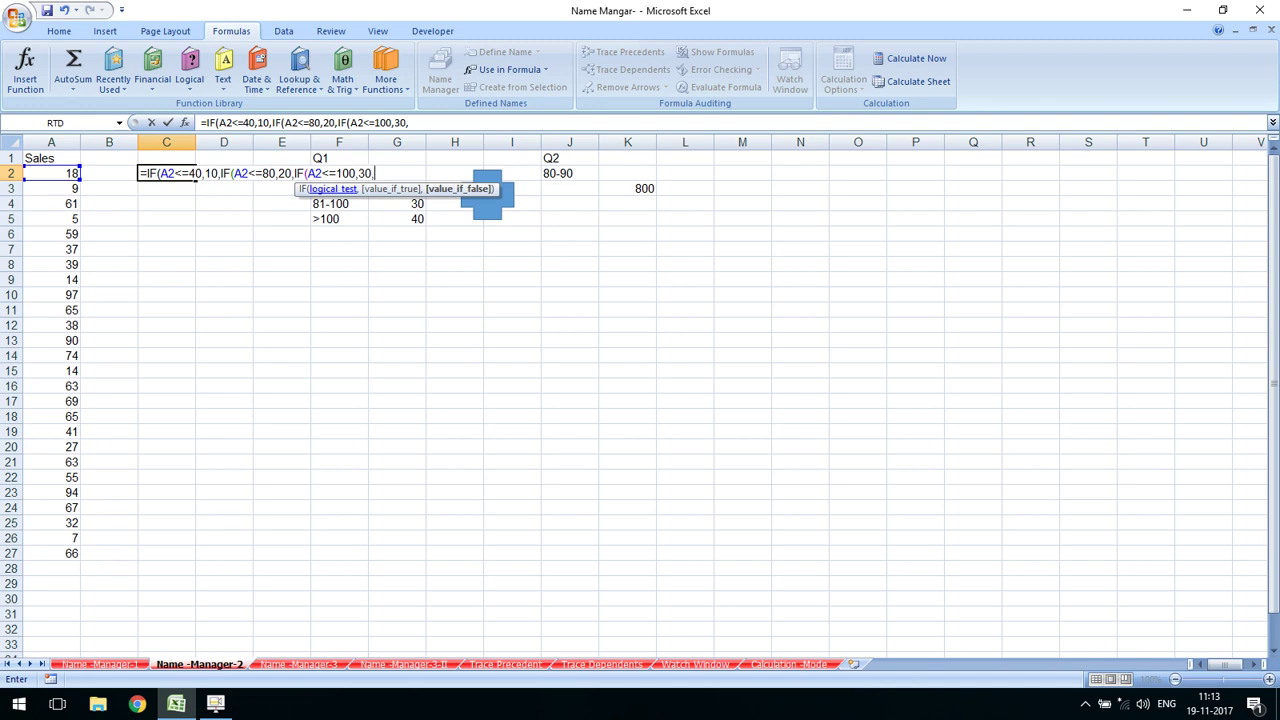
# - Add the final IF(A2>100,40) branch and enter the formula, accepting the parenthesis correction
pyautogui.write('IF(')
pyautogui.click(60, 174)
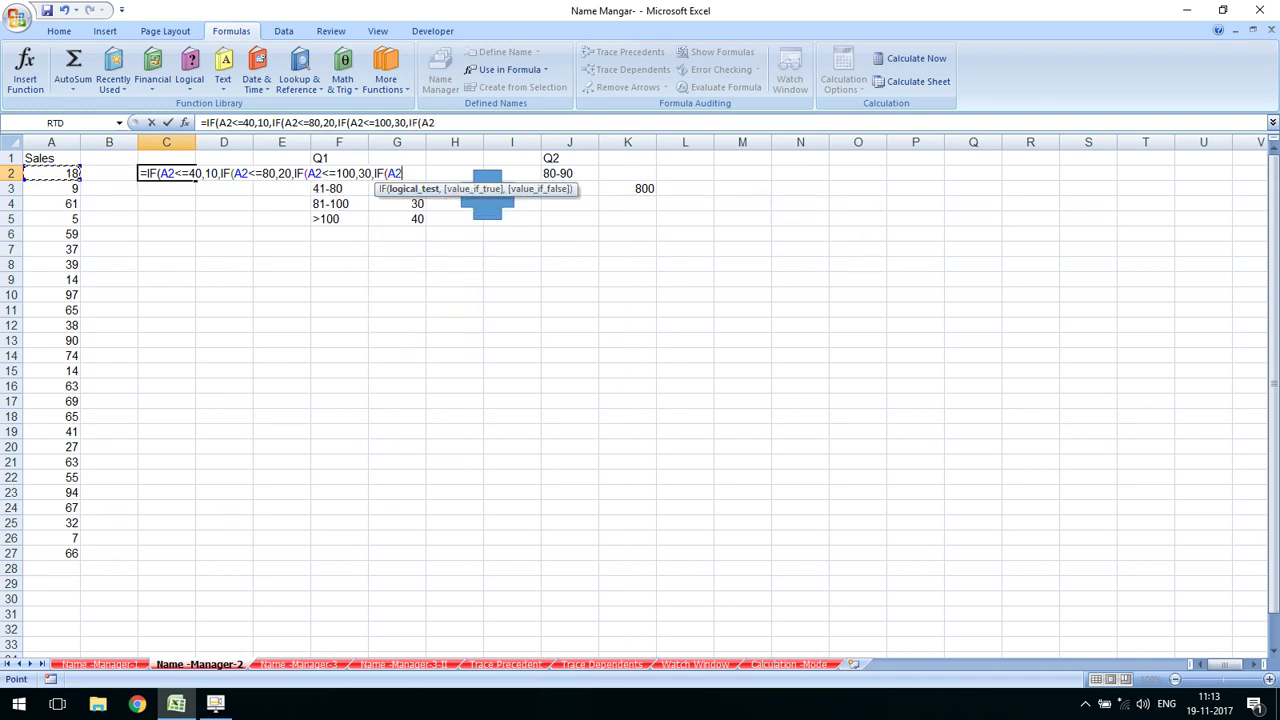
pyautogui.write('>')
pyautogui.write('100,40')
pyautogui.press('Return')
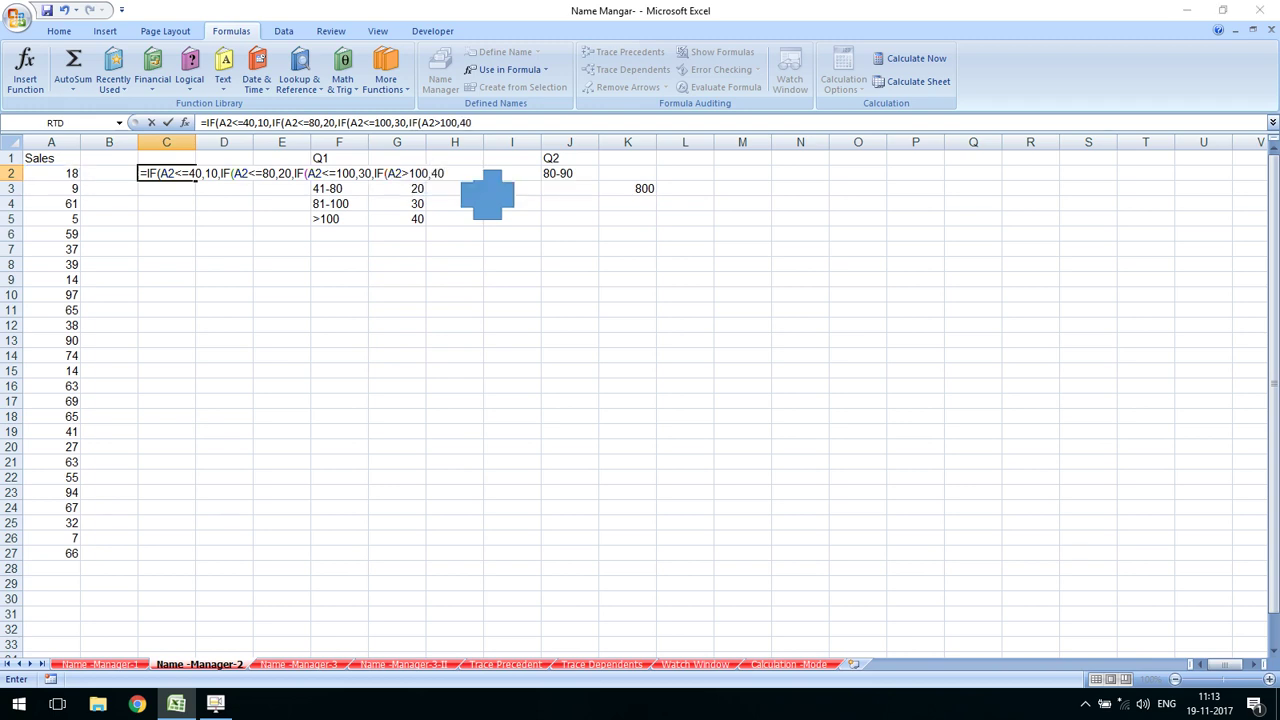
pyautogui.press('Return')
pyautogui.press('Up')
pyautogui.press('Left')
pyautogui.press('Left')
# - Fill the nested IF formula from C2 down through C27 with Ctrl+D
pyautogui.hotkey('ctrl', 'Down')
pyautogui.press('Right')
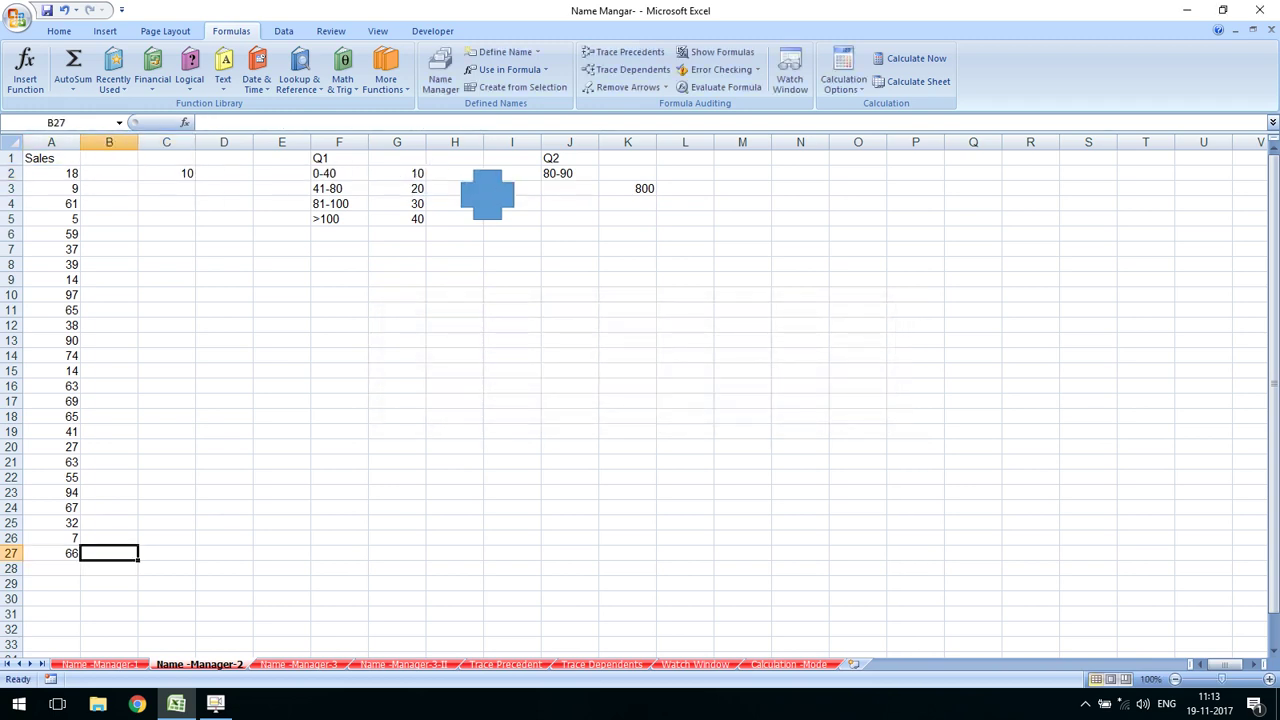
pyautogui.hotkey('shift', 'Up')
pyautogui.hotkey('shift', 'Up')
pyautogui.hotkey('shift', 'Up')
pyautogui.press('Right')
pyautogui.hotkey('ctrl', 'shift', 'Up')
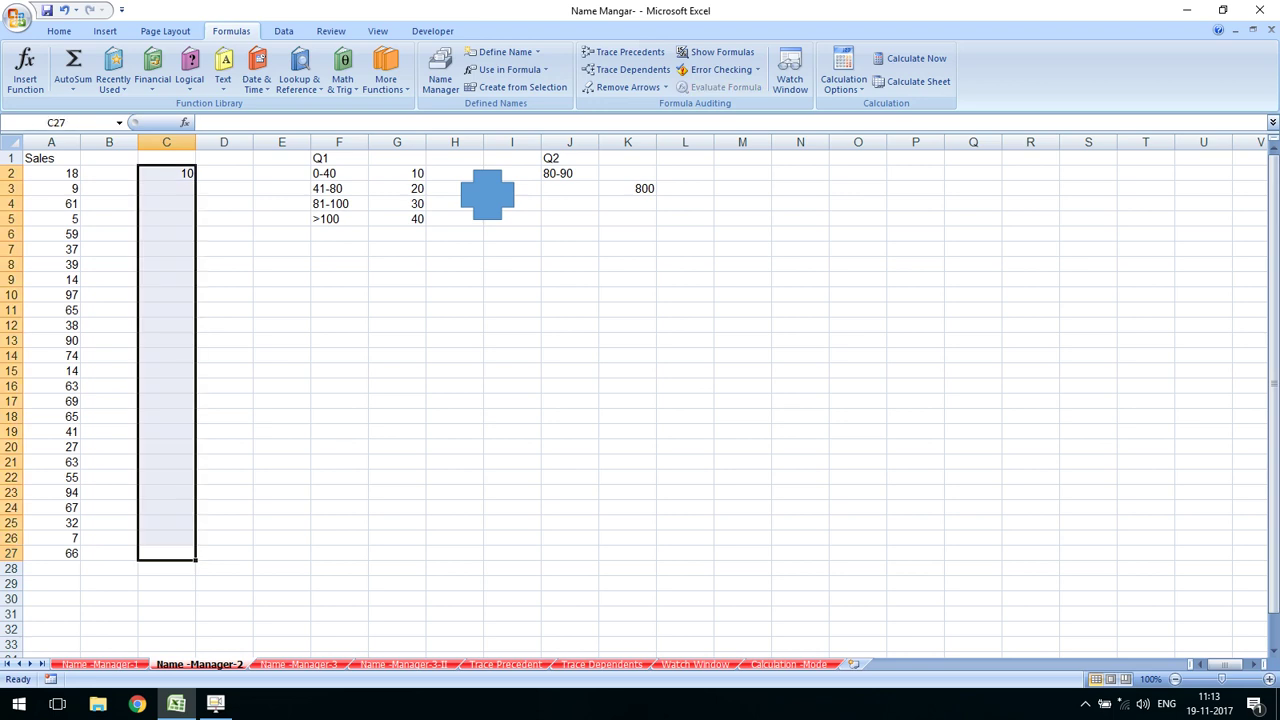
pyautogui.hotkey('ctrl', 'd')
# - Check the copied formula in C26 and C2 without changing it, then open the defined names
pyautogui.click(166, 538)
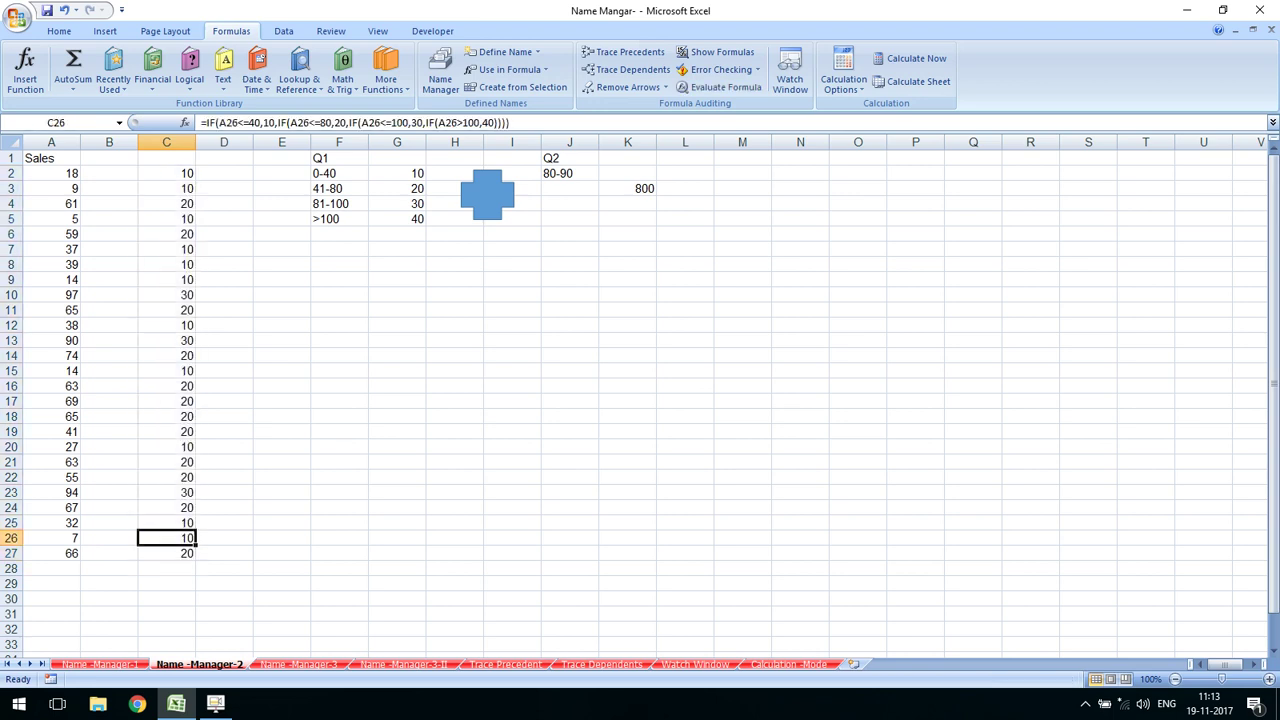
pyautogui.hotkey('ctrl', 'Up')
pyautogui.press('F2')
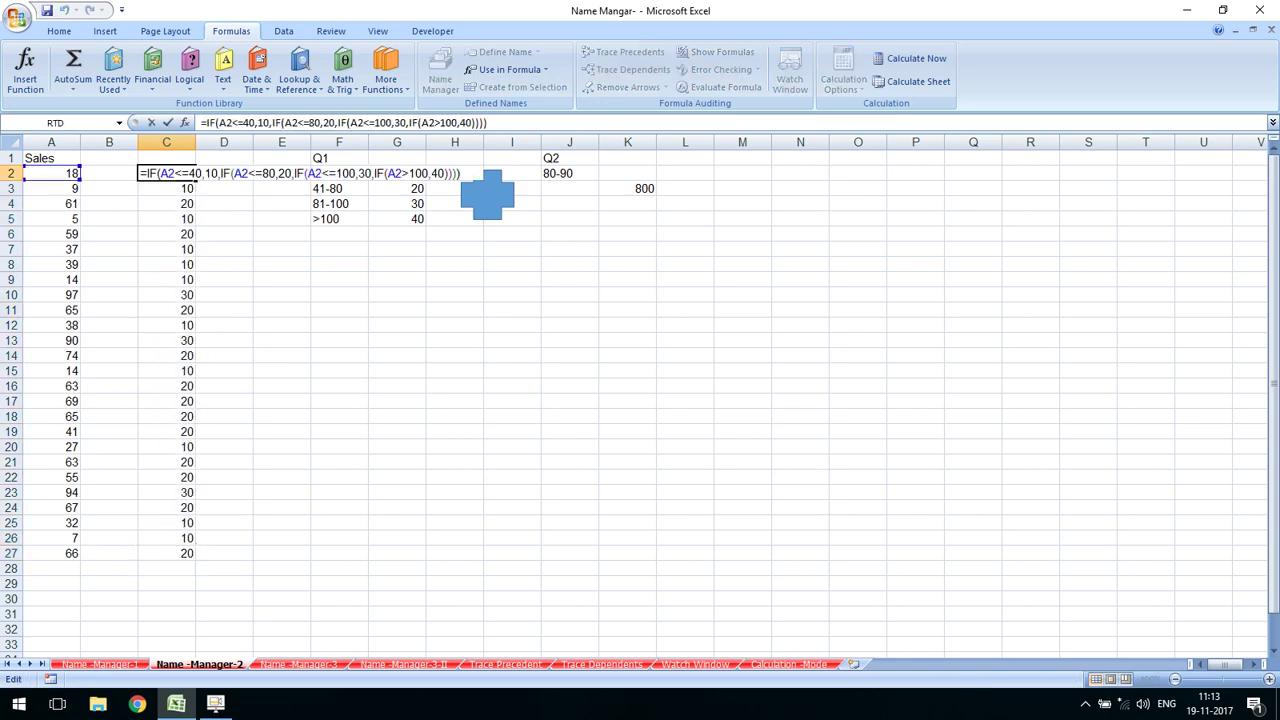
pyautogui.hotkey('shift', 'Left')
pyautogui.hotkey('shift', 'Left')
pyautogui.hotkey('shift', 'Left')
pyautogui.hotkey('shift', 'Left')
pyautogui.hotkey('shift', 'Left')
pyautogui.hotkey('shift', 'Left')
pyautogui.hotkey('shift', 'Left')
pyautogui.hotkey('shift', 'Left')
pyautogui.hotkey('shift', 'Left')
pyautogui.hotkey('shift', 'Left')
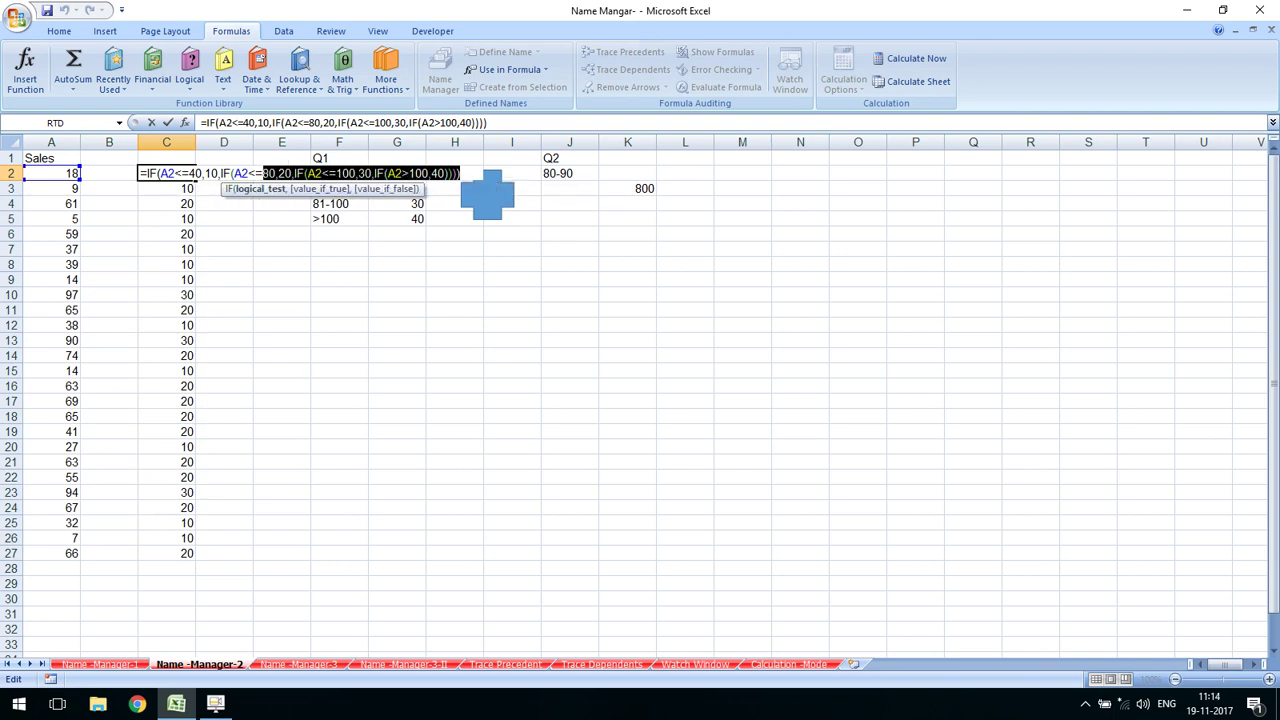
pyautogui.hotkey('shift', 'Left')
pyautogui.hotkey('shift', 'Left')
pyautogui.hotkey('shift', 'Left')
pyautogui.hotkey('shift', 'Left')
pyautogui.hotkey('shift', 'Left')
pyautogui.hotkey('shift', 'Left')
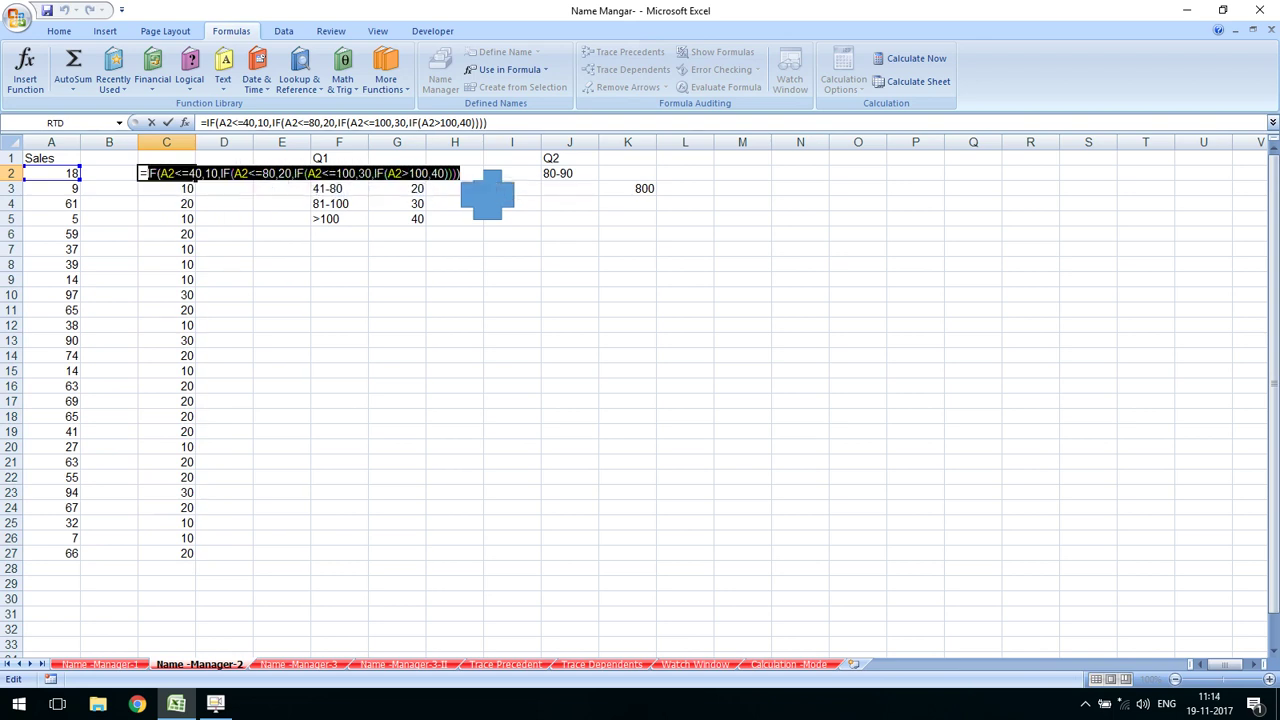
pyautogui.hotkey('shift', 'Left')
pyautogui.press('Escape')
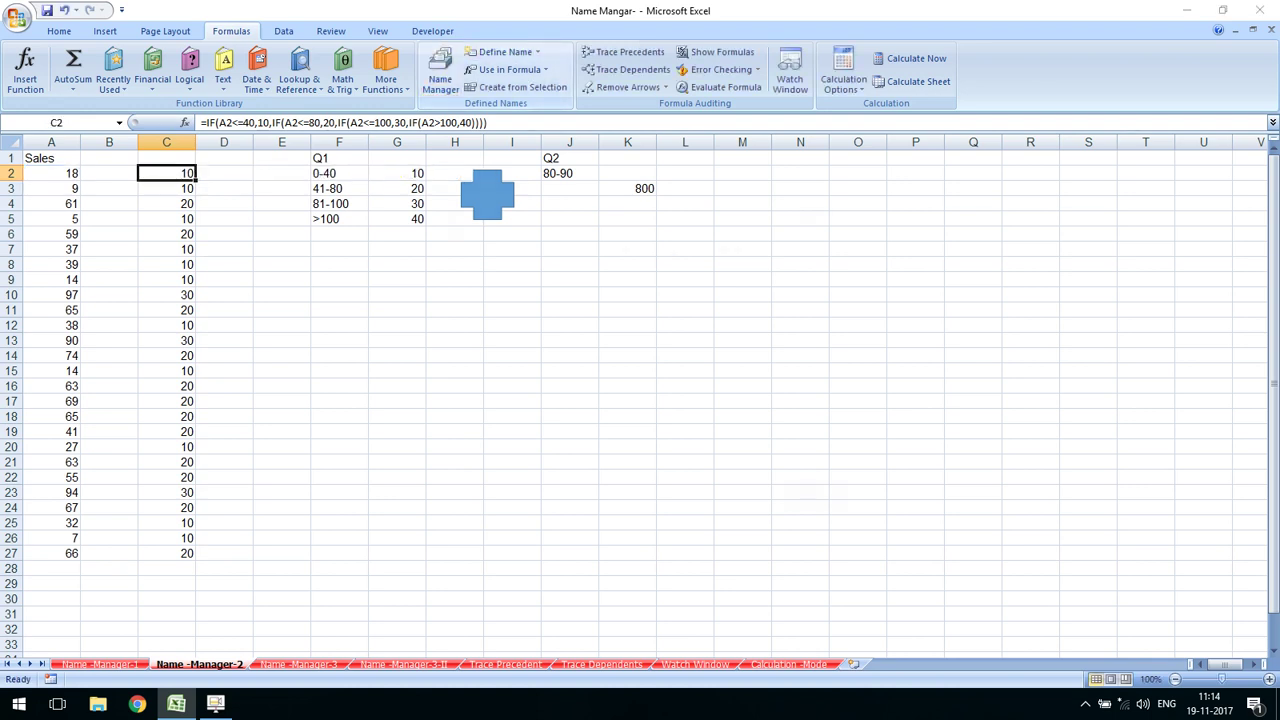
pyautogui.click(440, 78)
pyautogui.hotkey('alt', 'n')
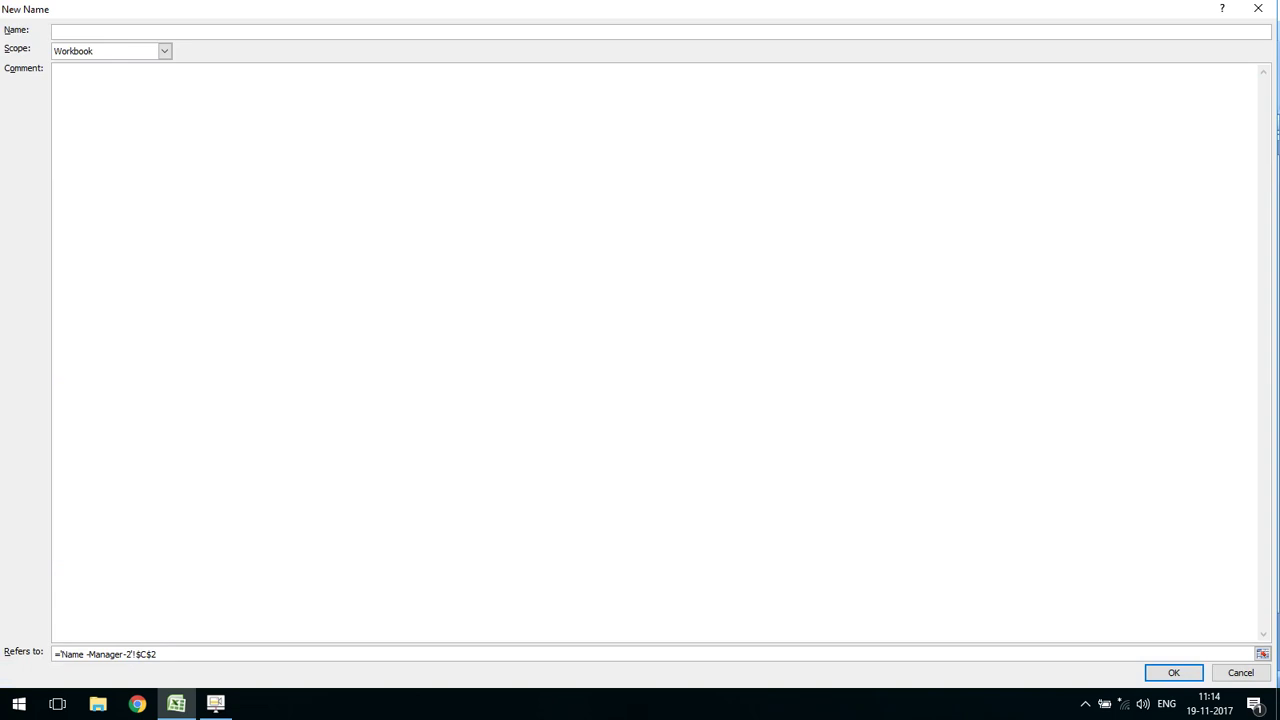
pyautogui.write('I')
pyautogui.write('f foru')
pyautogui.press('BackSpace')
pyautogui.press('BackSpace')
pyautogui.write('mulas')
pyautogui.press('BackSpace')
pyautogui.press('BackSpace')
pyautogui.press('BackSpace')
pyautogui.press('BackSpace')
pyautogui.press('BackSpace')
pyautogui.press('BackSpace')
pyautogui.press('BackSpace')
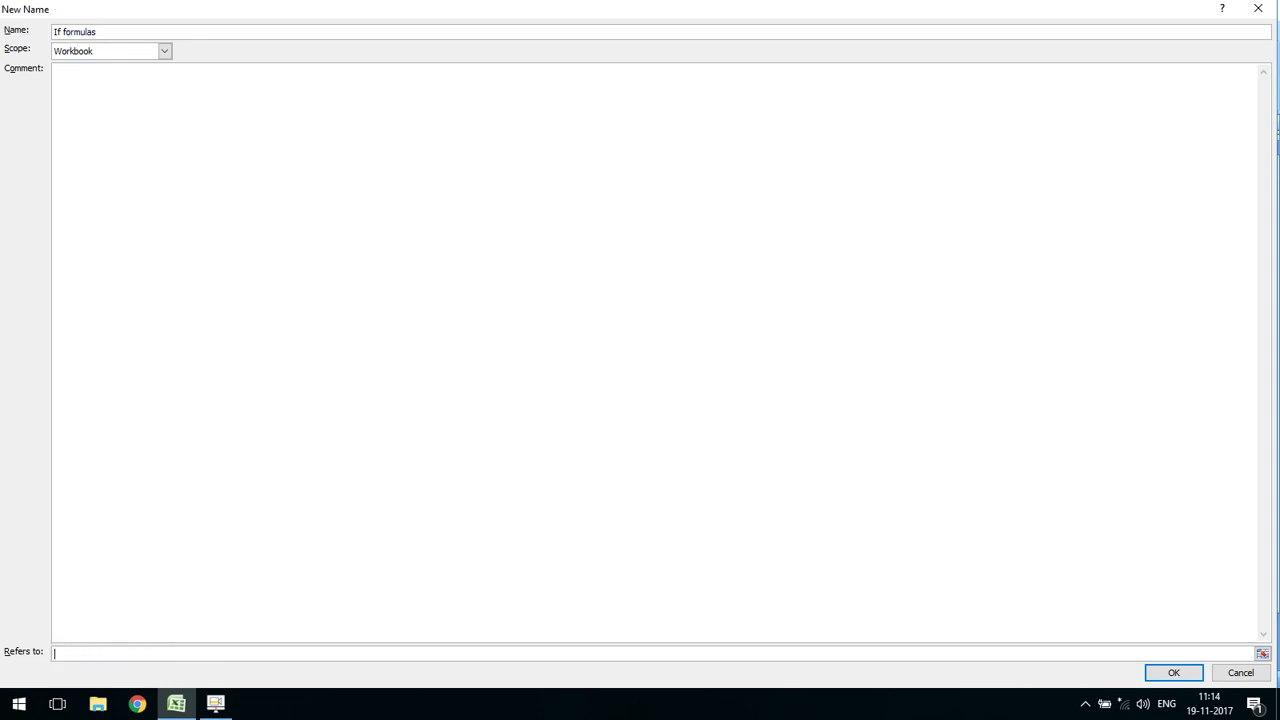
pyautogui.hotkey('ctrl', 'v')
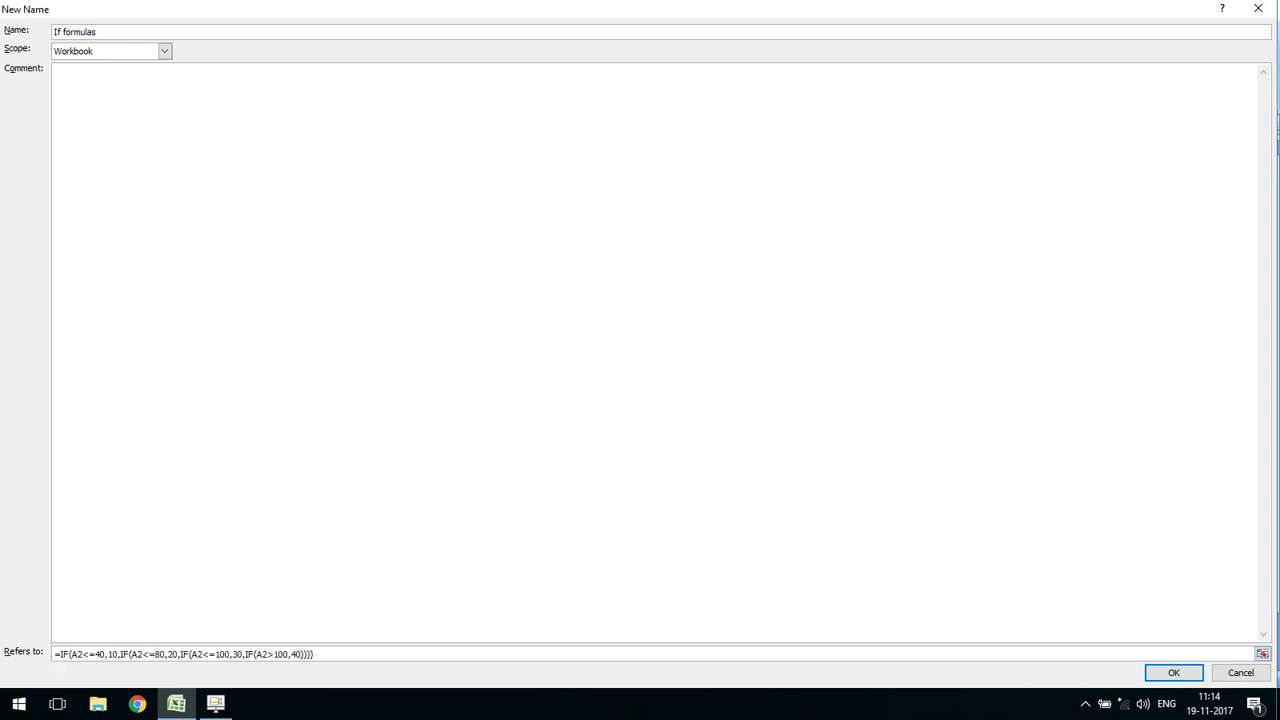
pyautogui.press('Escape')
pyautogui.press('Tab')
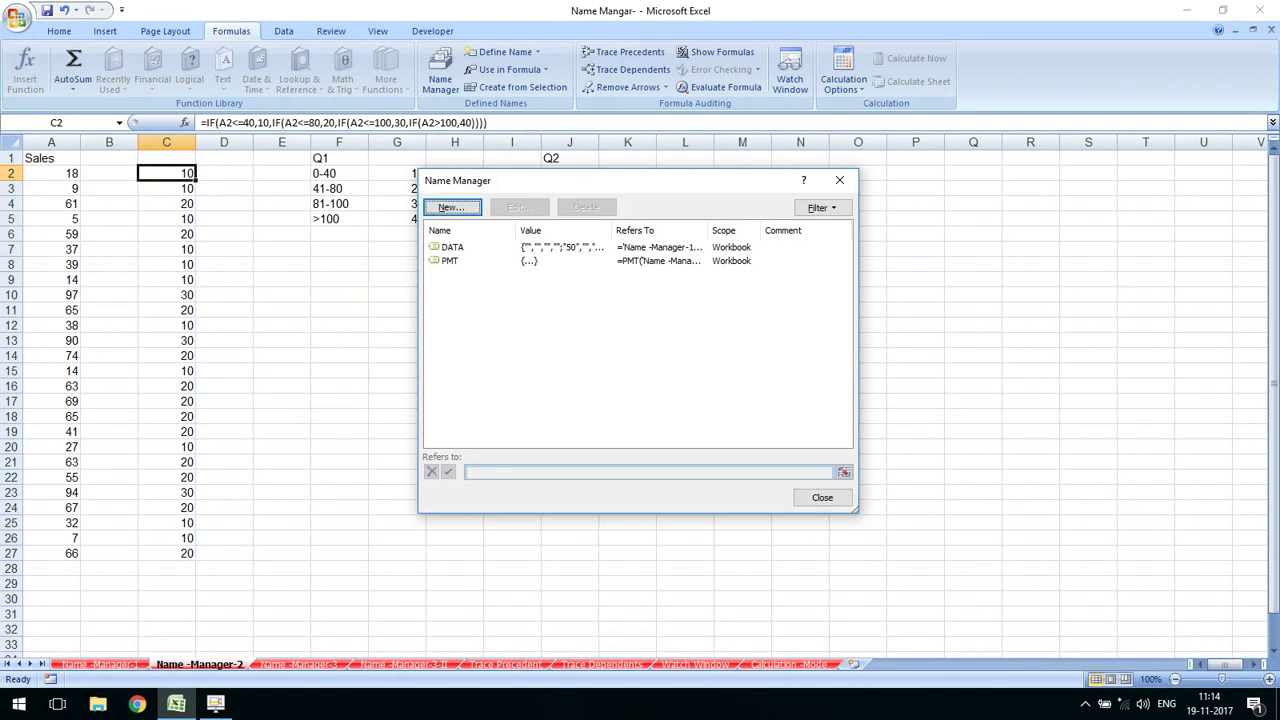
pyautogui.press('Tab')
pyautogui.press('Tab')
pyautogui.press('Tab')
pyautogui.press('Return')
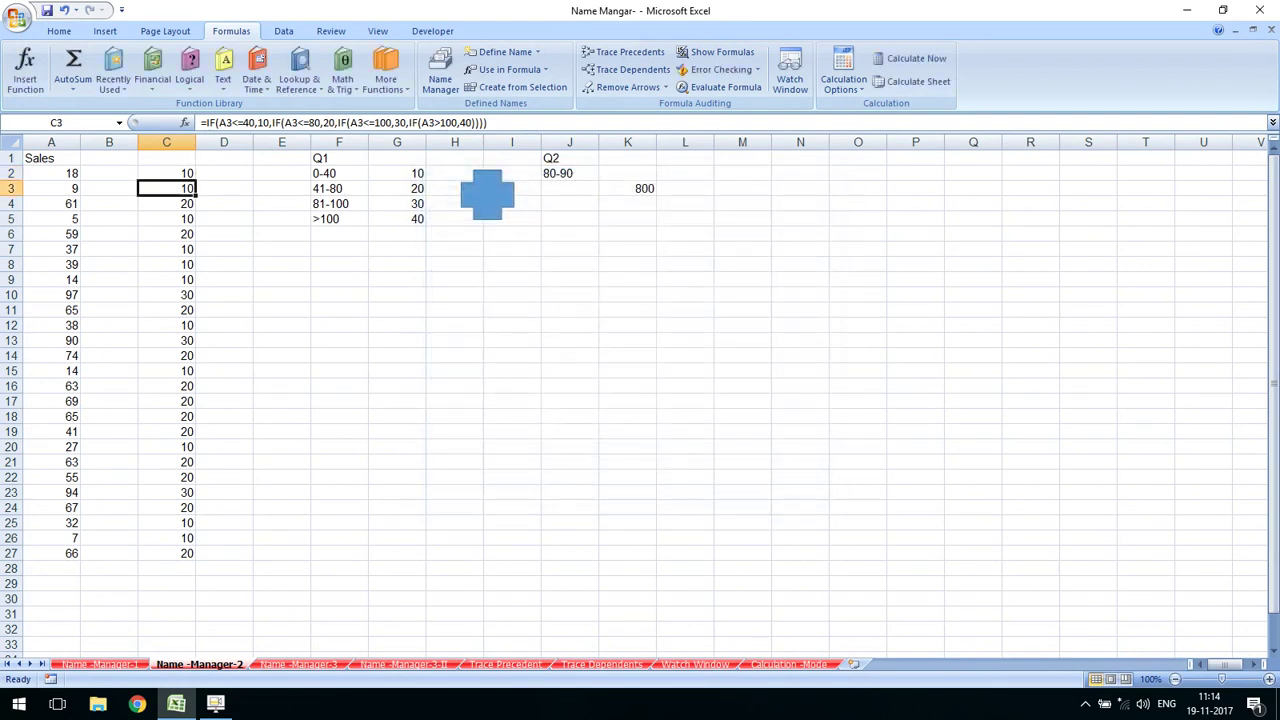
# - Copy the Sales column A1:A27 and paste it into column M starting at M1
pyautogui.press('Left')
pyautogui.press('Left')
pyautogui.press('Up')
pyautogui.hotkey('ctrl', 'shift', 'Down')
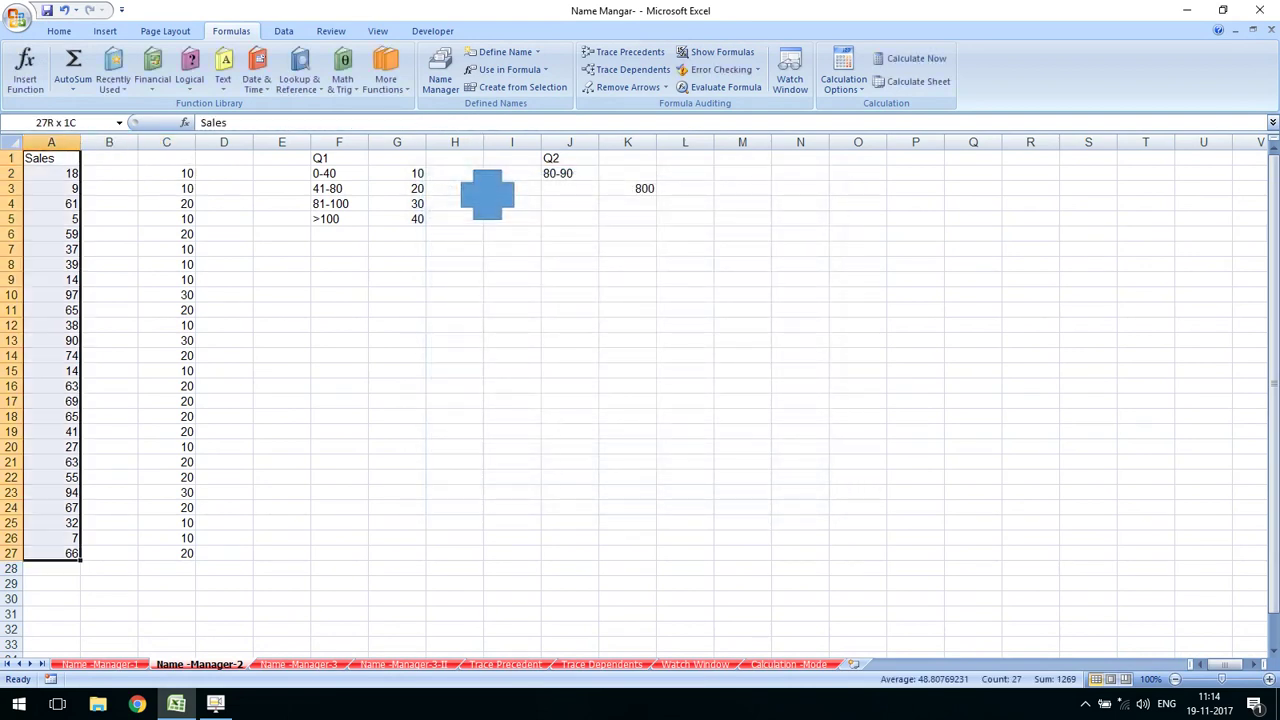
pyautogui.hotkey('ctrl', 'c')
pyautogui.press('Right')
pyautogui.press('Right')
pyautogui.press('Right')
pyautogui.press('Right')
pyautogui.press('Right')
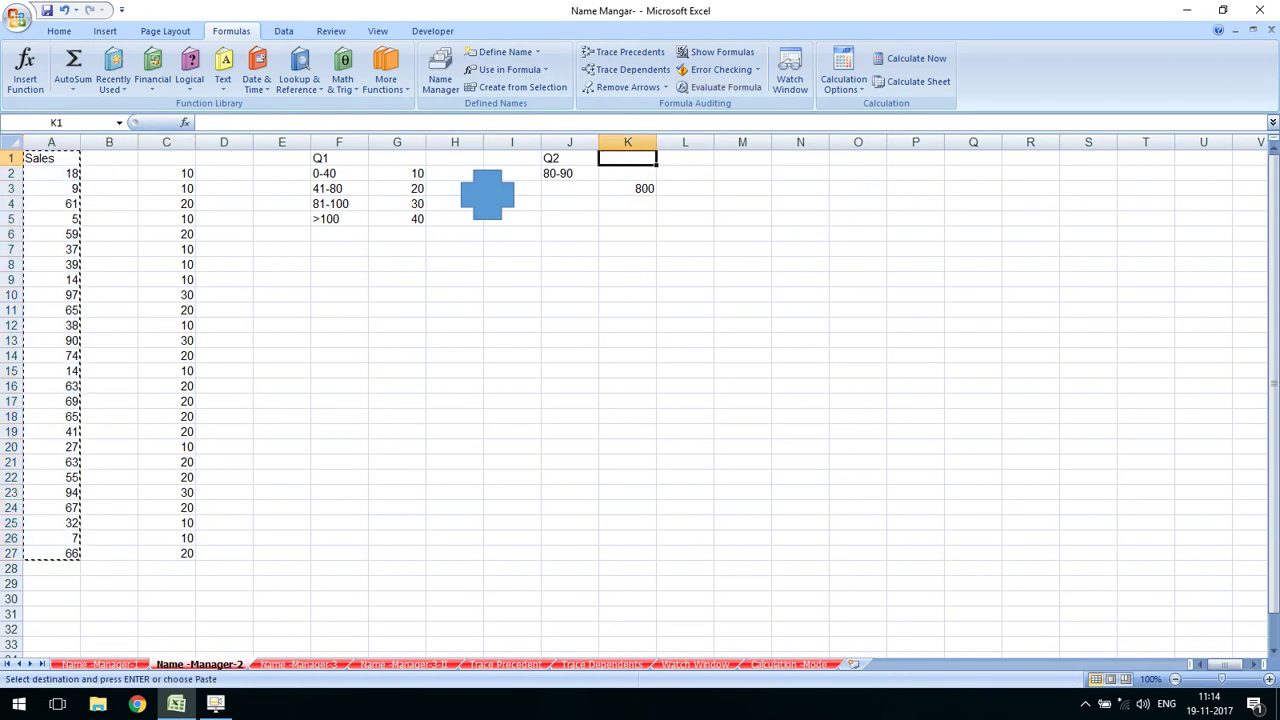
pyautogui.press('Right')
pyautogui.press('Right')
pyautogui.hotkey('ctrl', 'v')
pyautogui.press('Right')
# - Start an =if entry in N2, browse the IF suggestions, then cancel it
pyautogui.press('Down')
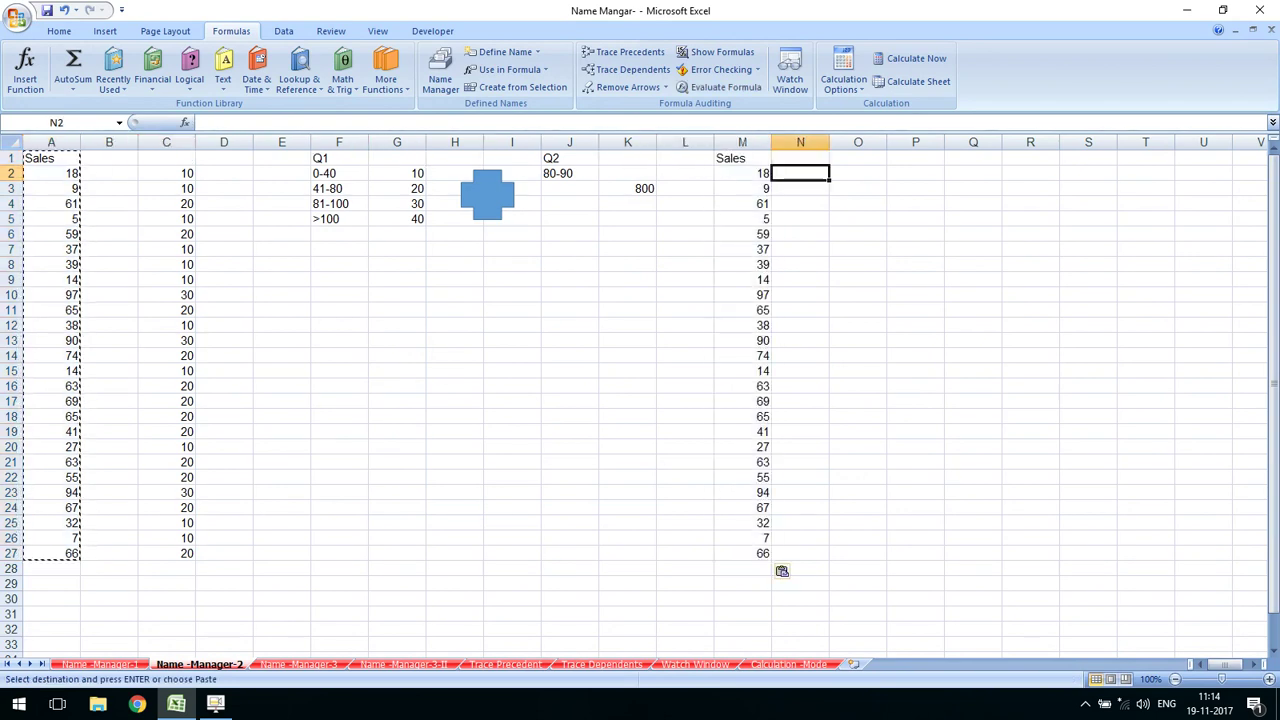
pyautogui.write('=if')
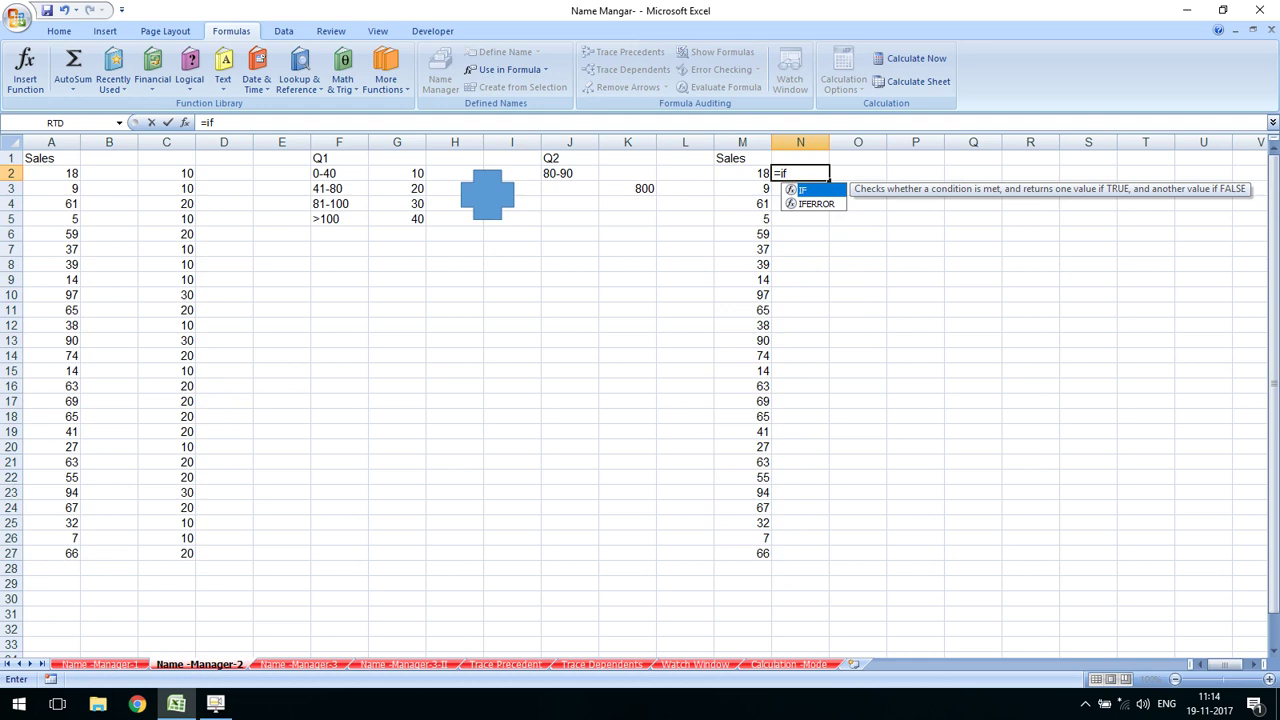
pyautogui.press('Down')
pyautogui.press('Up')
pyautogui.press('BackSpace')
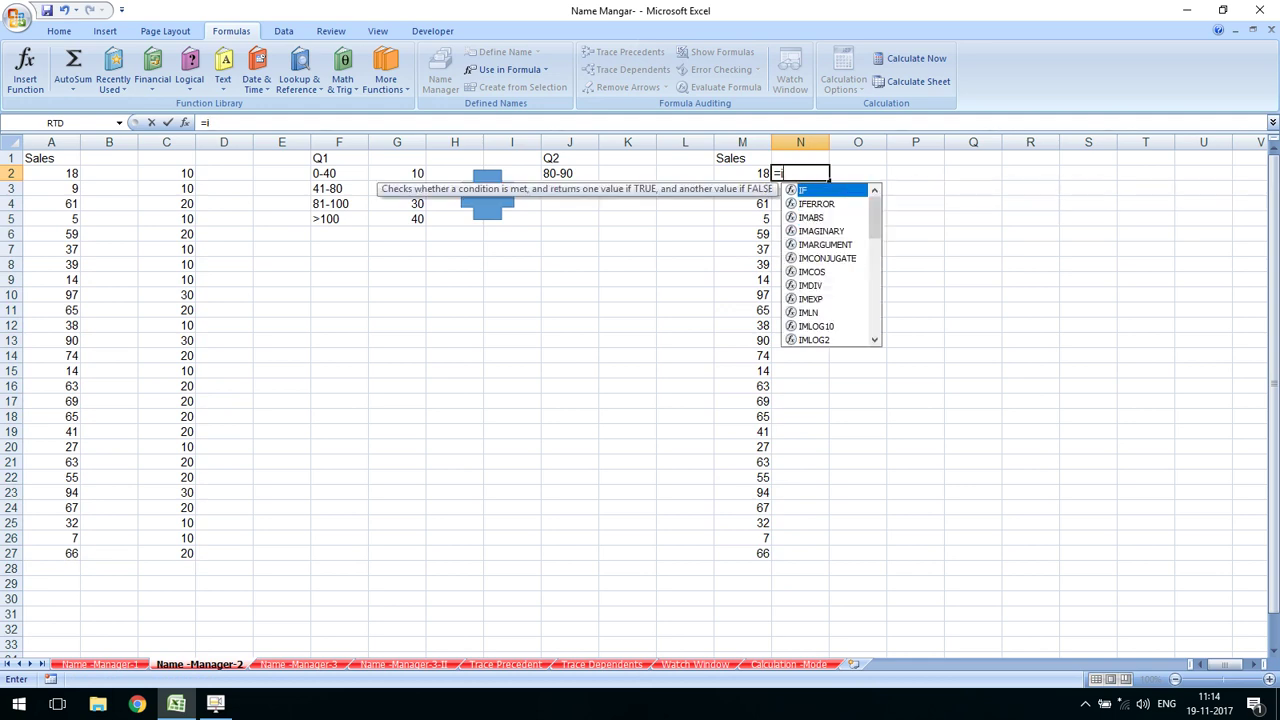
pyautogui.write('f')
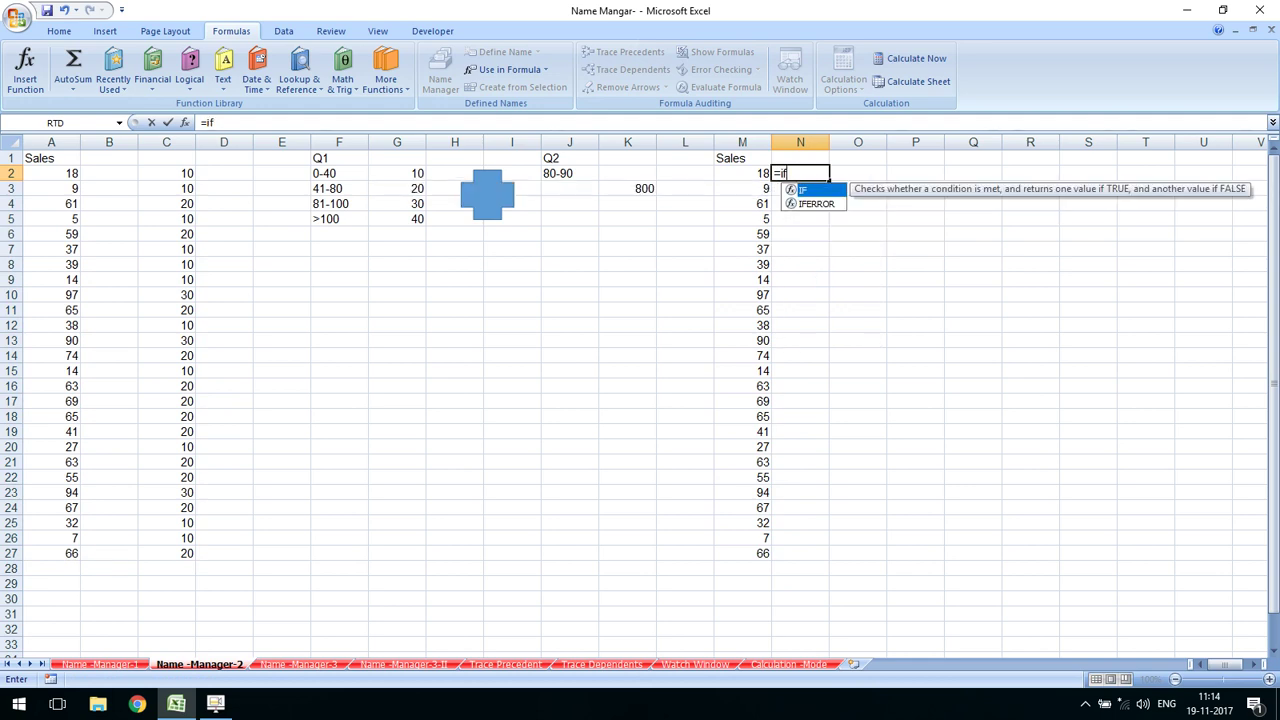
pyautogui.write(' f')
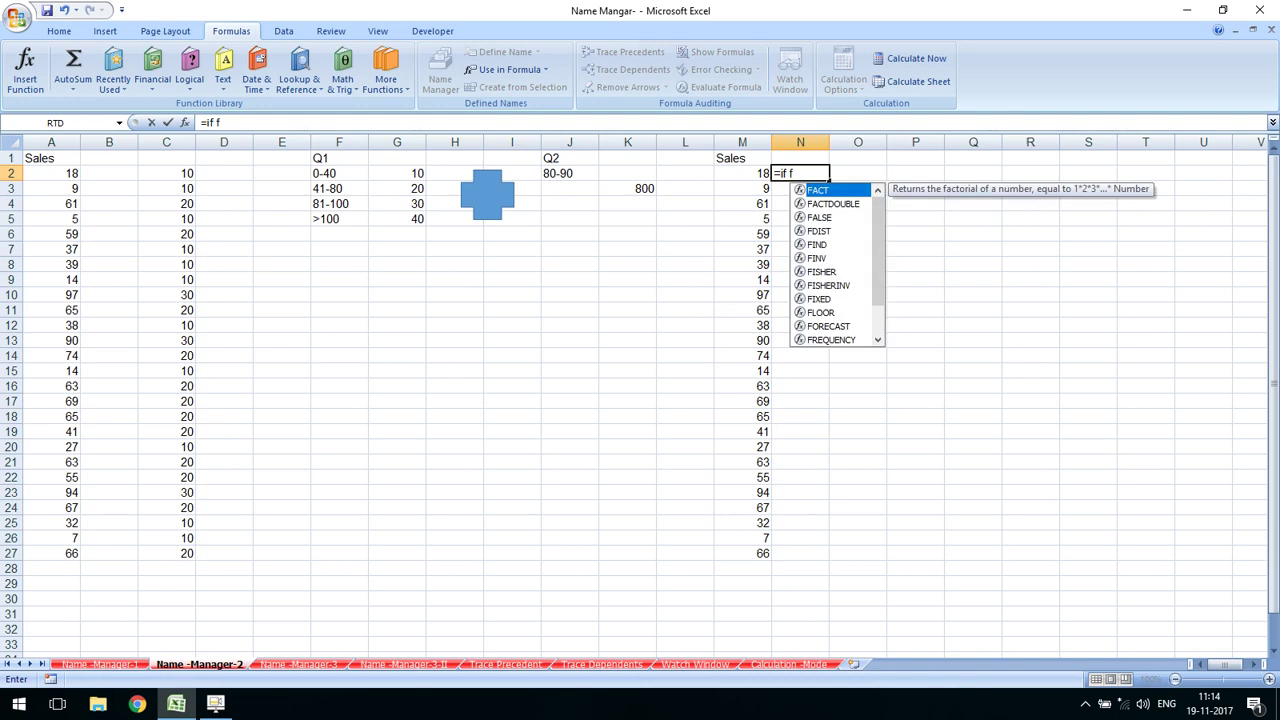
pyautogui.write('orm')
pyautogui.press('Escape')
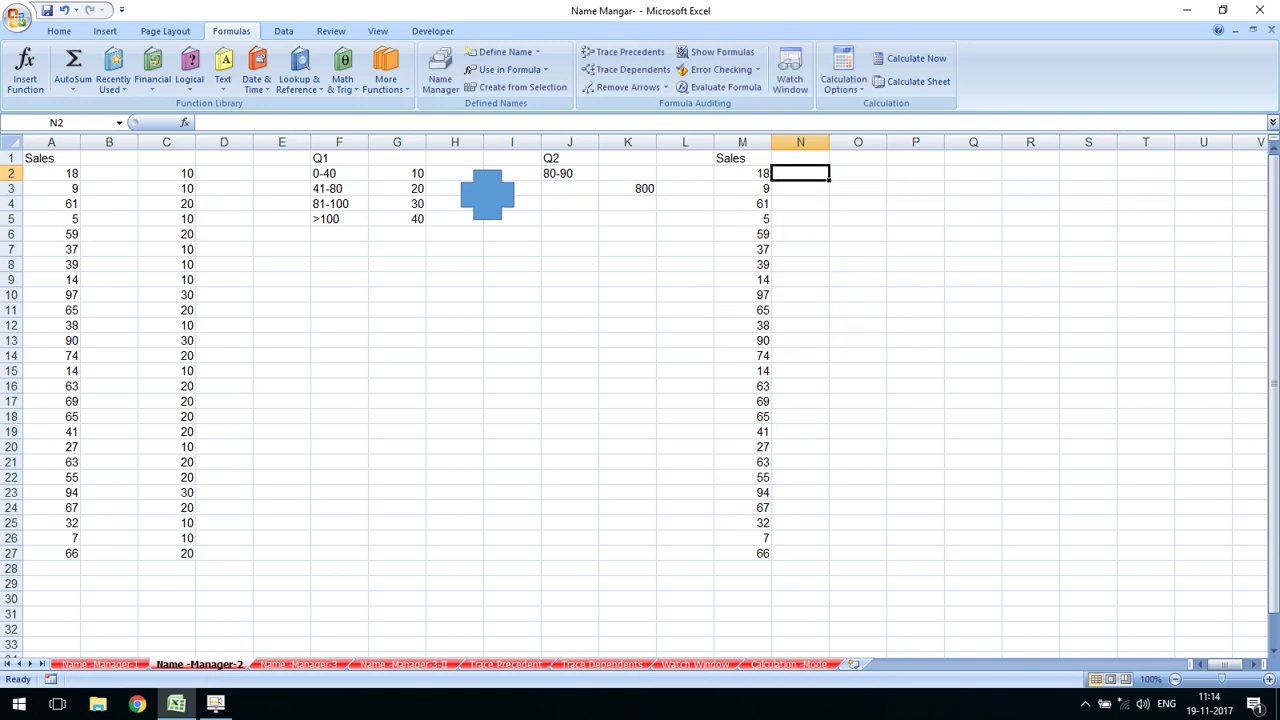
pyautogui.click(500, 52)
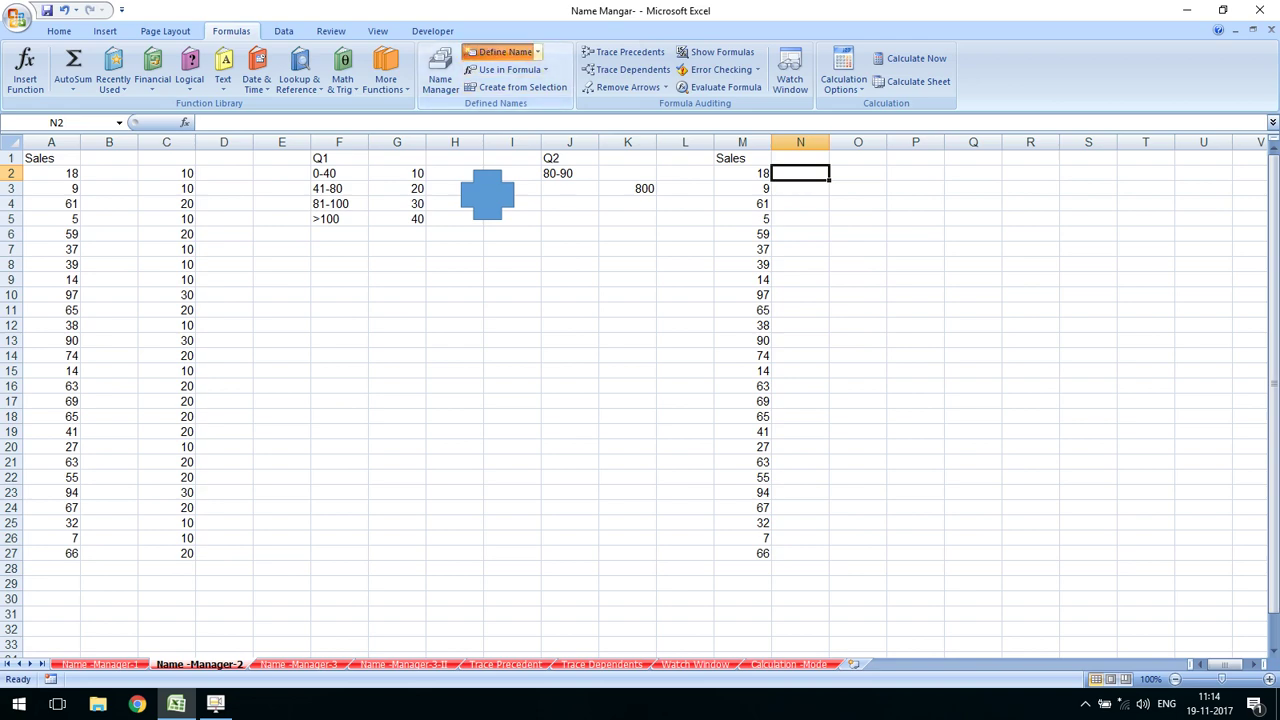
pyautogui.press('Escape')
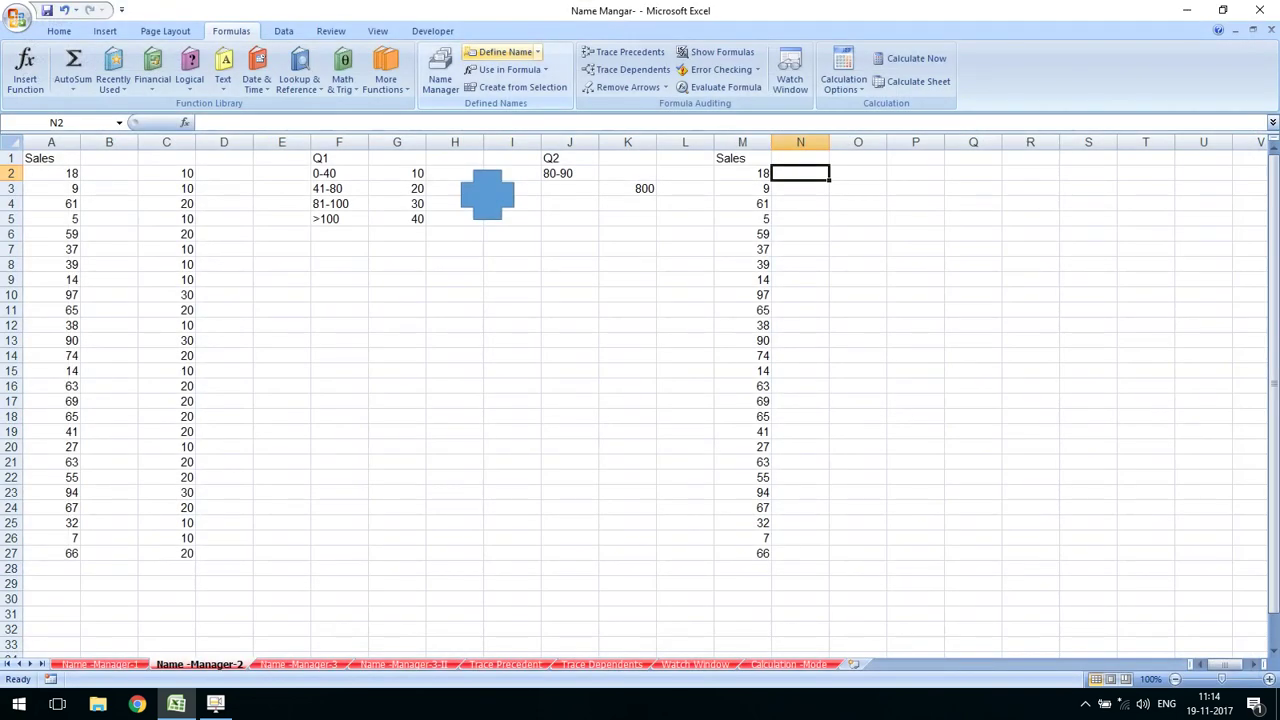
pyautogui.click(510, 69)
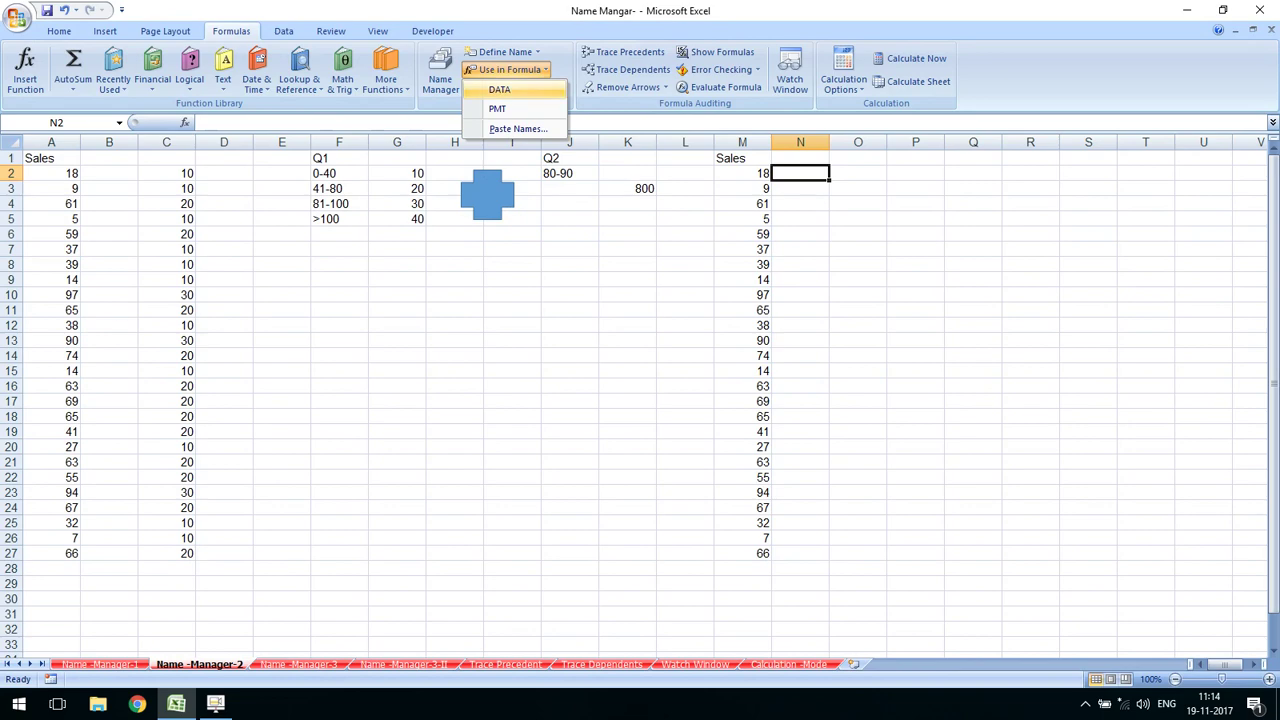
pyautogui.press('Escape')
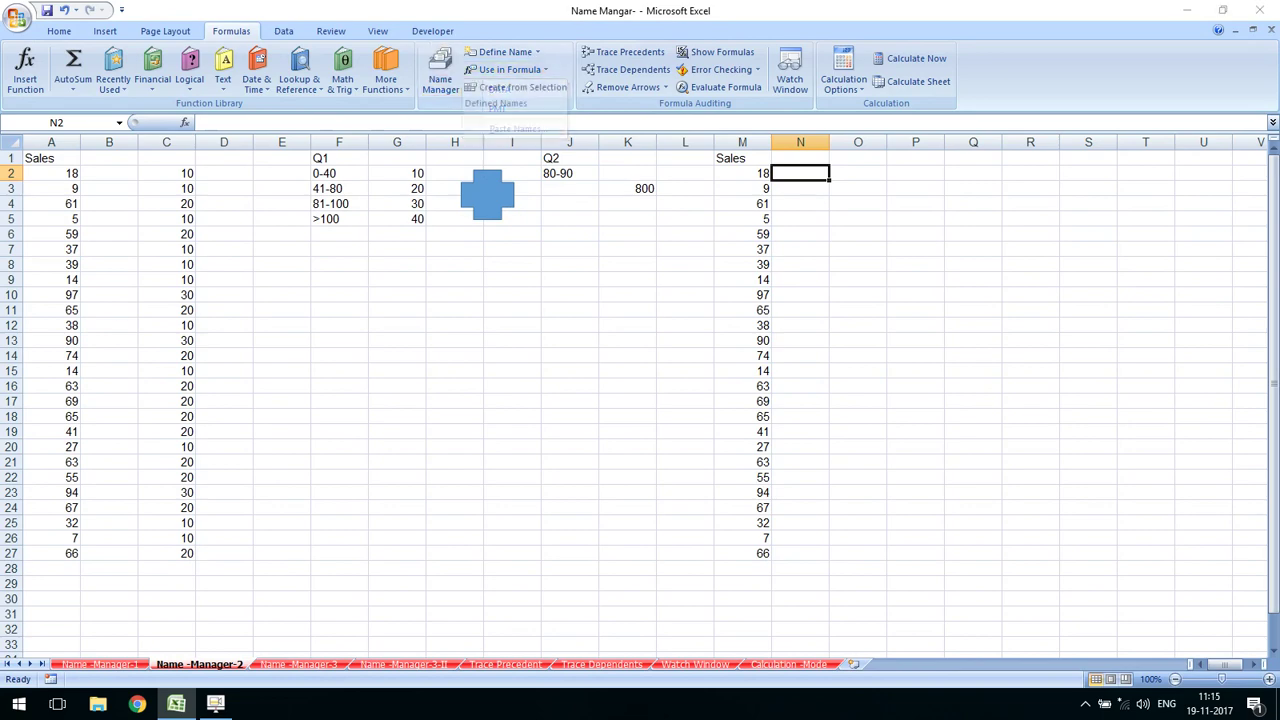
pyautogui.hotkey('ctrl', 'F3')
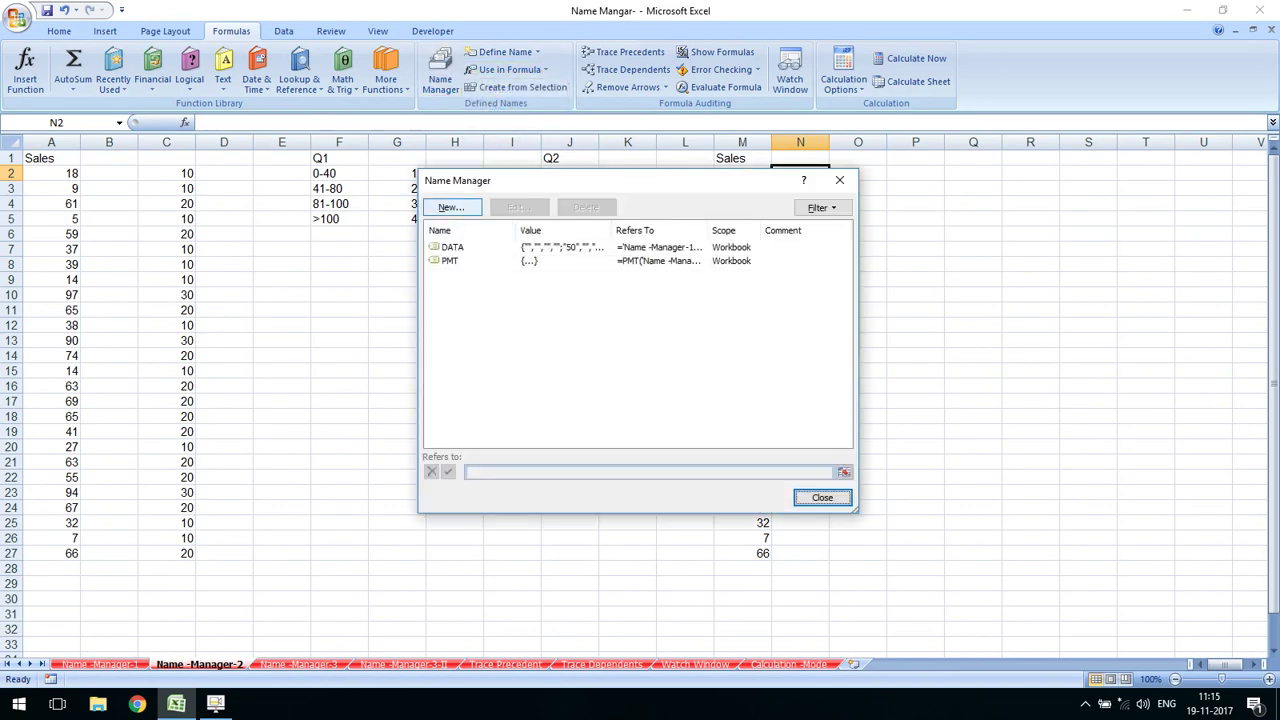
pyautogui.hotkey('alt', 'n')
pyautogui.write('if')
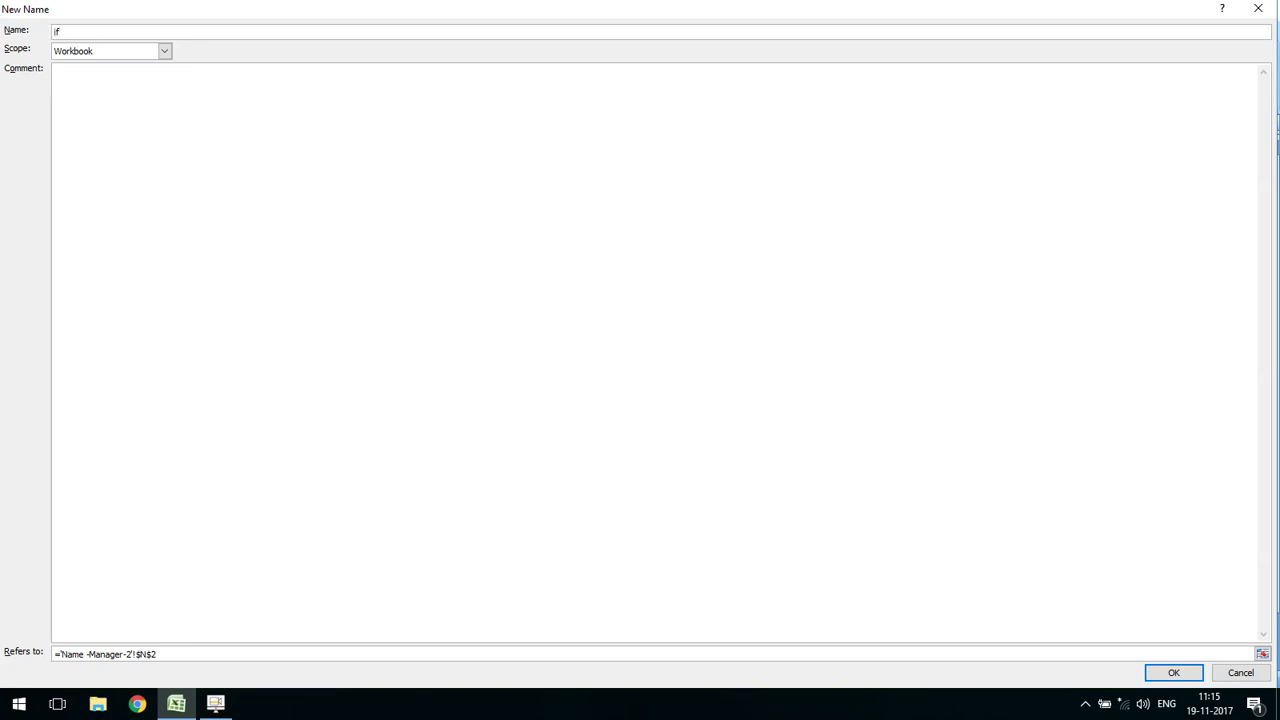
pyautogui.hotkey('shift', 'Home')
pyautogui.write('if')
pyautogui.write(' for')
pyautogui.write('mulas')
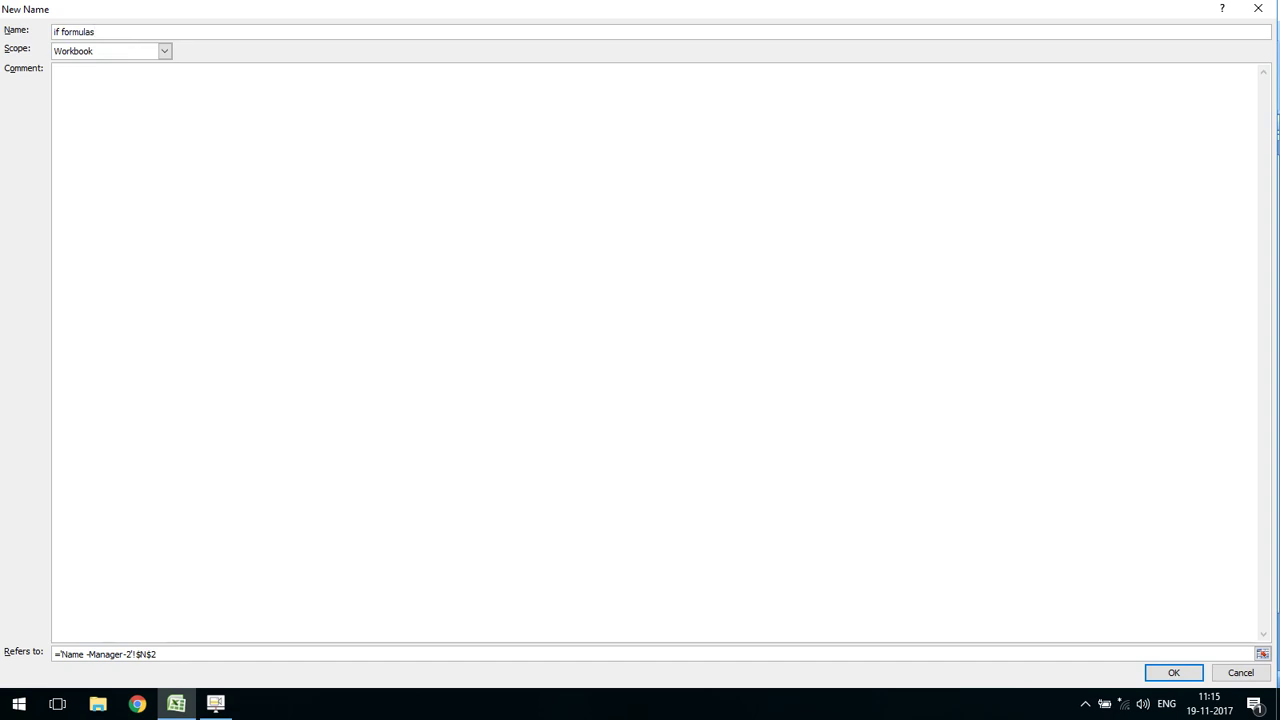
pyautogui.press('Tab')
pyautogui.press('Tab')
pyautogui.press('Tab')
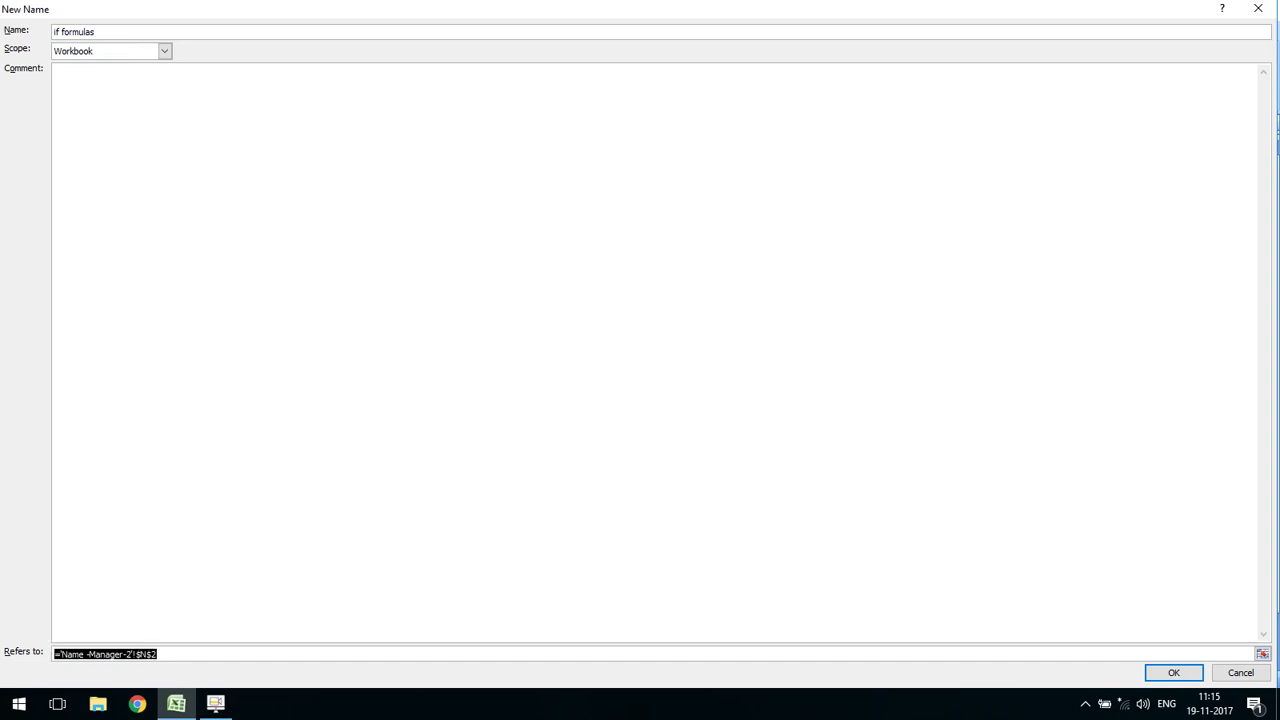
pyautogui.press('Return')
pyautogui.press('Left')
# - Copy the nested IF formula text from cell C2 and return to N2
pyautogui.press('F2')
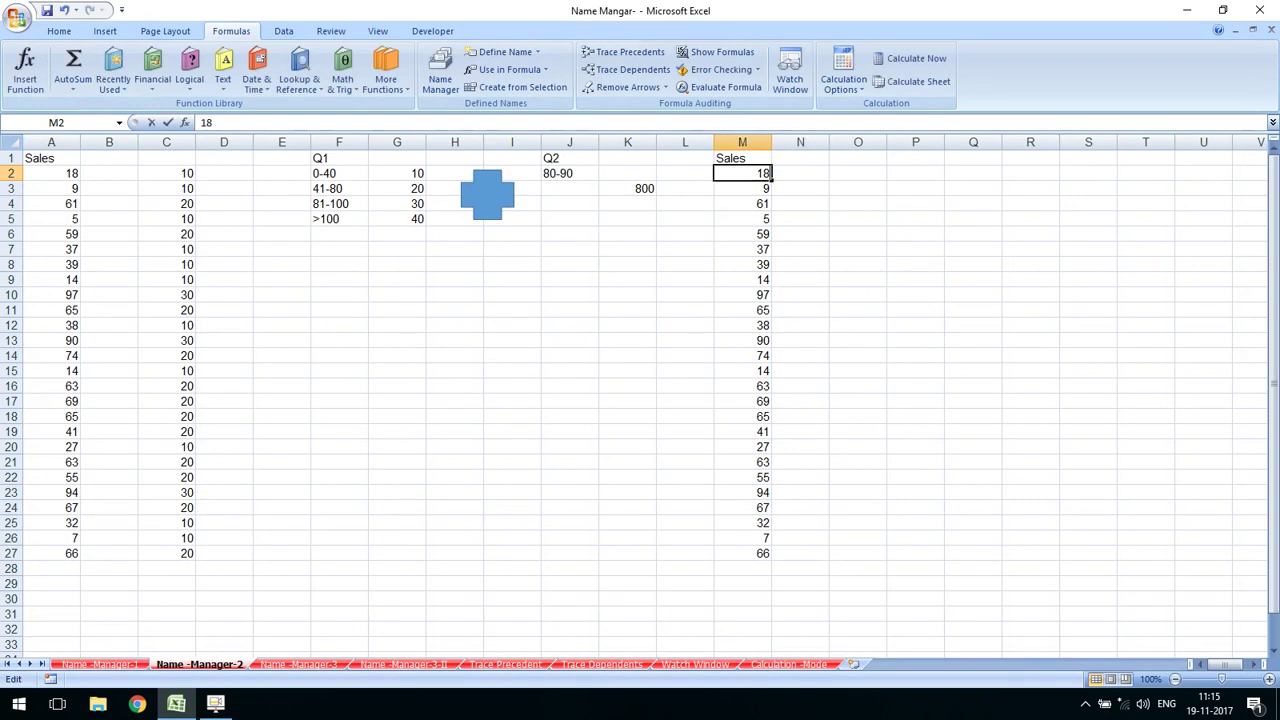
pyautogui.press('Escape')
pyautogui.press('Left')
pyautogui.press('Left')
pyautogui.press('Left')
pyautogui.press('Left')
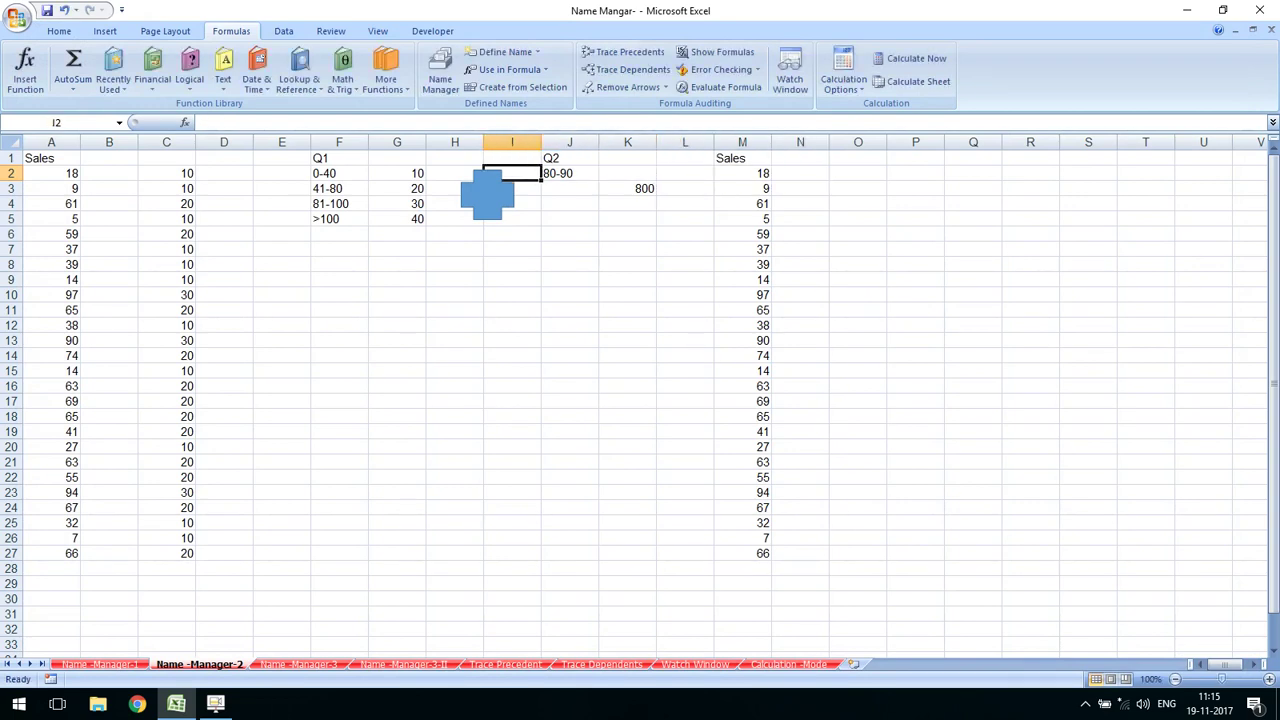
pyautogui.press('Left')
pyautogui.press('Left')
pyautogui.press('Left')
pyautogui.press('Right')
pyautogui.press('F2')
pyautogui.hotkey('shift', 'Left')
pyautogui.hotkey('shift', 'Left')
pyautogui.hotkey('shift', 'Left')
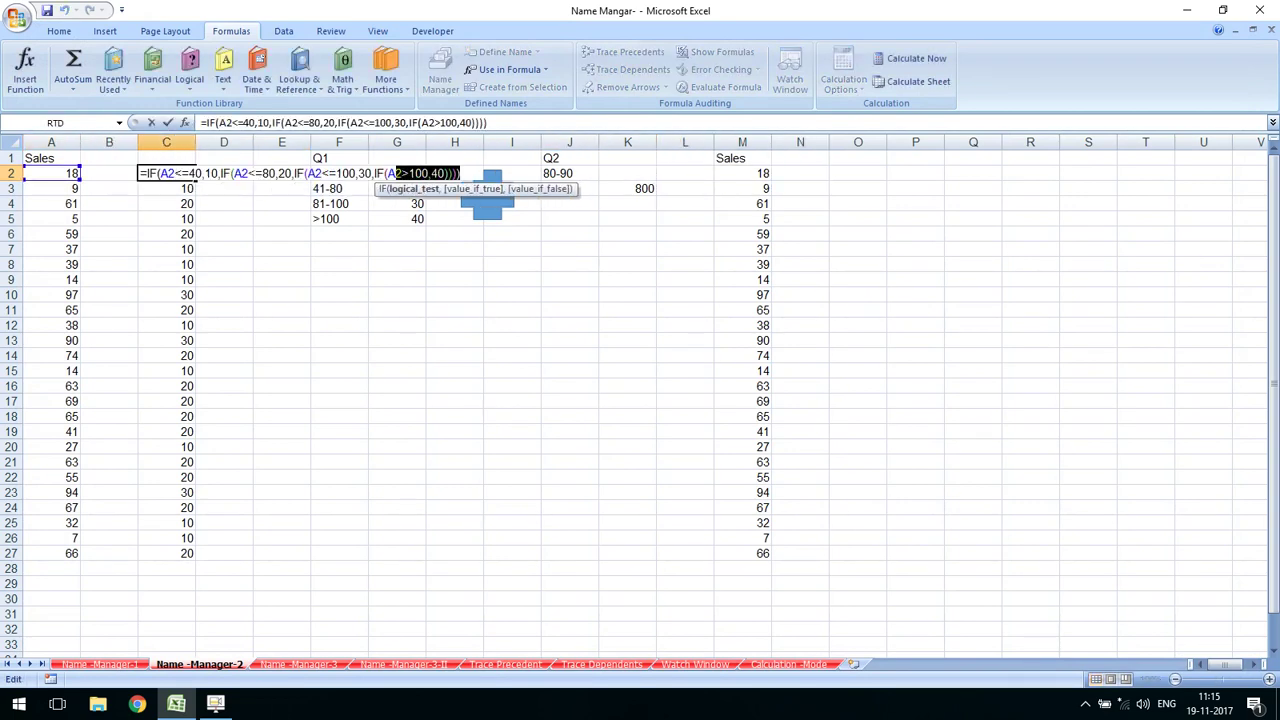
pyautogui.hotkey('shift', 'Left')
pyautogui.hotkey('shift', 'Left')
pyautogui.hotkey('shift', 'Left')
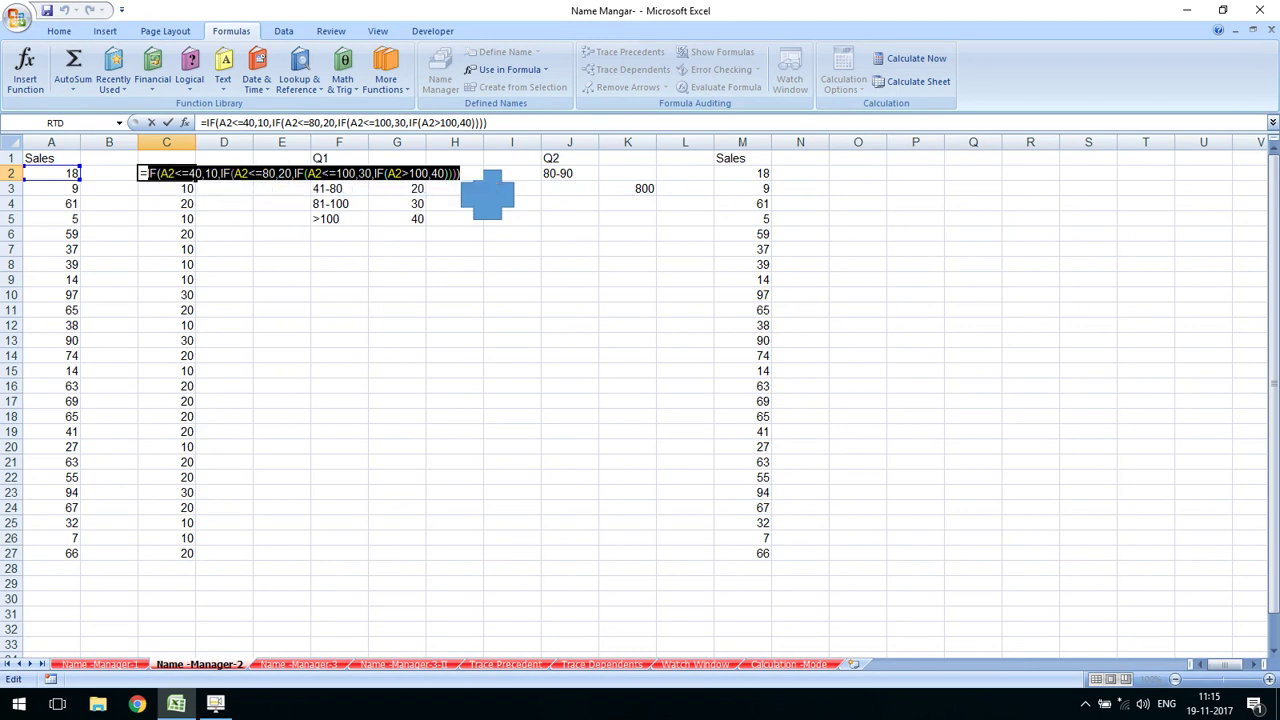
pyautogui.press('Escape')
pyautogui.press('Right')
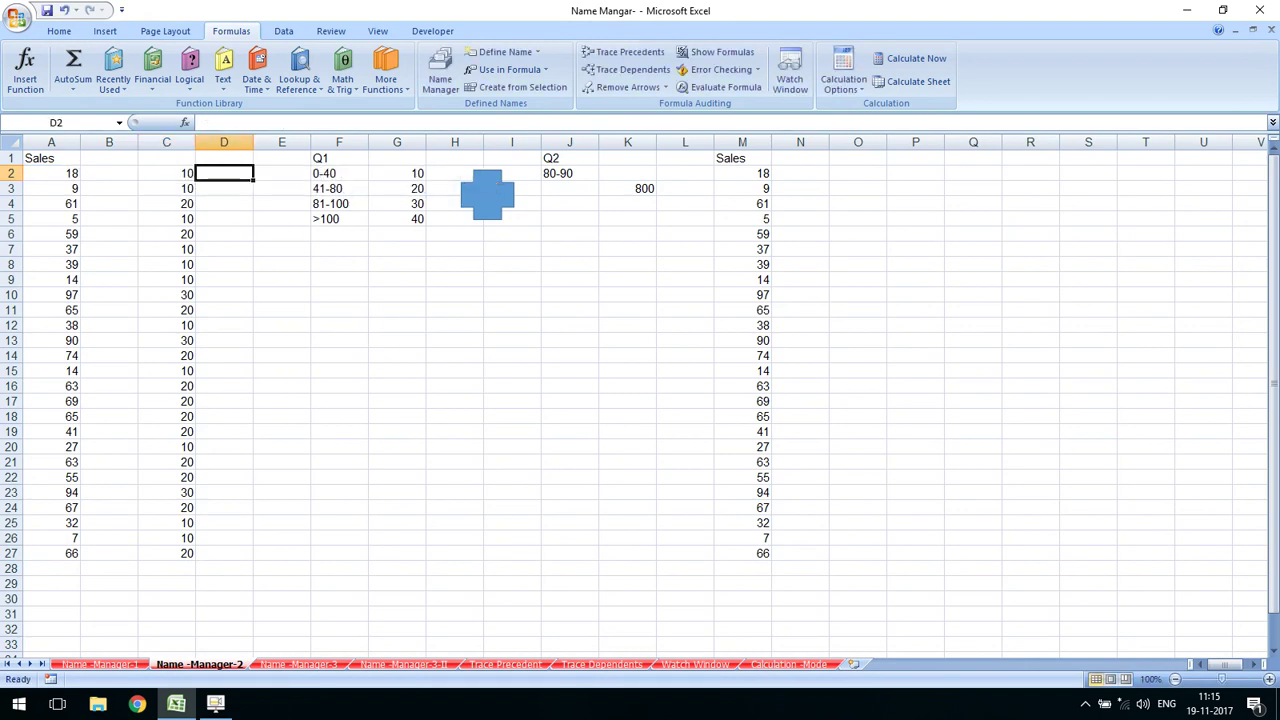
pyautogui.press('Right')
pyautogui.press('Right')
pyautogui.press('Right')
pyautogui.press('Right')
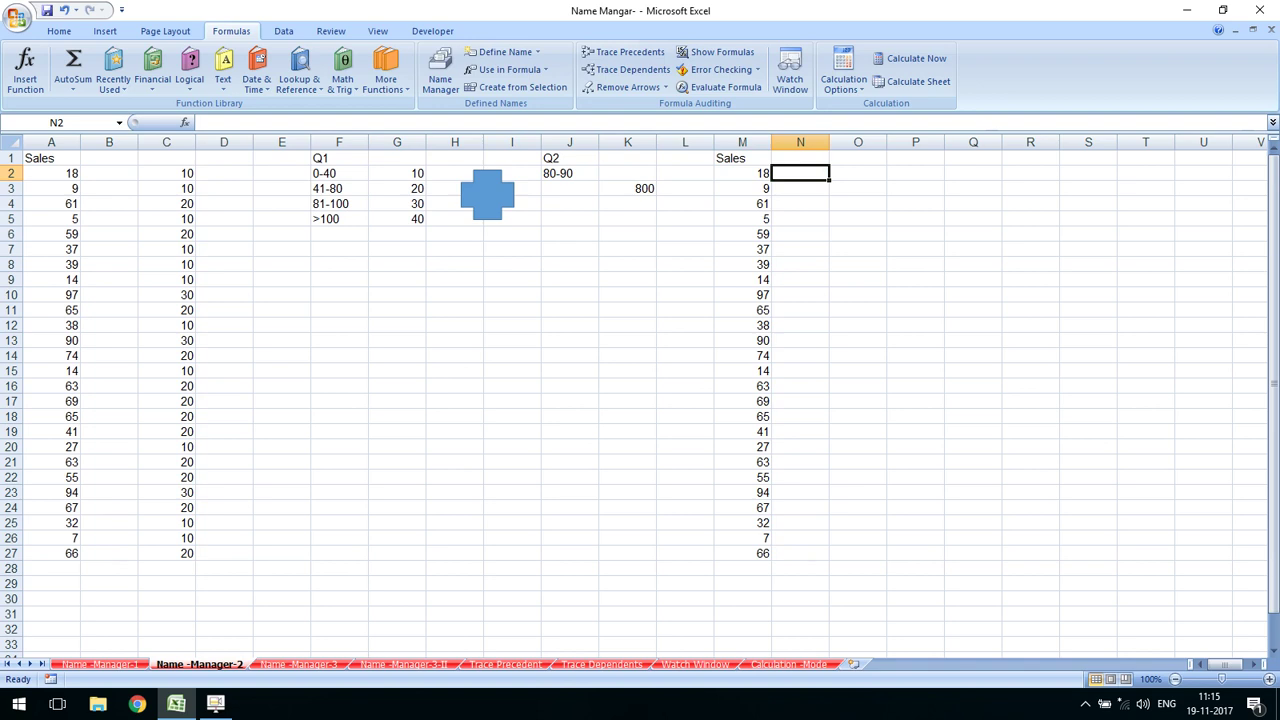
# - Start a new defined name and paste the copied IF formula as its Refers to
pyautogui.hotkey('ctrl', 'F3')
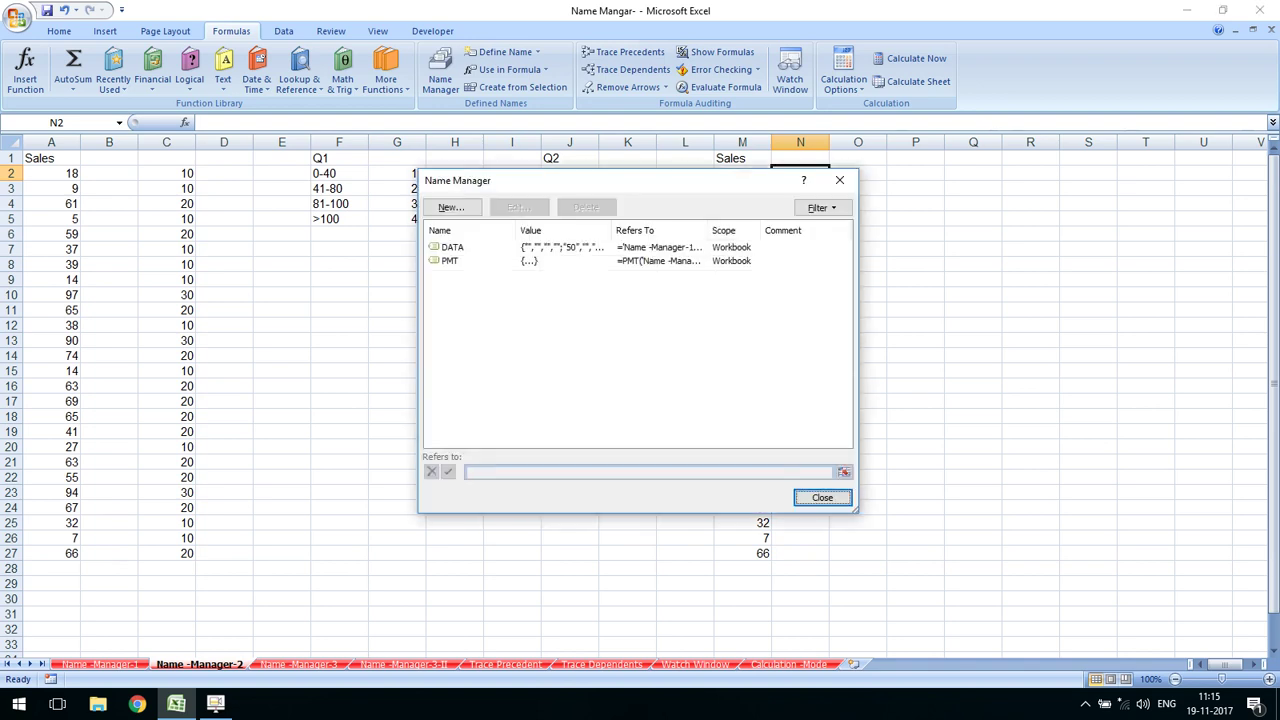
pyautogui.press('Tab')
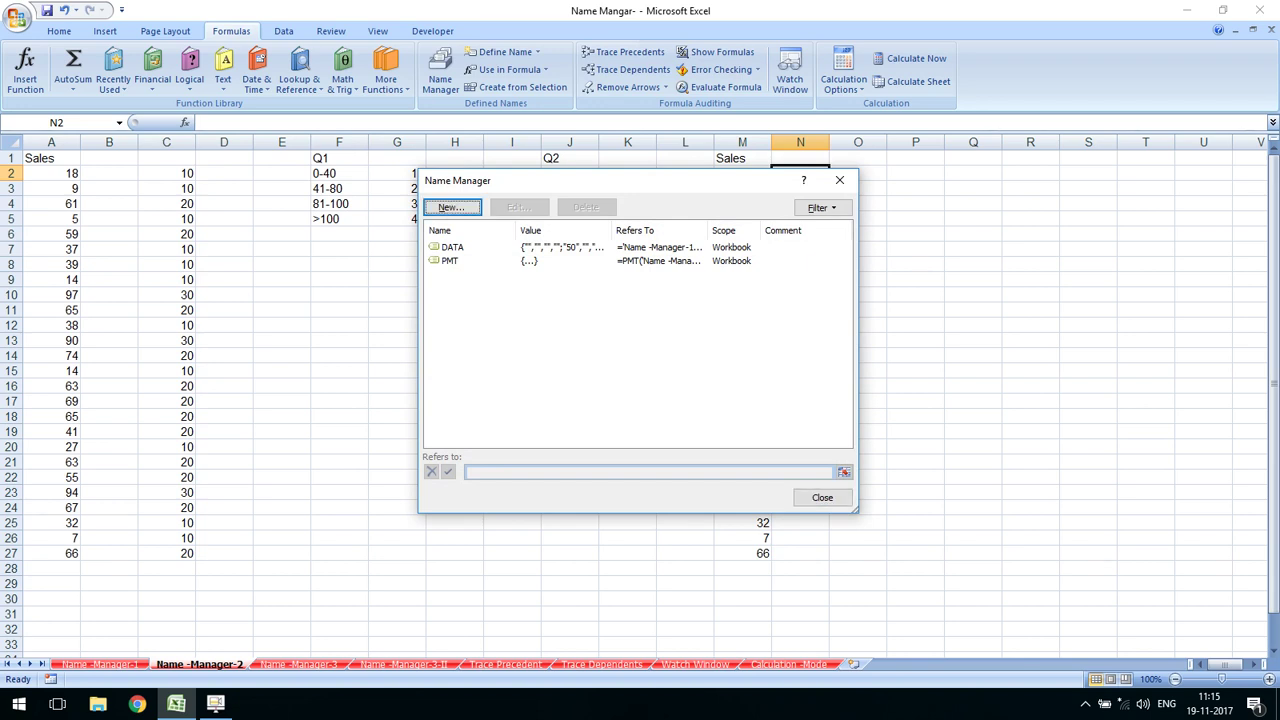
pyautogui.press('Return')
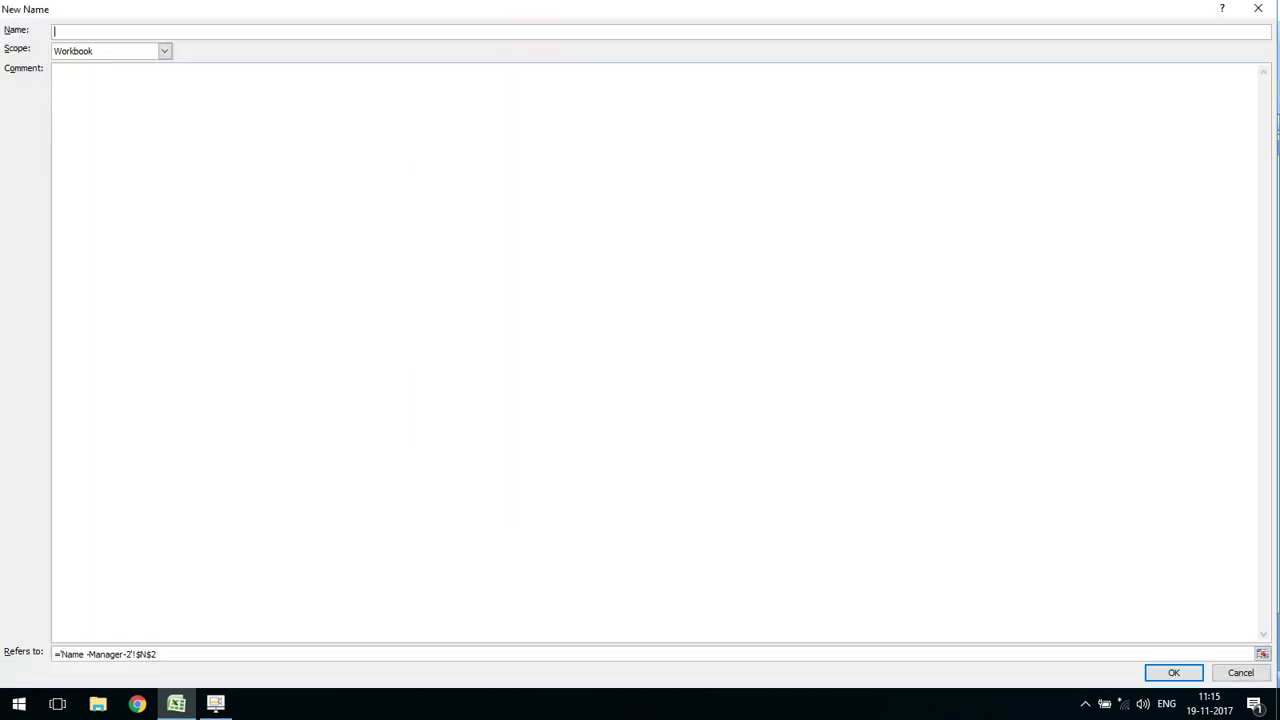
pyautogui.write('f form')
pyautogui.write('ulas')
pyautogui.press('Tab')
pyautogui.press('Tab')
pyautogui.press('Tab')
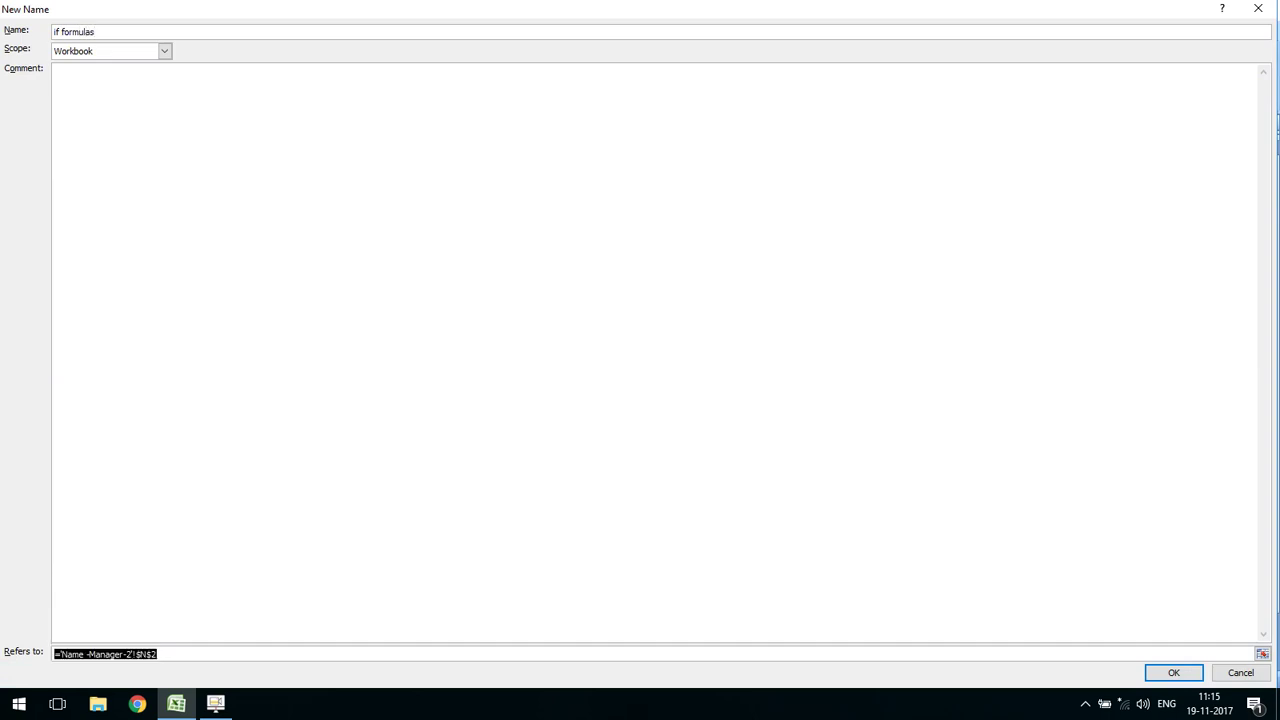
pyautogui.write('=')
pyautogui.write('IF(A2<=40,10,IF(A2<=80,20,IF(A2<=100,30,IF(A2>100,40))))')
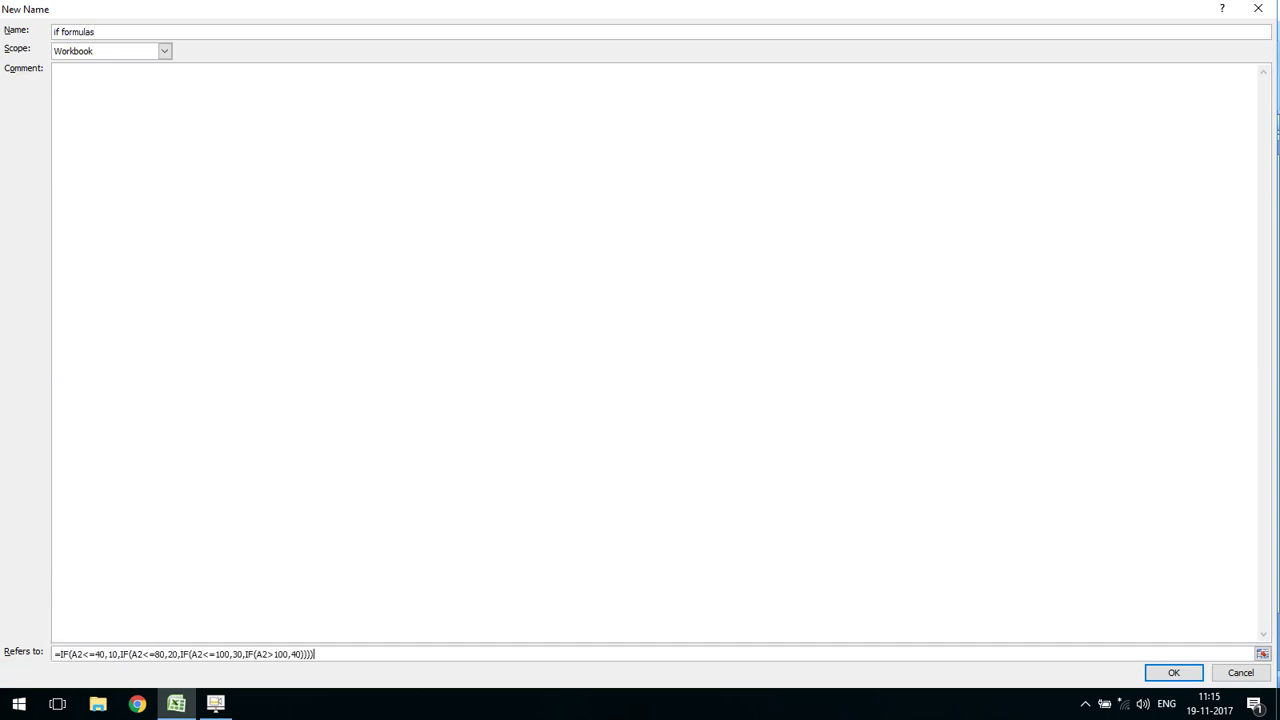
pyautogui.press('Tab')
pyautogui.press('Tab')
pyautogui.press('Tab')
pyautogui.press('Tab')
pyautogui.press('Tab')
pyautogui.press('Tab')
pyautogui.press('Tab')
pyautogui.press('Tab')
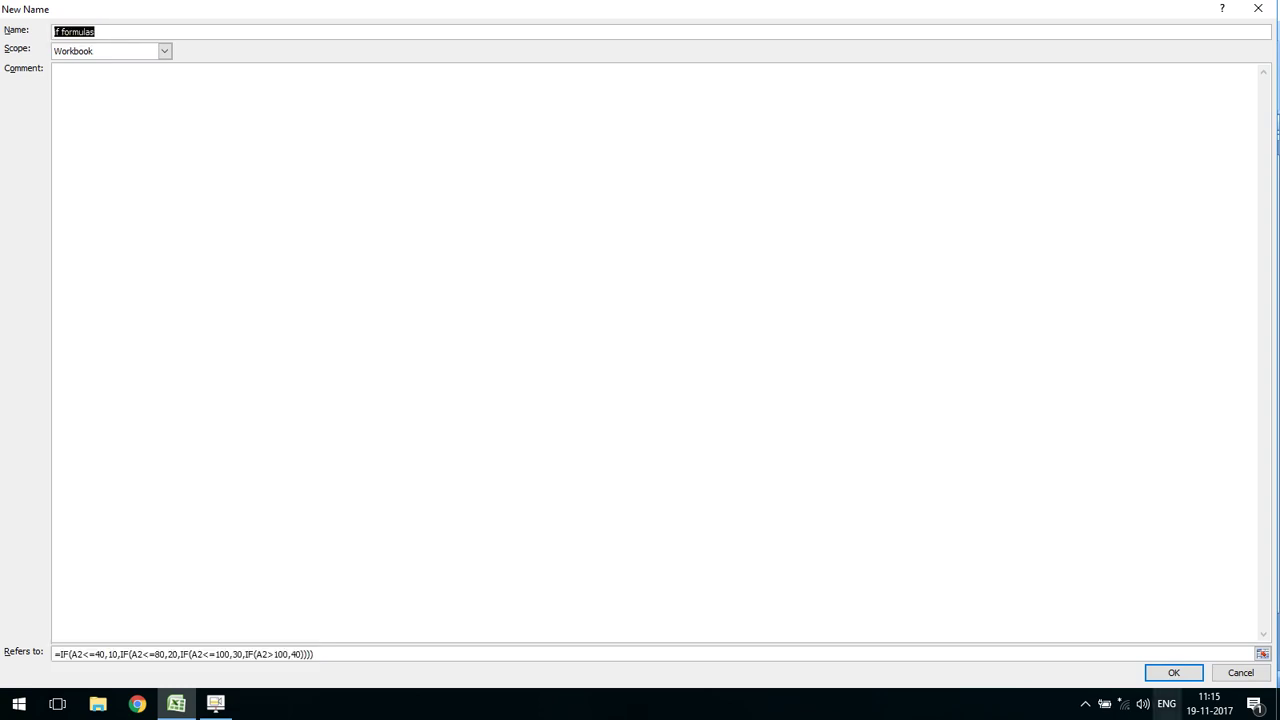
# - Get past the invalid-name errors by renaming the new name to 'if' and saving it
pyautogui.press('Return')
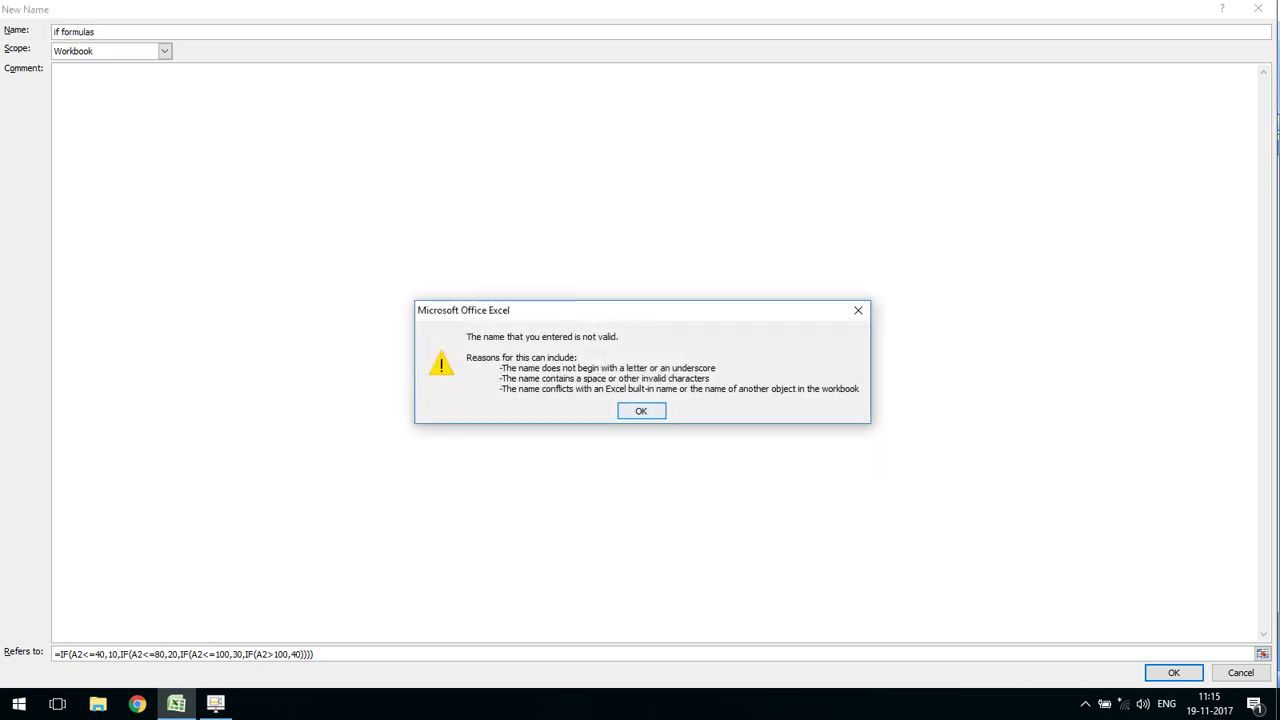
pyautogui.press('Return')
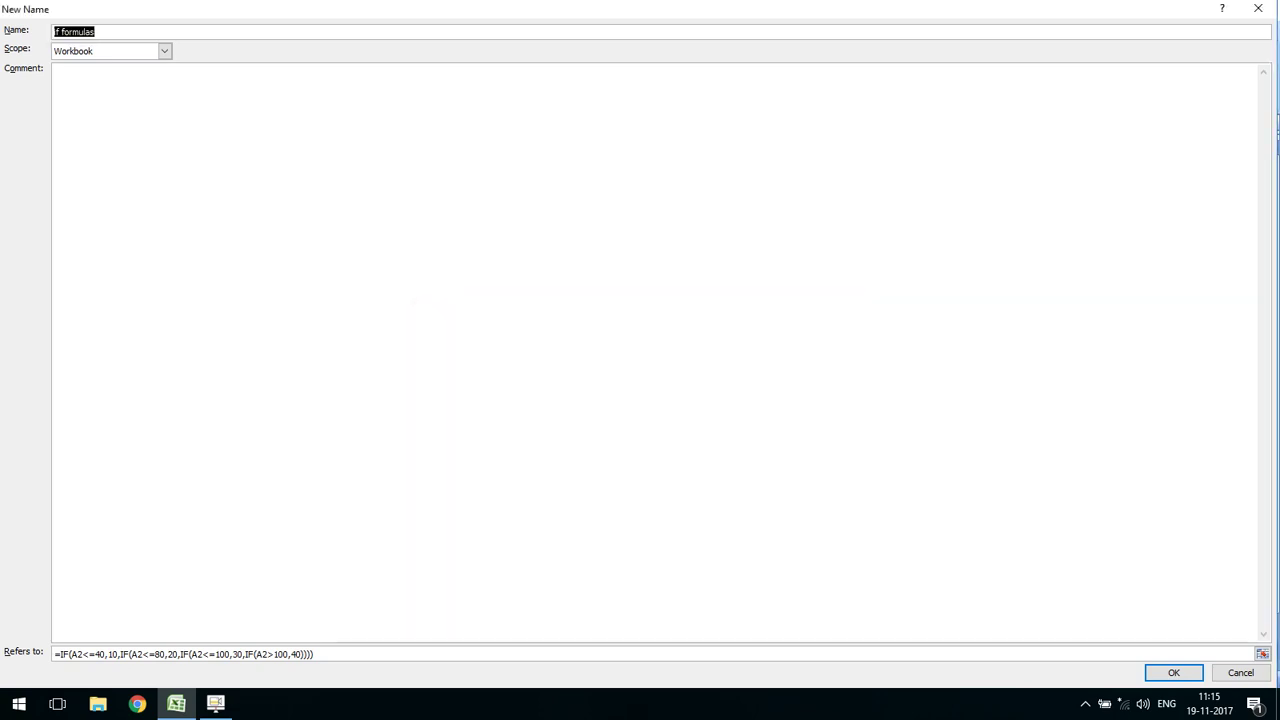
pyautogui.write('if ca')
pyautogui.press('Return')
pyautogui.press('Return')
pyautogui.press('End')
pyautogui.press('BackSpace')
pyautogui.press('BackSpace')
pyautogui.press('BackSpace')
pyautogui.press('BackSpace')
pyautogui.press('Return')
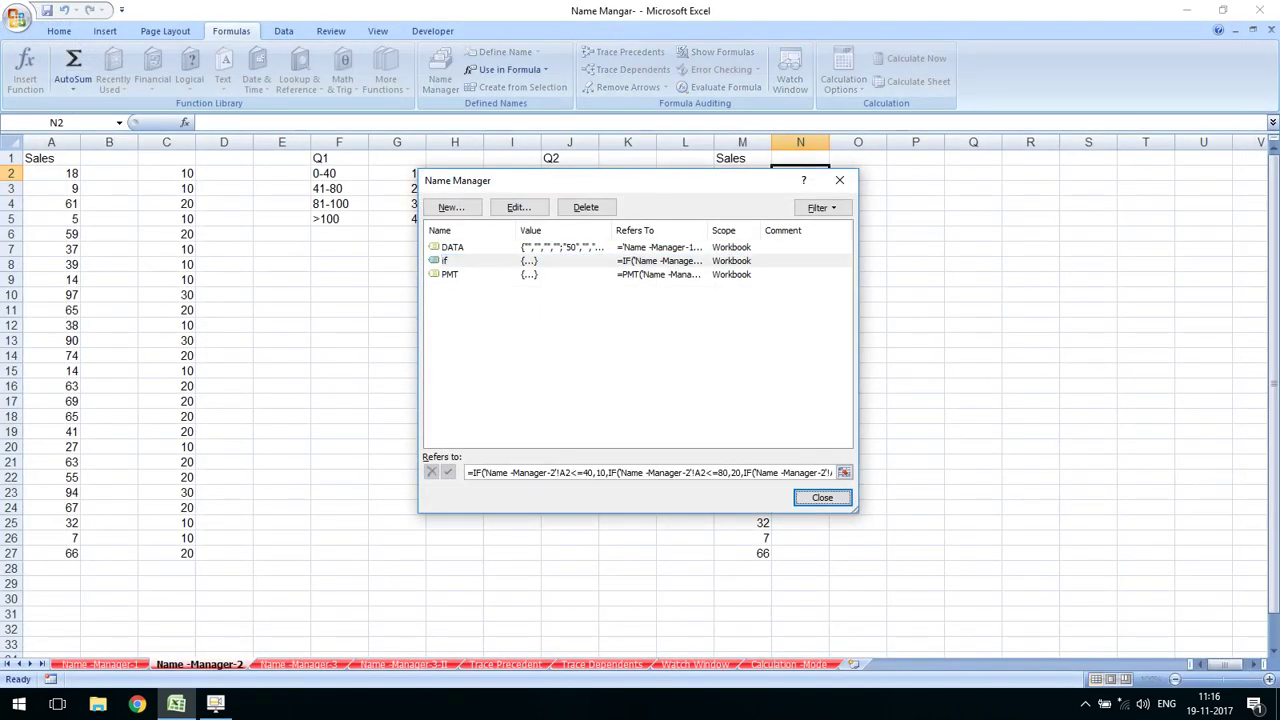
# - Enter =if in N2 and fill it down through N27
pyautogui.press('Escape')
pyautogui.write('=i')
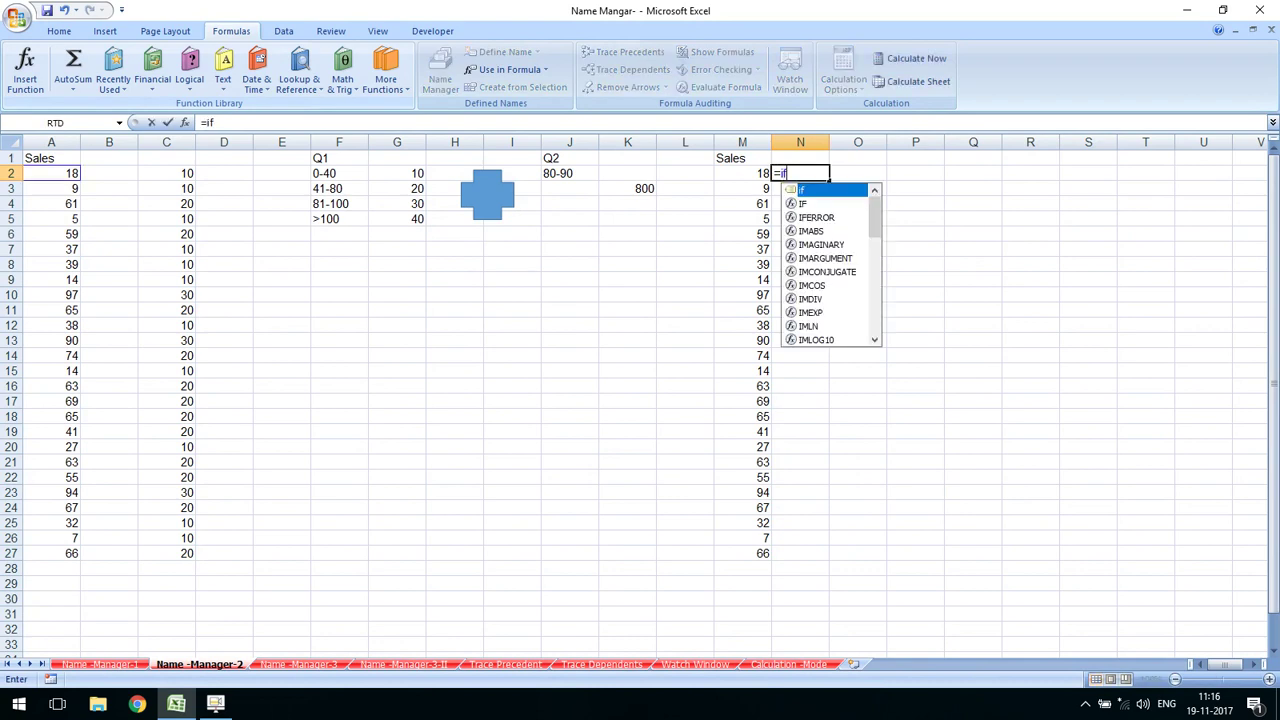
pyautogui.write('f')
pyautogui.press('Left')
pyautogui.click(800, 173)
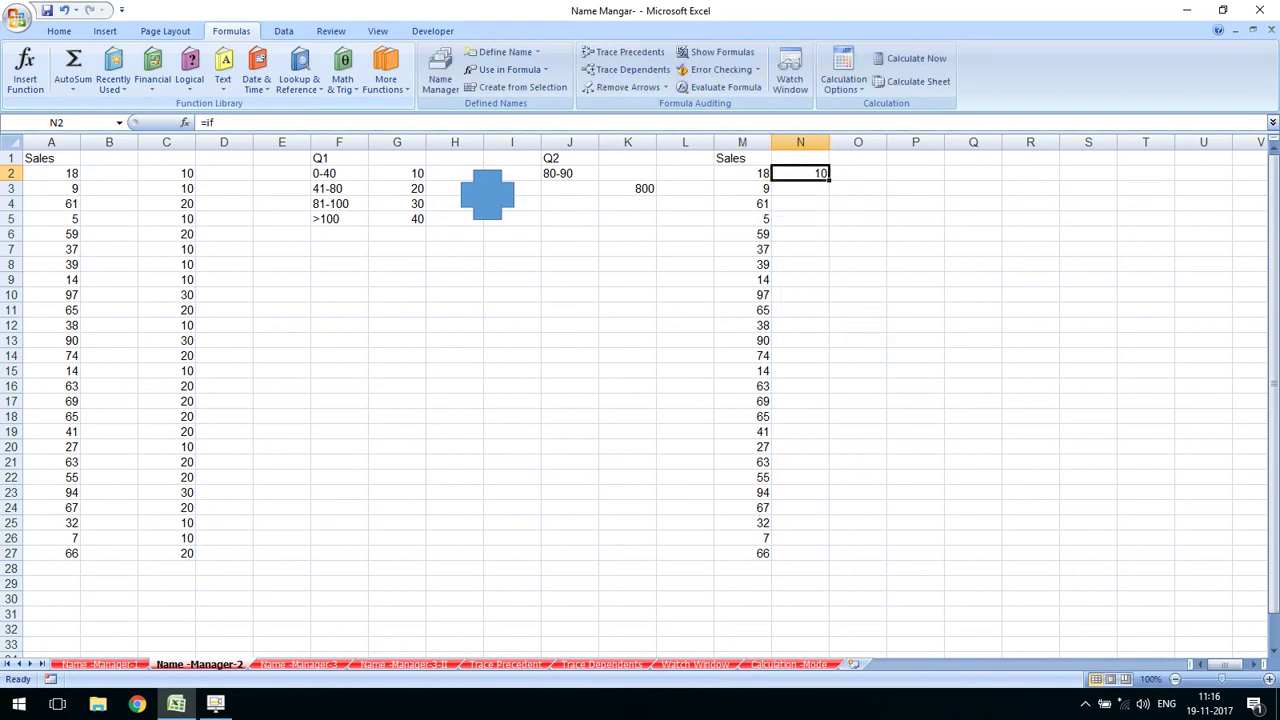
pyautogui.press('Left')
pyautogui.hotkey('ctrl', 'Down')
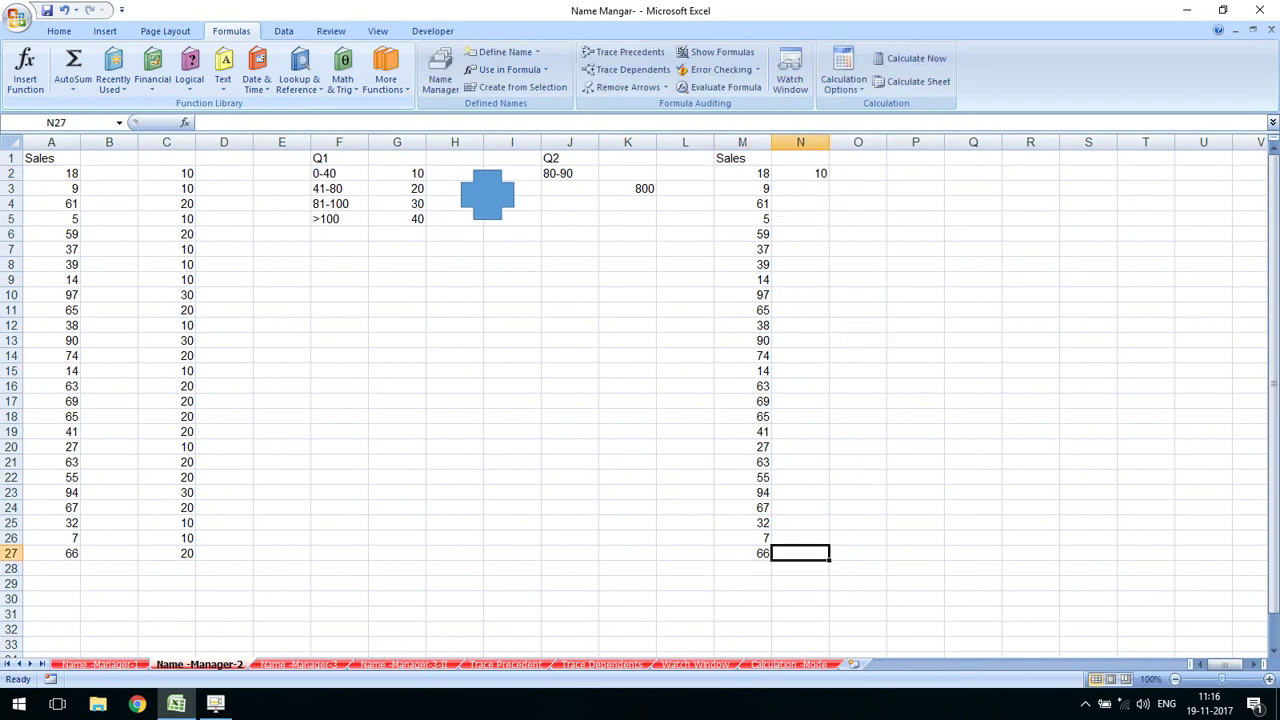
pyautogui.press('Right')
pyautogui.hotkey('ctrl', 'shift', 'Up')
pyautogui.hotkey('ctrl', 'd')
pyautogui.click(857, 553)
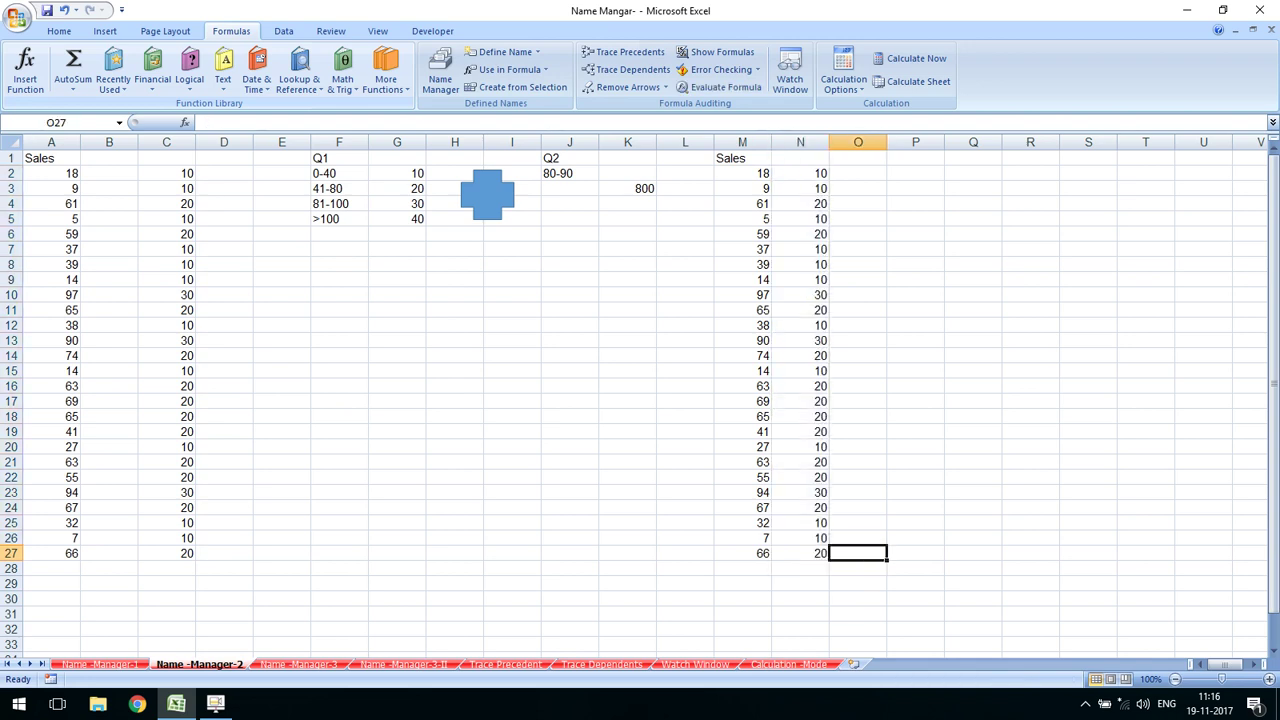
# - Change the last Sales value in M27 to 101
pyautogui.click(800, 553)
pyautogui.write('=if')
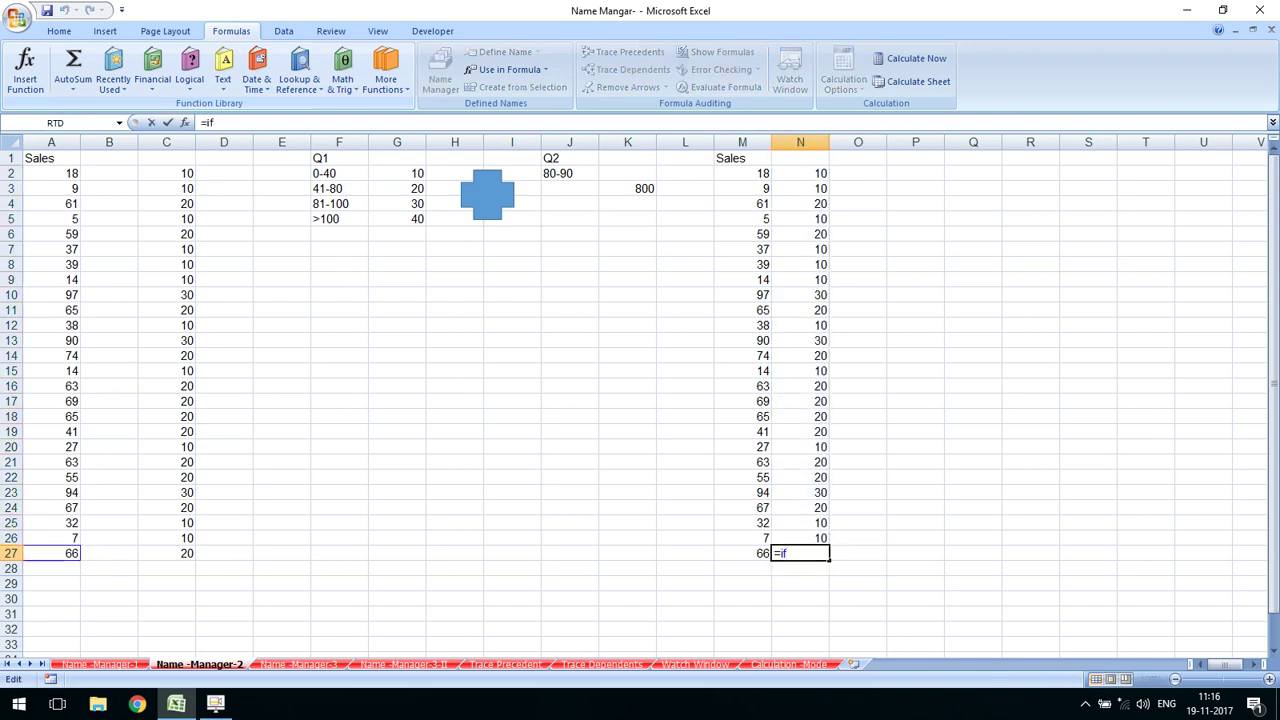
pyautogui.press('Escape')
pyautogui.press('Down')
pyautogui.click(742, 553)
pyautogui.write('1')
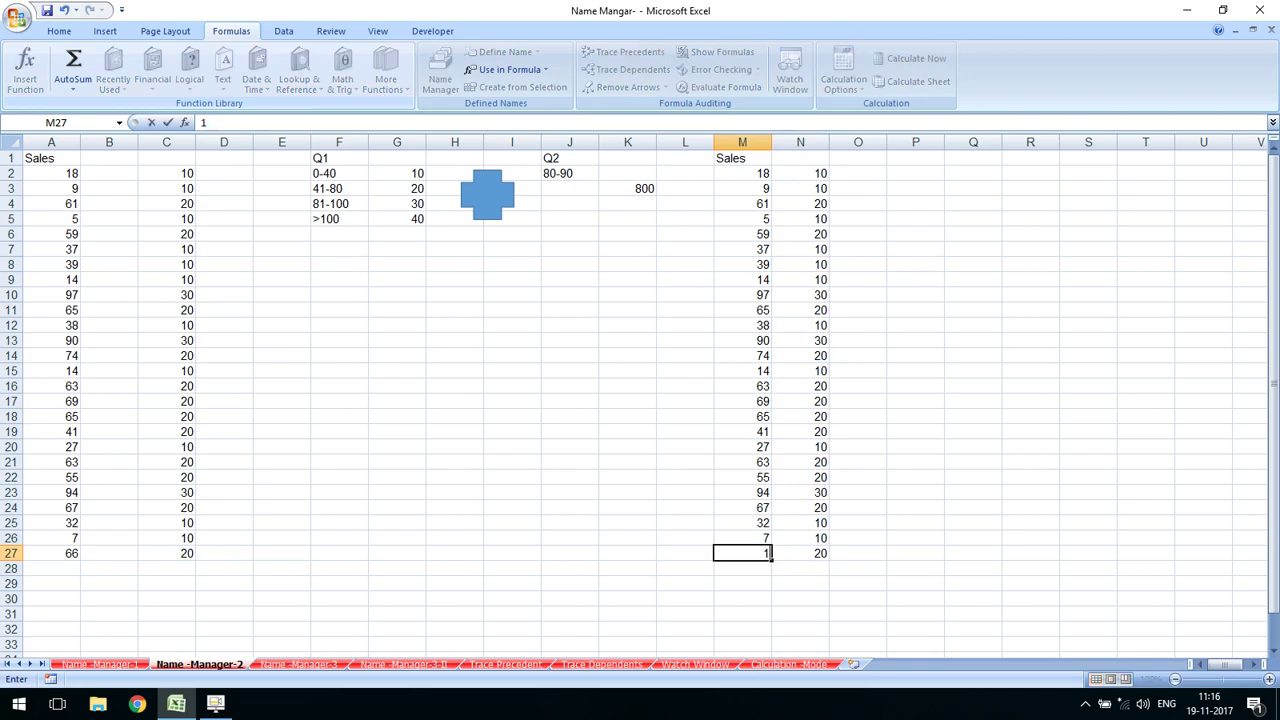
pyautogui.write('01')
pyautogui.press('Return')
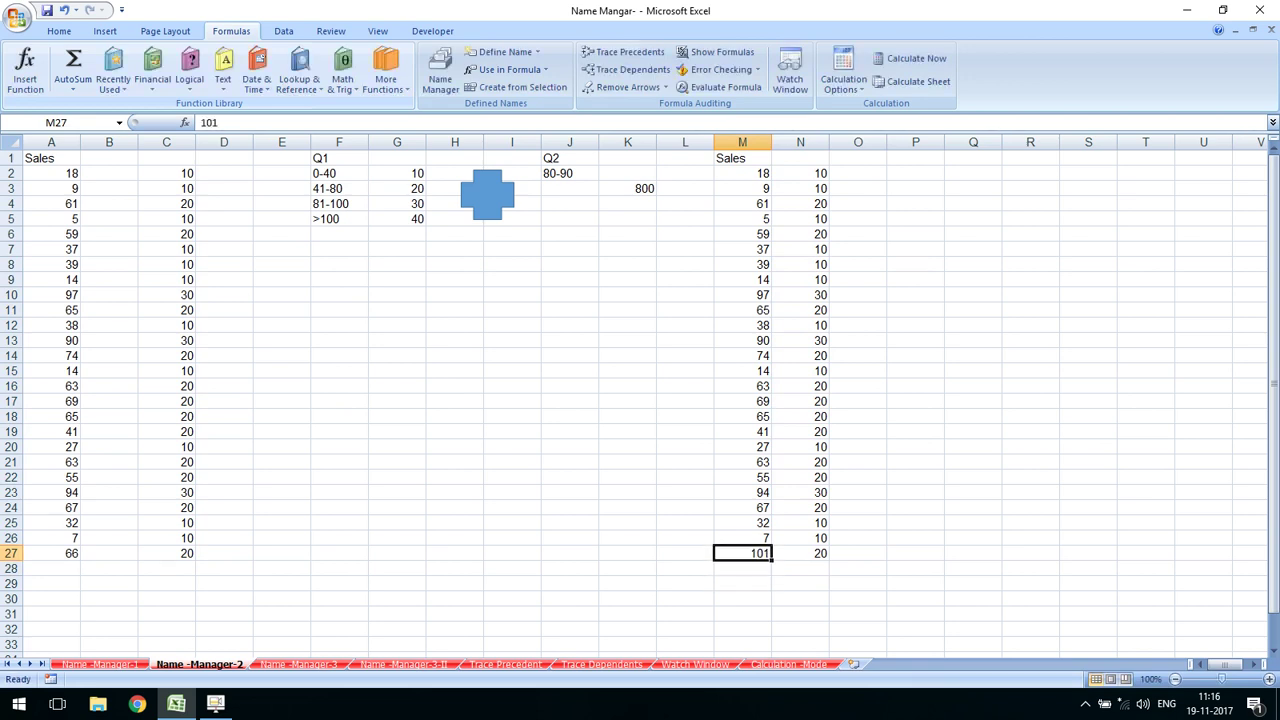
# - Repeatedly inspect N27's =if result without editing it, then recheck 101 in M27
pyautogui.click(800, 553)
pyautogui.write('=if')
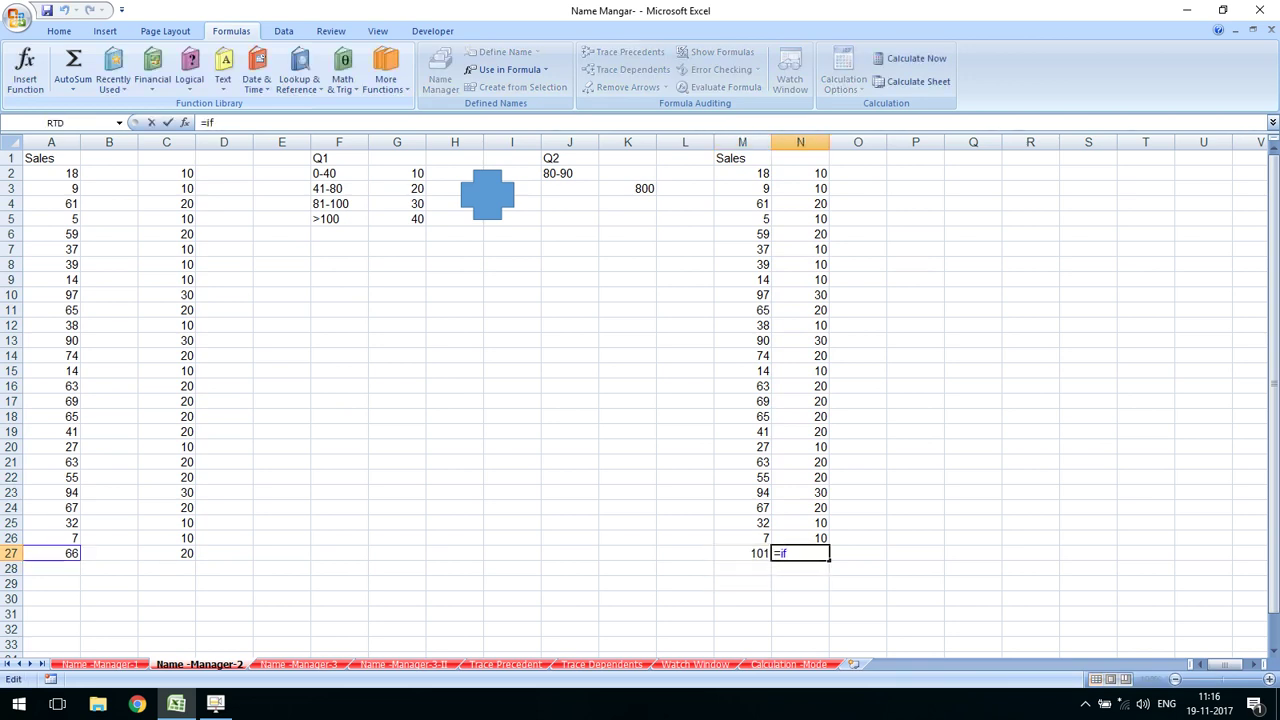
pyautogui.press('Escape')
pyautogui.press('Down')
pyautogui.click(800, 553)
pyautogui.write('=if')
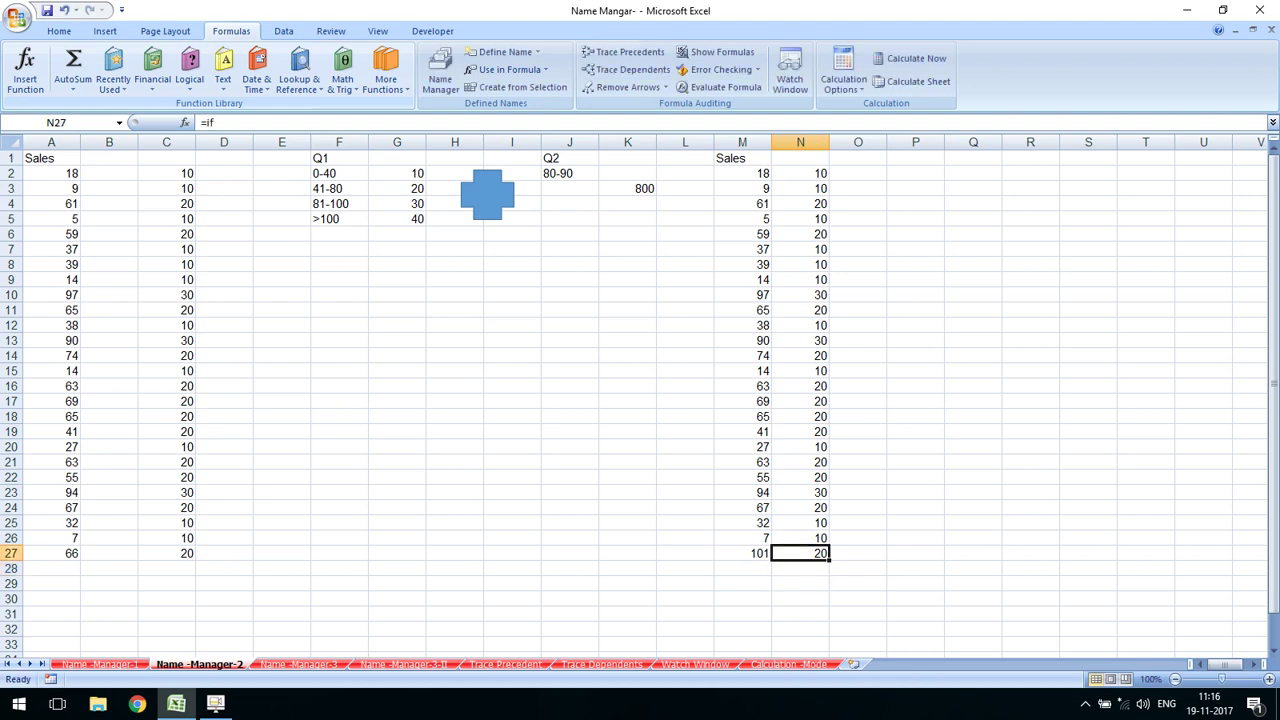
pyautogui.press('Escape')
pyautogui.press('Down')
pyautogui.click(800, 553)
pyautogui.write('=if')
pyautogui.press('Escape')
pyautogui.press('Down')
pyautogui.click(800, 553)
pyautogui.write('=if')
pyautogui.press('Escape')
pyautogui.click(742, 553)
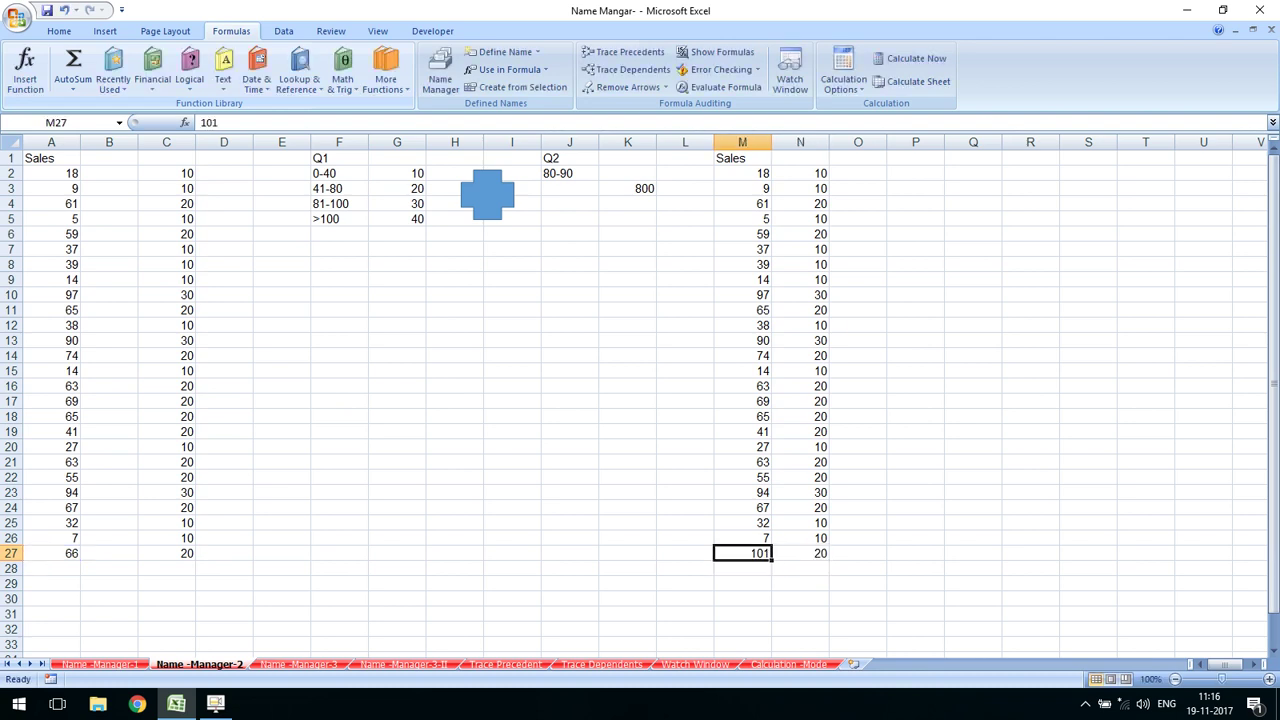
# - Review the 'if' name's definition in Name Manager, then close it and return to N27
pyautogui.click(440, 75)
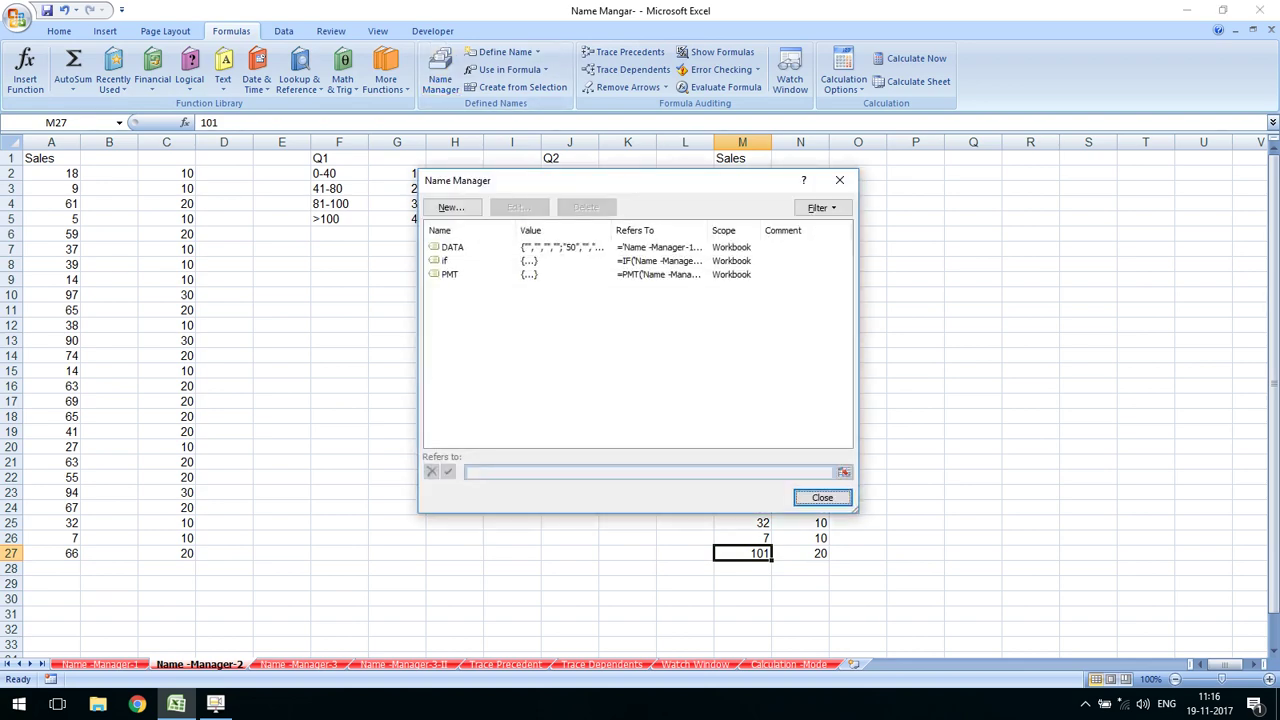
pyautogui.doubleClick(445, 260)
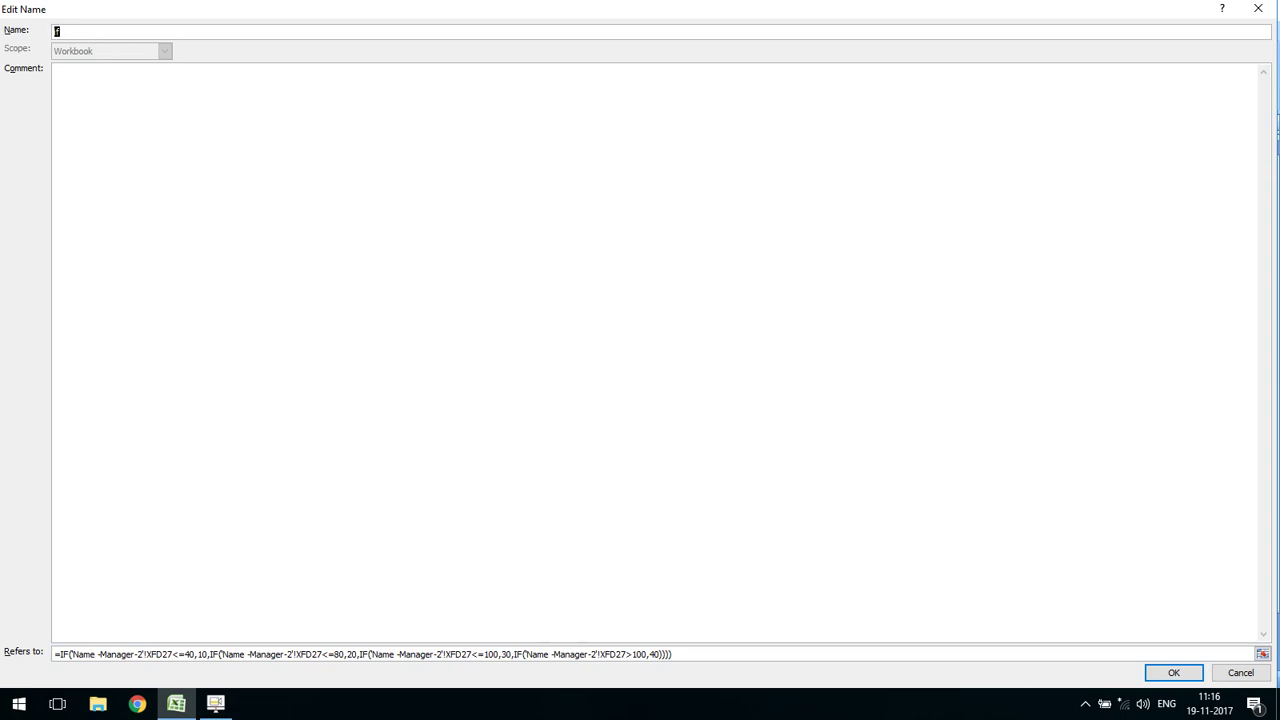
pyautogui.press('Escape')
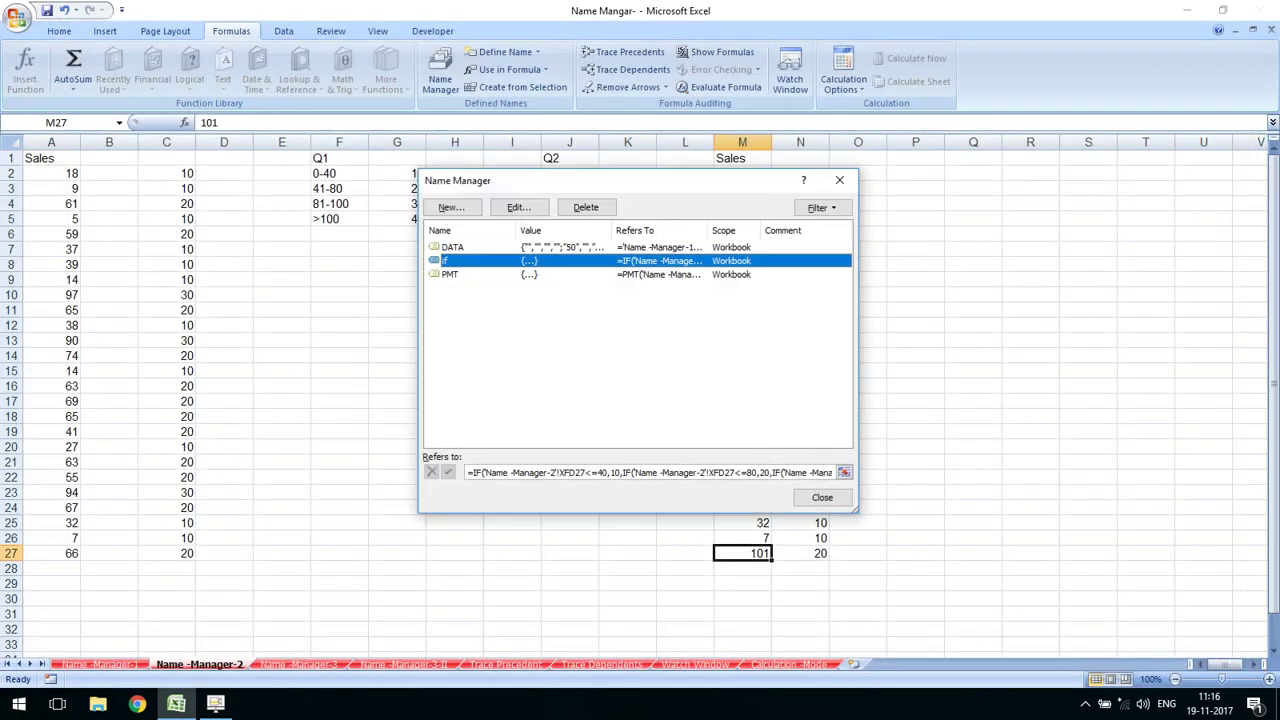
pyautogui.press('Escape')
pyautogui.press('Left')
# - Re-enter =if in N27 and confirm M27 still holds 101
pyautogui.press('Right')
pyautogui.press('Right')
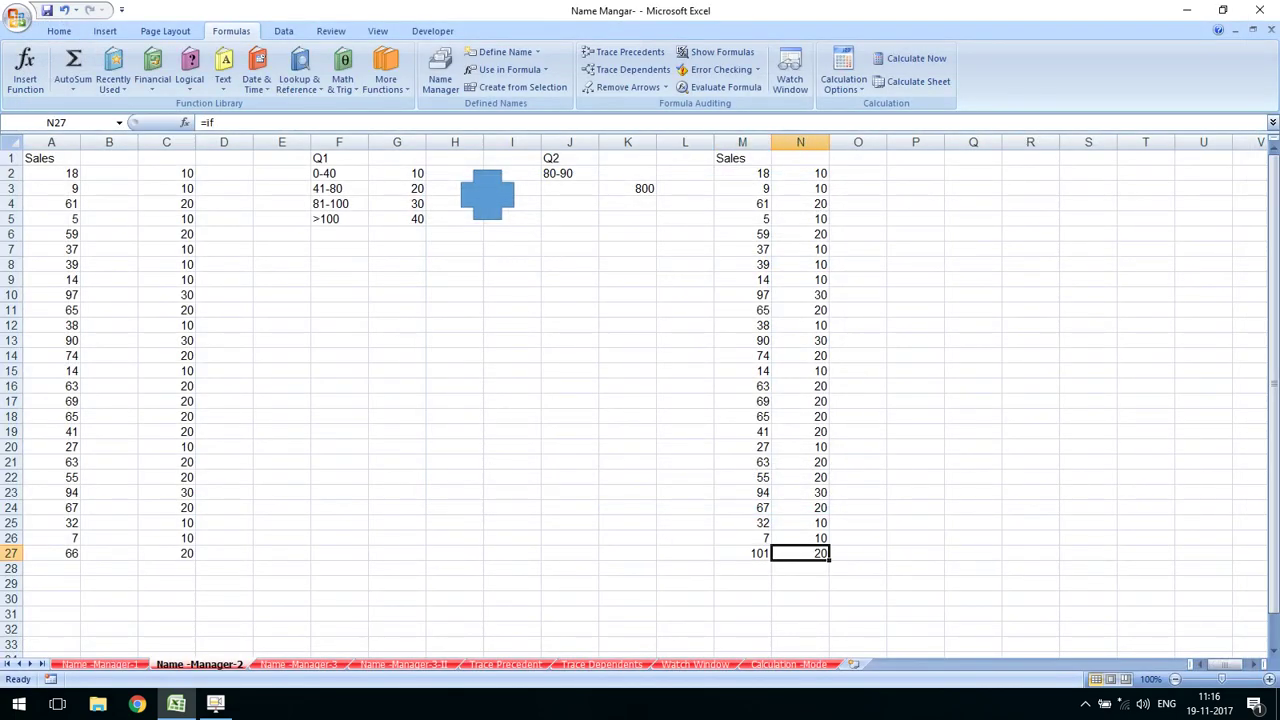
pyautogui.write('=if')
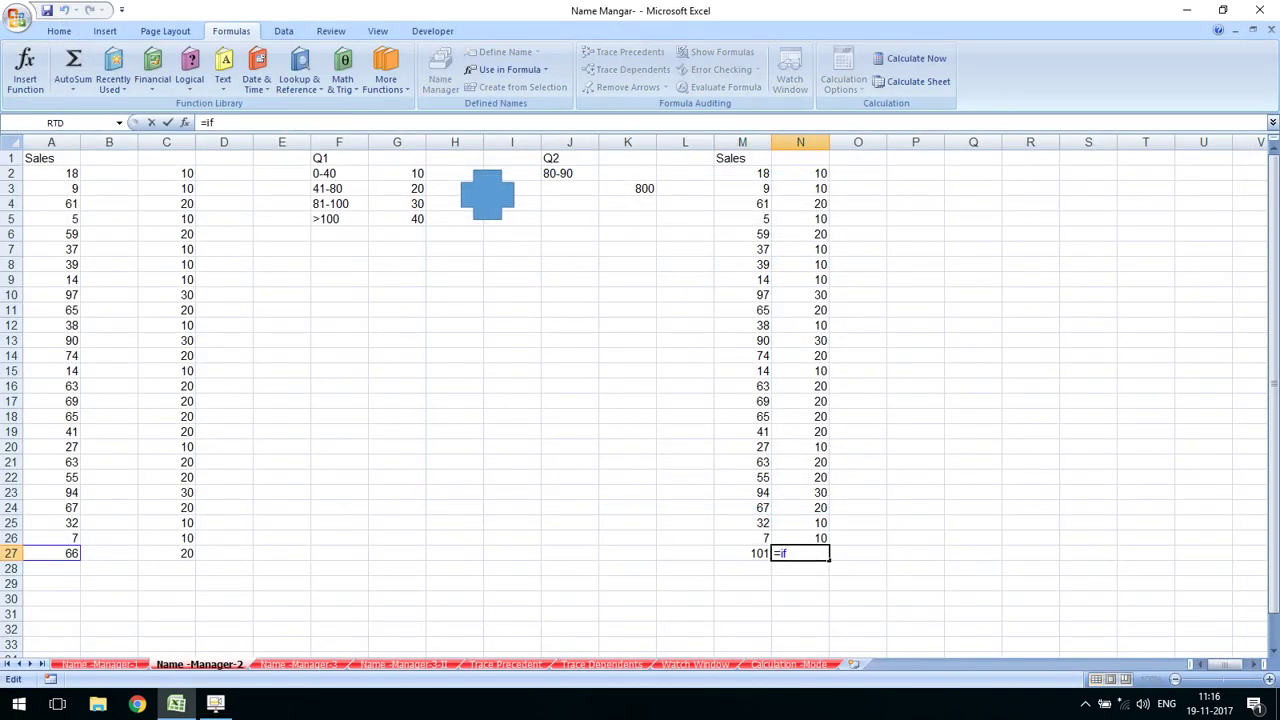
pyautogui.press('Left')
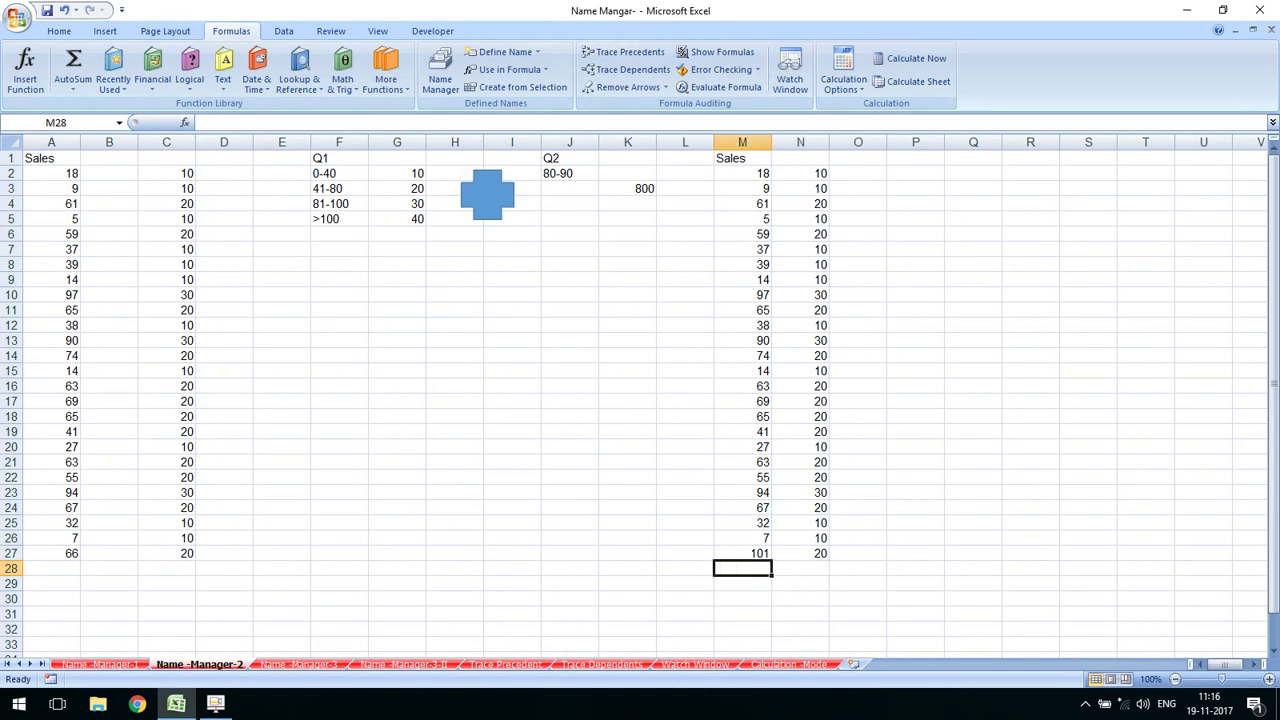
pyautogui.press('Up')
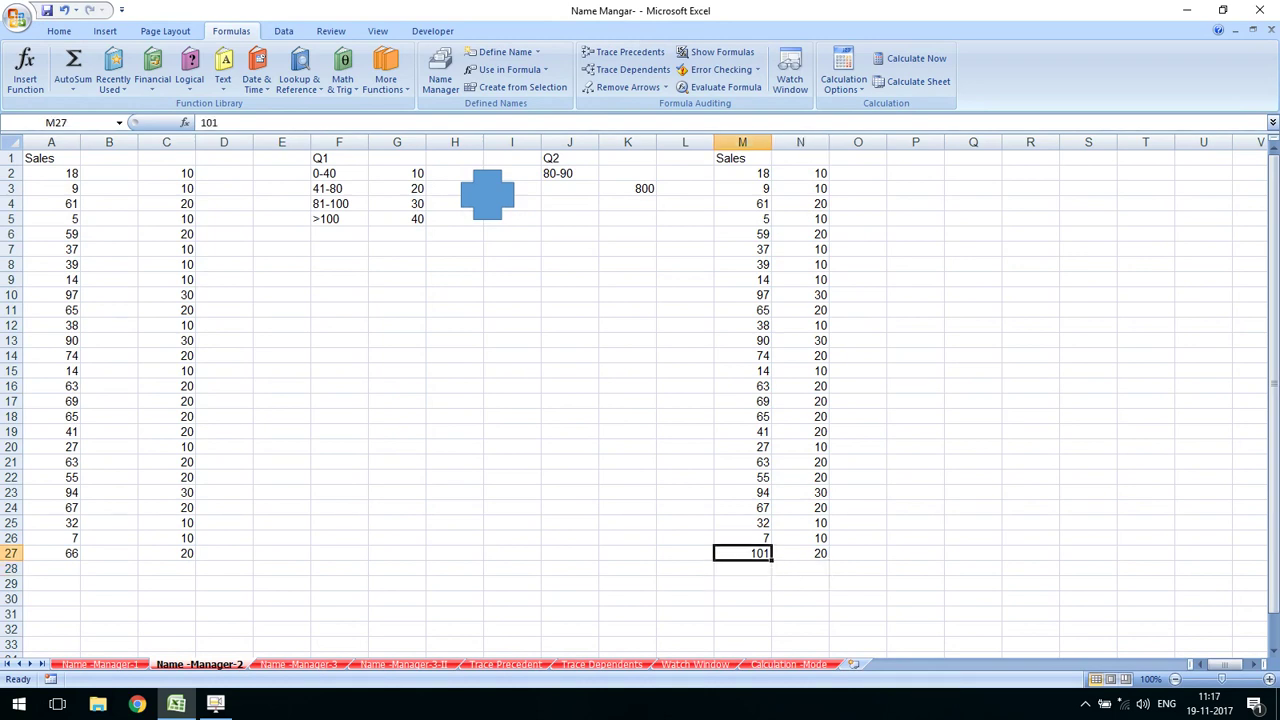
# - Copy N2's =if formula right into O2 and inspect both formulas before moving on
pyautogui.click(800, 173)
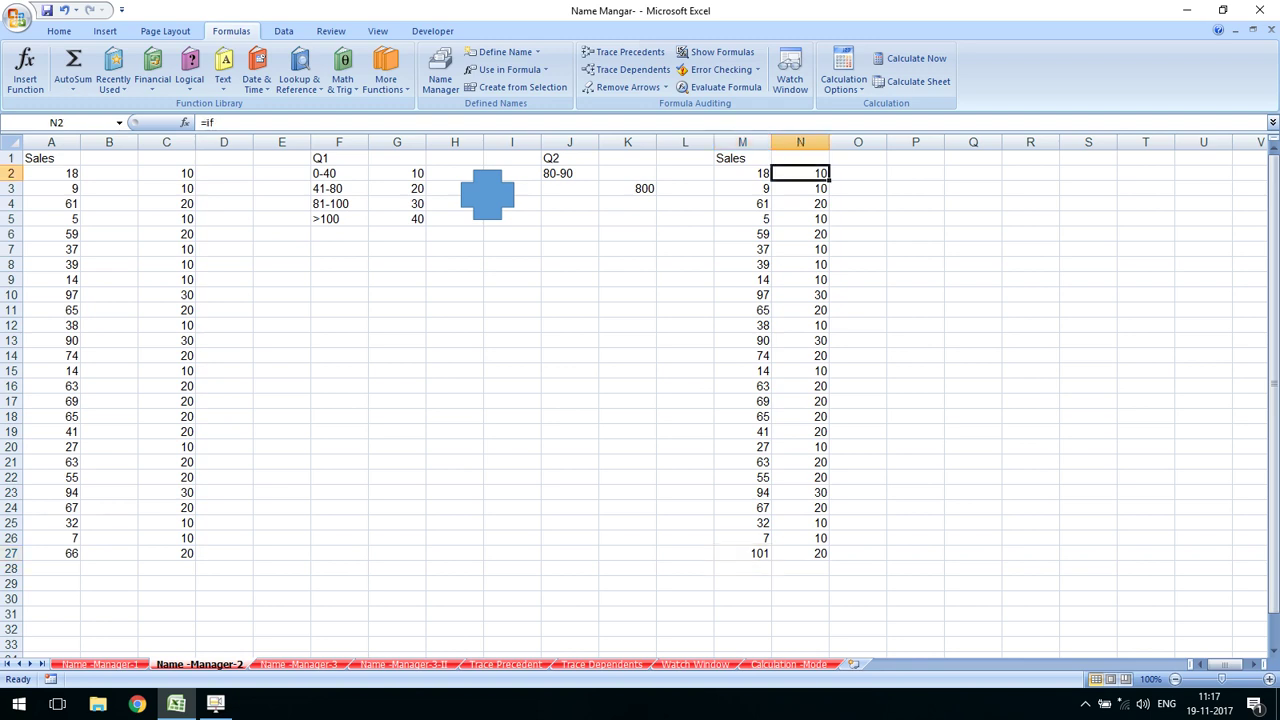
pyautogui.moveTo(800, 173); pyautogui.dragTo(857, 173)
pyautogui.hotkey('ctrl', 'r')
pyautogui.click(857, 173)
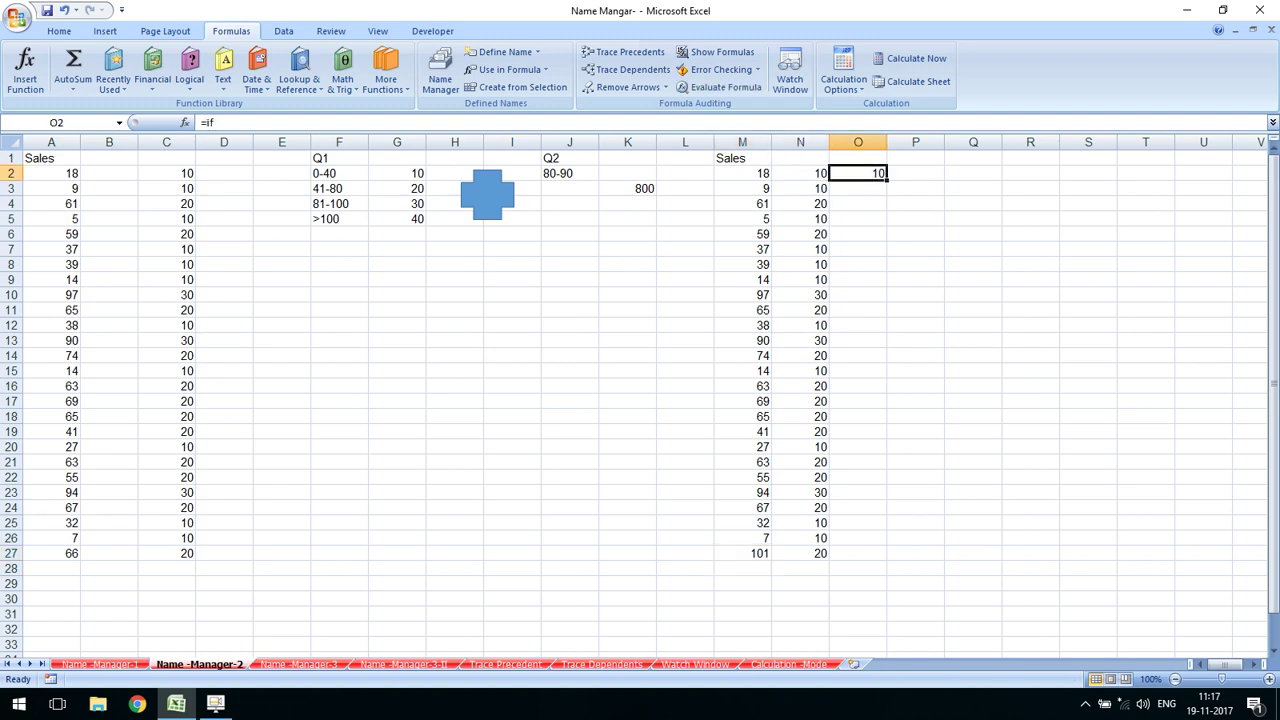
pyautogui.press('F2')
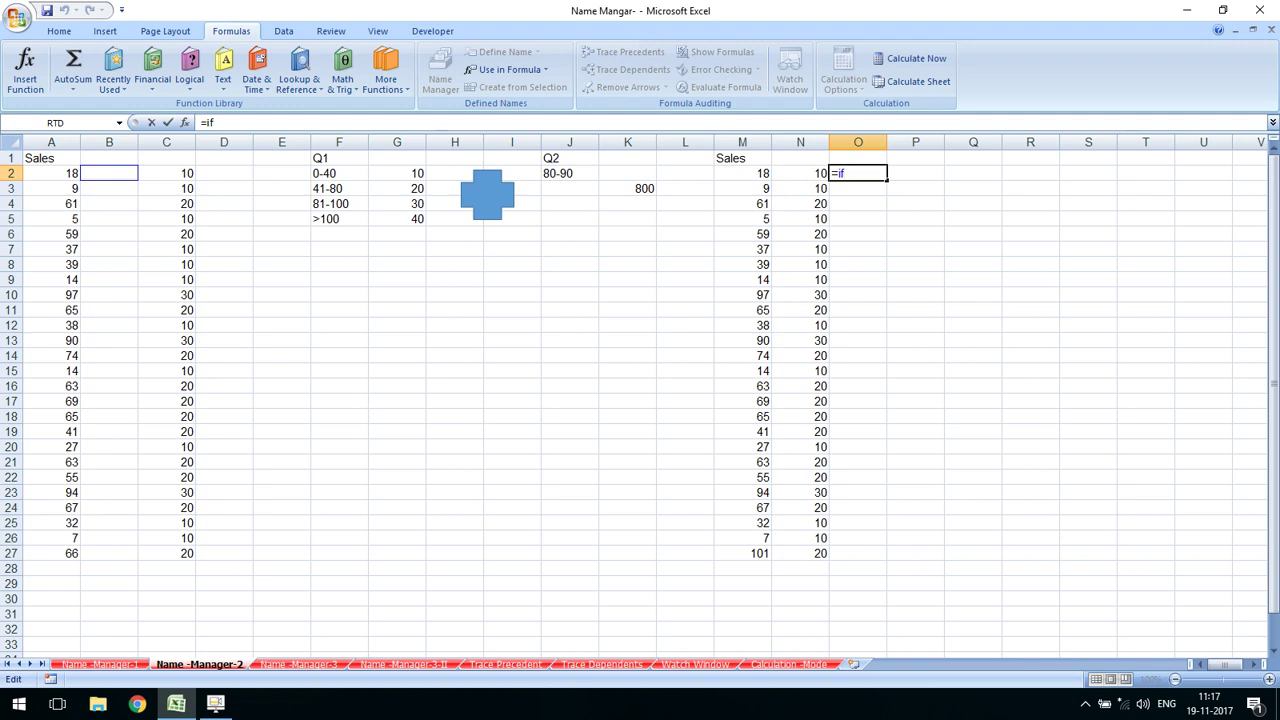
pyautogui.press('Escape')
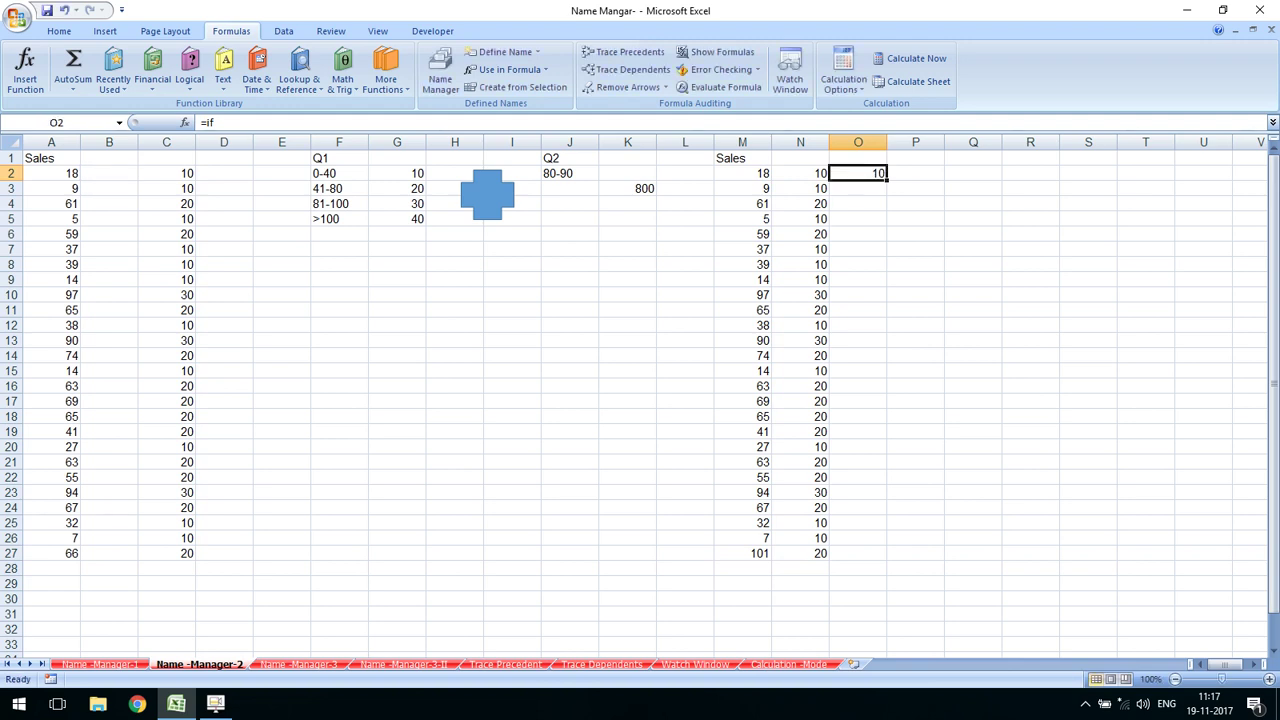
pyautogui.click(800, 173)
pyautogui.press('F2')
pyautogui.press('Escape')
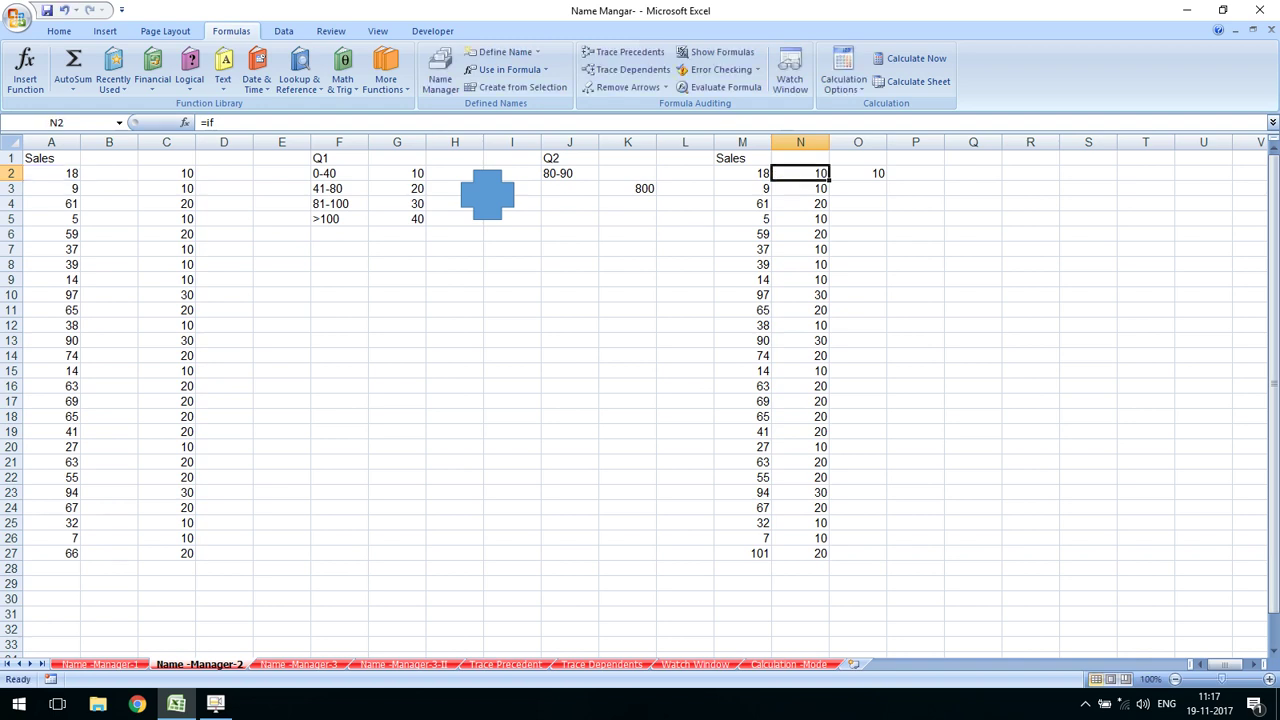
pyautogui.click(742, 188)
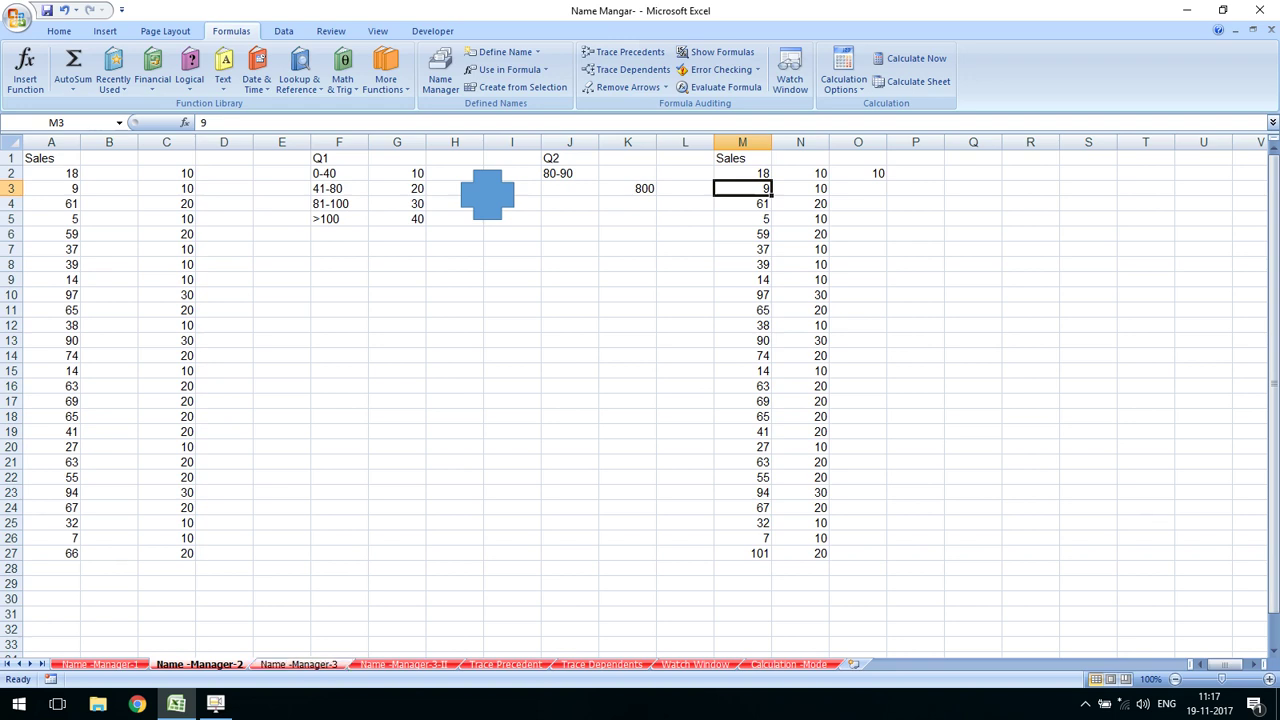
pyautogui.click(299, 664)
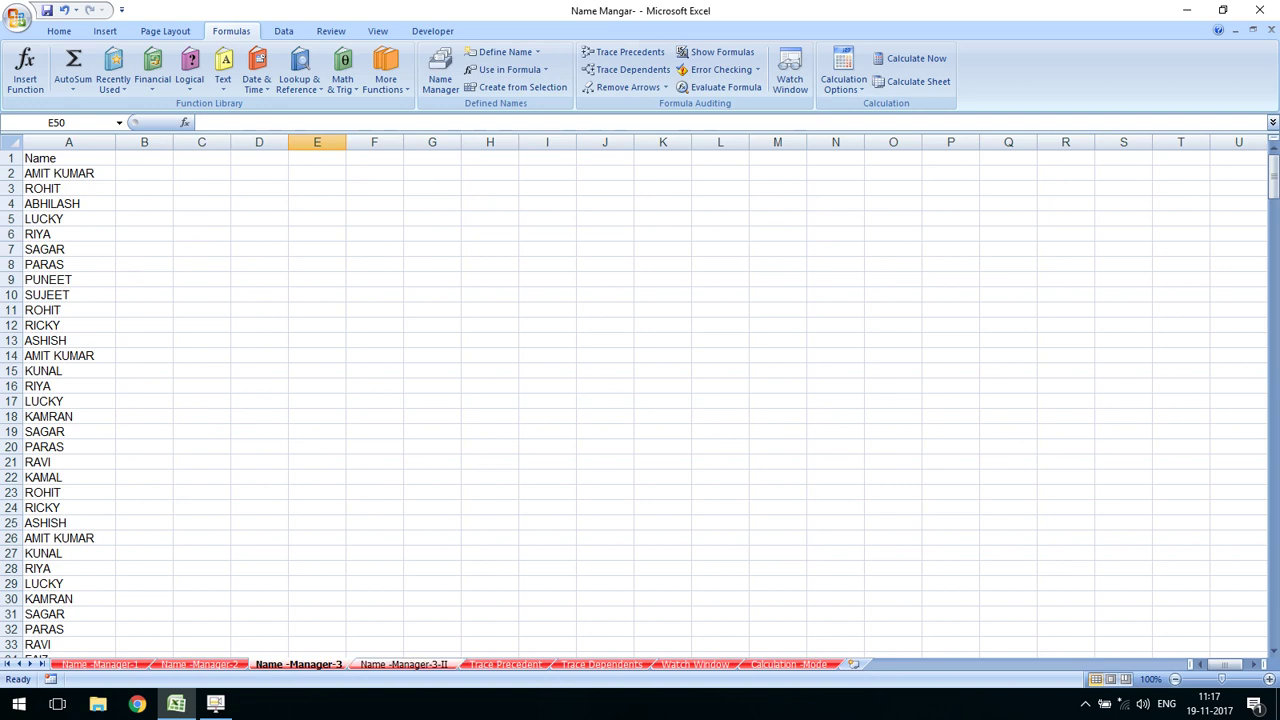
# - Flip between the Name -Manager-3 and Name -Manager-3-II sheets, then select yellow cell A2
pyautogui.click(404, 664)
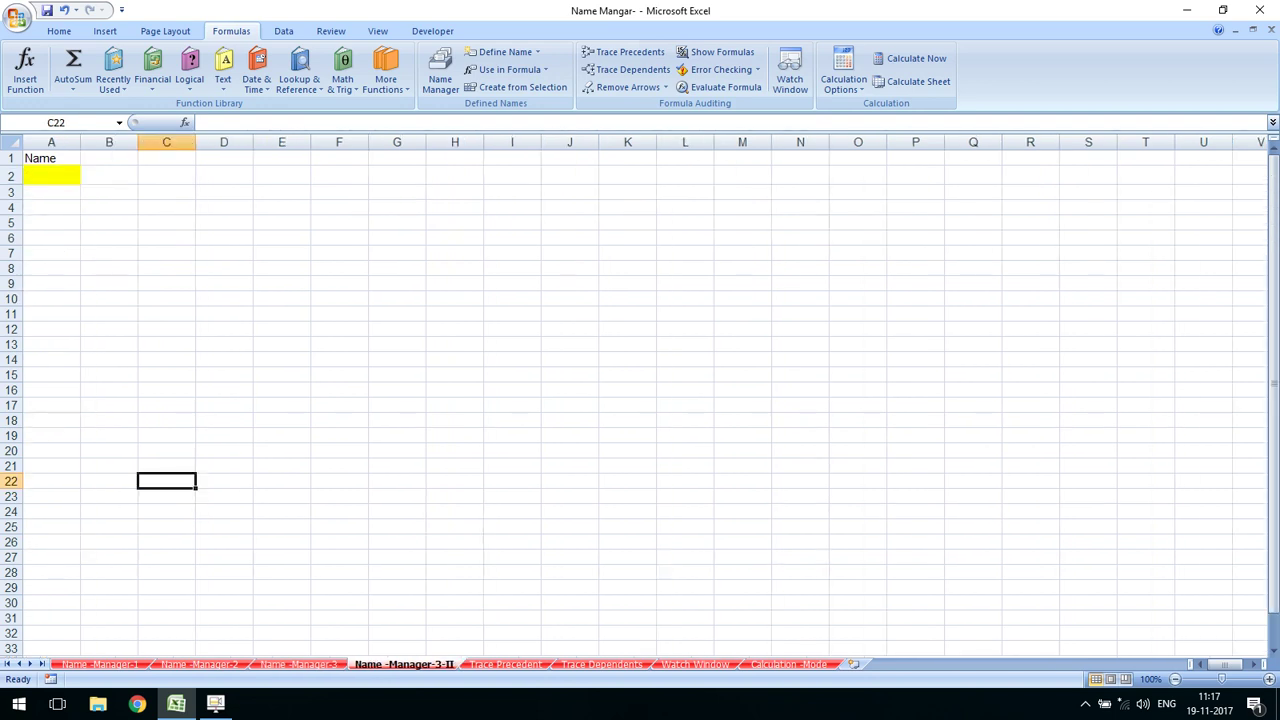
pyautogui.click(299, 664)
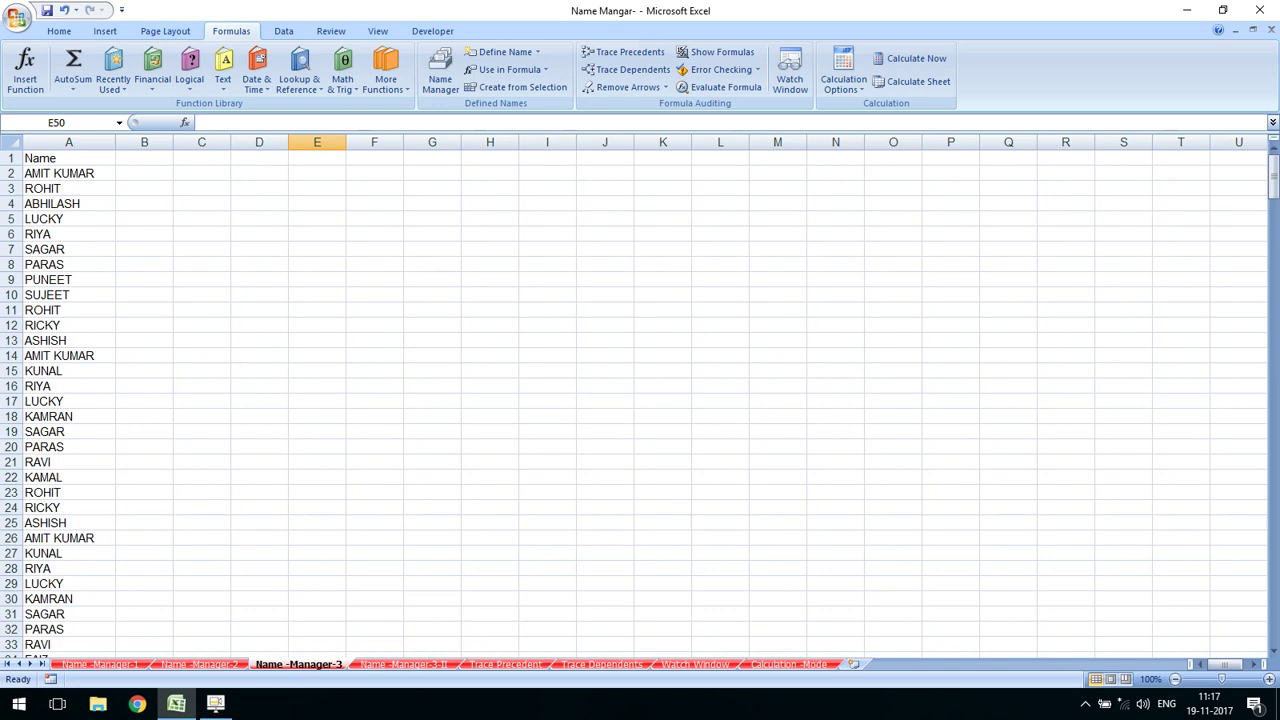
pyautogui.click(404, 664)
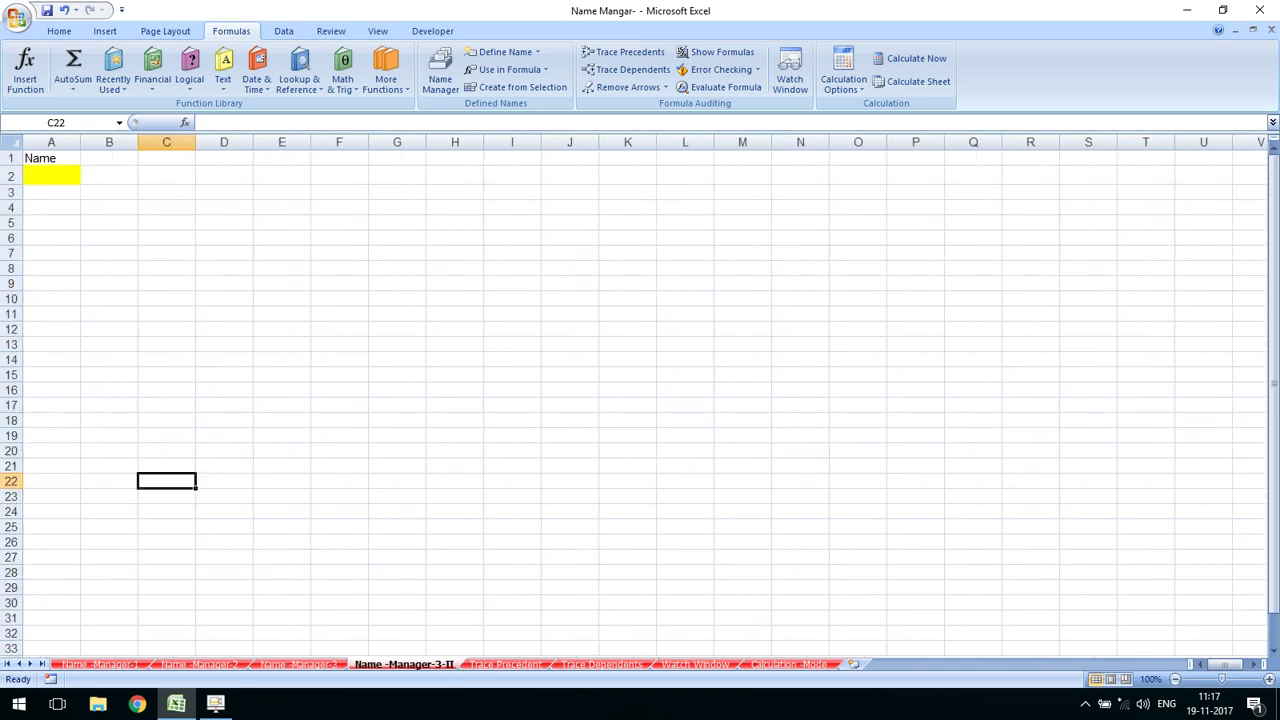
pyautogui.click(51, 175)
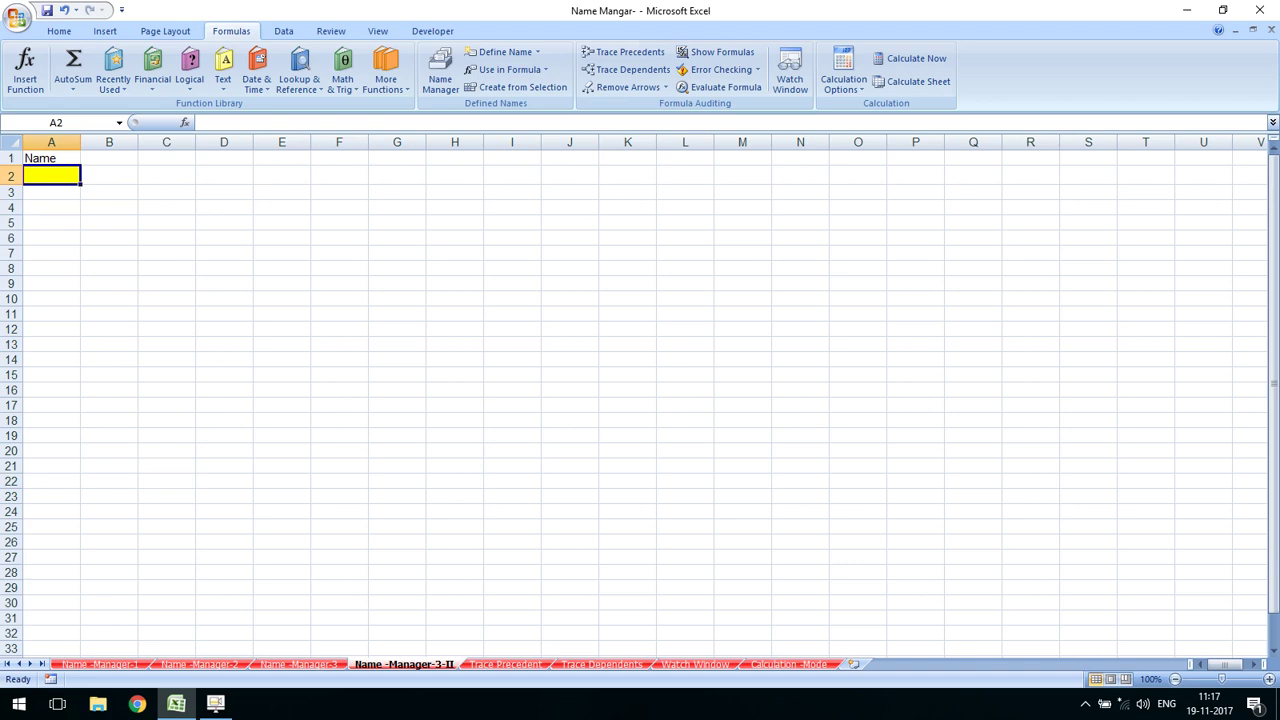
# - Type a person's name from the list into cell A2, correcting the first attempt
pyautogui.write('abikl')
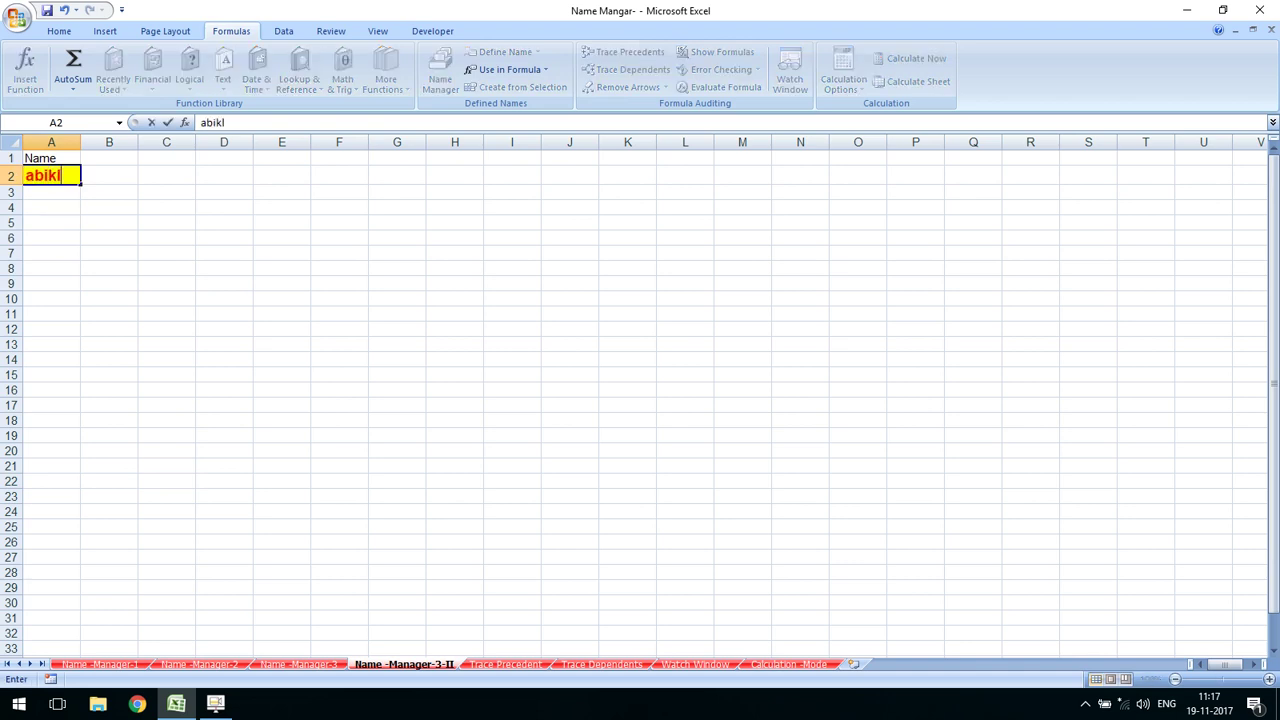
pyautogui.press('BackSpace')
pyautogui.press('BackSpace')
pyautogui.press('BackSpace')
pyautogui.write('a')
pyautogui.write('bhilash')
pyautogui.press('Return')
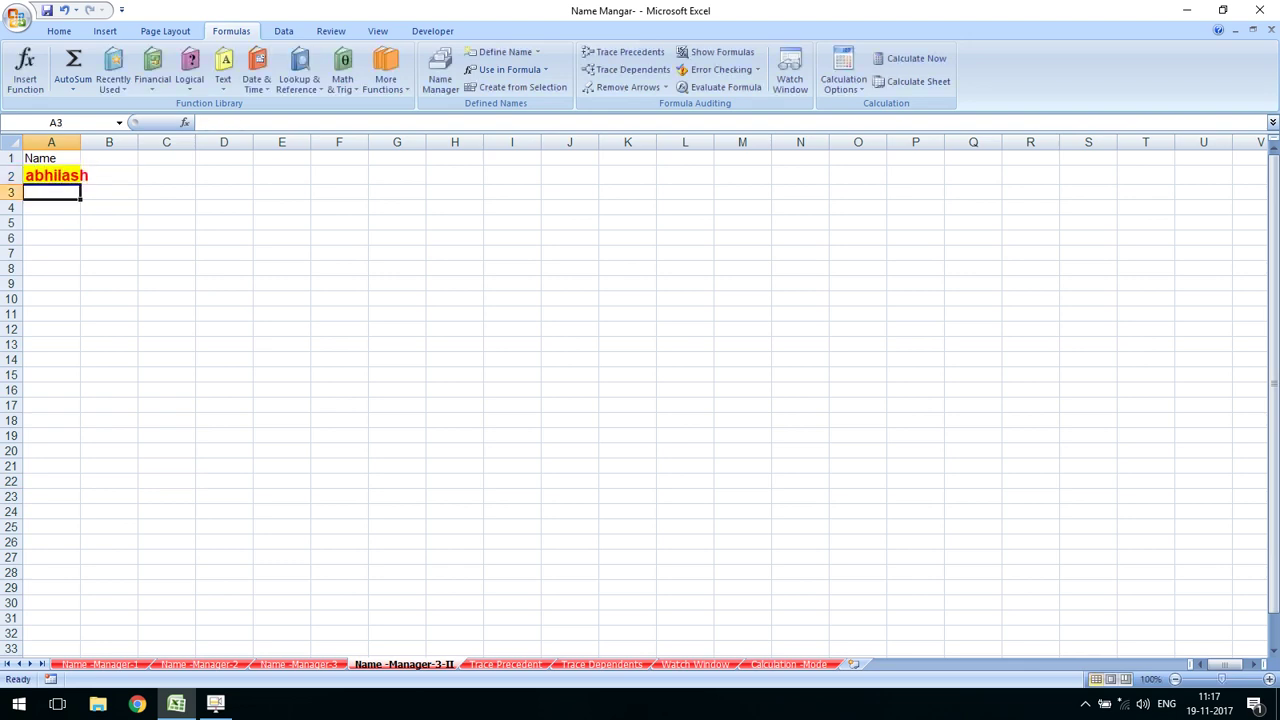
pyautogui.press('Up')
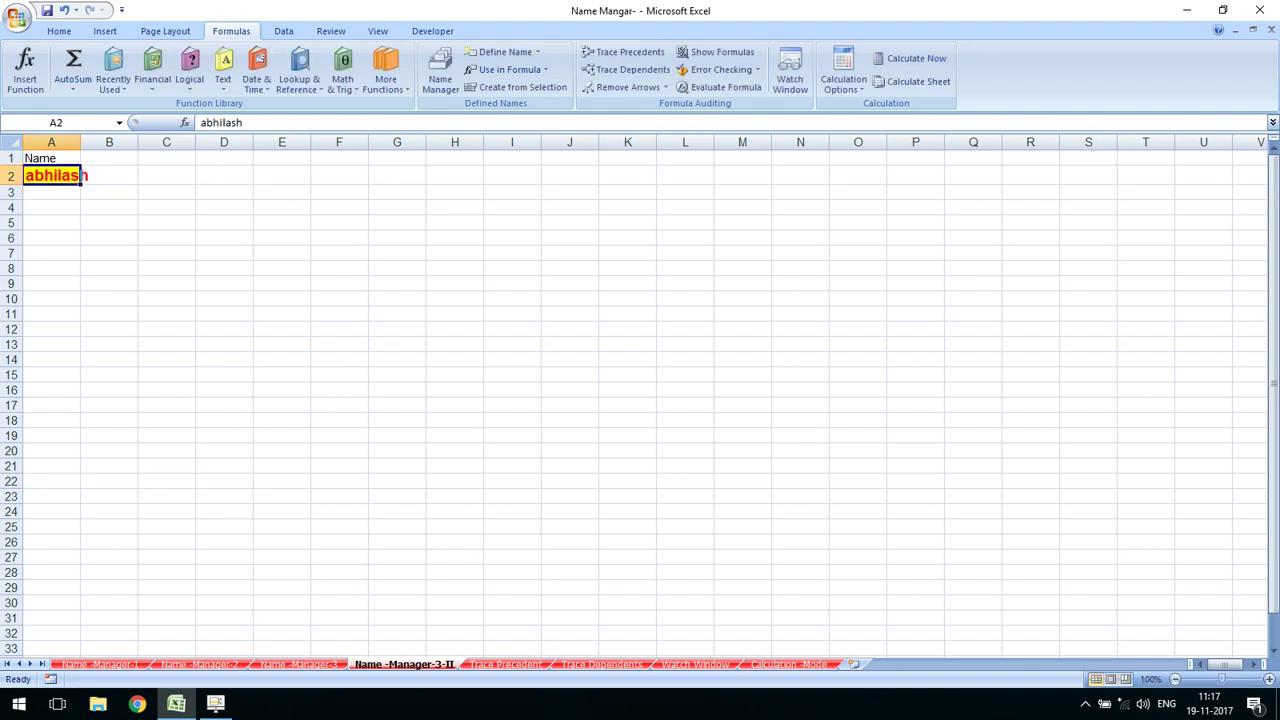
# - AutoFit column A and remove the extra 'new' text appended to A2
pyautogui.press('F2')
pyautogui.write('n')
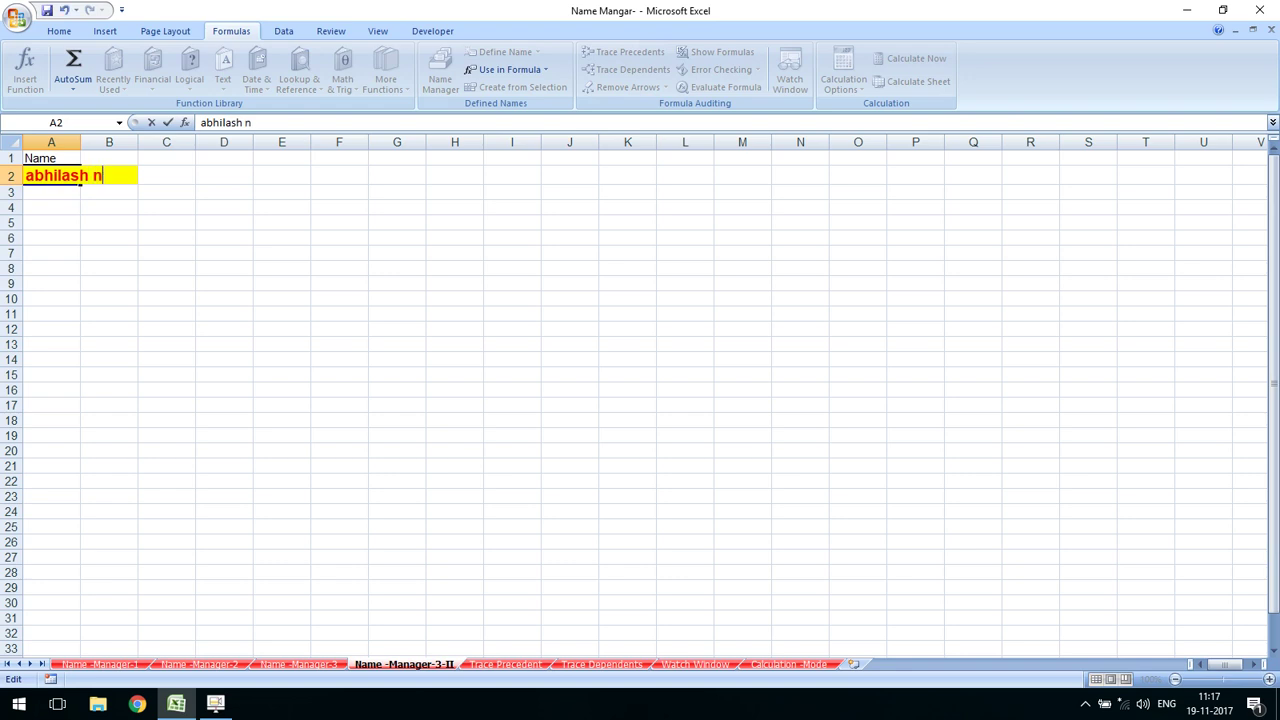
pyautogui.write('ew')
pyautogui.press('Return')
pyautogui.press('Up')
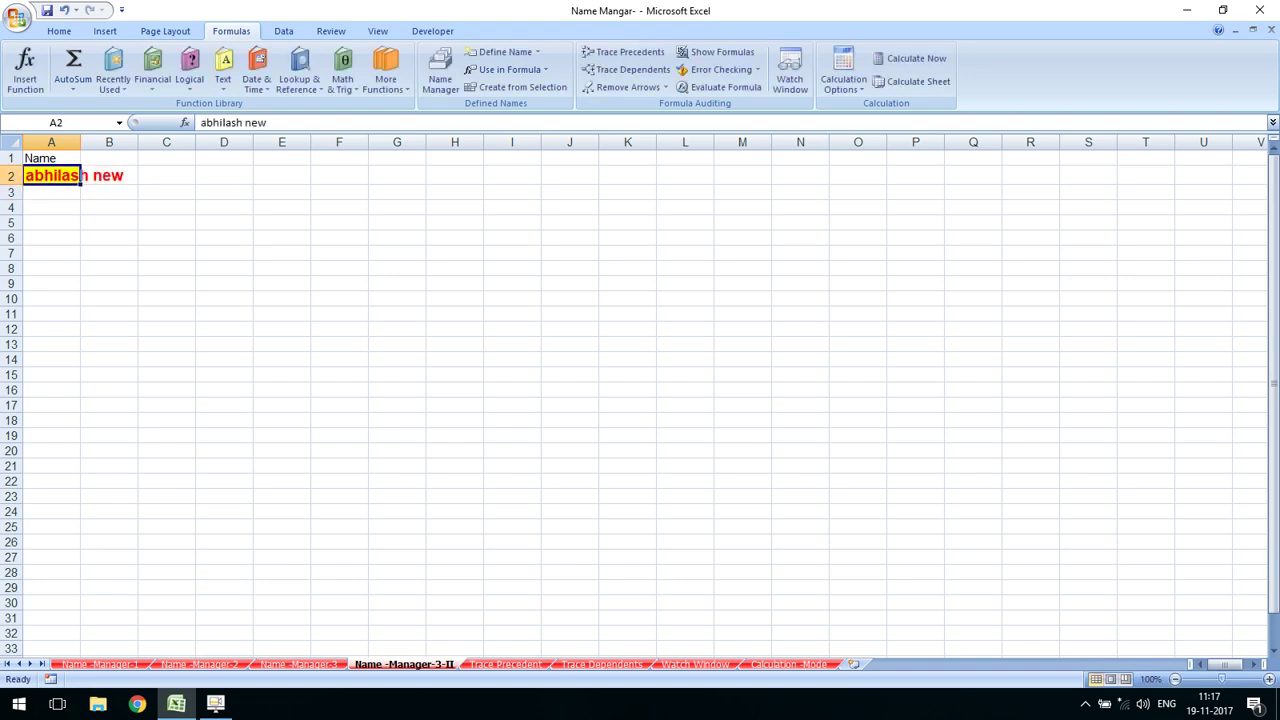
pyautogui.hotkey('alt', 'h')
pyautogui.press('o')
pyautogui.press('i')
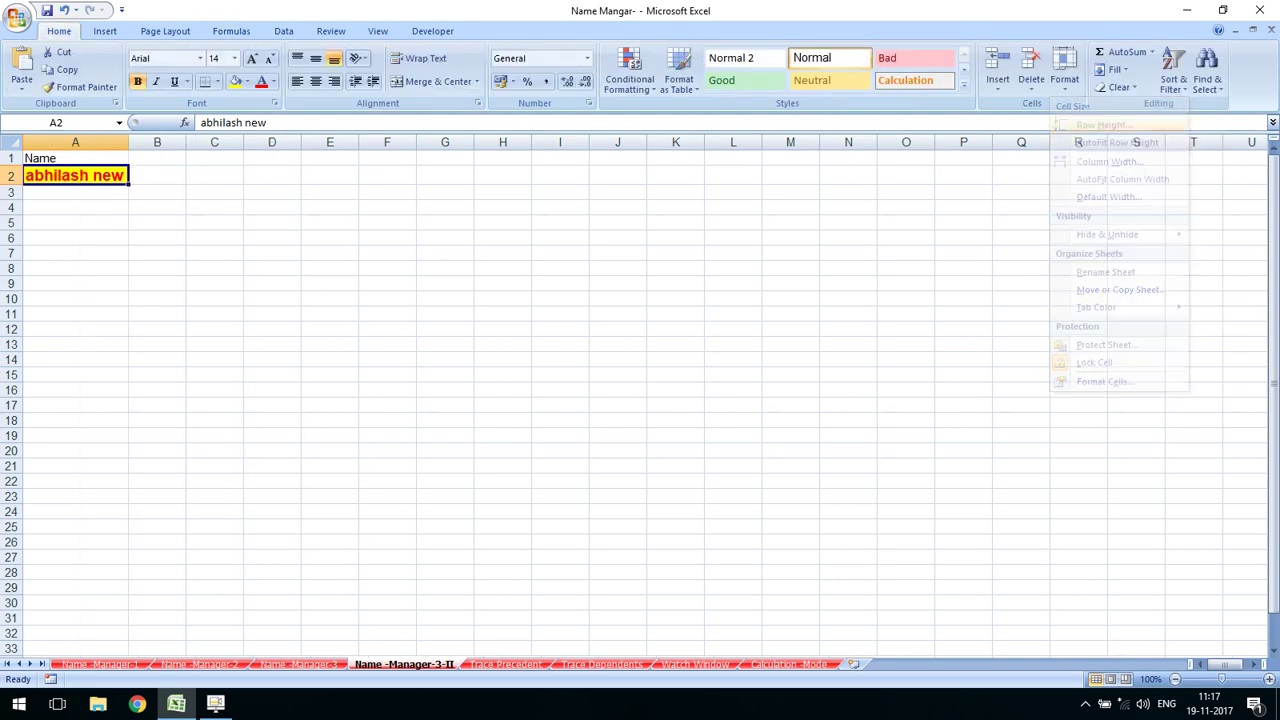
pyautogui.press('F2')
pyautogui.press('BackSpace')
pyautogui.press('BackSpace')
pyautogui.press('BackSpace')
pyautogui.press('BackSpace')
pyautogui.press('Return')
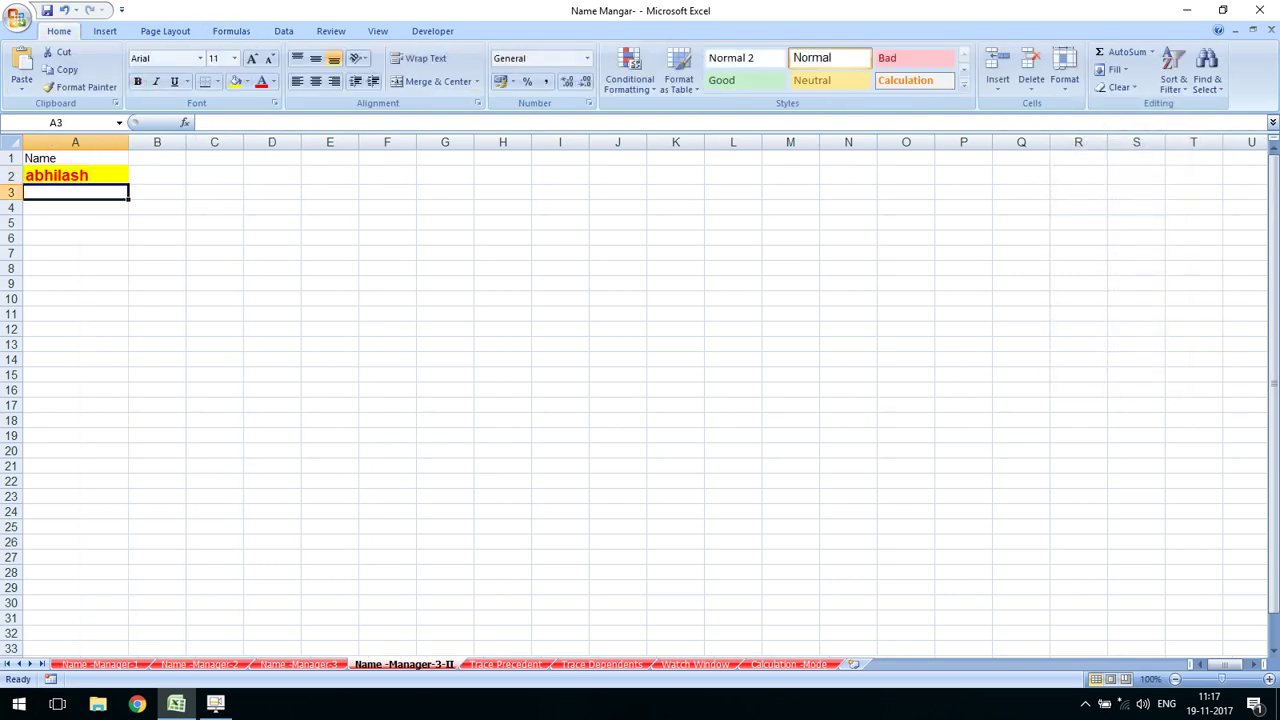
pyautogui.press('Up')
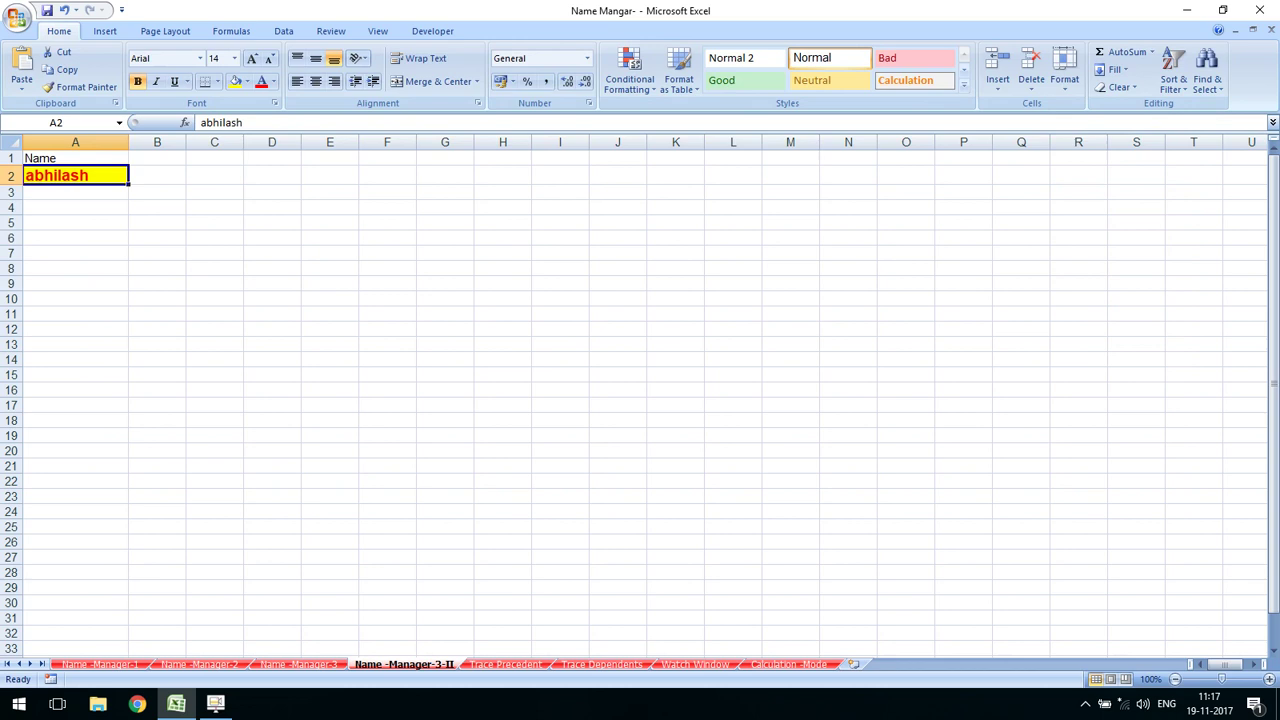
# - Clear the conditional formatting rules from cell A2 using Clear Rules from Selected Cells
pyautogui.click(629, 75)
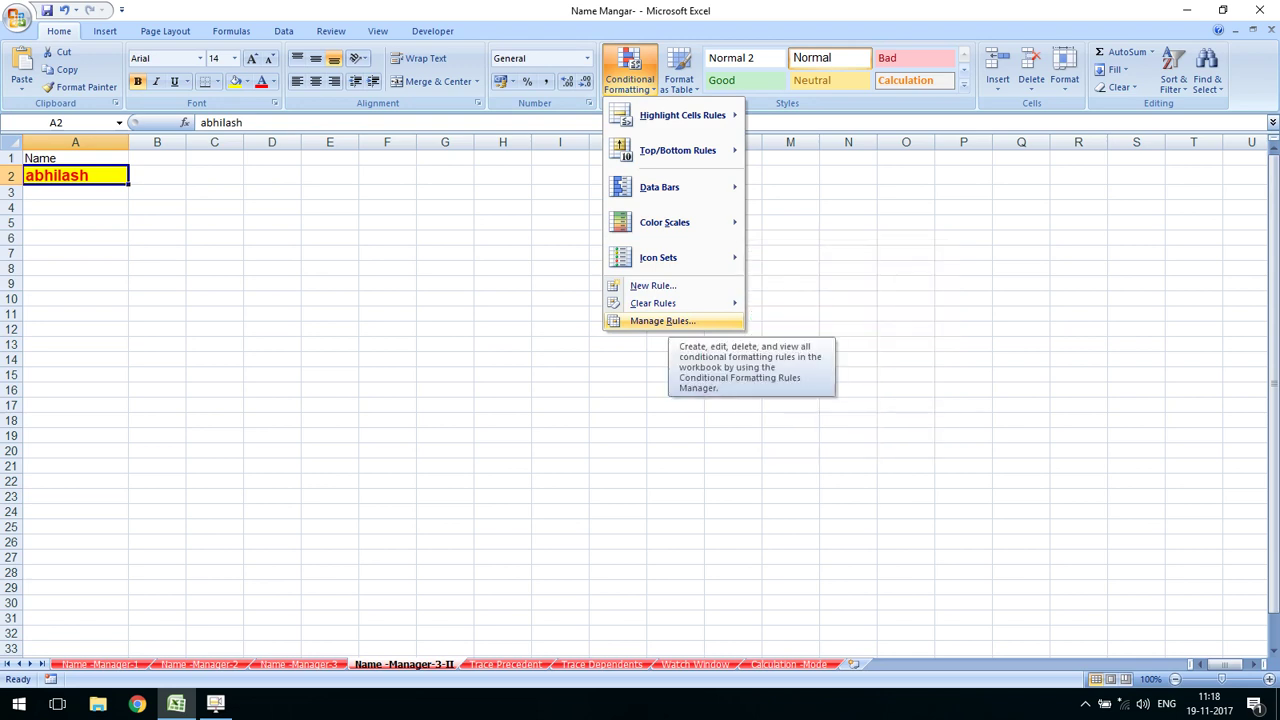
pyautogui.moveTo(653, 303)
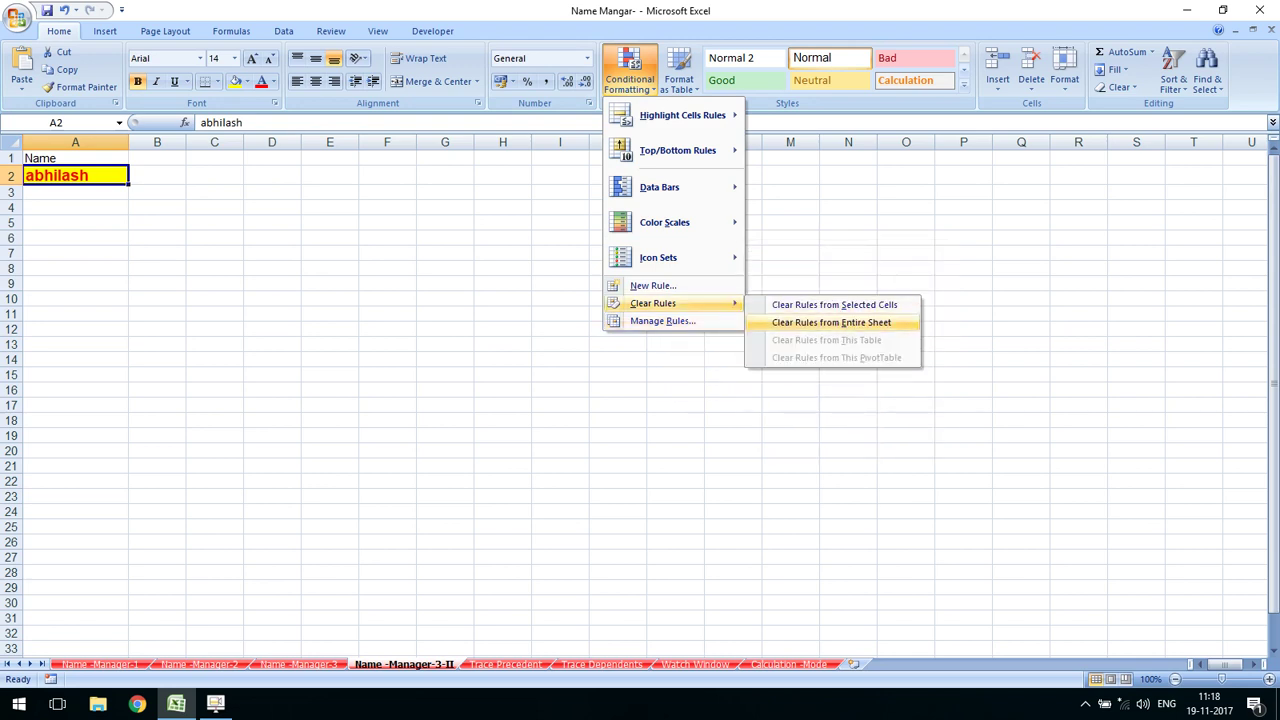
pyautogui.click(831, 322)
pyautogui.click(629, 75)
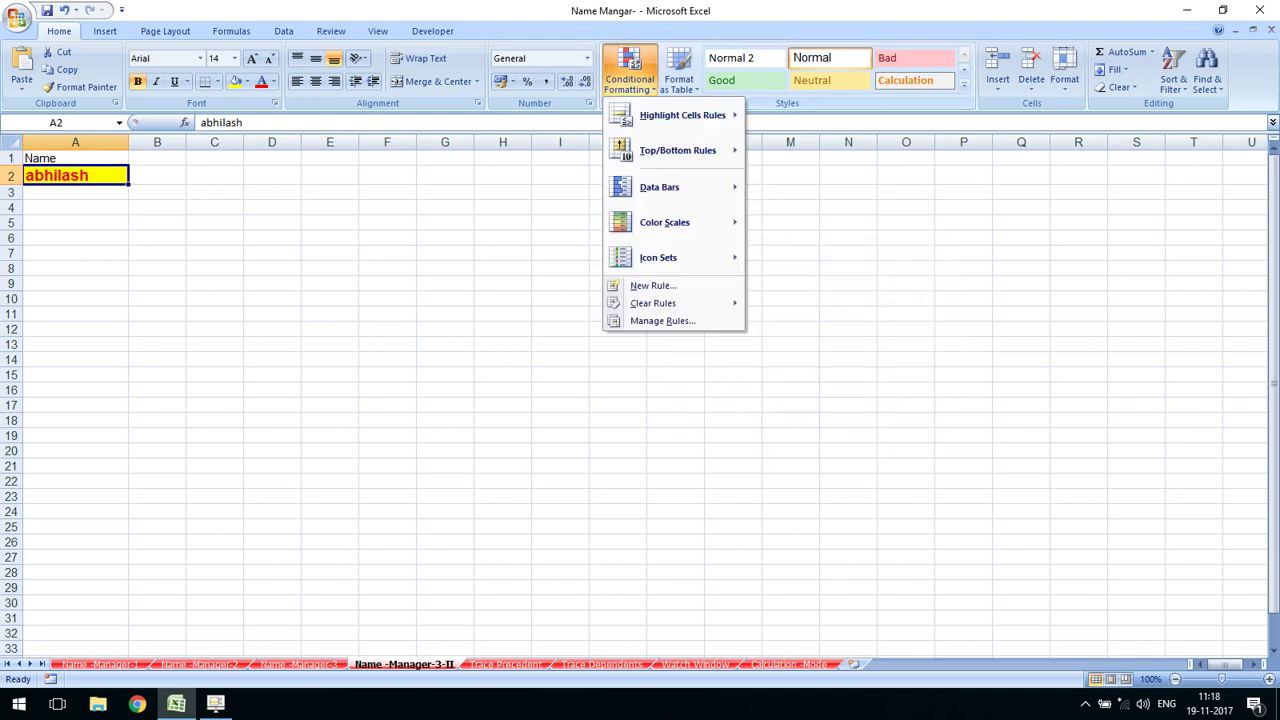
pyautogui.moveTo(660, 303)
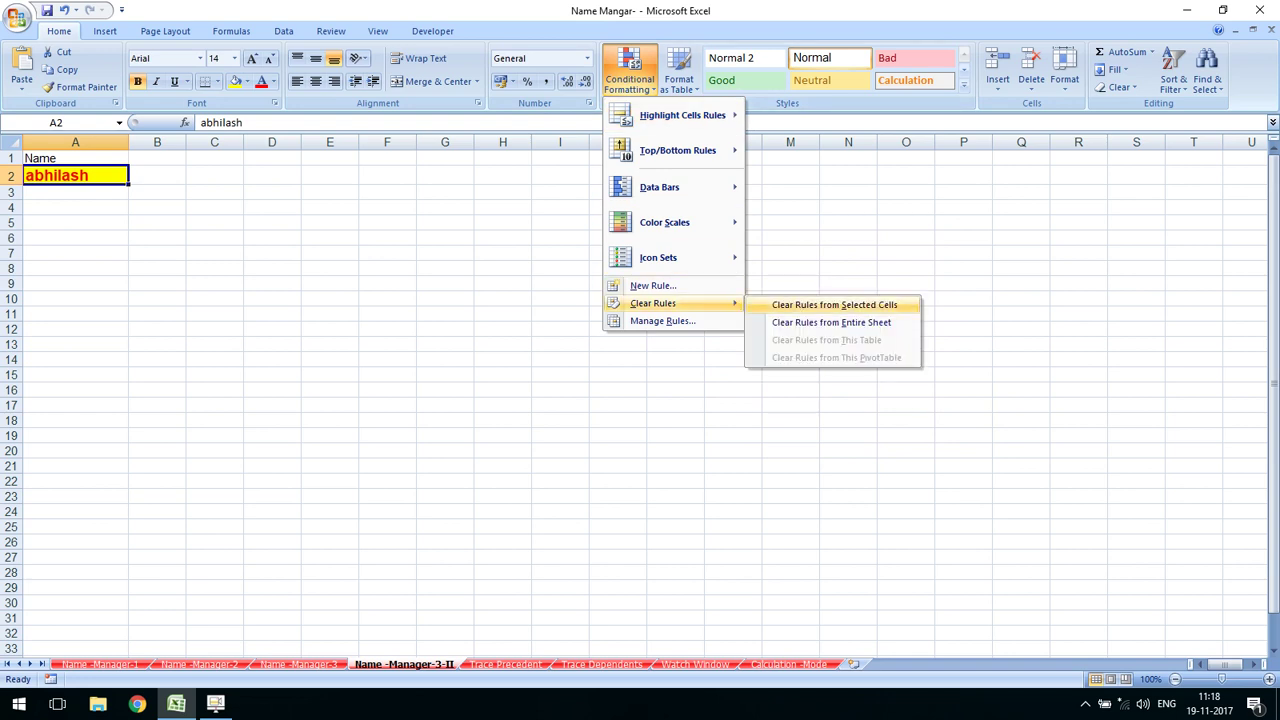
pyautogui.click(834, 304)
pyautogui.click(387, 237)
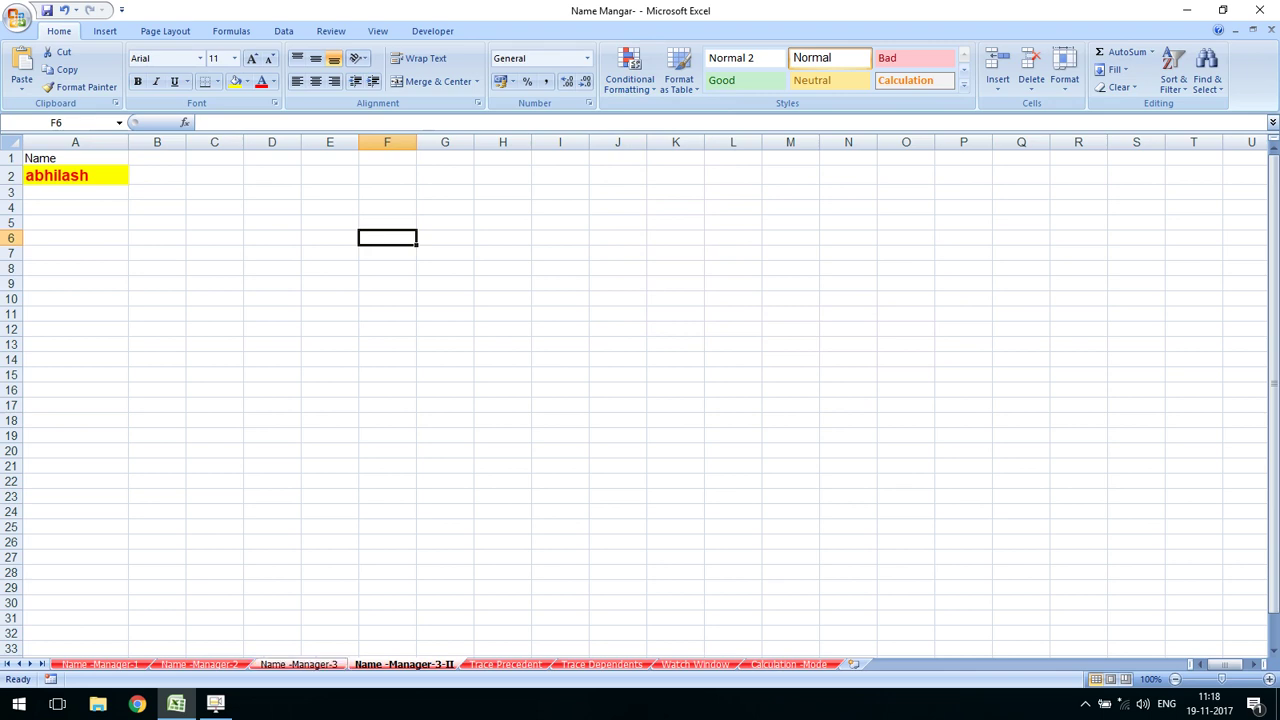
# - Enter =COUNTIF('Name -Manager-3'!A:A, A2) in B2 of Name -Manager-3-II
pyautogui.click(298, 664)
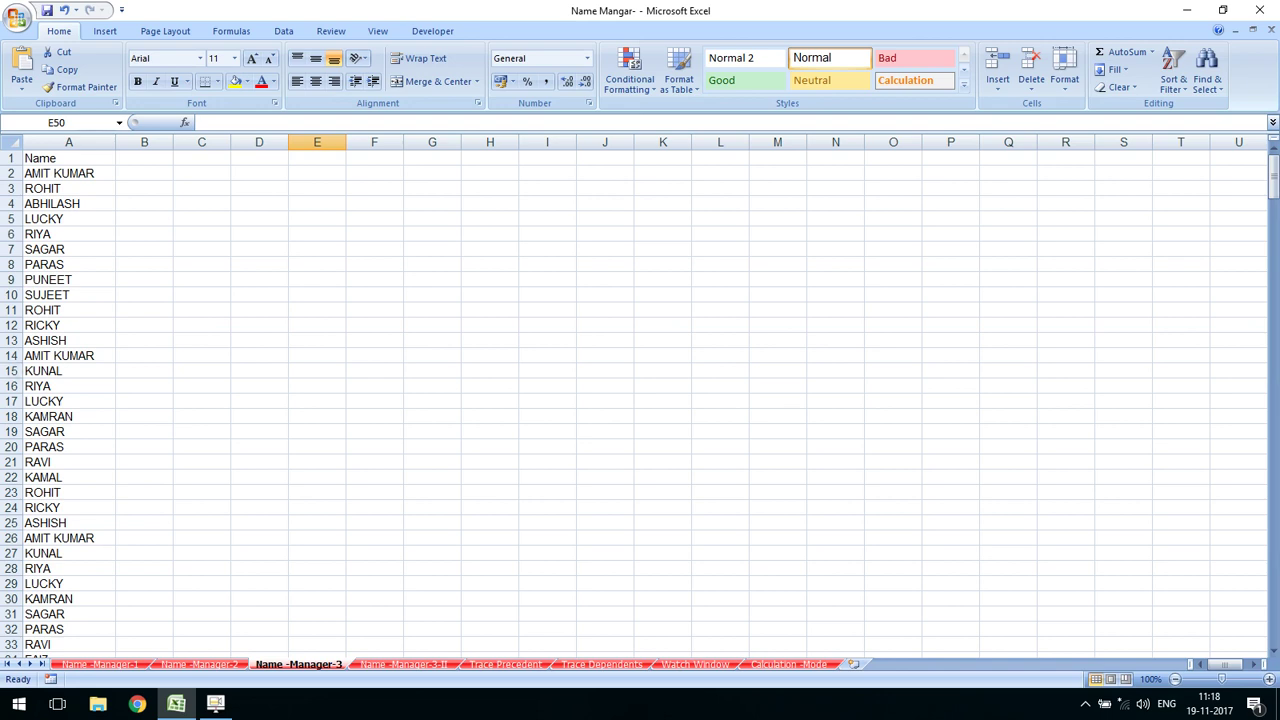
pyautogui.hotkey('ctrl', 'pagedown')
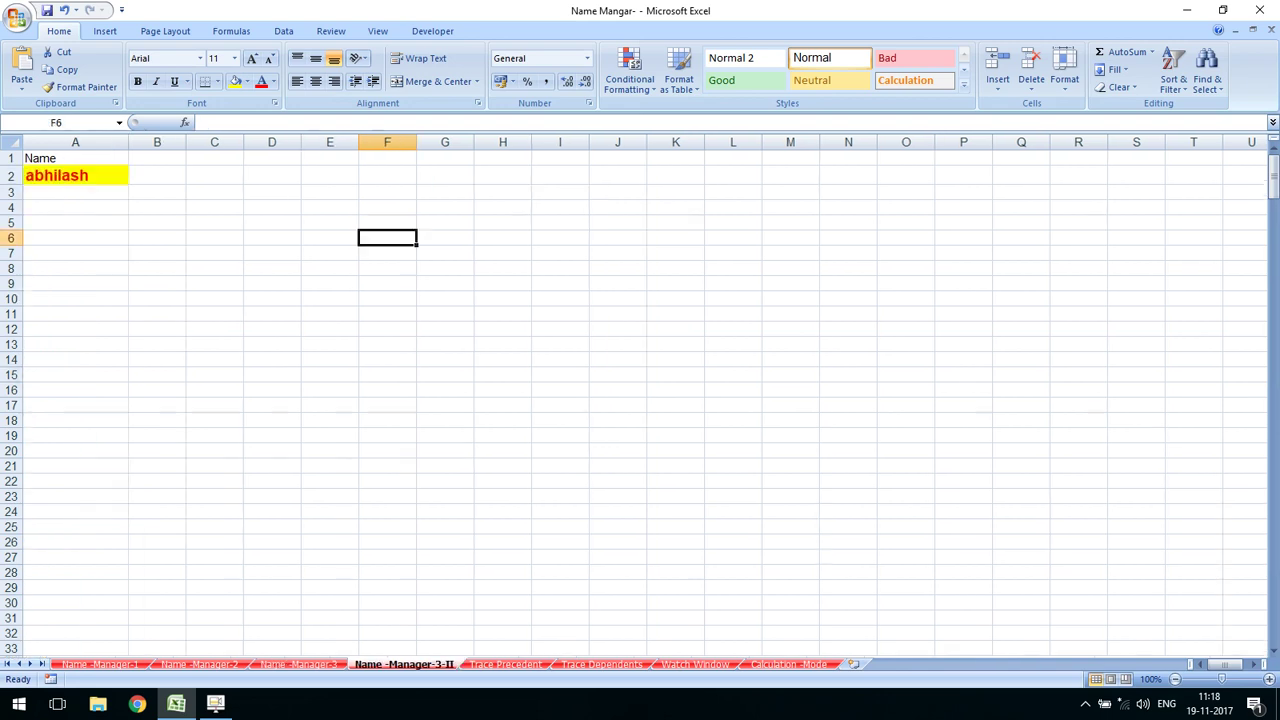
pyautogui.click(157, 175)
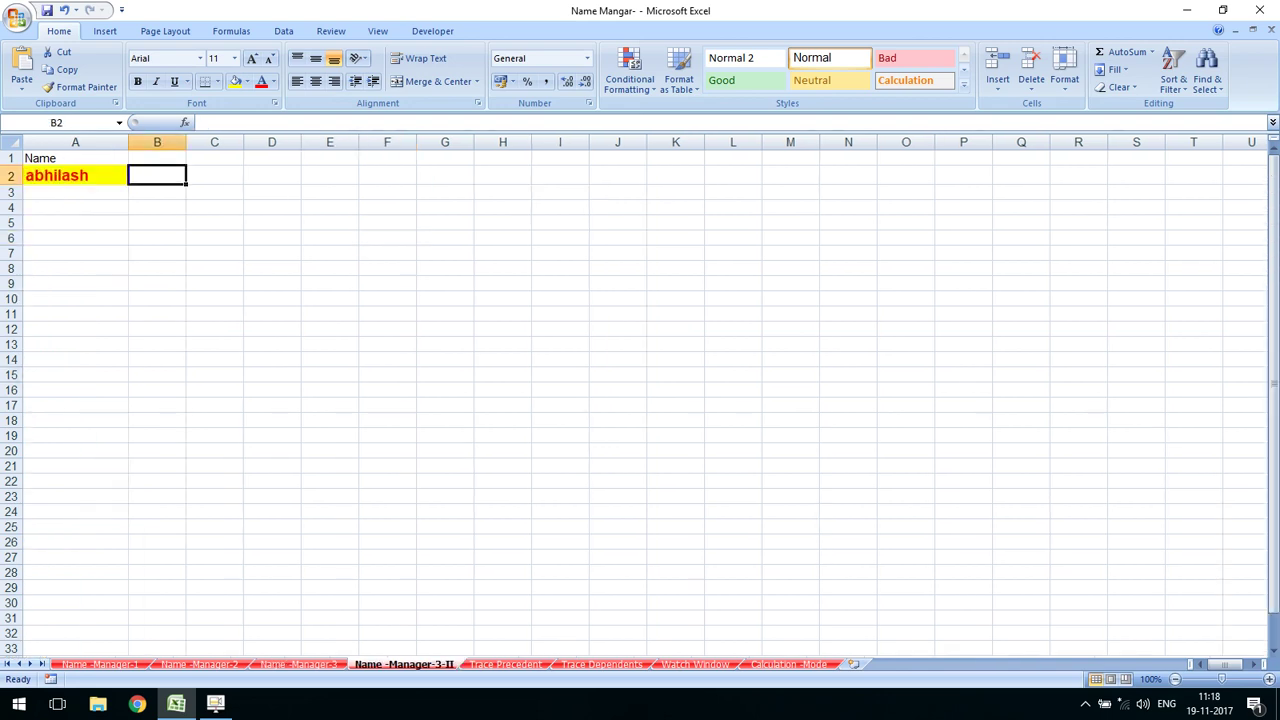
pyautogui.write('=cou')
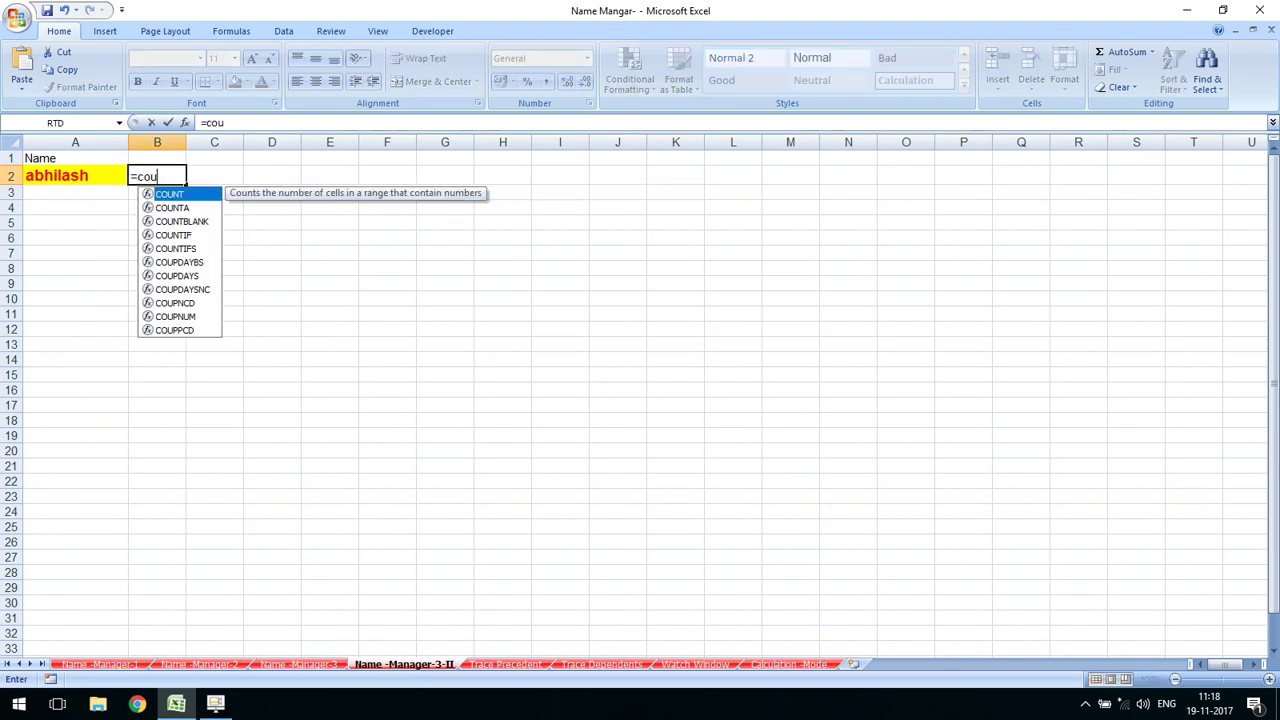
pyautogui.write('ntif')
pyautogui.press('Tab')
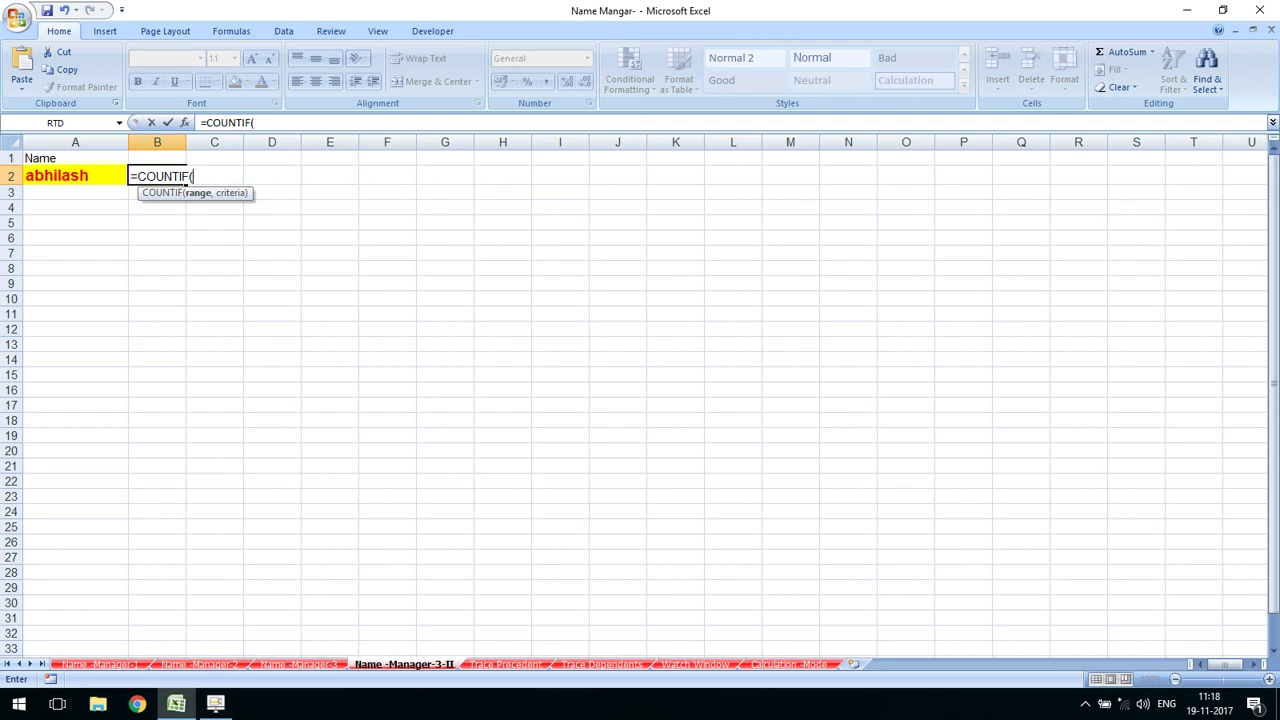
pyautogui.click(298, 664)
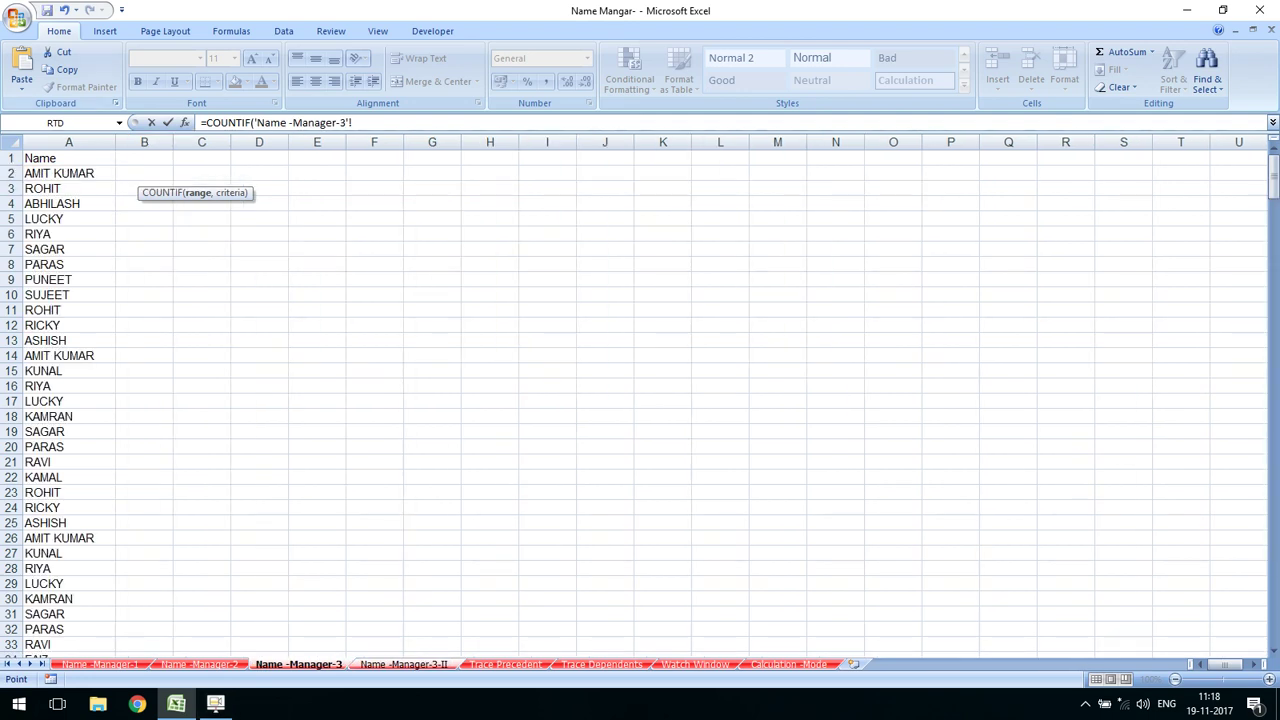
pyautogui.click(69, 142)
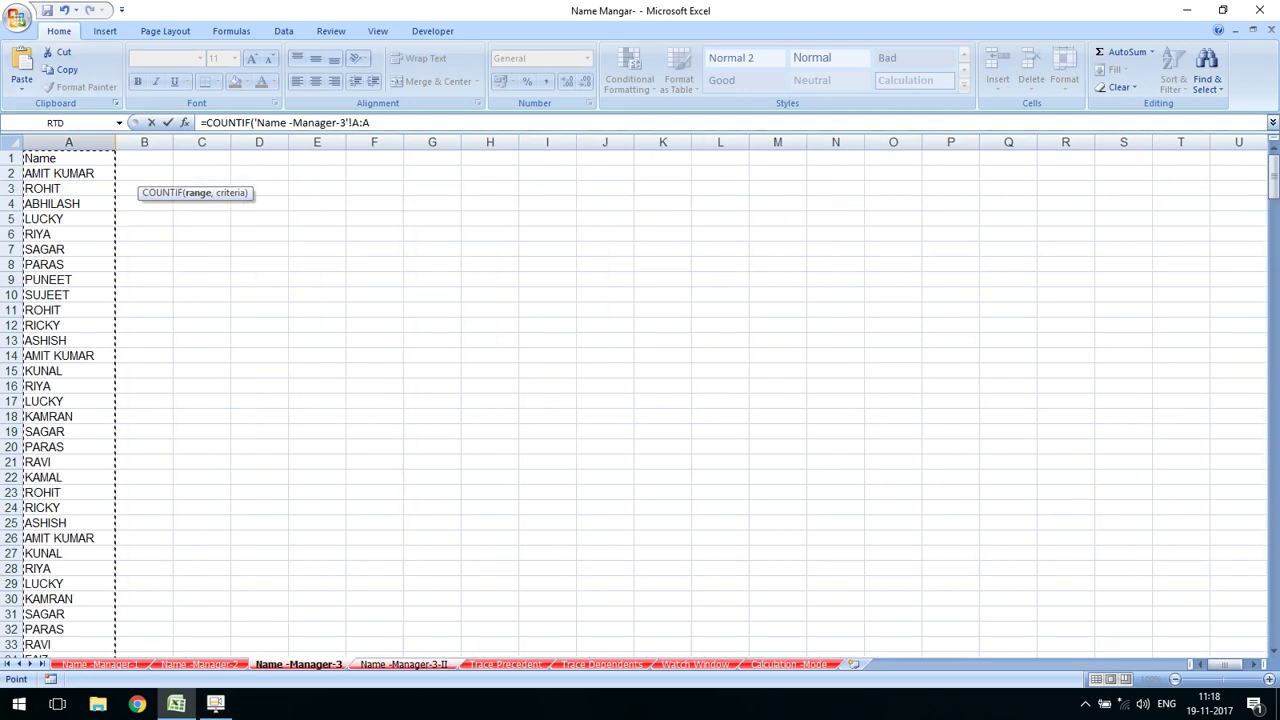
pyautogui.write(',')
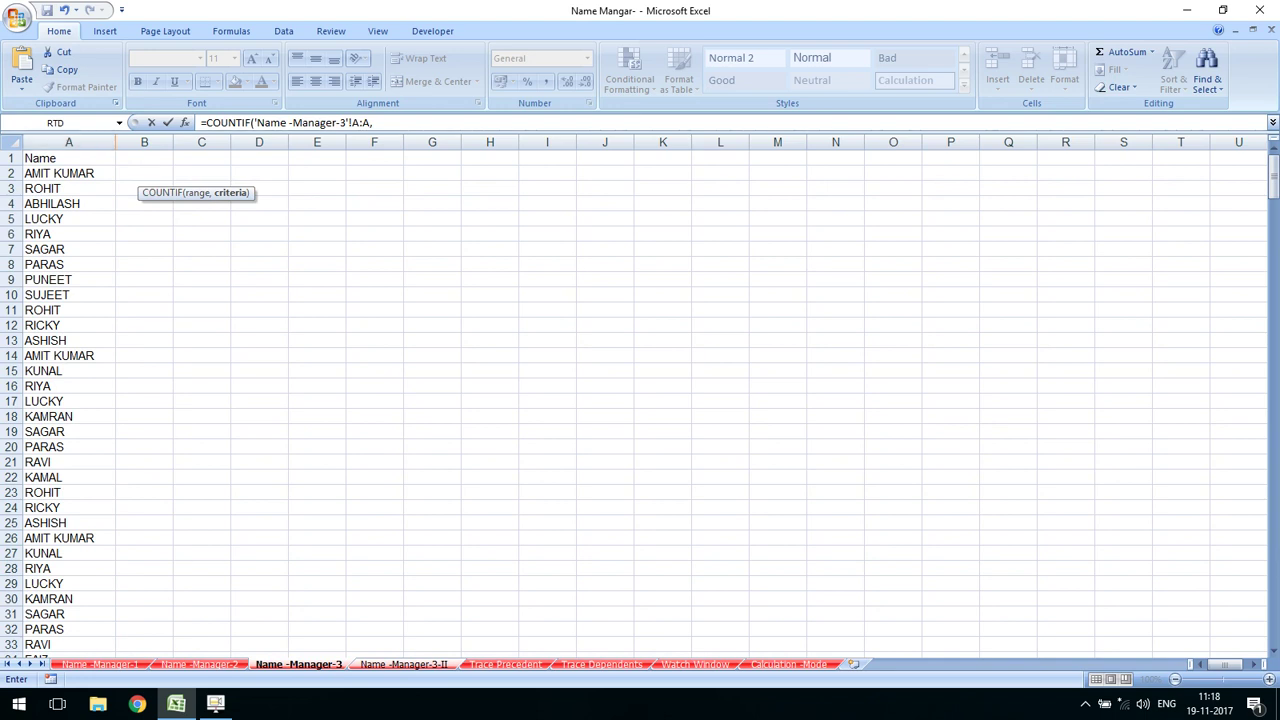
pyautogui.hotkey('ctrl', 'pagedown')
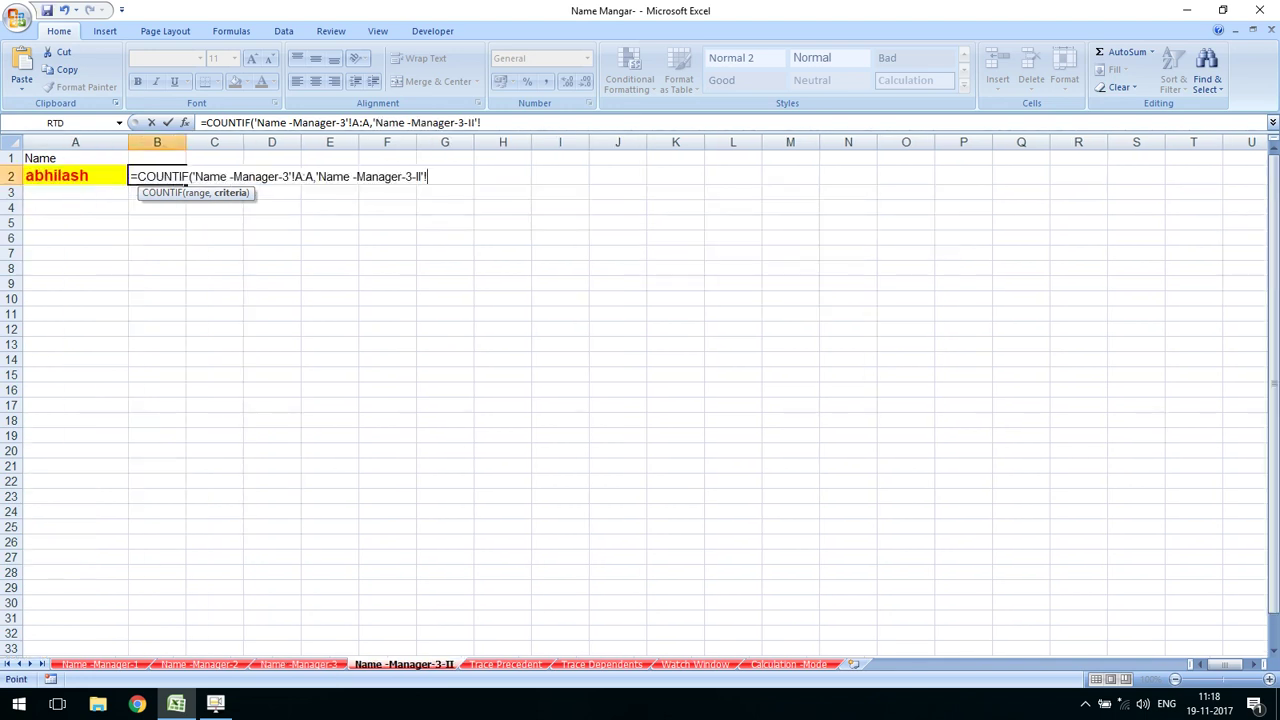
pyautogui.click(75, 176)
pyautogui.press('Return')
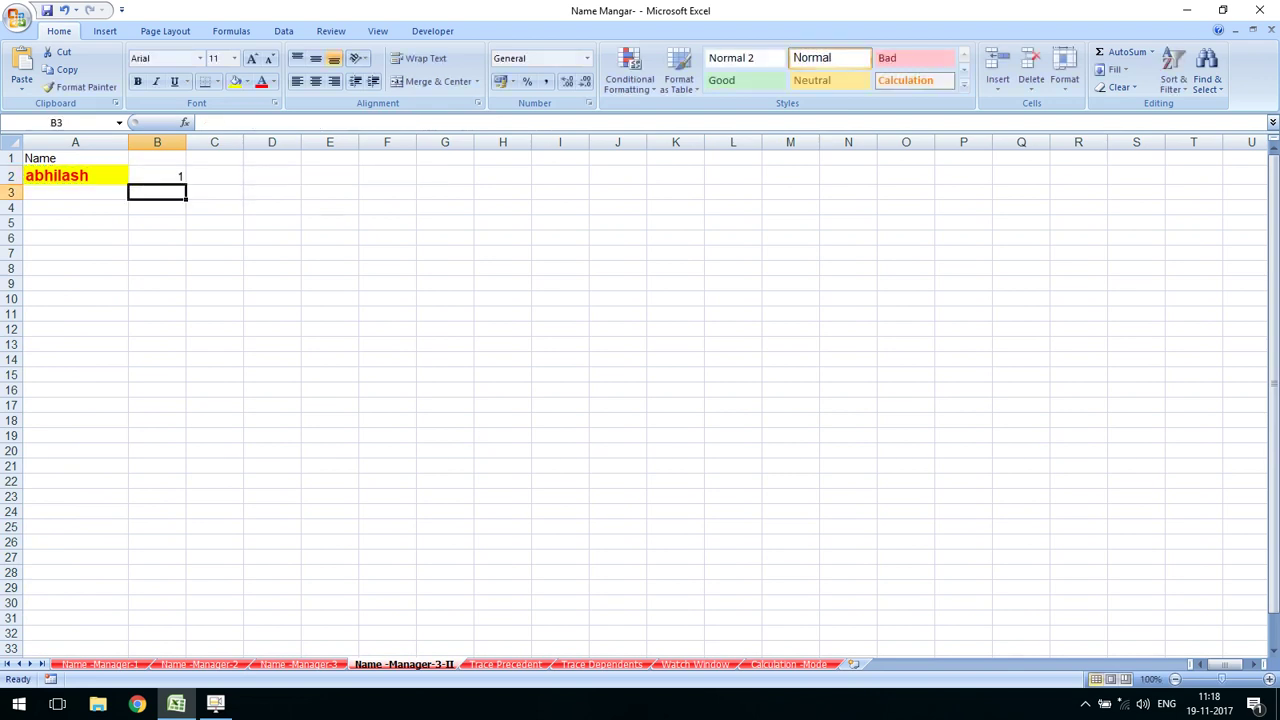
# - Re-check and recommit B2's COUNTIF formula several times, leaving it showing 1
pyautogui.press('Up')
pyautogui.press('F2')
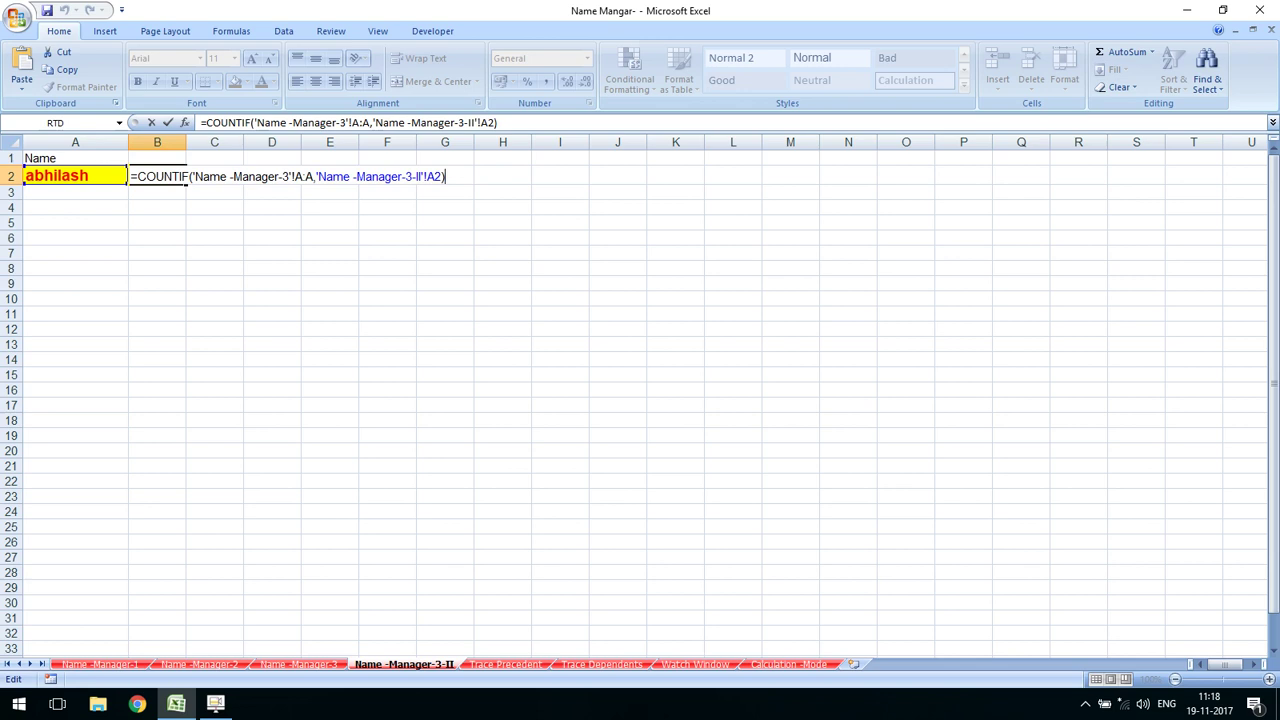
pyautogui.press('F2')
pyautogui.press('Return')
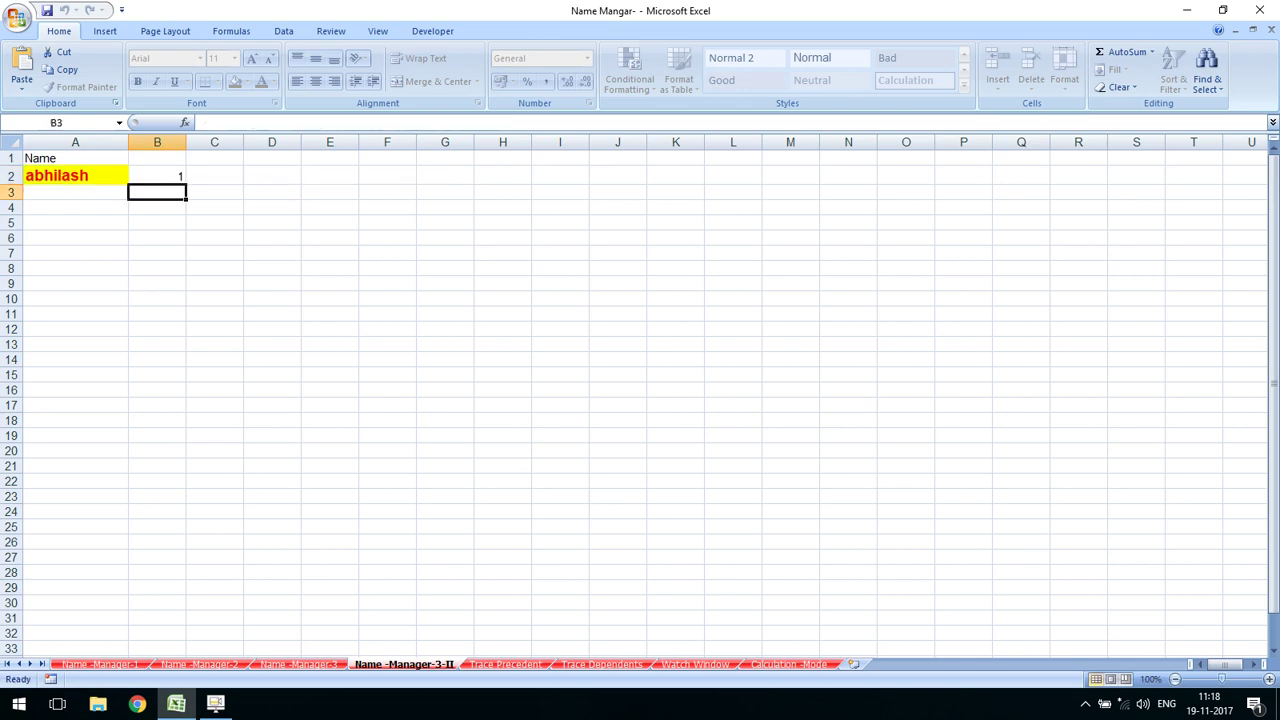
pyautogui.press('Up')
pyautogui.press('F2')
pyautogui.press('Return')
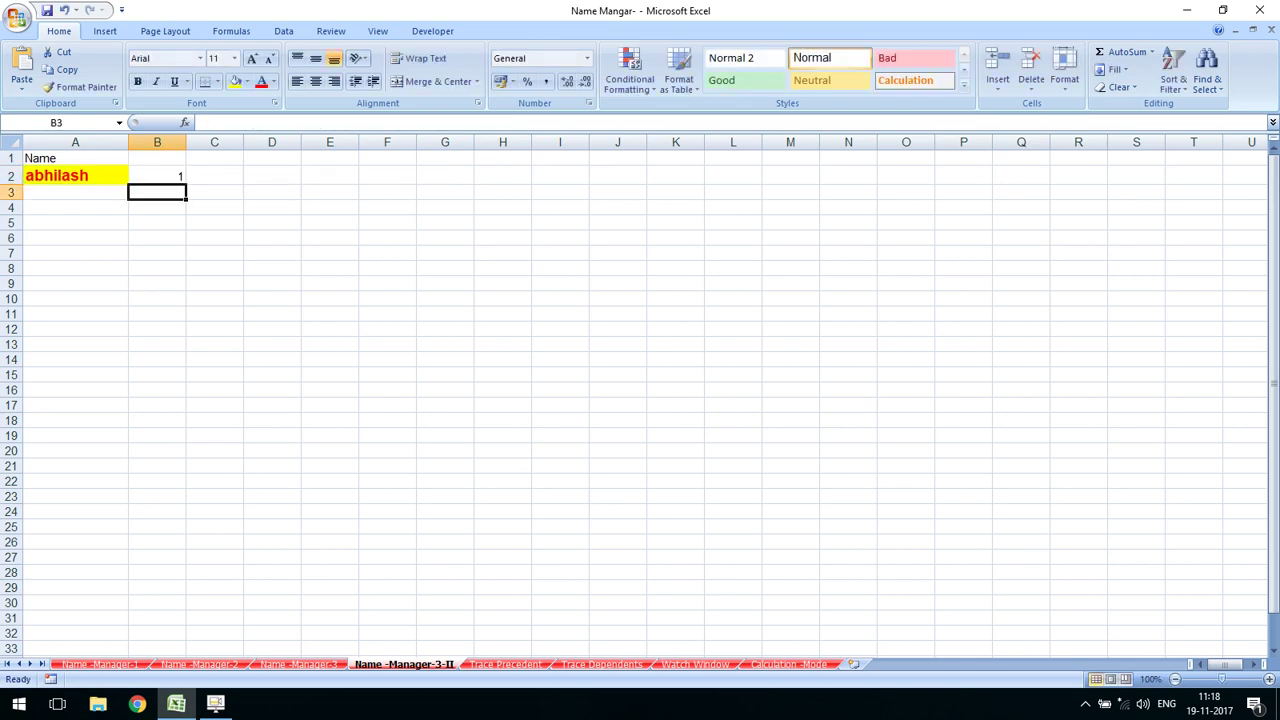
pyautogui.press('Up')
pyautogui.press('F2')
pyautogui.press('Return')
pyautogui.press('Up')
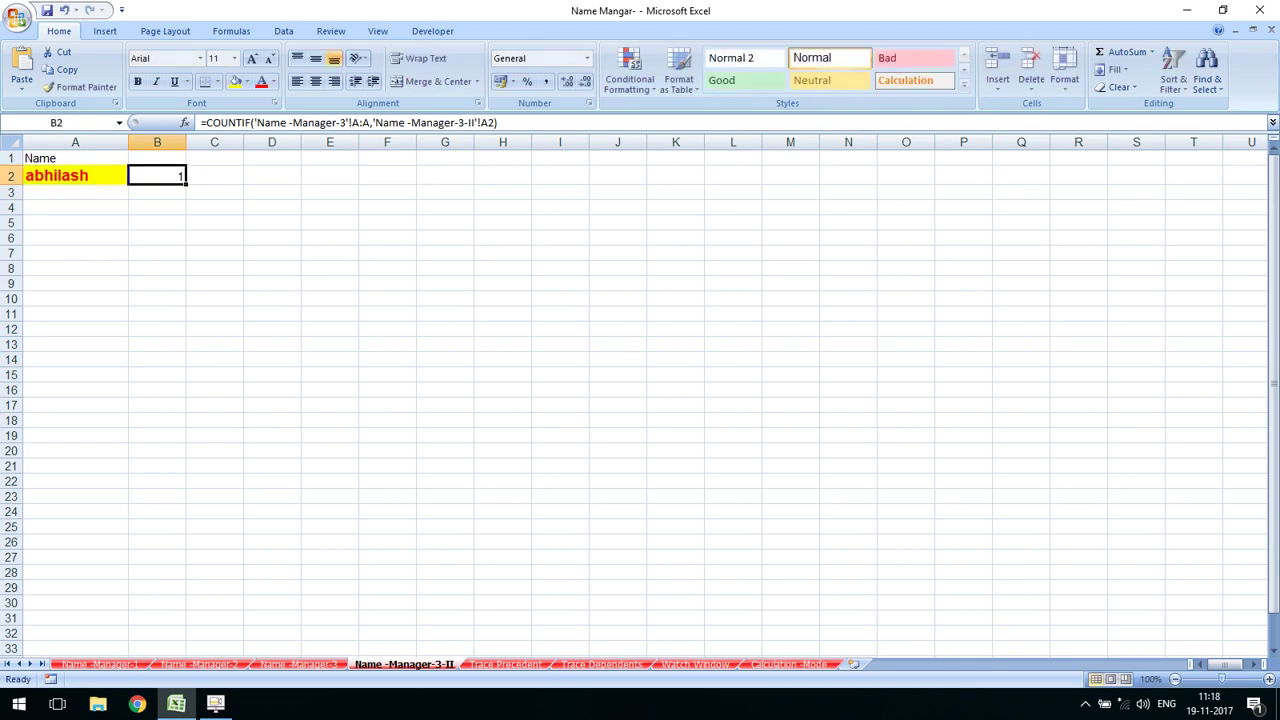
pyautogui.press('F2')
pyautogui.press('Return')
pyautogui.press('Up')
# - Retype B2's formula as =COUNTIF('Name -Manager-3'!A:A,'Name -Manager-3-II'!A2)
pyautogui.write('=countif')
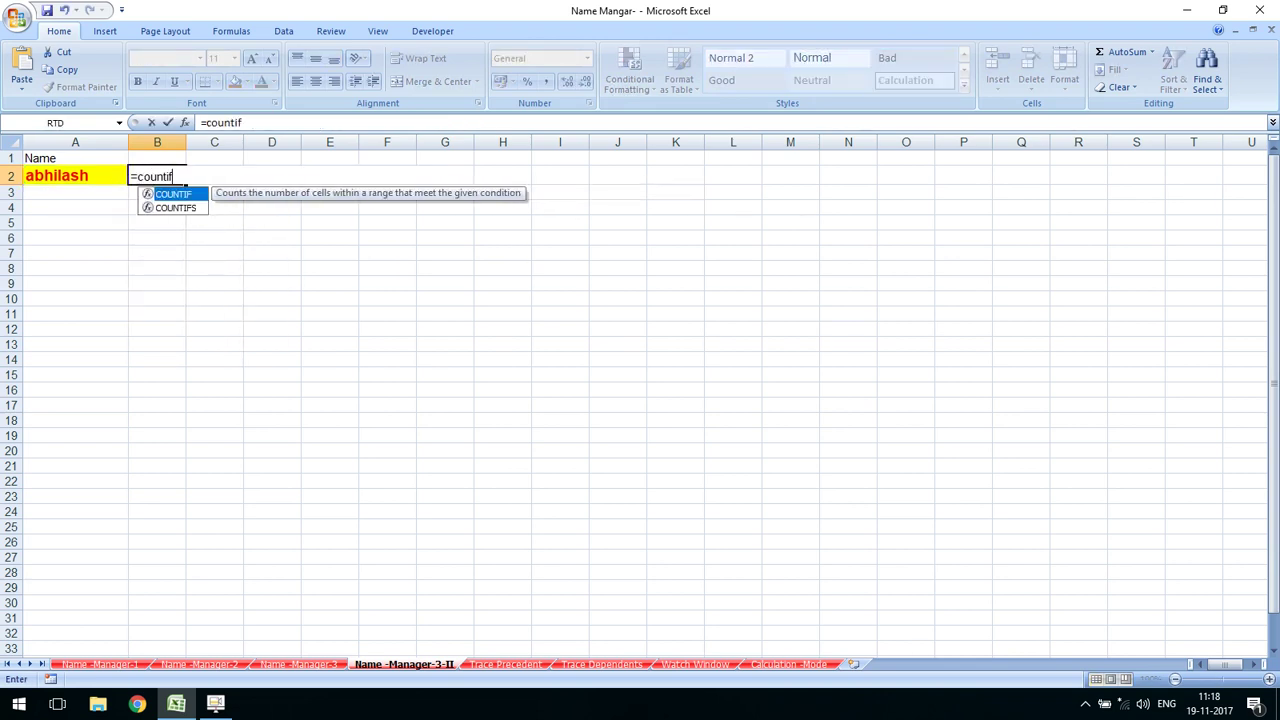
pyautogui.press('Tab')
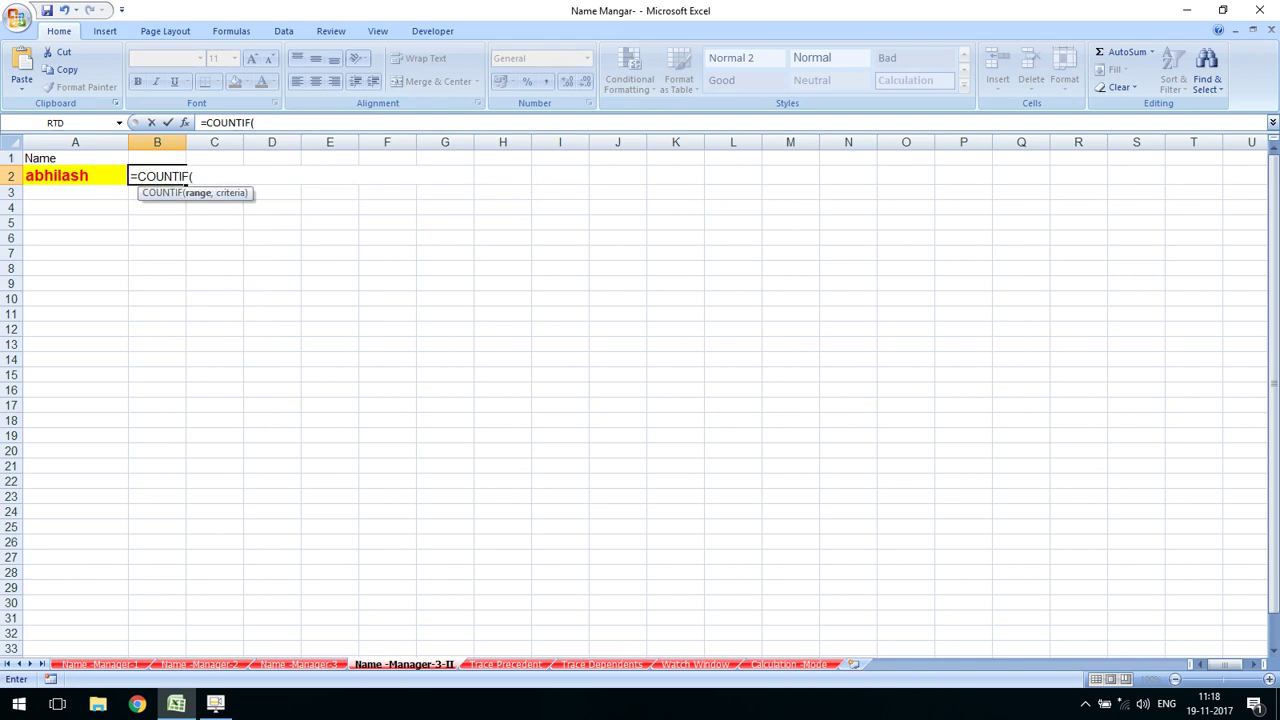
pyautogui.click(298, 664)
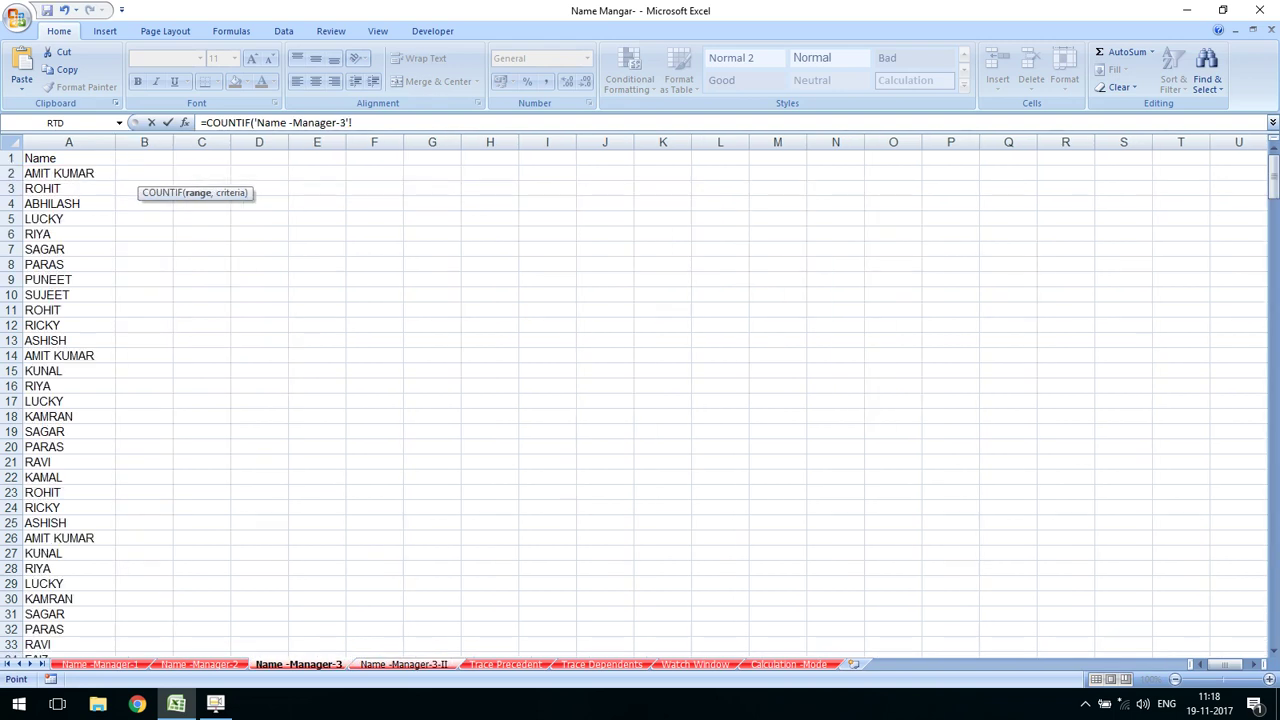
pyautogui.click(69, 142)
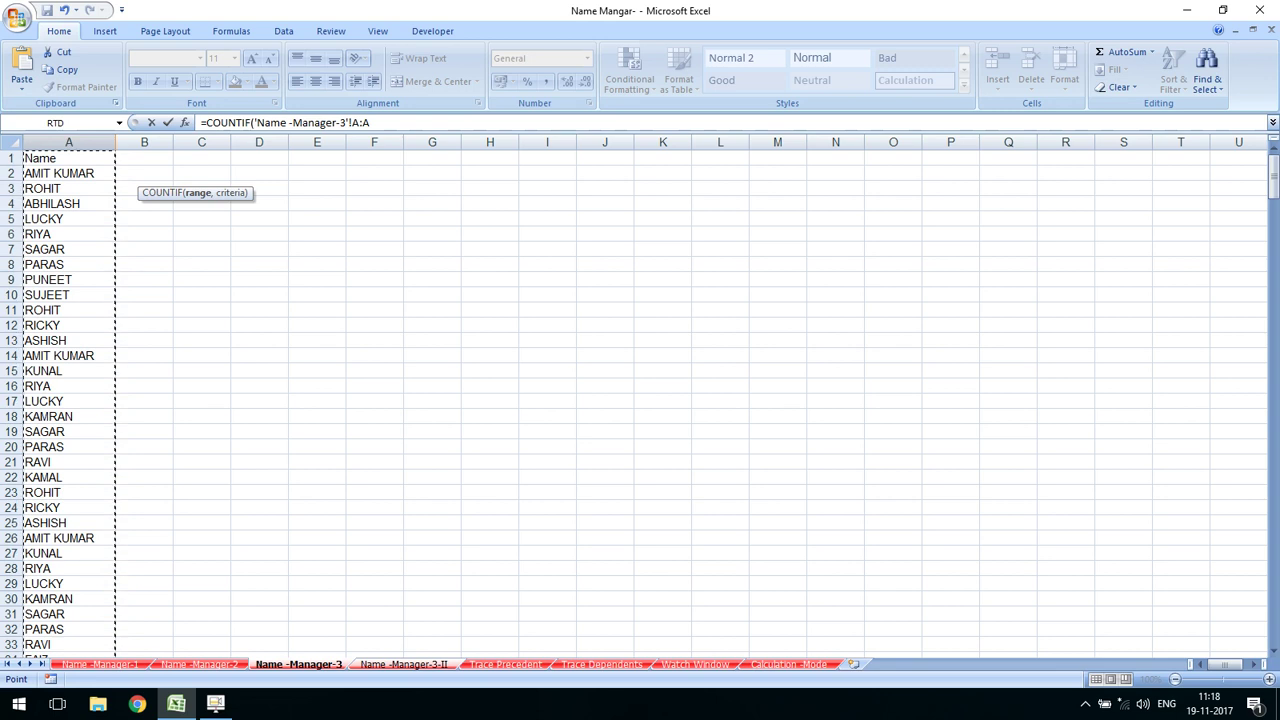
pyautogui.write(',')
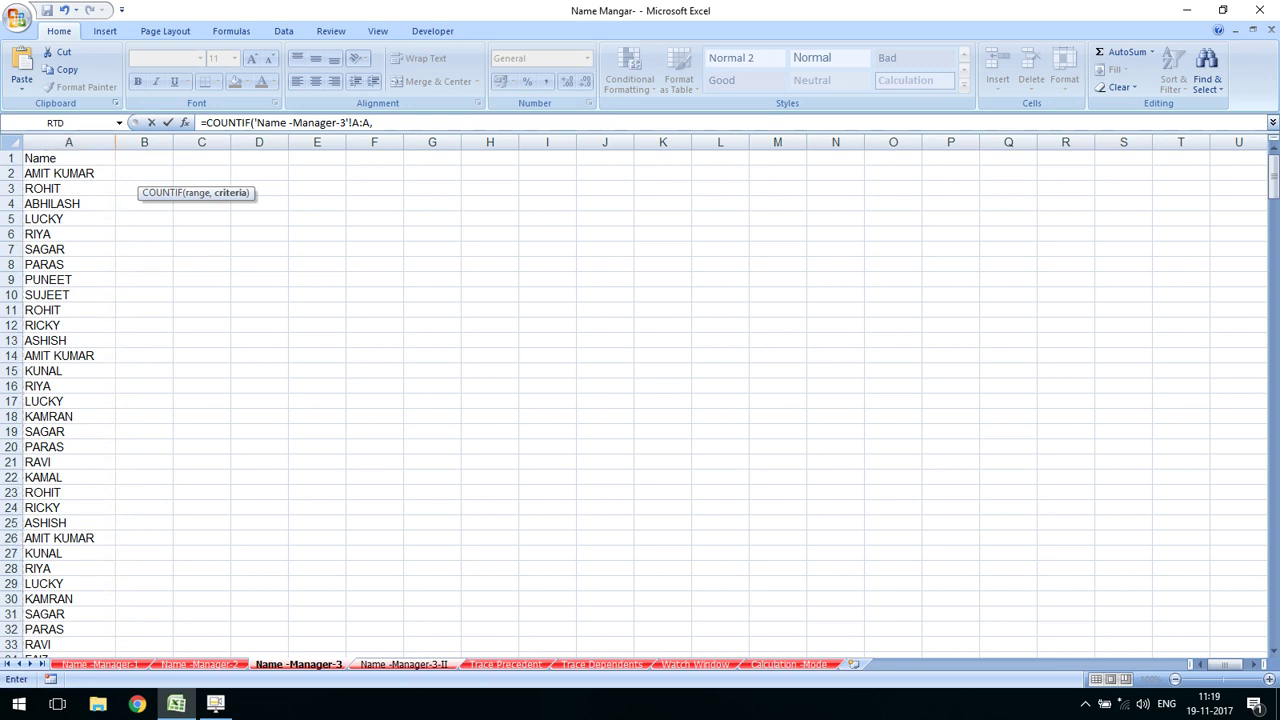
pyautogui.hotkey('ctrl', 'pagedown')
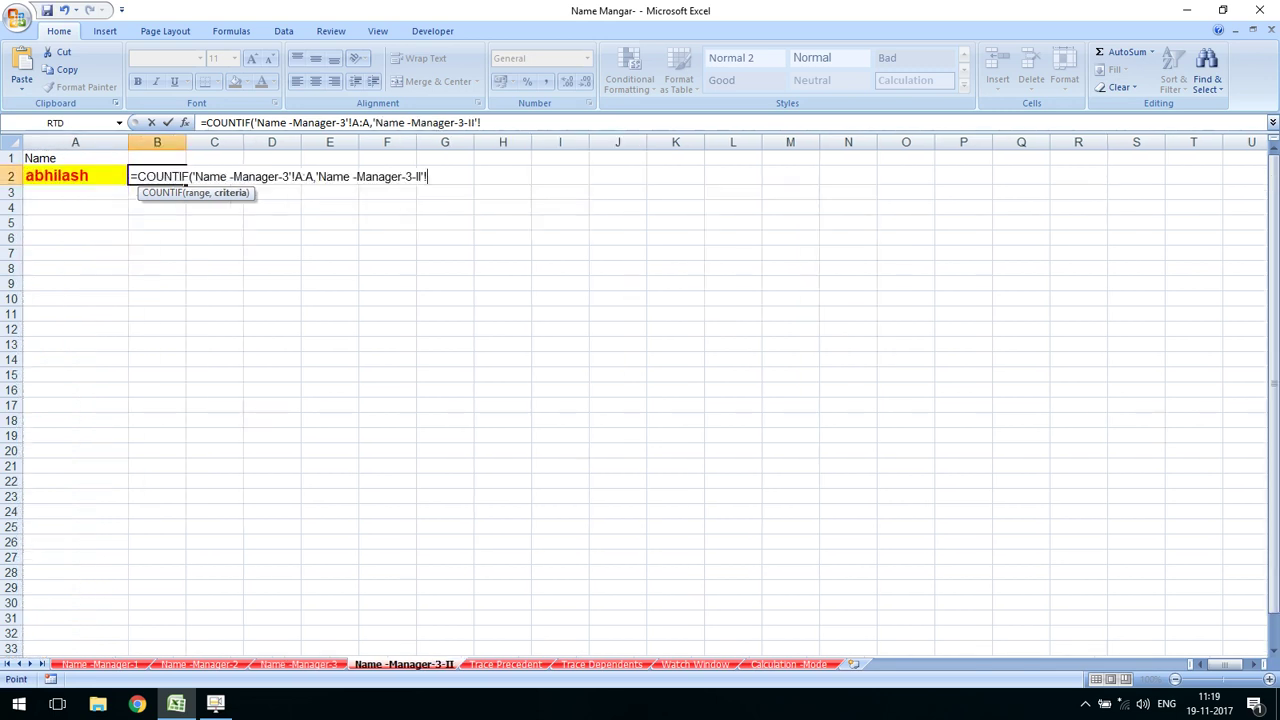
pyautogui.click(75, 175)
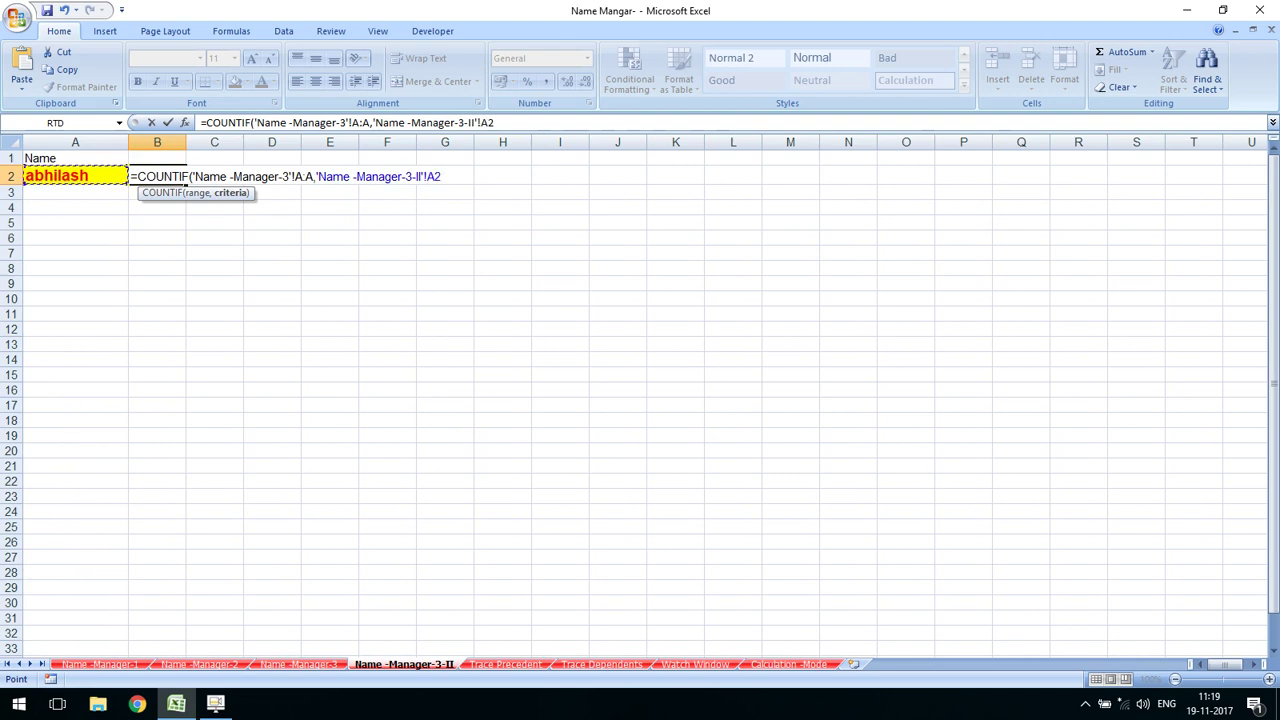
pyautogui.press('Return')
# - Check B2's formula, then switch to the Name -Manager-3 sheet
pyautogui.press('Up')
pyautogui.press('F2')
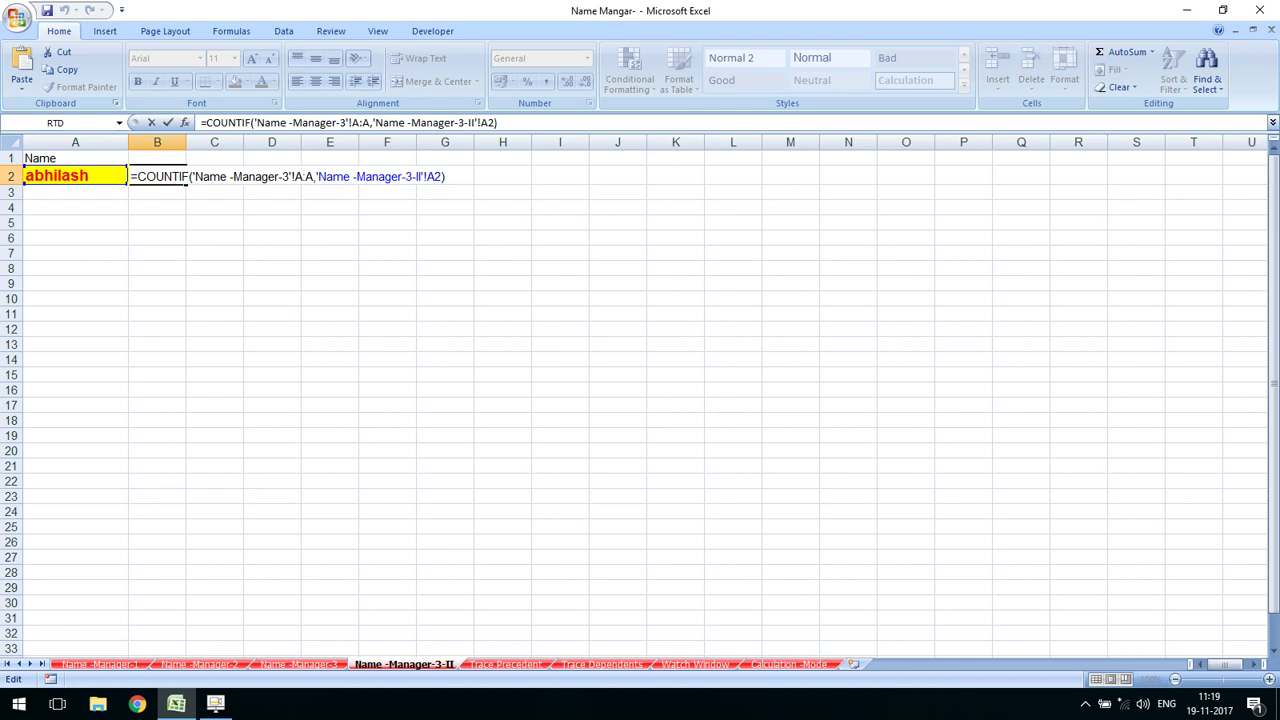
pyautogui.hotkey('ctrl', 'pageup')
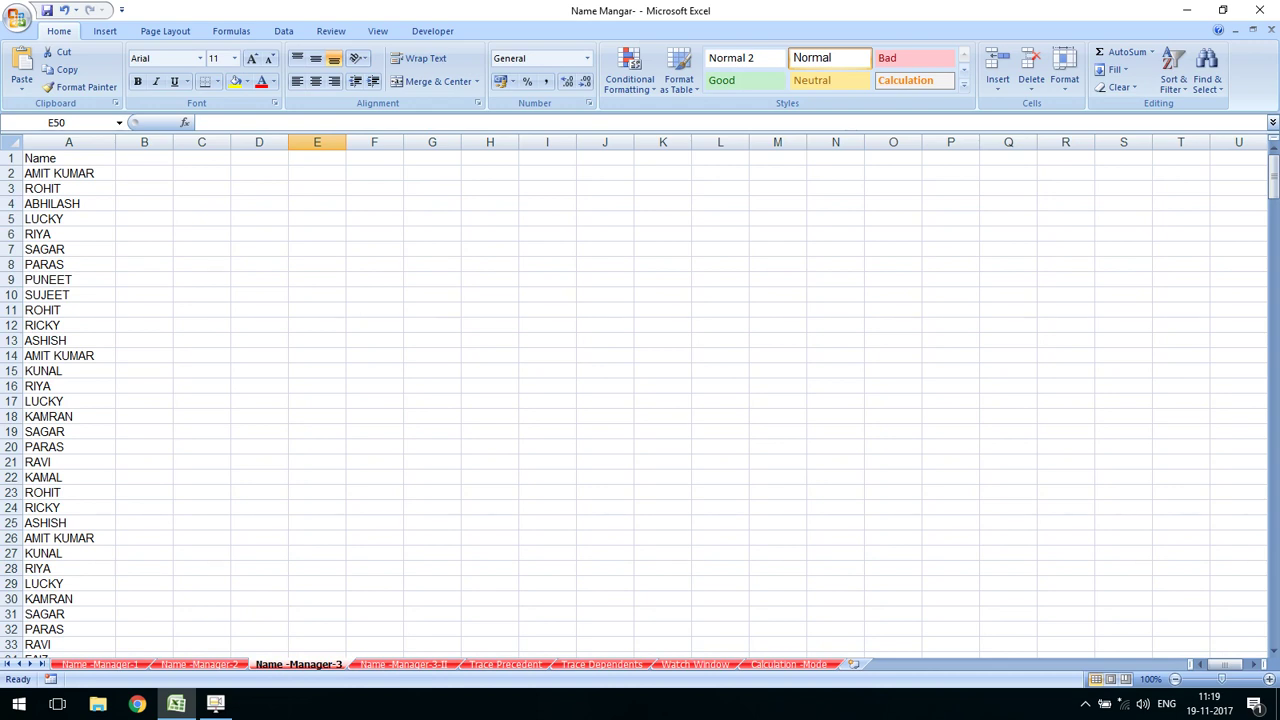
# - Replace the name in A26 of Name -Manager-3 with the A2 name, so B2 on Name -Manager-3-II counts 2
pyautogui.click(69, 538)
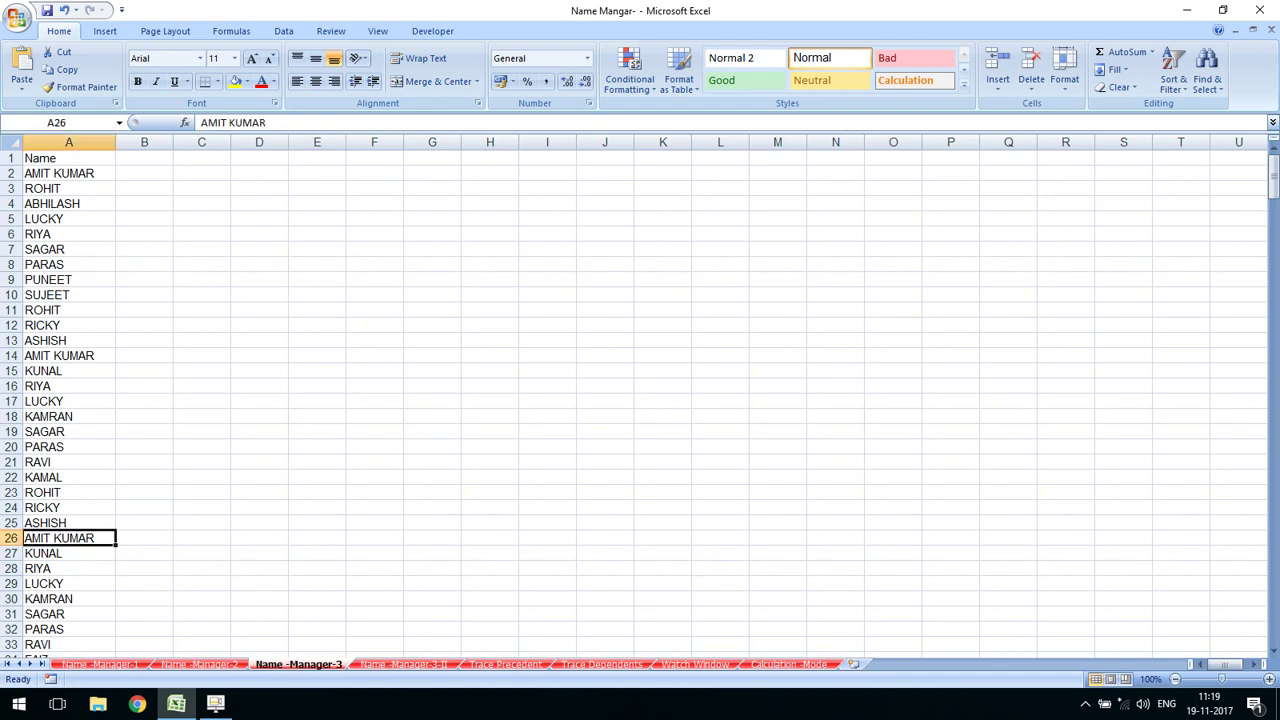
pyautogui.write('abhilash')
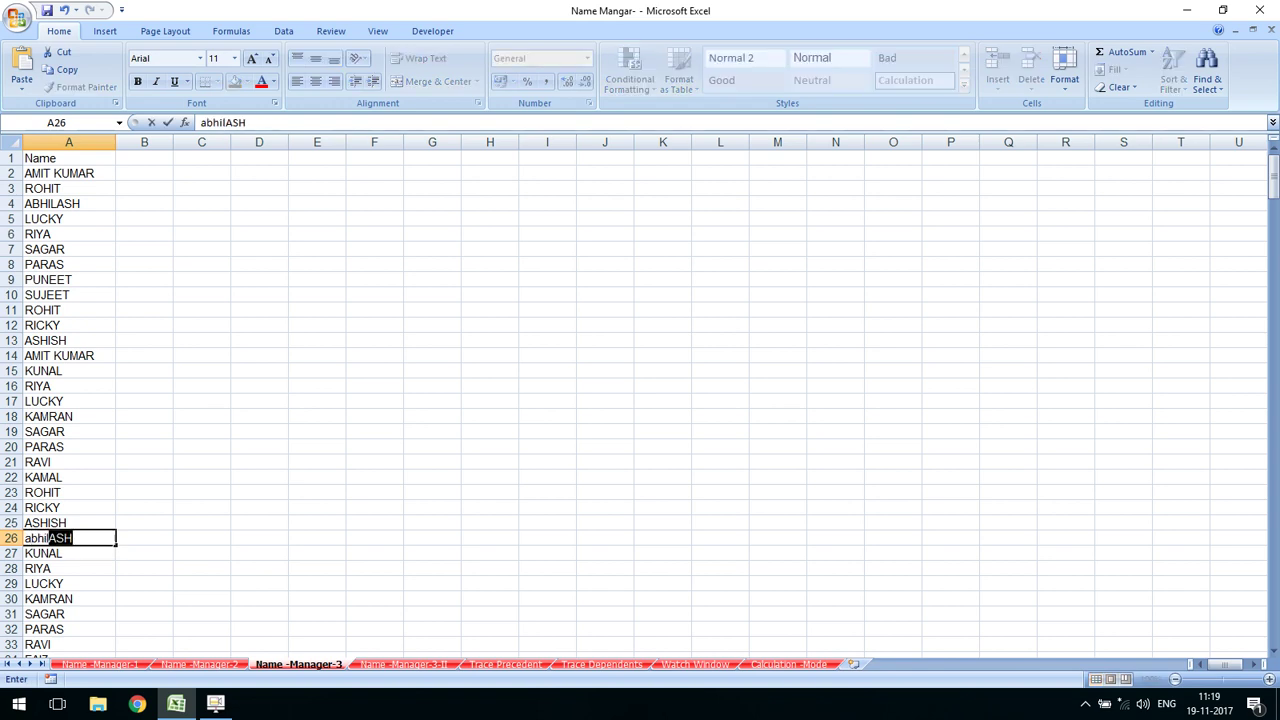
pyautogui.press('Return')
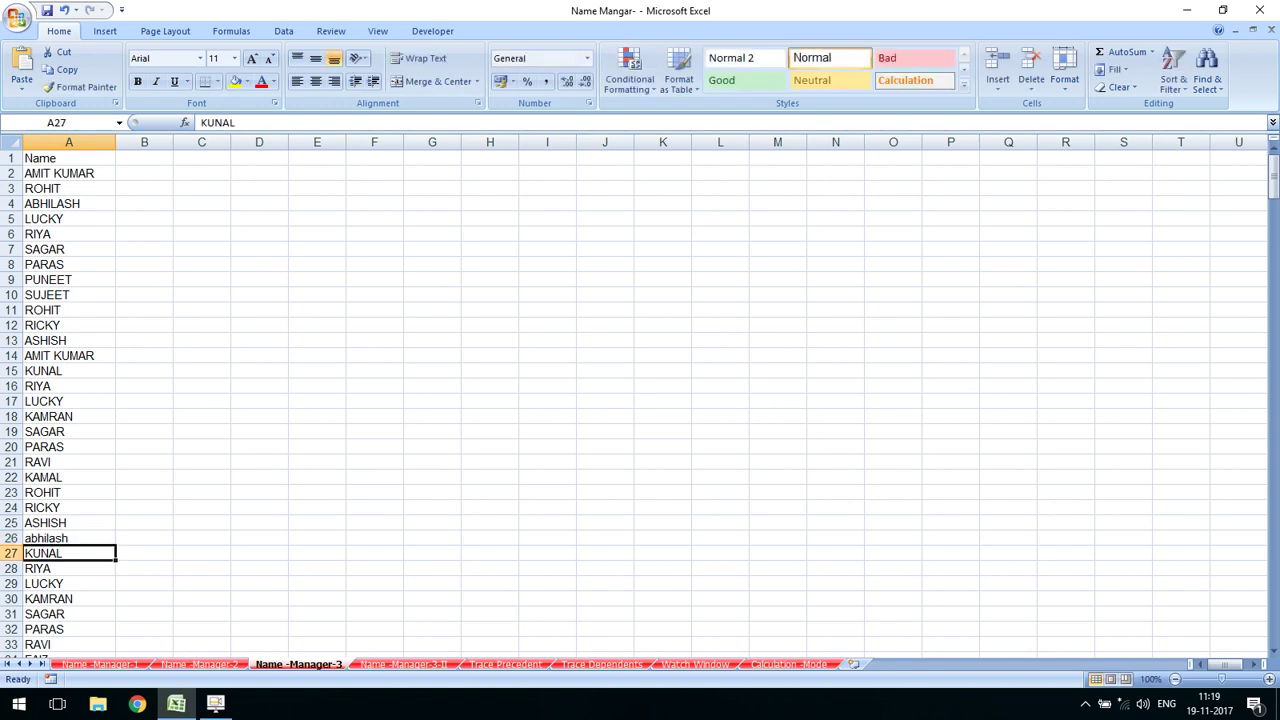
pyautogui.click(405, 664)
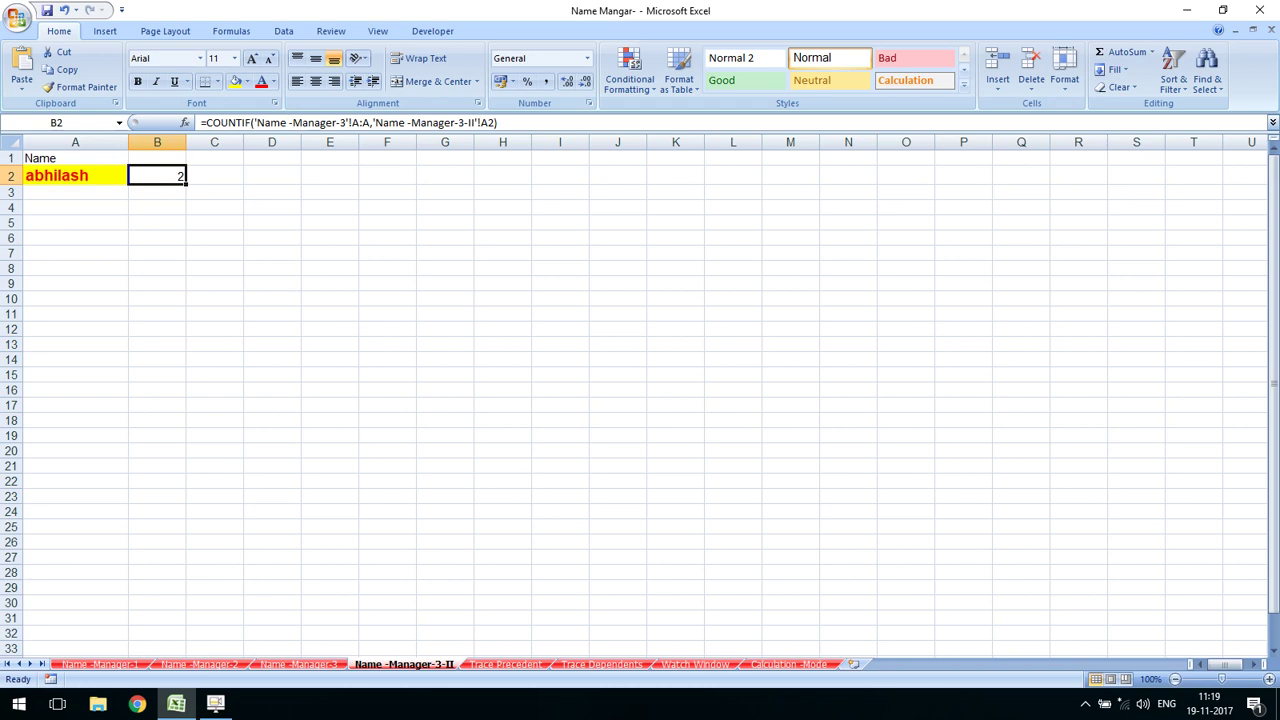
# - Copy the COUNTIF formula from cell B2
pyautogui.click(75, 175)
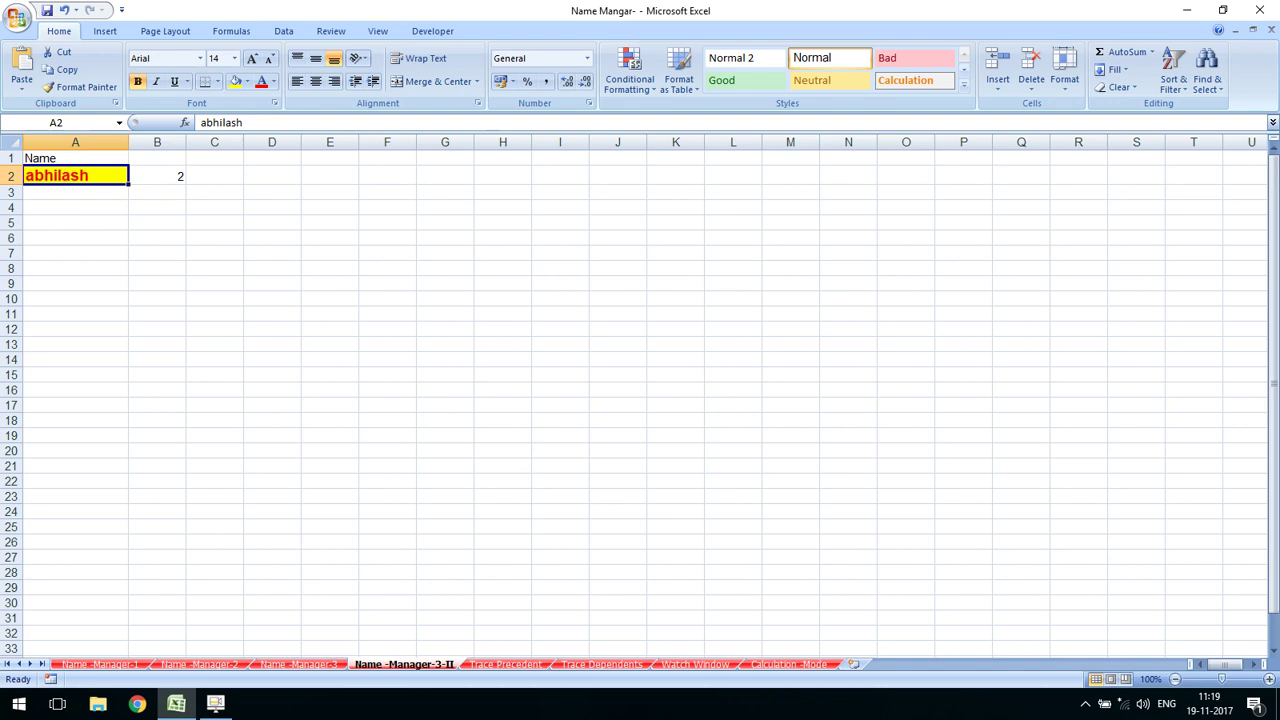
pyautogui.click(157, 175)
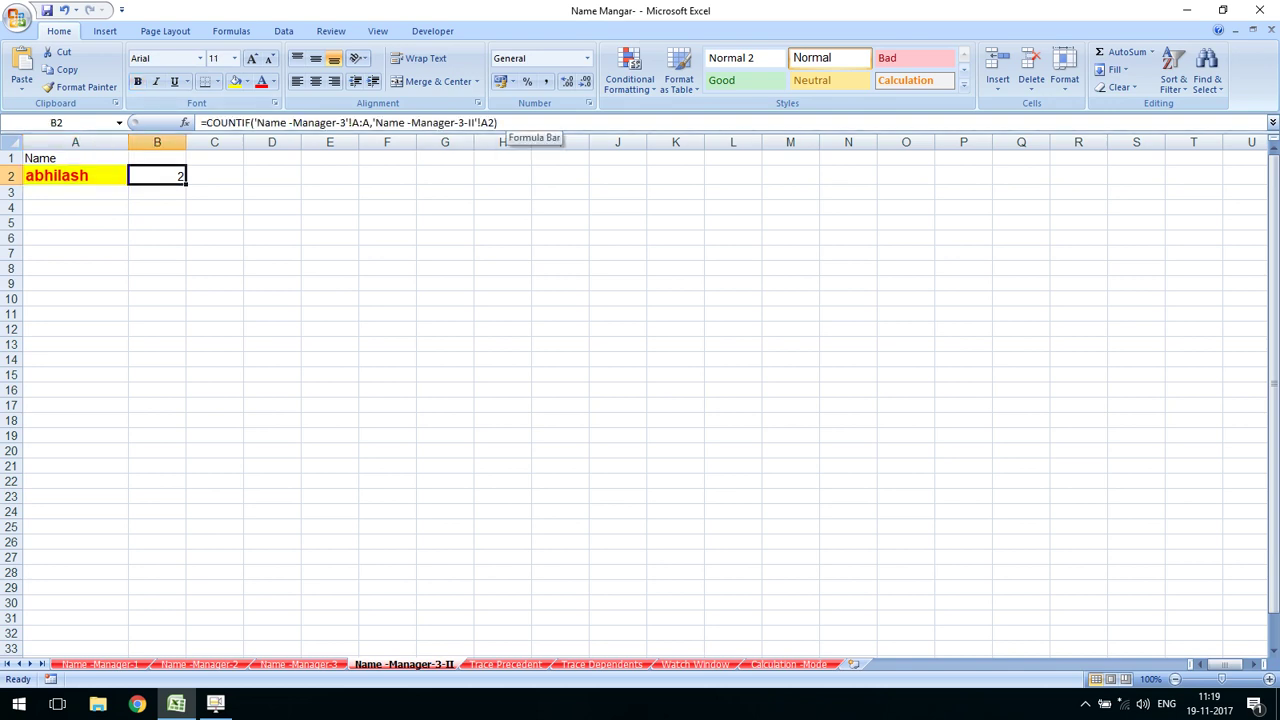
pyautogui.press('F2')
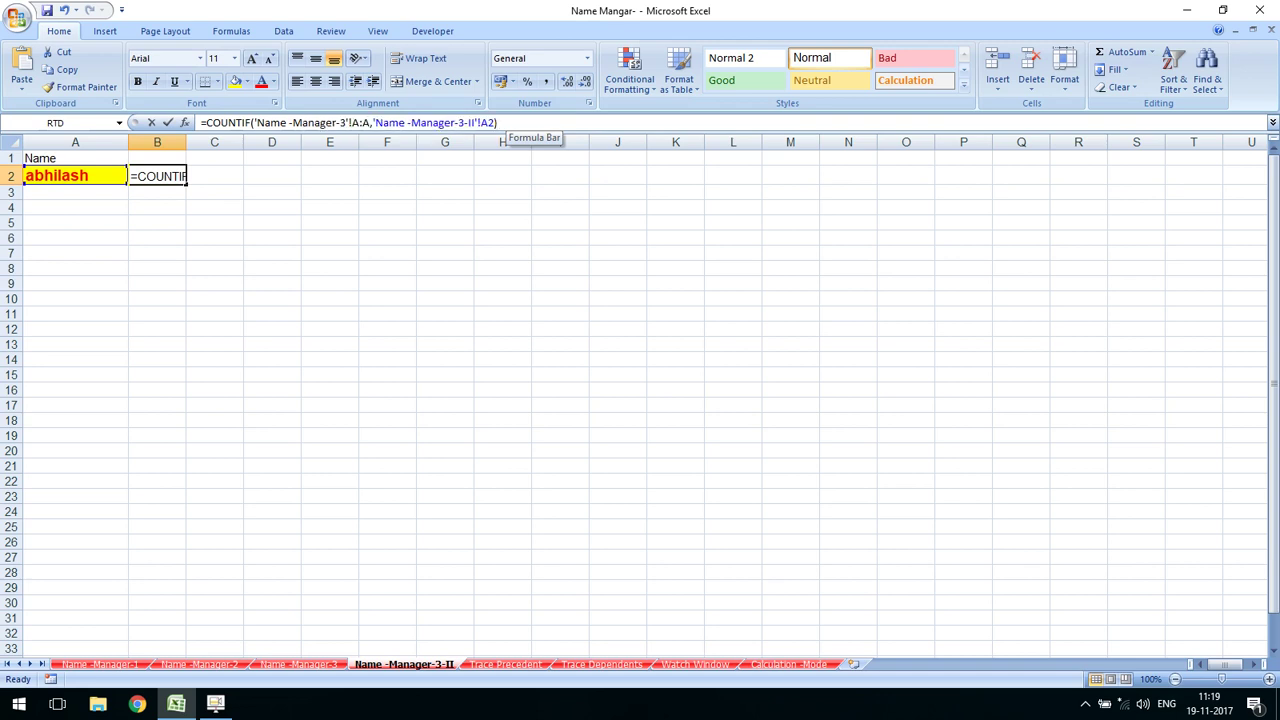
pyautogui.moveTo(498, 122); pyautogui.dragTo(200, 122)
pyautogui.hotkey('ctrl', 'c')
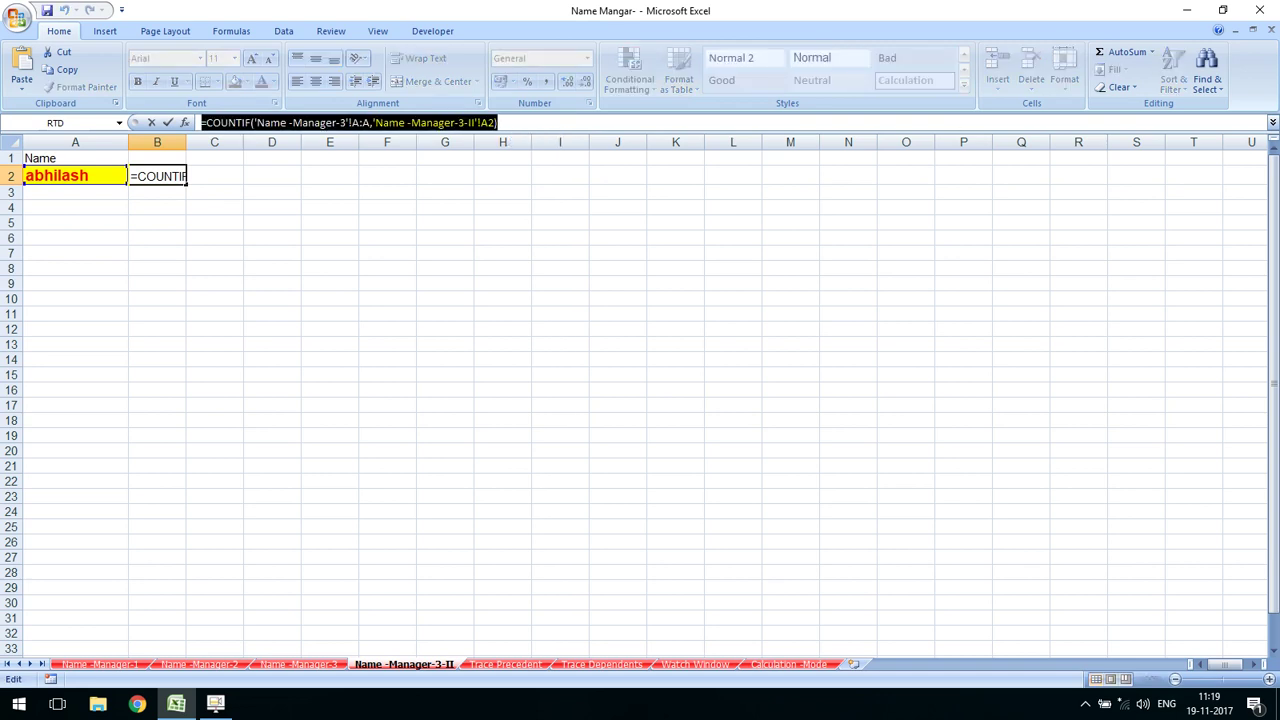
pyautogui.press('Escape')
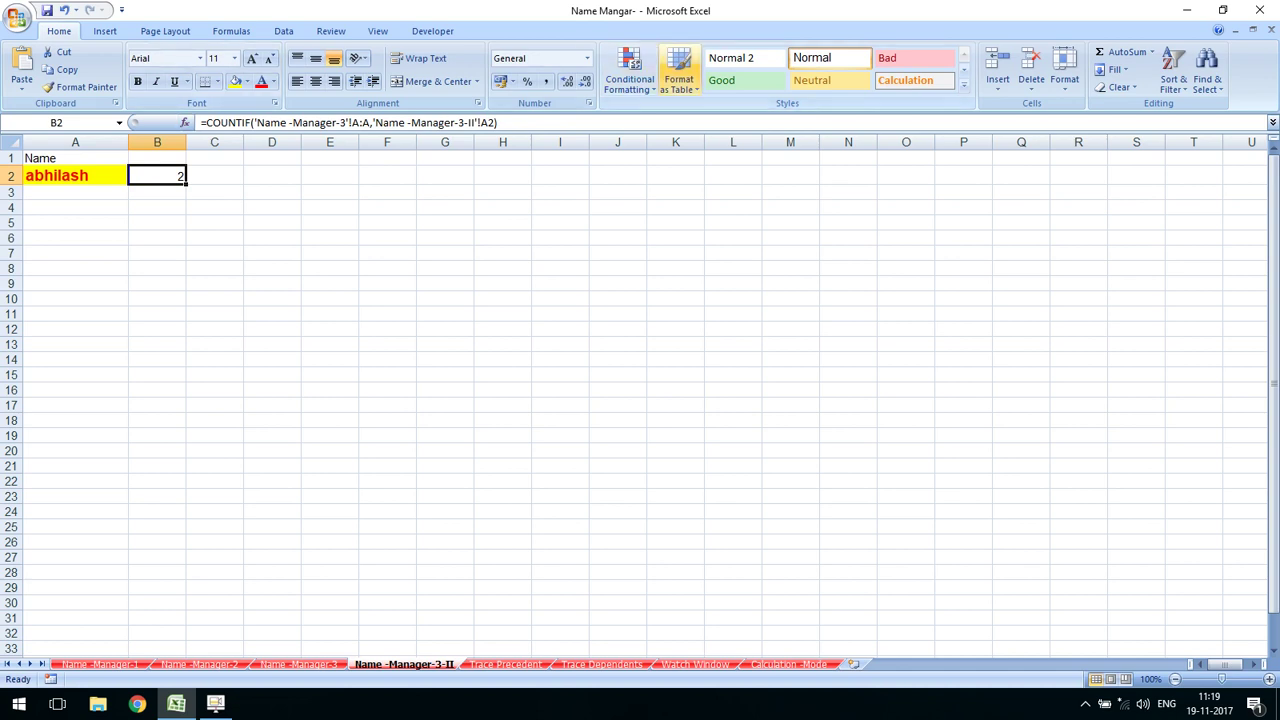
# - Start a formula-based conditional formatting rule using the copied COUNTIF formula with >1
pyautogui.click(629, 80)
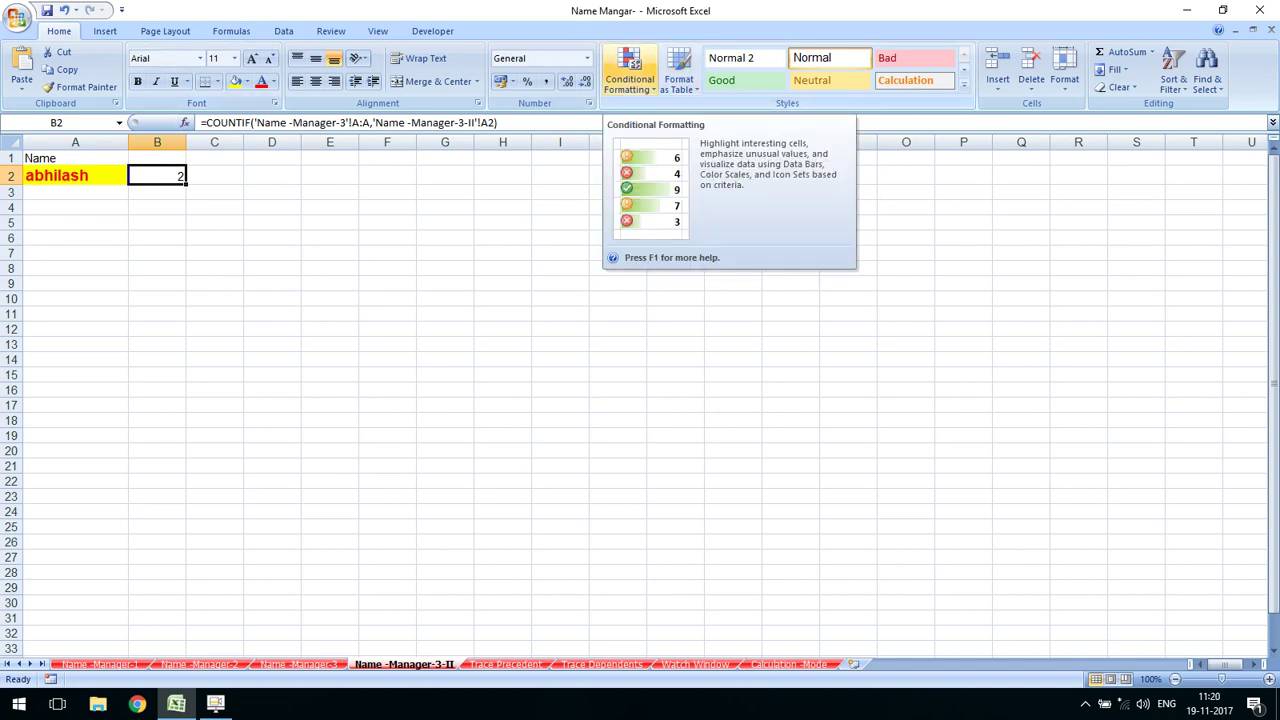
pyautogui.click(629, 80)
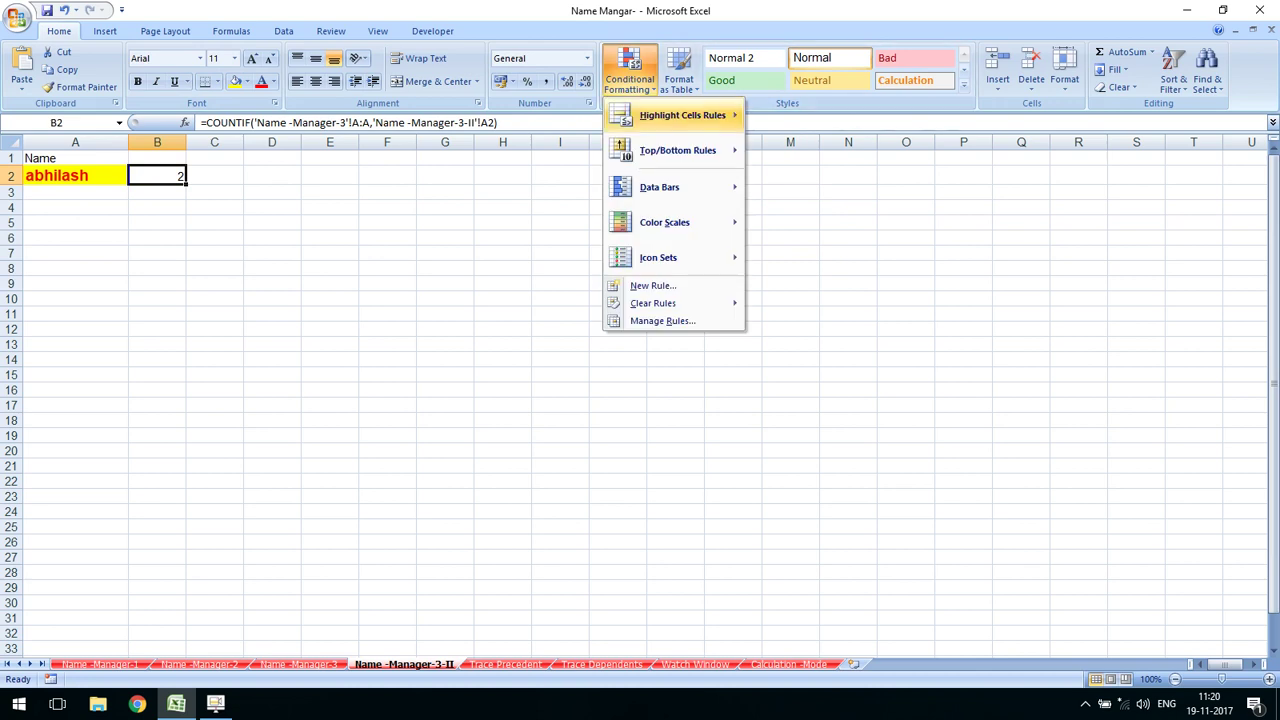
pyautogui.moveTo(658, 257)
pyautogui.click(652, 285)
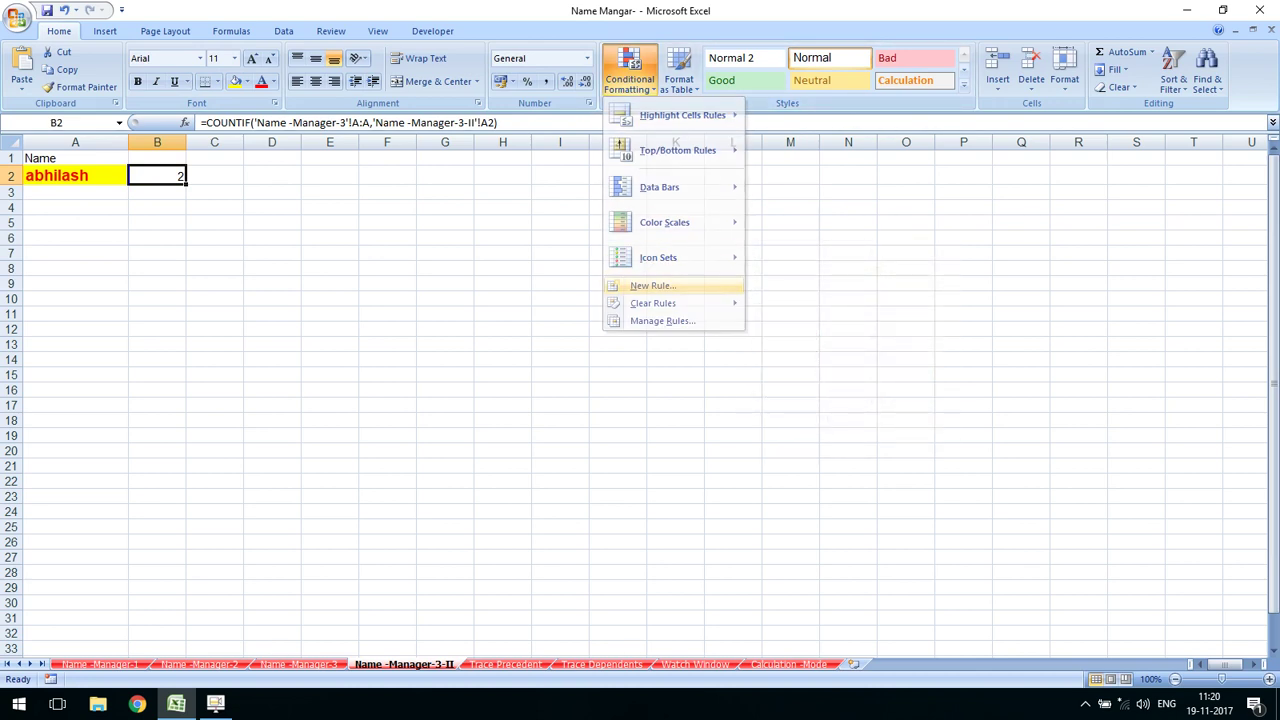
pyautogui.click(550, 314)
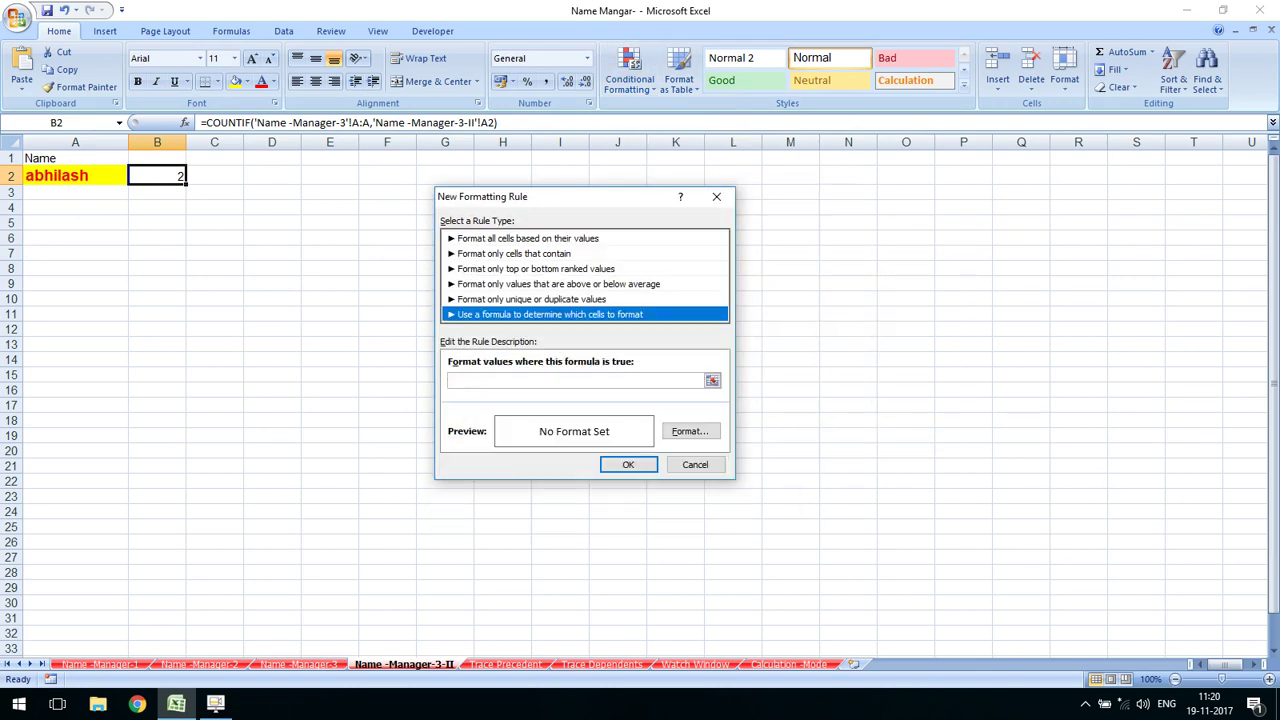
pyautogui.click(575, 380)
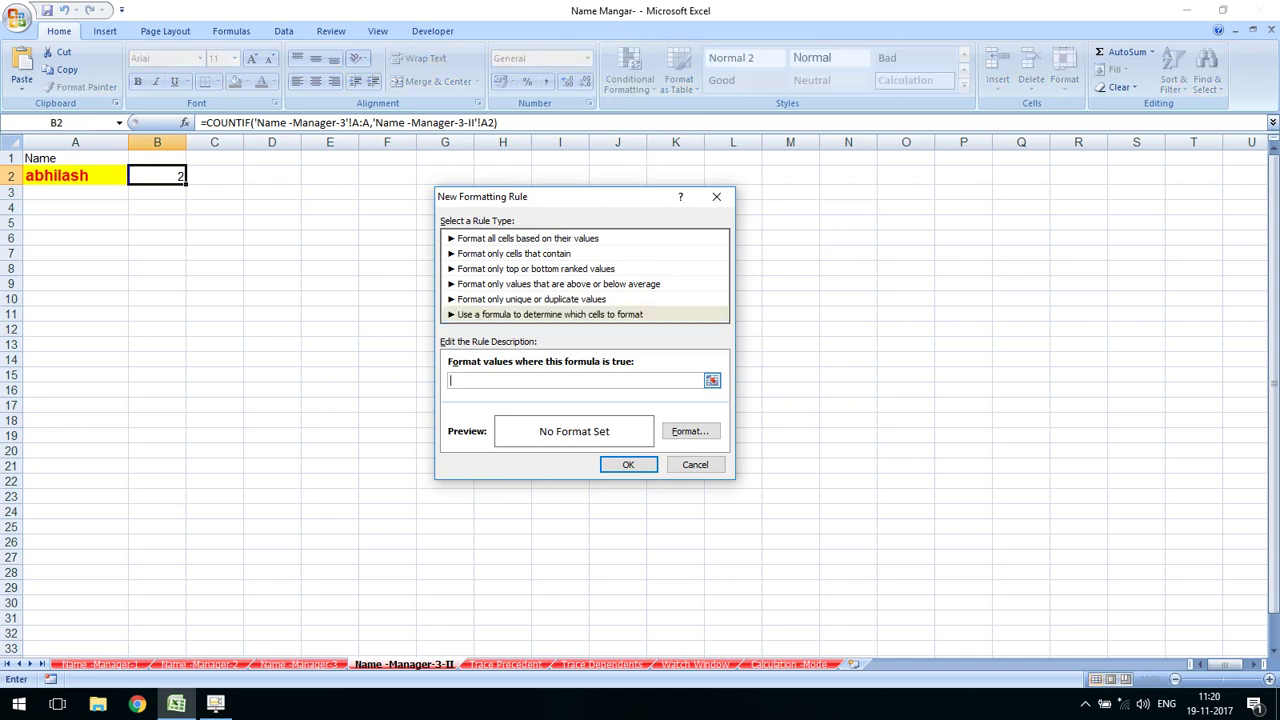
pyautogui.hotkey('ctrl', 'v')
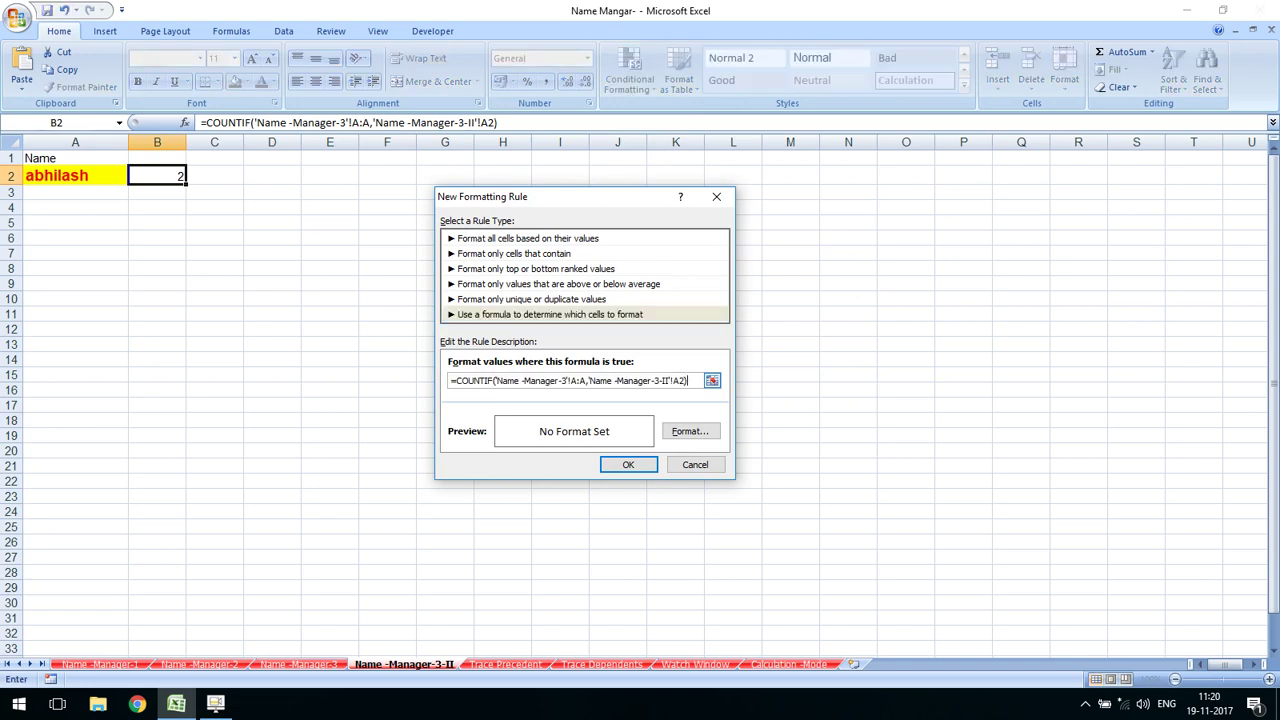
pyautogui.write('=')
pyautogui.write('>')
pyautogui.write('1')
# - Give the rule a green fill and confirm it, which Excel rejects for cross-sheet references
pyautogui.click(690, 431)
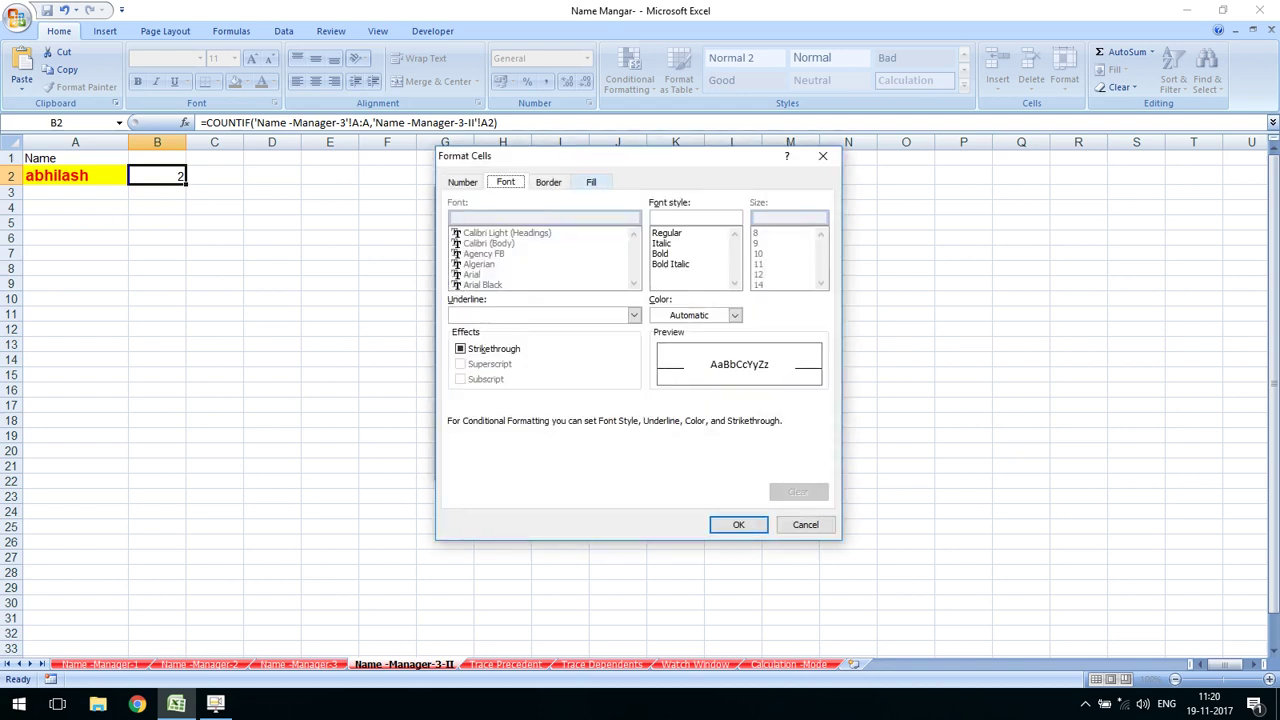
pyautogui.click(591, 181)
pyautogui.click(535, 339)
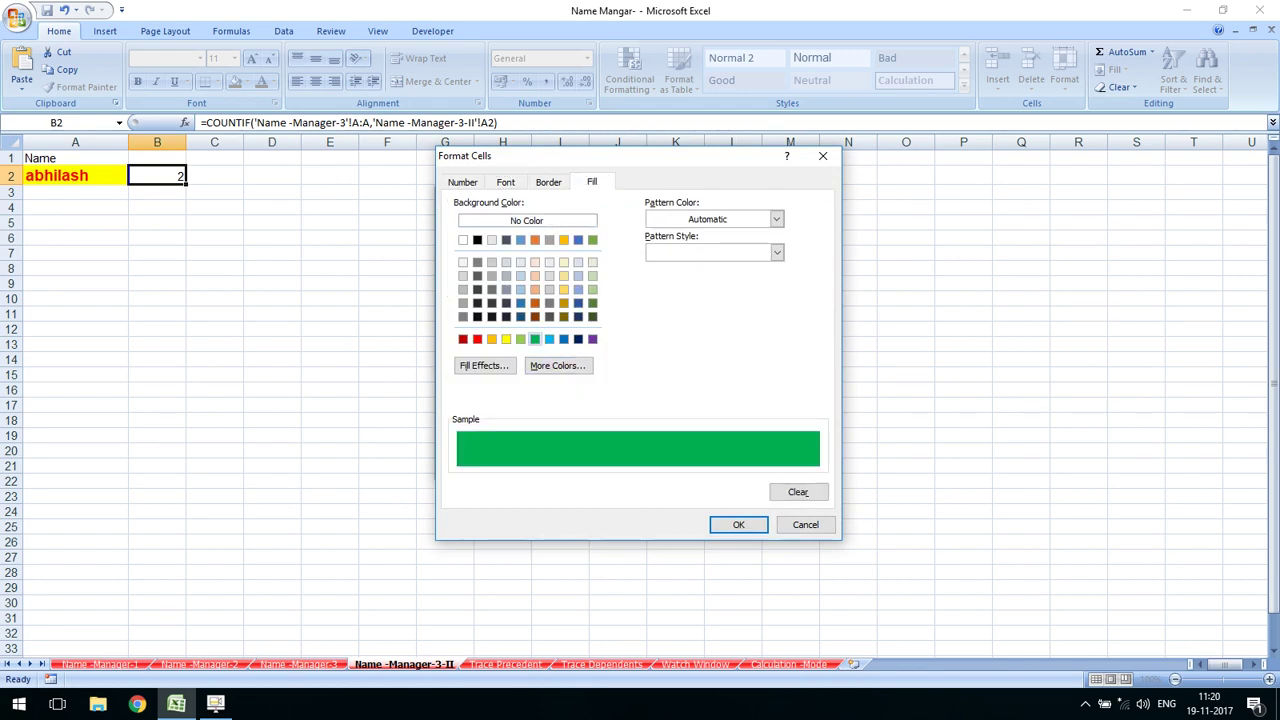
pyautogui.click(738, 524)
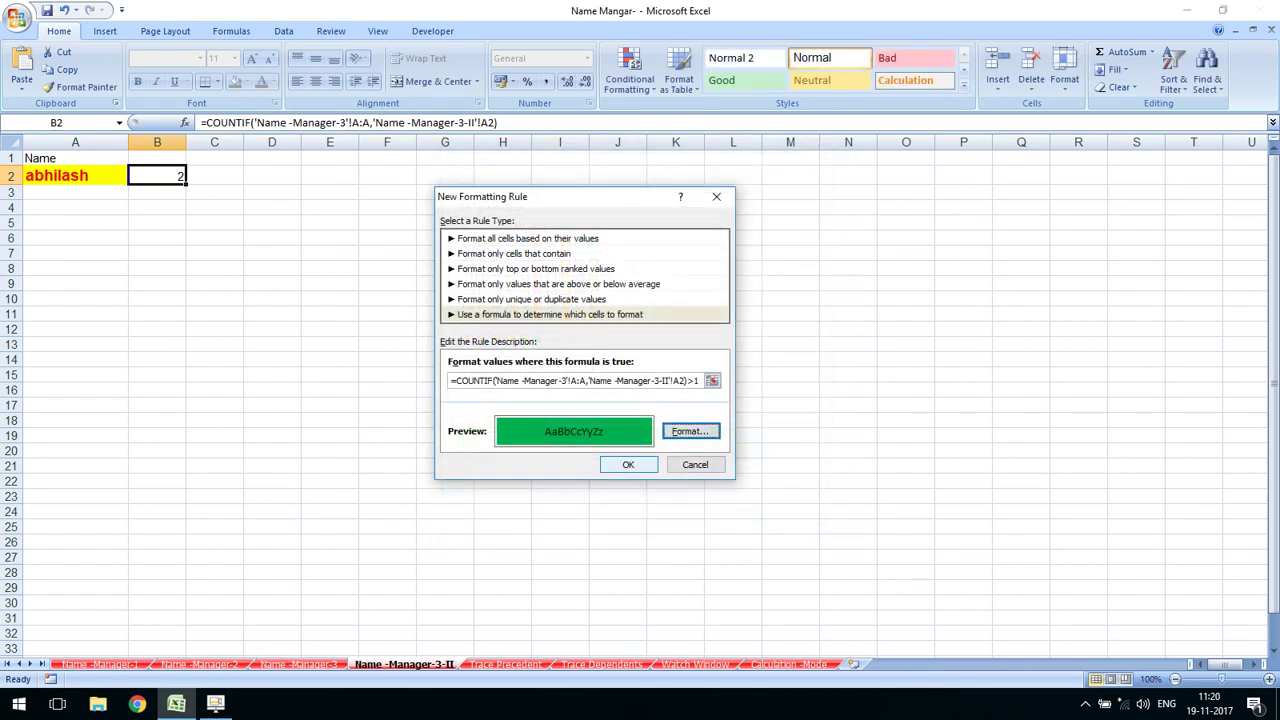
pyautogui.click(628, 464)
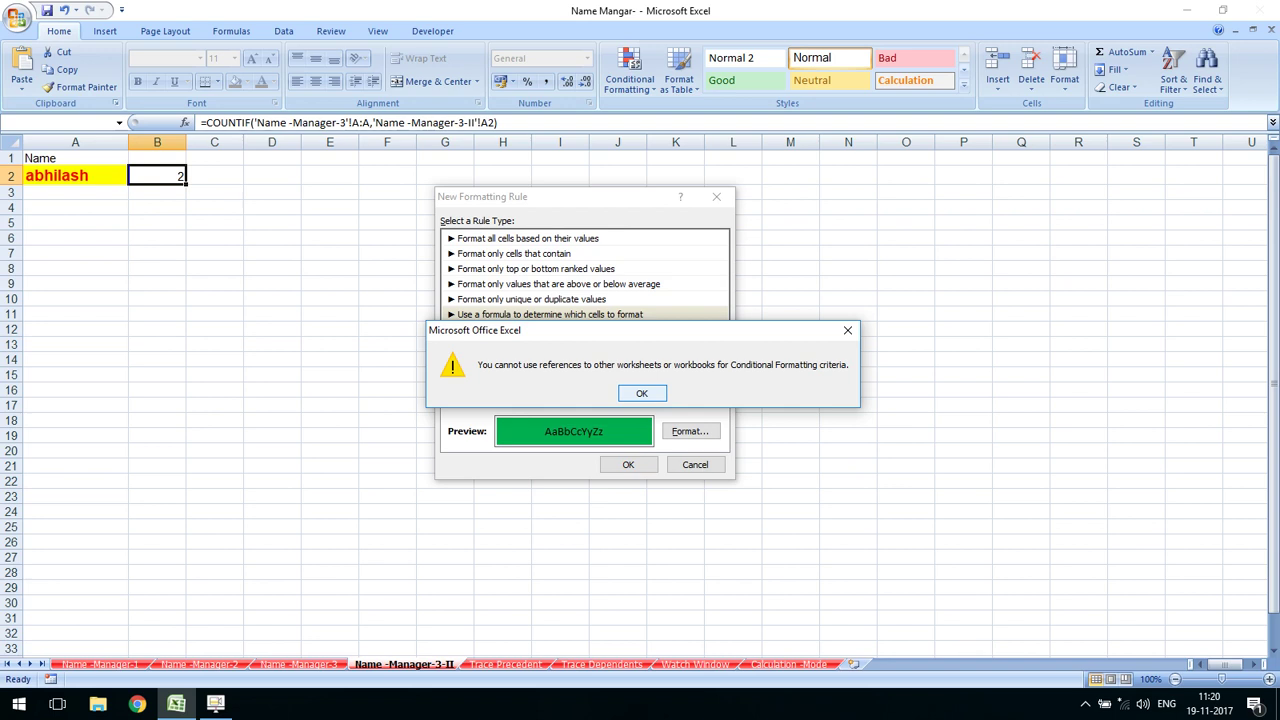
# - Dismiss the cross-sheet reference warning and cancel the New Formatting Rule dialog
pyautogui.press('Return')
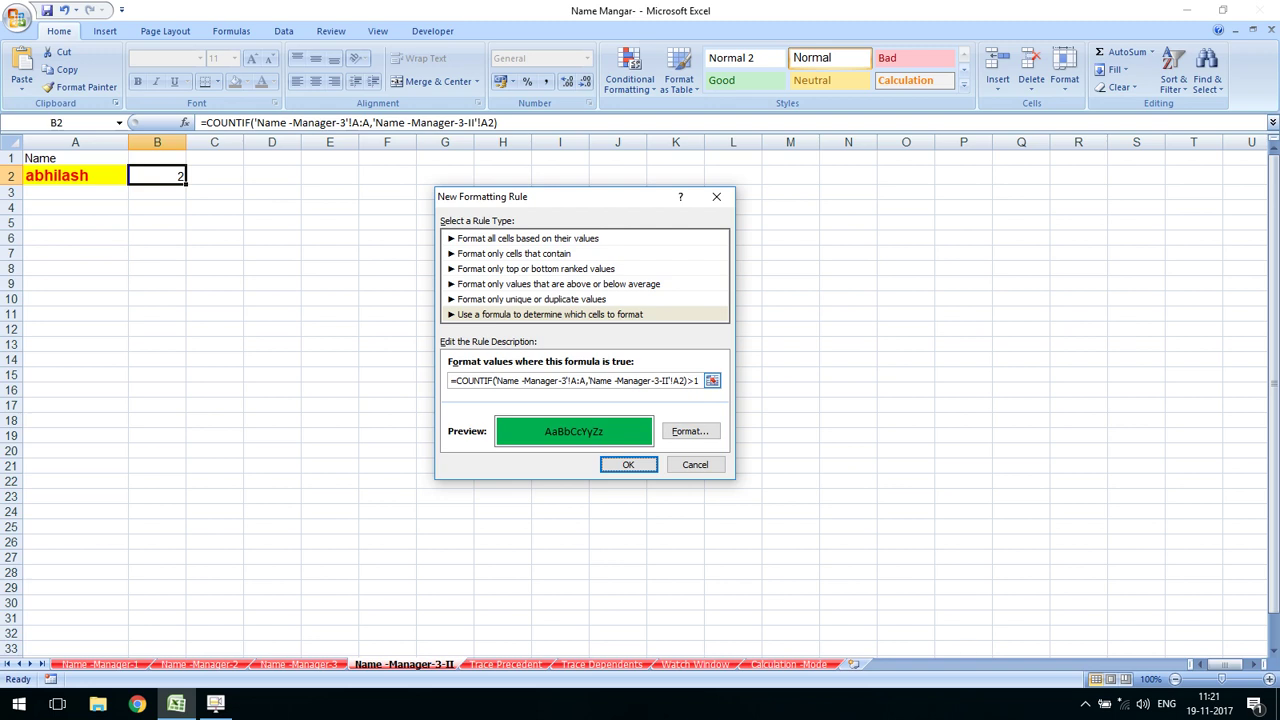
pyautogui.press('Return')
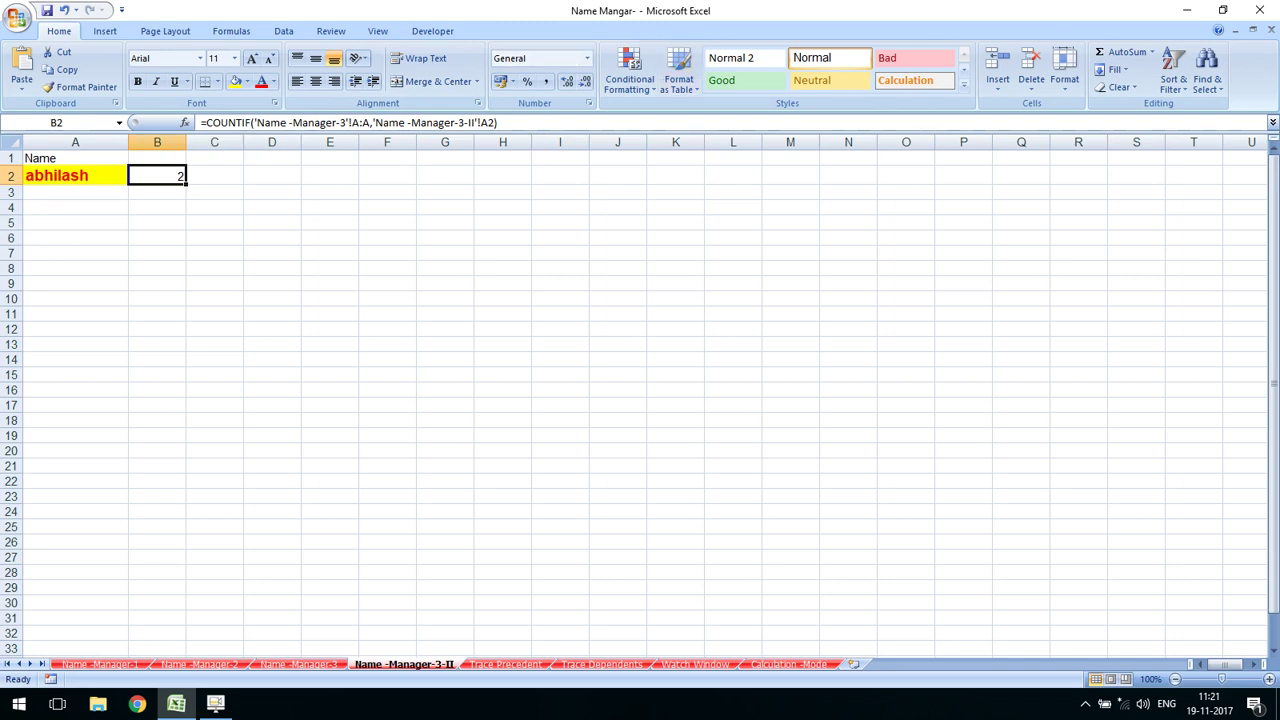
# - Copy B2's COUNTIF formula text, then clear cell B2
pyautogui.click(498, 122)
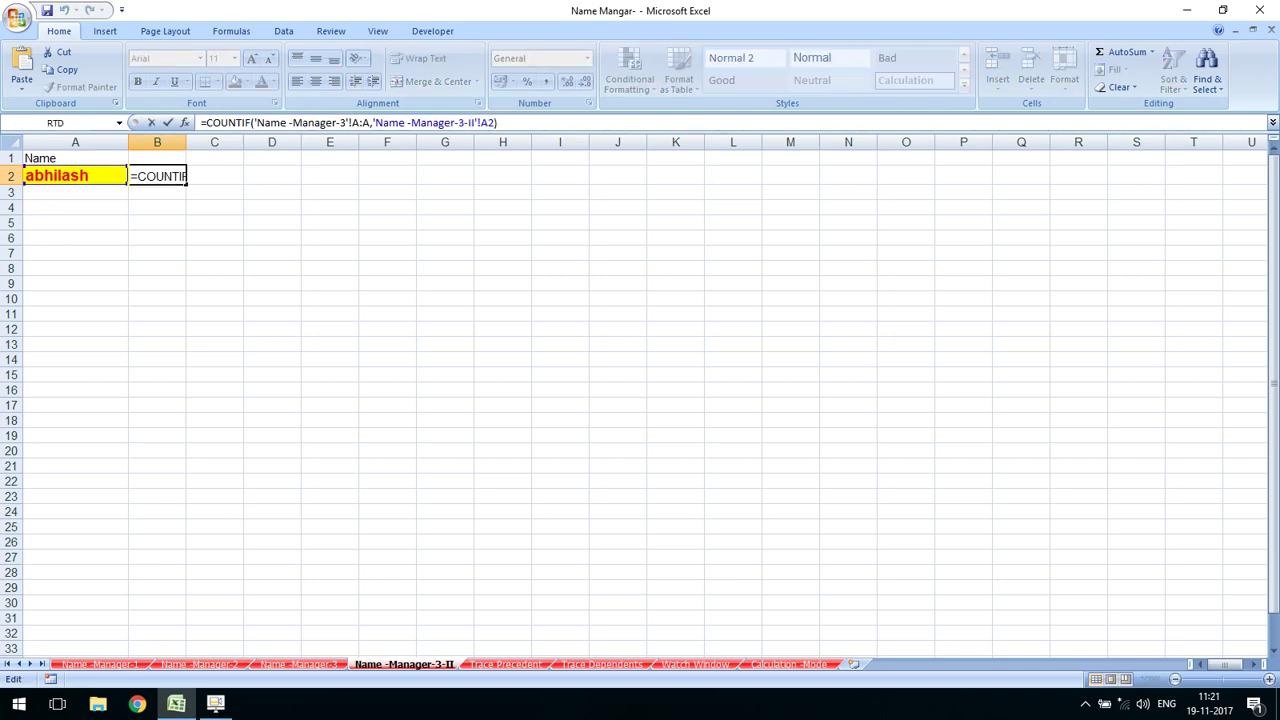
pyautogui.moveTo(498, 122); pyautogui.dragTo(200, 122)
pyautogui.rightClick(289, 126)
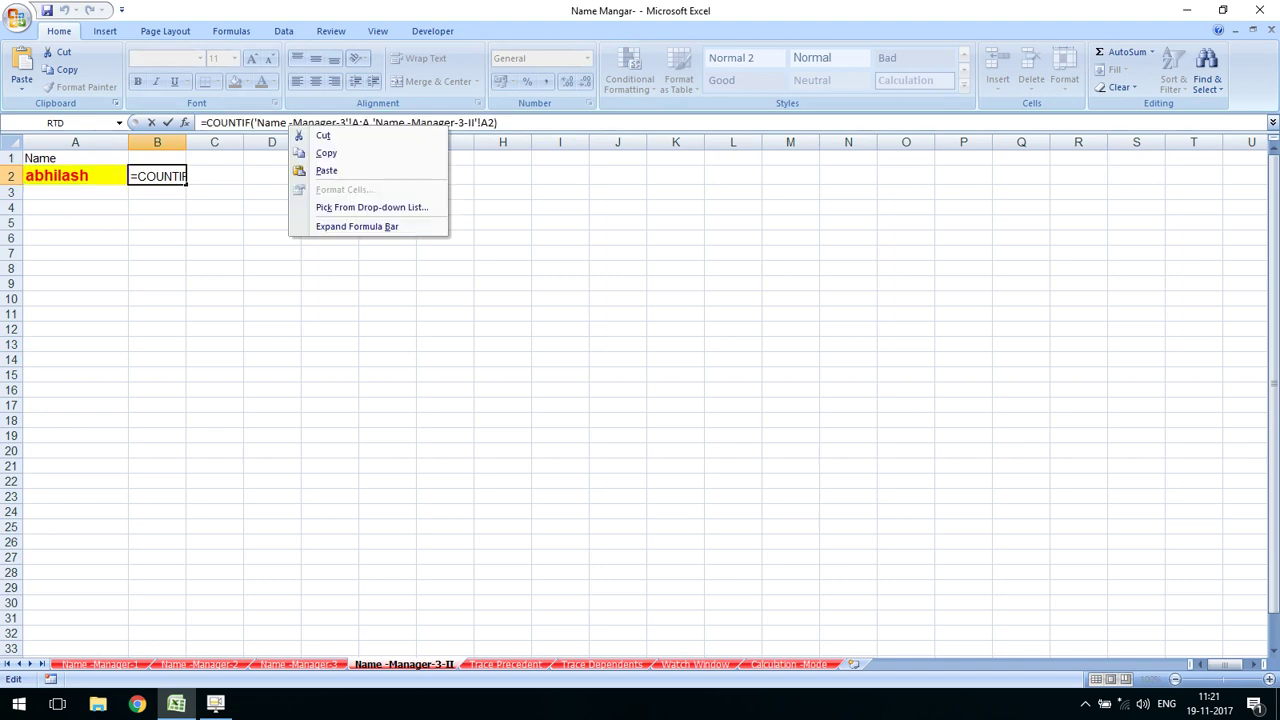
pyautogui.click(326, 153)
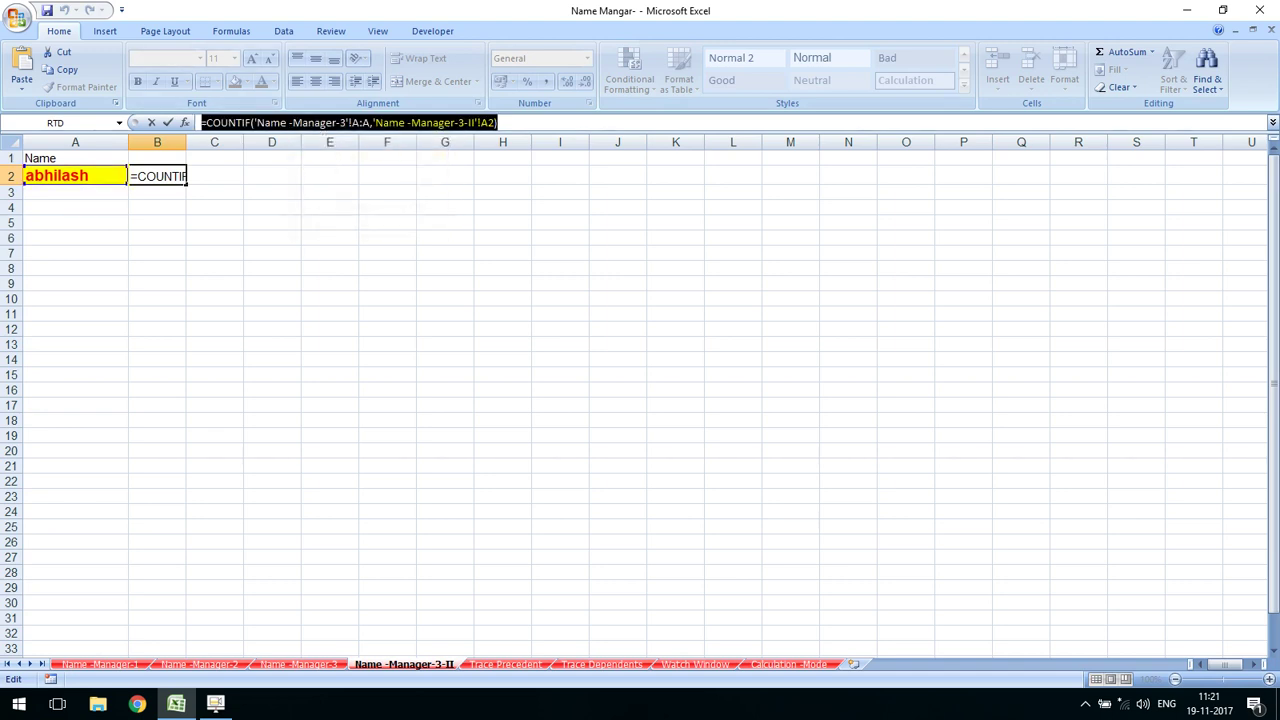
pyautogui.press('Escape')
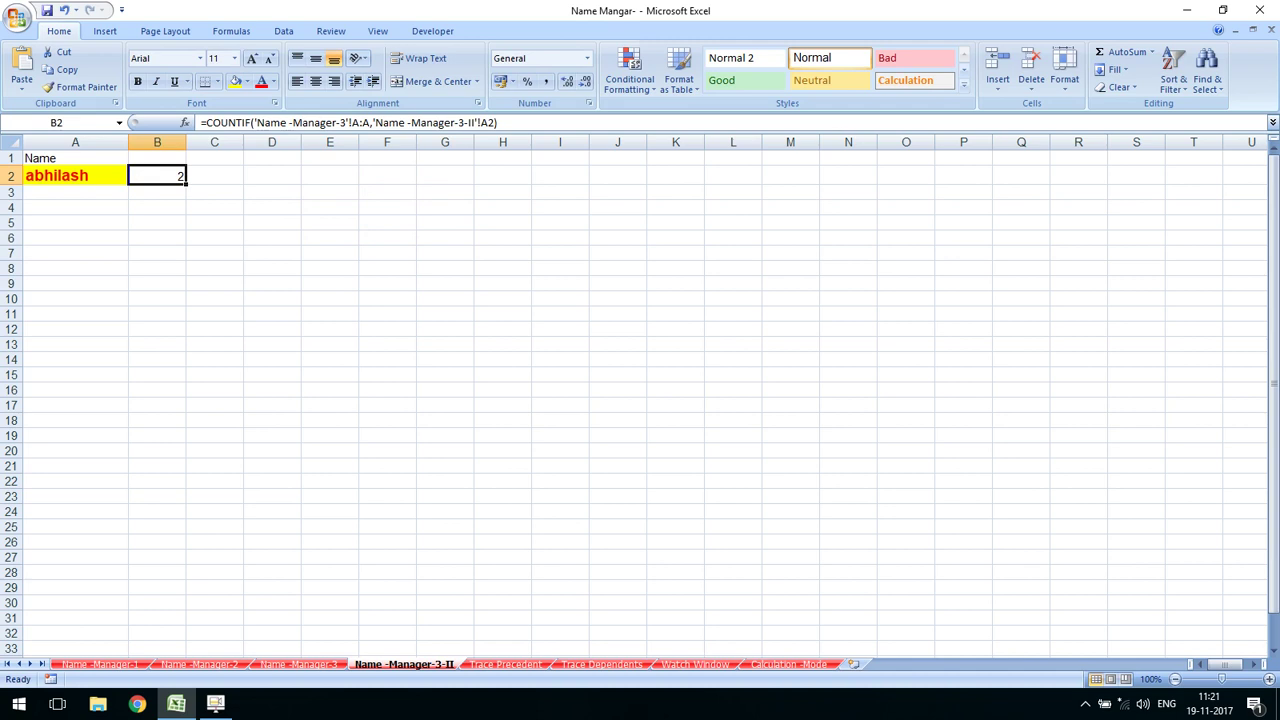
pyautogui.press('Delete')
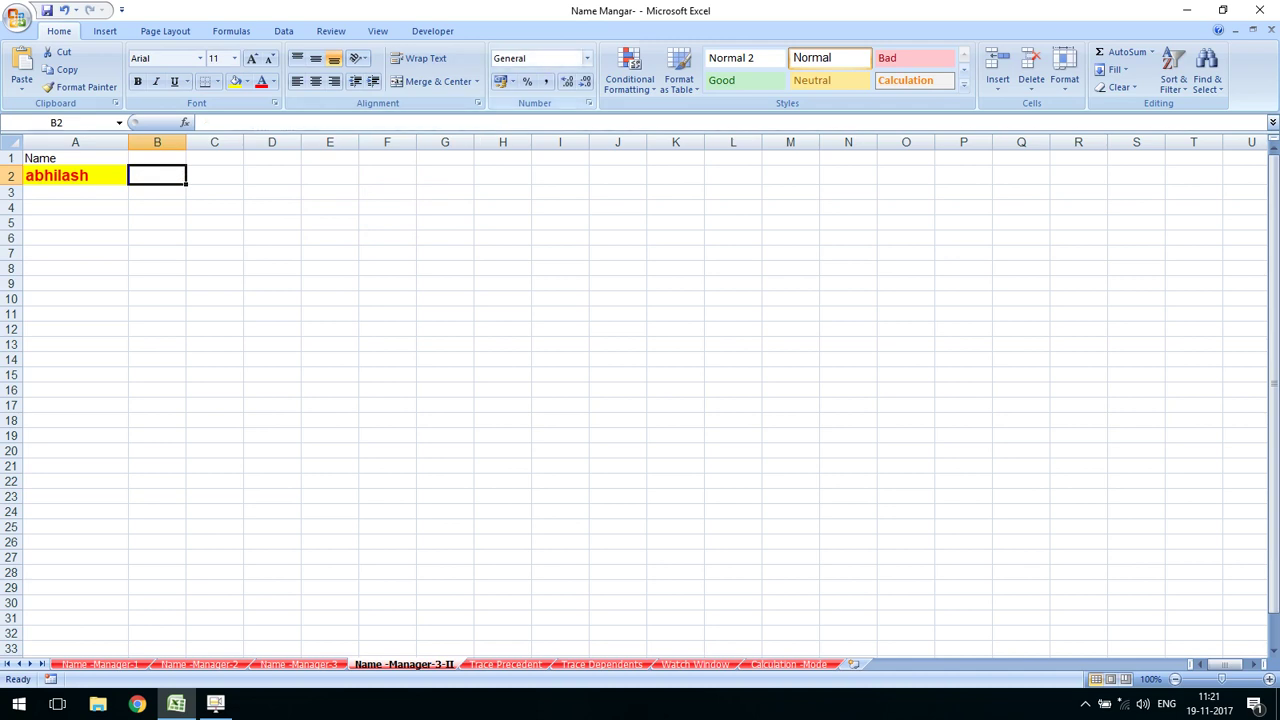
# - Define the workbook name 'check' referring to the copied COUNTIF formula
pyautogui.click(231, 31)
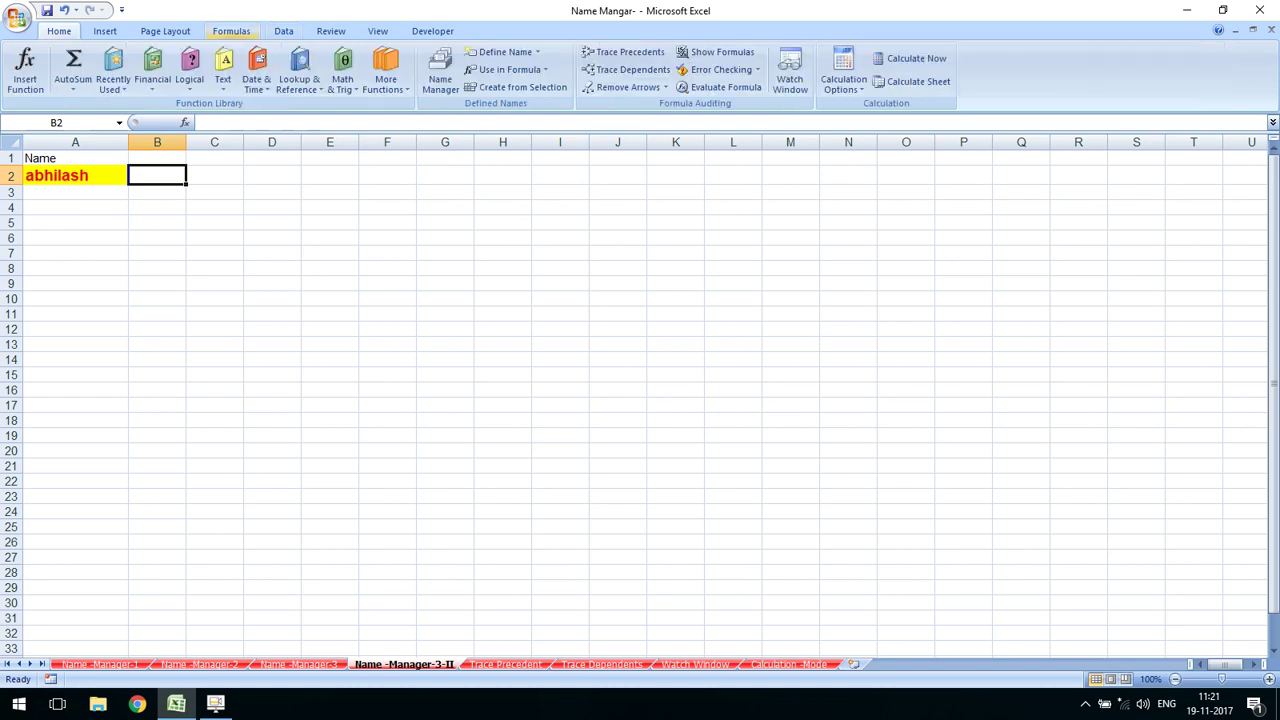
pyautogui.click(440, 75)
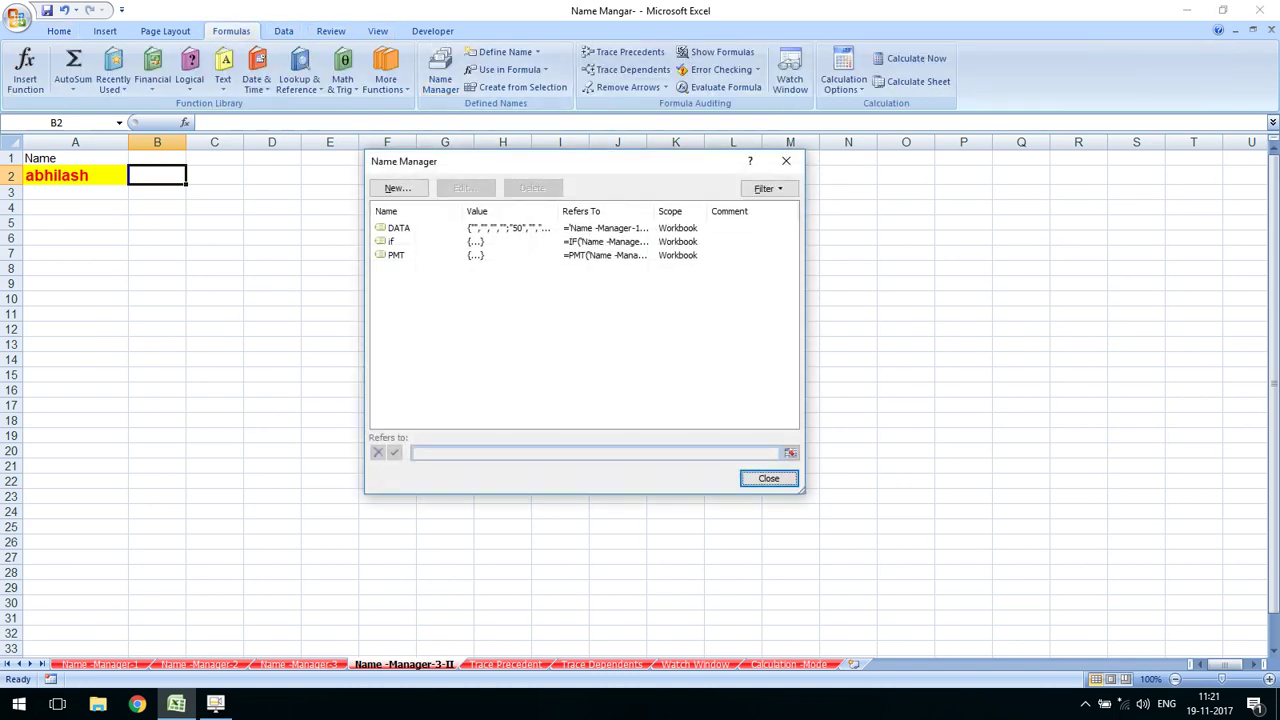
pyautogui.click(399, 190)
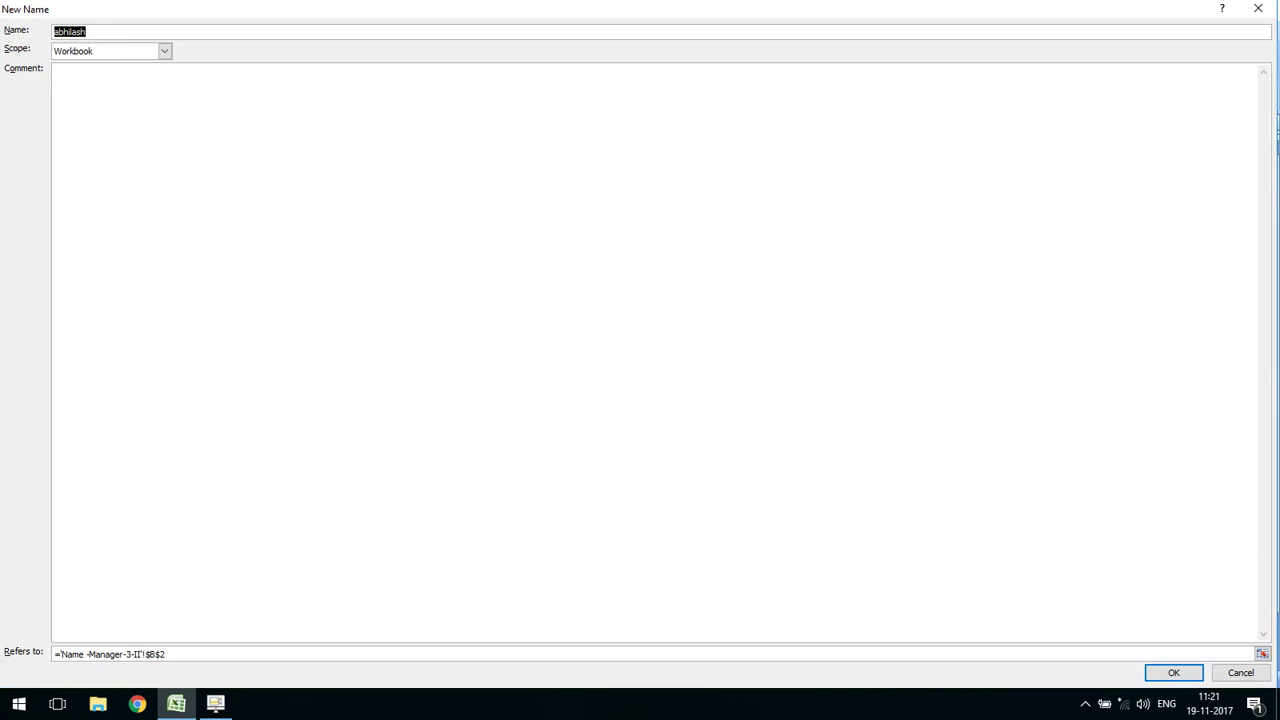
pyautogui.write('check')
pyautogui.press('Tab')
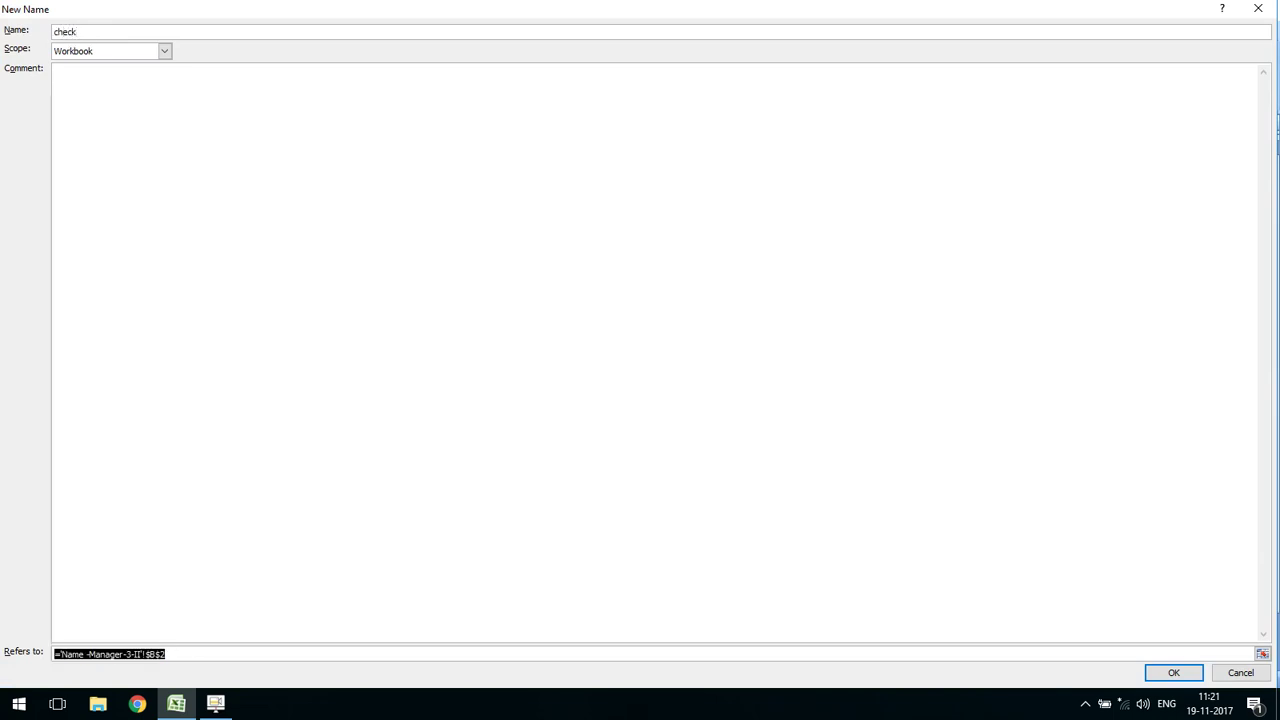
pyautogui.hotkey('ctrl', 'v')
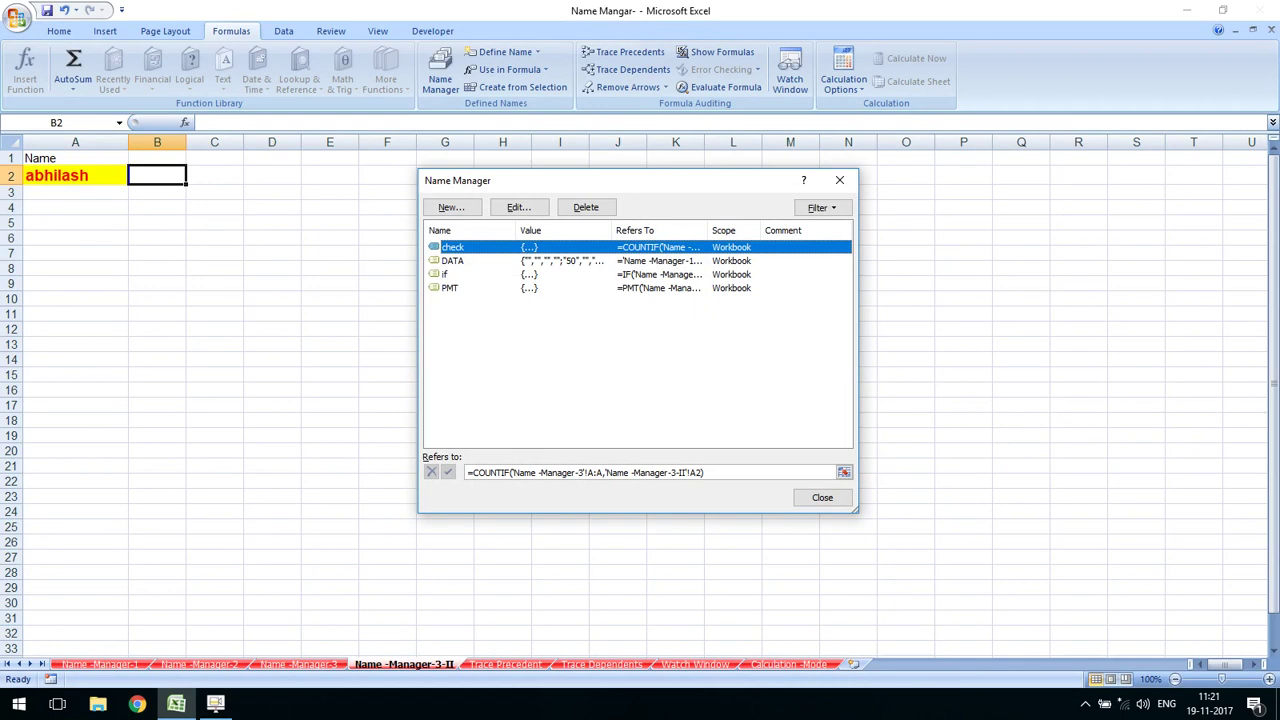
pyautogui.click(822, 497)
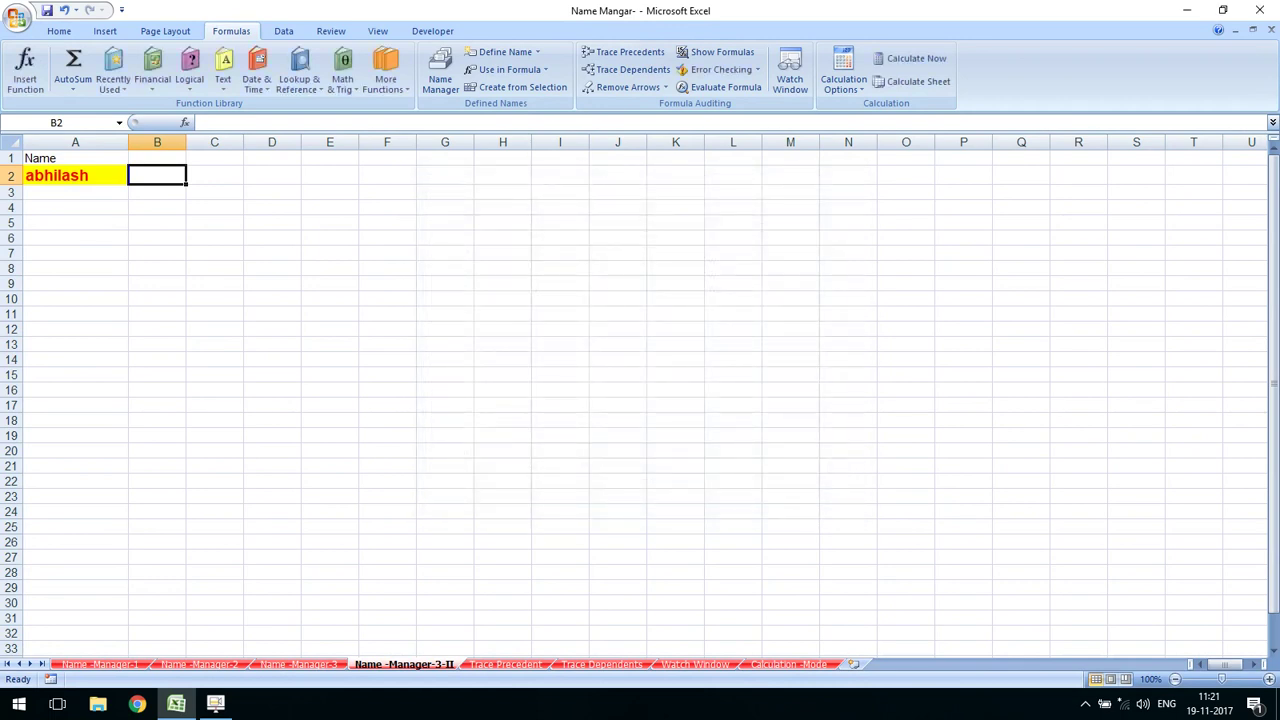
pyautogui.click(75, 175)
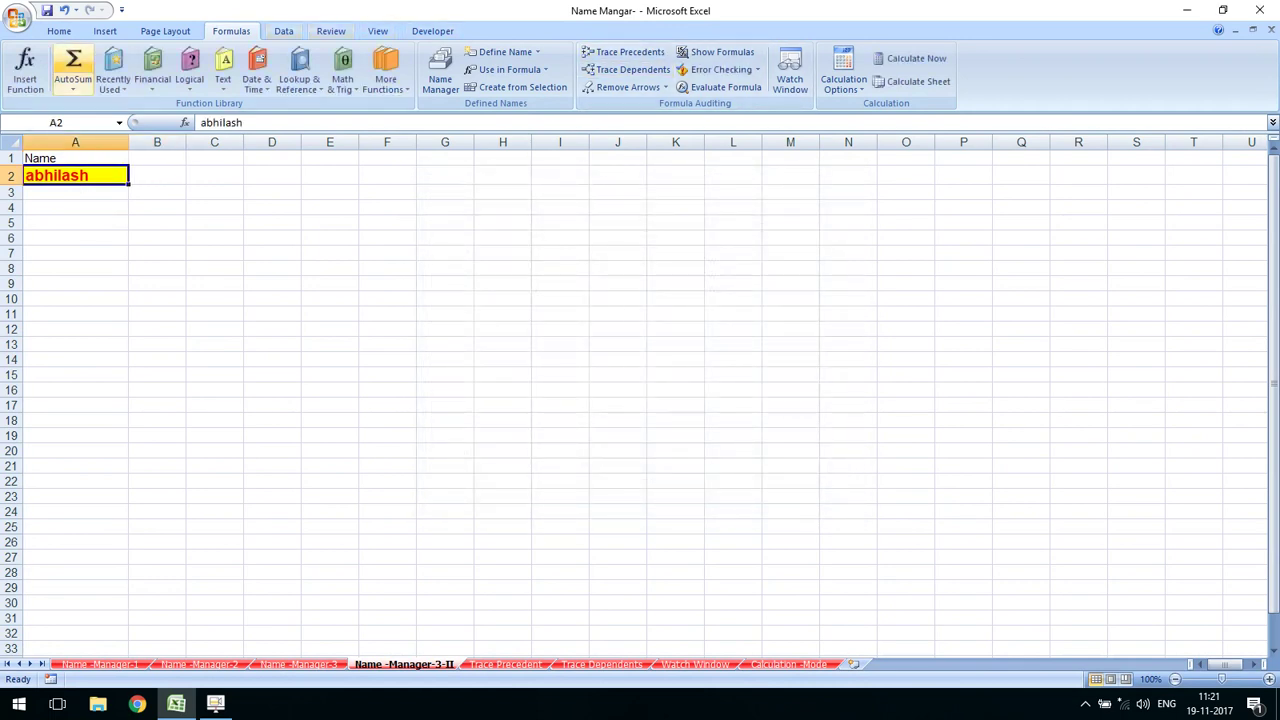
# - Start a formula-based conditional formatting rule on A2 with =check>1
pyautogui.click(59, 31)
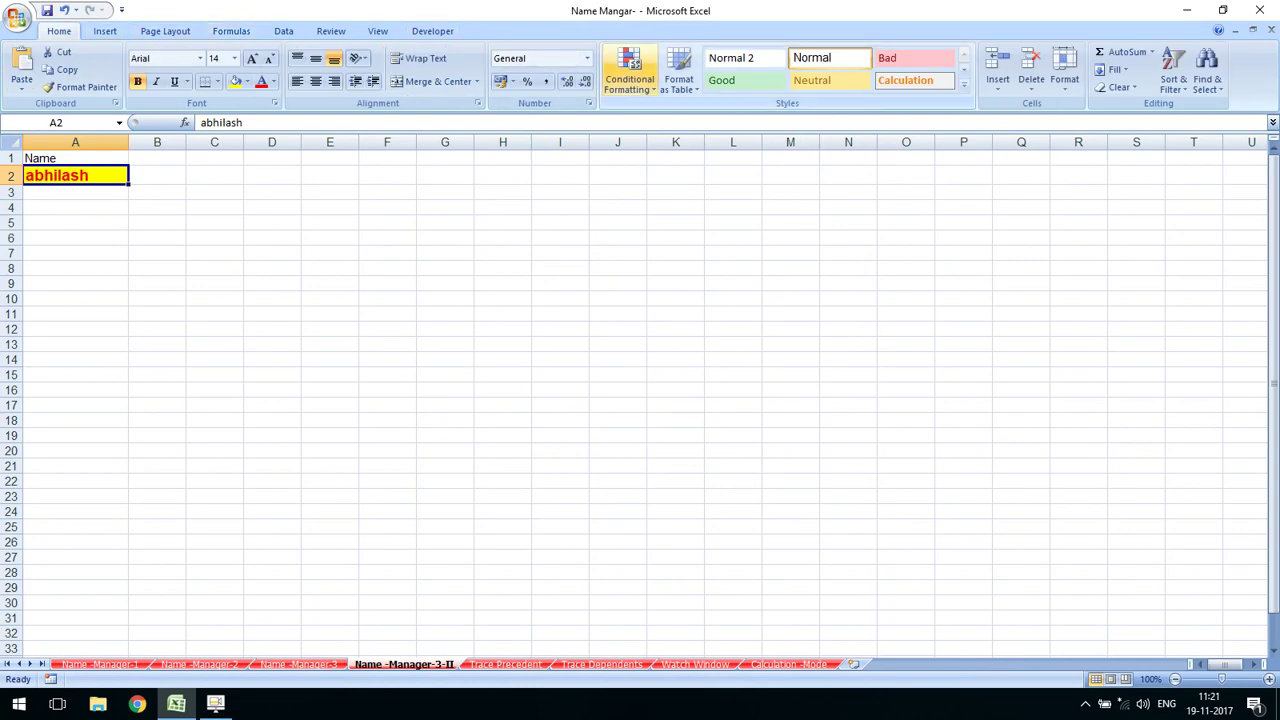
pyautogui.click(629, 72)
pyautogui.click(650, 283)
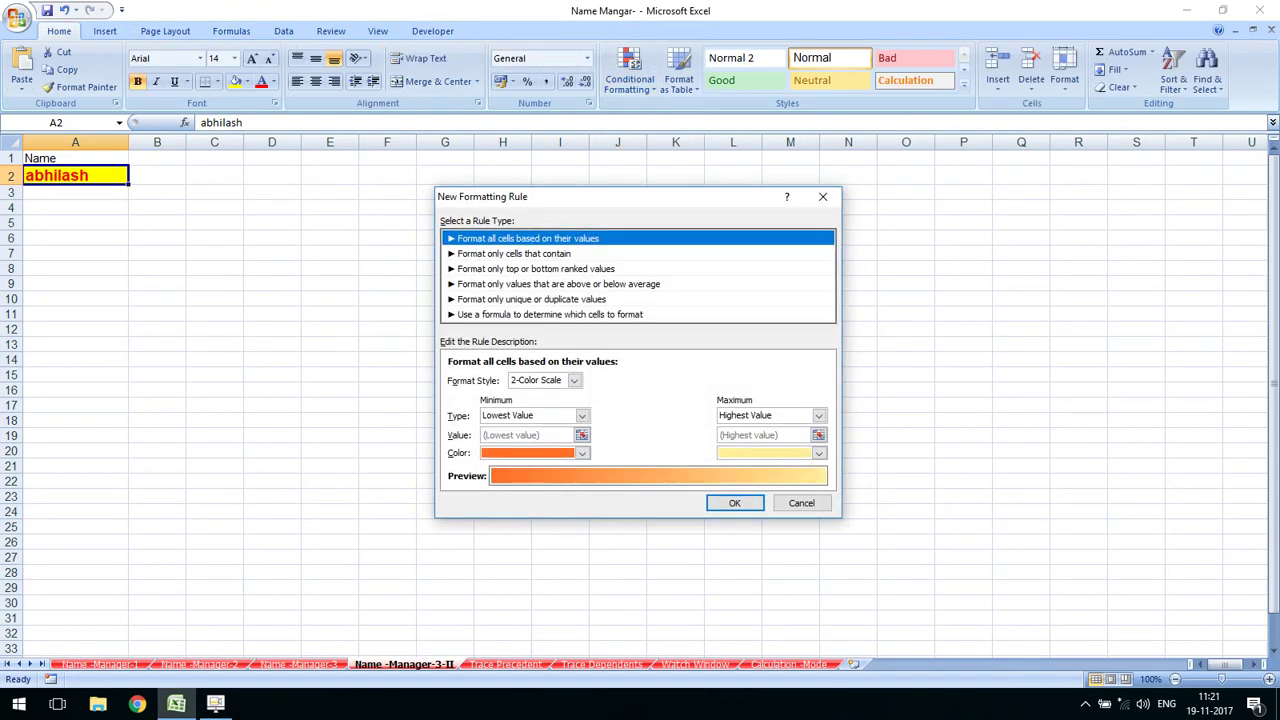
pyautogui.click(550, 314)
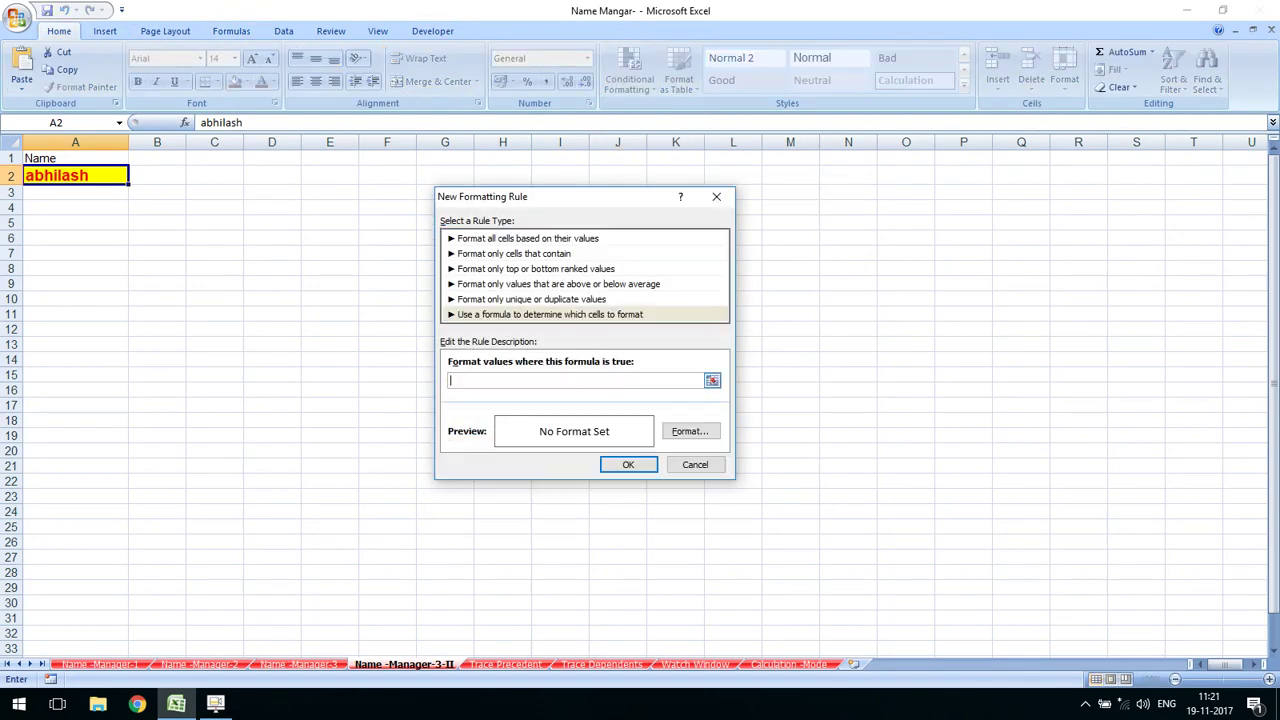
pyautogui.write('=')
pyautogui.write('check')
pyautogui.write('k>')
pyautogui.write('2')
pyautogui.press('BackSpace')
pyautogui.write('1')
# - Give the rule a green fill, save it, and move to the Name -Manager-3 sheet
pyautogui.press('Tab')
pyautogui.press('Return')
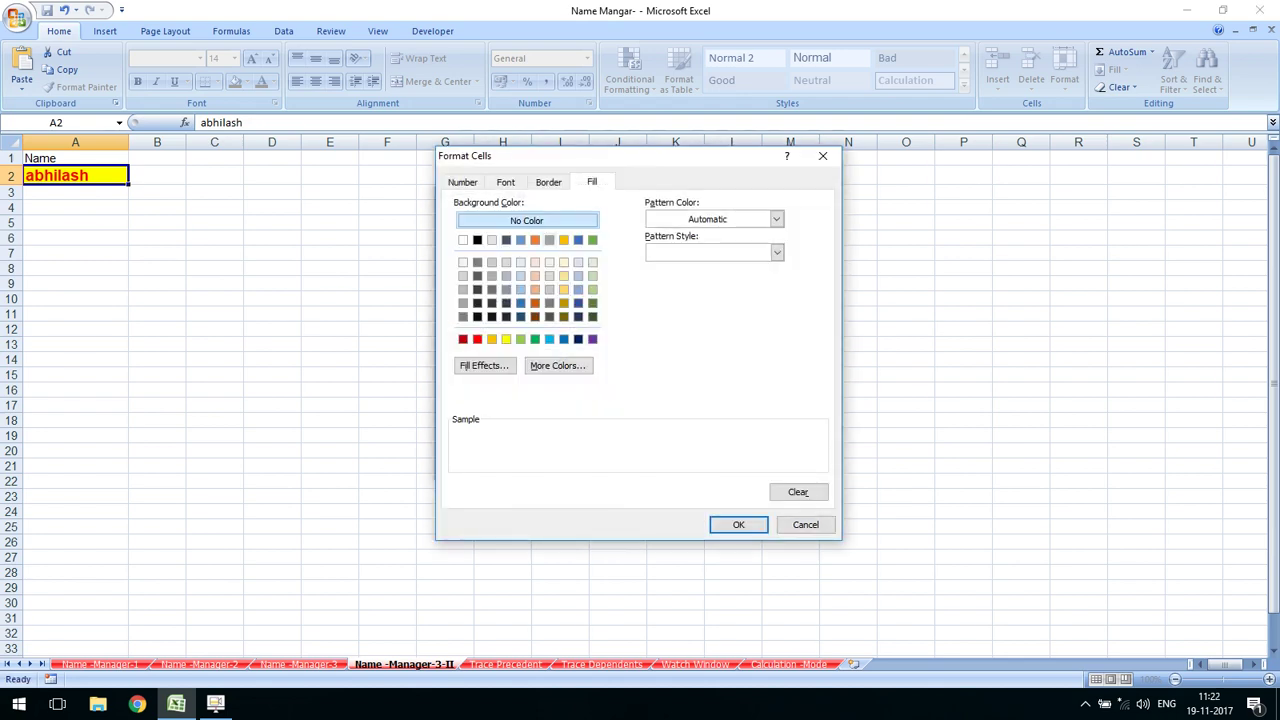
pyautogui.click(535, 339)
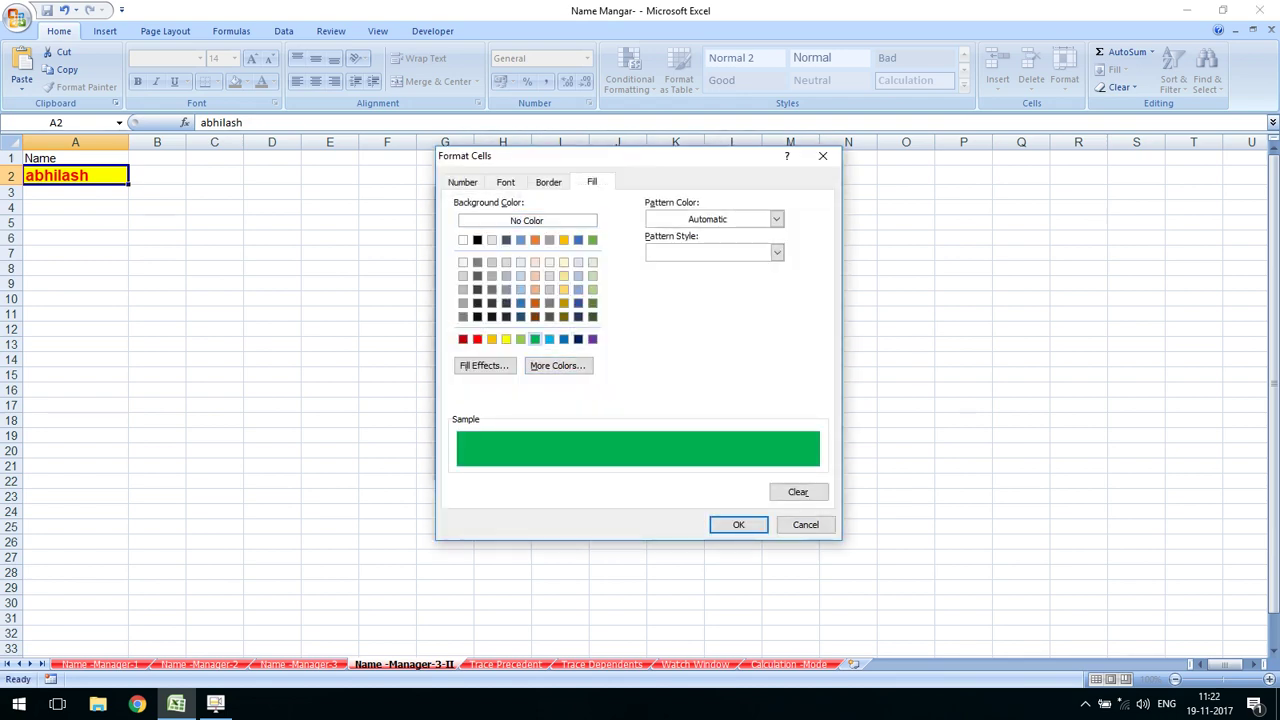
pyautogui.press('Return')
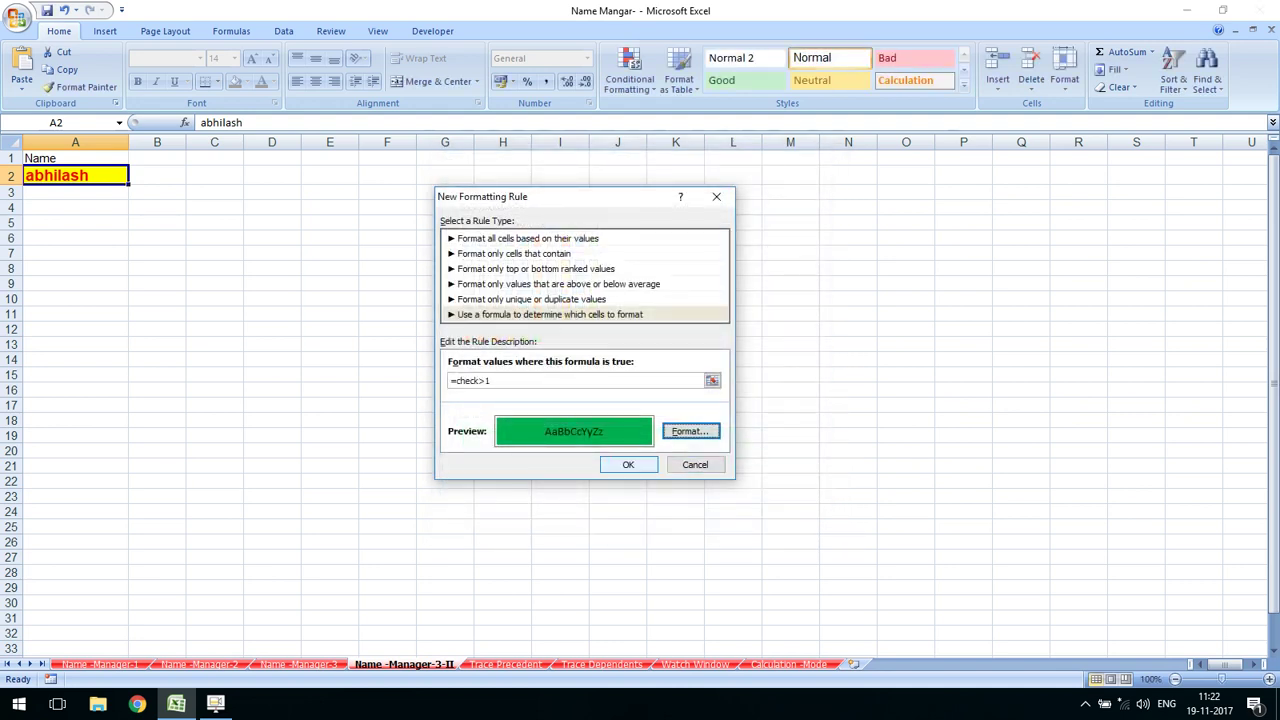
pyautogui.press('Tab')
pyautogui.press('Return')
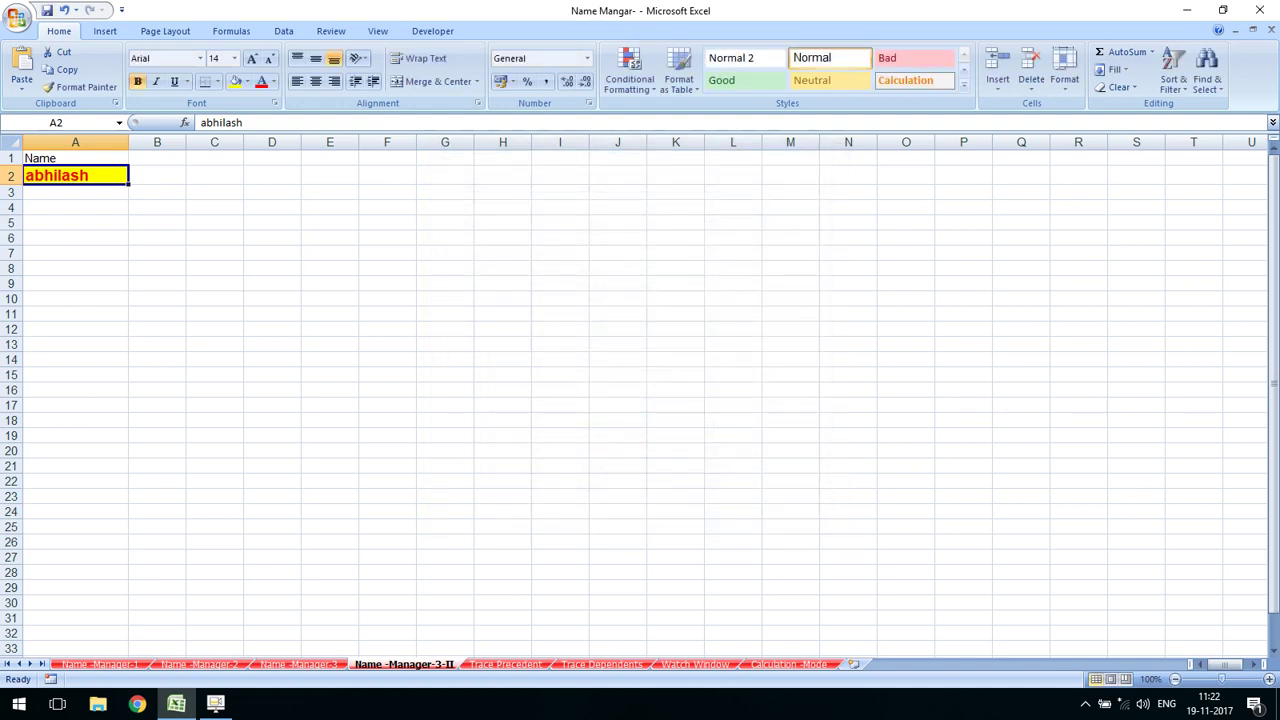
pyautogui.hotkey('ctrl', 'pageup')
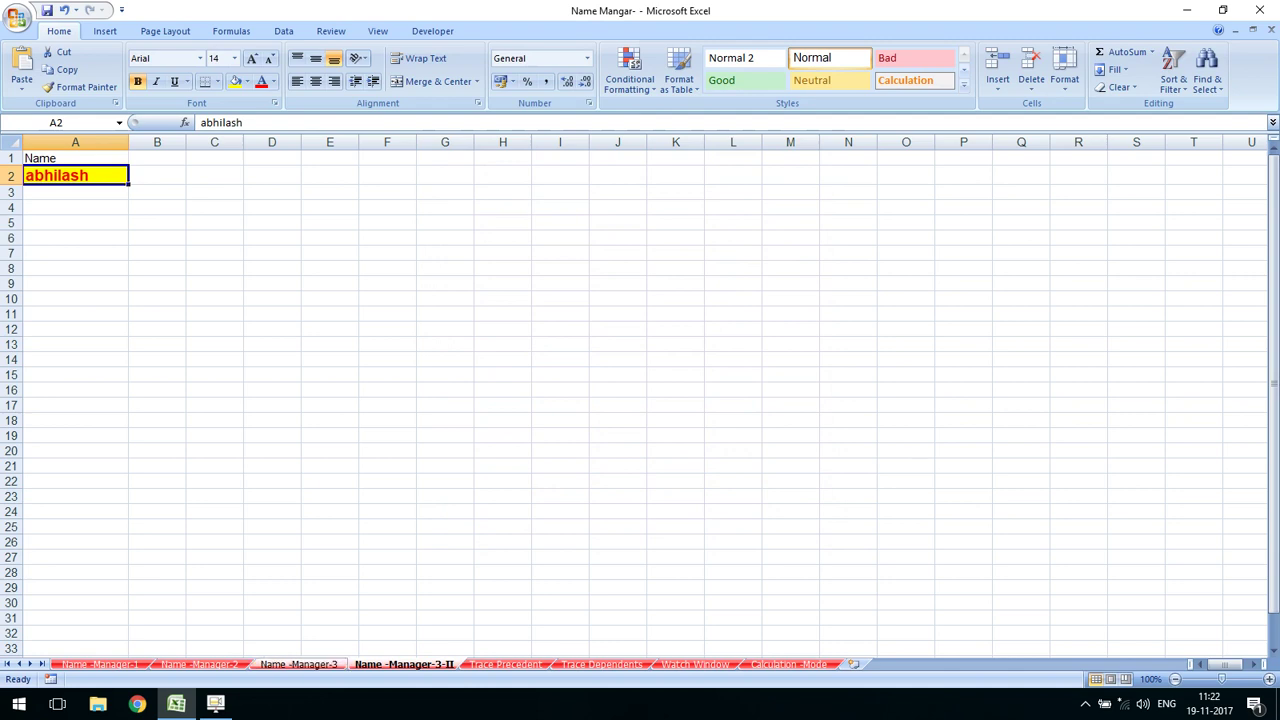
# - Change A12 from RICKY to ABHILASH and go back to the Name -Manager-3-II sheet
pyautogui.click(69, 416)
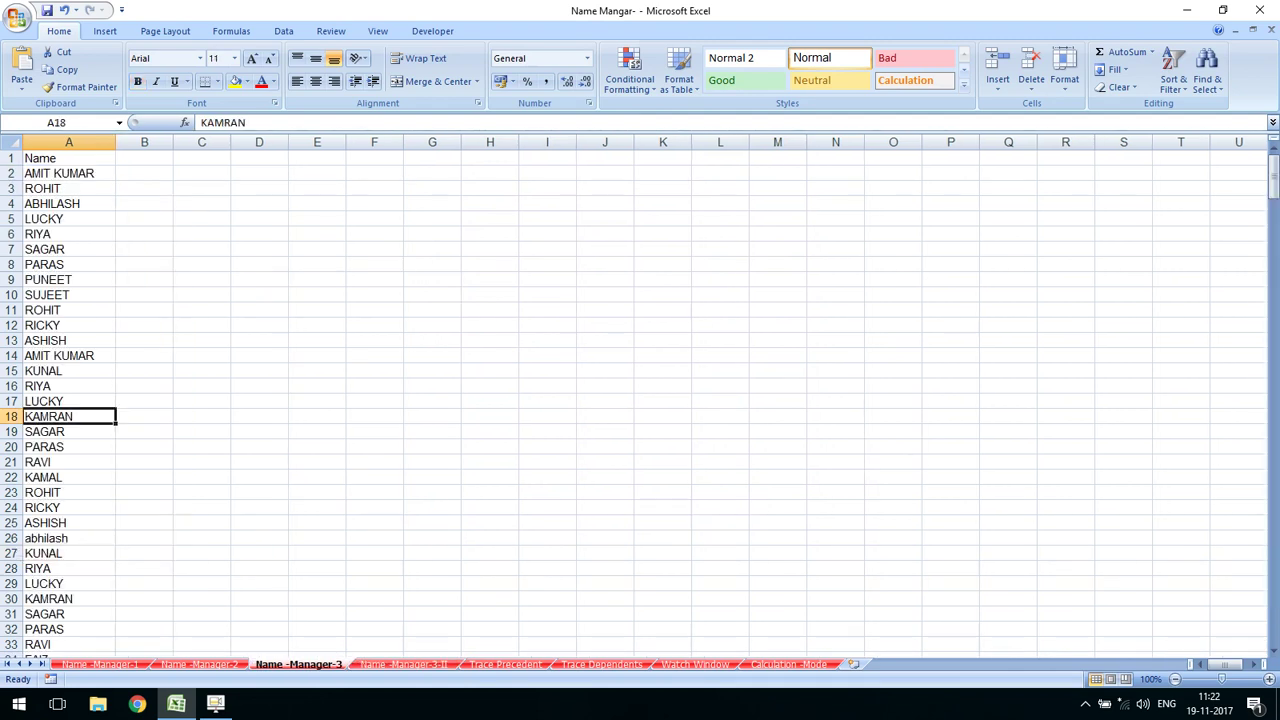
pyautogui.click(69, 325)
pyautogui.write('abhas')
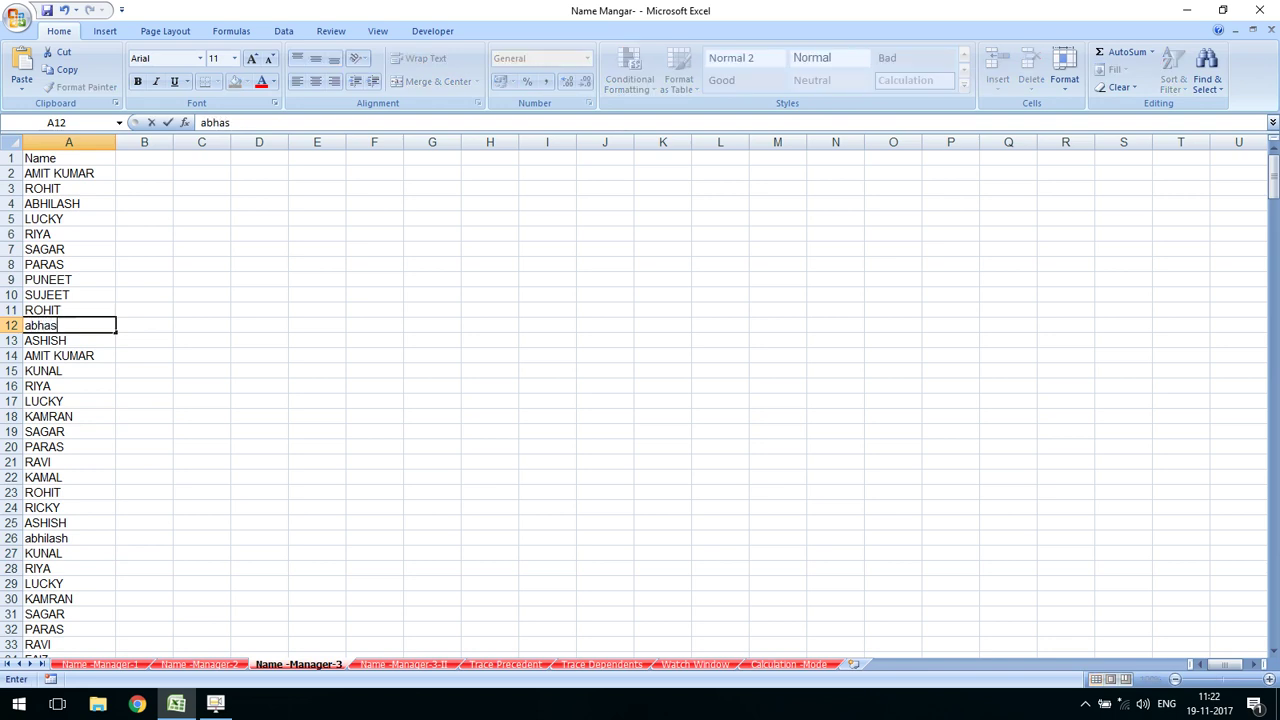
pyautogui.press('BackSpace')
pyautogui.press('BackSpace')
pyautogui.press('BackSpace')
pyautogui.press('BackSpace')
pyautogui.press('BackSpace')
pyautogui.write('a')
pyautogui.write('b')
pyautogui.press('Tab')
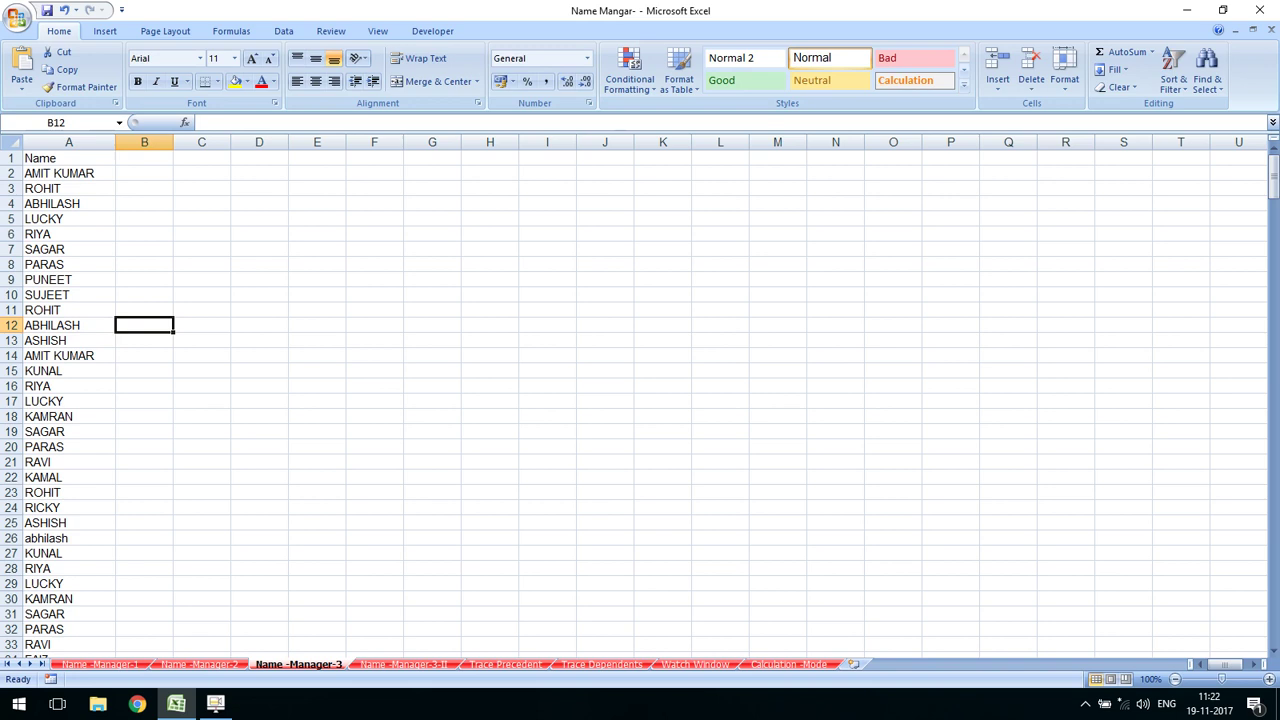
pyautogui.click(405, 664)
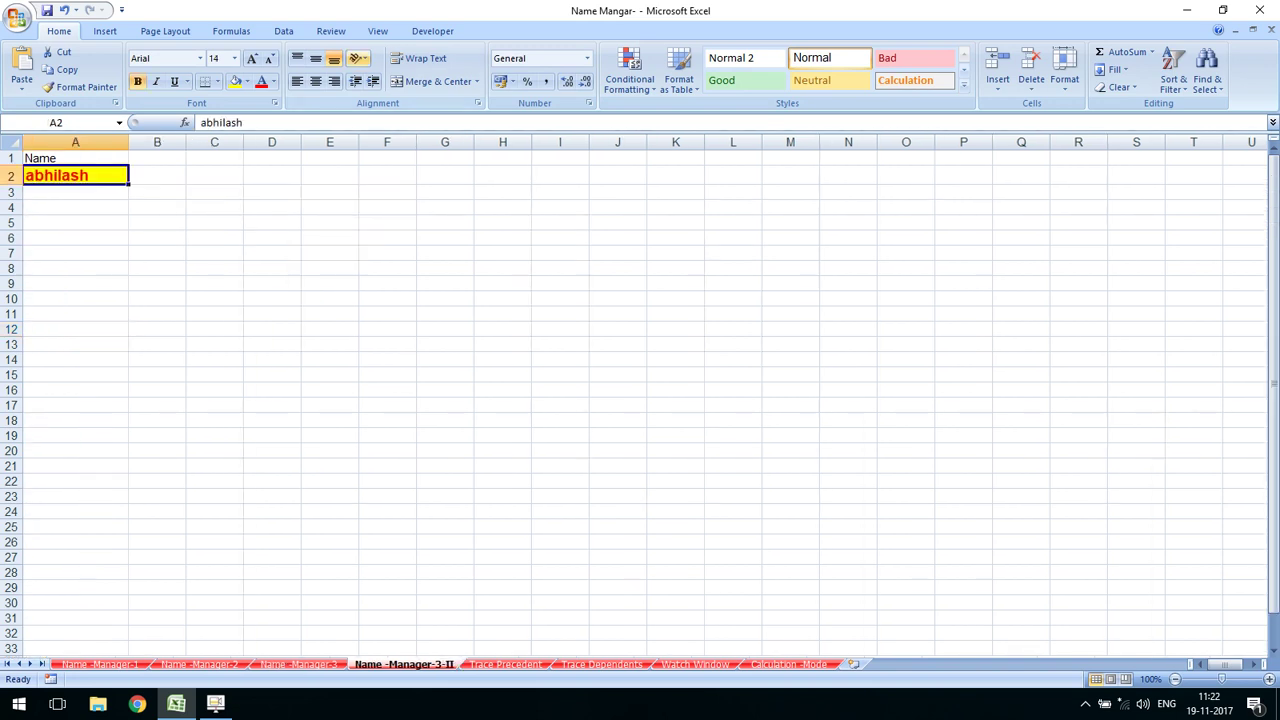
pyautogui.click(629, 78)
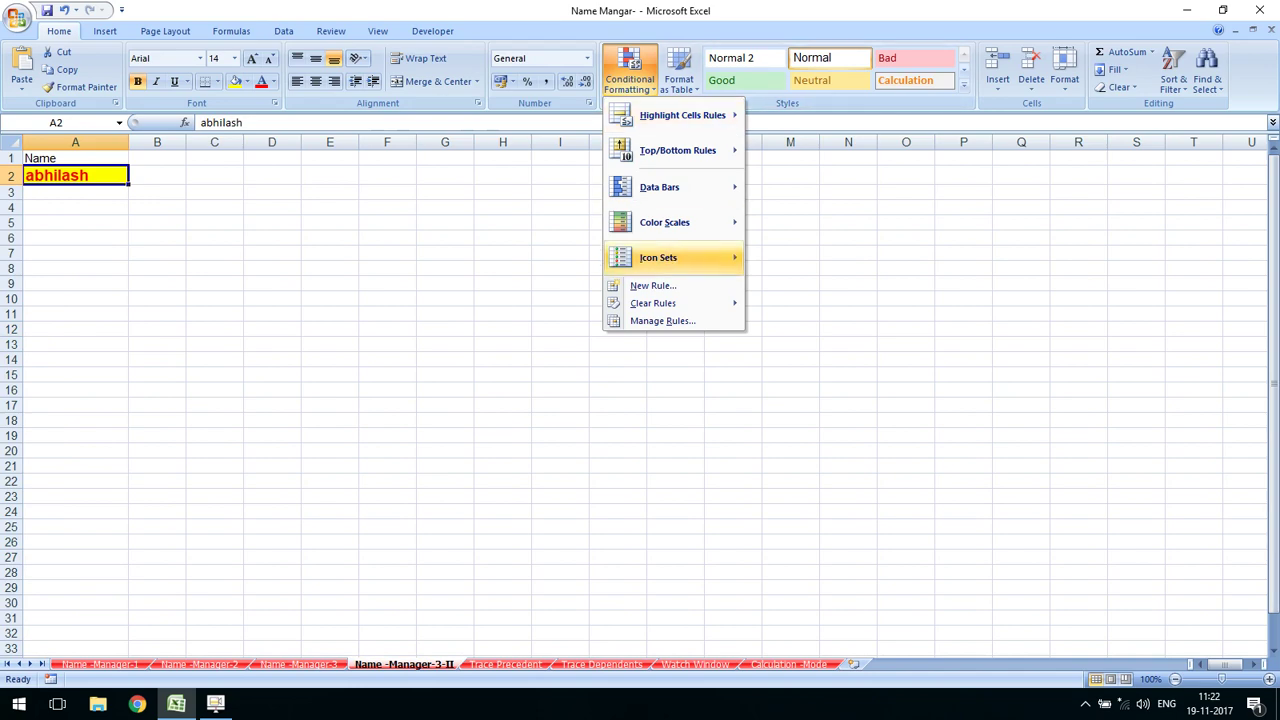
pyautogui.click(662, 321)
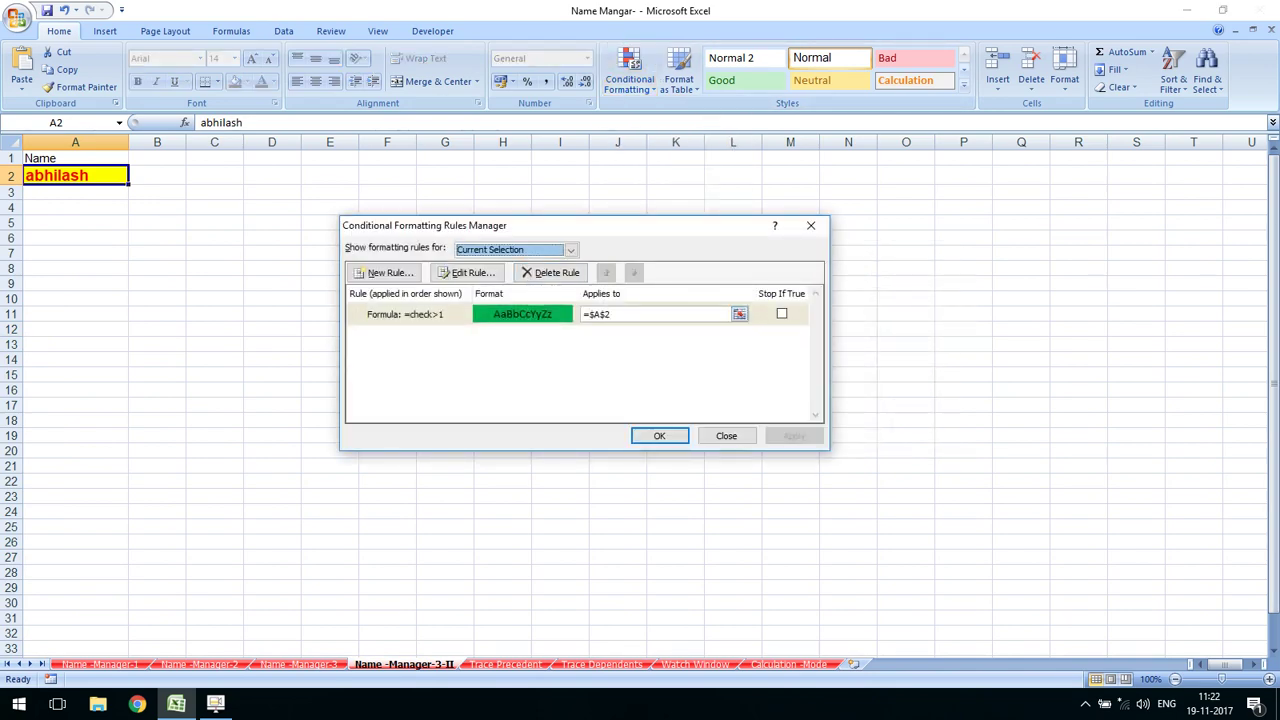
pyautogui.doubleClick(405, 314)
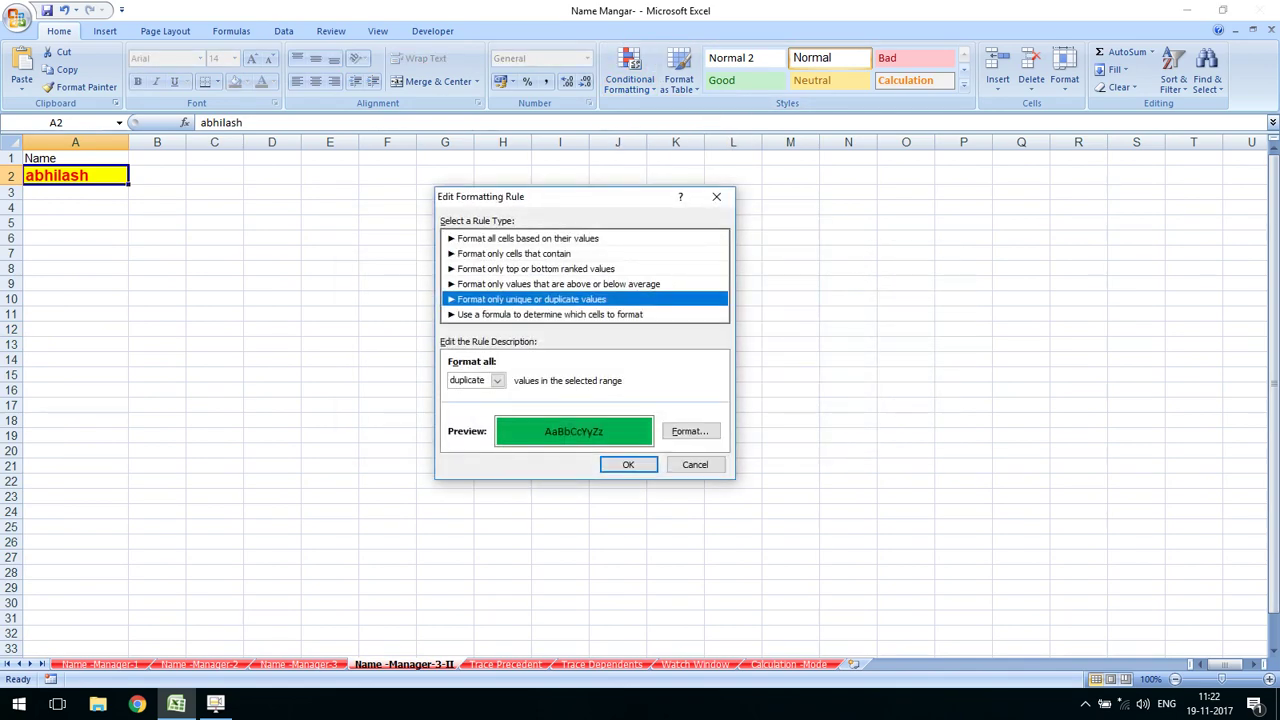
pyautogui.press('Escape')
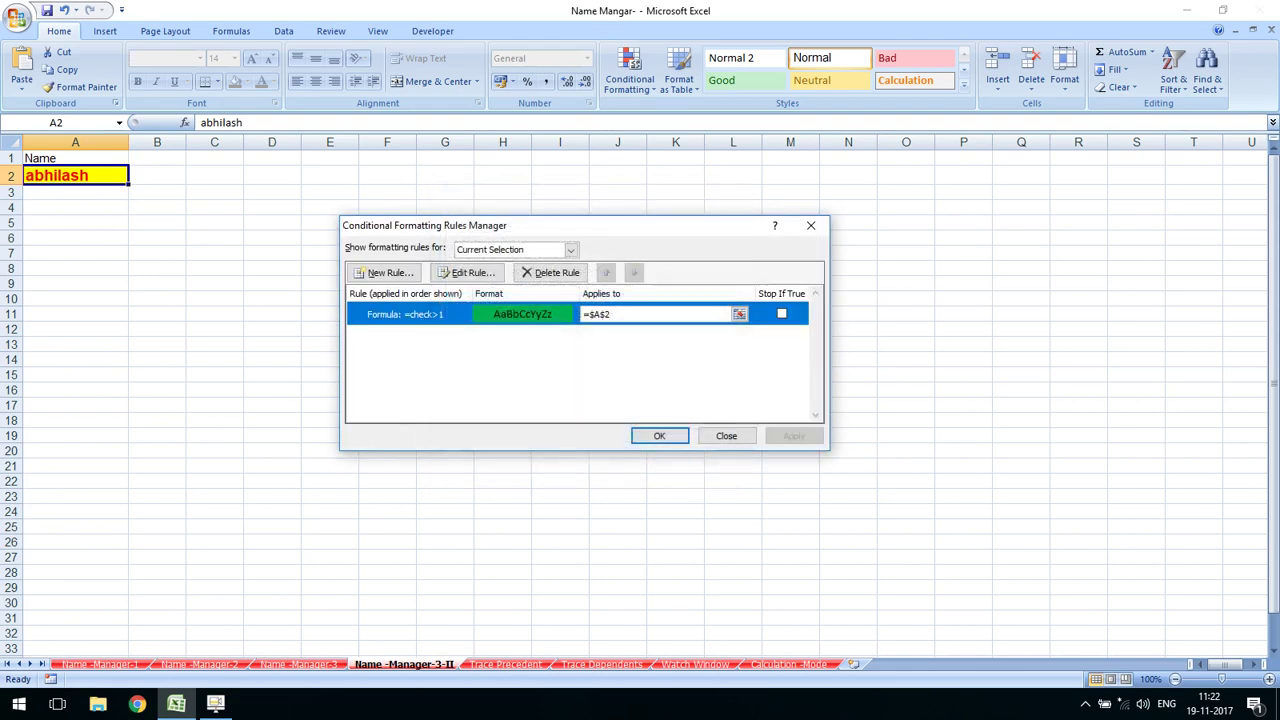
pyautogui.hotkey('alt', 'e')
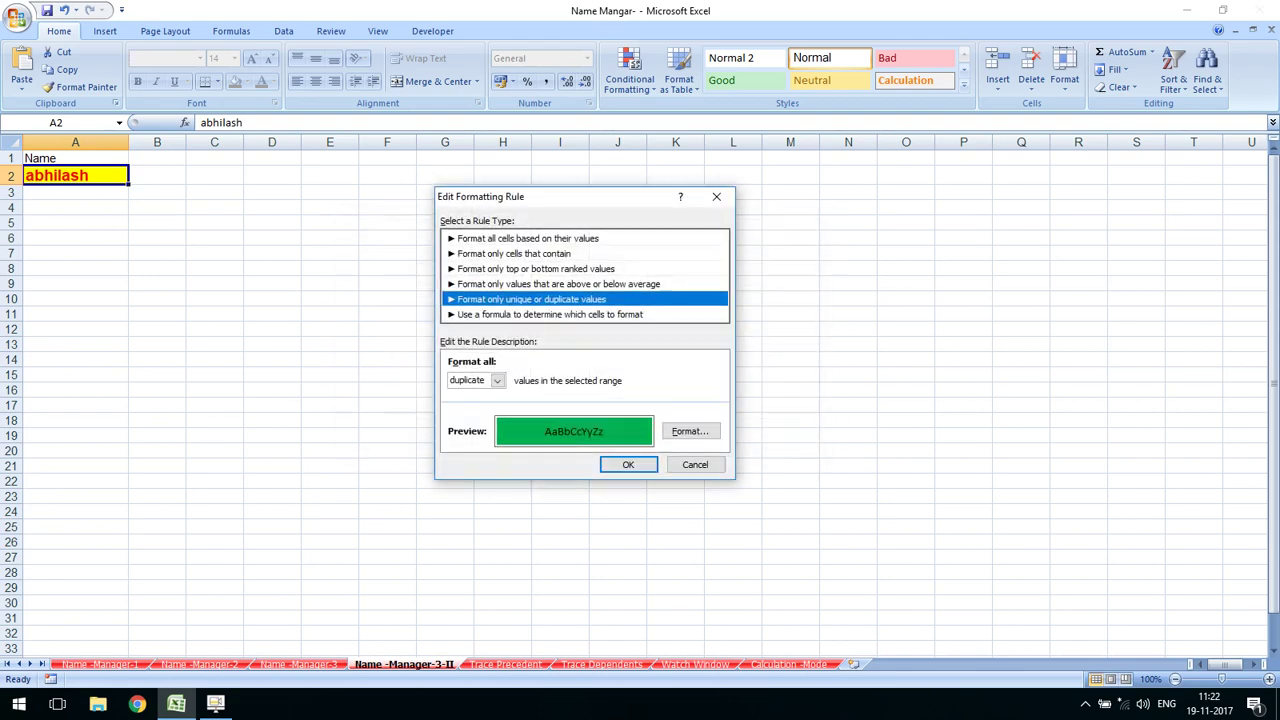
pyautogui.click(550, 314)
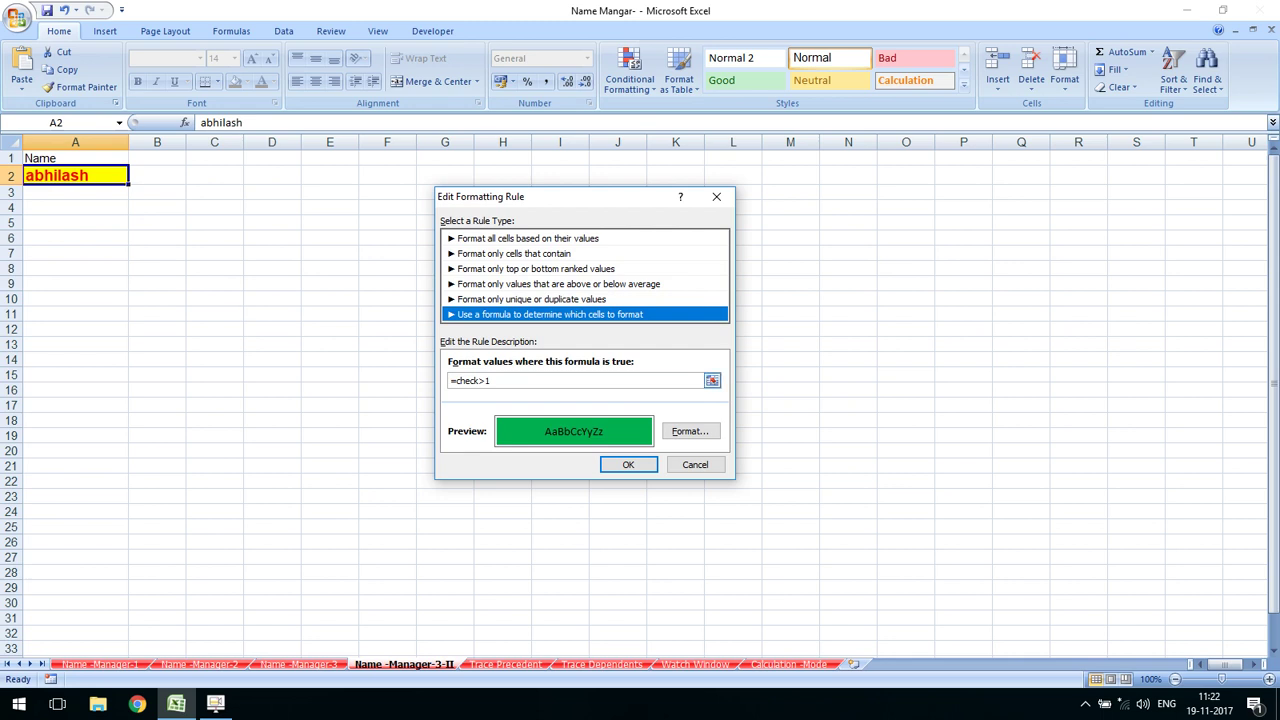
pyautogui.press('Return')
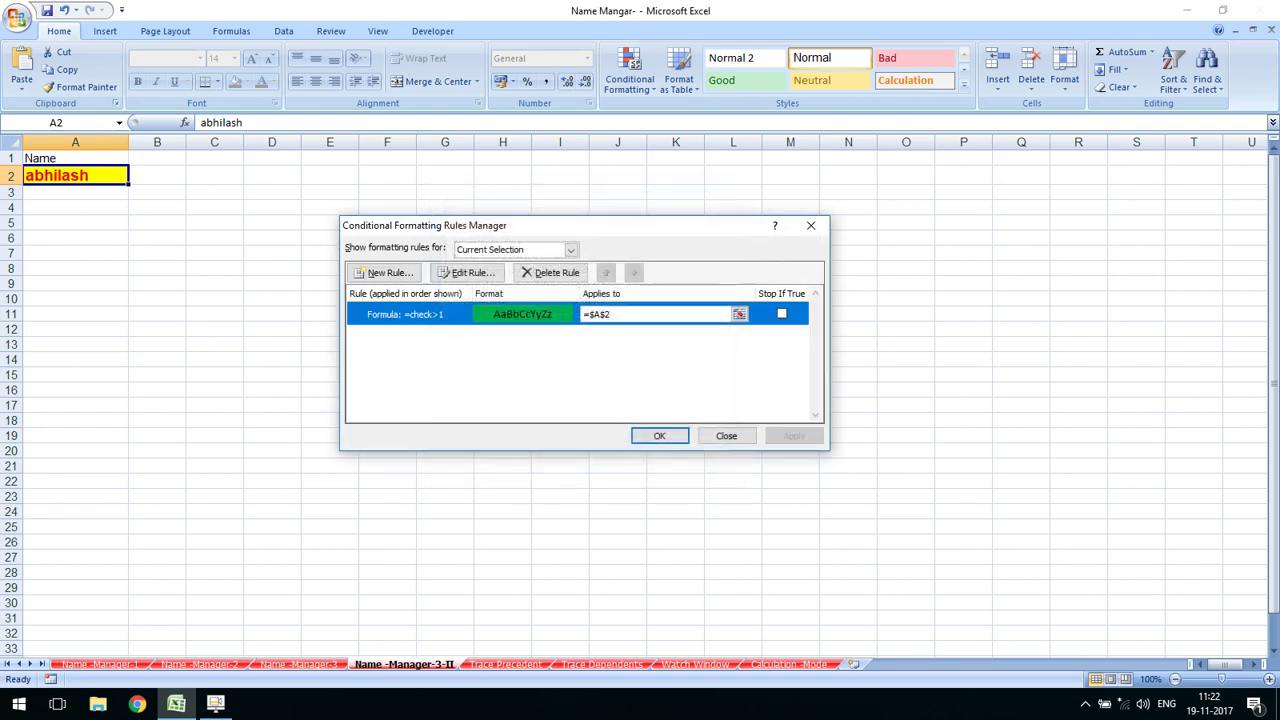
pyautogui.press('Return')
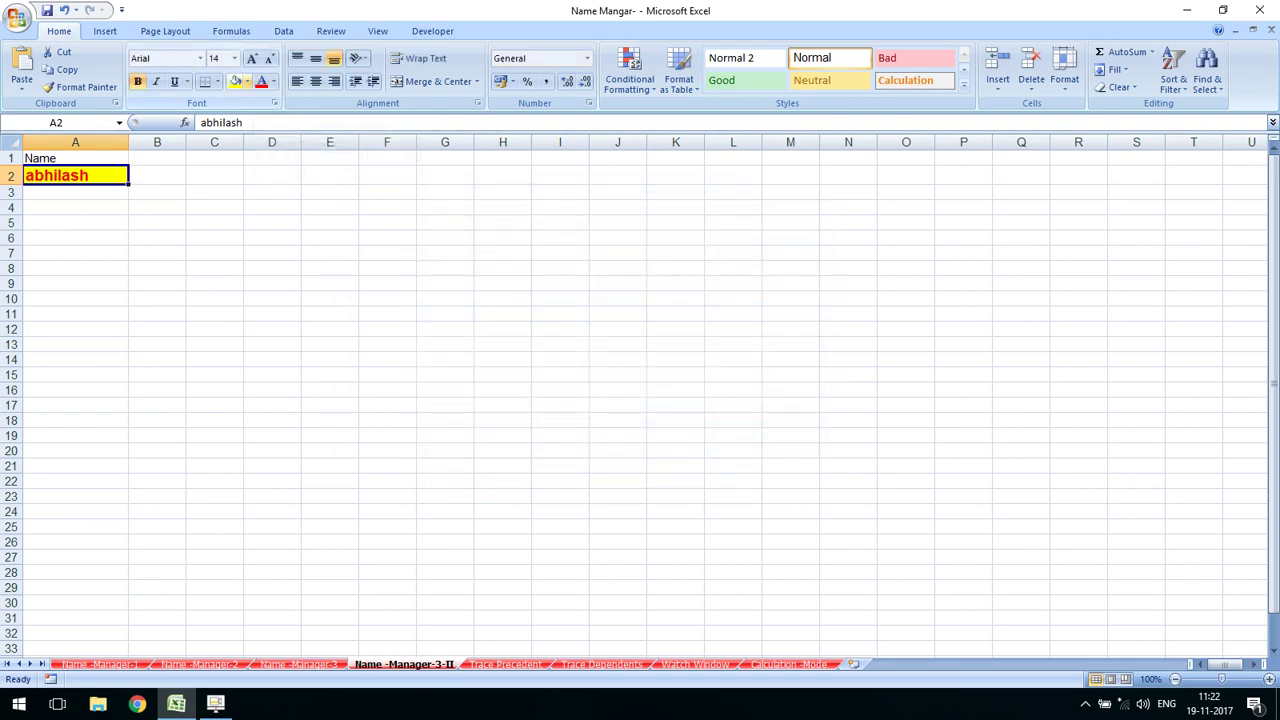
# - Set A2's fill to No Fill, then open and cancel a new formula rule
pyautogui.click(247, 81)
pyautogui.click(265, 219)
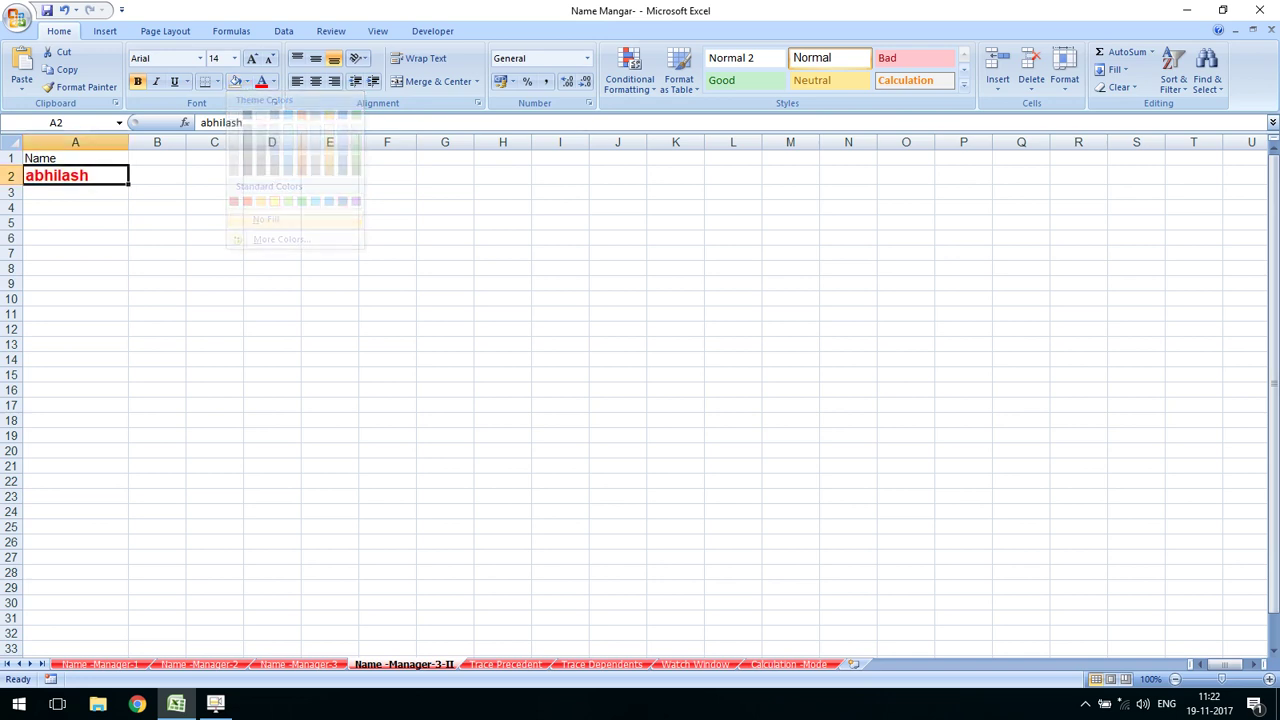
pyautogui.click(629, 70)
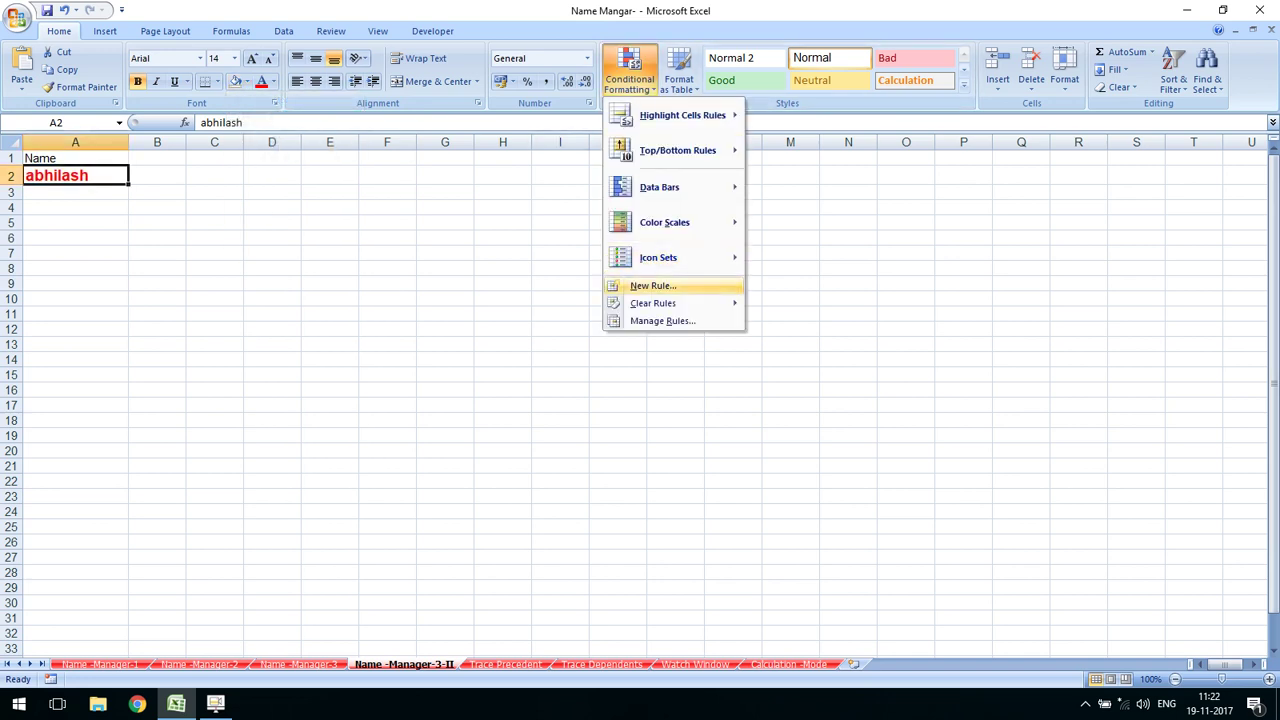
pyautogui.click(652, 285)
pyautogui.click(496, 295)
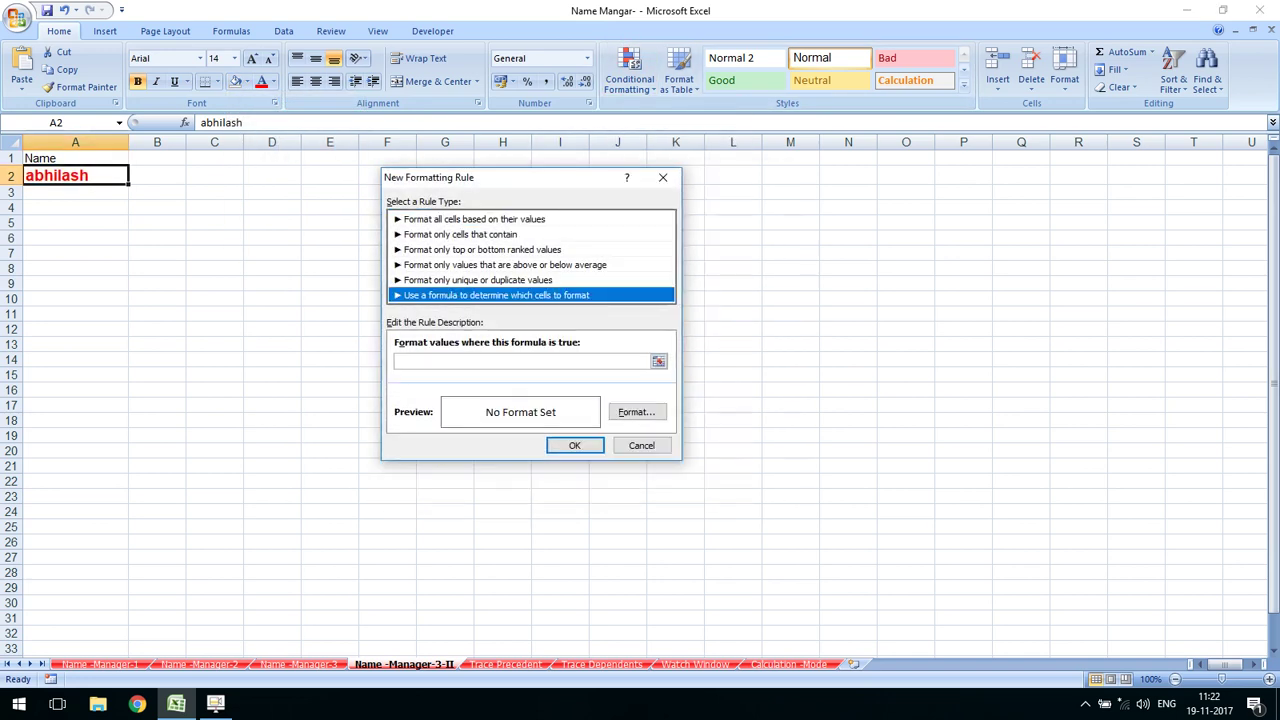
pyautogui.press('Escape')
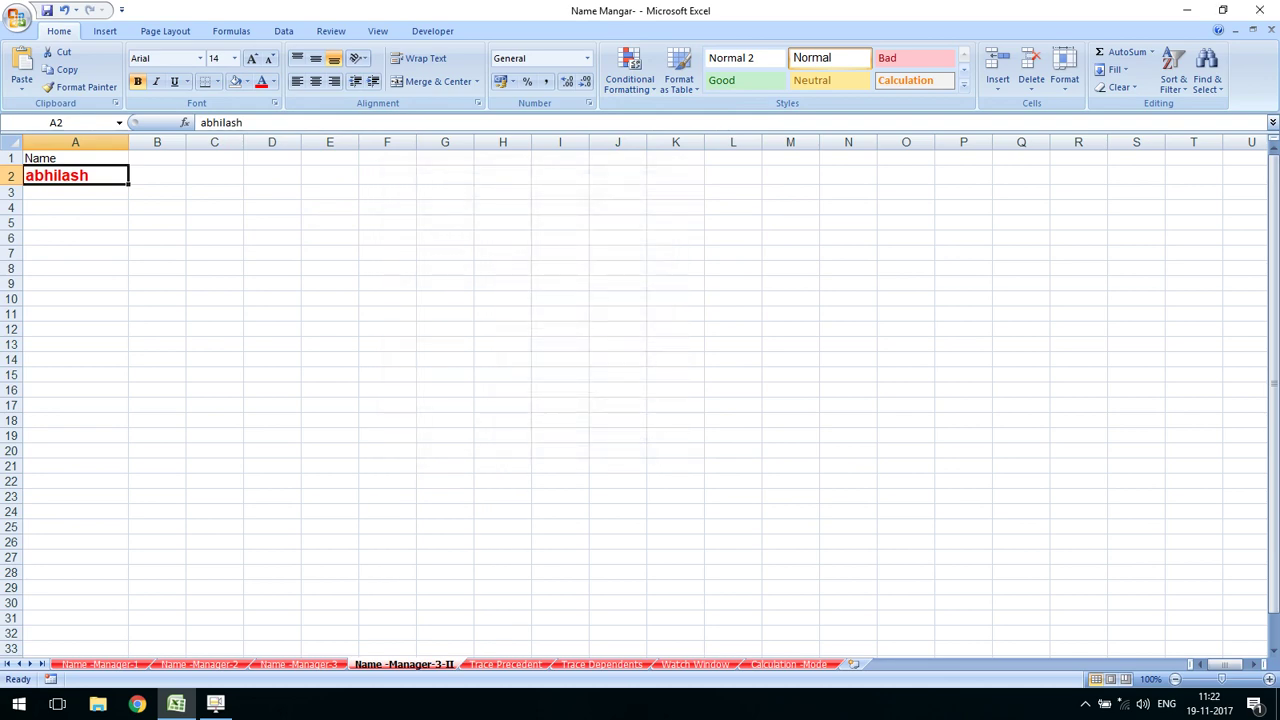
# - Review the =check>1 rule in Manage Rules without changing it
pyautogui.click(629, 72)
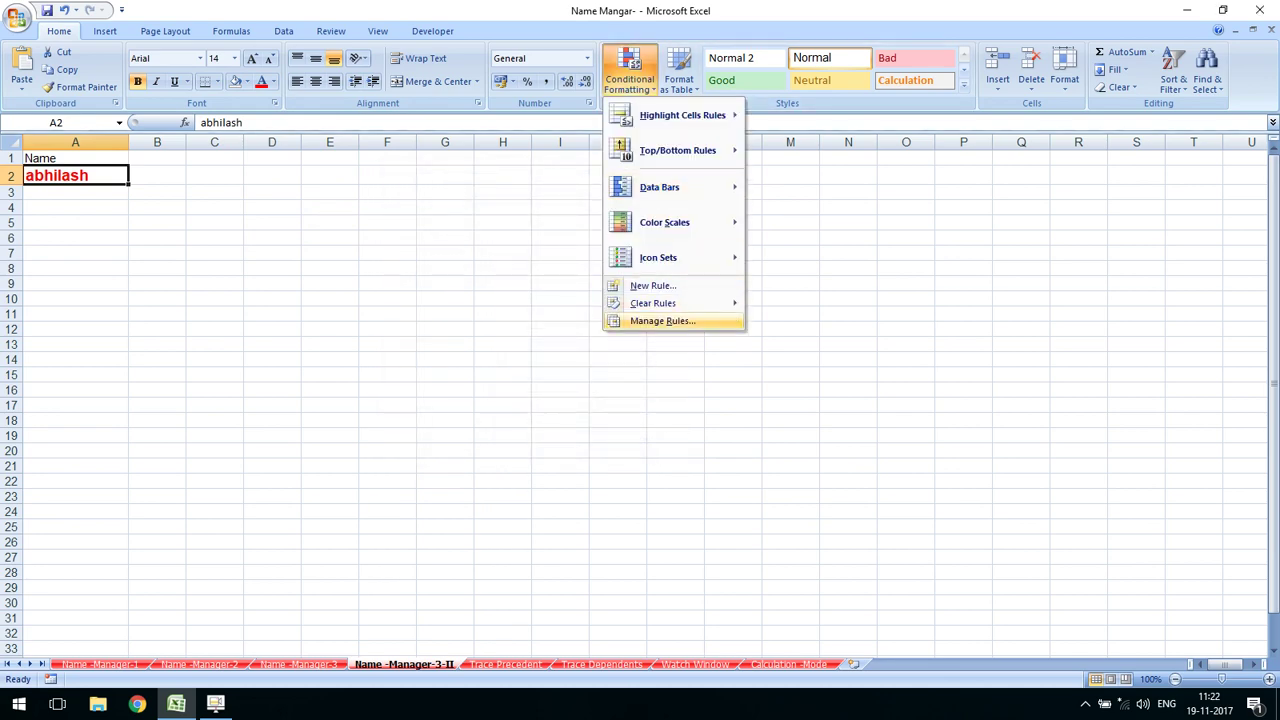
pyautogui.click(662, 320)
pyautogui.click(330, 377)
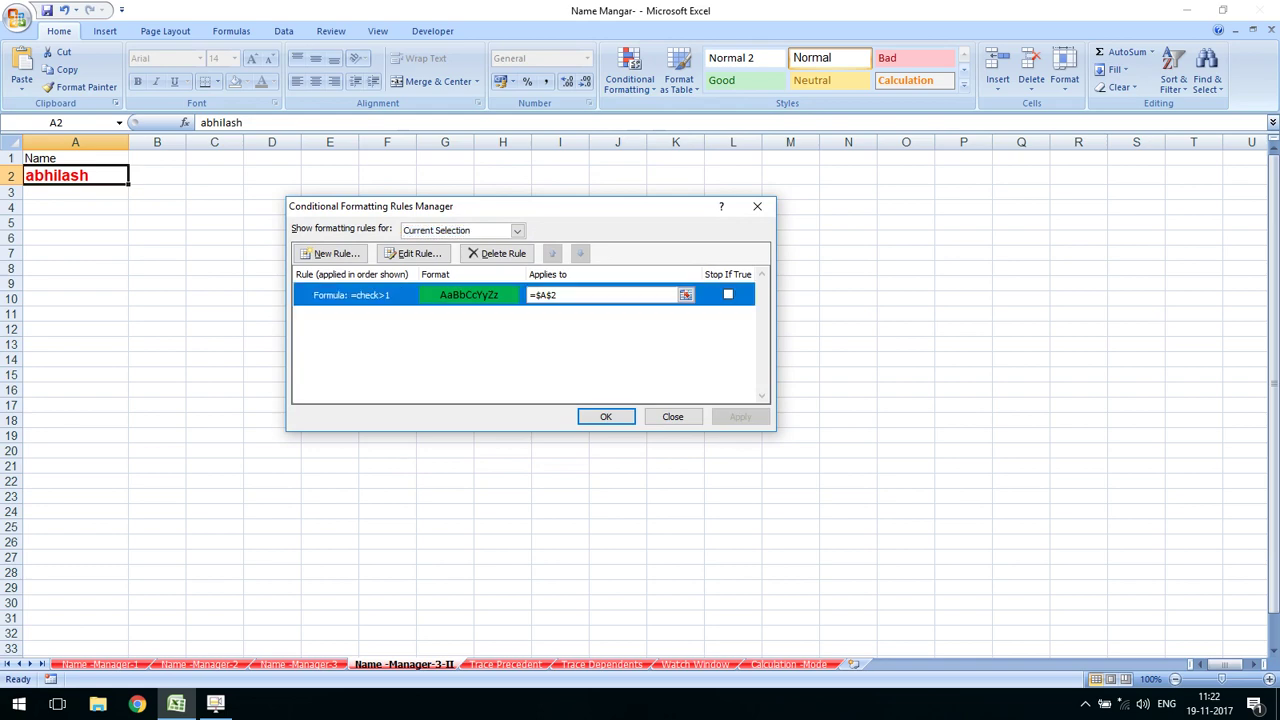
pyautogui.click(434, 251)
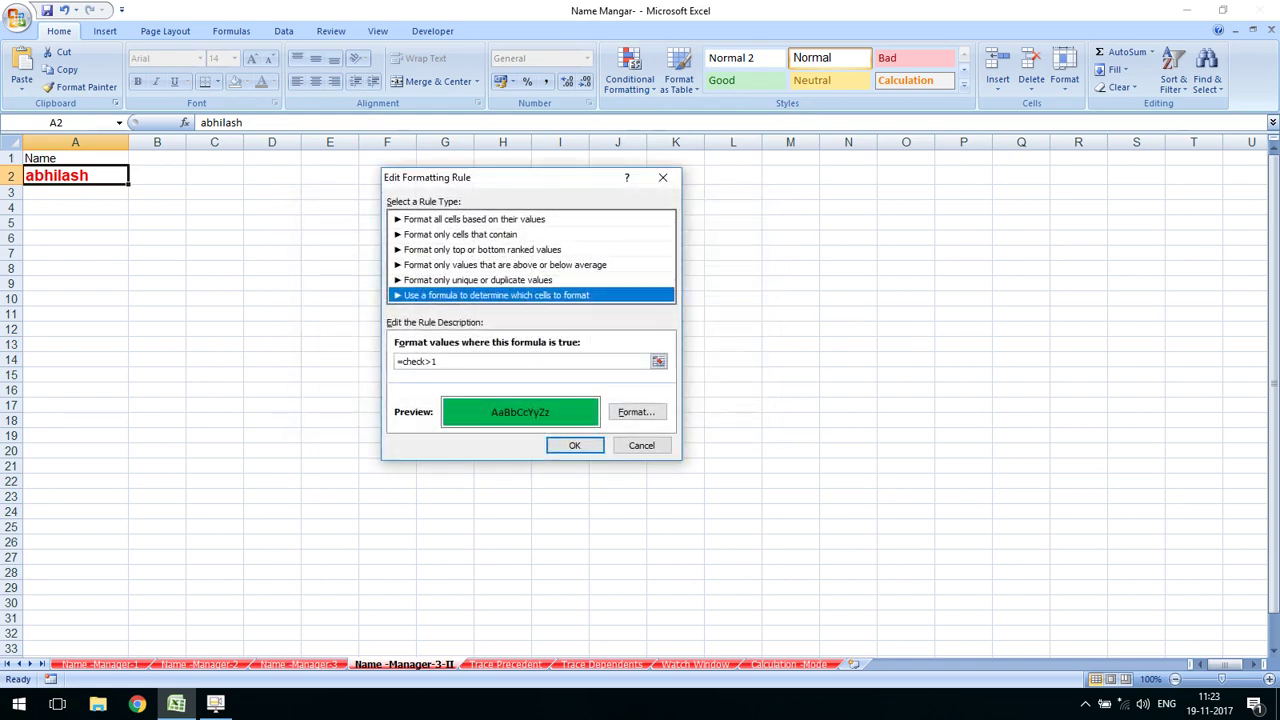
pyautogui.press('Return')
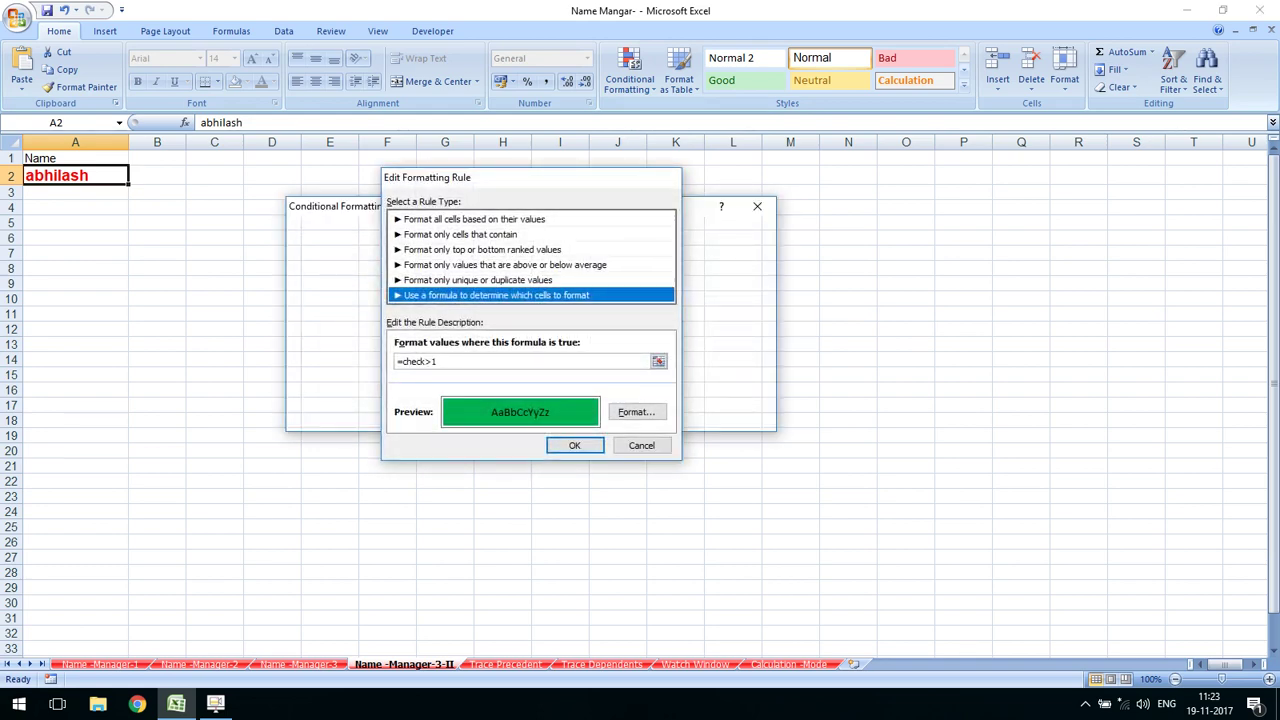
pyautogui.press('Return')
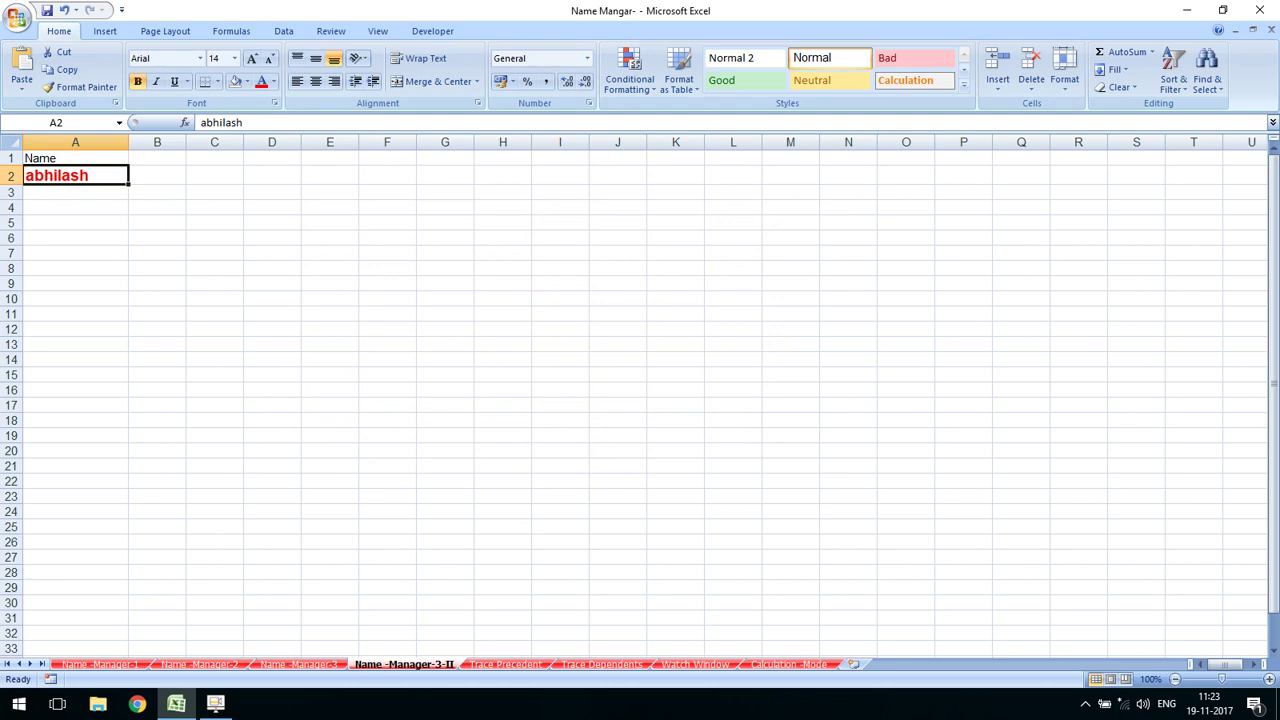
pyautogui.click(617, 420)
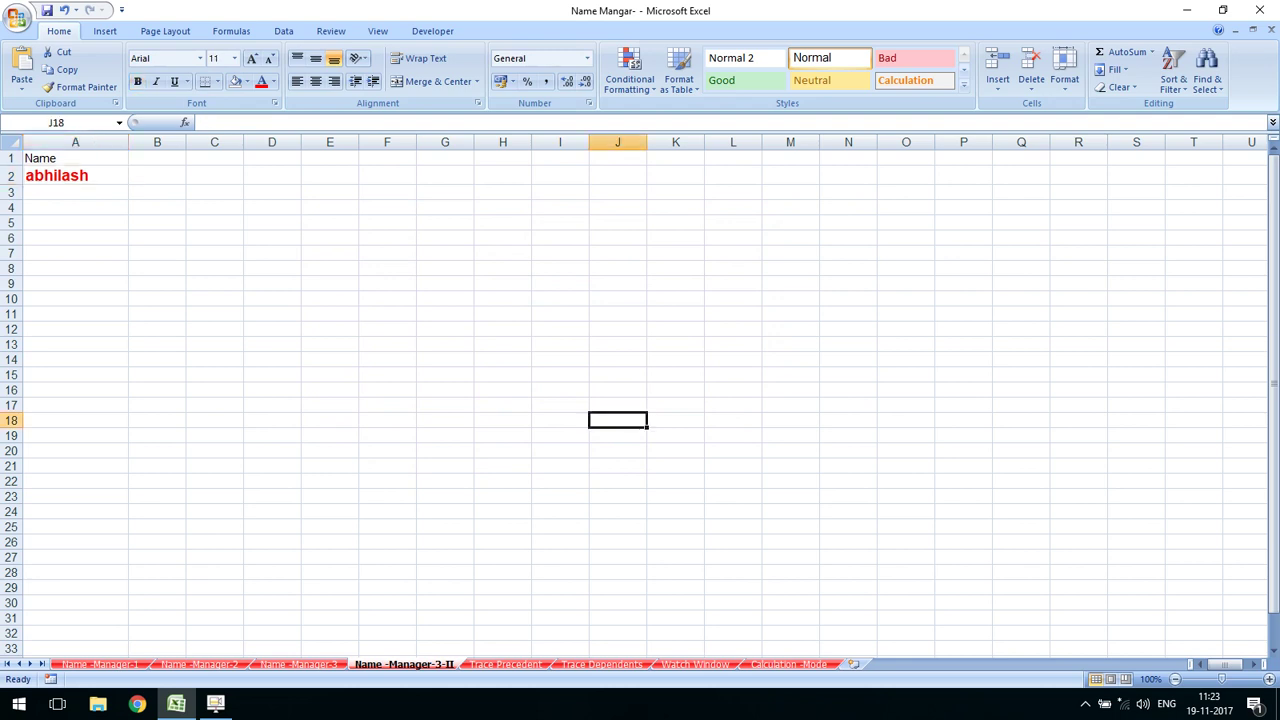
# - Try entering =check in J18, then cancel the entry
pyautogui.write('=che')
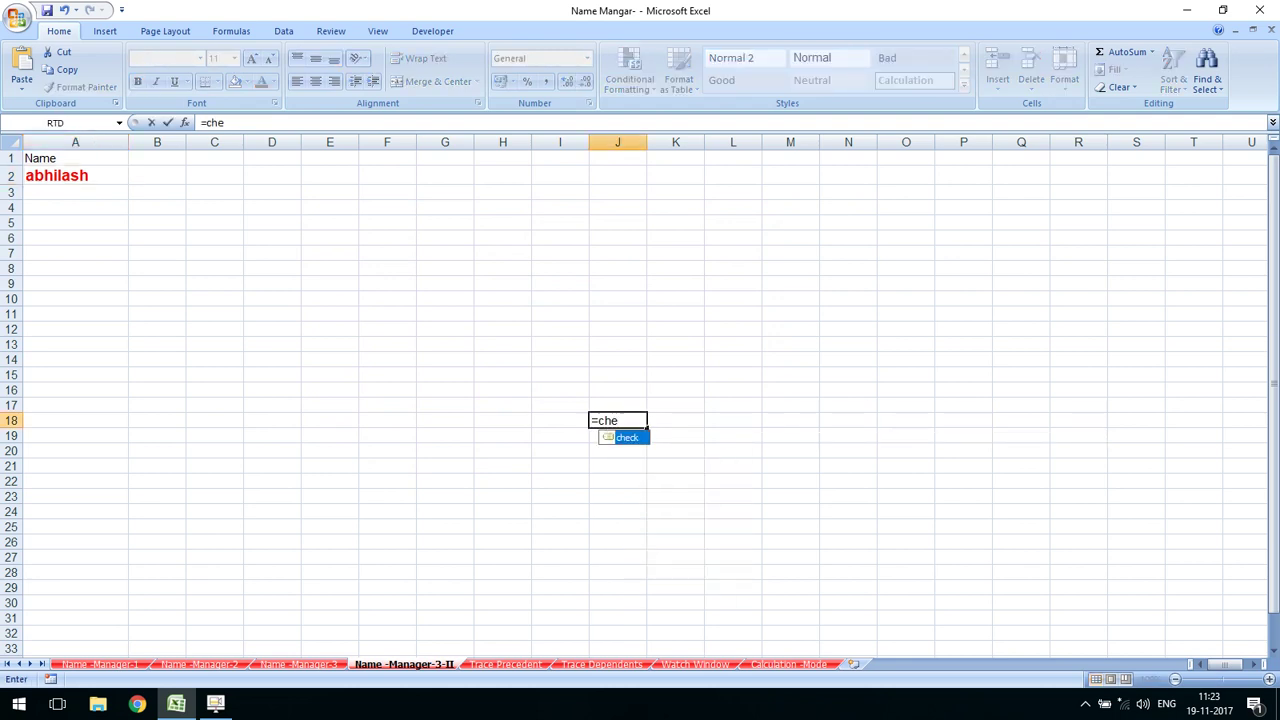
pyautogui.press('Tab')
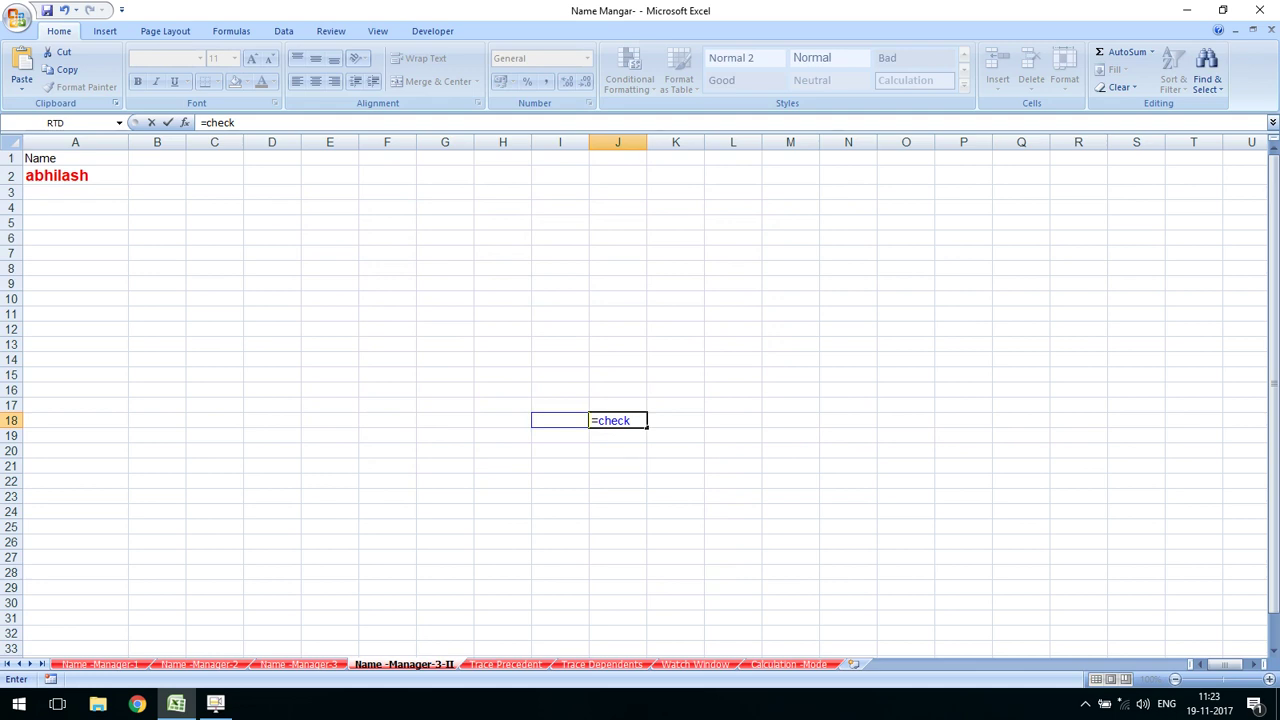
pyautogui.press('Escape')
pyautogui.click(617, 405)
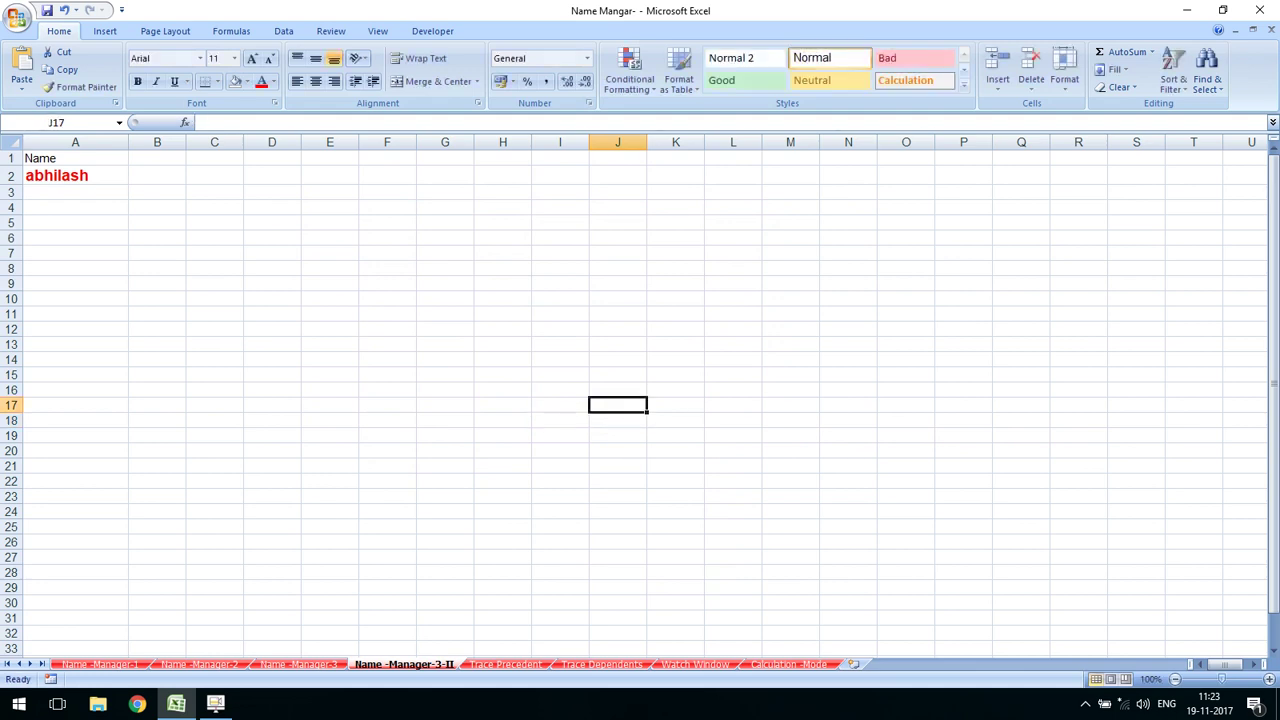
# - Insert a new empty column A, shifting Name and abhilash into column B
pyautogui.press('Left')
pyautogui.press('Left')
pyautogui.press('Left')
pyautogui.press('Left')
pyautogui.press('Up')
pyautogui.press('Left')
pyautogui.press('Up')
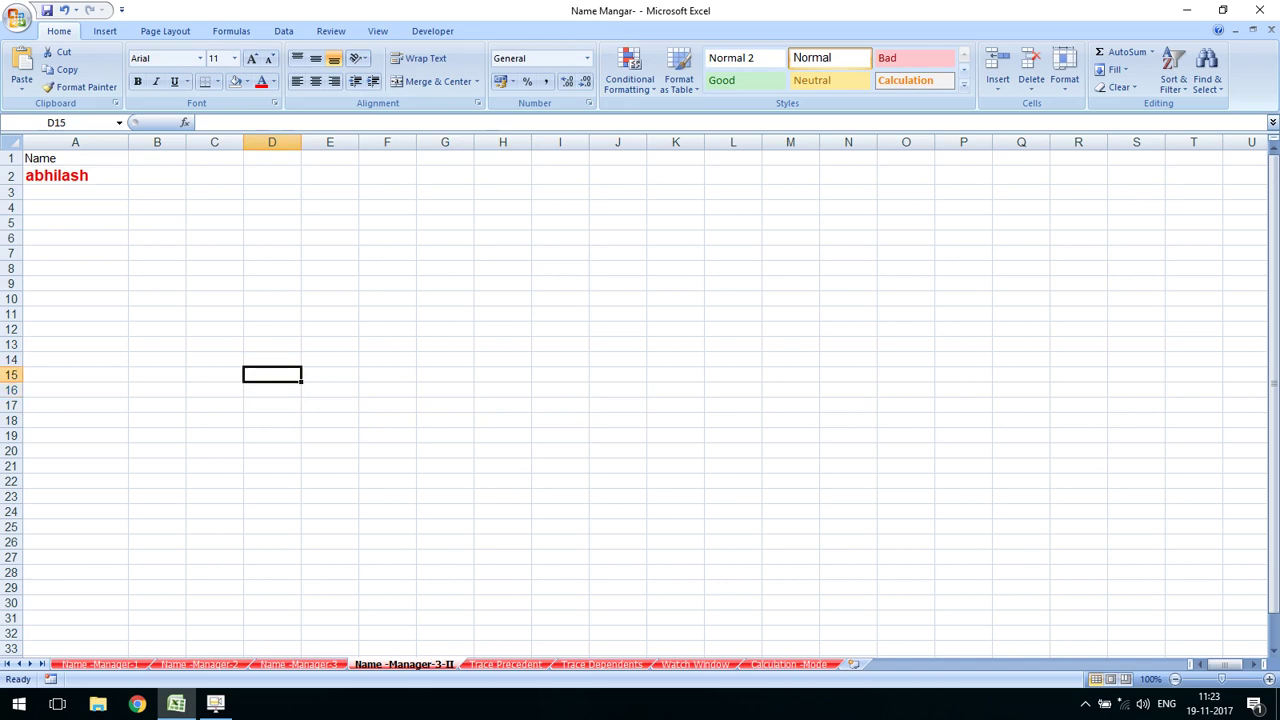
pyautogui.press('Up')
pyautogui.press('Up')
pyautogui.press('Up')
pyautogui.press('Up')
pyautogui.press('Up')
pyautogui.press('Up')
pyautogui.press('Up')
pyautogui.press('Up')
pyautogui.press('Up')
pyautogui.press('Up')
pyautogui.press('Up')
pyautogui.press('Up')
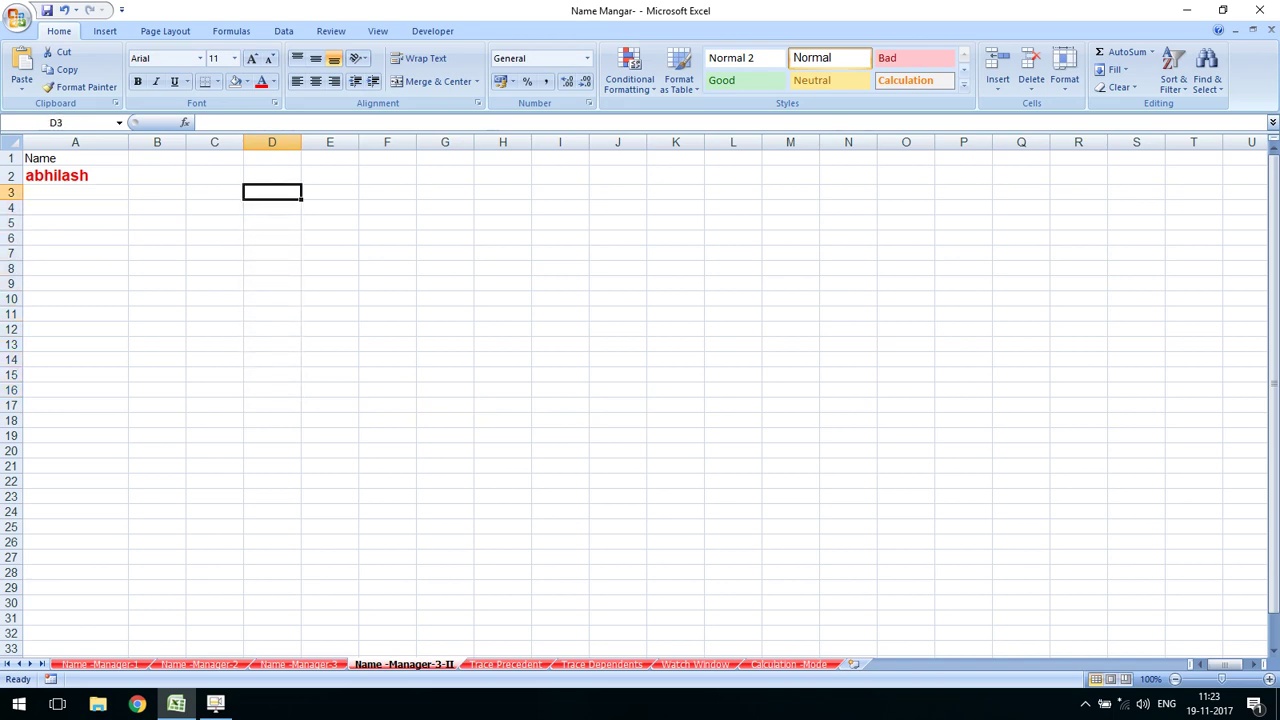
pyautogui.press('Up')
pyautogui.press('Left')
pyautogui.press('Left')
pyautogui.press('Left')
pyautogui.hotkey('ctrl', 'space')
pyautogui.hotkey('ctrl', 'shift', '+')
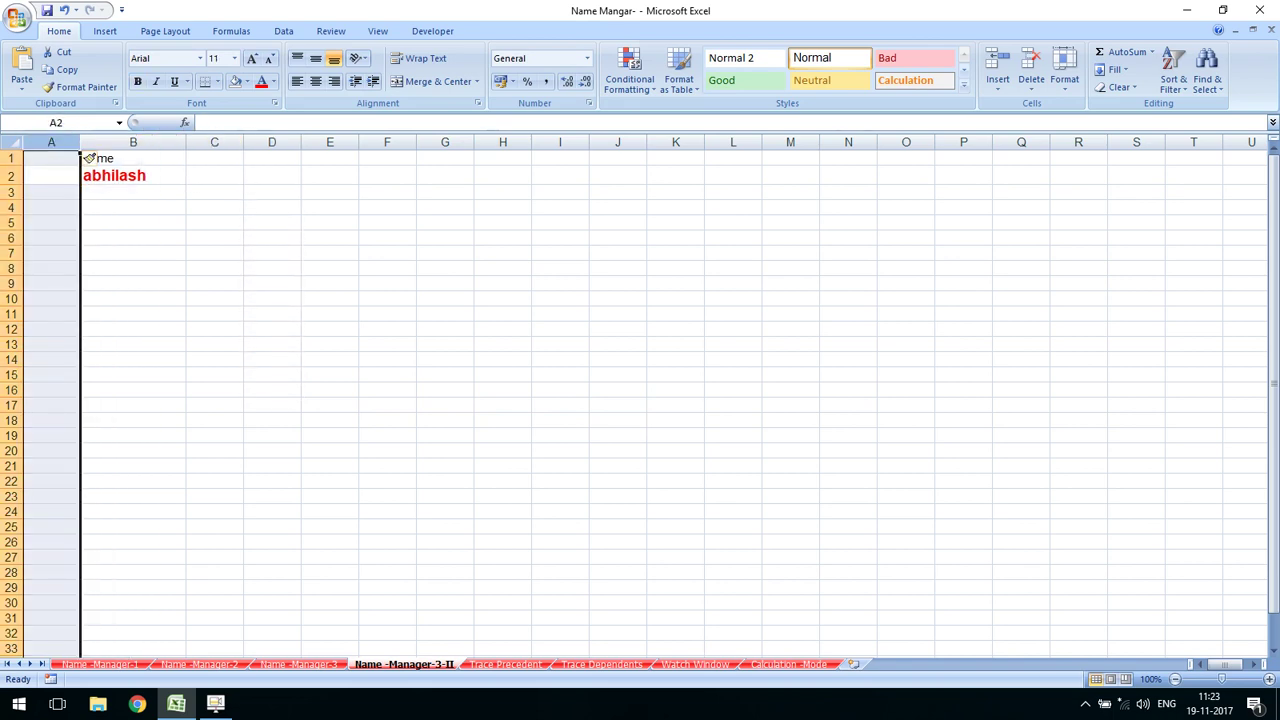
pyautogui.press('Up')
# - Enter =check in B3, fixing the mistaken CHAR completion, so it shows 0
pyautogui.press('Down')
pyautogui.press('Right')
pyautogui.press('Down')
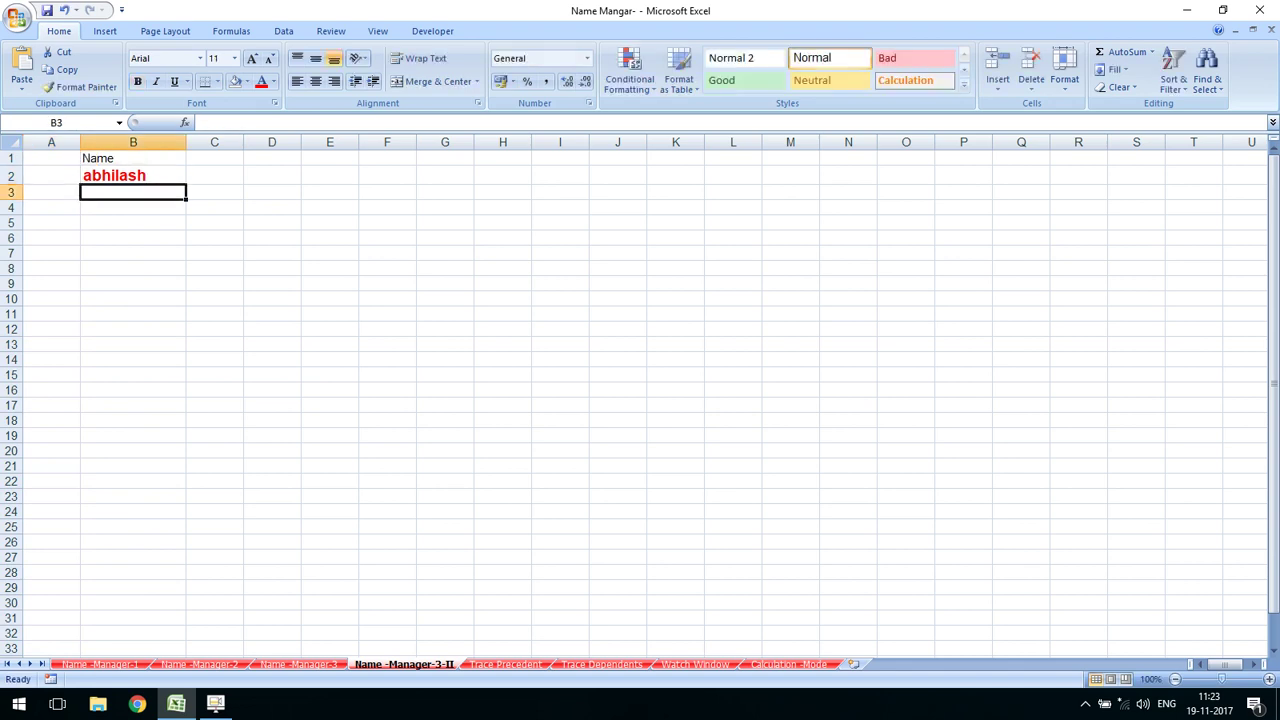
pyautogui.write('=c')
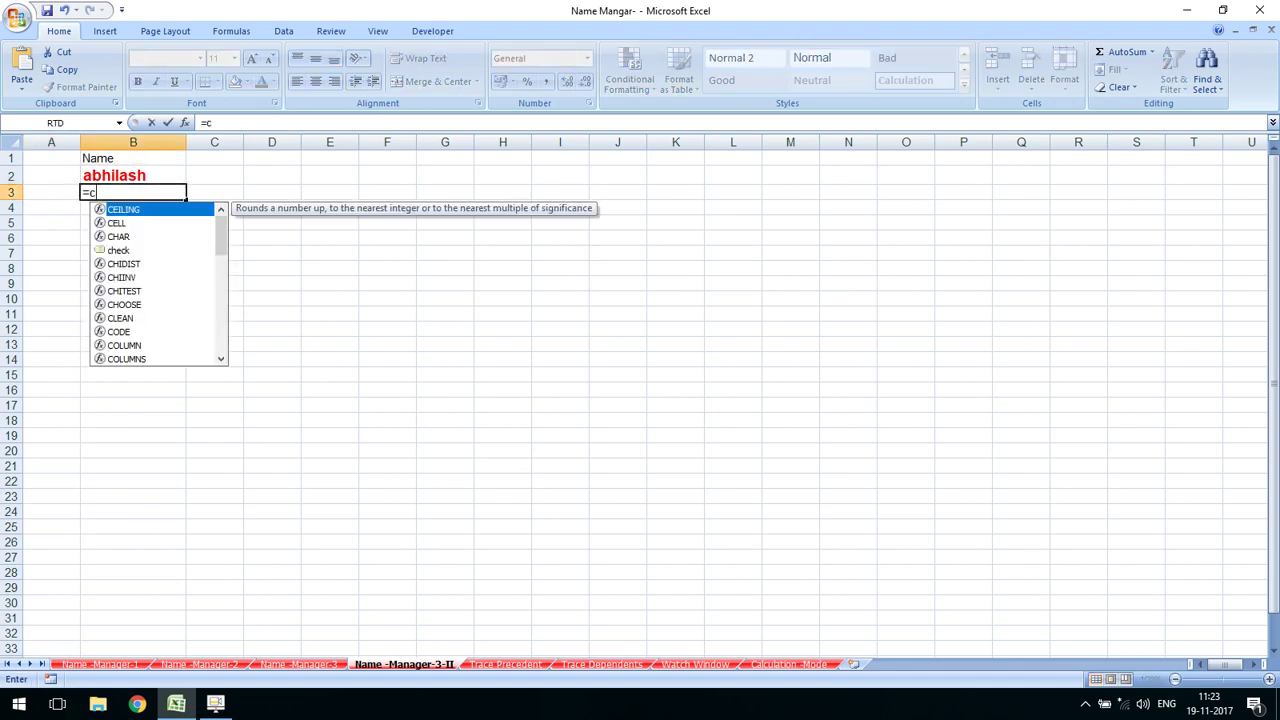
pyautogui.write('h')
pyautogui.press('Tab')
pyautogui.press('BackSpace')
pyautogui.press('BackSpace')
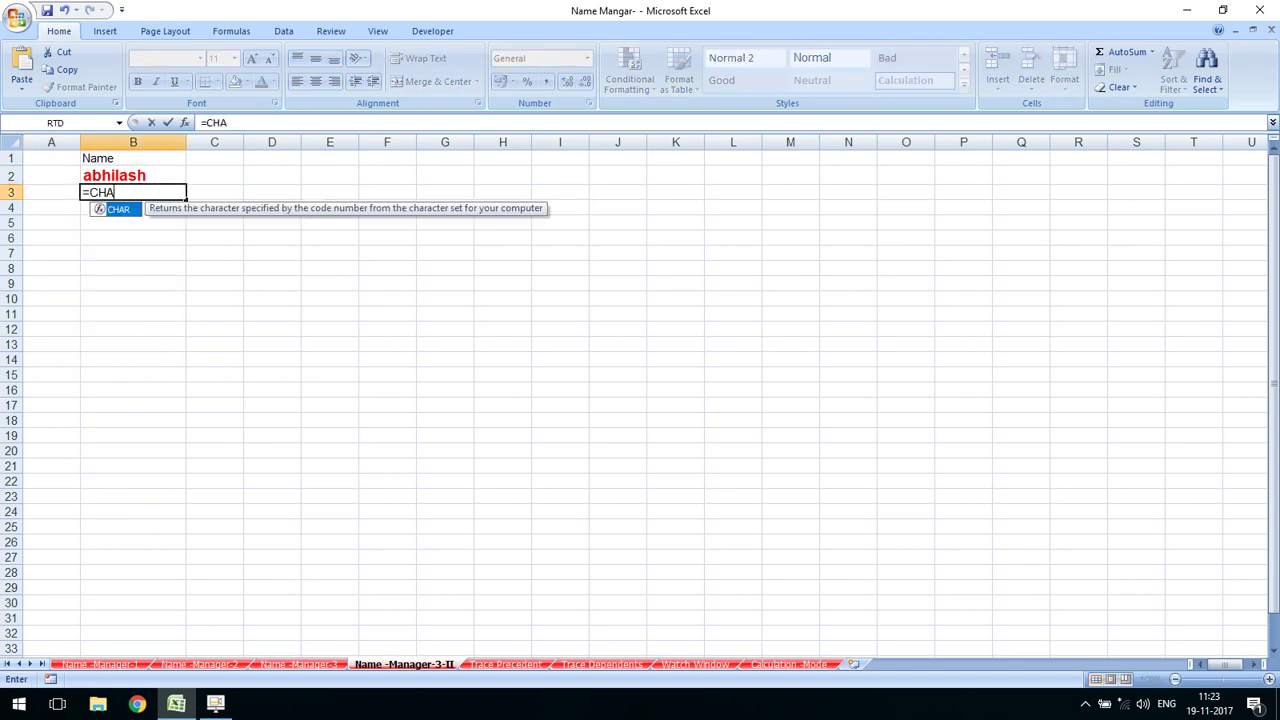
pyautogui.press('BackSpace')
pyautogui.press('Down')
pyautogui.press('Tab')
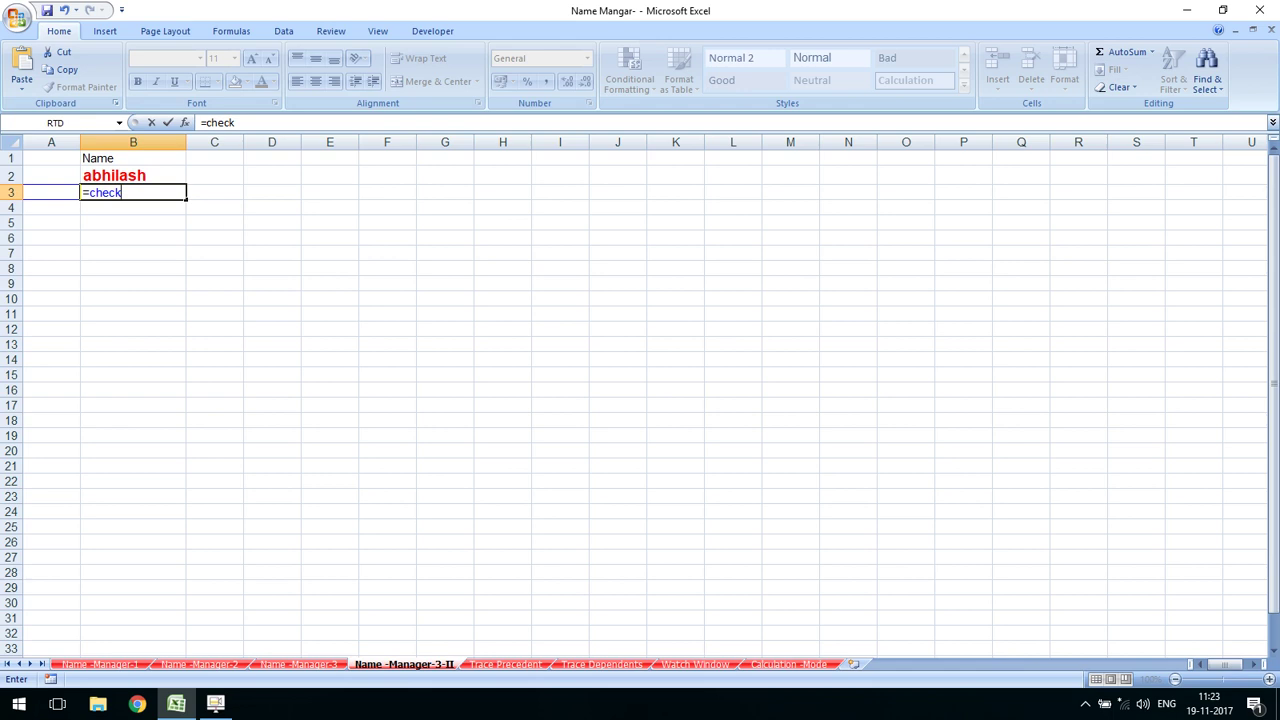
pyautogui.click(133, 175)
pyautogui.click(51, 175)
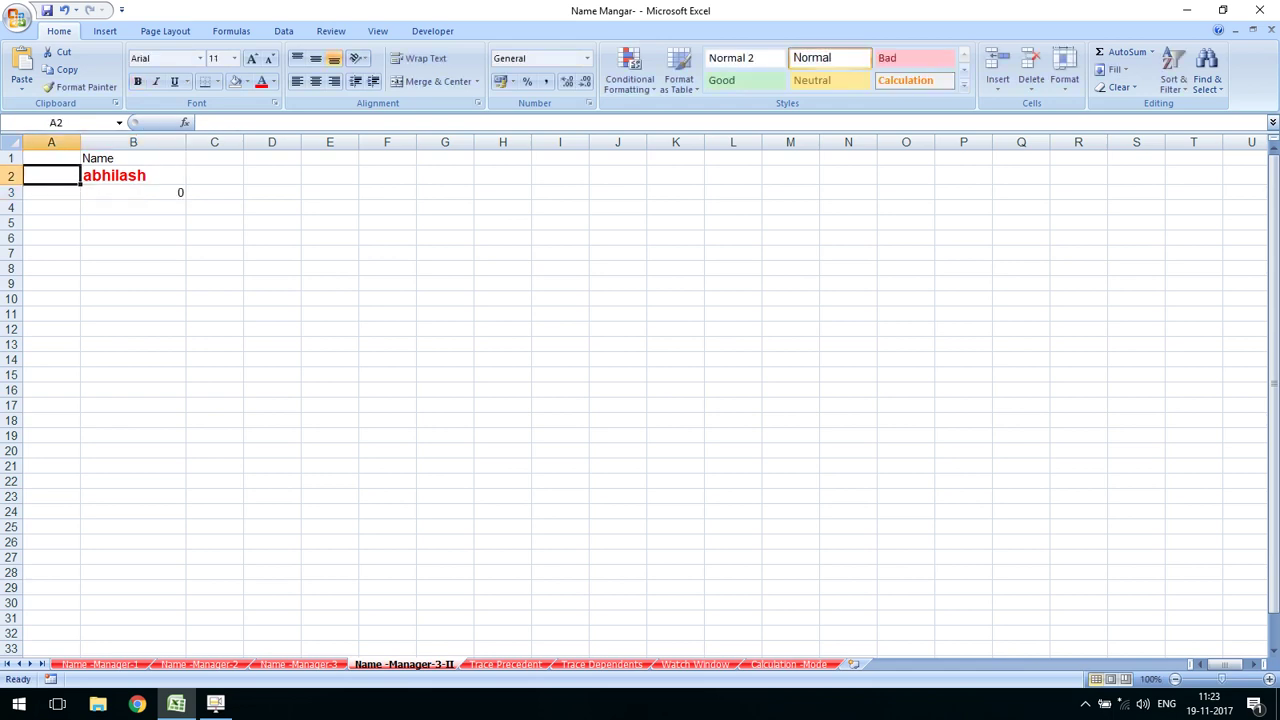
# - Enter abhilash in A2, replacing a mistaken aaaaa entry
pyautogui.write('aaaaa')
pyautogui.press('Return')
pyautogui.click(51, 175)
pyautogui.write('abhi')
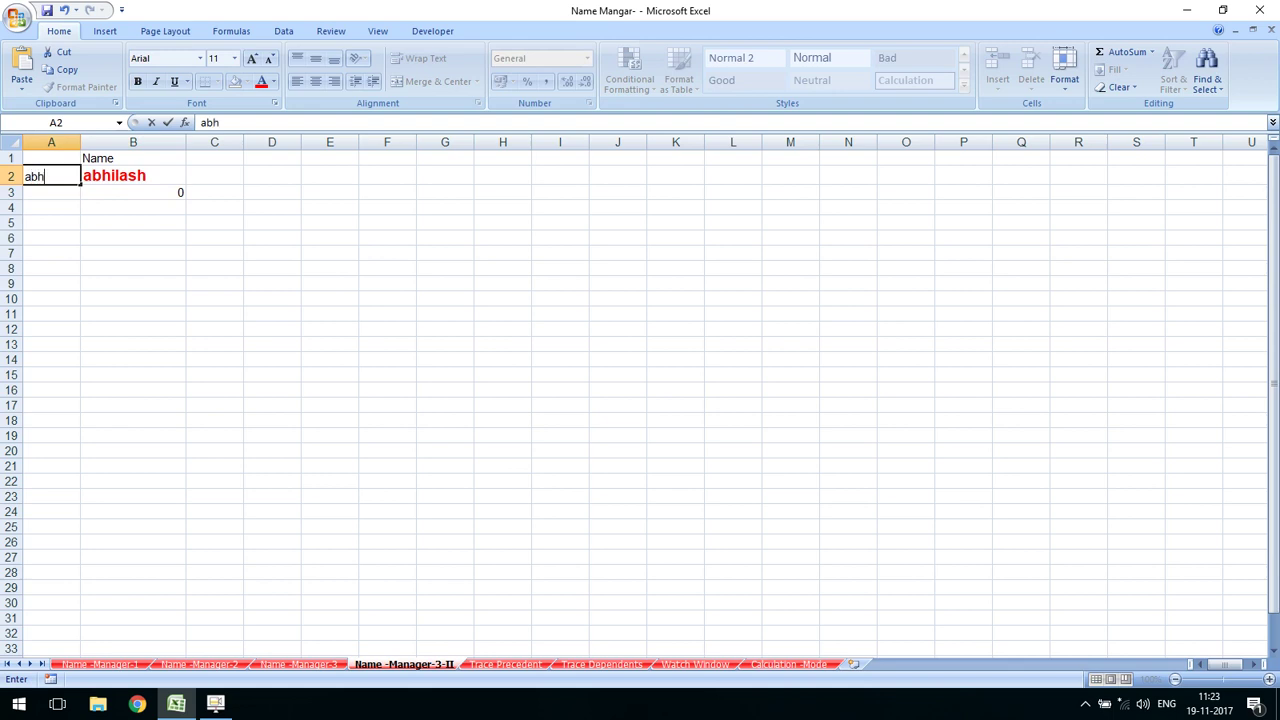
pyautogui.write('lash')
pyautogui.press('Return')
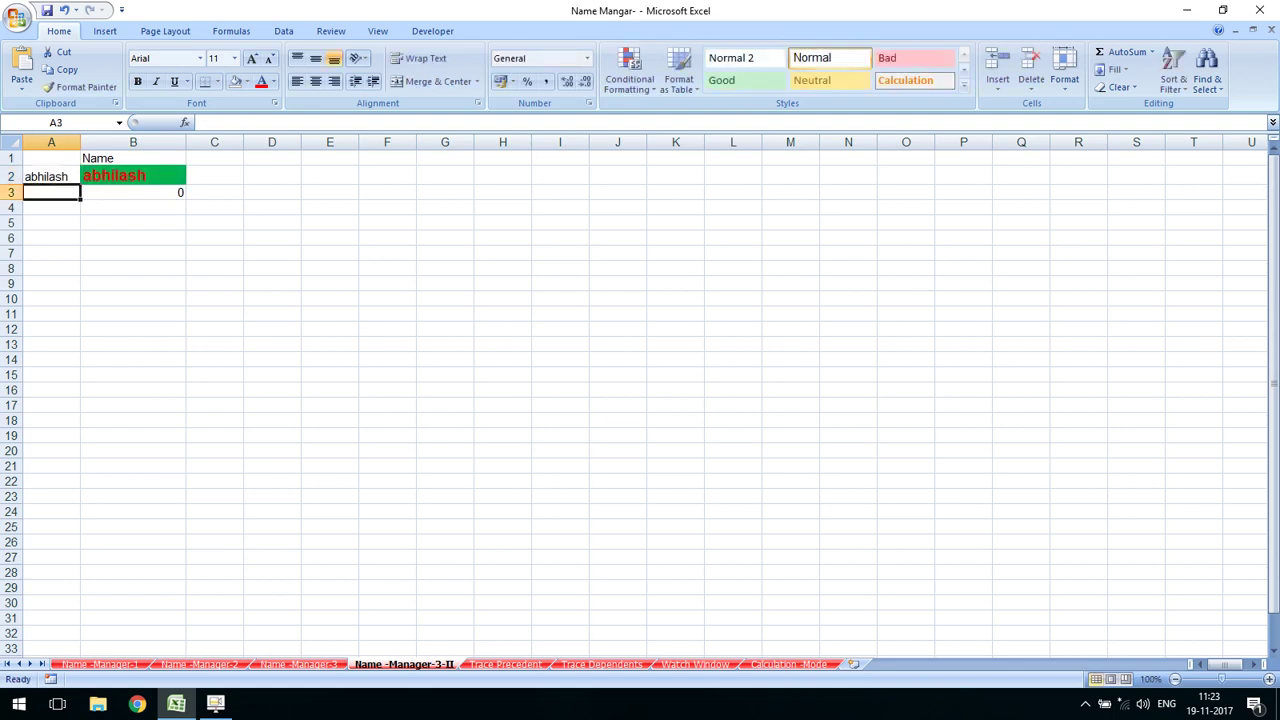
pyautogui.click(51, 176)
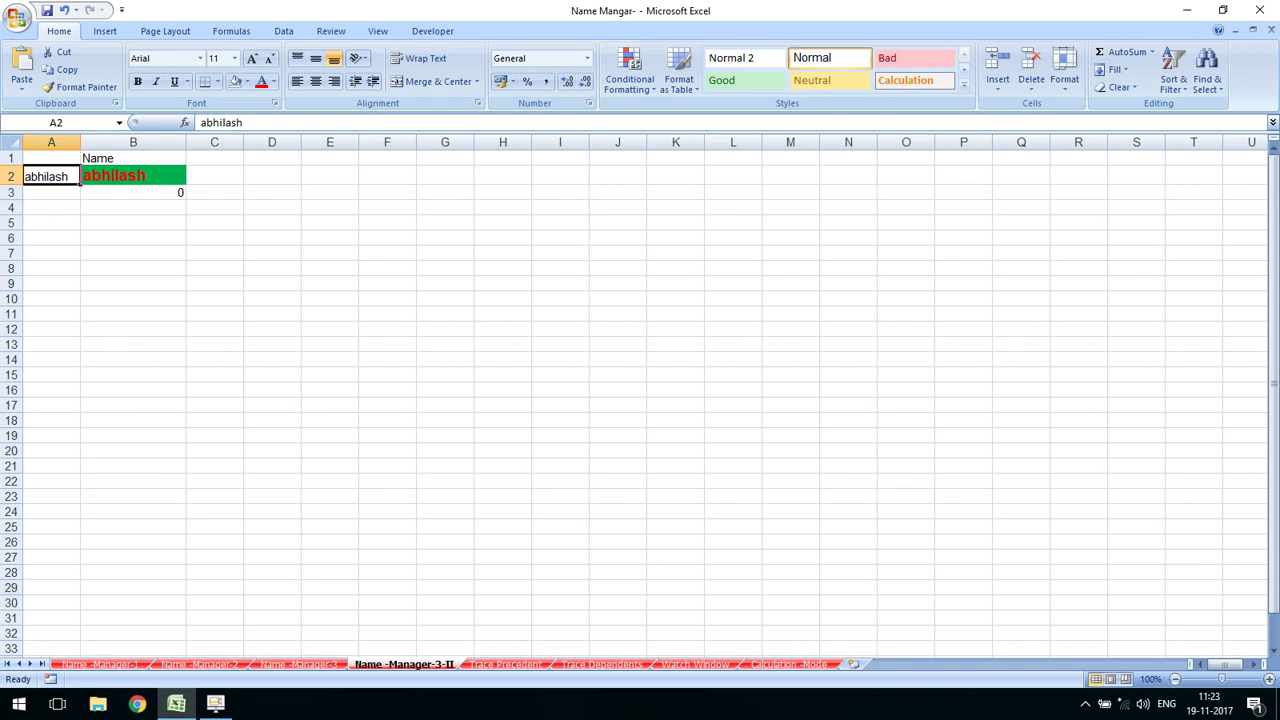
# - Inspect the green-filled abhilash cell B2 without editing it
pyautogui.click(600, 418)
pyautogui.rightClick(600, 418)
pyautogui.press('Escape')
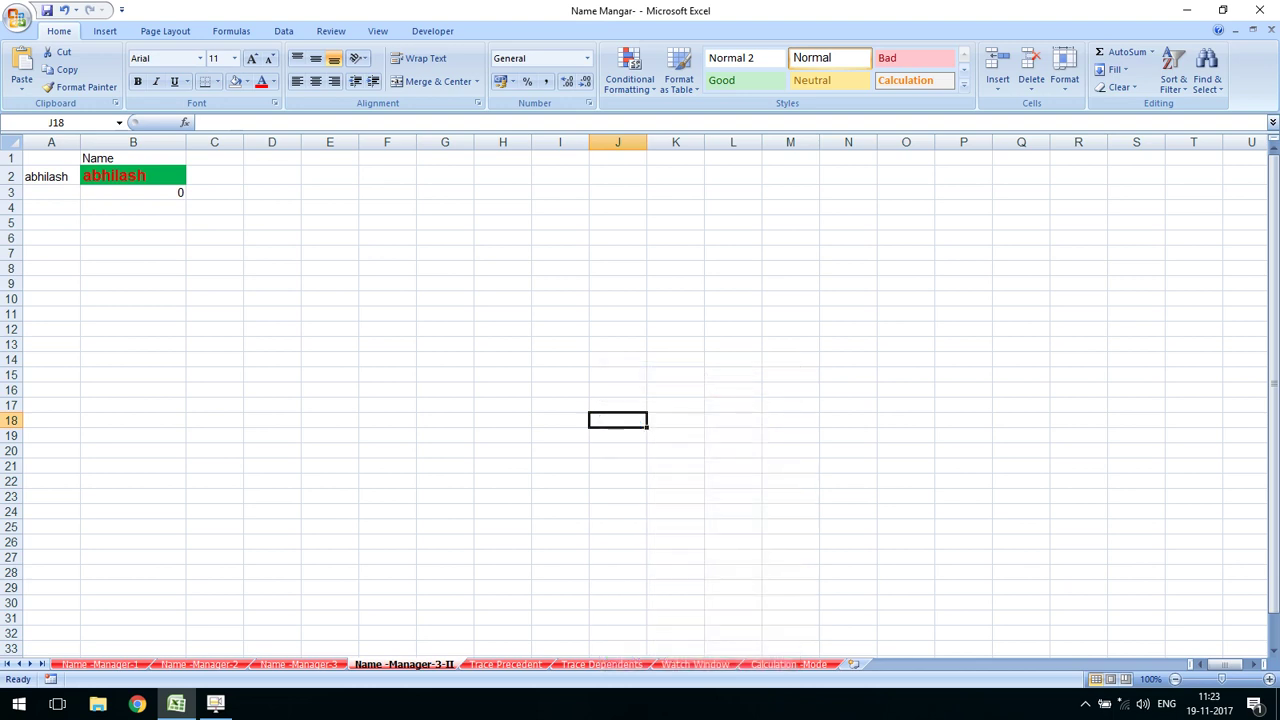
pyautogui.doubleClick(114, 176)
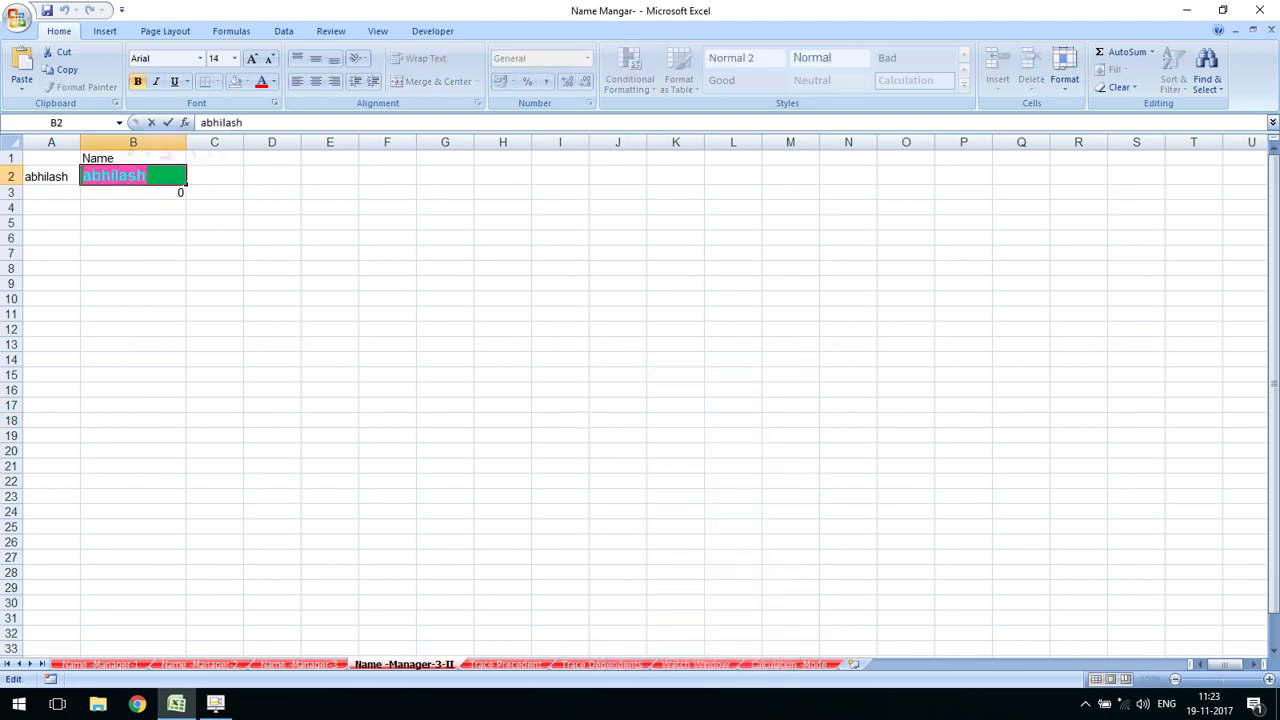
pyautogui.click(133, 238)
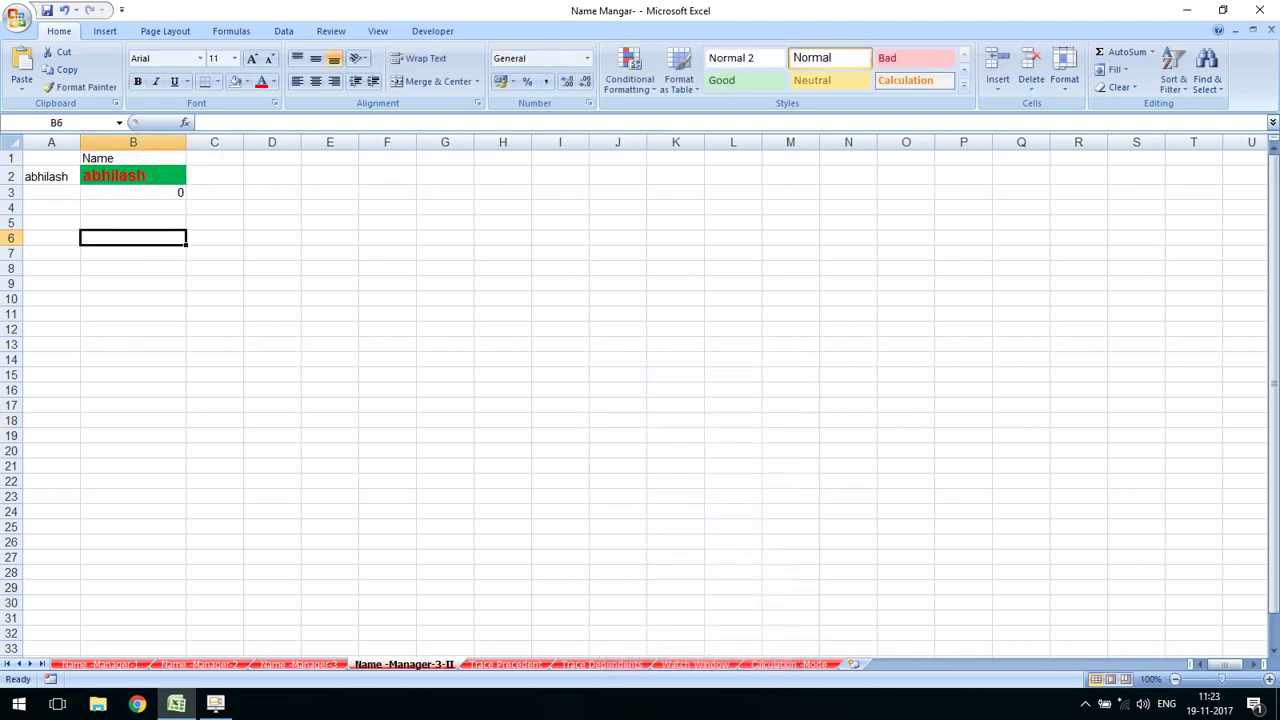
pyautogui.click(114, 176)
pyautogui.doubleClick(114, 176)
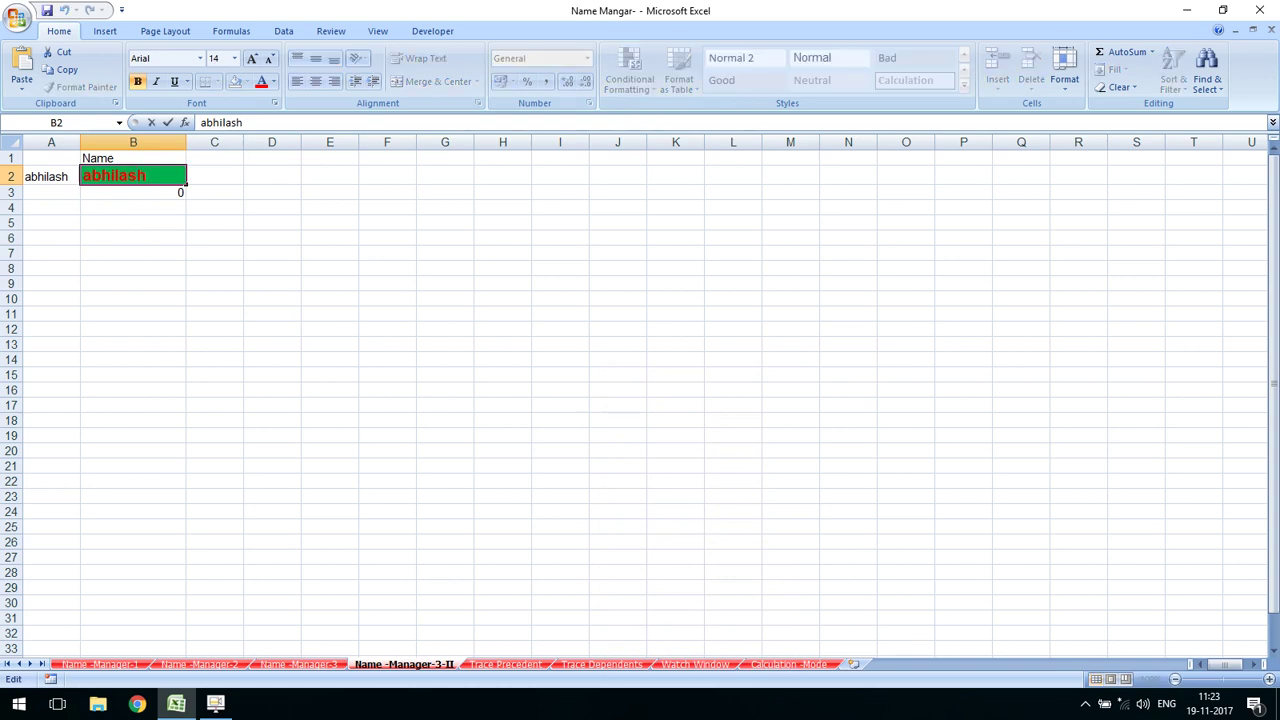
pyautogui.click(70, 178)
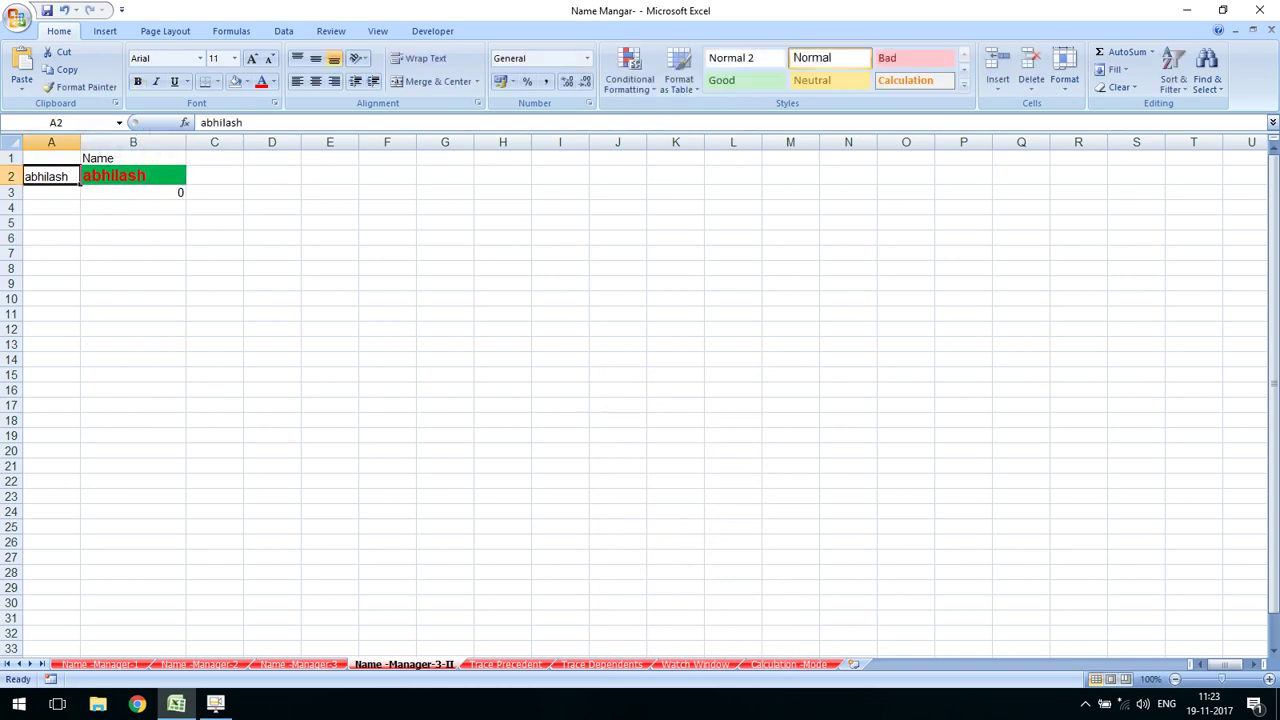
# - Enter lucky in both A2 and B2, keeping B2's green fill, then show the Formulas tools
pyautogui.write('lucky')
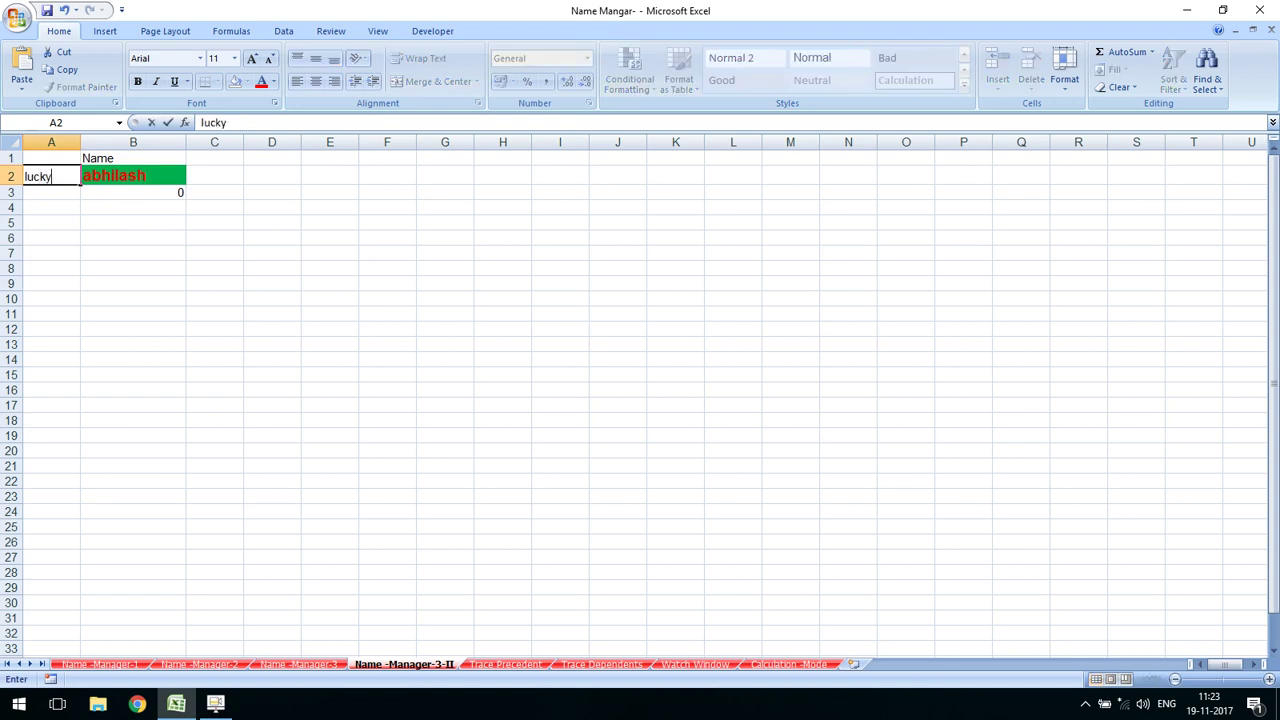
pyautogui.press('Return')
pyautogui.click(51, 176)
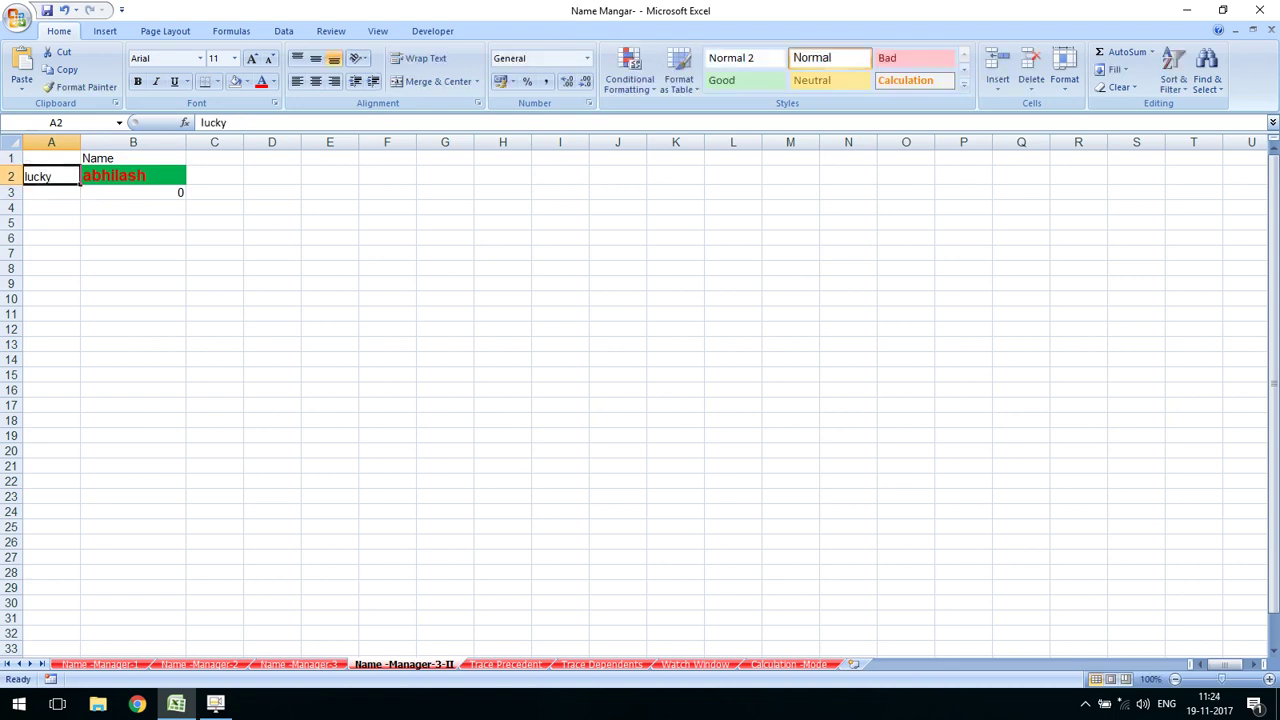
pyautogui.click(133, 176)
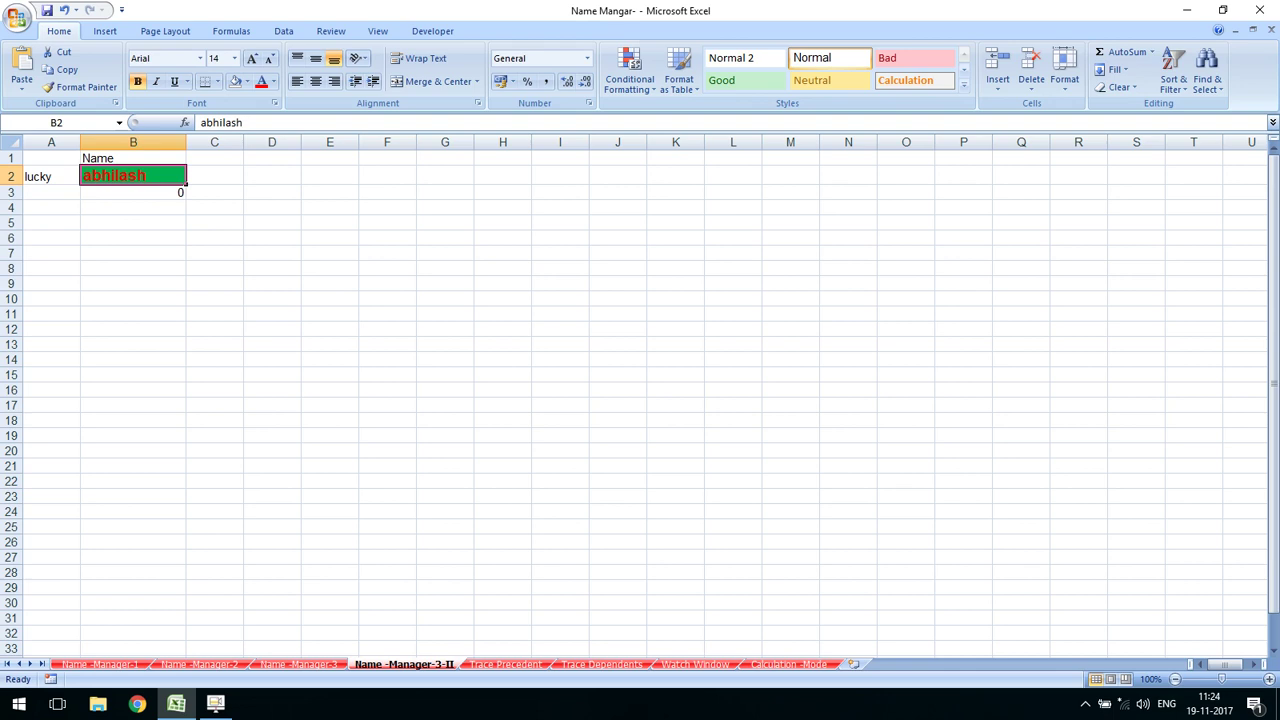
pyautogui.write('lucj')
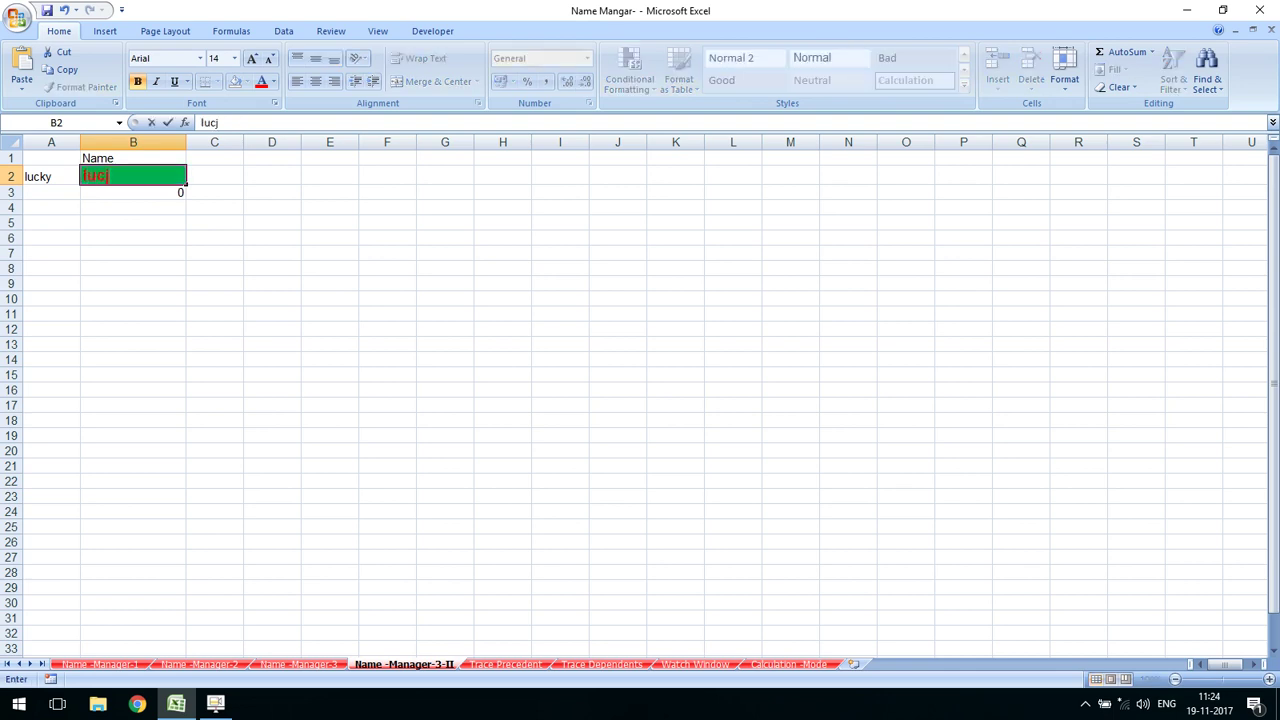
pyautogui.write('ky')
pyautogui.press('Return')
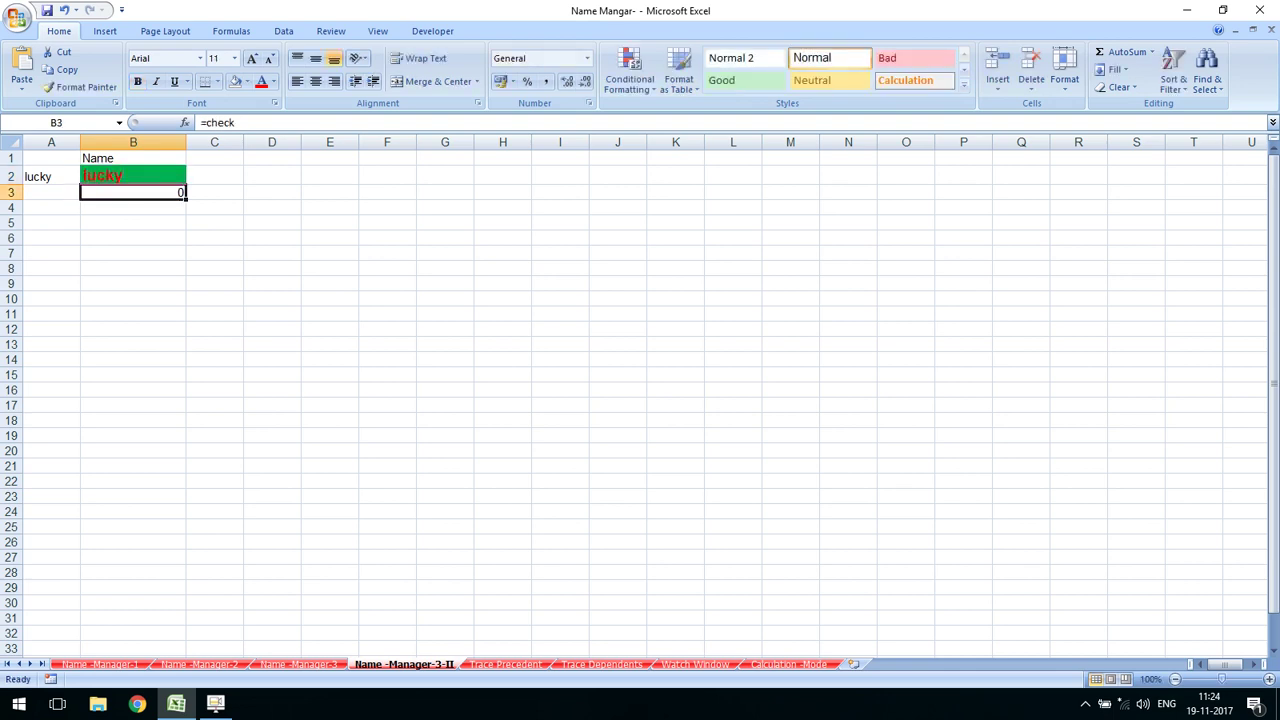
pyautogui.click(133, 176)
pyautogui.click(51, 176)
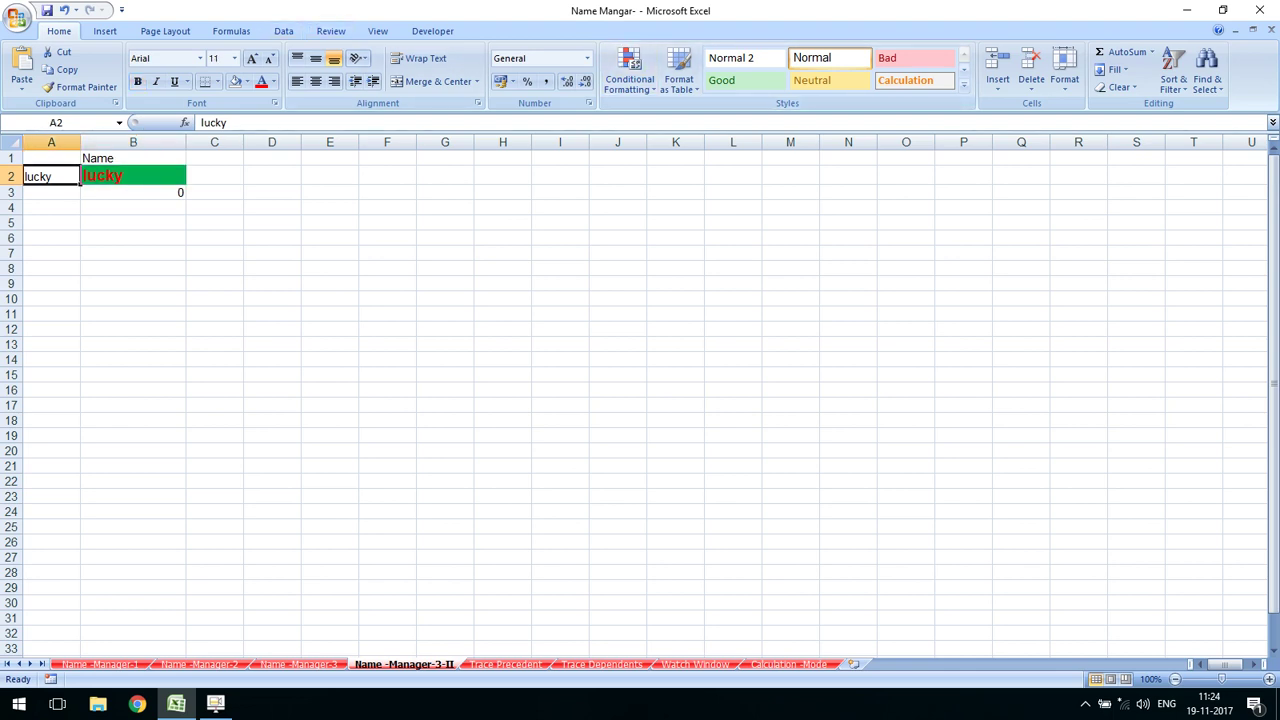
pyautogui.click(283, 31)
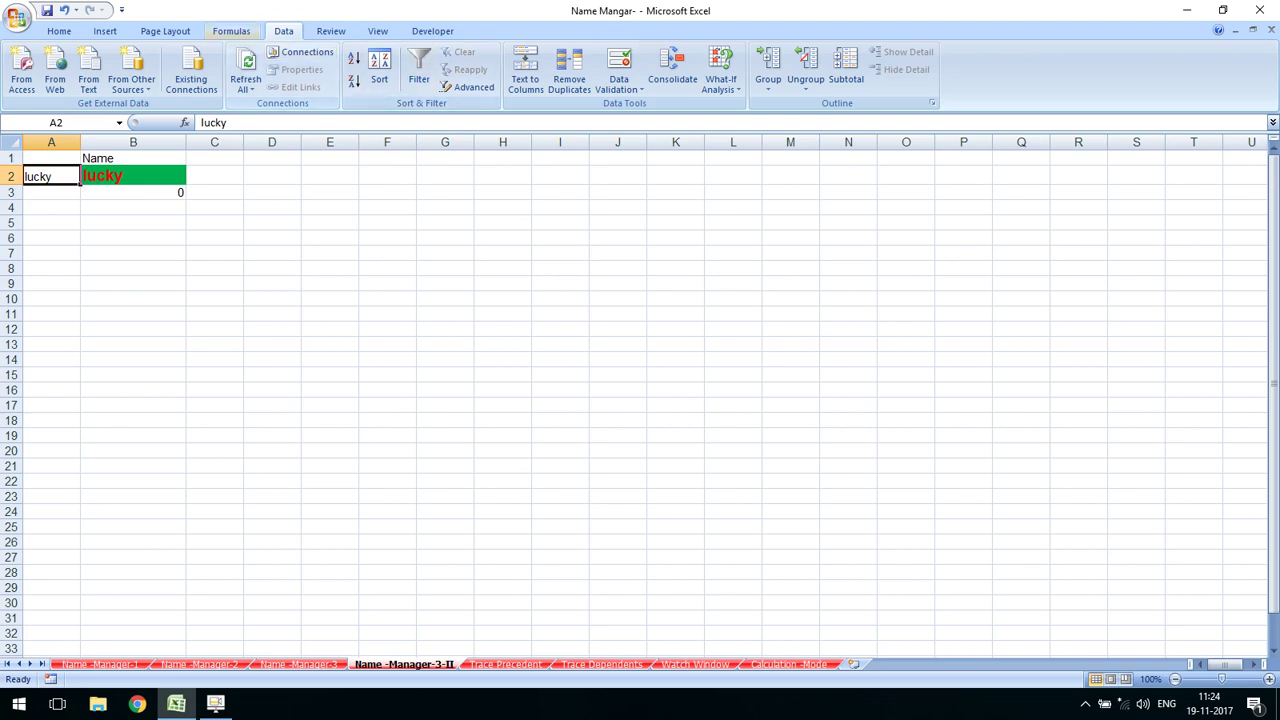
pyautogui.scroll(1, 283, 31)
pyautogui.click(440, 78)
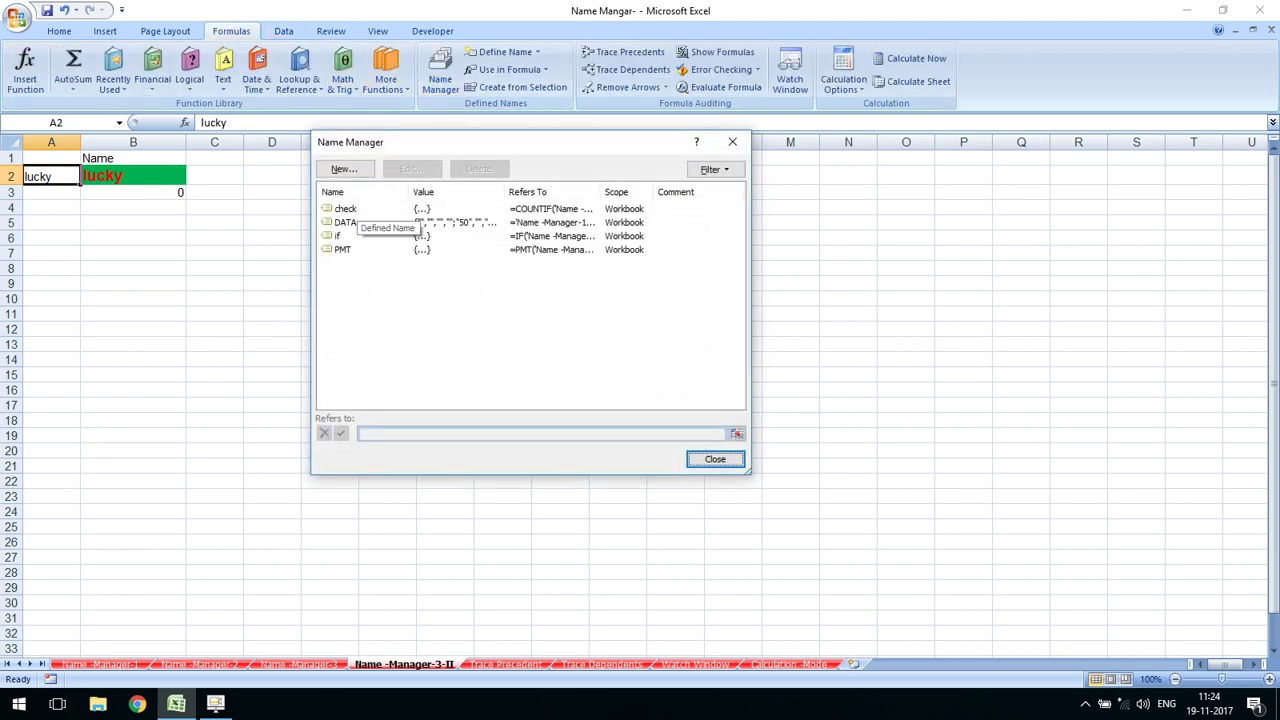
pyautogui.doubleClick(350, 209)
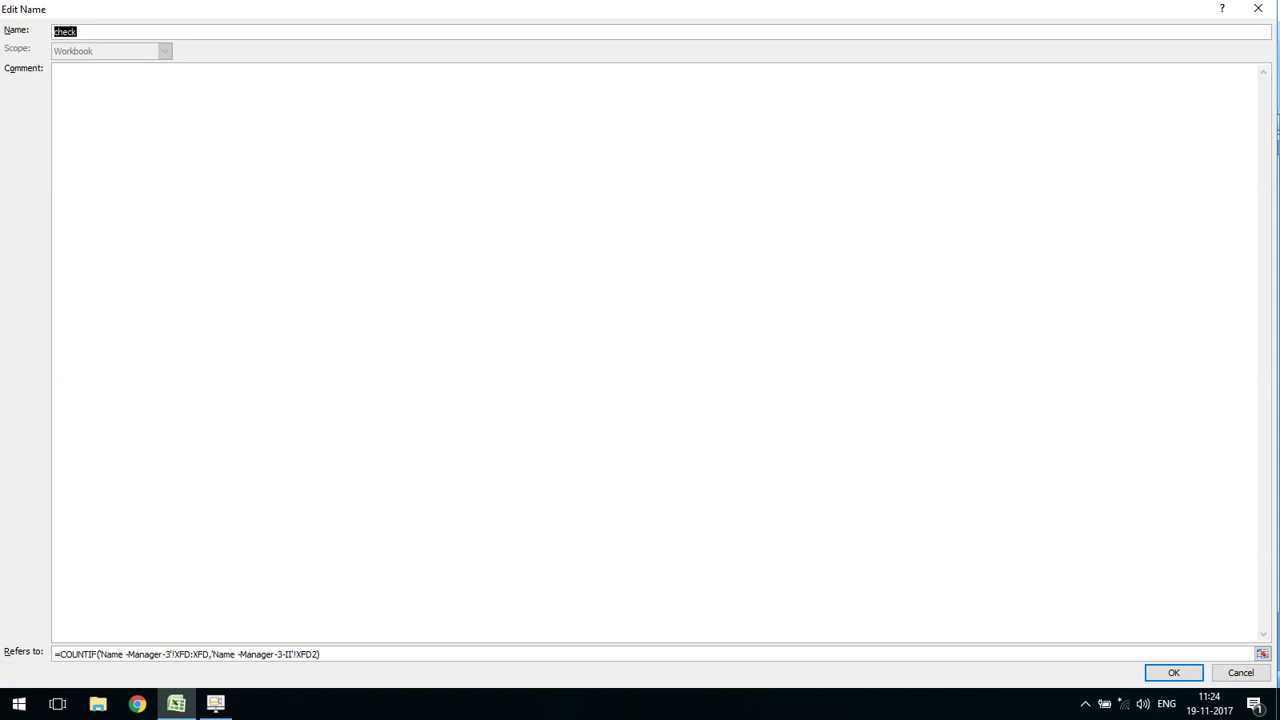
pyautogui.click(320, 654)
pyautogui.click(1258, 8)
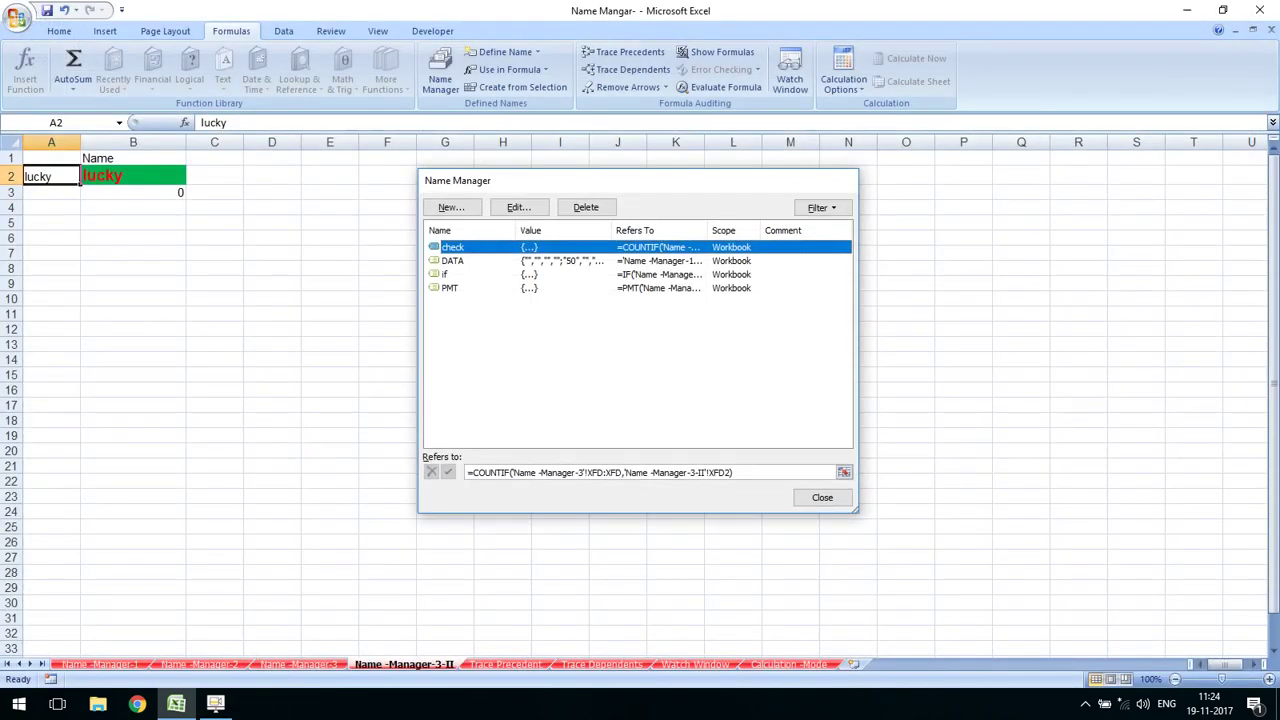
pyautogui.click(840, 180)
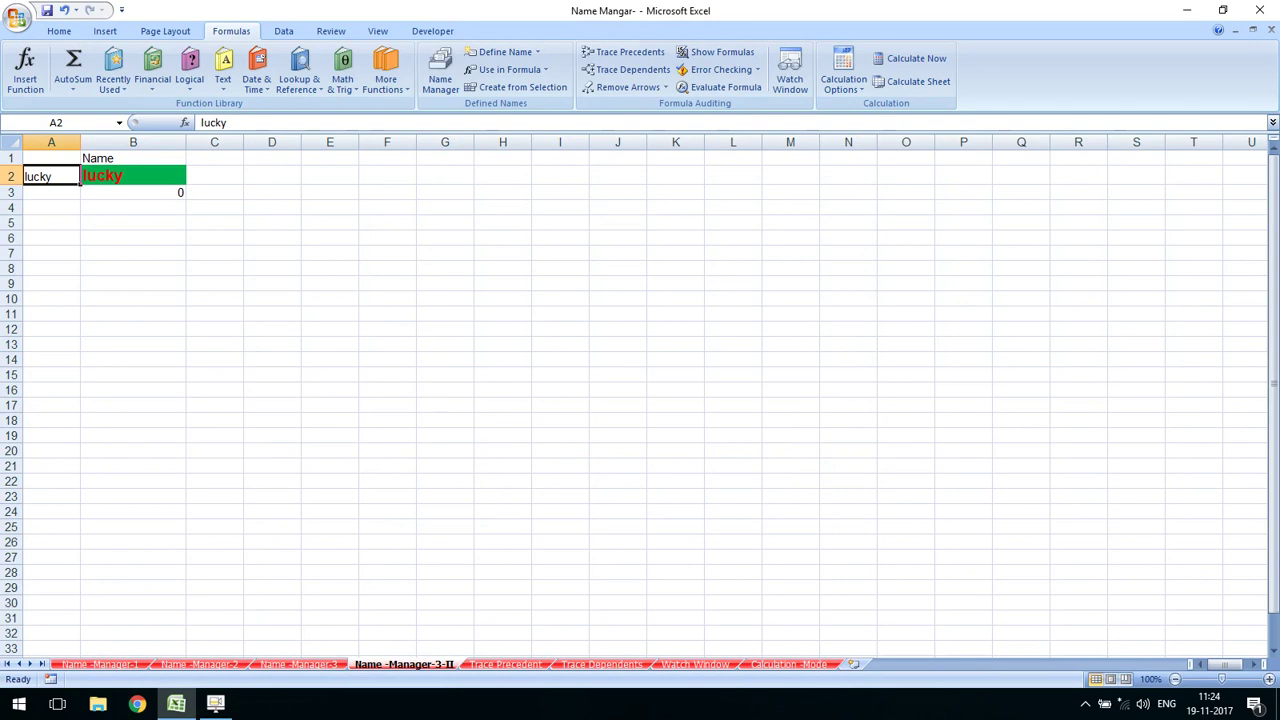
pyautogui.click(271, 158)
# - Delete column B and enter the heading 'Name'
pyautogui.press('Left')
pyautogui.press('Left')
pyautogui.press('Left')
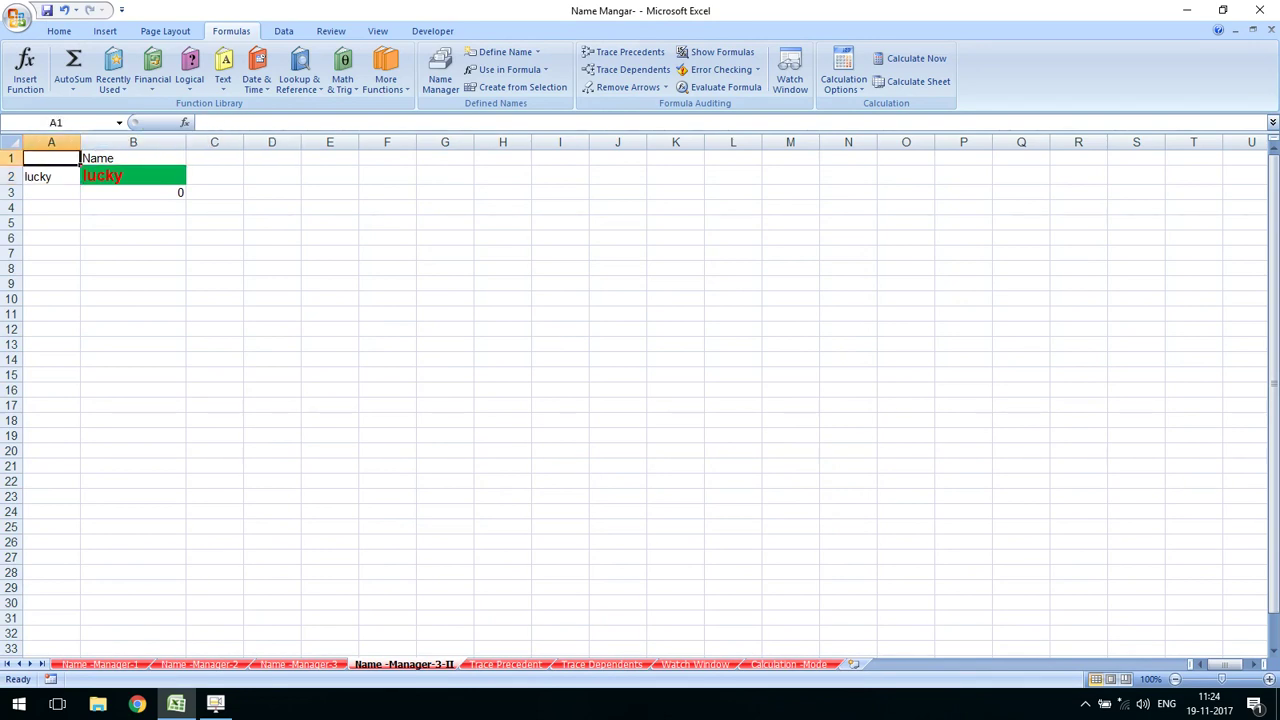
pyautogui.press('Right')
pyautogui.hotkey('ctrl', 'space')
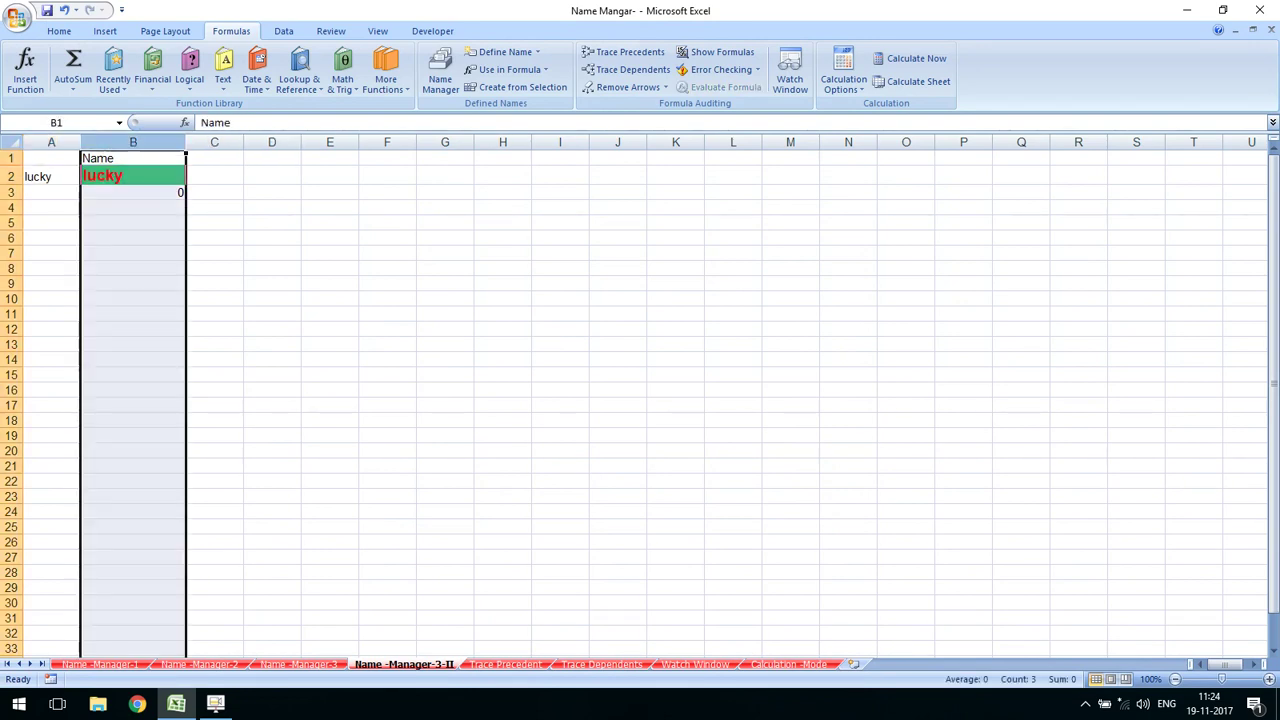
pyautogui.hotkey('ctrl', '-')
pyautogui.press('Left')
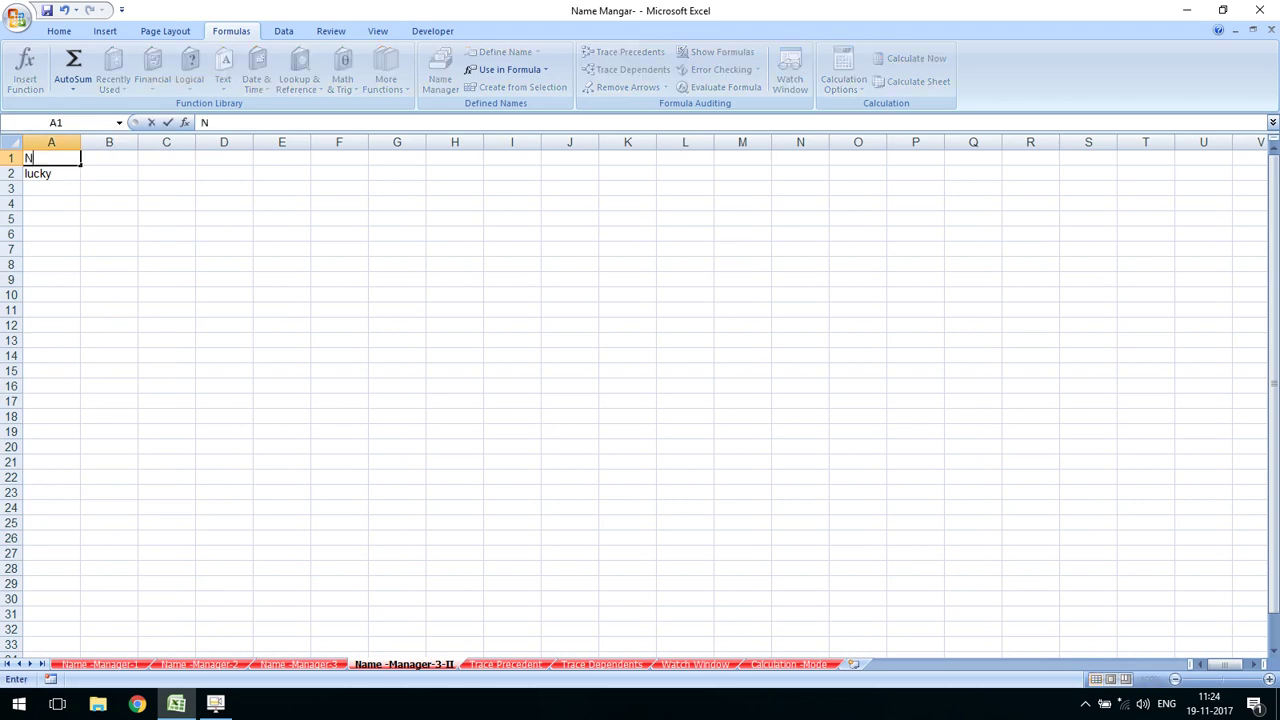
pyautogui.write('Name')
pyautogui.press('Return')
# - Begin a COUNTIF formula in C2, clearing the first A2 argument to start over
pyautogui.press('Right')
pyautogui.press('Right')
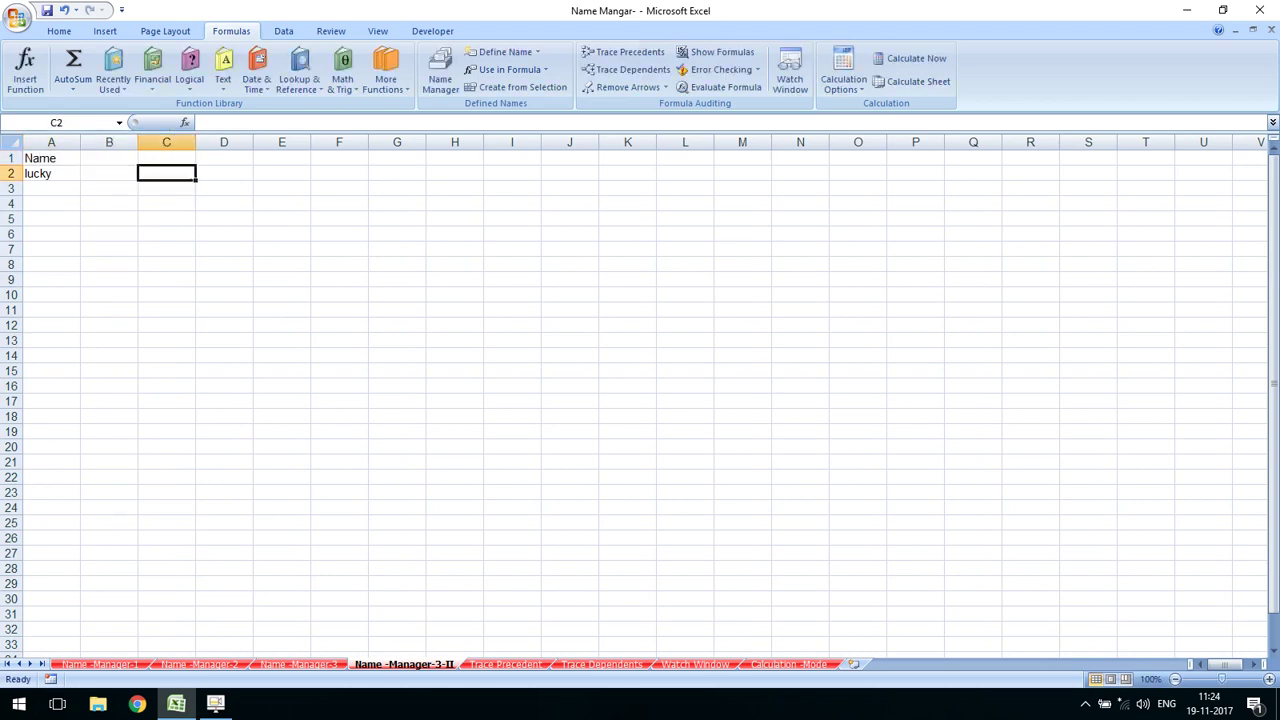
pyautogui.write('=count')
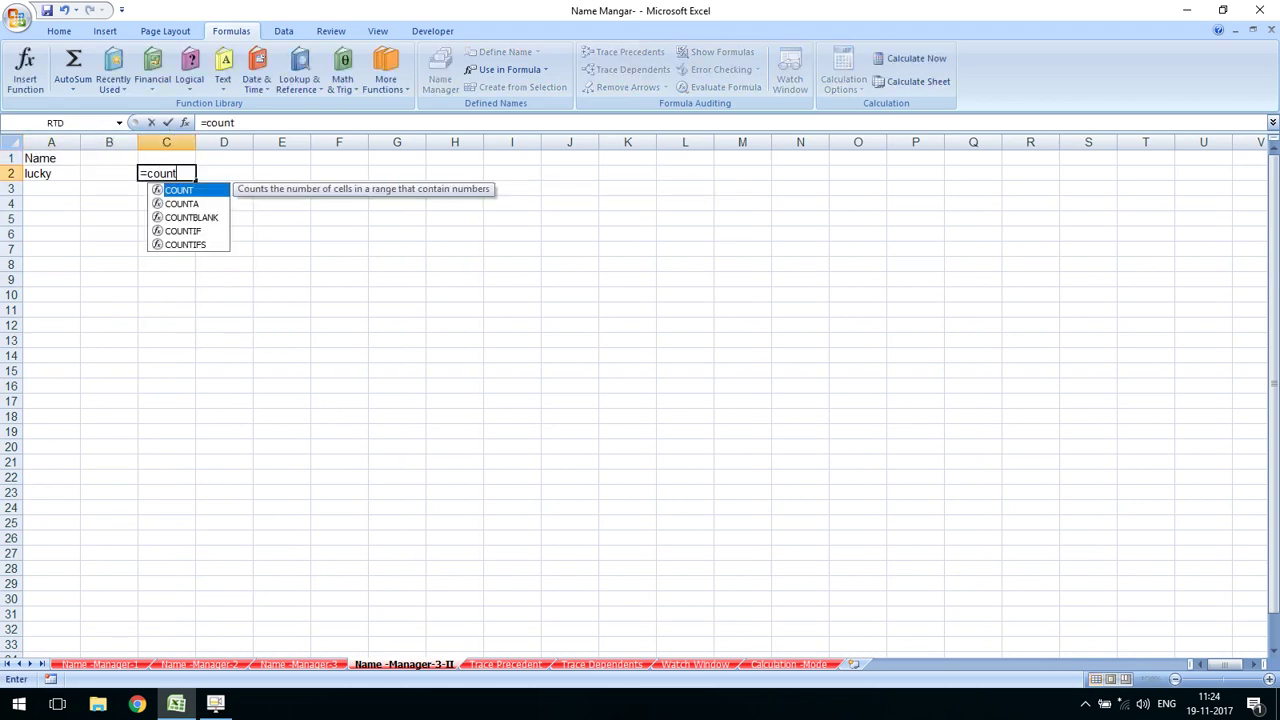
pyautogui.write('if')
pyautogui.press('Tab')
pyautogui.press('Left')
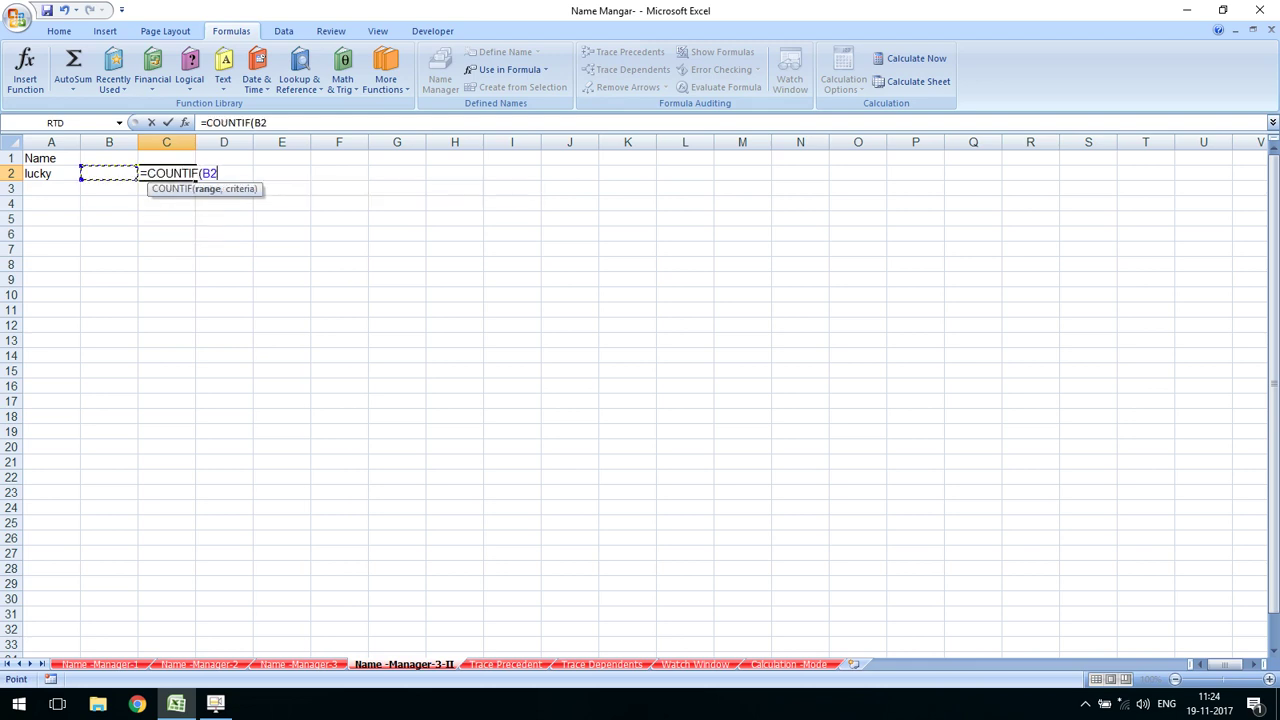
pyautogui.press('Left')
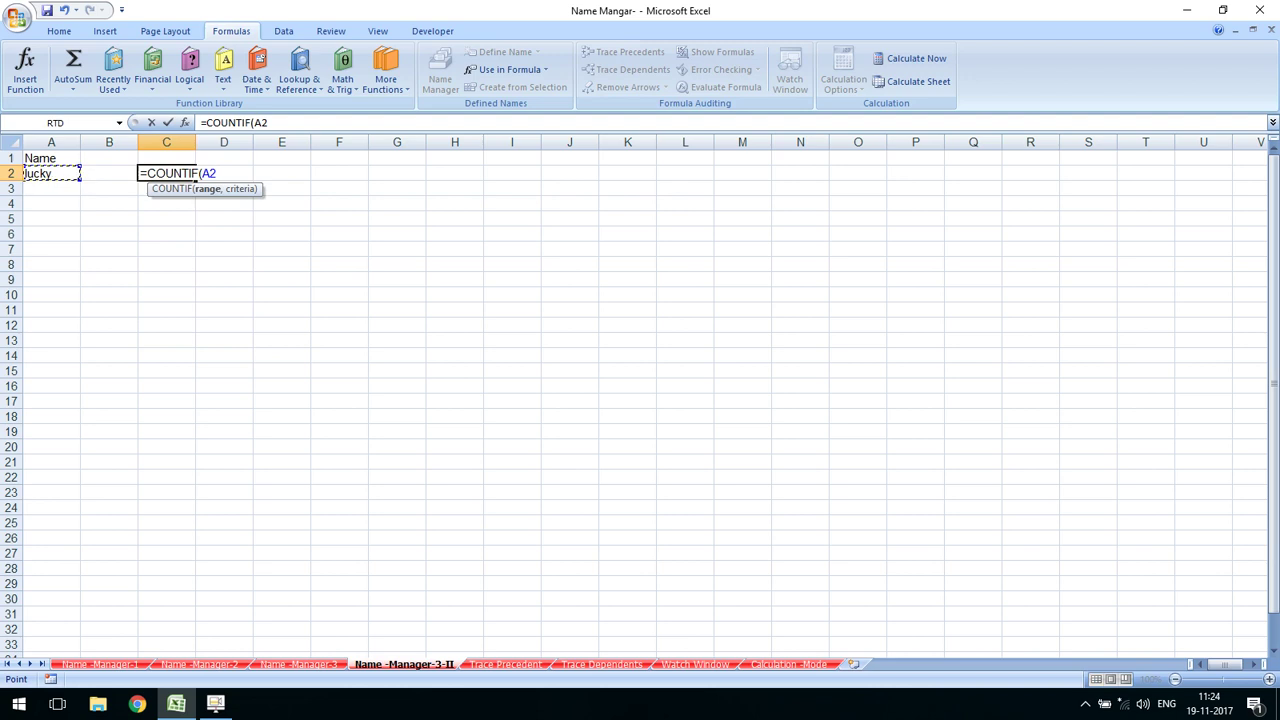
pyautogui.write(',')
pyautogui.press('BackSpace')
pyautogui.press('BackSpace')
pyautogui.press('BackSpace')
# - Complete C2 as =COUNTIF('Name -Manager-3'!A:A,'Name -Manager-3-II'!A2), returning 30
pyautogui.click(298, 664)
pyautogui.click(69, 142)
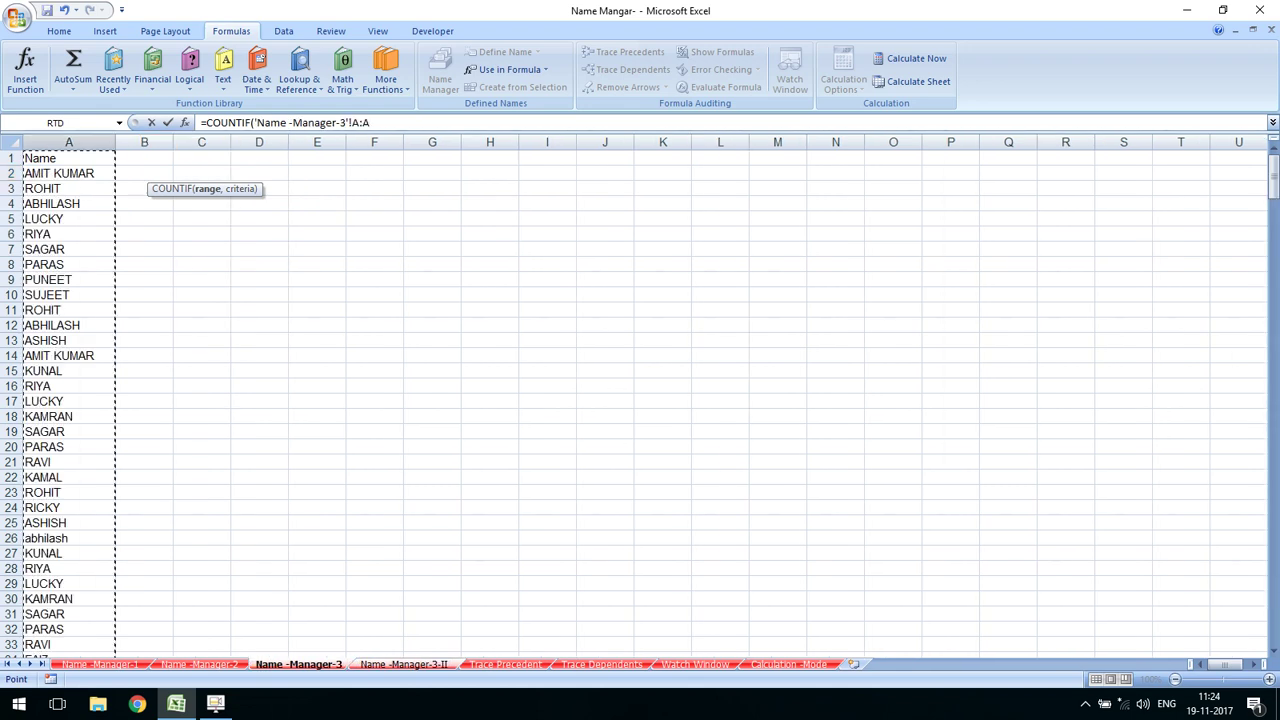
pyautogui.write(',')
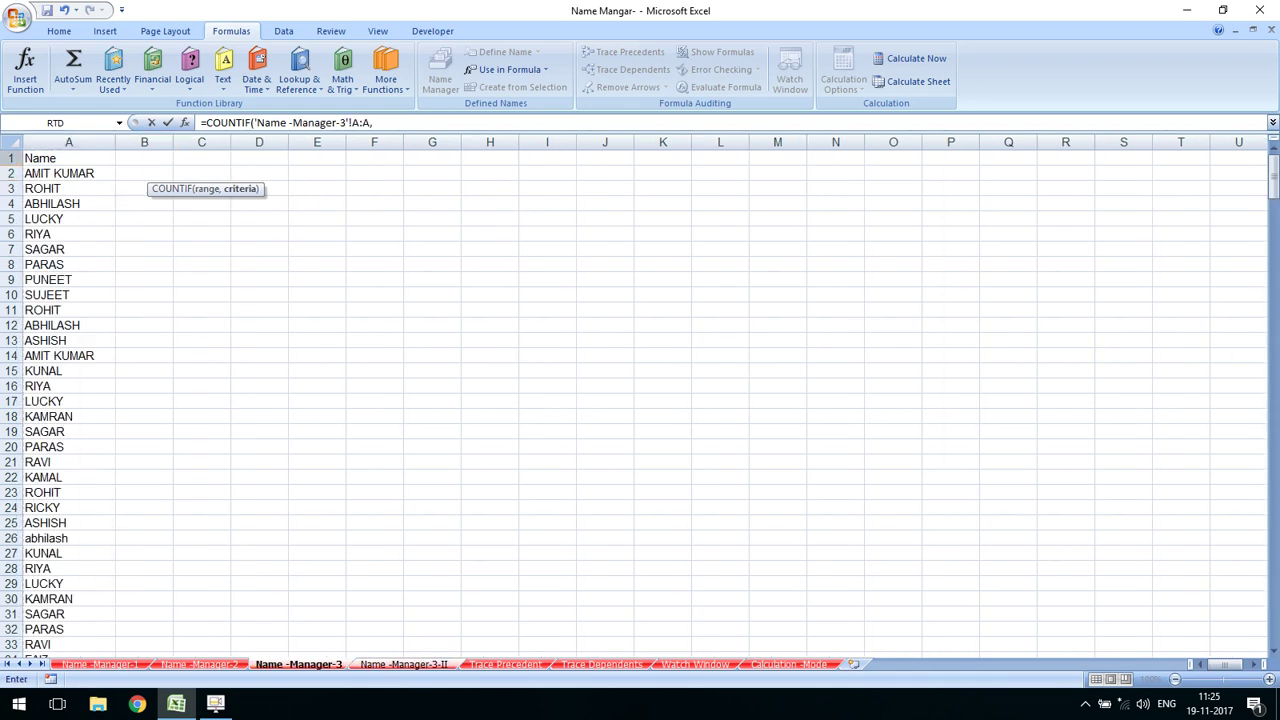
pyautogui.hotkey('ctrl', 'pagedown')
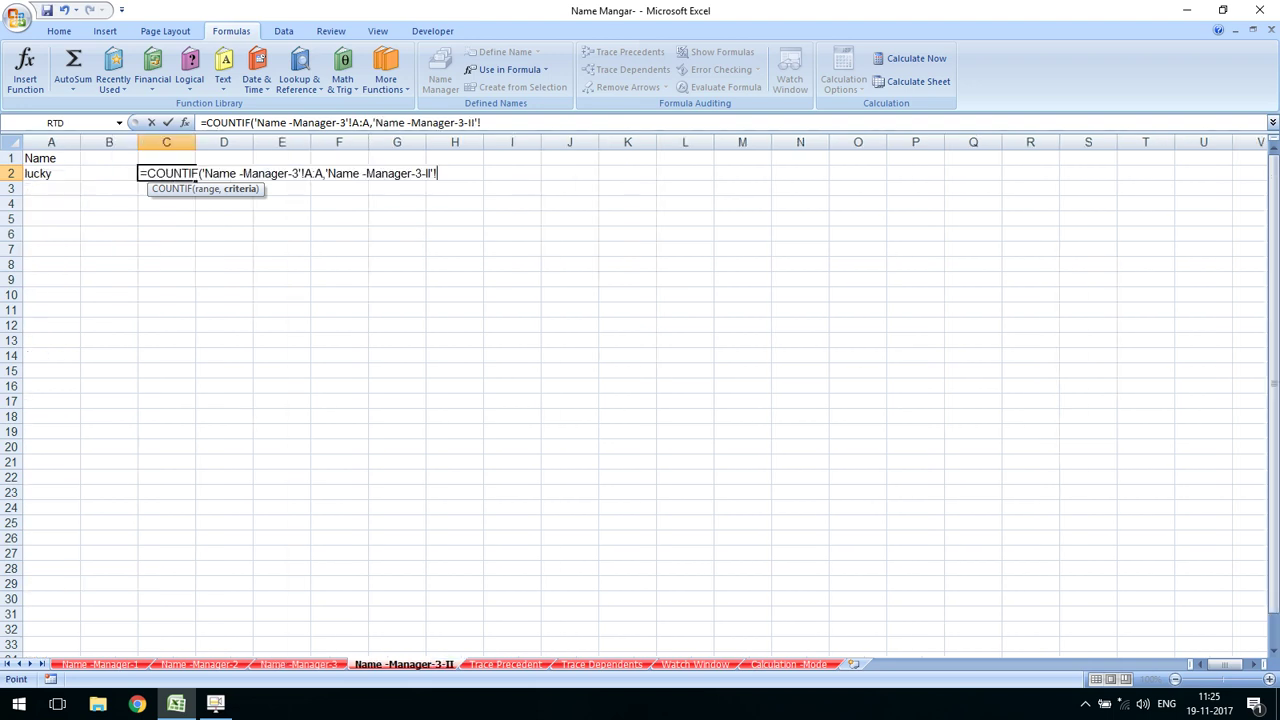
pyautogui.click(51, 173)
pyautogui.write(')')
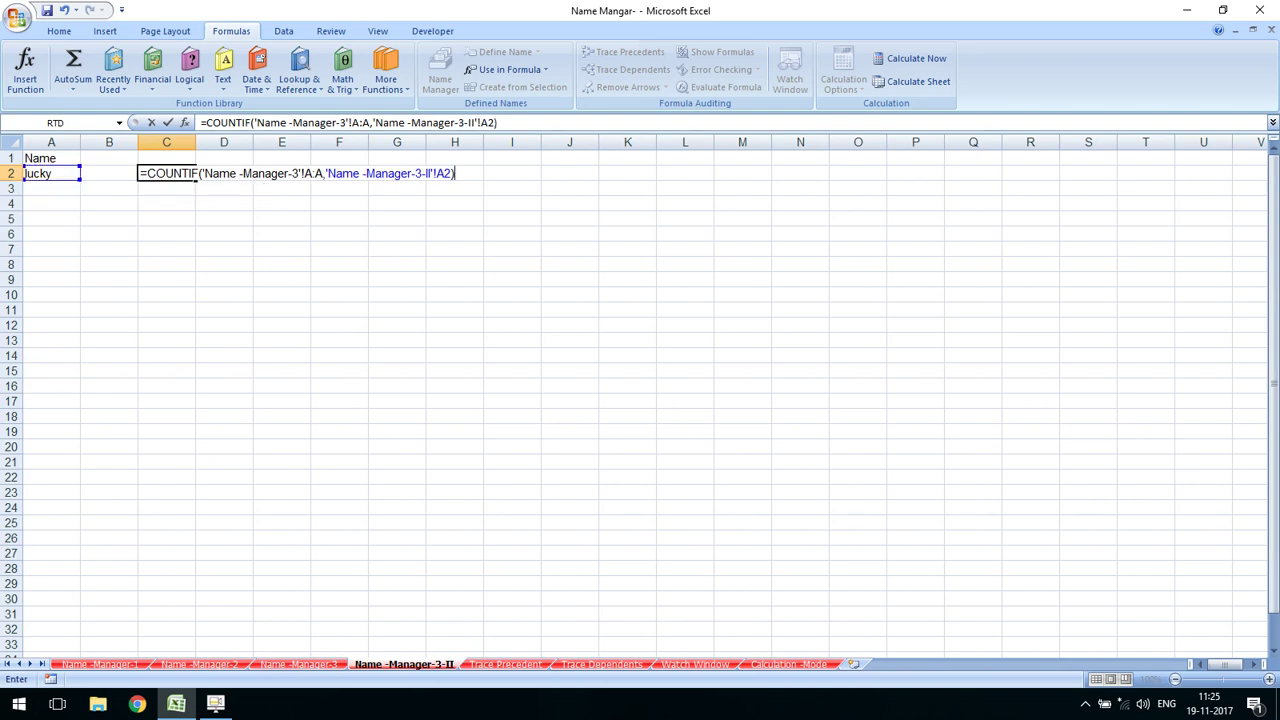
pyautogui.press('Return')
# - Review C2's formula and its A2 criteria reference without changing it
pyautogui.click(166, 173)
pyautogui.click(51, 173)
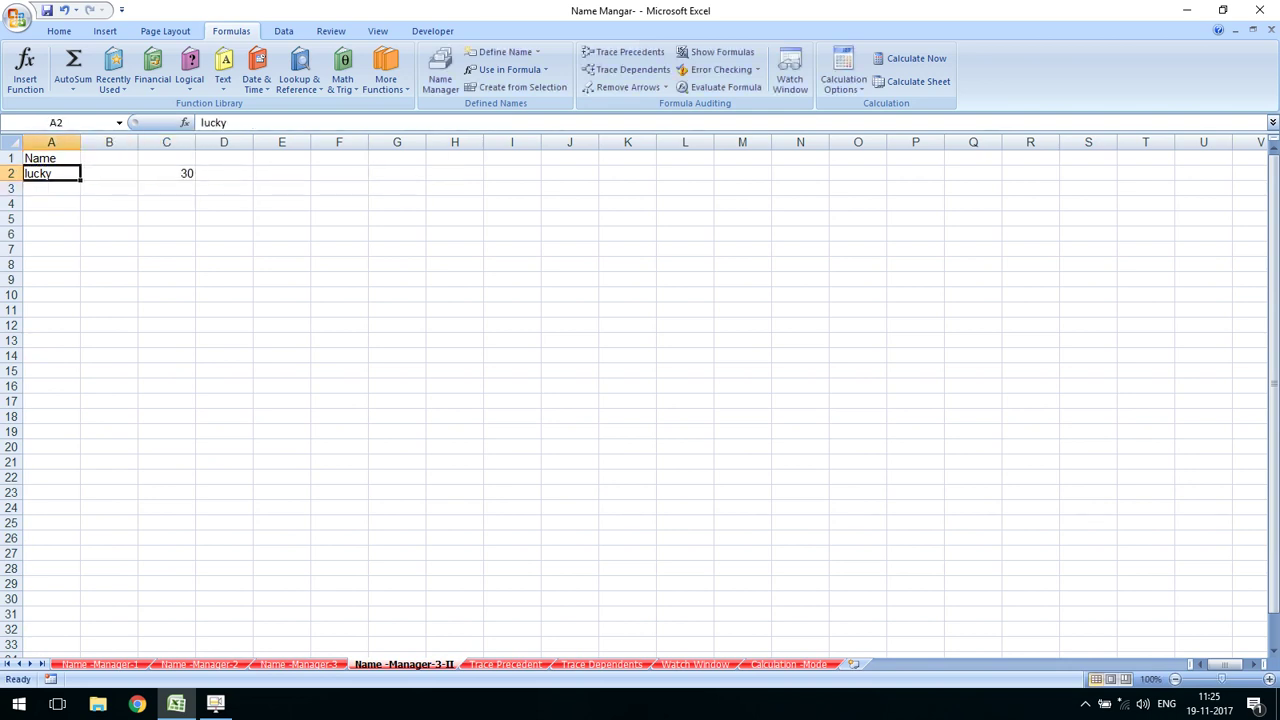
pyautogui.click(166, 173)
pyautogui.doubleClick(166, 173)
pyautogui.moveTo(454, 173); pyautogui.dragTo(140, 173)
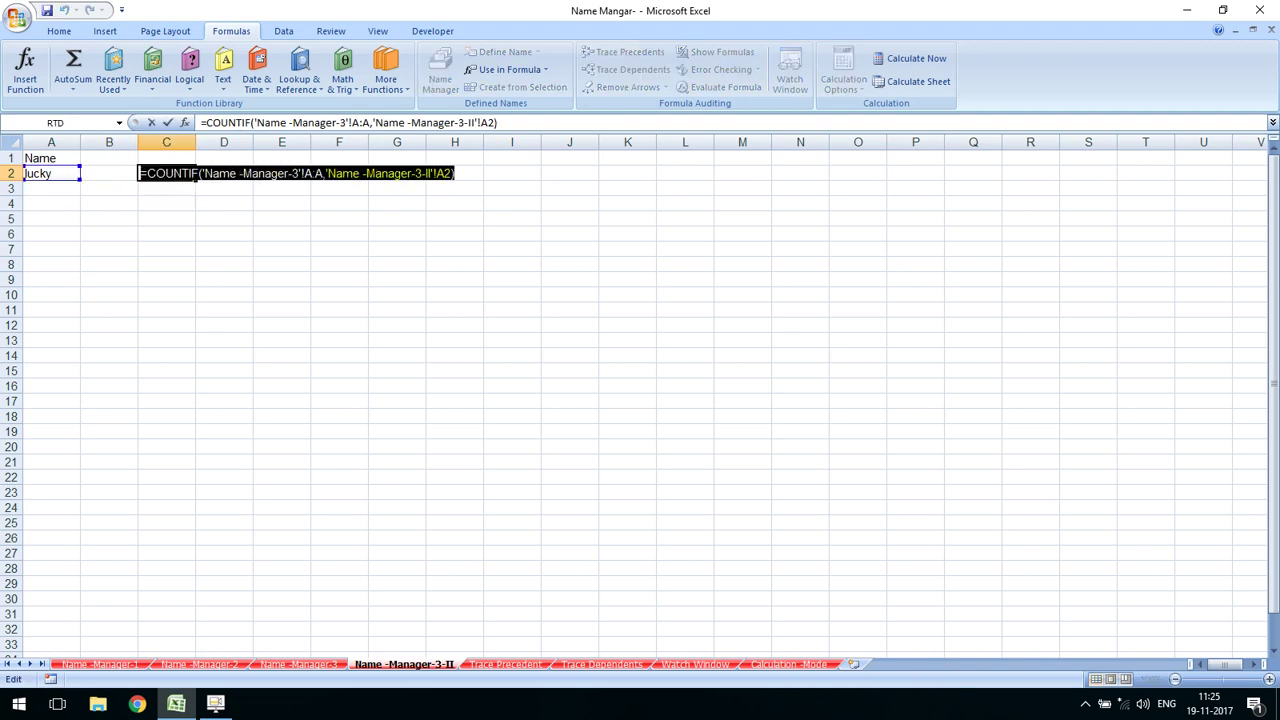
pyautogui.press('Return')
# - Check A2's entry 'lucky', cancelling the retyped edit so the cell stays unchanged
pyautogui.click(109, 173)
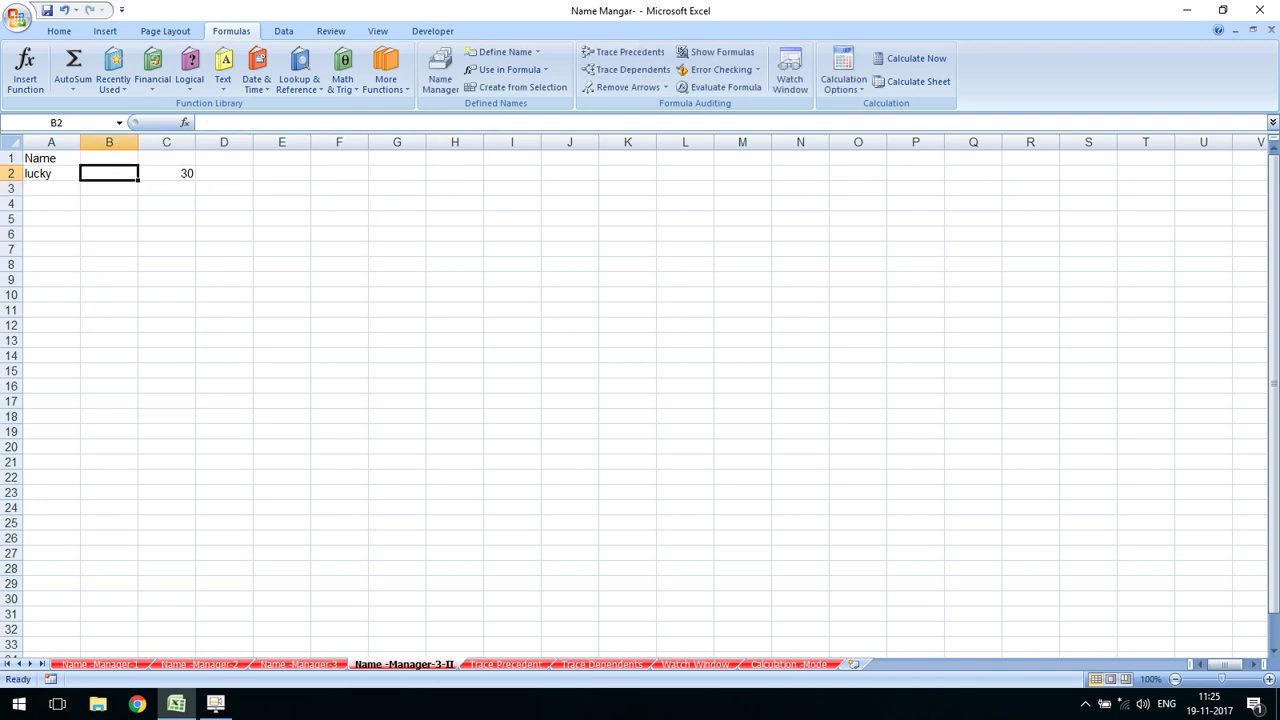
pyautogui.click(51, 173)
pyautogui.doubleClick(51, 173)
pyautogui.press('Return')
pyautogui.press('Up')
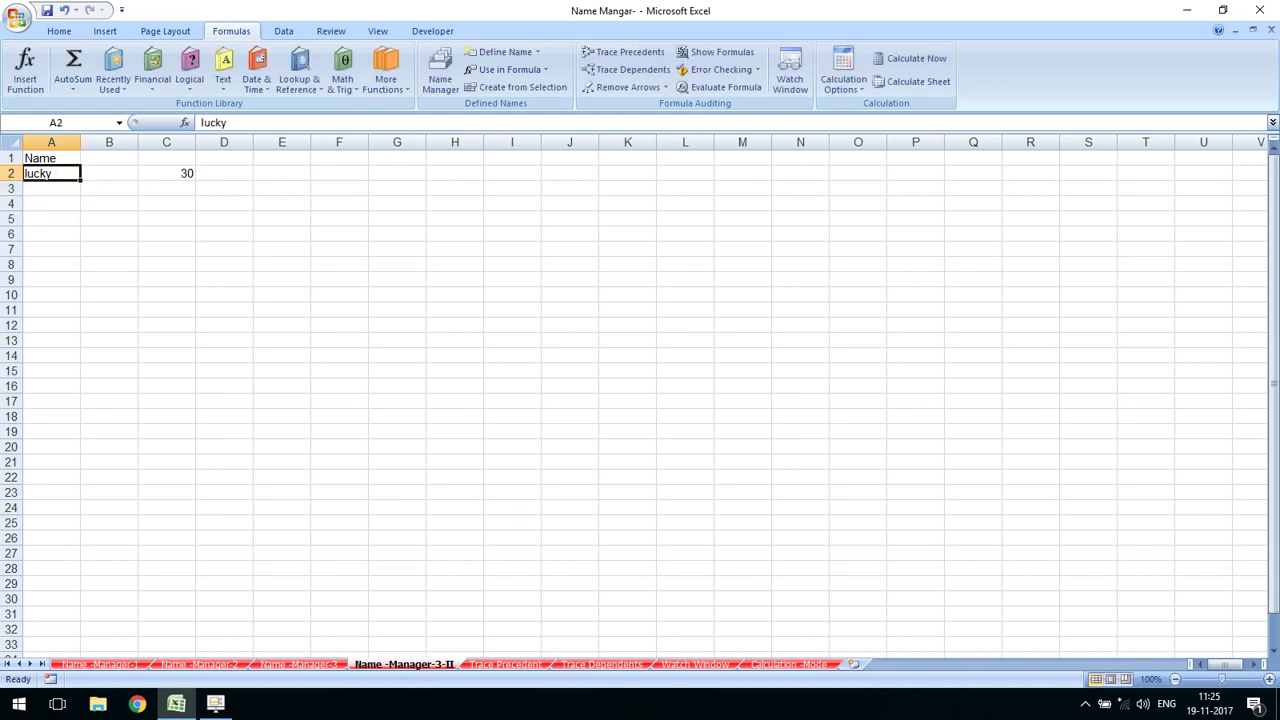
pyautogui.write('lucky')
pyautogui.press('Escape')
pyautogui.press('Right')
pyautogui.press('Left')
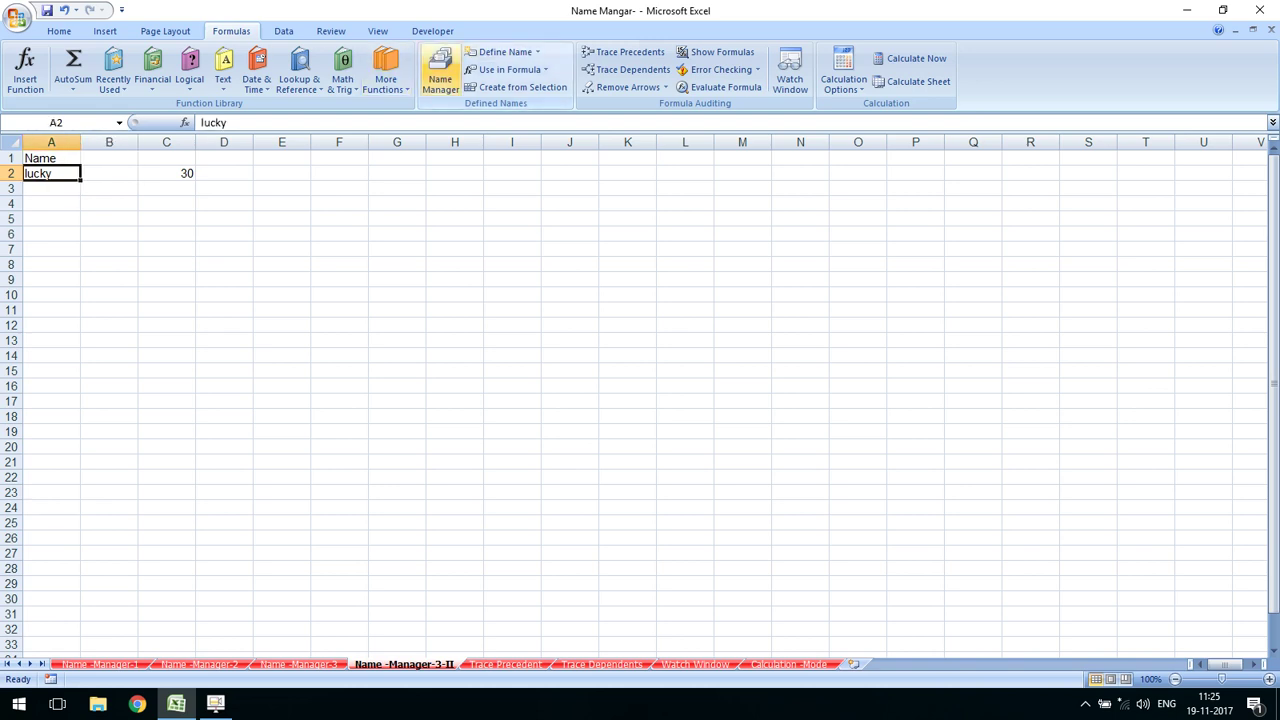
# - Define a new workbook name lucky that refers to the pasted COUNTIF formula
pyautogui.click(440, 70)
pyautogui.click(451, 207)
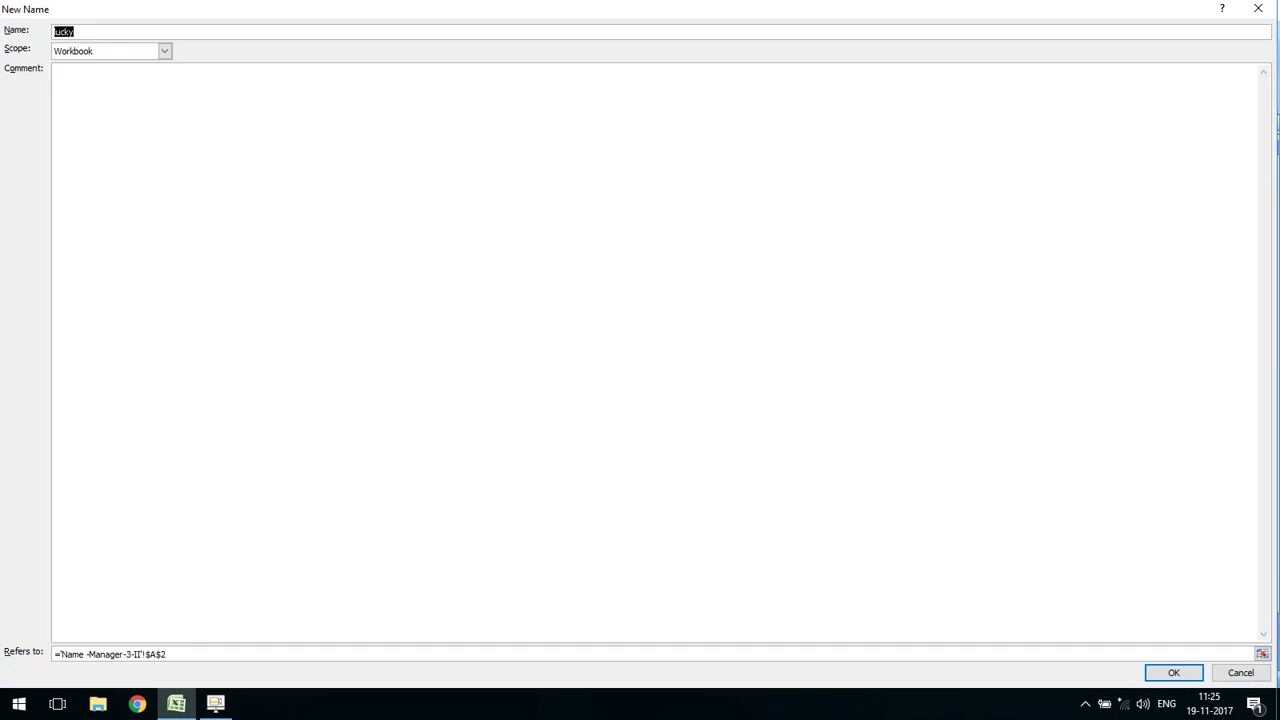
pyautogui.click(110, 654)
pyautogui.hotkey('ctrl', 'v')
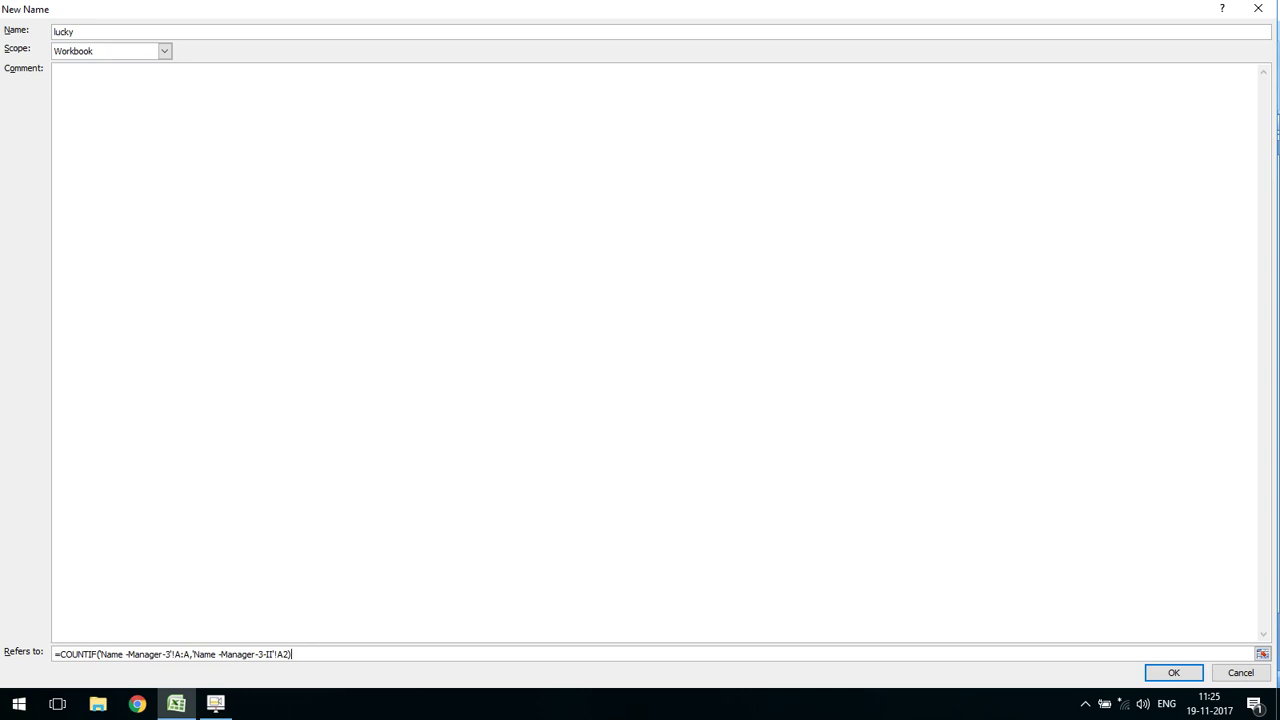
pyautogui.press('Return')
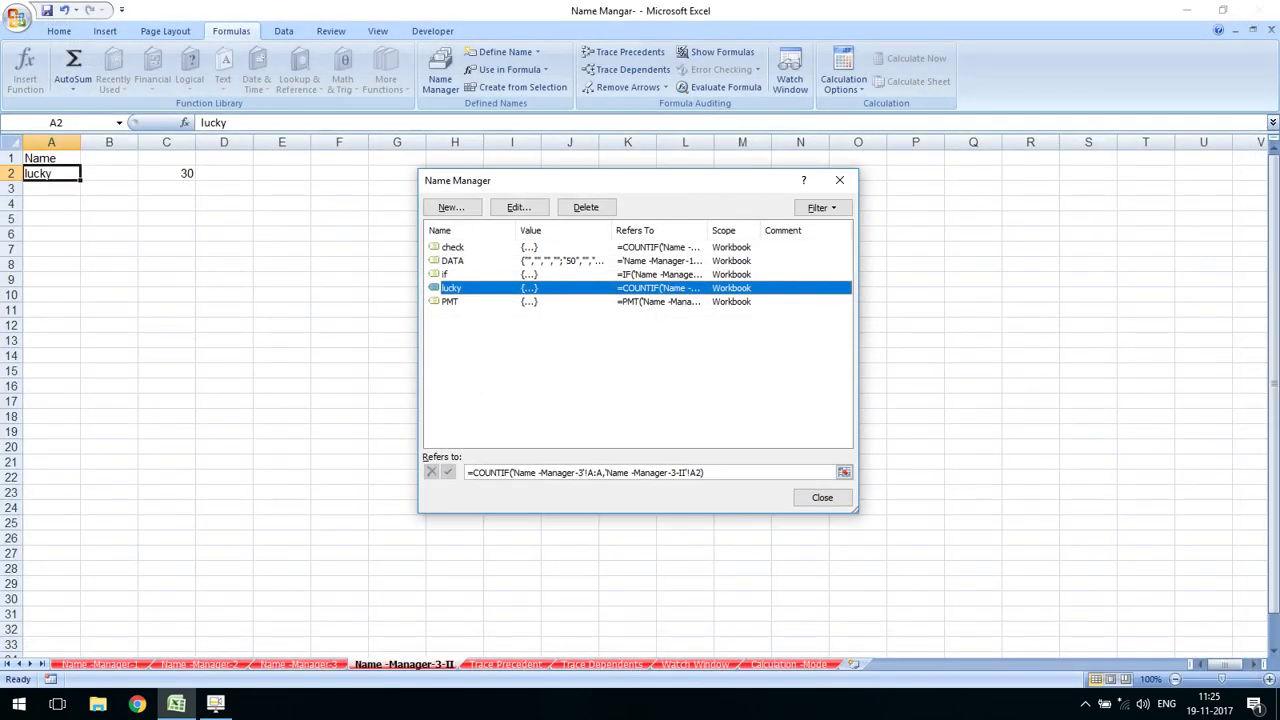
pyautogui.click(822, 497)
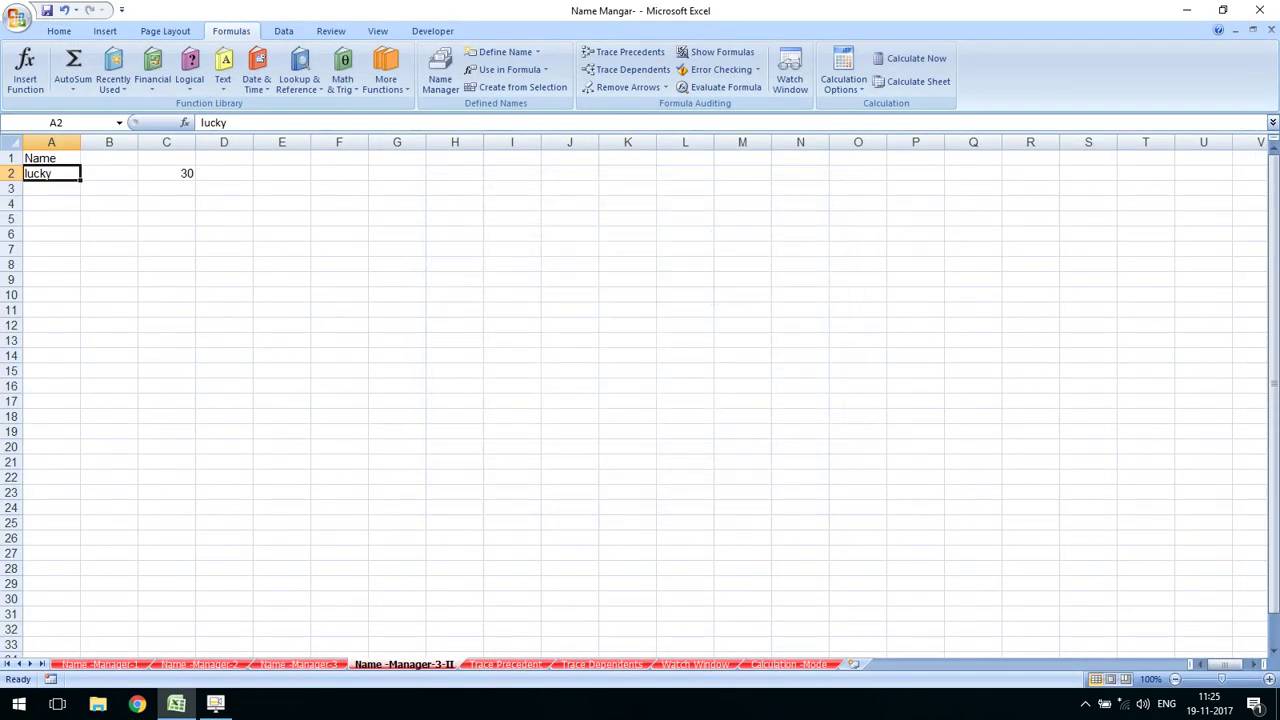
# - Try =check and =lucky in C9, cancelling both entries
pyautogui.click(166, 279)
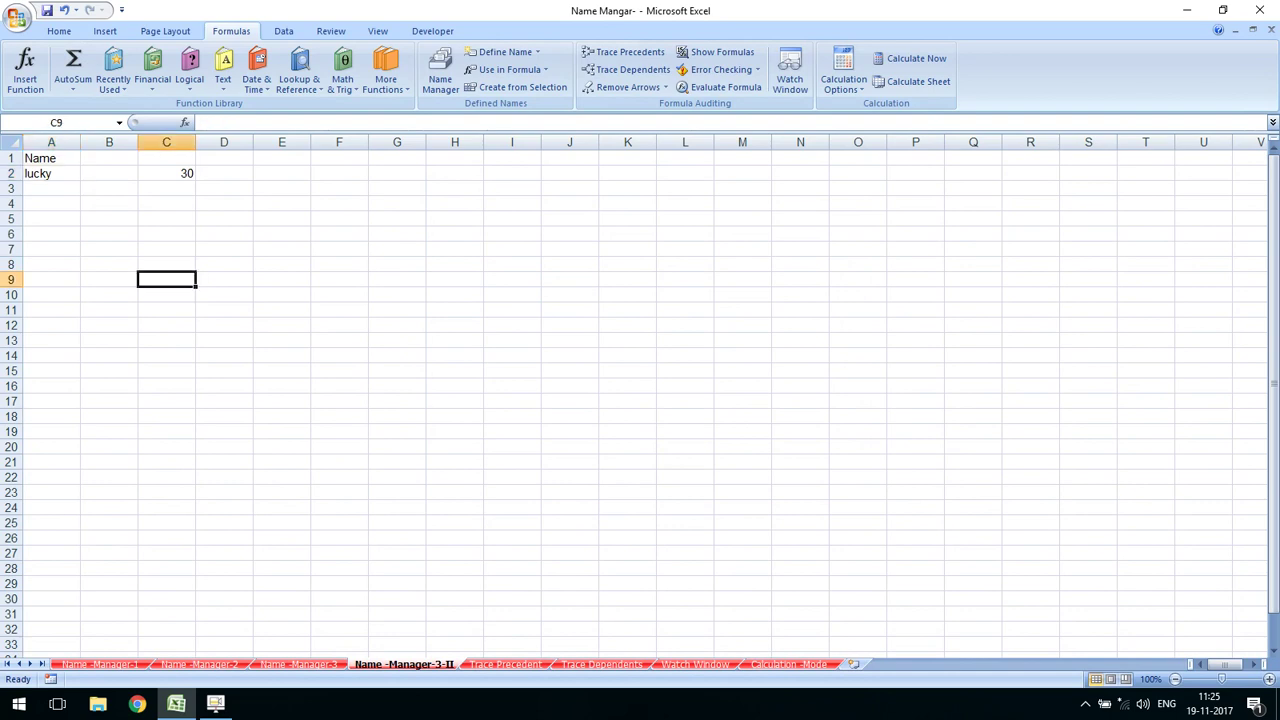
pyautogui.write('=c')
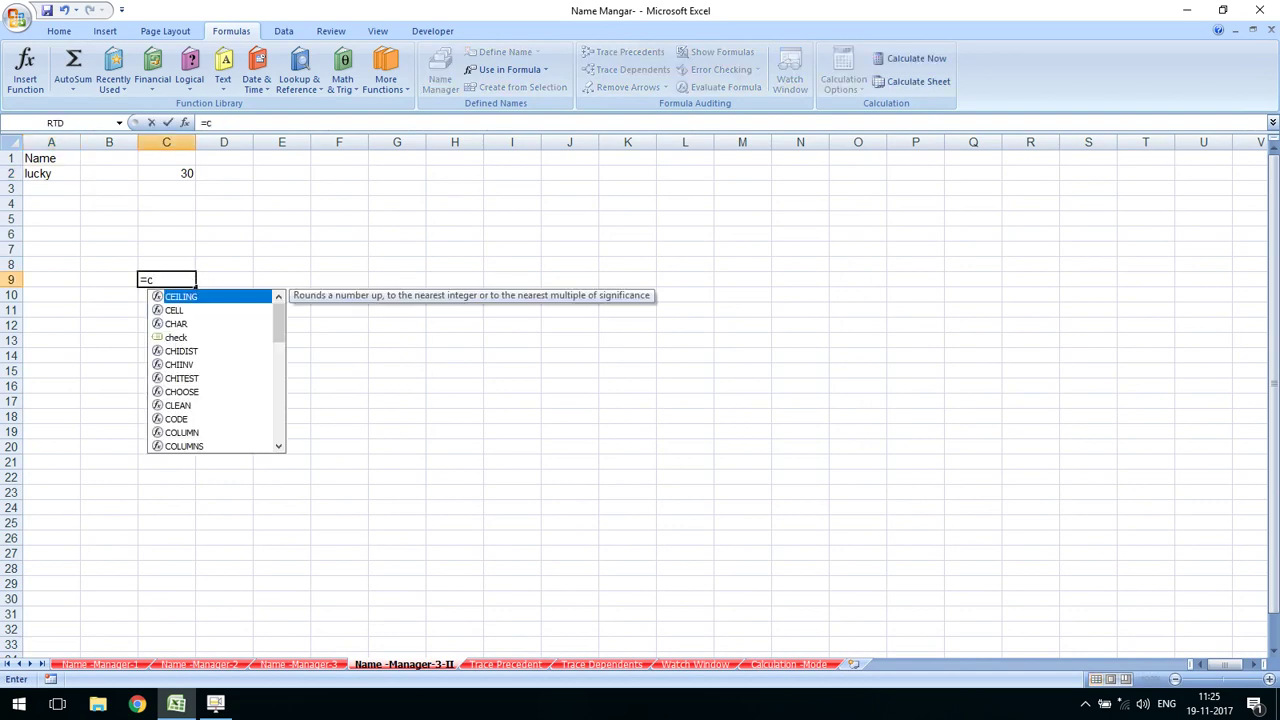
pyautogui.write('heck')
pyautogui.press('Escape')
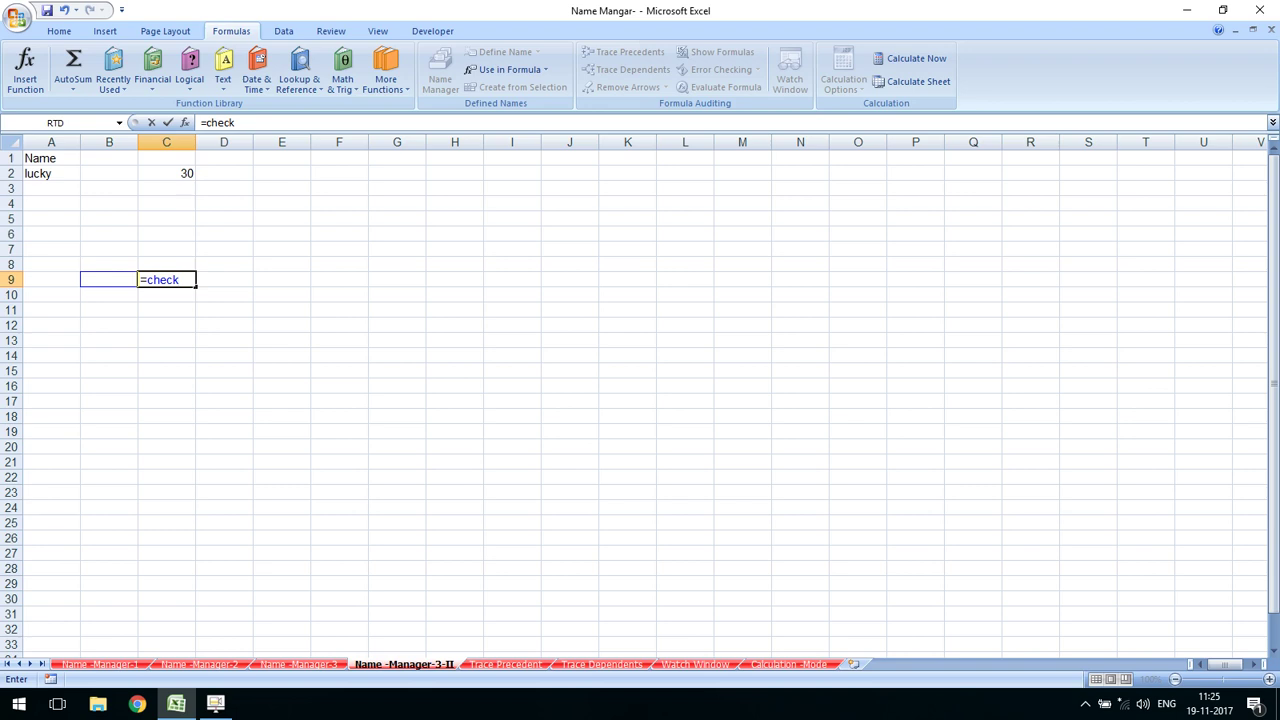
pyautogui.press('Escape')
pyautogui.write('=')
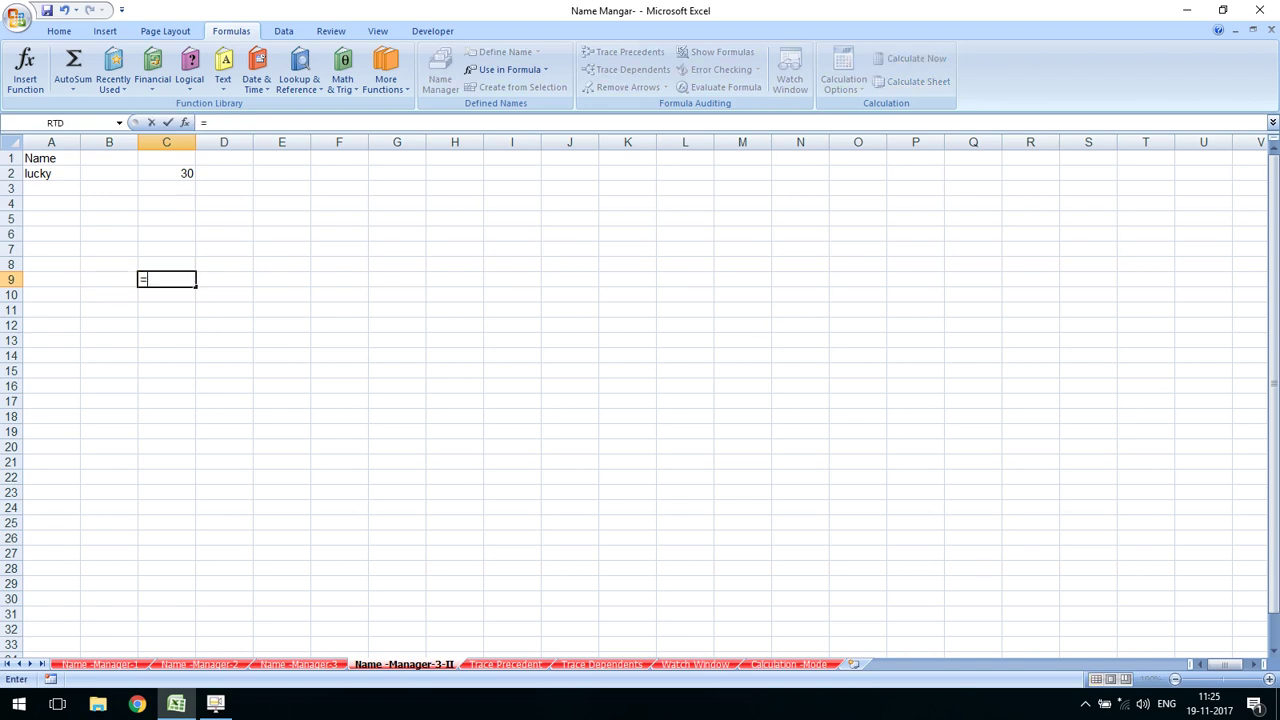
pyautogui.write('lucky')
pyautogui.press('Escape')
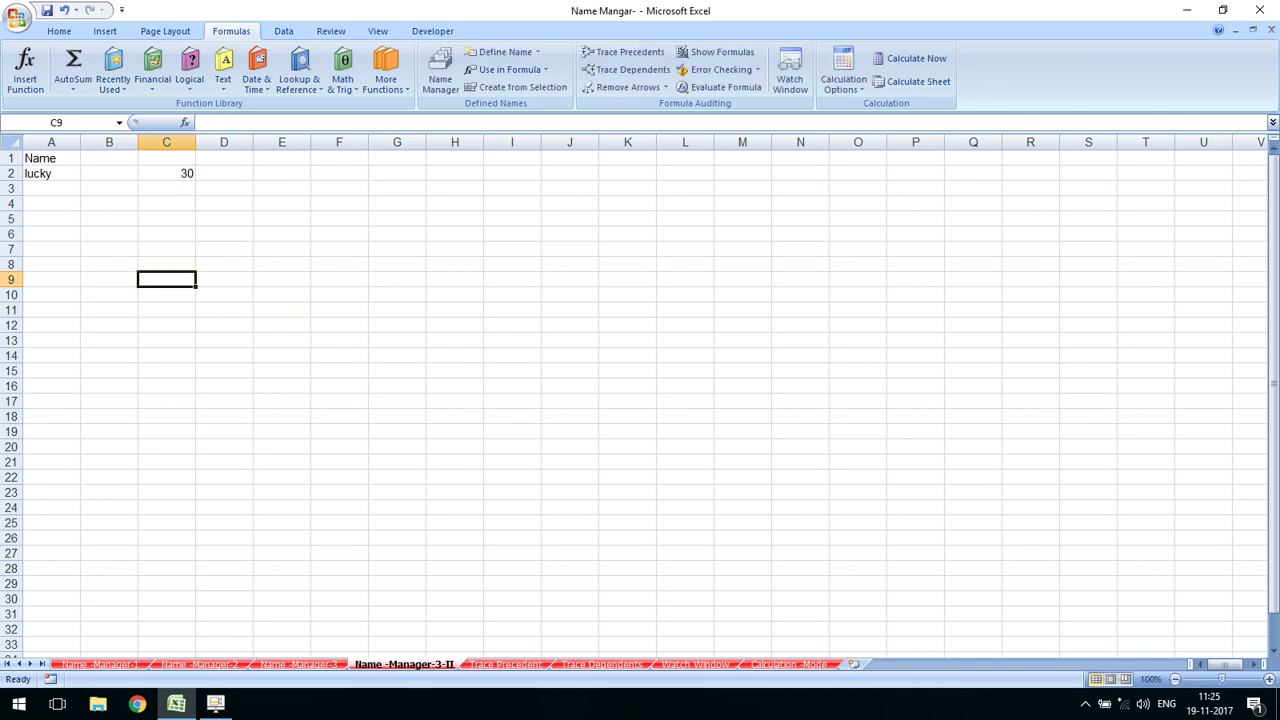
pyautogui.press('Left')
pyautogui.press('Up')
pyautogui.press('Up')
pyautogui.press('Up')
pyautogui.press('Up')
pyautogui.press('Up')
pyautogui.press('Up')
# - Add a conditional formatting rule to A2 using formula =lucky>1 with a red fill
pyautogui.click(51, 173)
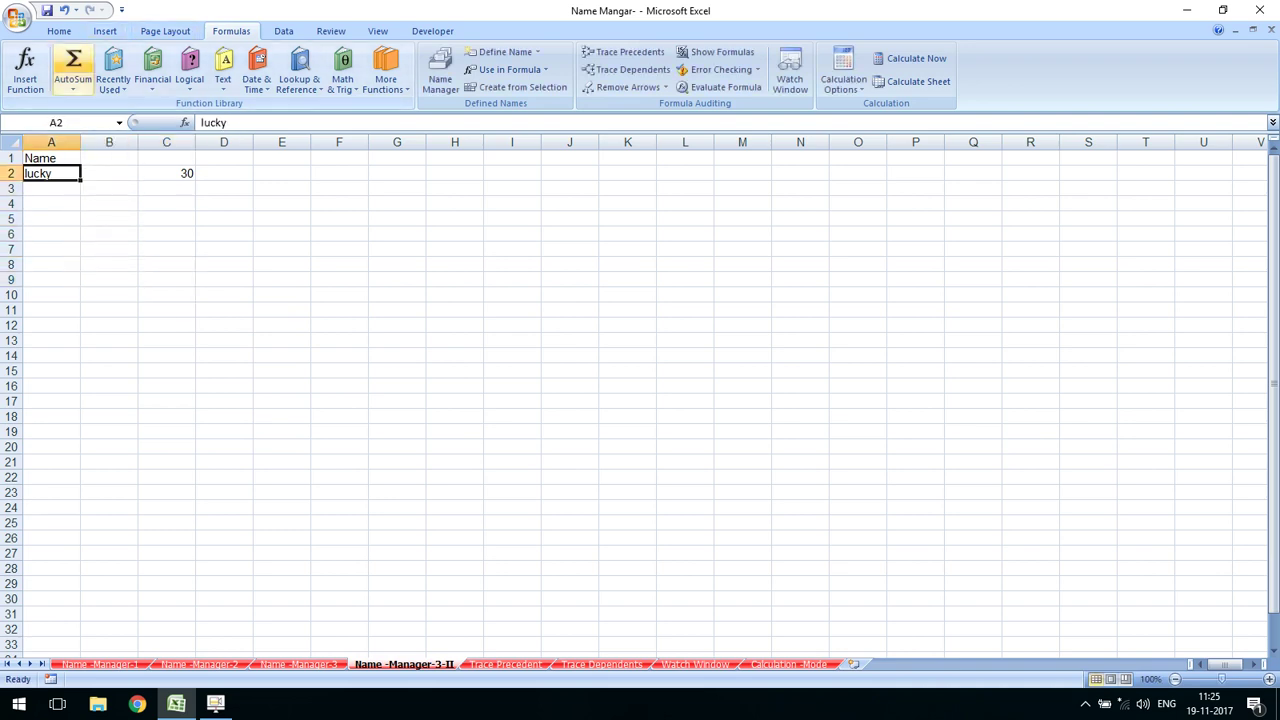
pyautogui.click(59, 31)
pyautogui.click(629, 72)
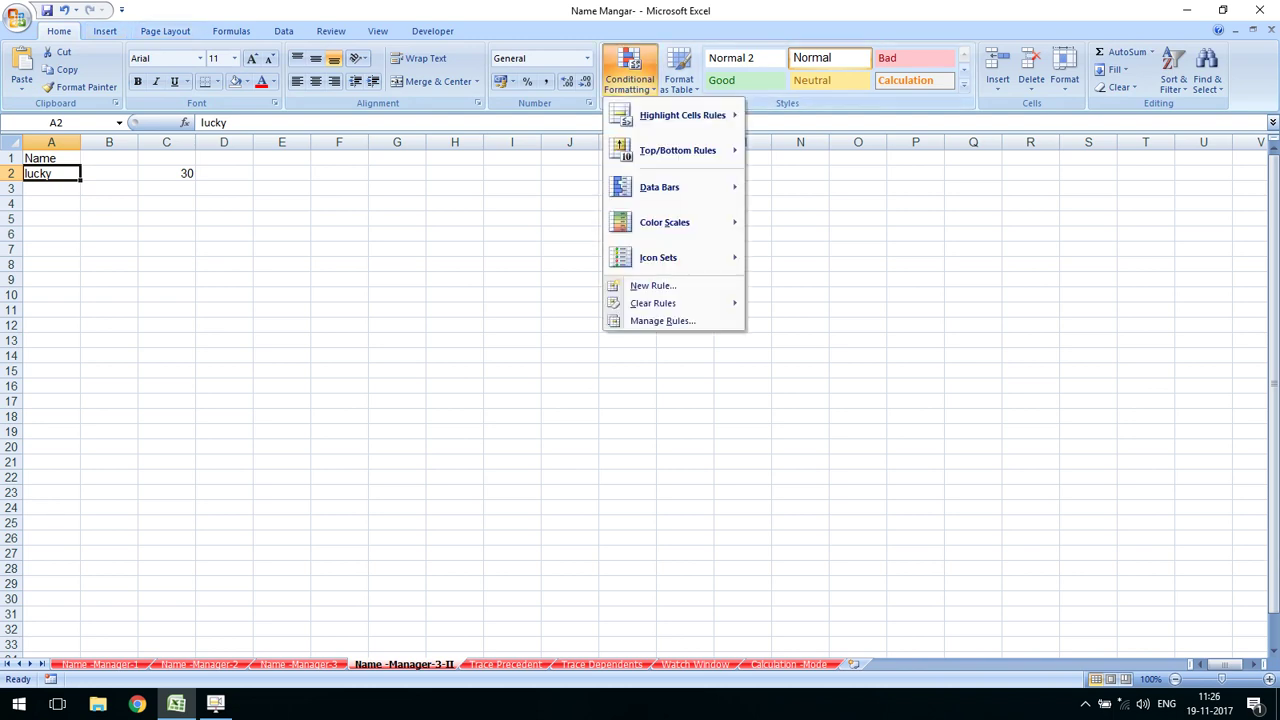
pyautogui.click(653, 286)
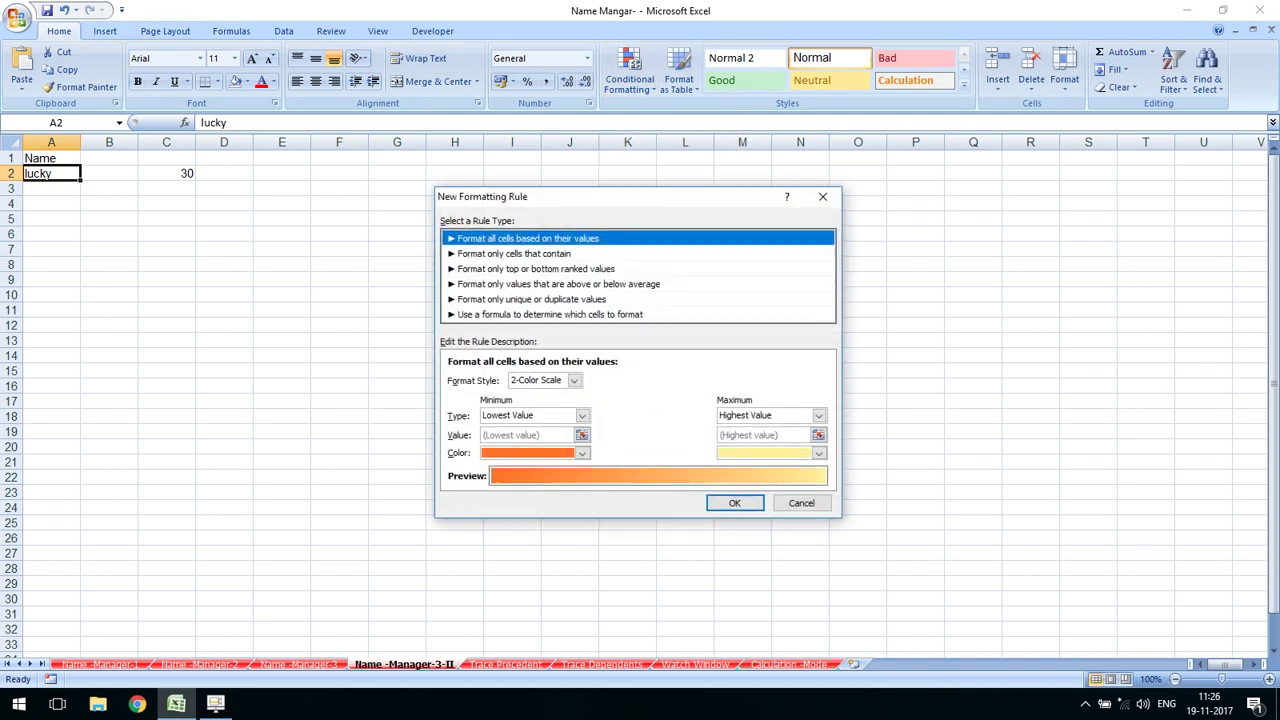
pyautogui.click(550, 314)
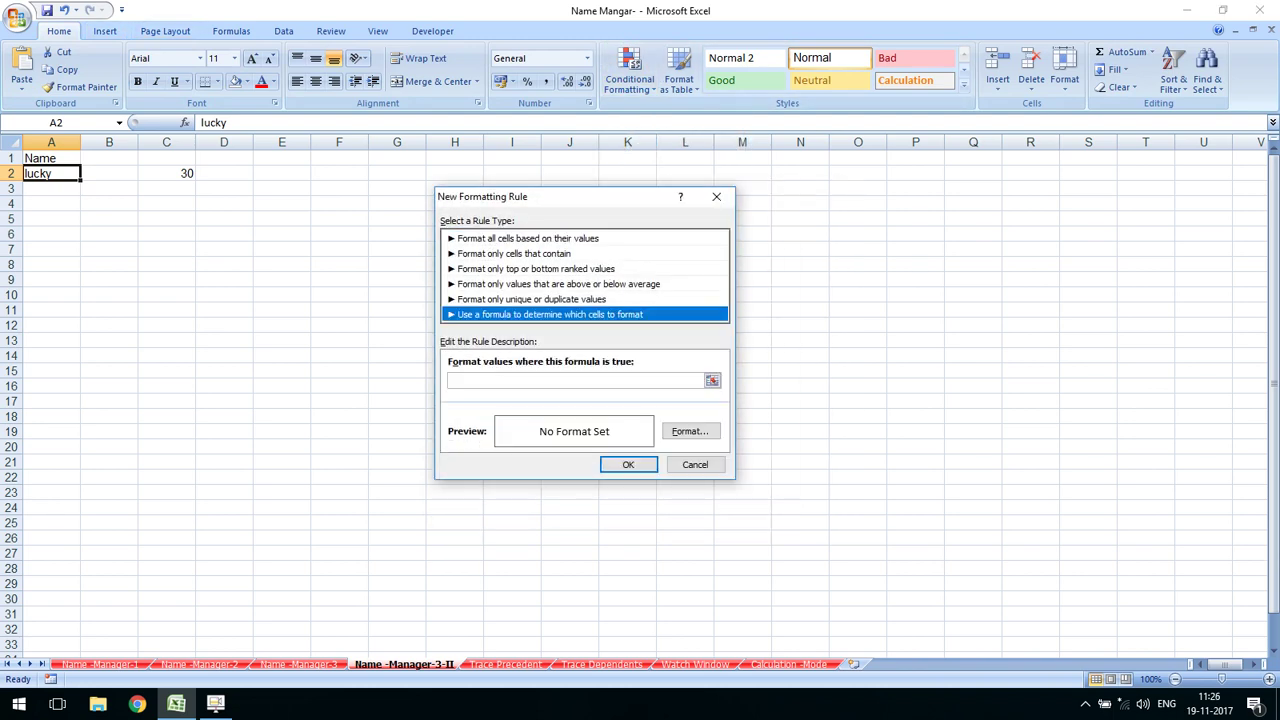
pyautogui.click(600, 380)
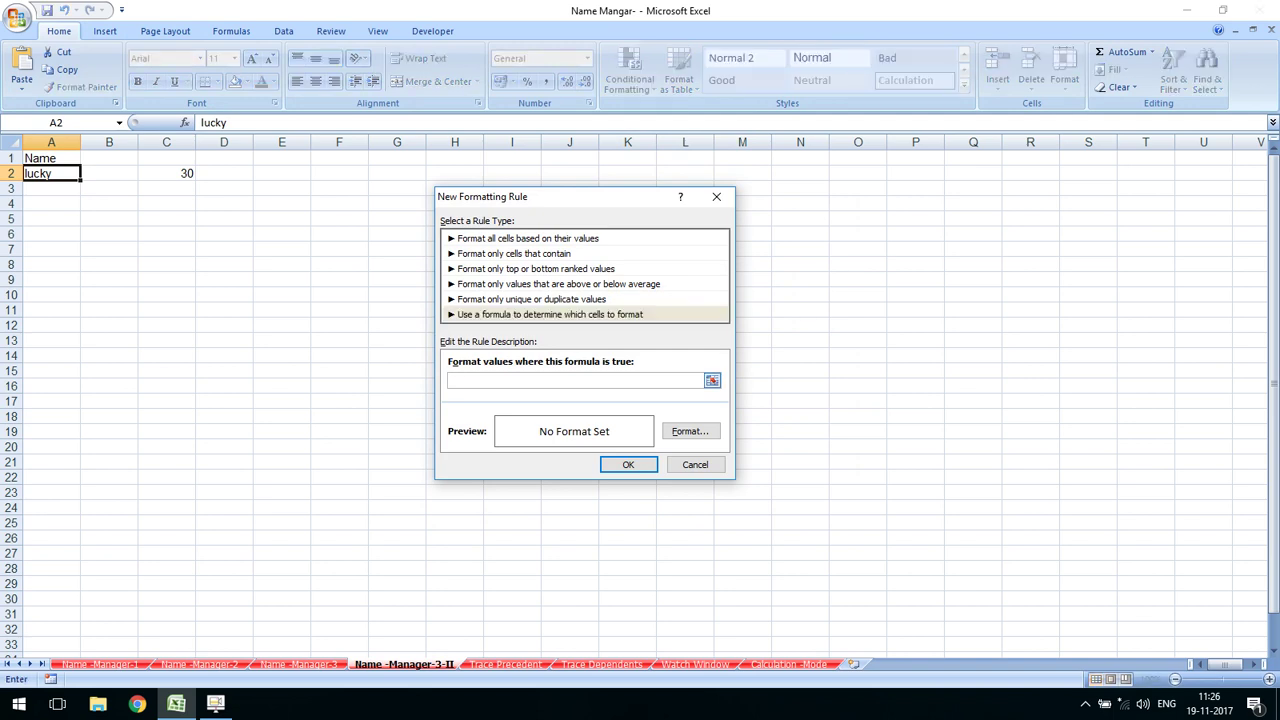
pyautogui.write('=luck')
pyautogui.write('y>')
pyautogui.write('1')
pyautogui.click(689, 431)
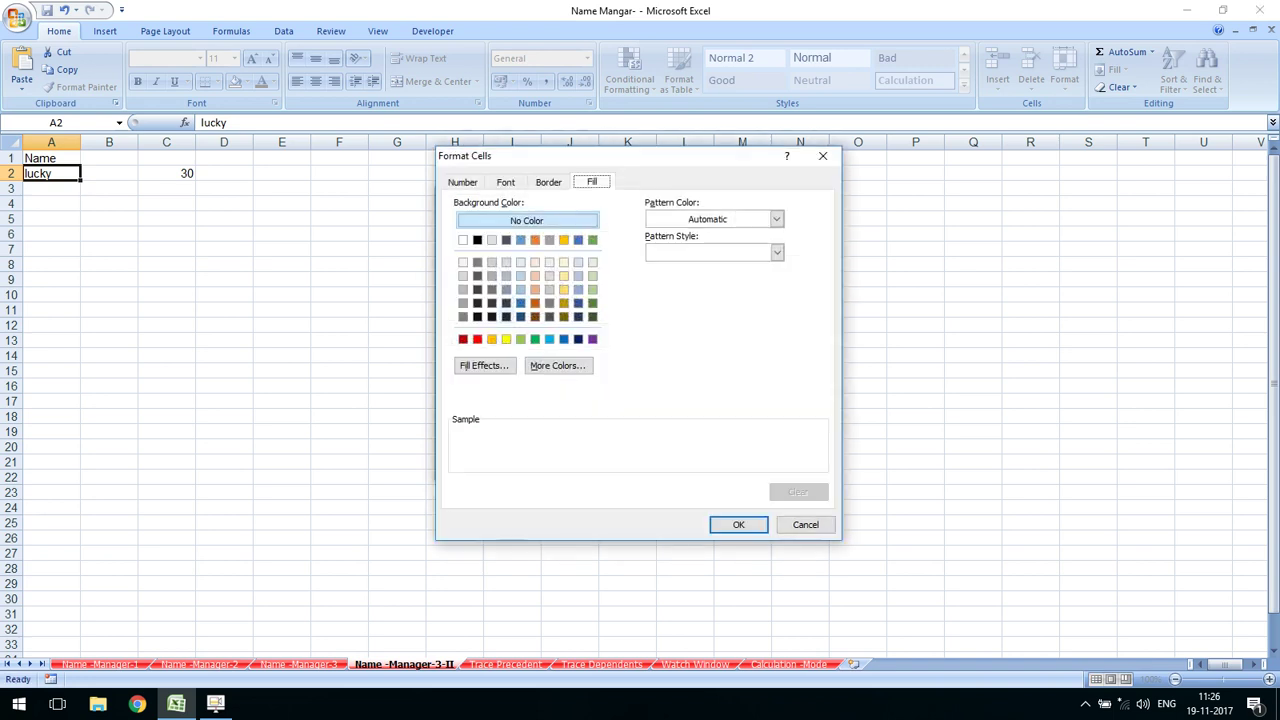
pyautogui.click(477, 339)
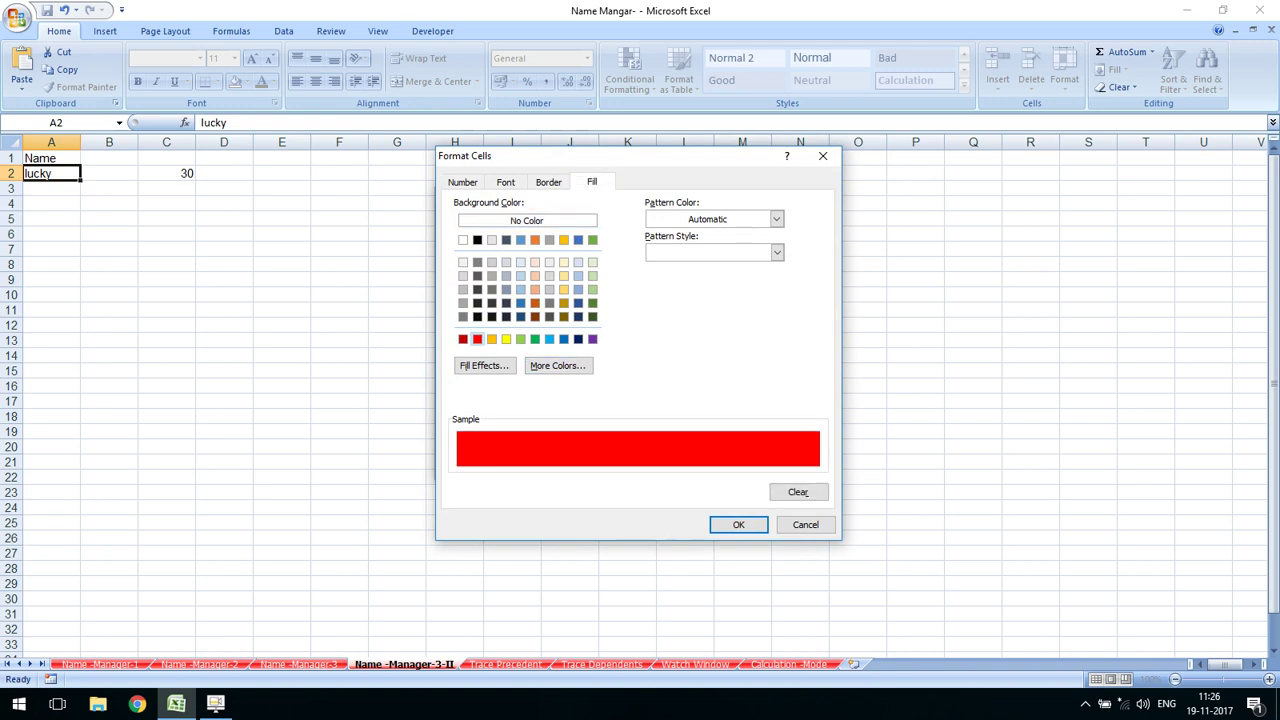
pyautogui.click(738, 524)
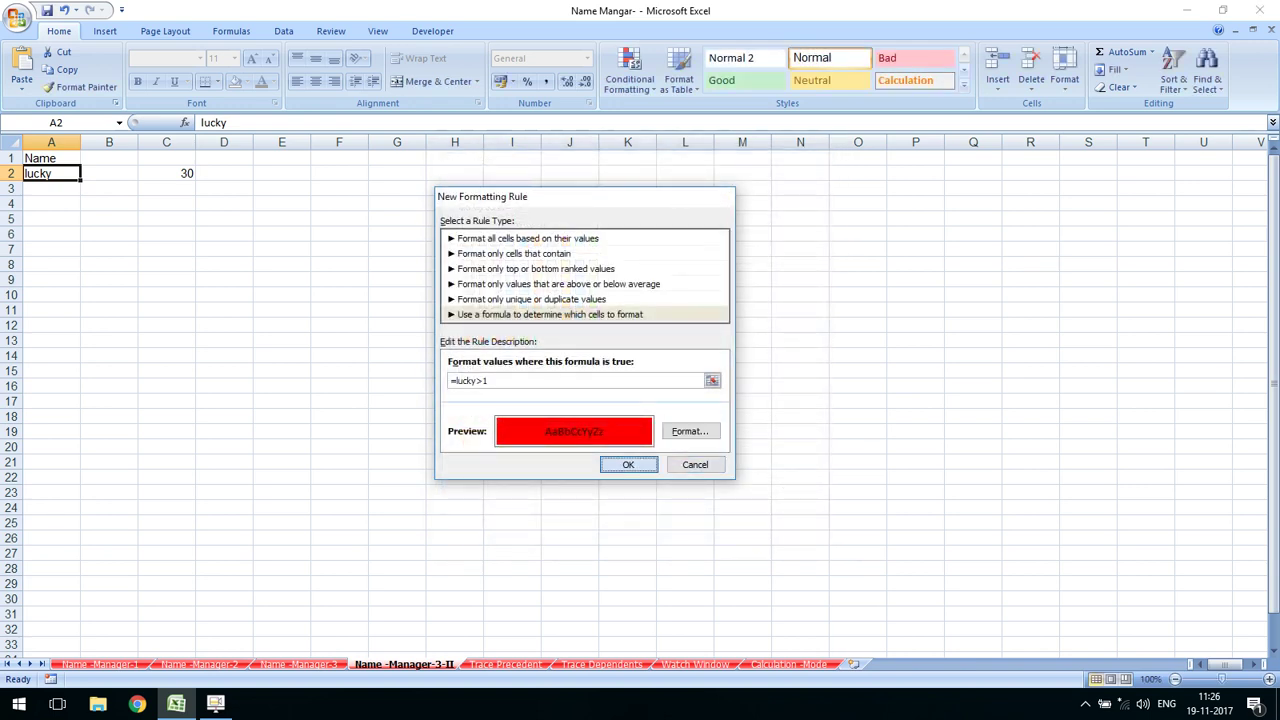
pyautogui.press('Return')
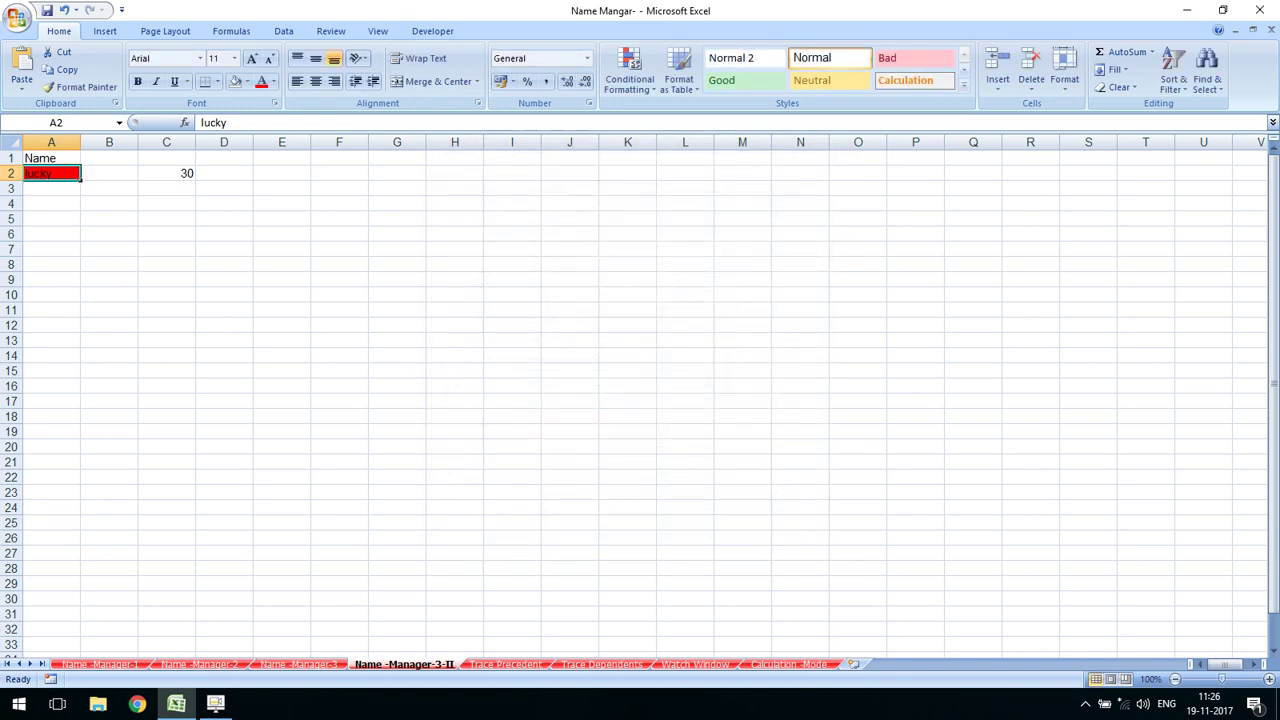
# - Replace the name in A2 with three different names in turn, correcting typos
pyautogui.write('sumit')
pyautogui.press('Return')
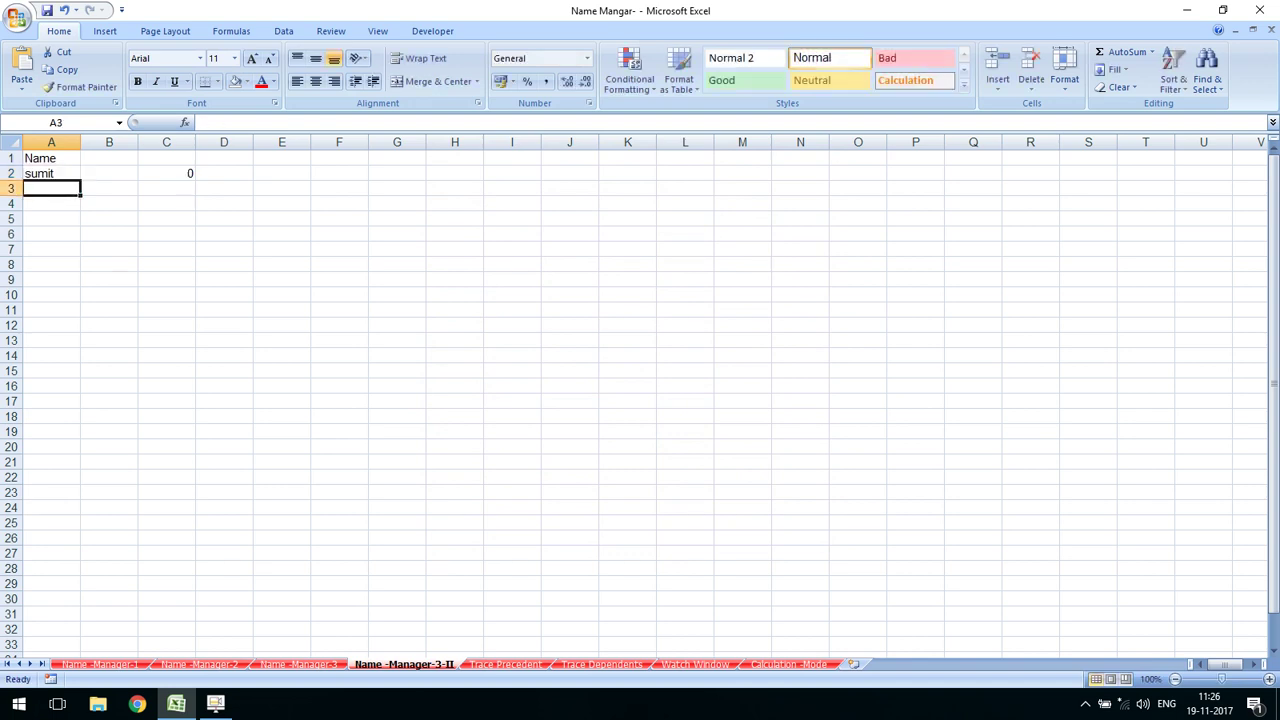
pyautogui.click(51, 173)
pyautogui.write('kamal;')
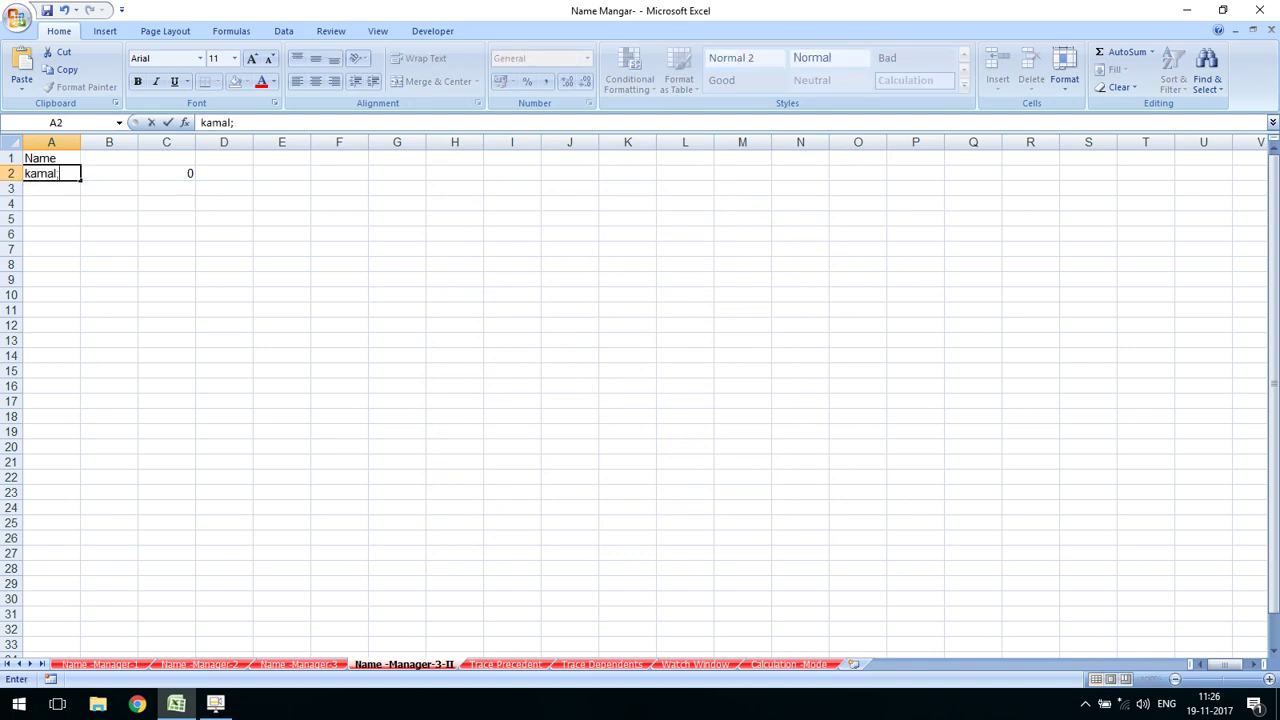
pyautogui.press('BackSpace')
pyautogui.press('Return')
pyautogui.click(51, 173)
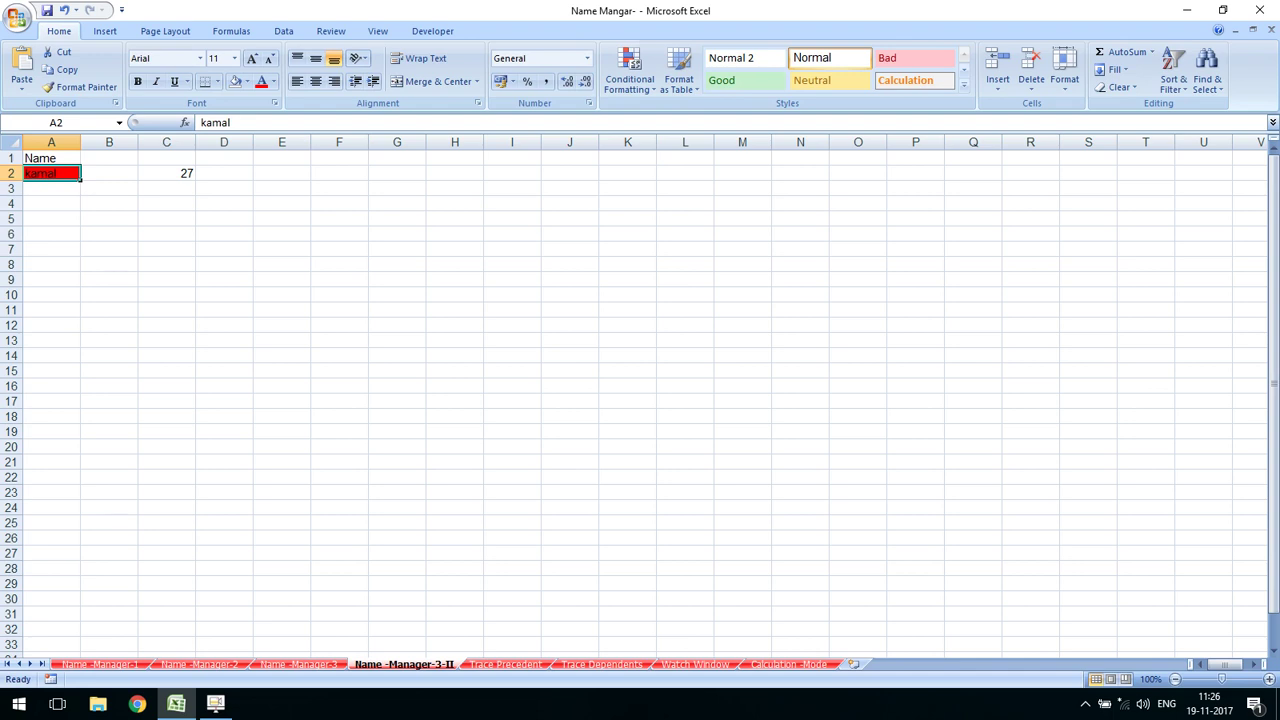
pyautogui.write('sujm')
pyautogui.press('BackSpace')
pyautogui.press('BackSpace')
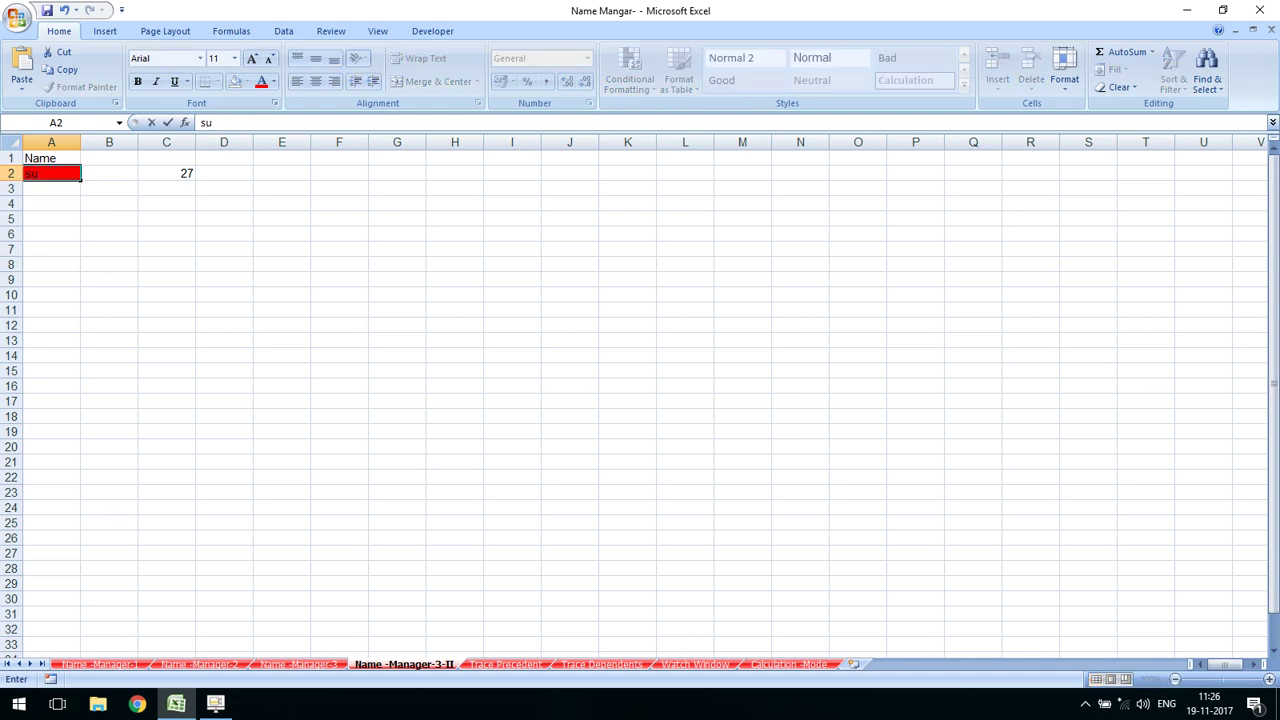
pyautogui.write('mit')
pyautogui.press('Return')
# - Enter a three-part full name, then a short name, in A2, discarding a stray A3 entry
pyautogui.click(51, 173)
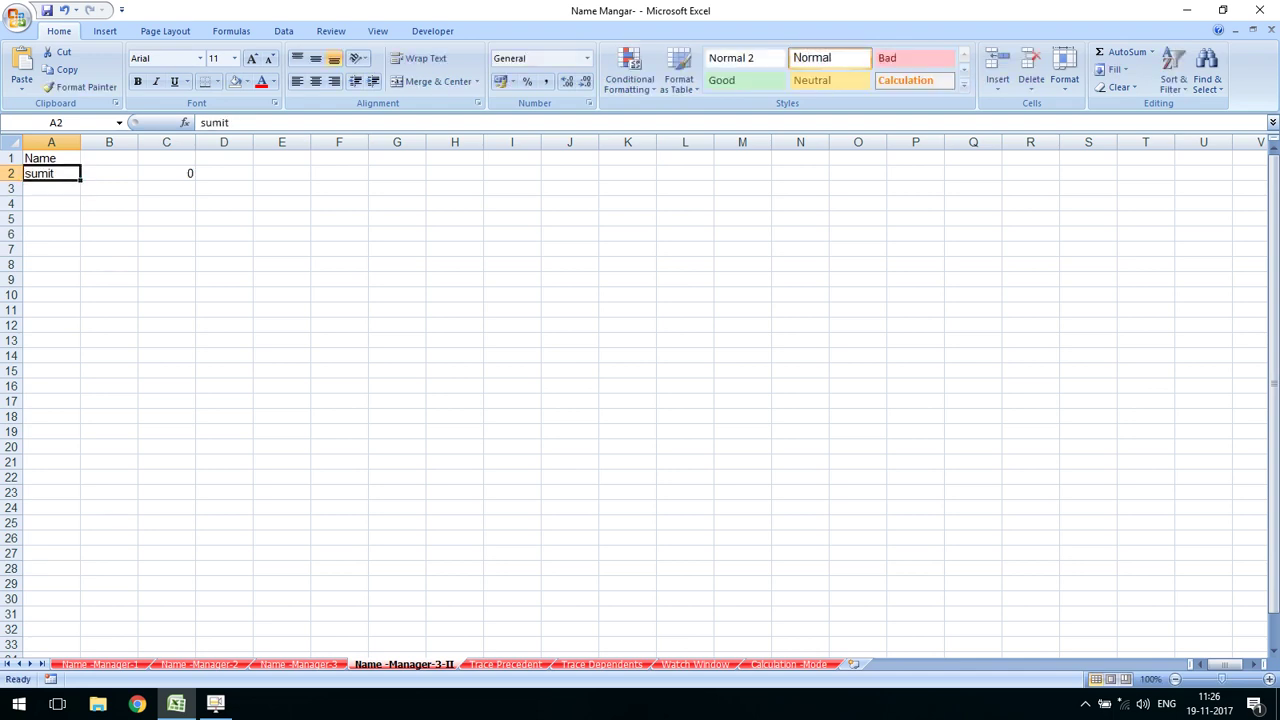
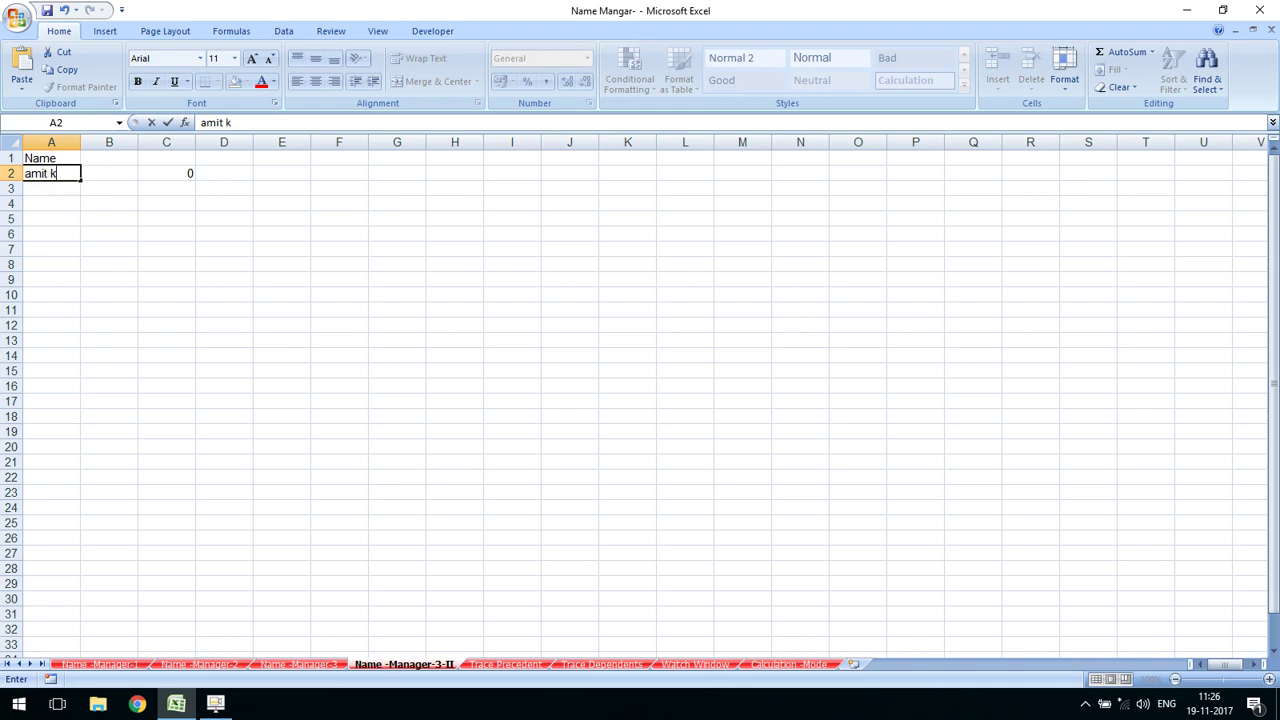
pyautogui.press('Return')
pyautogui.click(51, 173)
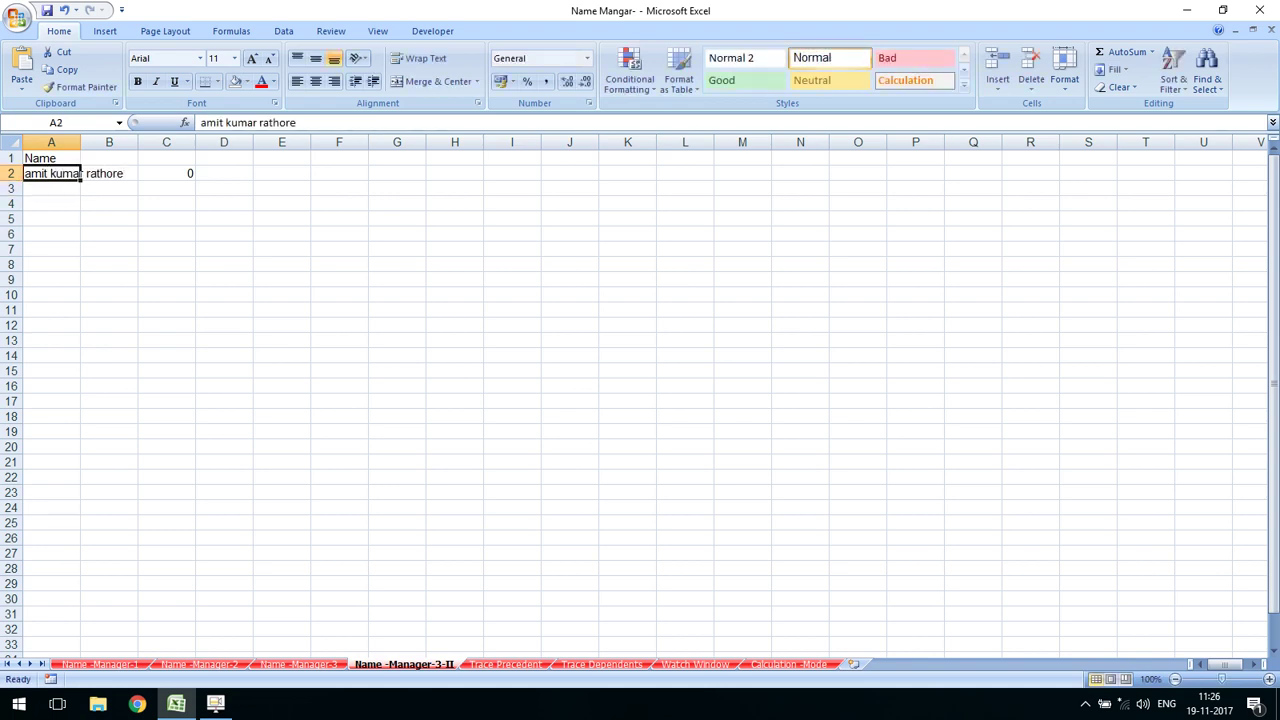
pyautogui.write('je')
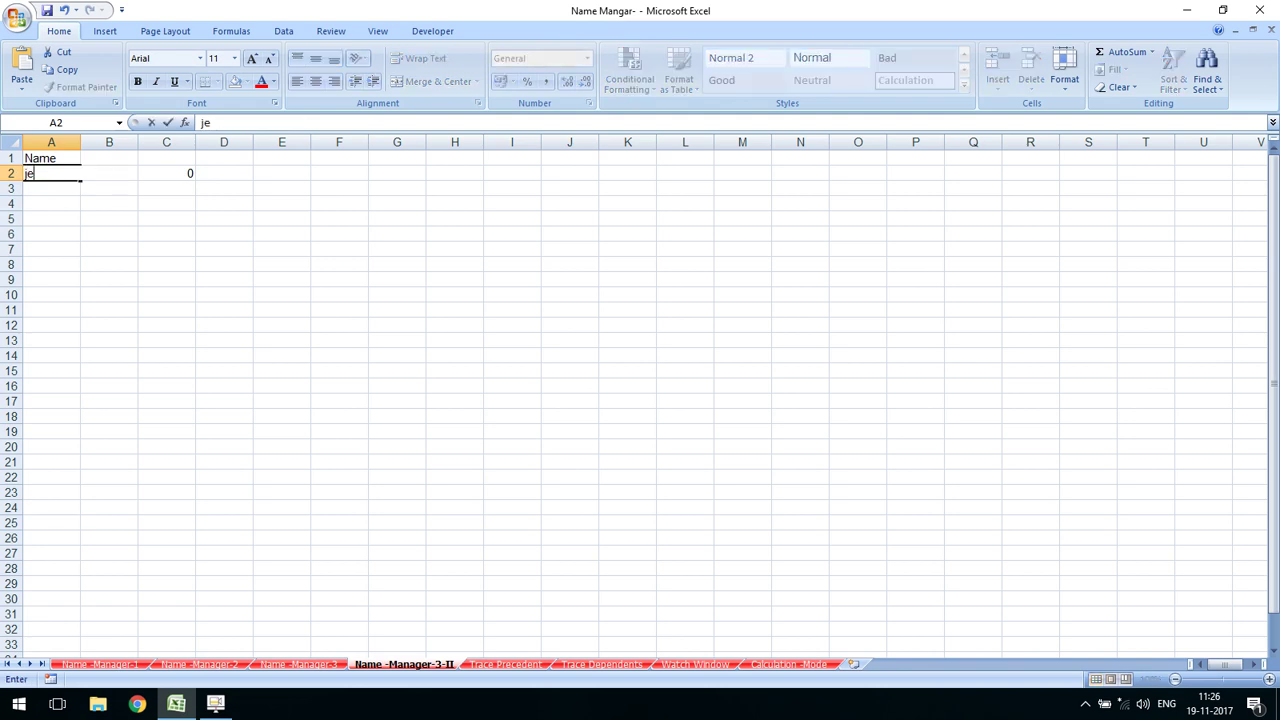
pyautogui.write('et')
pyautogui.press('Return')
pyautogui.write('\\')
pyautogui.press('Escape')
# - Try three more names in A2, ending with one that leaves A2 unfilled
pyautogui.press('Up')
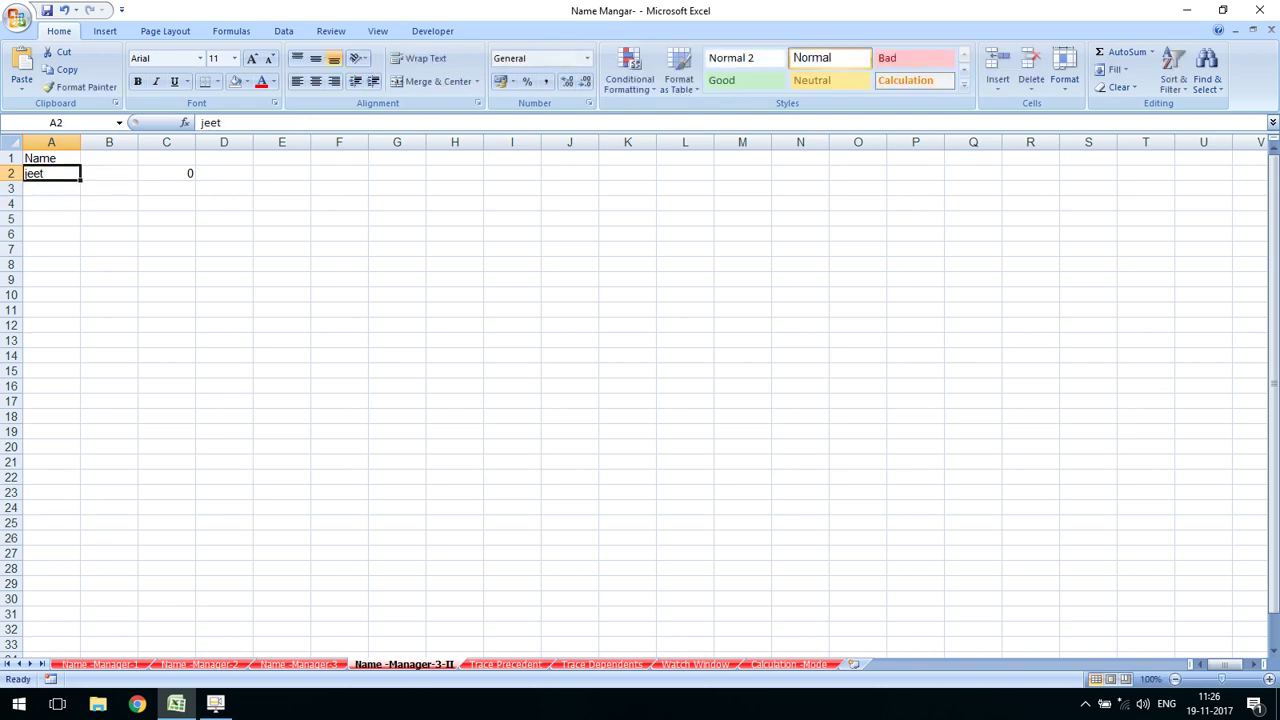
pyautogui.write('rosha')
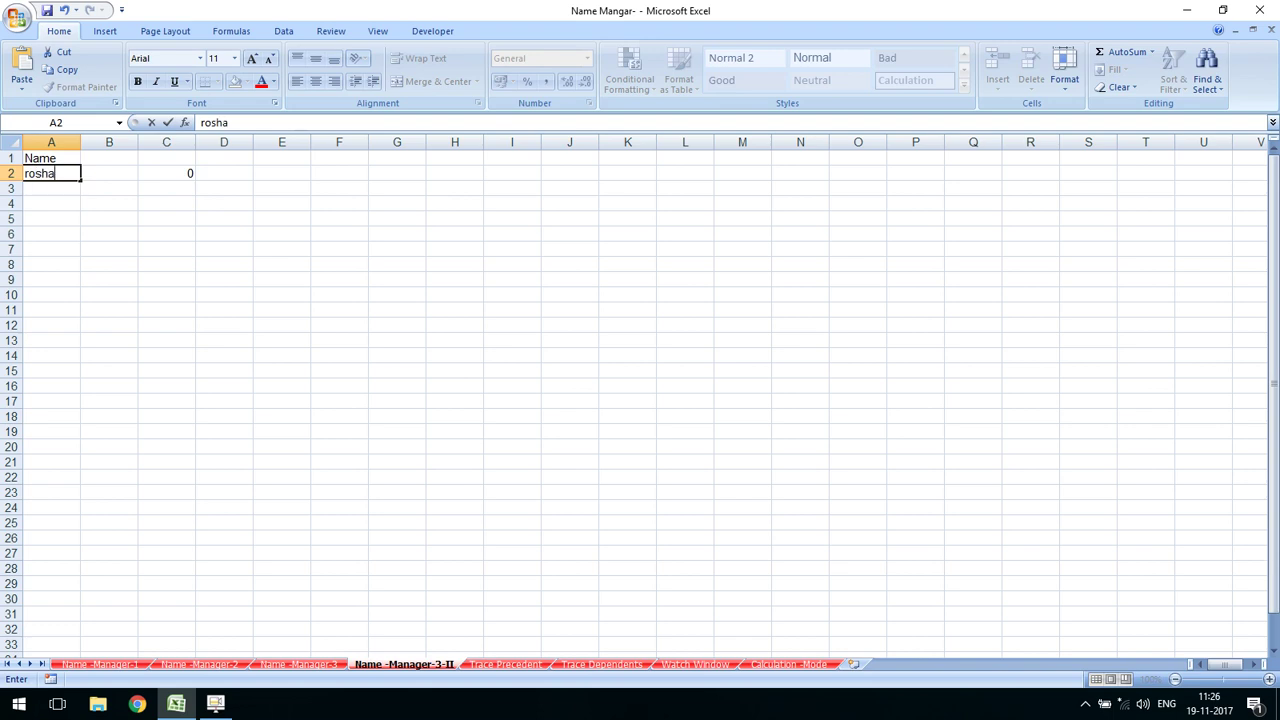
pyautogui.write('n')
pyautogui.press('Return')
pyautogui.press('Up')
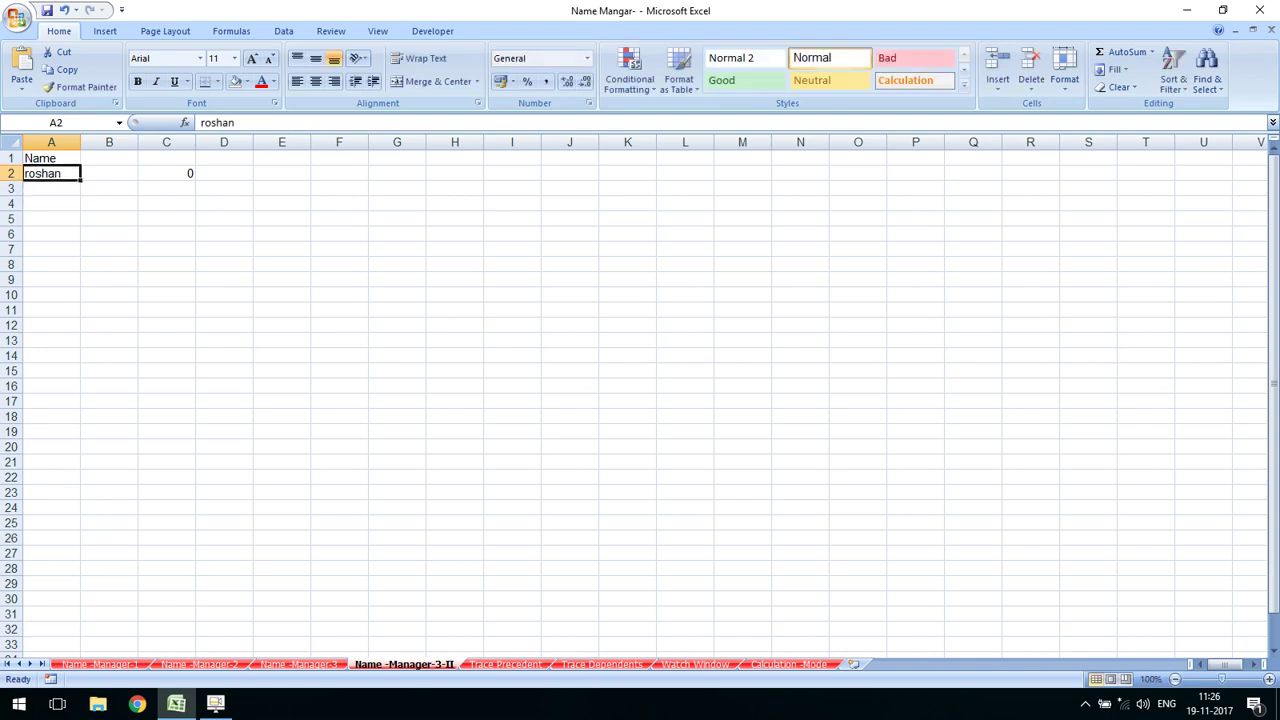
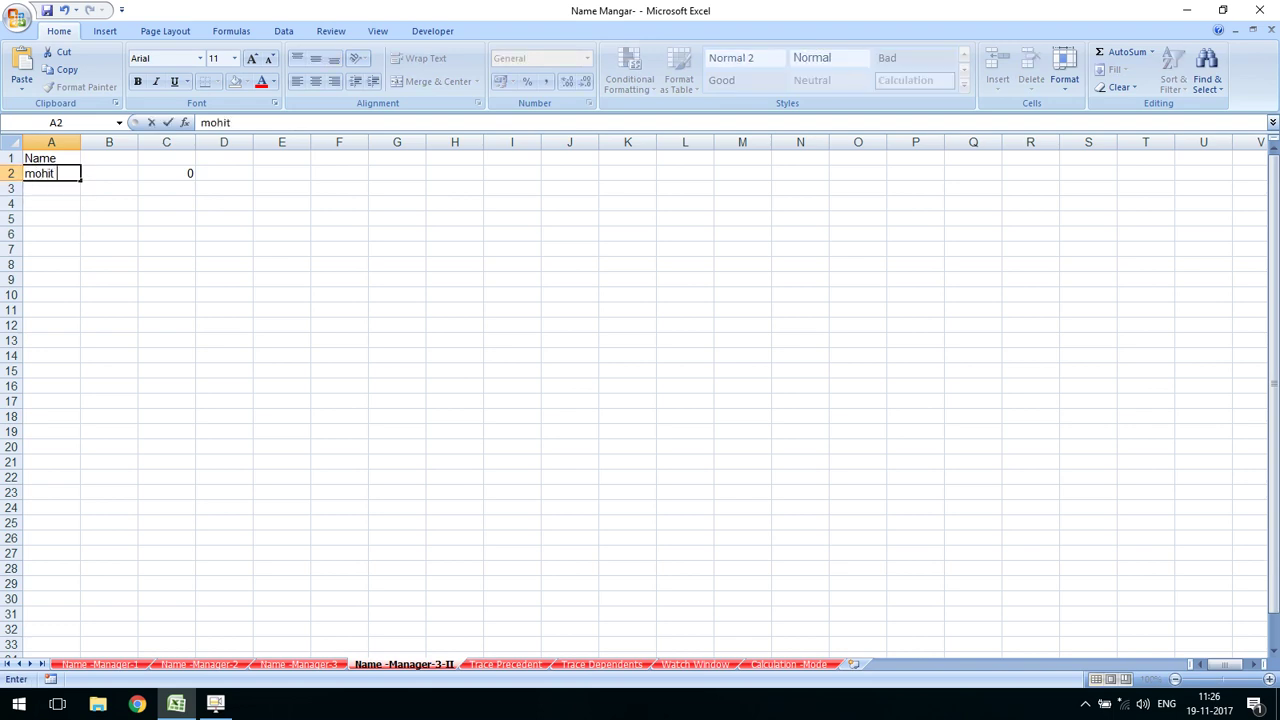
pyautogui.press('Return')
pyautogui.press('Up')
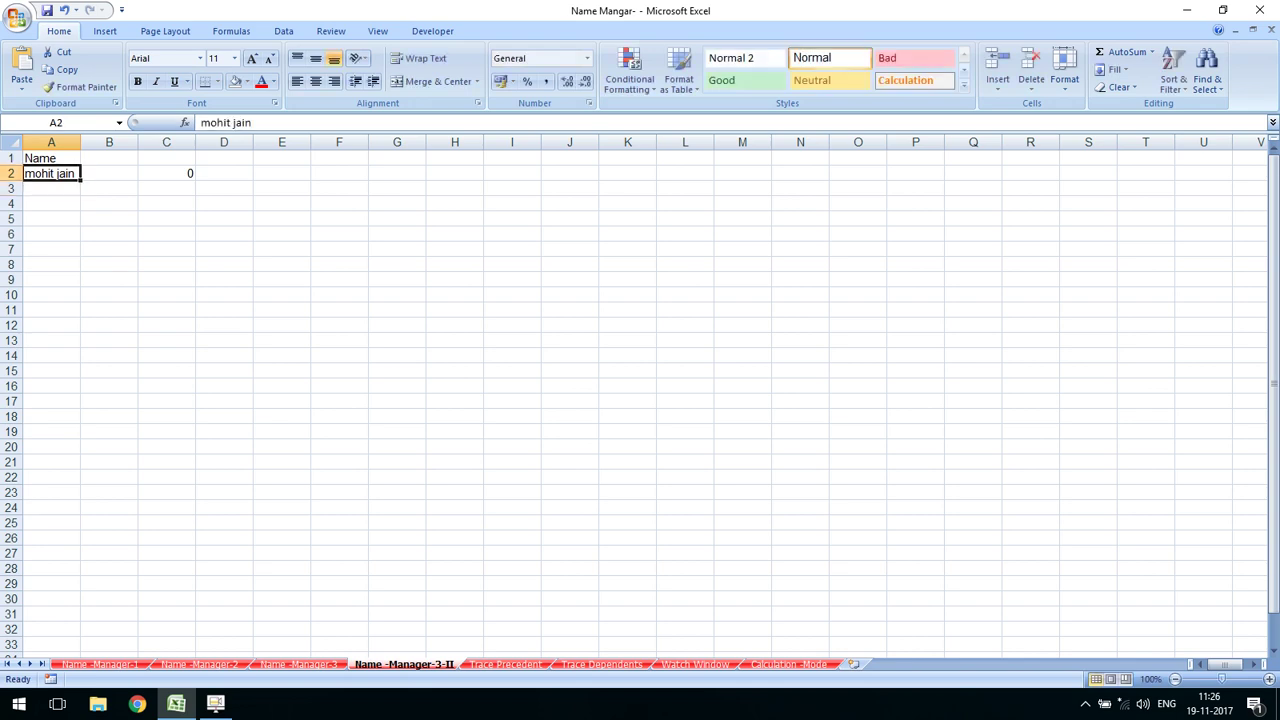
pyautogui.write('mohit')
pyautogui.press('Return')
pyautogui.press('Up')
# - On the Trace Precedent sheet, trace D5's =A2 precedent, then remove the arrow
pyautogui.click(505, 664)
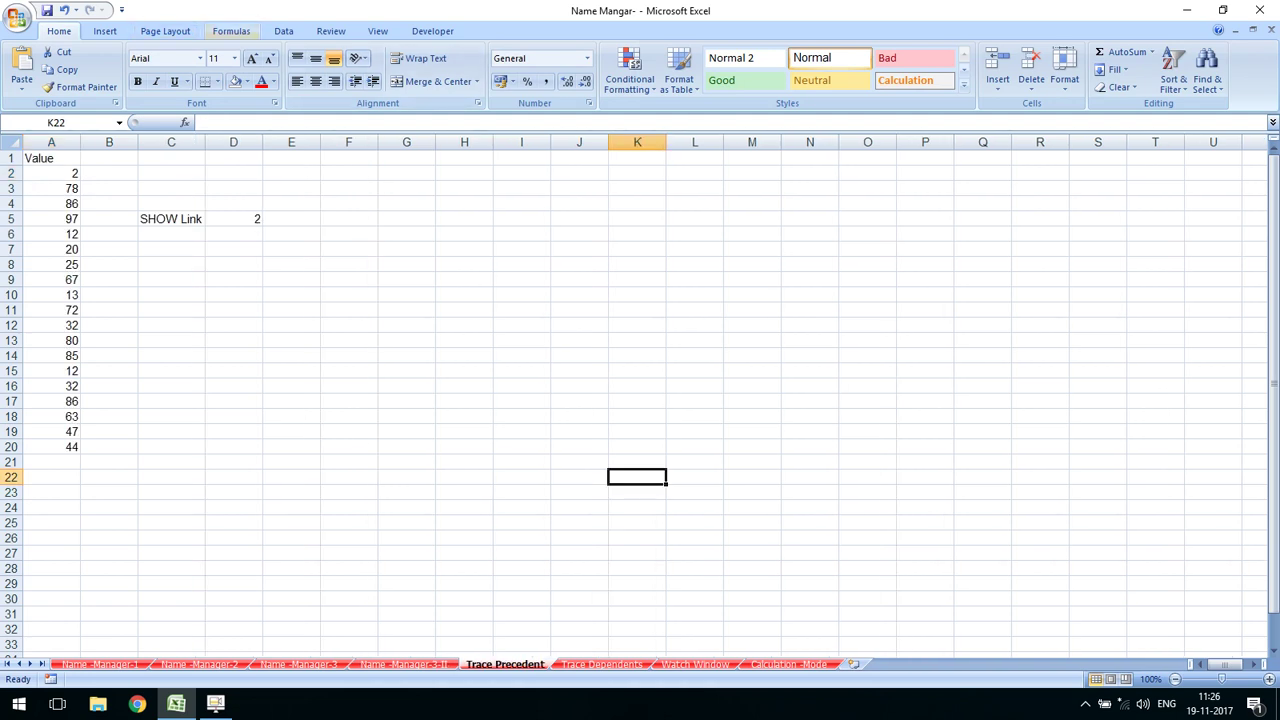
pyautogui.click(231, 31)
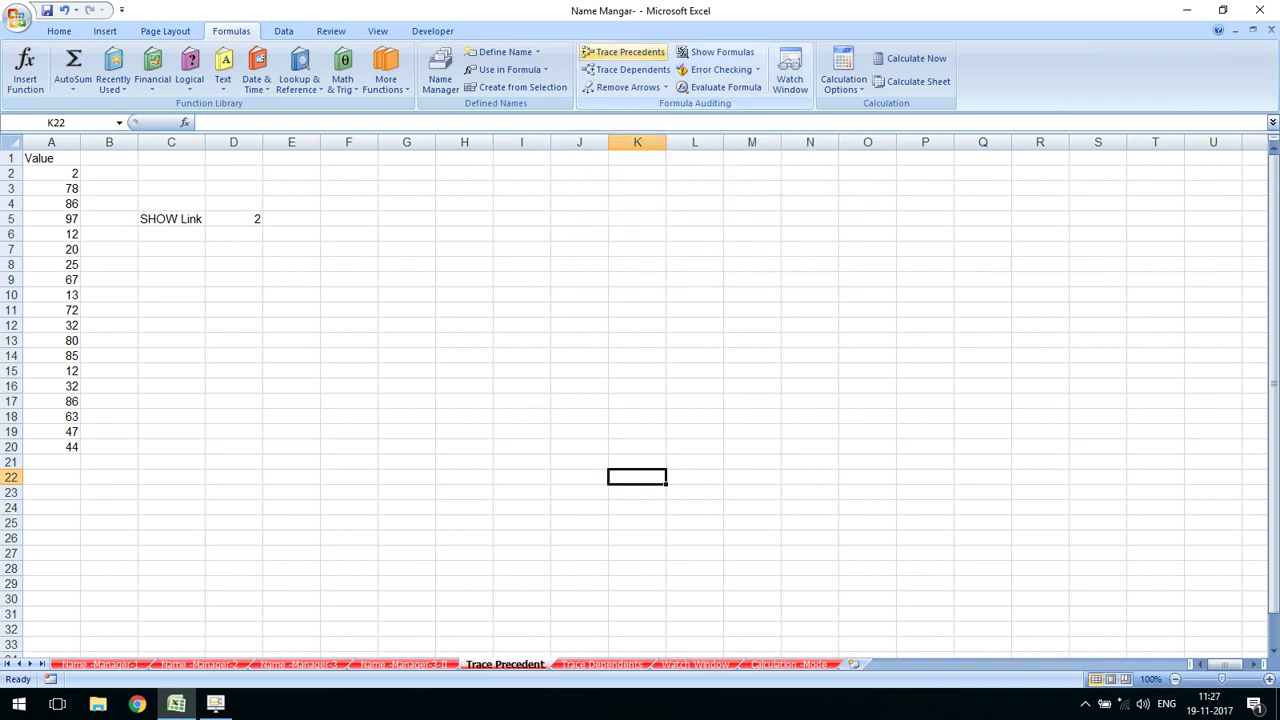
pyautogui.press('Left')
pyautogui.press('Left')
pyautogui.press('Left')
pyautogui.press('Home')
pyautogui.press('Up')
pyautogui.press('Up')
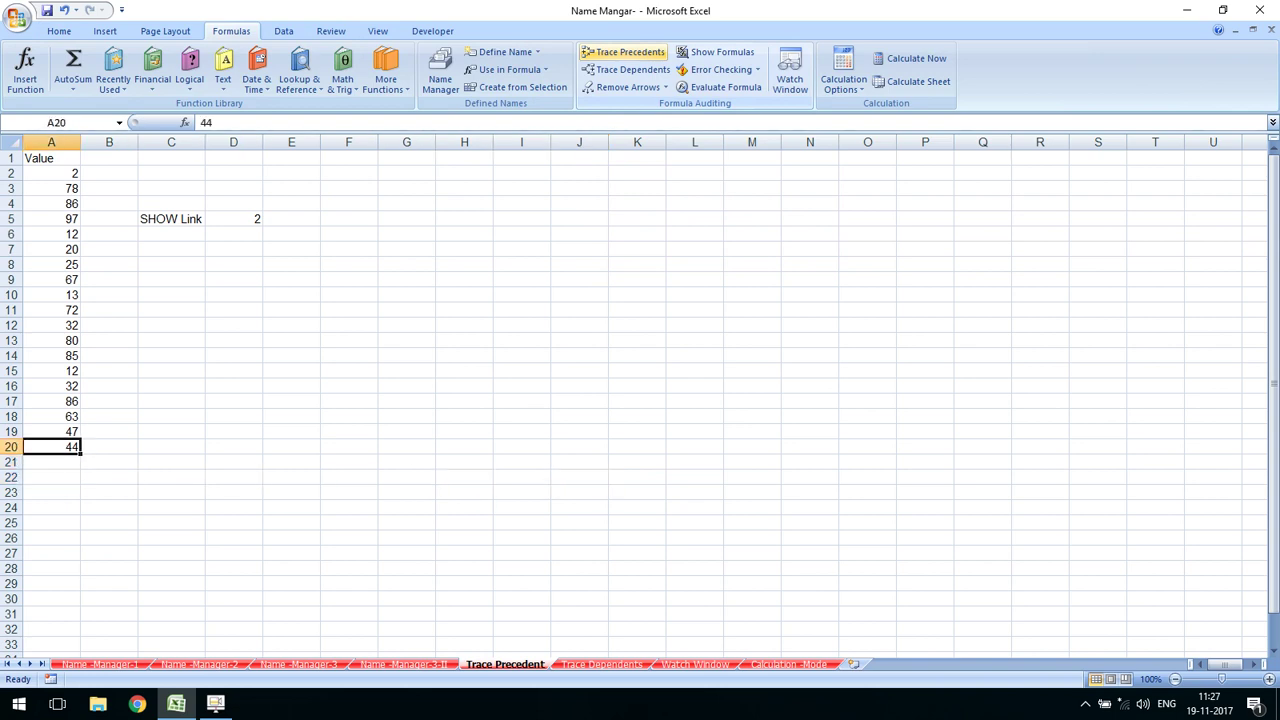
pyautogui.press('Up')
pyautogui.press('Up')
pyautogui.press('Up')
pyautogui.press('Up')
pyautogui.press('Up')
pyautogui.press('Up')
pyautogui.press('Right')
pyautogui.press('Right')
pyautogui.press('Right')
pyautogui.press('Right')
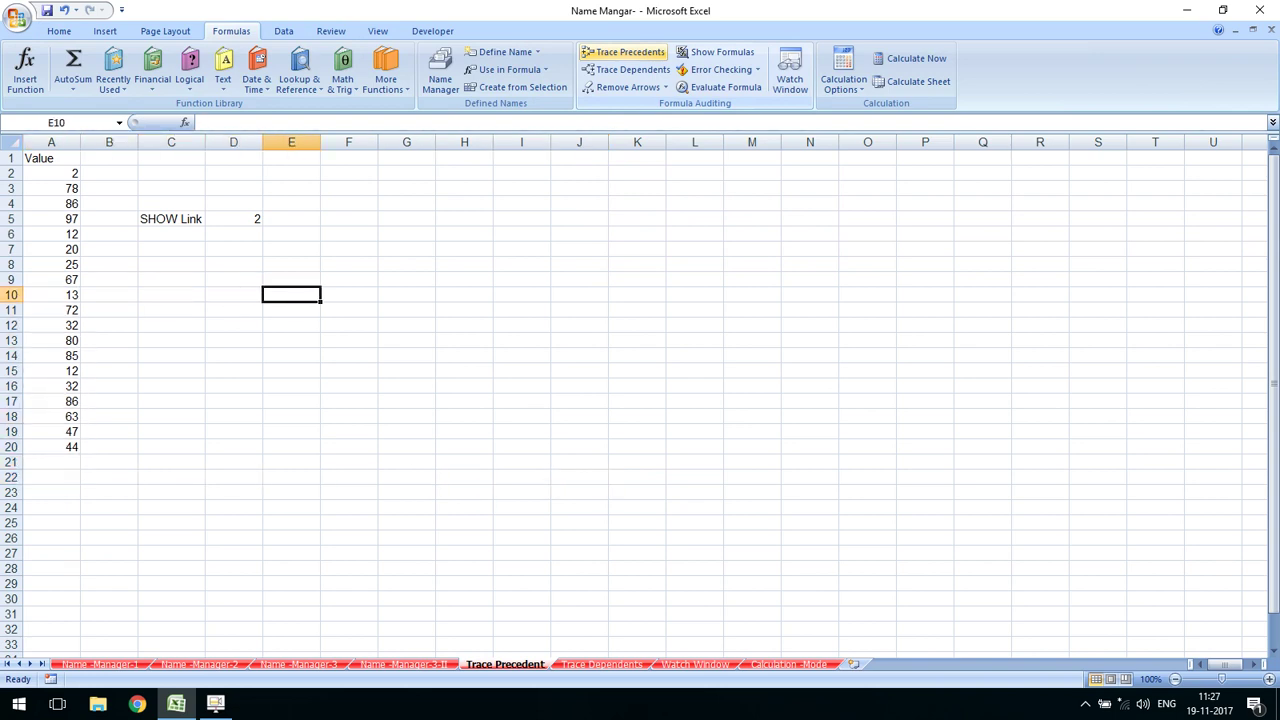
pyautogui.press('Up')
pyautogui.press('Up')
pyautogui.press('Up')
pyautogui.press('Up')
pyautogui.press('Up')
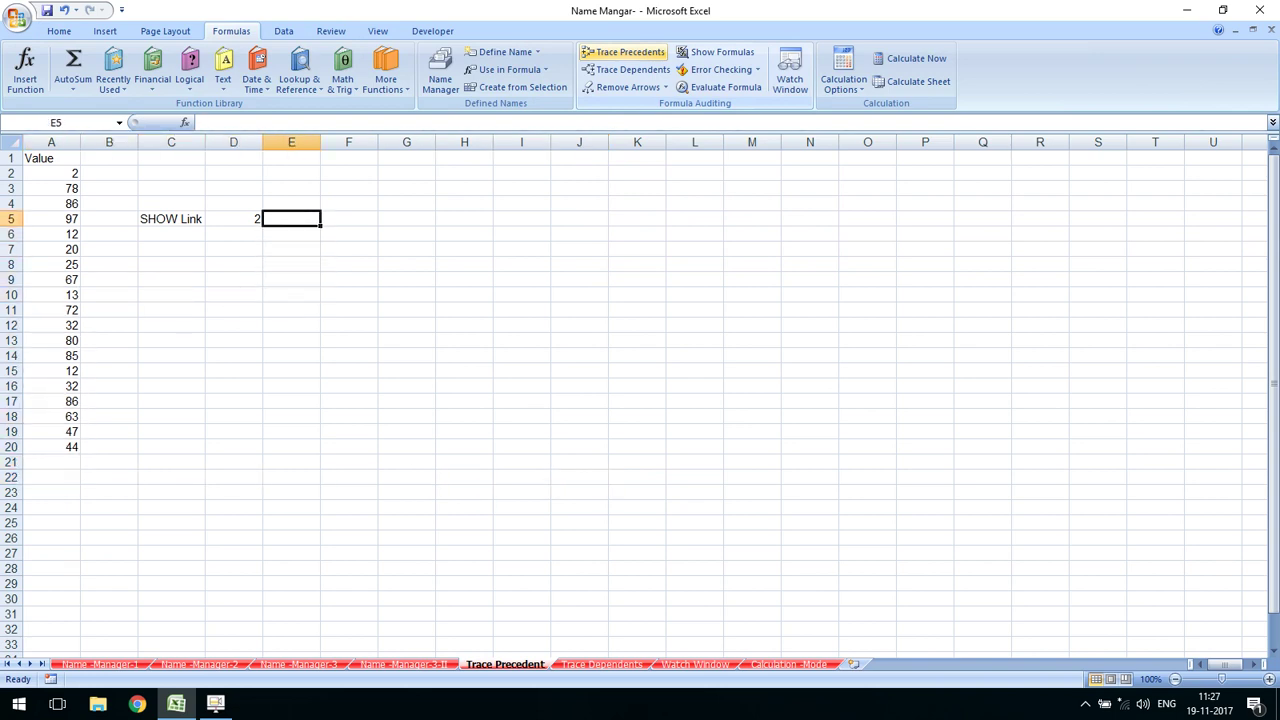
pyautogui.press('Left')
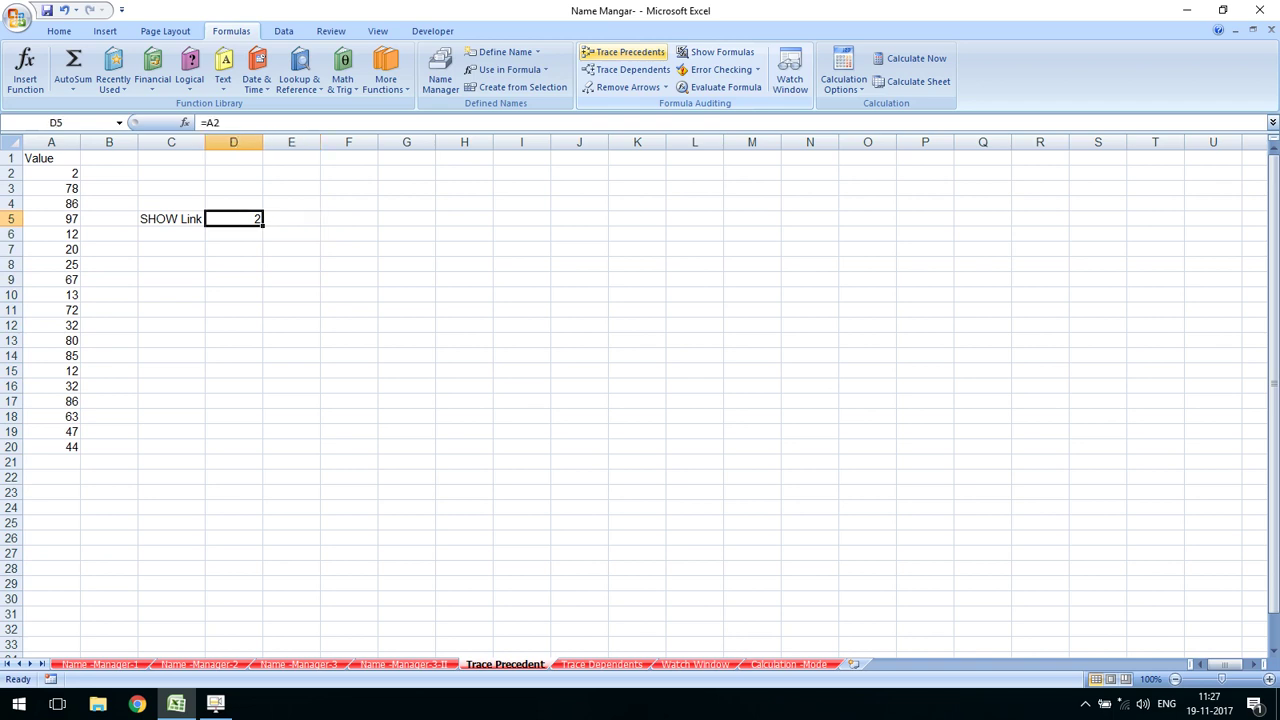
pyautogui.click(623, 52)
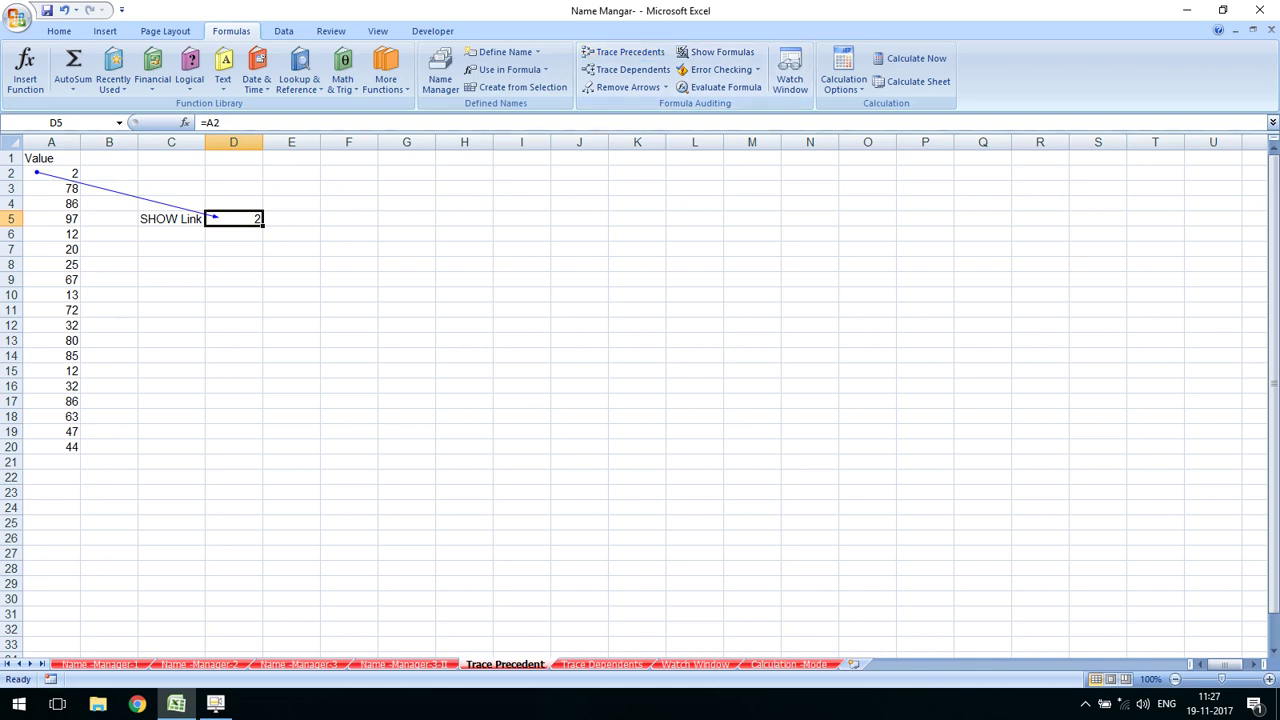
pyautogui.click(625, 87)
# - Clear and restore column D, then delete column A to show #REF! and undo it
pyautogui.hotkey('ctrl', 'space')
pyautogui.press('Delete')
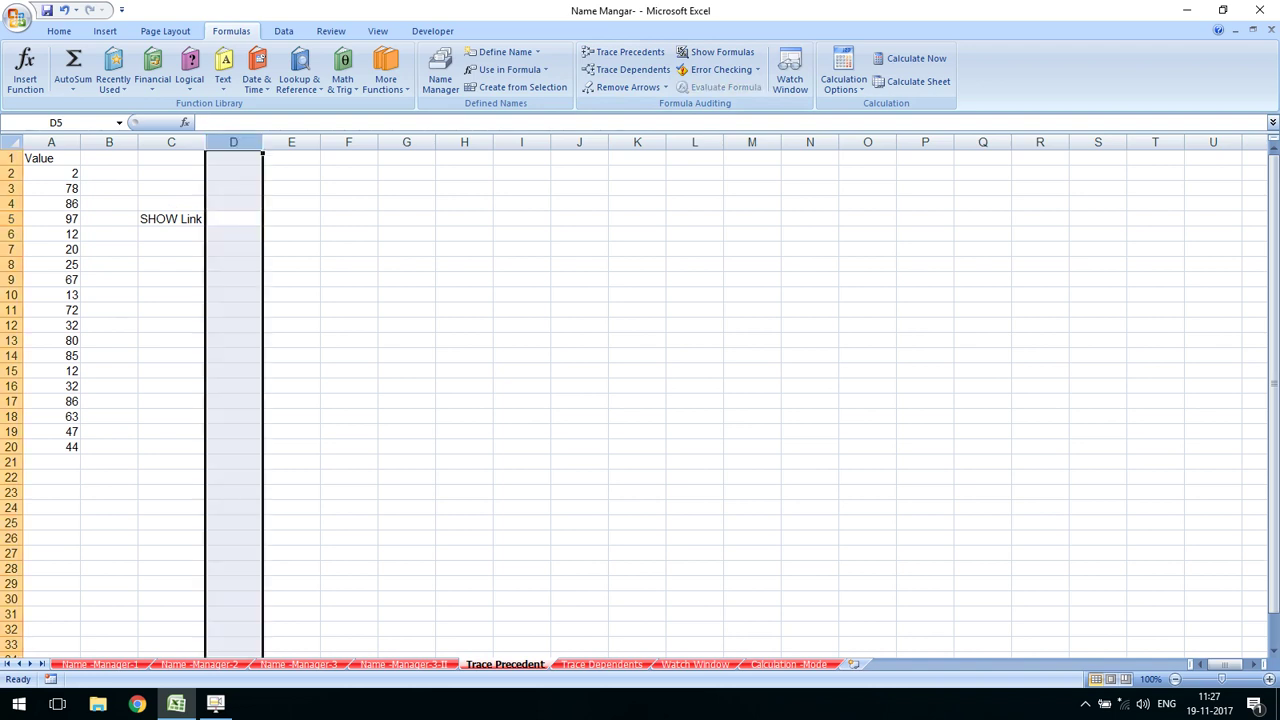
pyautogui.hotkey('ctrl', 'z')
pyautogui.press('Left')
pyautogui.press('Left')
pyautogui.press('Left')
pyautogui.hotkey('ctrl', 'space')
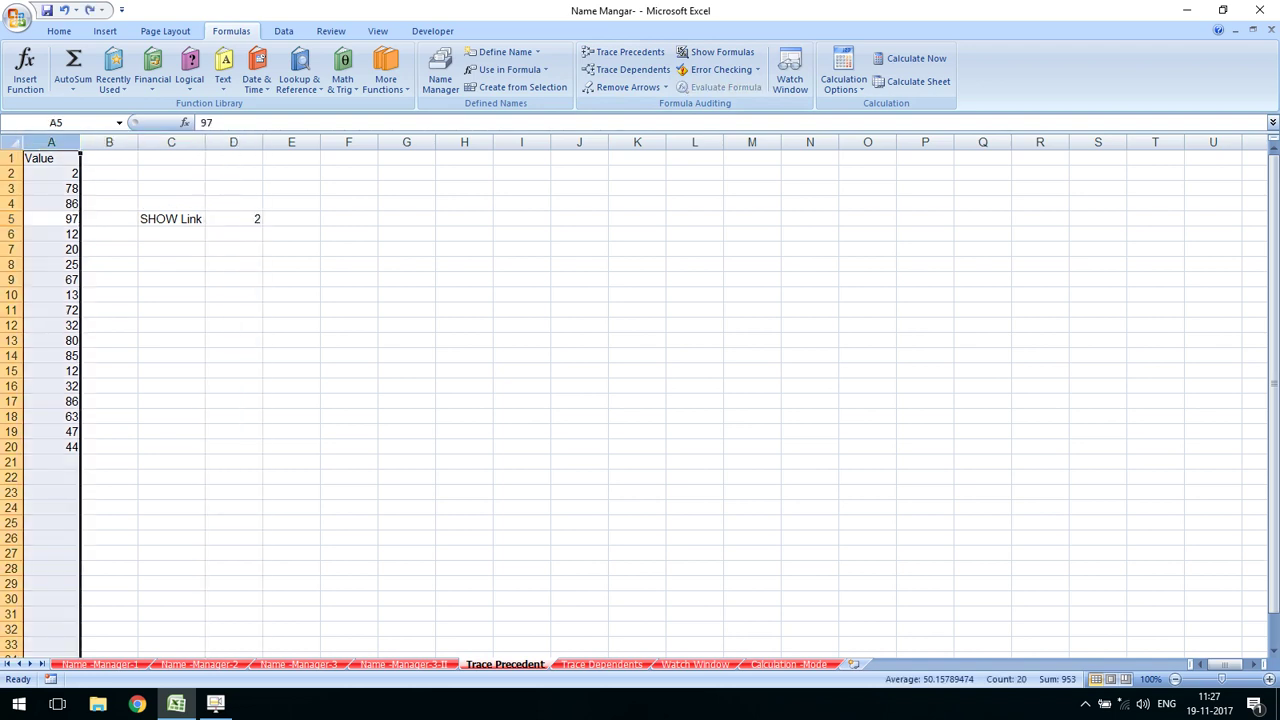
pyautogui.hotkey('ctrl', '-')
pyautogui.press('Right')
pyautogui.press('Right')
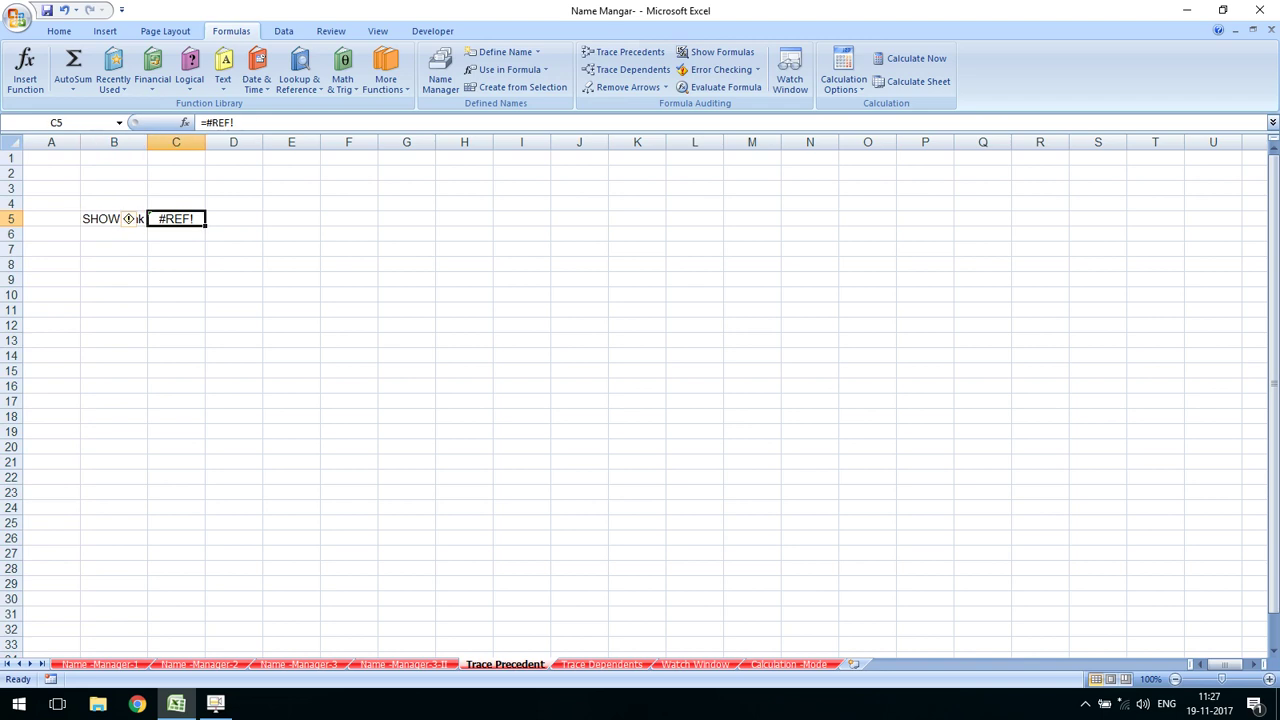
pyautogui.hotkey('ctrl', 'z')
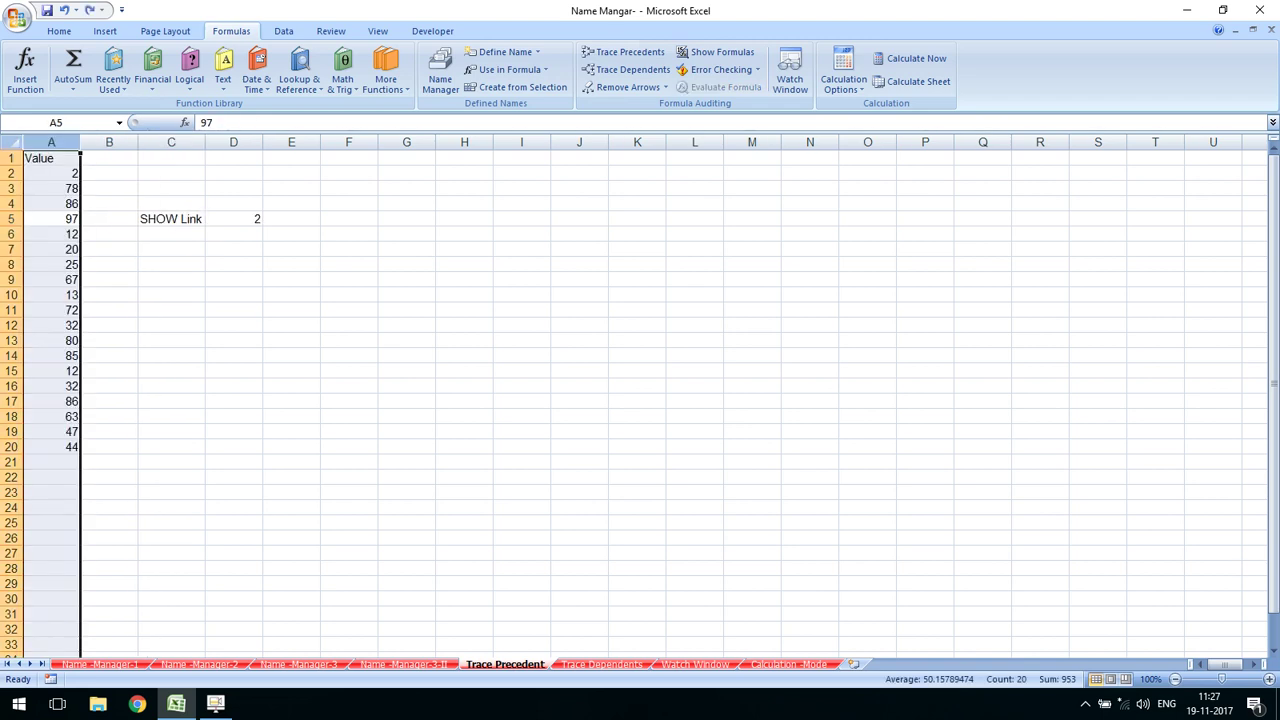
# - Trace D5's precedent again and switch to the Trace Dependents sheet
pyautogui.press('Right')
pyautogui.press('Right')
pyautogui.press('Right')
pyautogui.press('F2')
pyautogui.press('Escape')
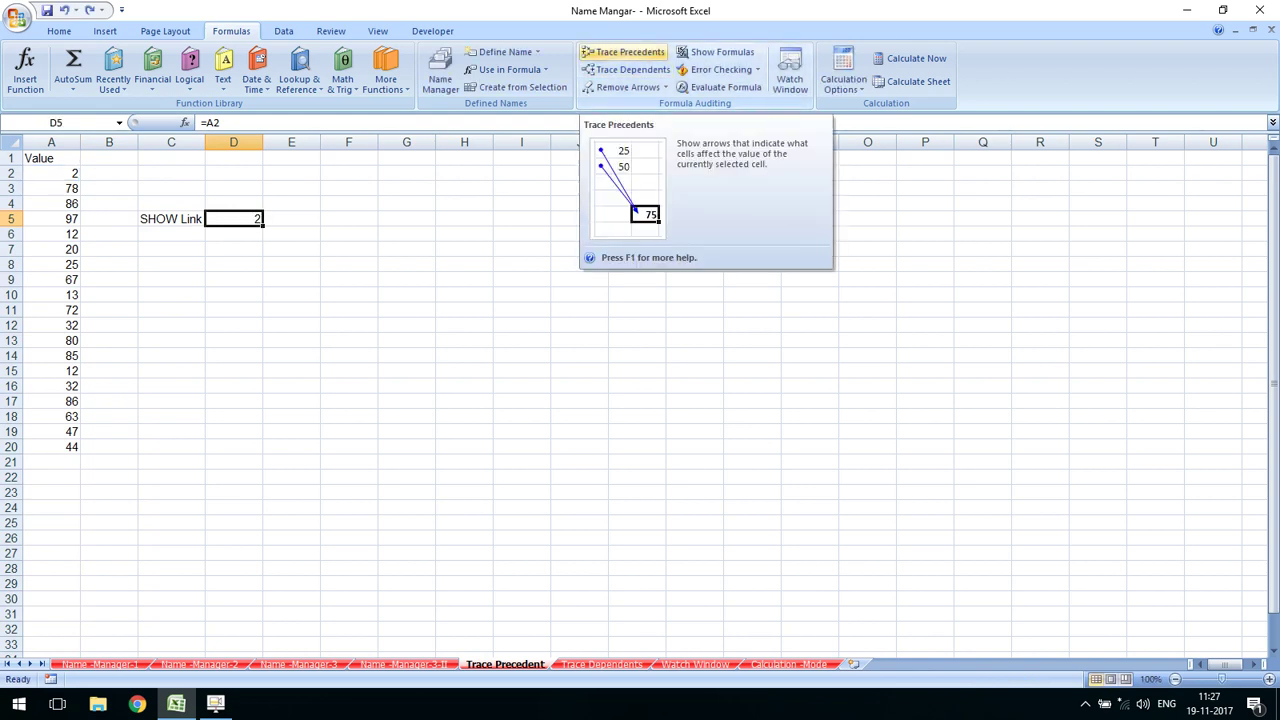
pyautogui.click(622, 52)
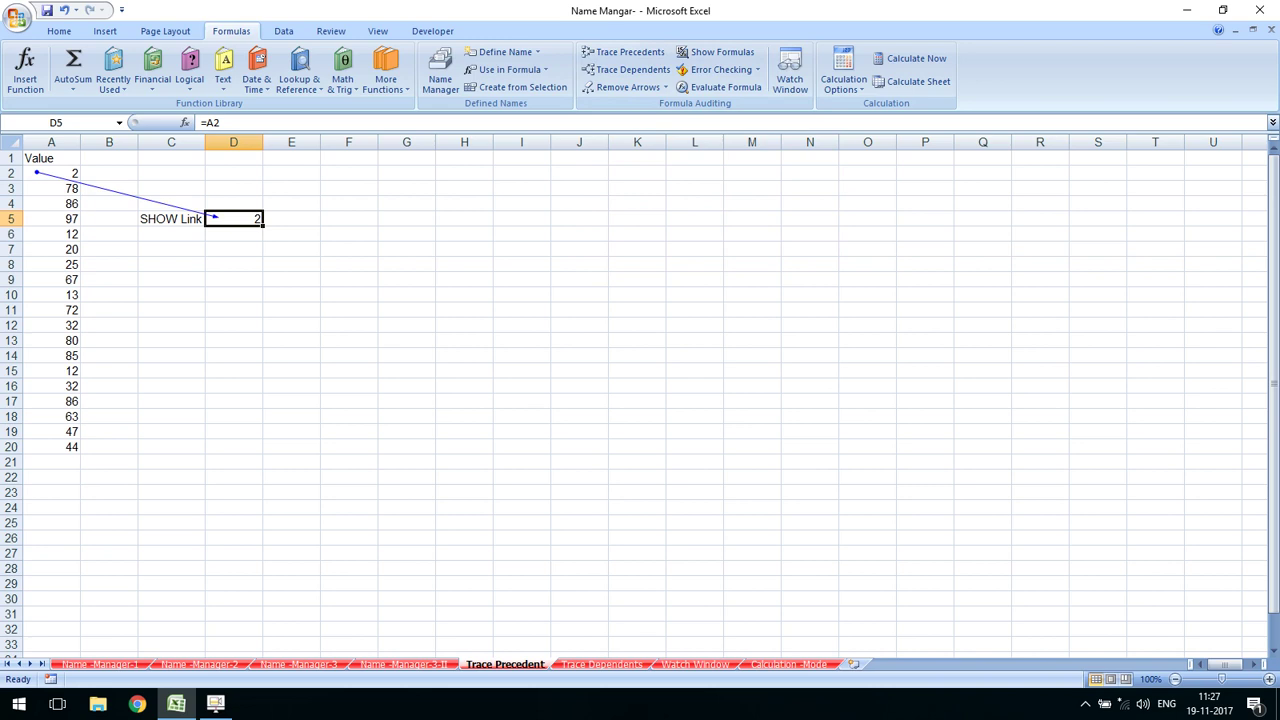
pyautogui.click(601, 664)
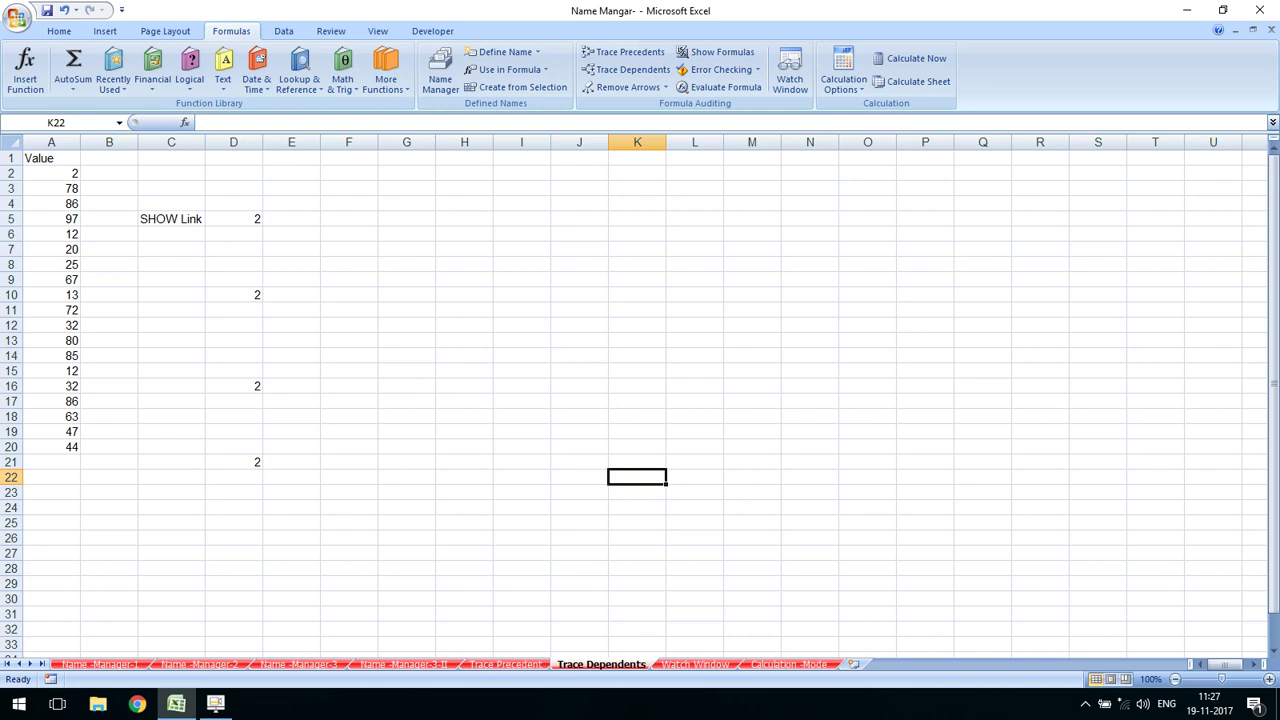
# - Trace dependents of D5 (none) and of A2, then remove the dependent arrows
pyautogui.click(233, 218)
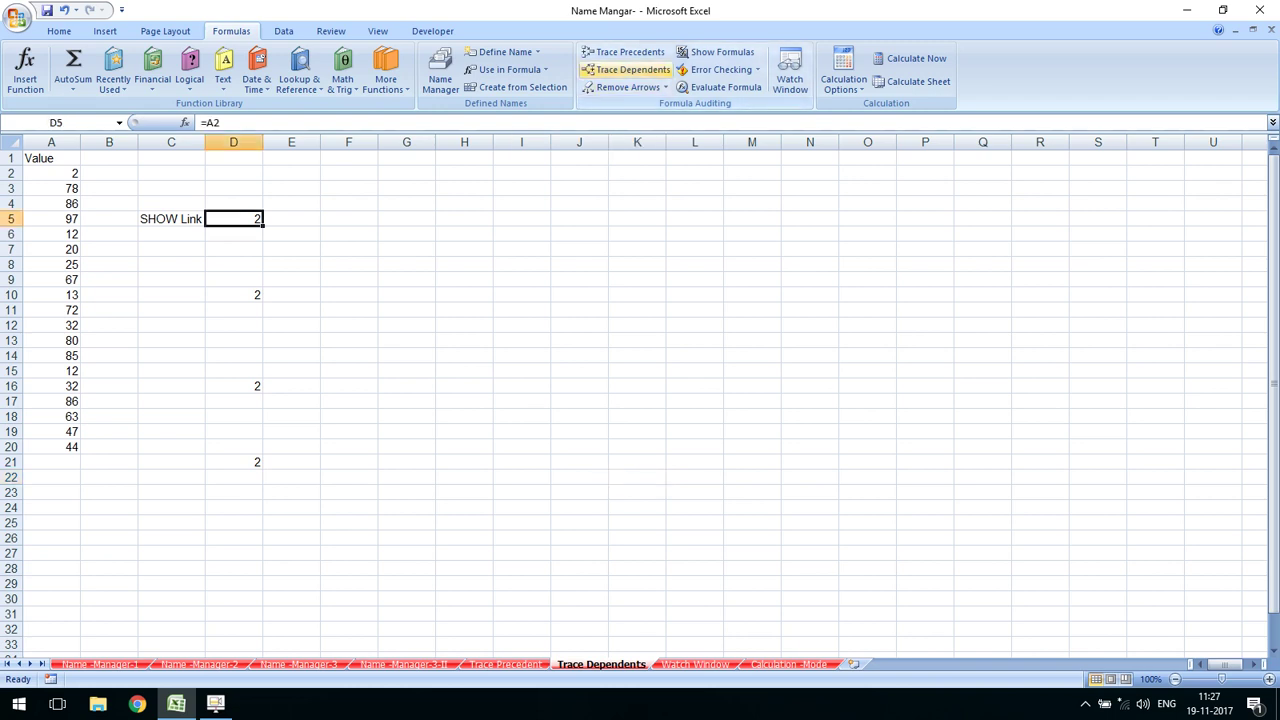
pyautogui.click(630, 69)
pyautogui.press('Return')
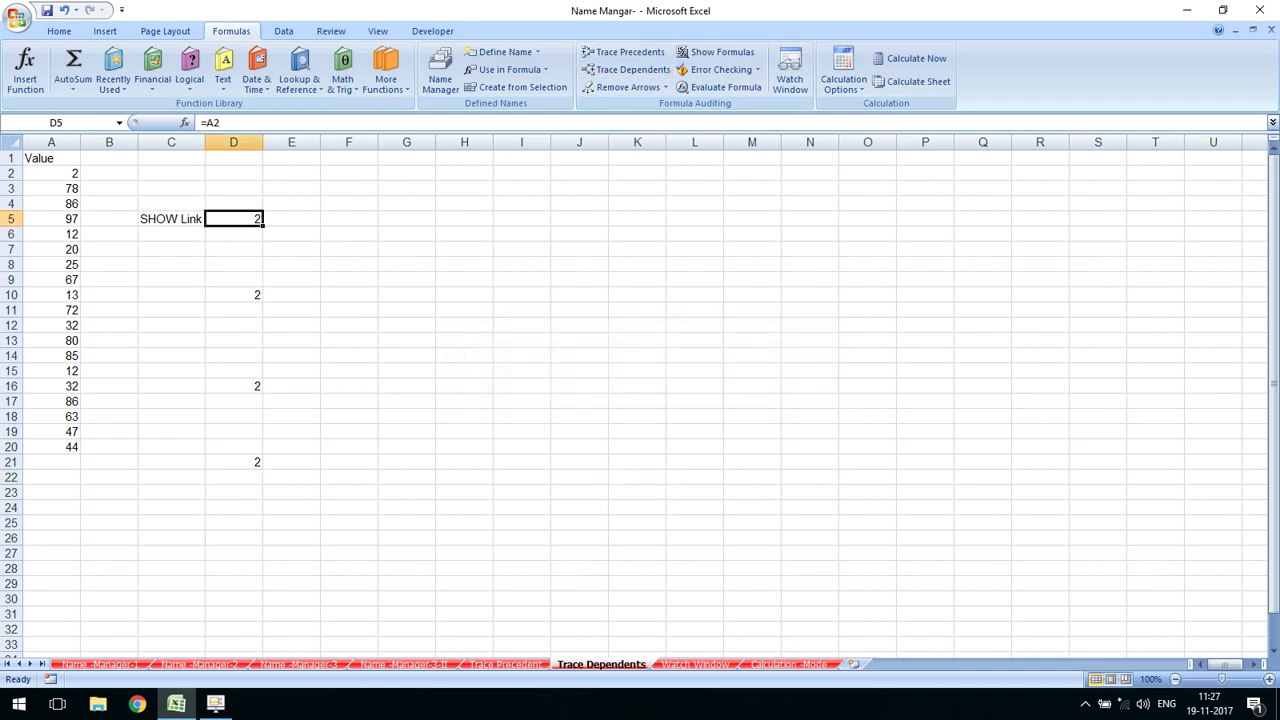
pyautogui.click(51, 173)
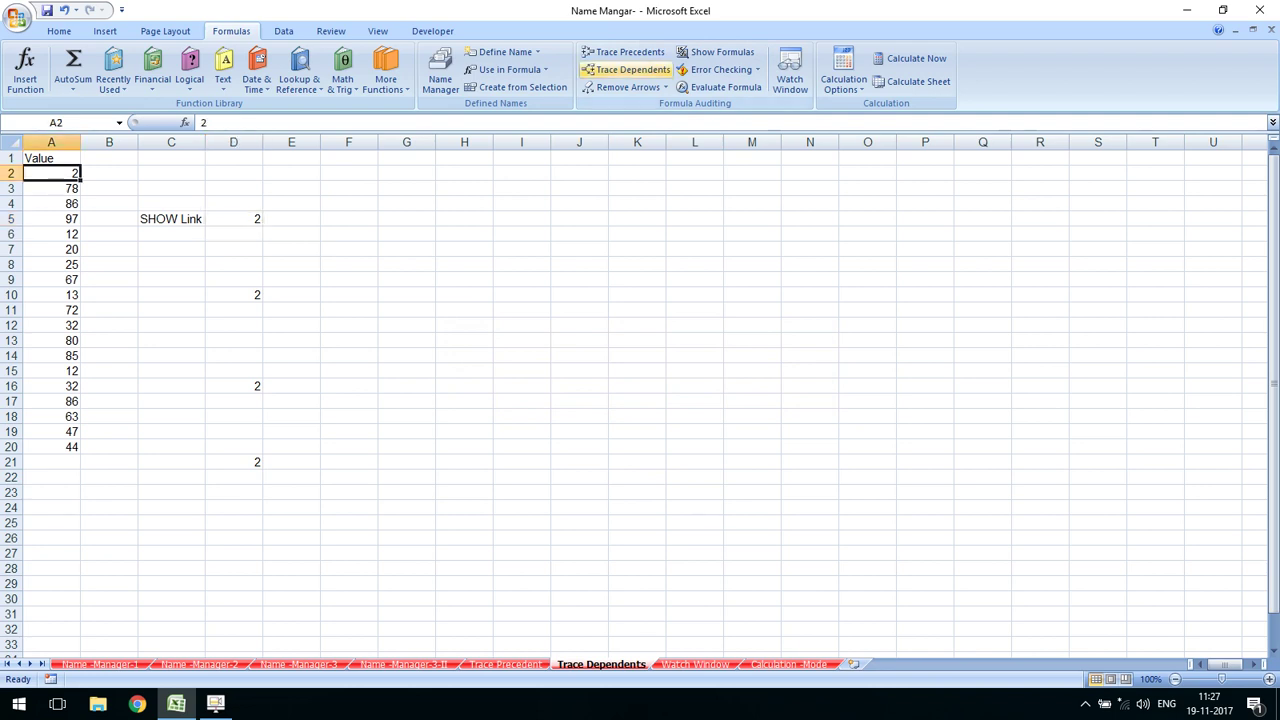
pyautogui.click(630, 69)
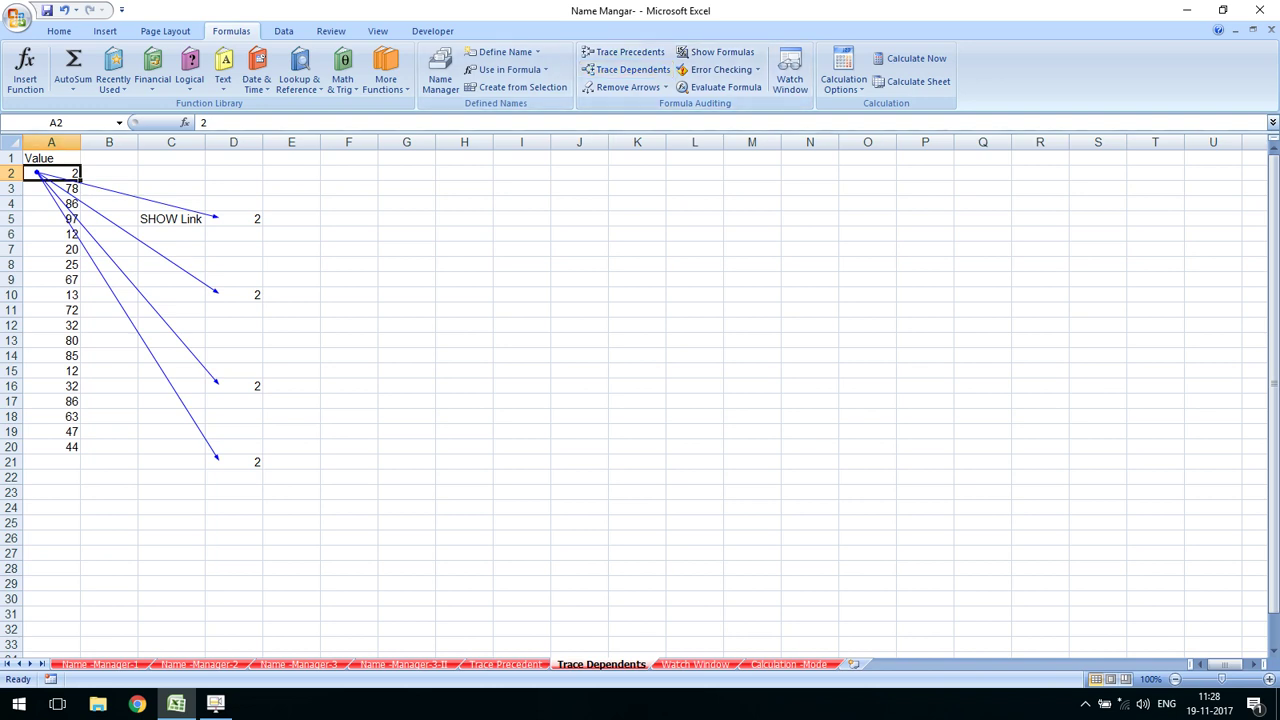
pyautogui.click(625, 87)
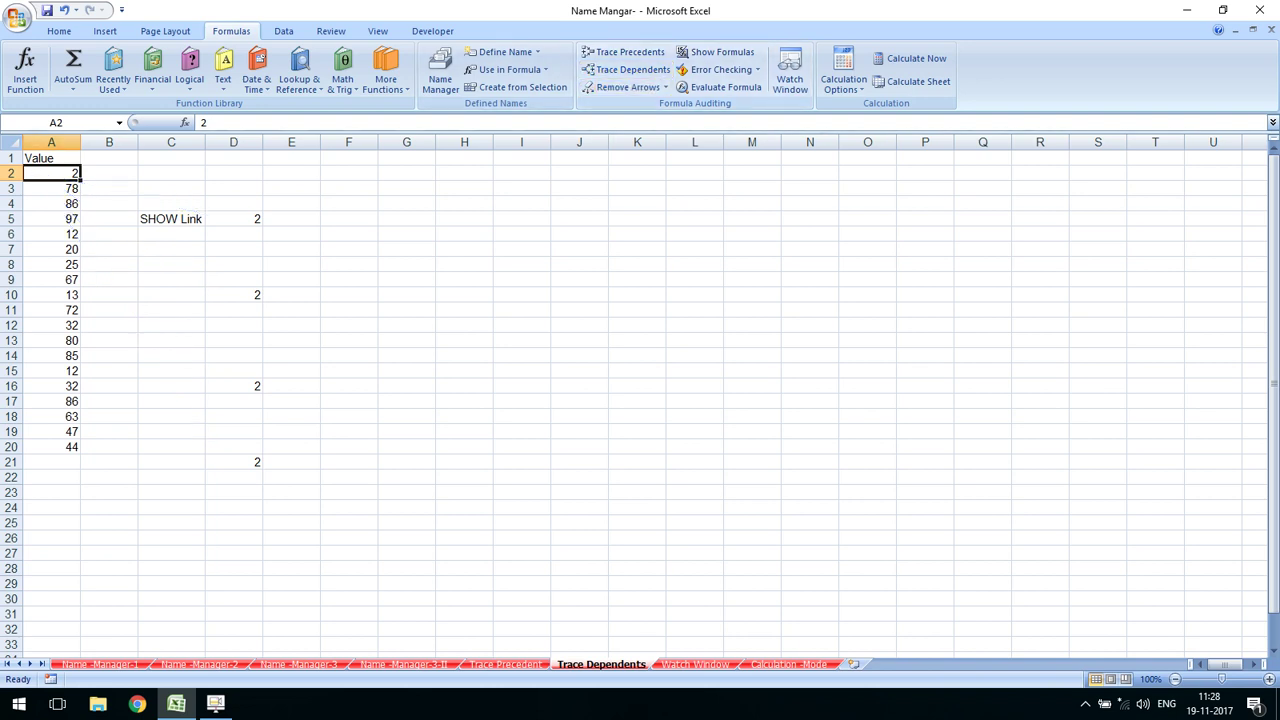
# - Inspect =A2 in D10 and D16, then delete column A to show #REF! and undo
pyautogui.click(233, 294)
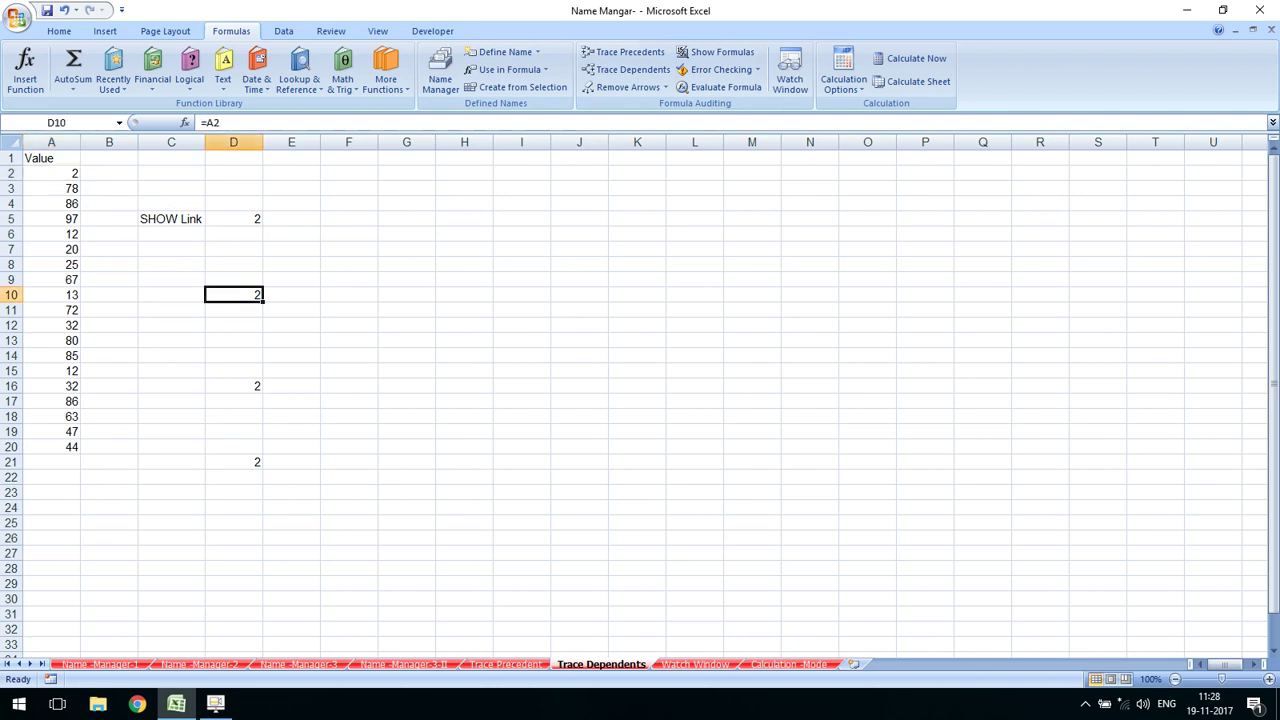
pyautogui.doubleClick(233, 294)
pyautogui.press('Escape')
pyautogui.doubleClick(233, 386)
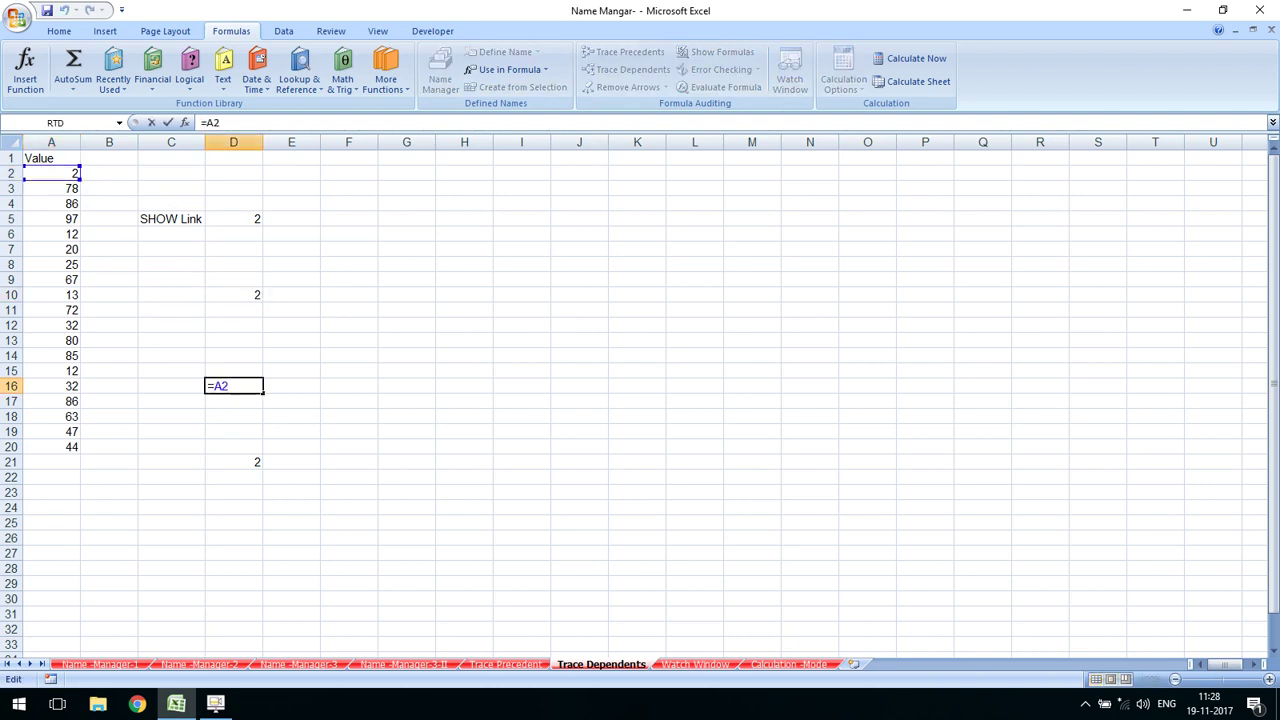
pyautogui.press('Escape')
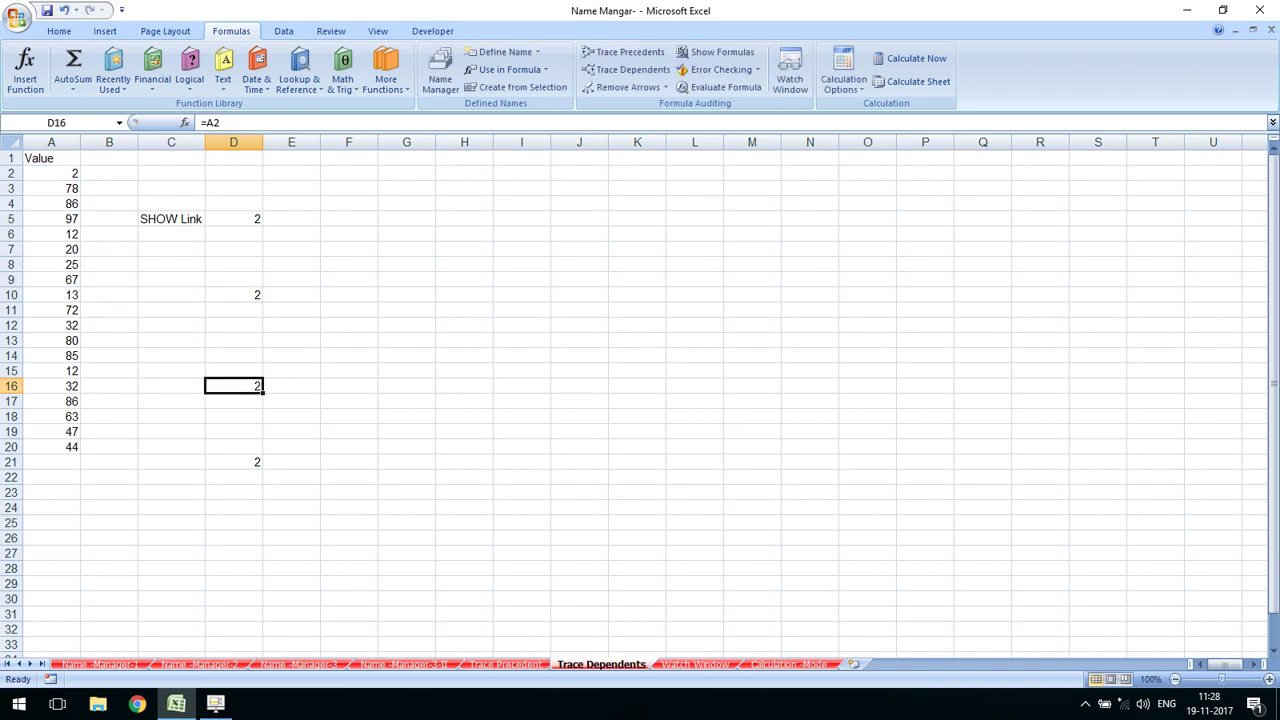
pyautogui.click(51, 142)
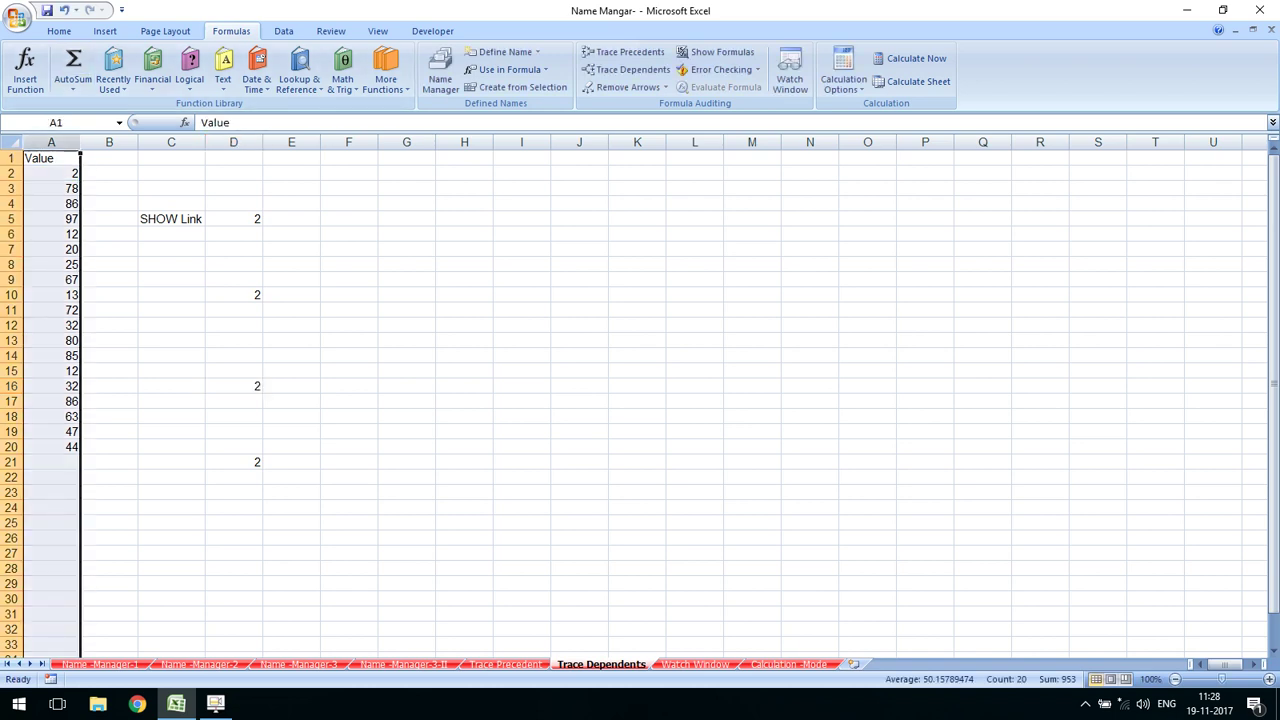
pyautogui.hotkey('ctrl', '-')
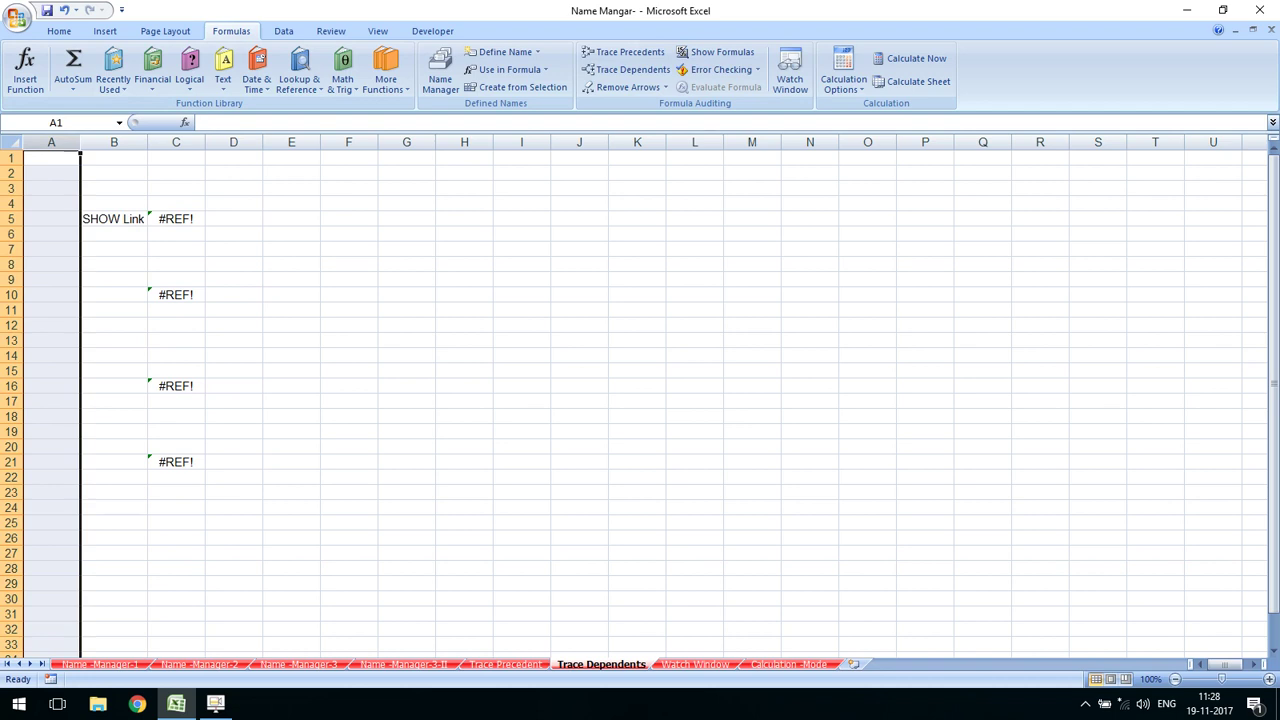
pyautogui.hotkey('ctrl', 'z')
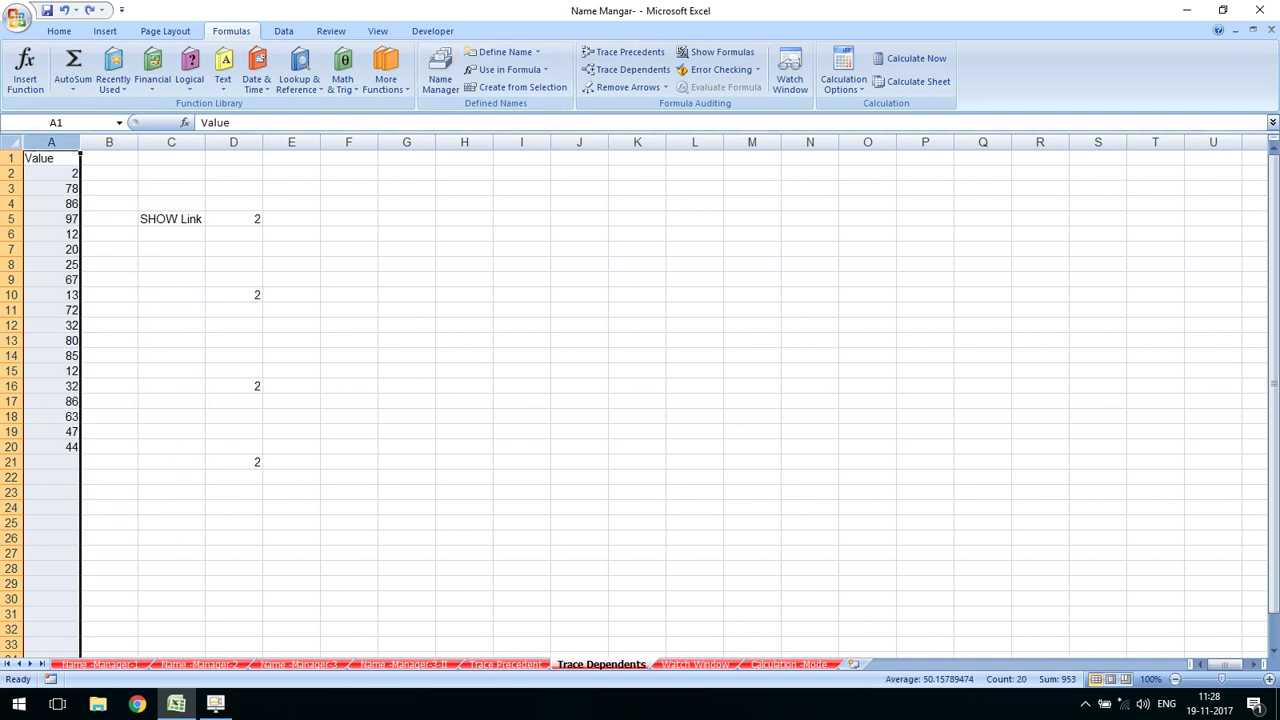
# - Trace dependents of A1 (none), then of A2 to D5, D10, D16, D21; go to Watch Window
pyautogui.click(627, 69)
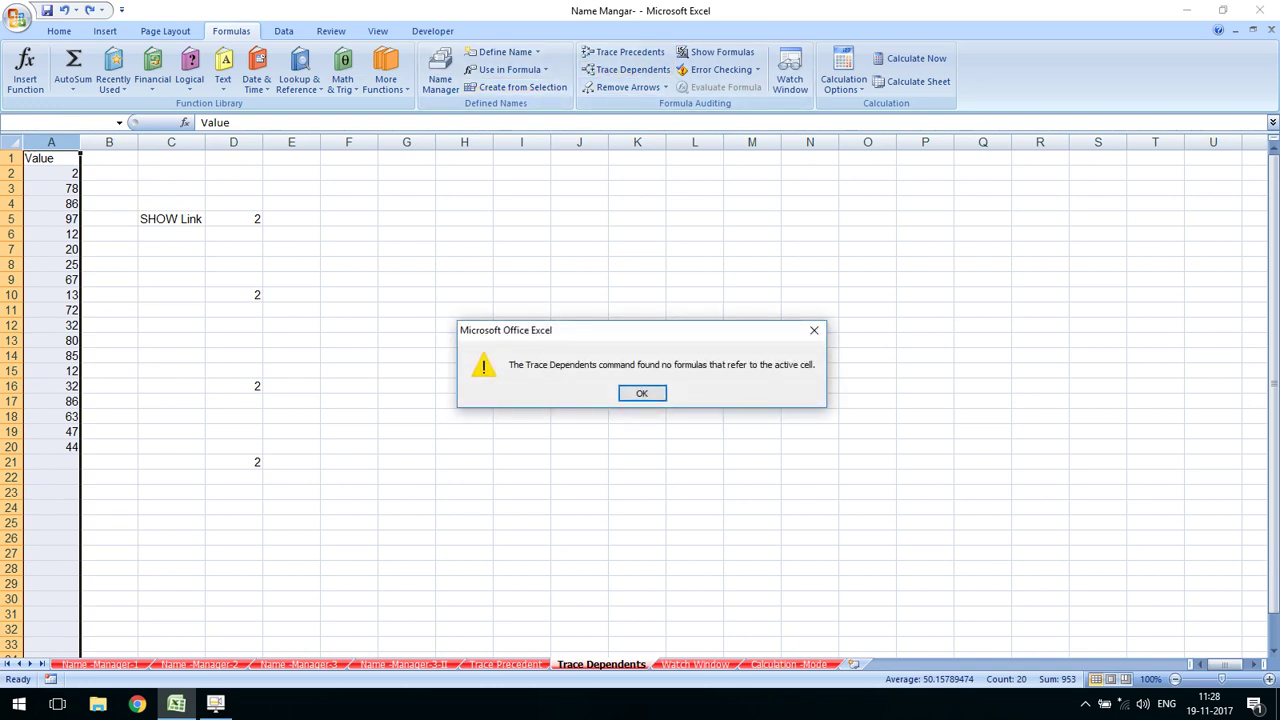
pyautogui.press('Return')
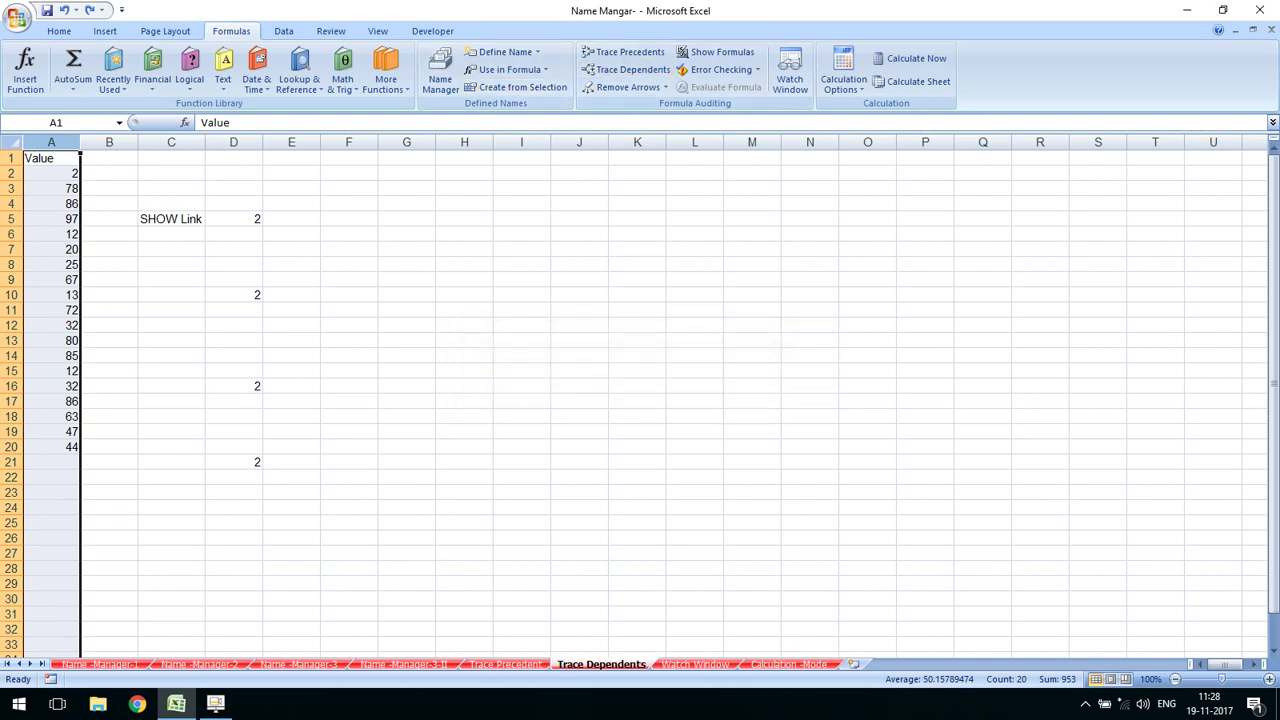
pyautogui.click(50, 173)
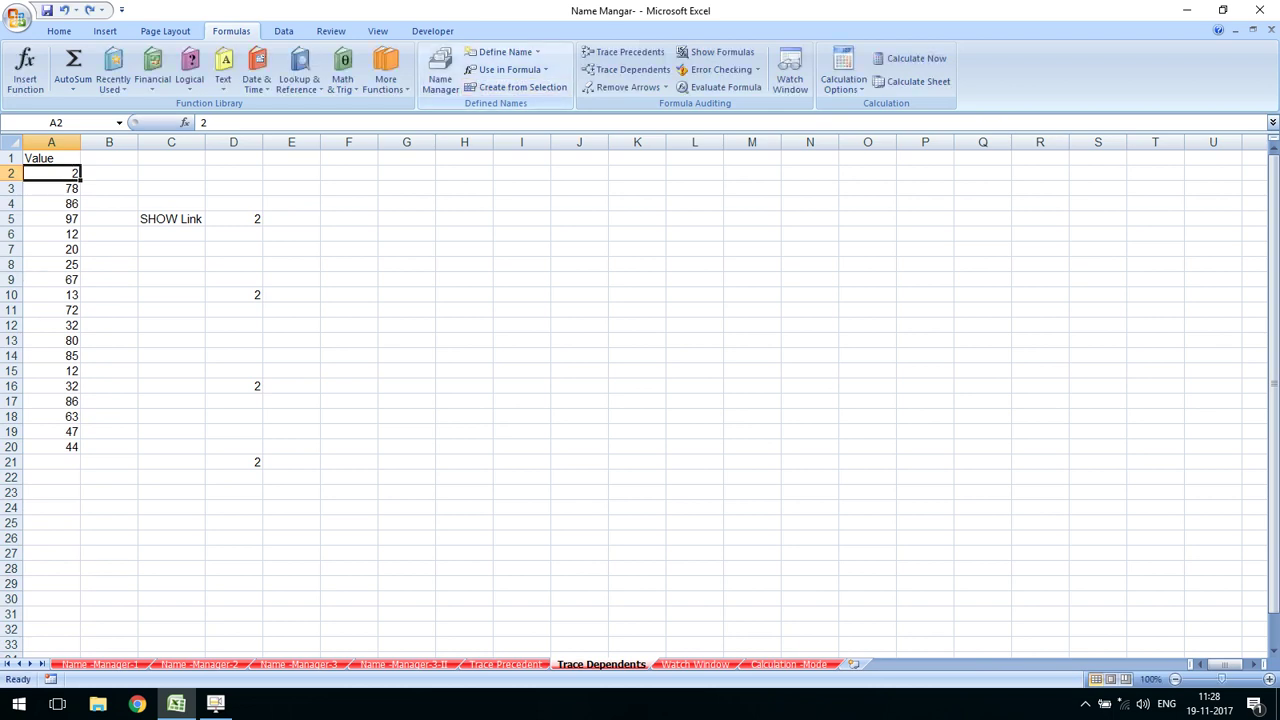
pyautogui.click(627, 69)
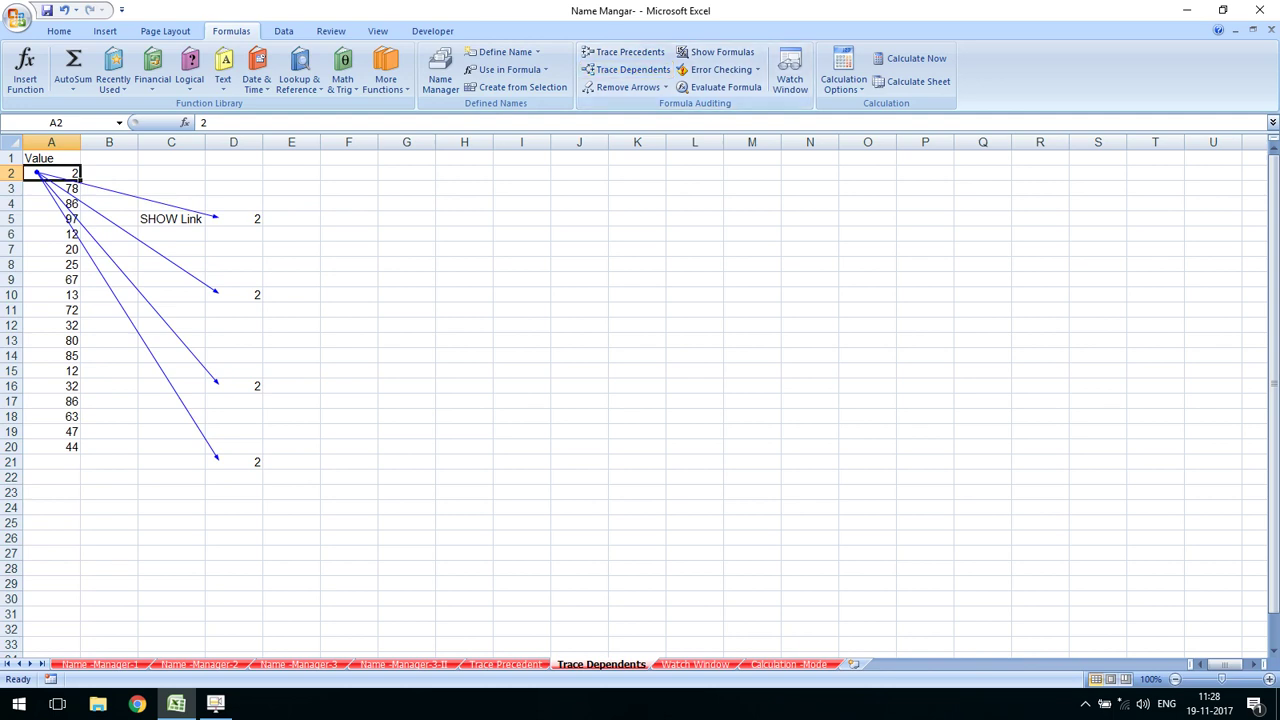
pyautogui.click(695, 664)
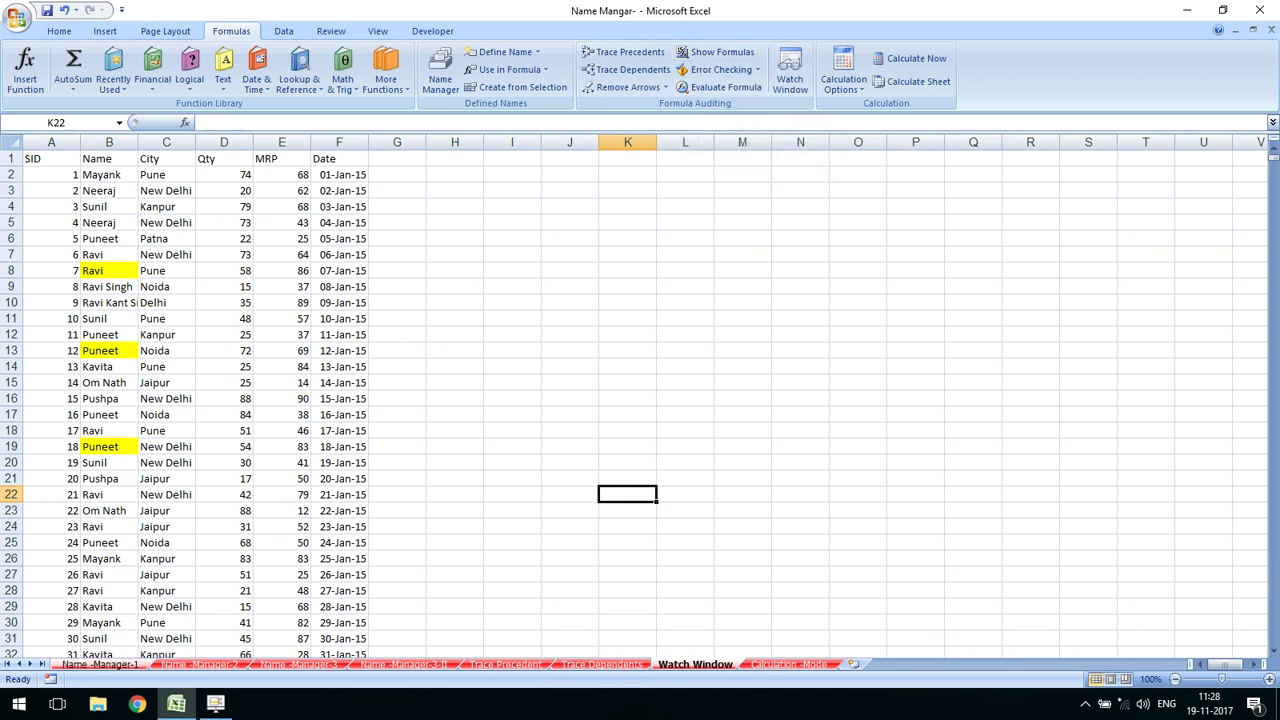
# - On Name -Manager-1, turn on Show Formulas so C9 reads =PMT*B9
pyautogui.click(100, 664)
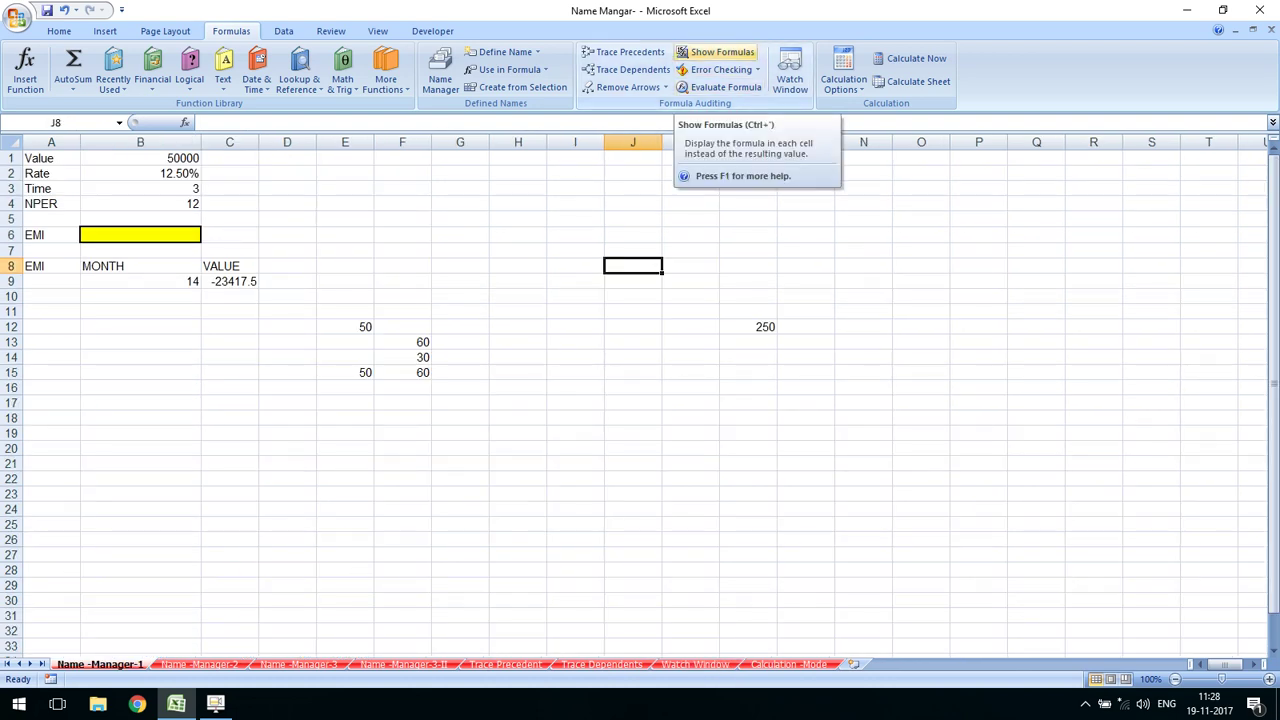
pyautogui.click(716, 52)
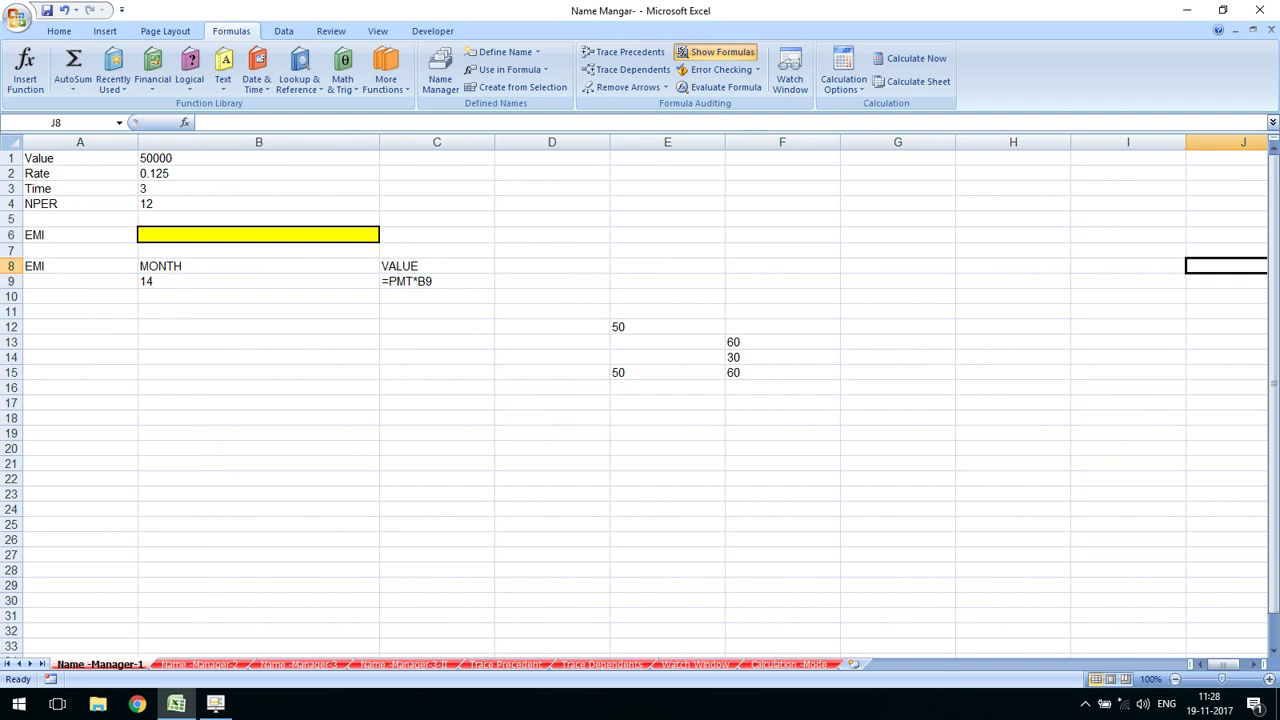
# - Toggle Show Formulas on and off with C9 and E15 selected, ending on calculated values, then select I21
pyautogui.click(436, 281)
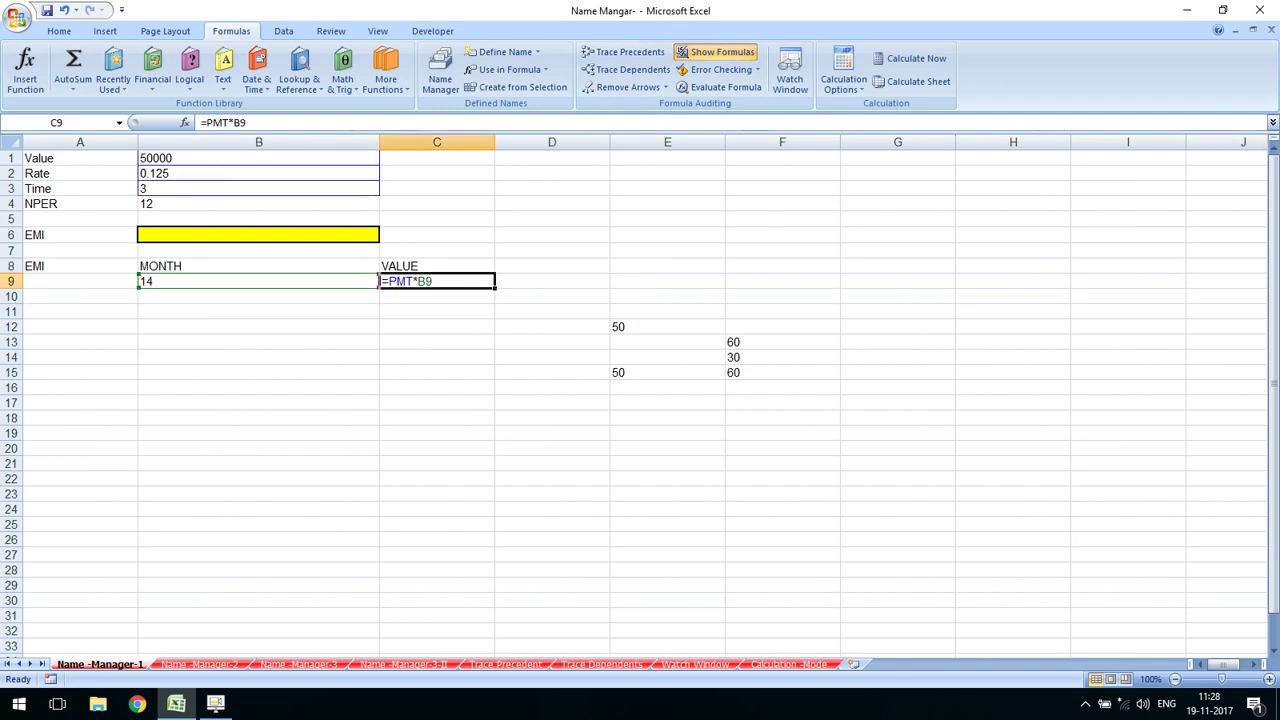
pyautogui.click(667, 372)
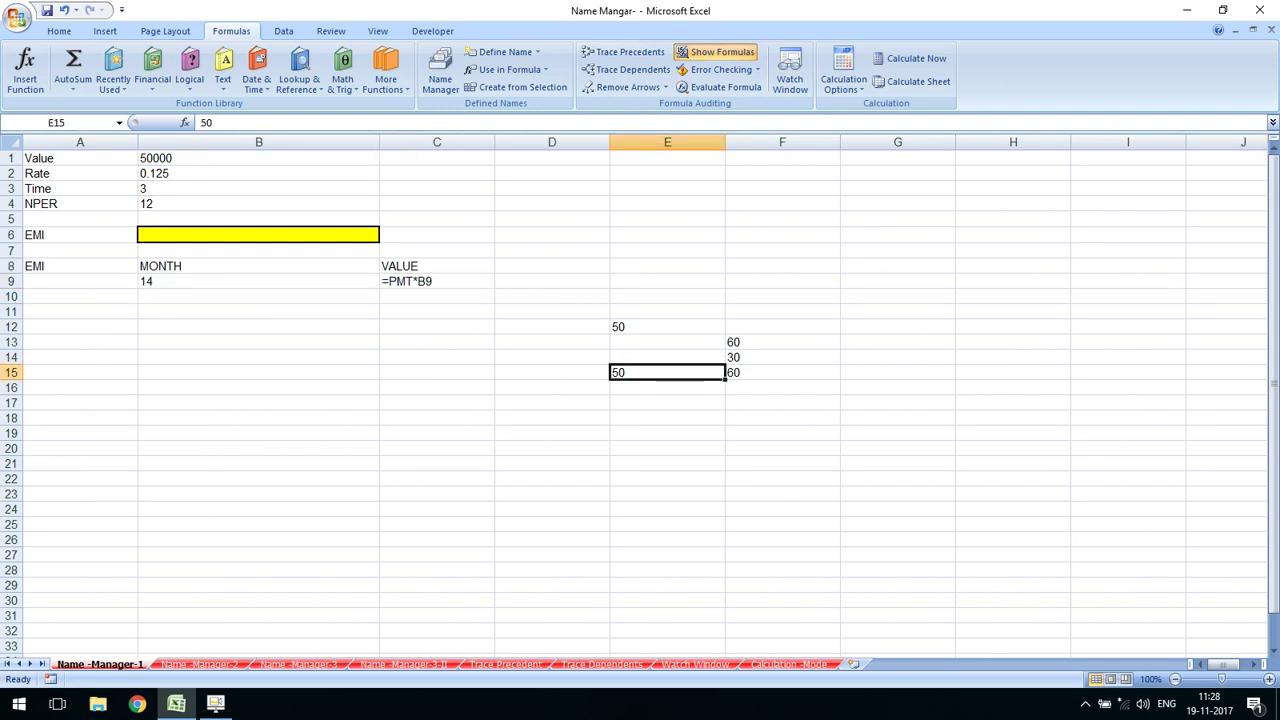
pyautogui.click(716, 52)
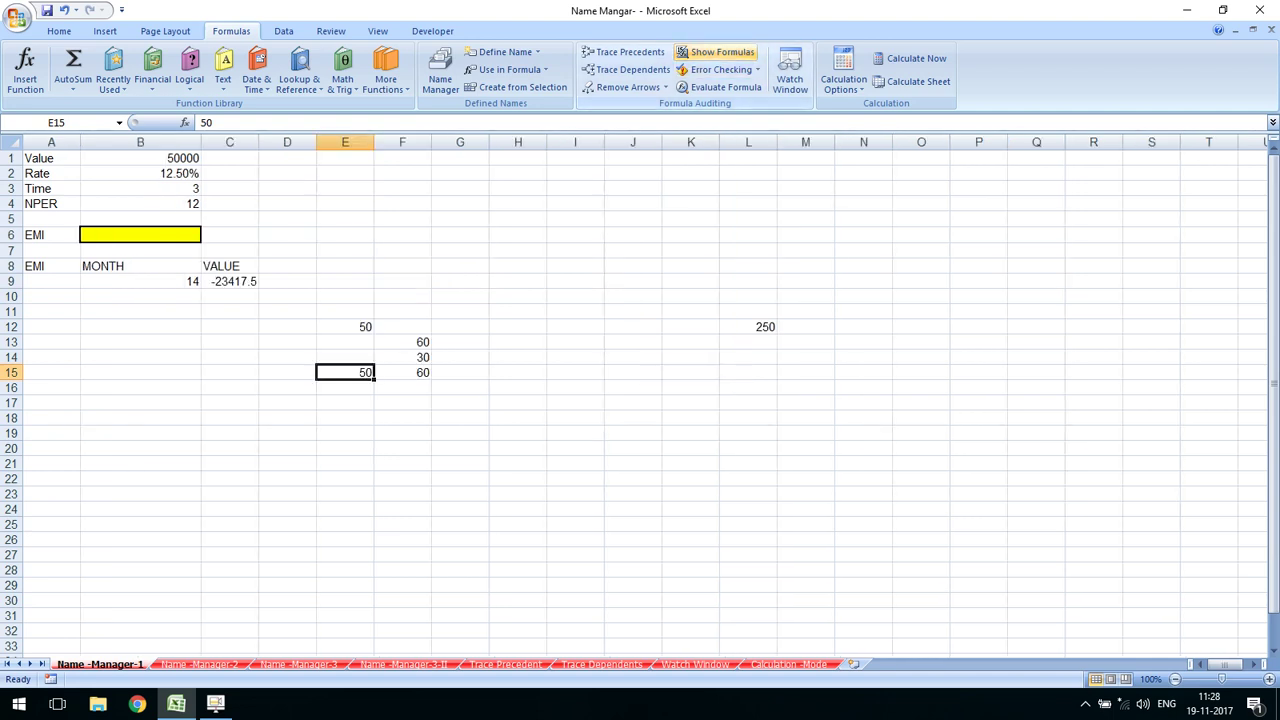
pyautogui.click(716, 52)
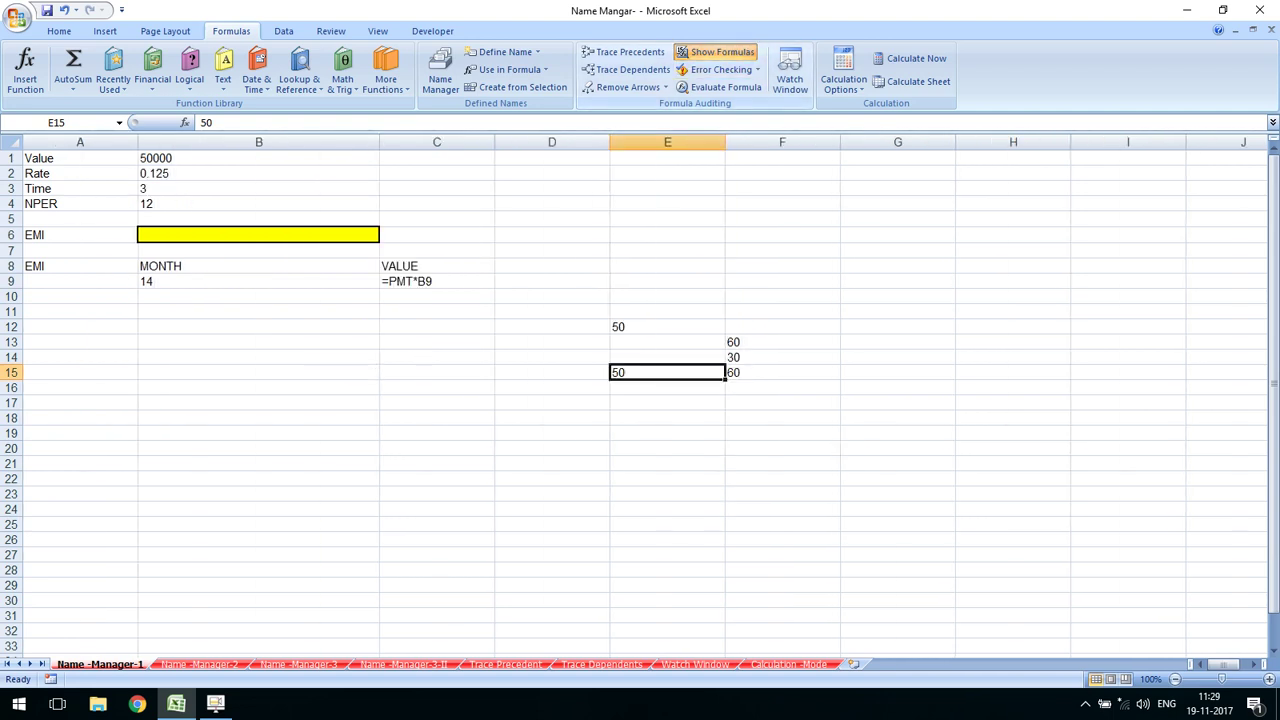
pyautogui.click(436, 281)
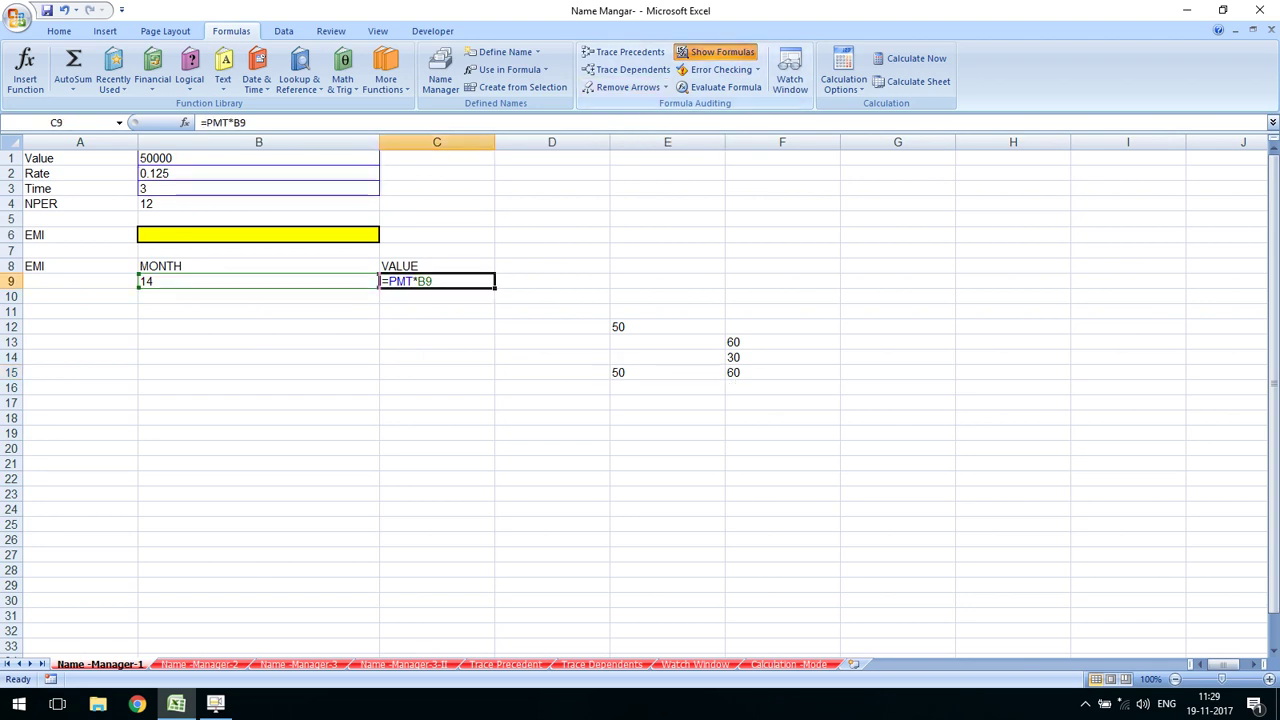
pyautogui.click(716, 52)
pyautogui.click(716, 52)
pyautogui.click(716, 52)
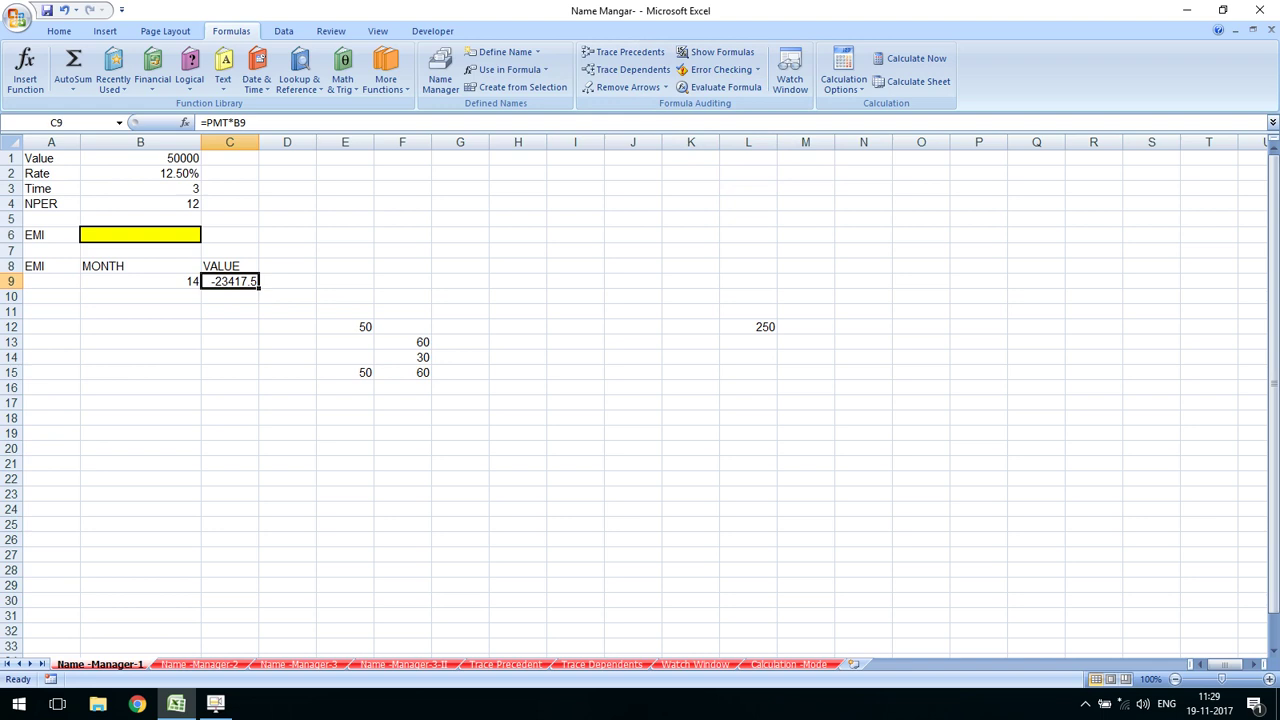
pyautogui.click(633, 463)
pyautogui.click(575, 463)
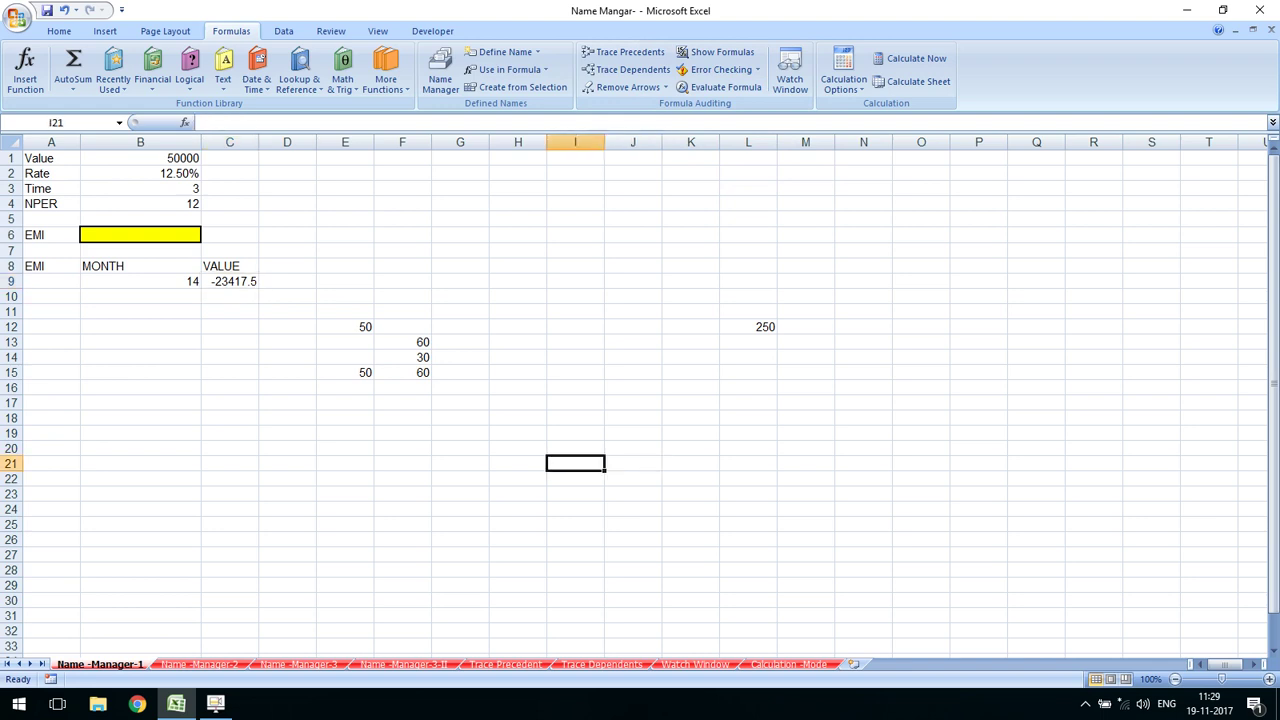
# - Enter 50 in I21, then use Error Checking to Convert to Number and finish the check
pyautogui.write('50')
pyautogui.press('Return')
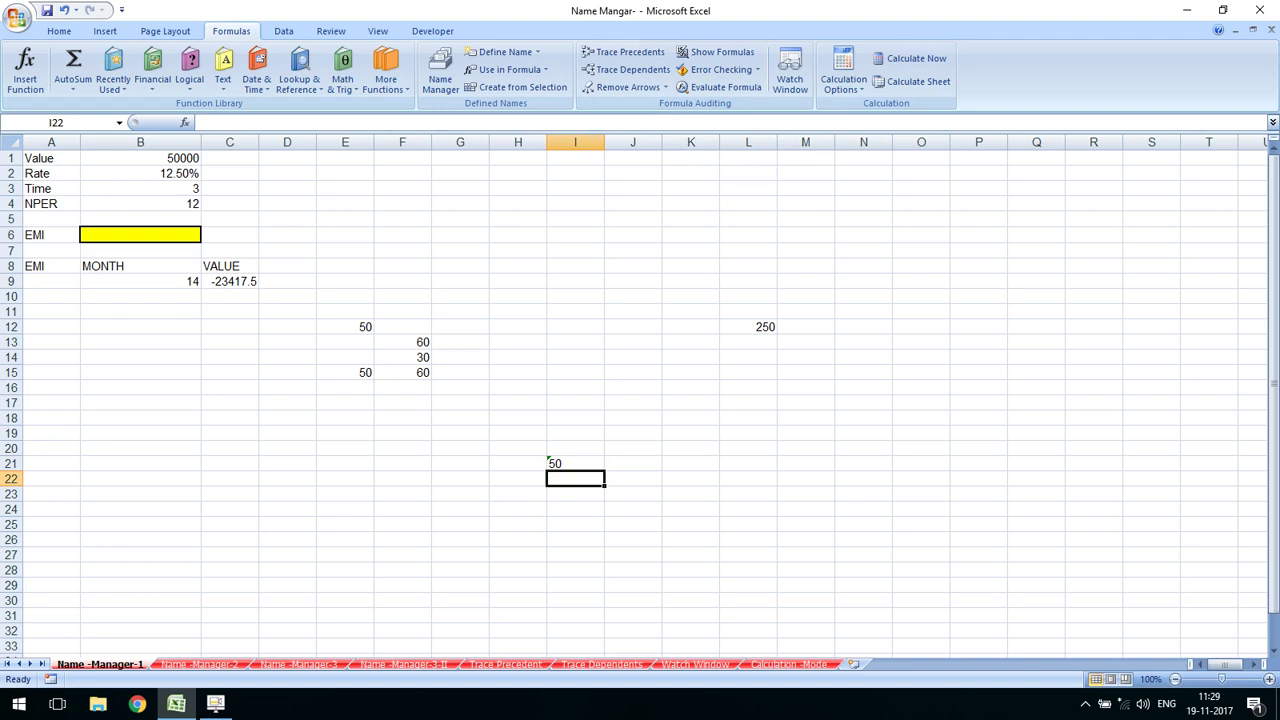
pyautogui.click(921, 219)
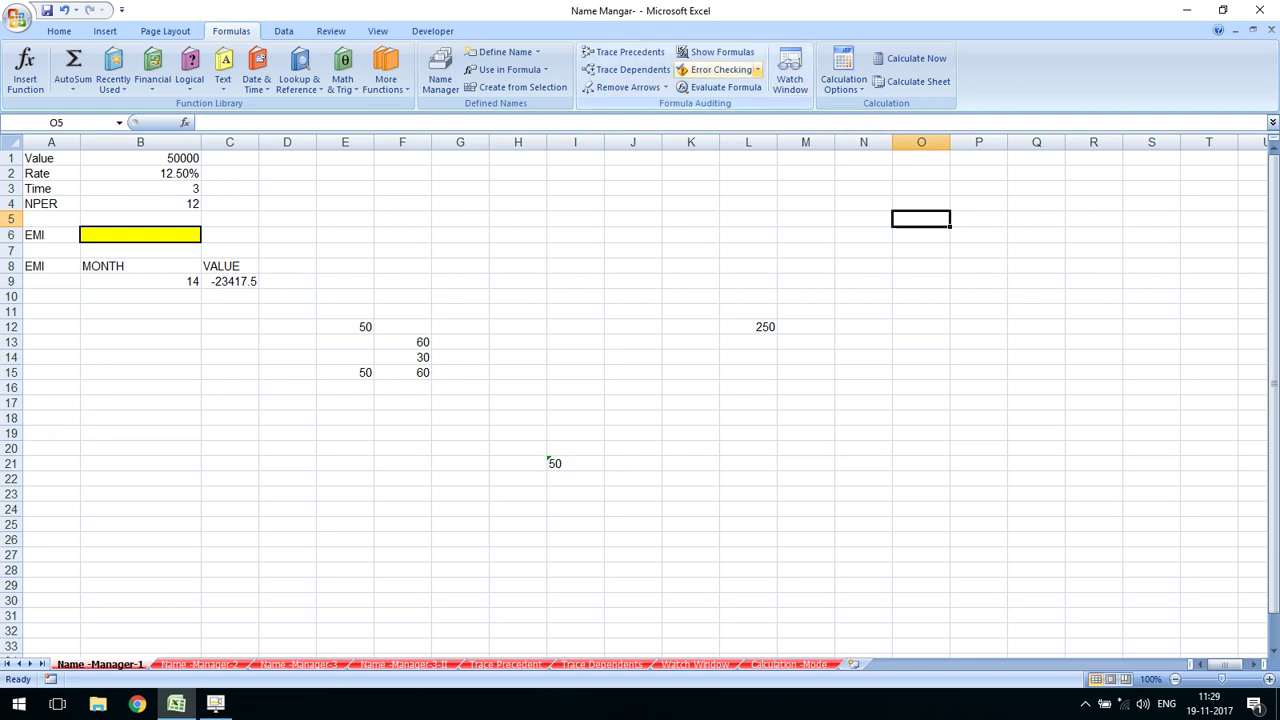
pyautogui.click(757, 70)
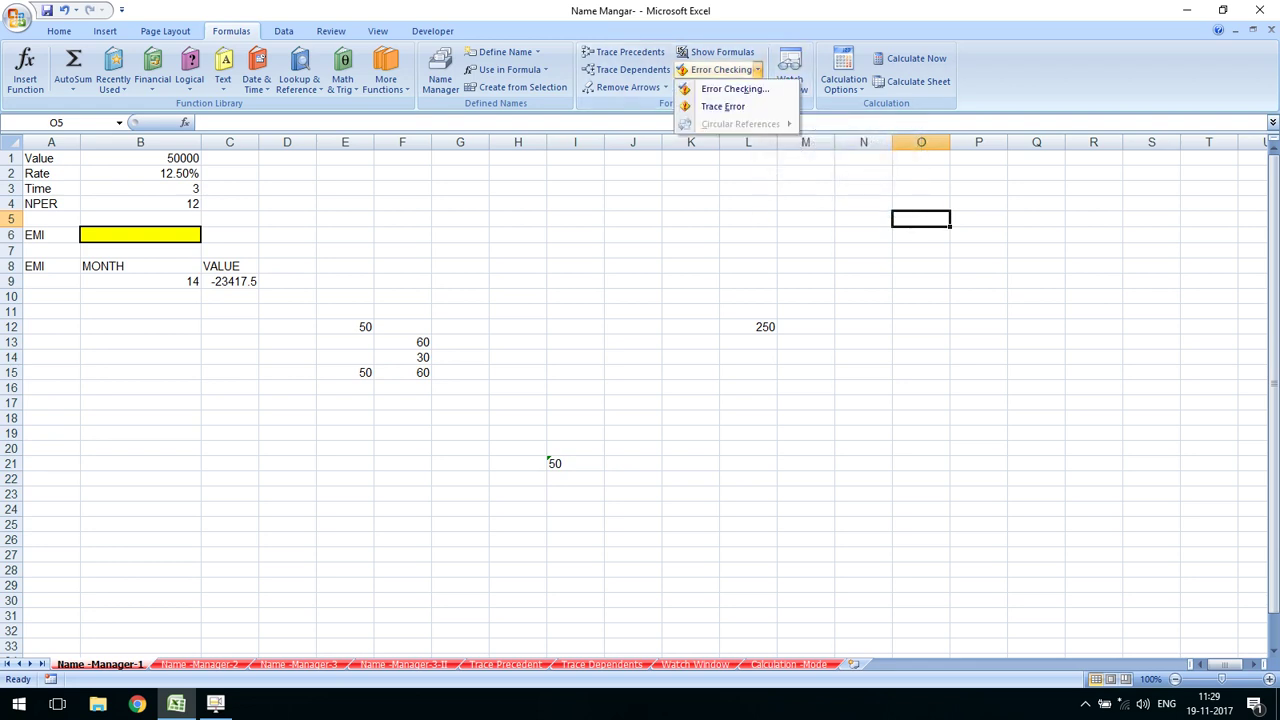
pyautogui.click(740, 89)
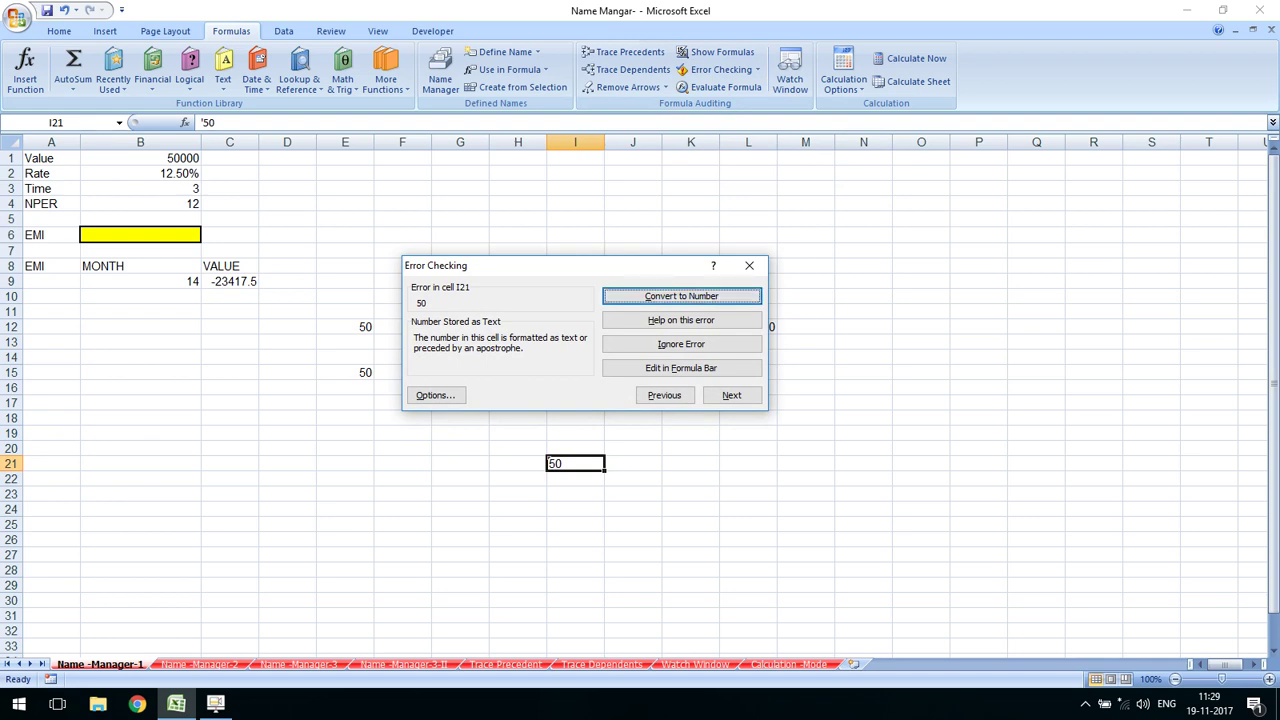
pyautogui.press('Return')
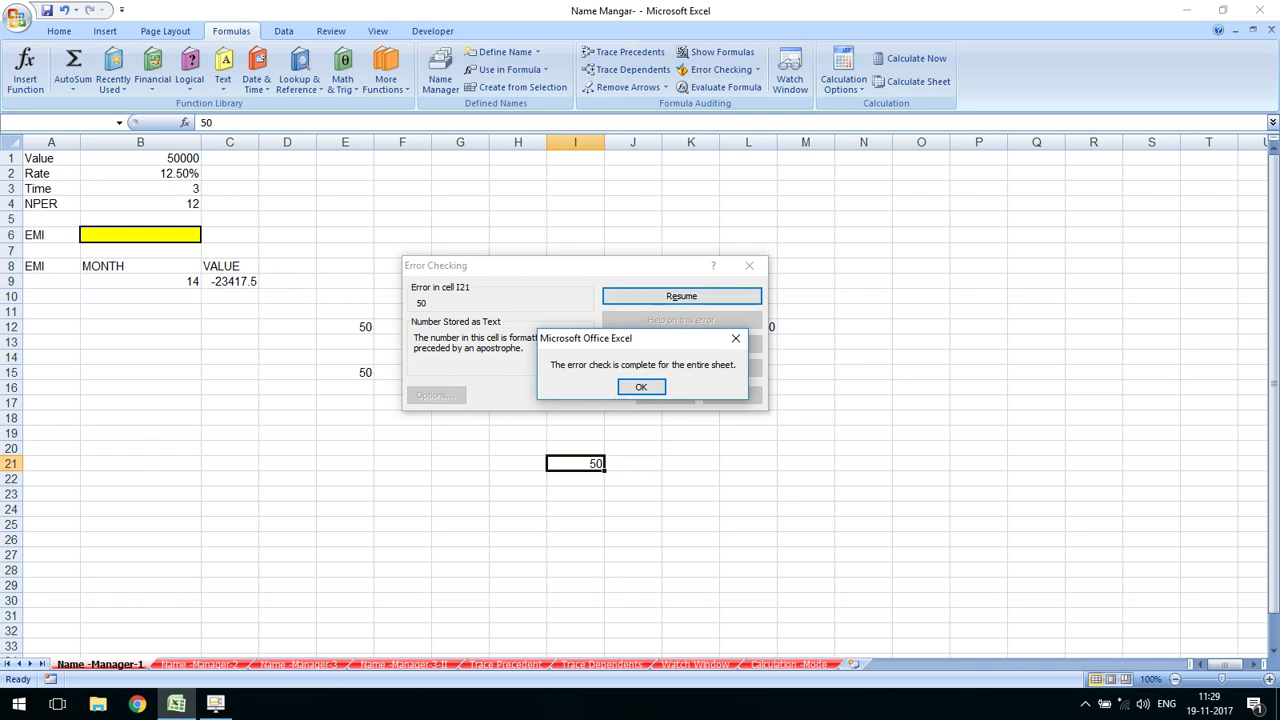
pyautogui.press('Return')
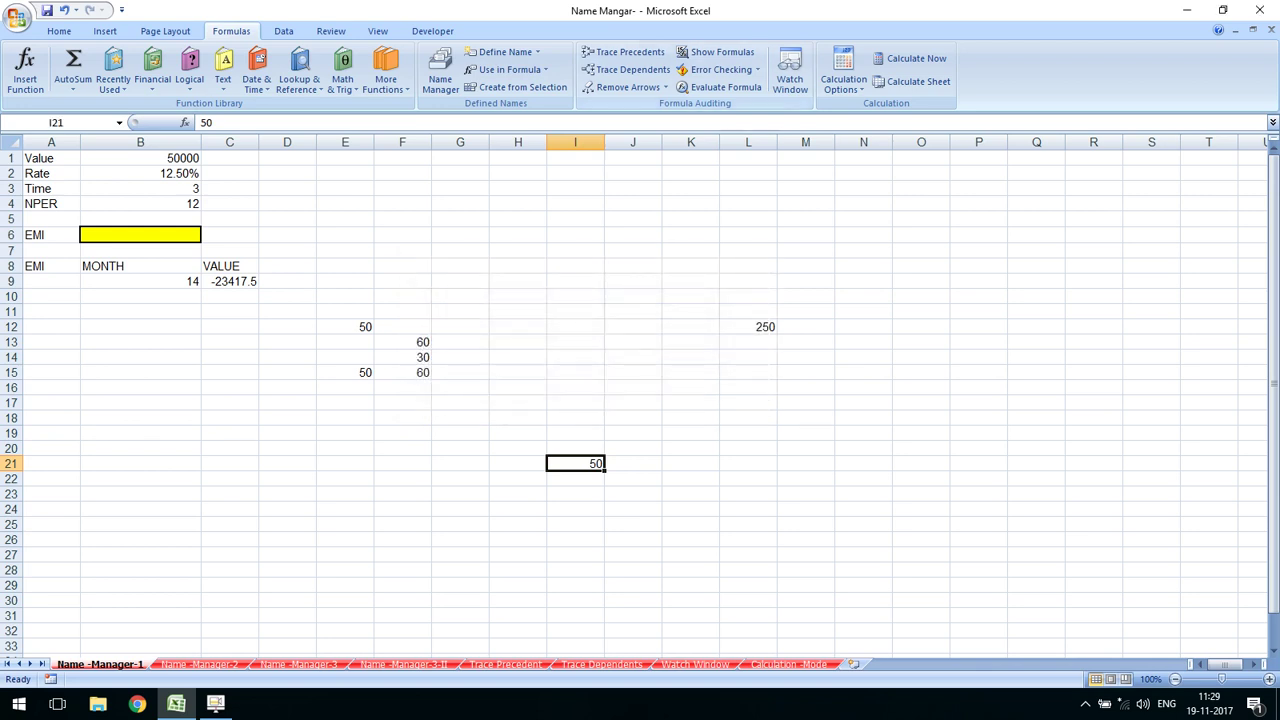
# - Run Evaluate Formula on I21, close it, and go to the Watch Window sheet
pyautogui.click(718, 87)
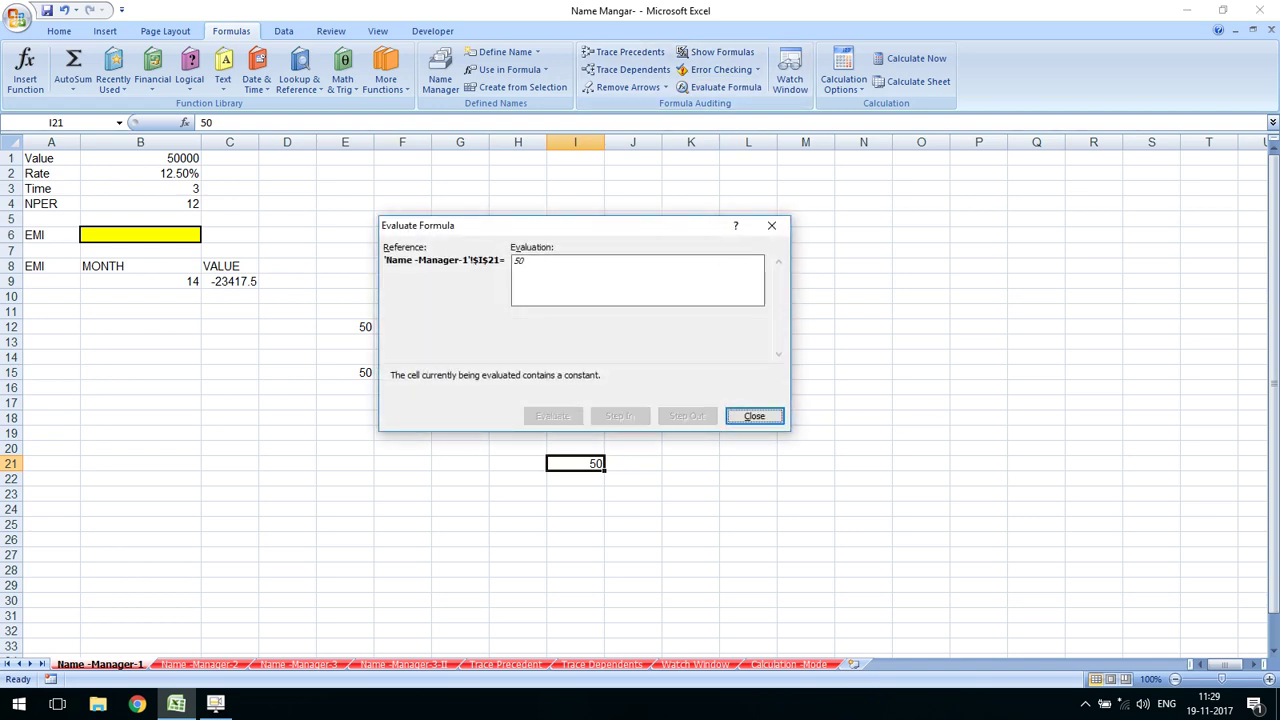
pyautogui.click(754, 415)
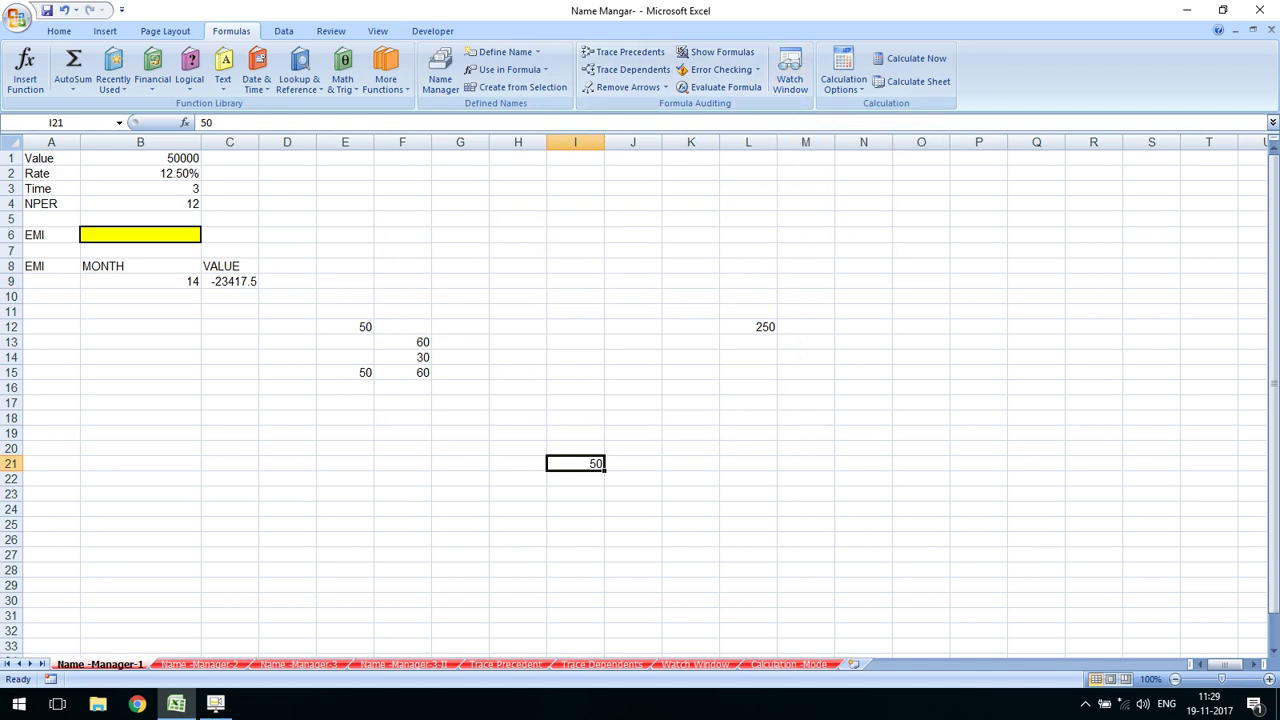
pyautogui.click(695, 664)
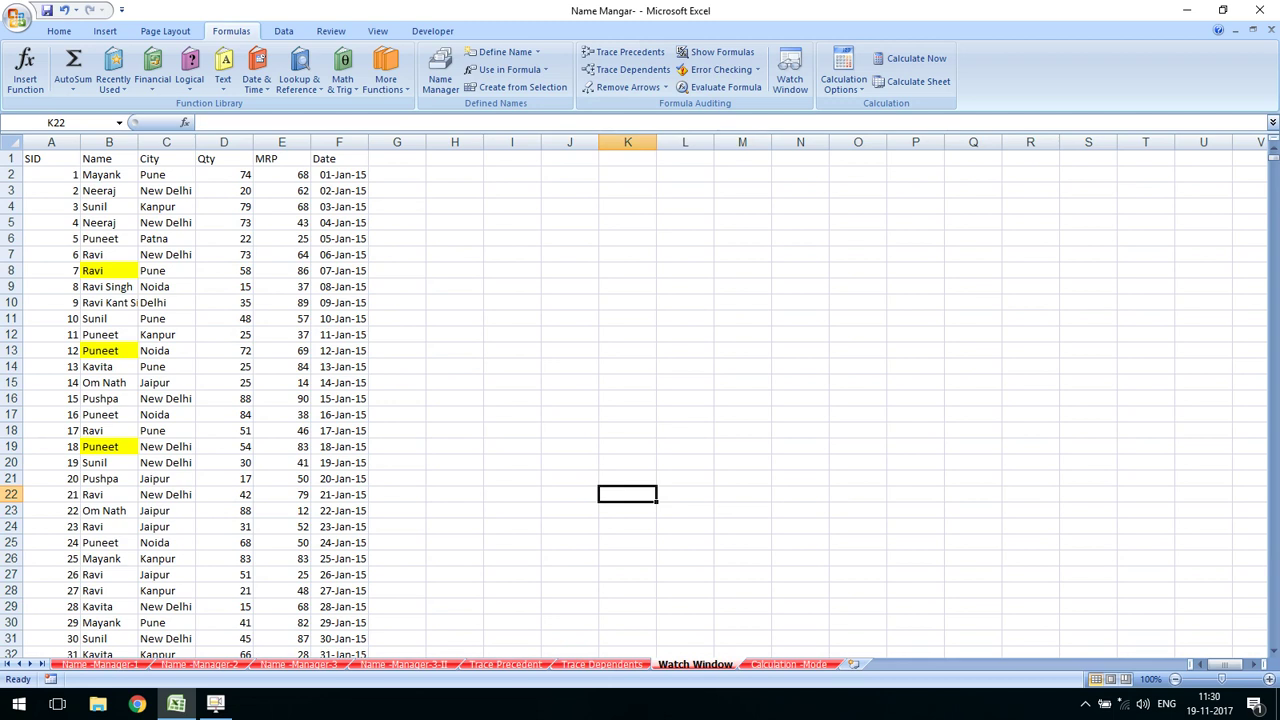
# - Fill the Qty cell D6 with blue from the Home tab's Fill Color
pyautogui.click(224, 238)
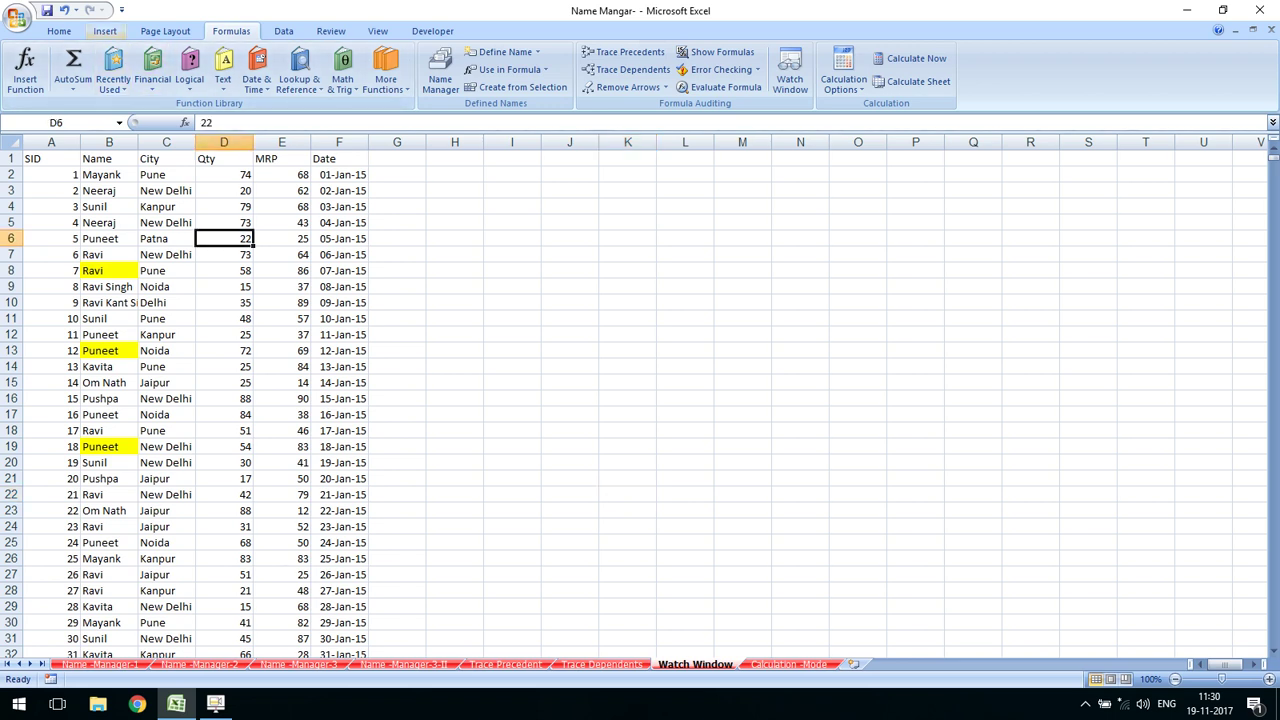
pyautogui.click(59, 31)
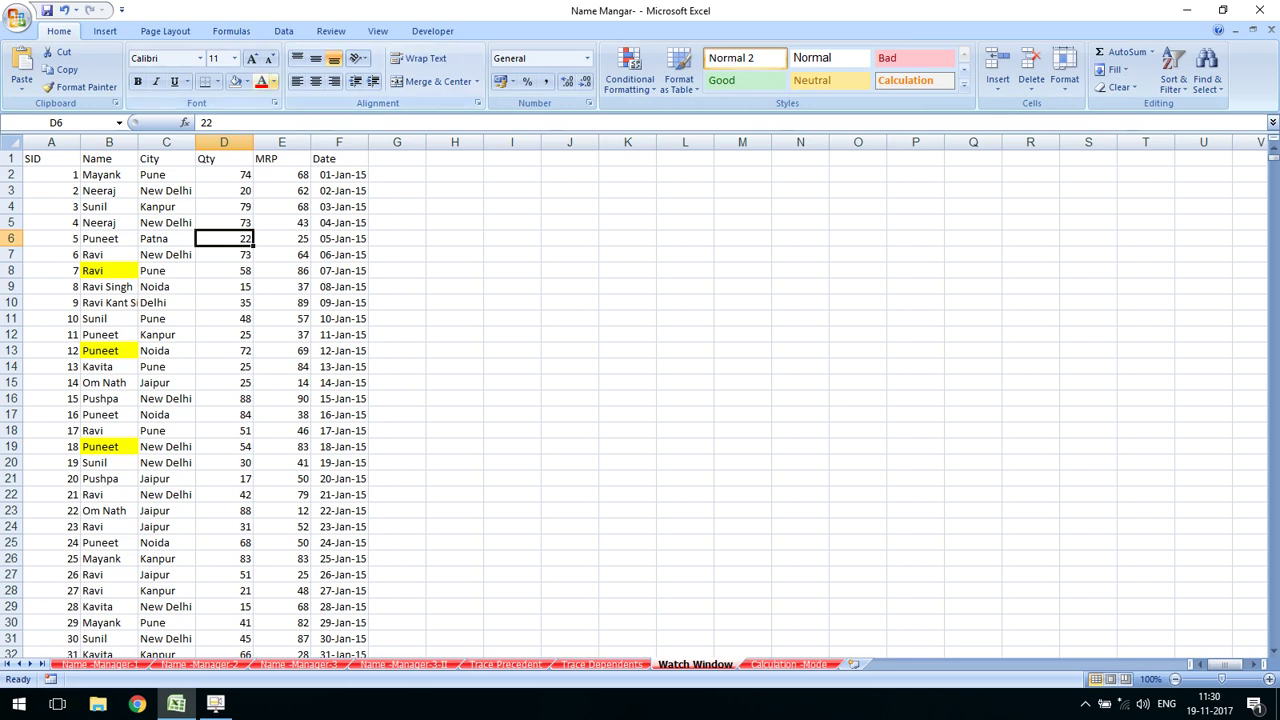
pyautogui.click(247, 81)
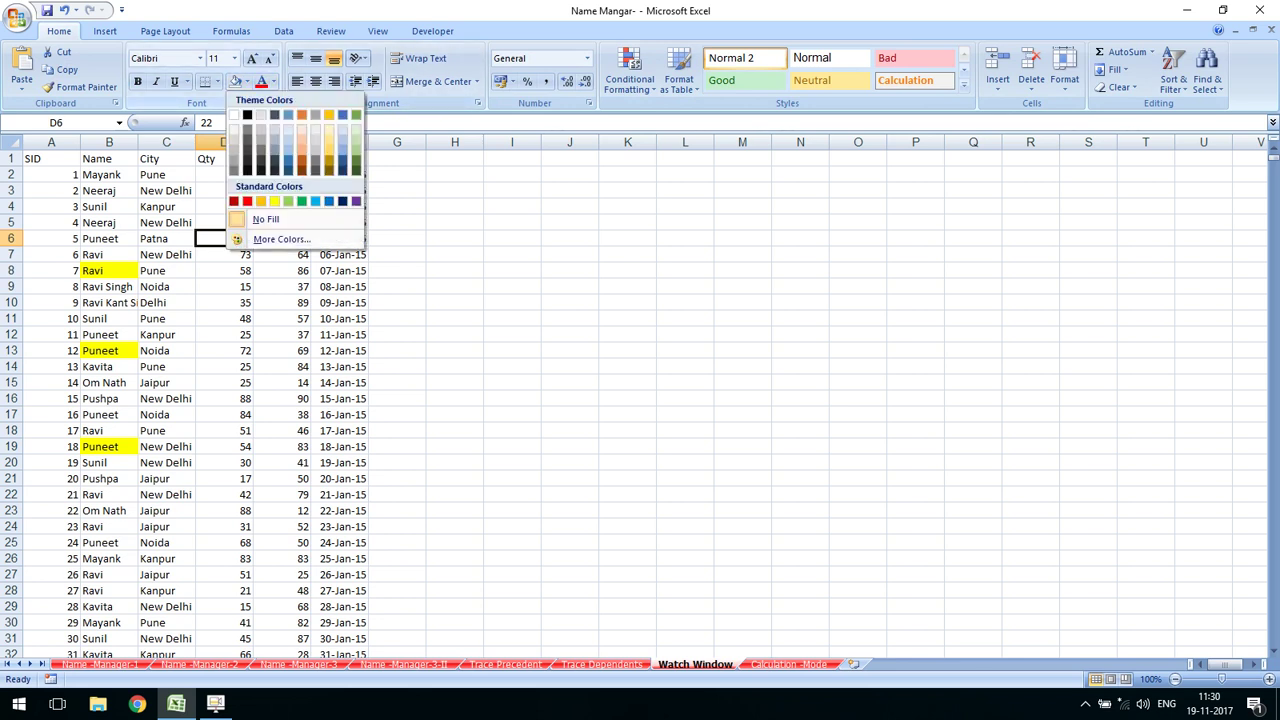
pyautogui.click(250, 221)
pyautogui.click(247, 81)
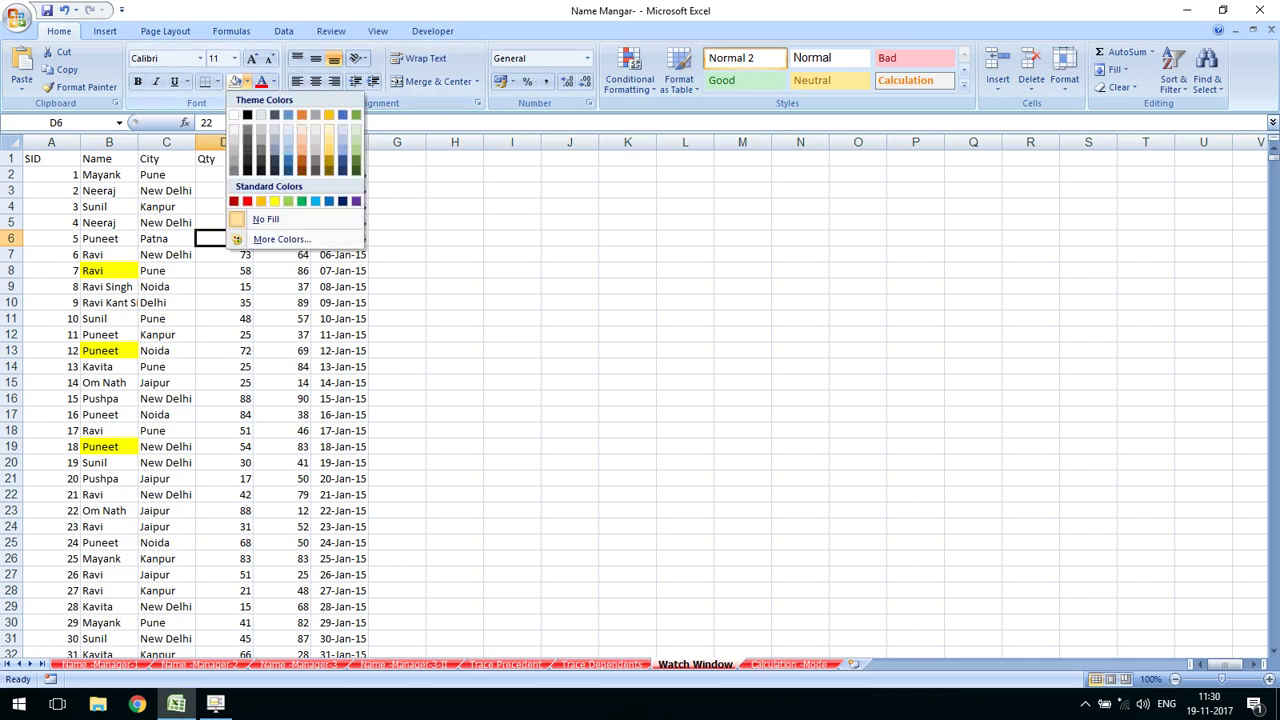
pyautogui.click(329, 201)
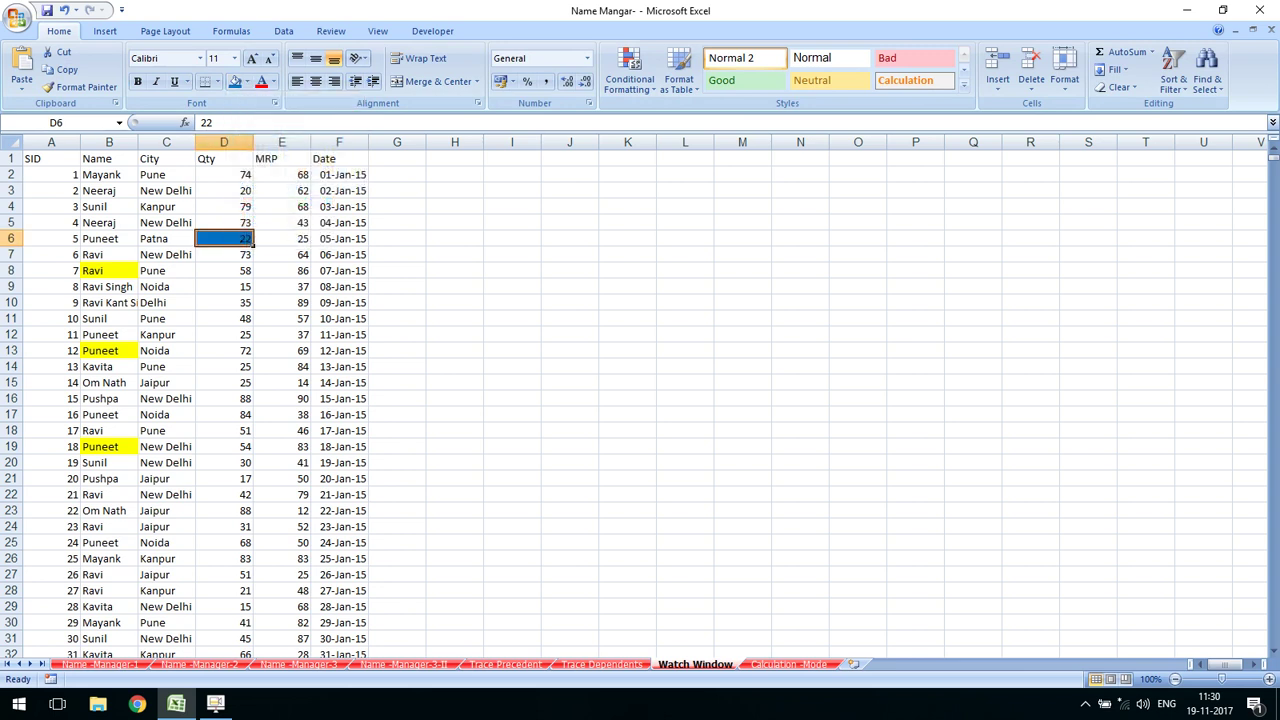
# - Repeat the blue fill on D13 and D17 with F4, then return to D6
pyautogui.click(224, 350)
pyautogui.press('F4')
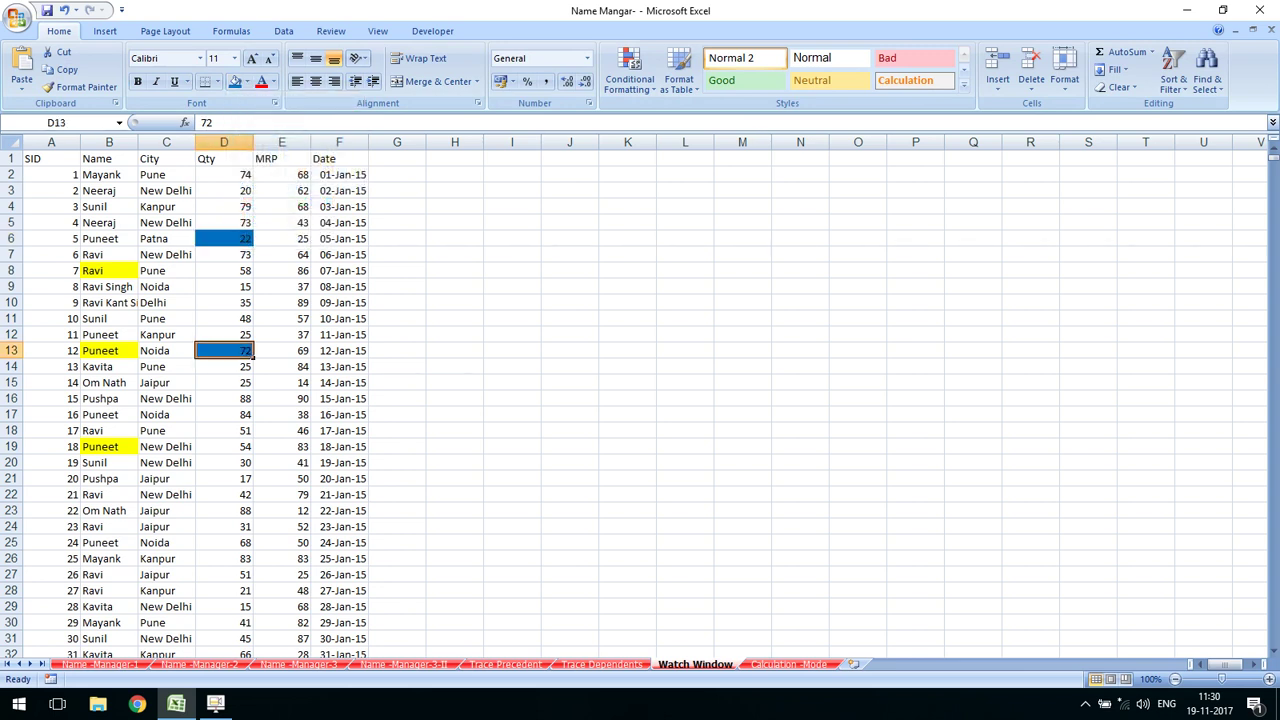
pyautogui.press('Down')
pyautogui.press('Down')
pyautogui.press('Down')
pyautogui.press('Down')
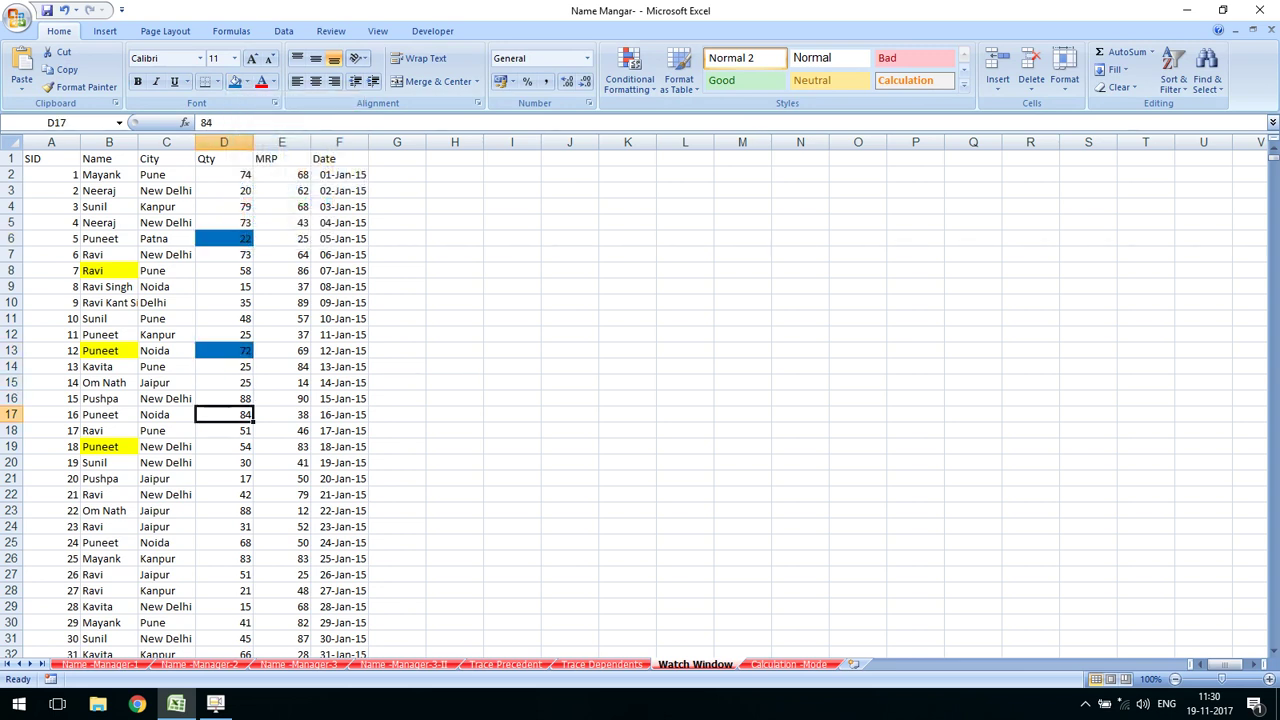
pyautogui.press('F4')
pyautogui.press('Down')
pyautogui.press('Down')
pyautogui.press('Down')
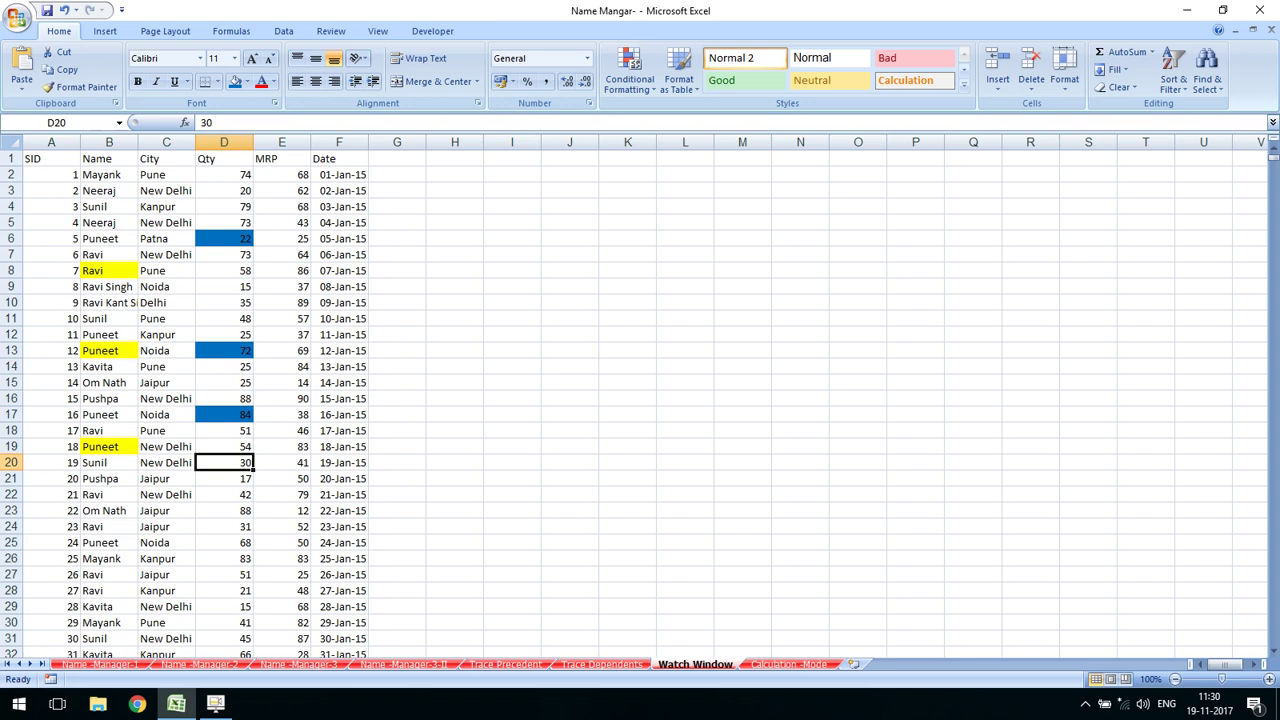
pyautogui.press('Down')
pyautogui.press('Down')
pyautogui.press('Down')
pyautogui.press('Down')
pyautogui.press('Down')
pyautogui.press('Down')
pyautogui.press('Down')
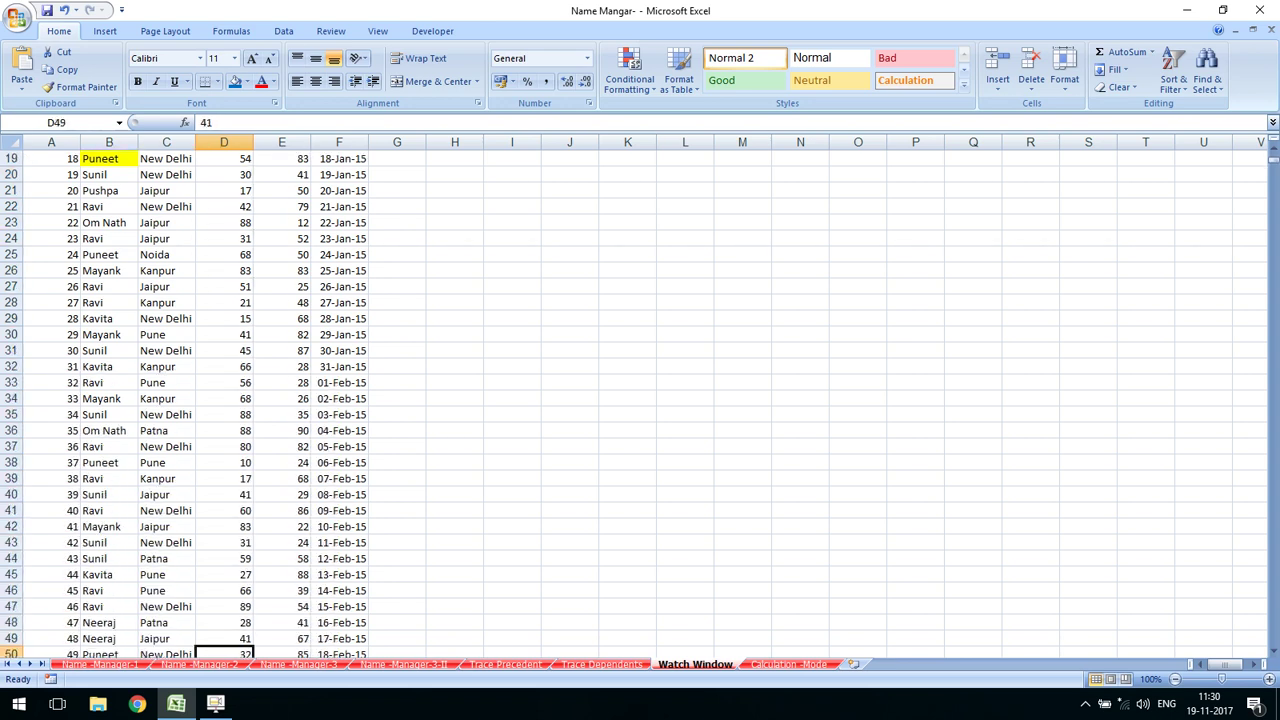
pyautogui.press('Down')
pyautogui.press('Down')
pyautogui.press('Down')
pyautogui.press('Down')
pyautogui.press('Down')
pyautogui.press('Down')
pyautogui.press('Down')
pyautogui.press('Down')
pyautogui.press('Down')
pyautogui.press('Down')
pyautogui.press('Down')
pyautogui.press('Down')
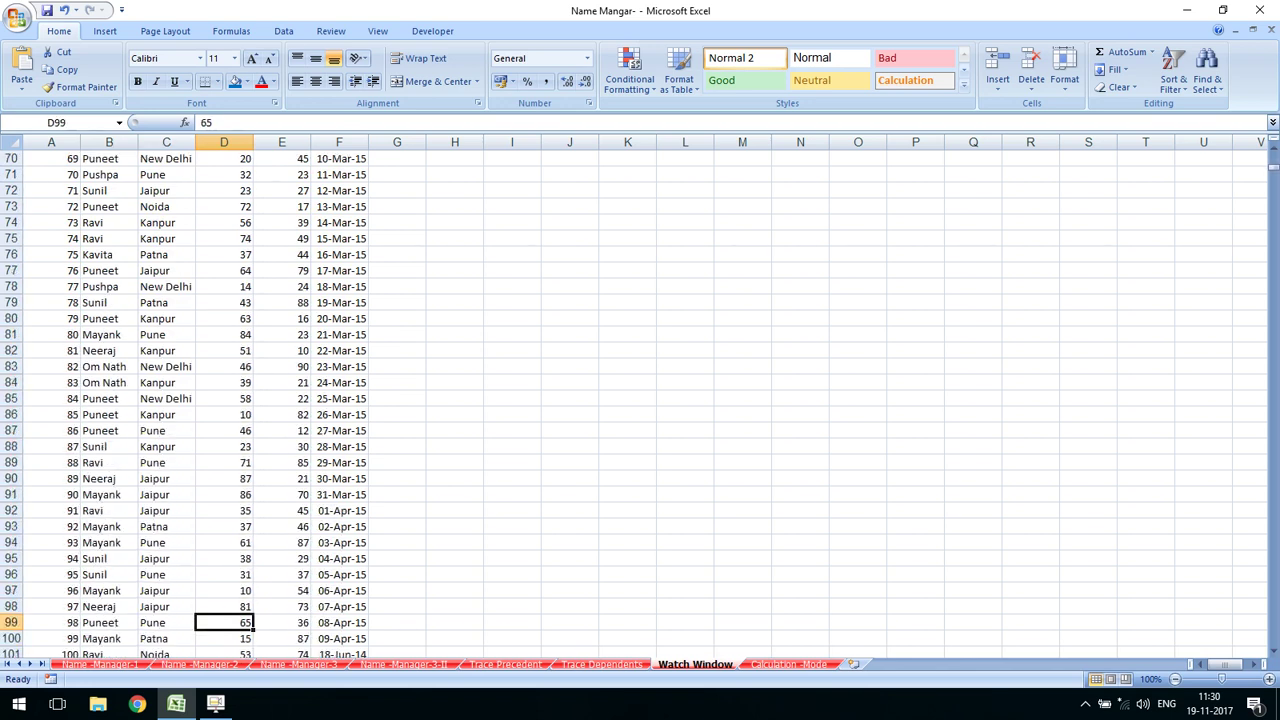
pyautogui.press('Up')
pyautogui.press('Up')
pyautogui.press('Up')
pyautogui.press('Up')
pyautogui.press('Up')
pyautogui.press('Up')
pyautogui.press('Up')
pyautogui.press('Up')
pyautogui.press('Up')
pyautogui.press('Up')
pyautogui.press('Up')
pyautogui.press('Up')
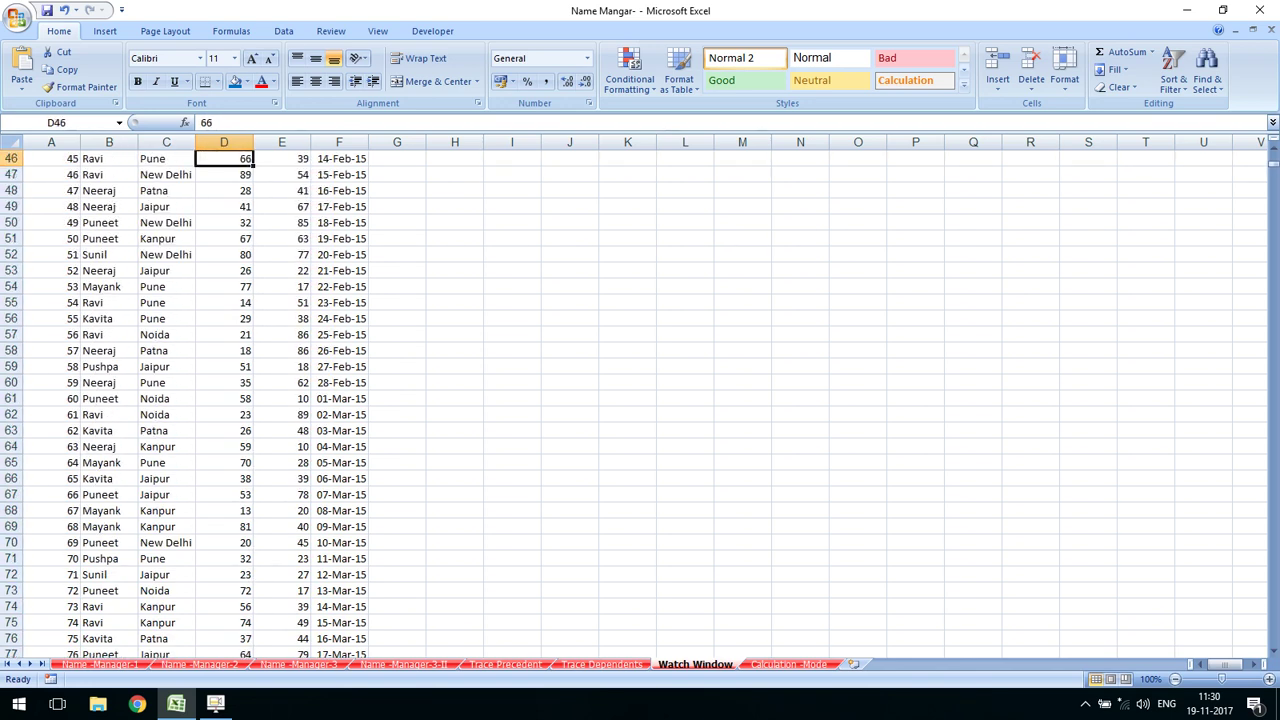
pyautogui.press('Up')
pyautogui.press('Up')
pyautogui.press('Up')
pyautogui.press('Up')
pyautogui.press('Up')
pyautogui.press('Up')
pyautogui.press('Up')
pyautogui.press('Up')
pyautogui.press('Up')
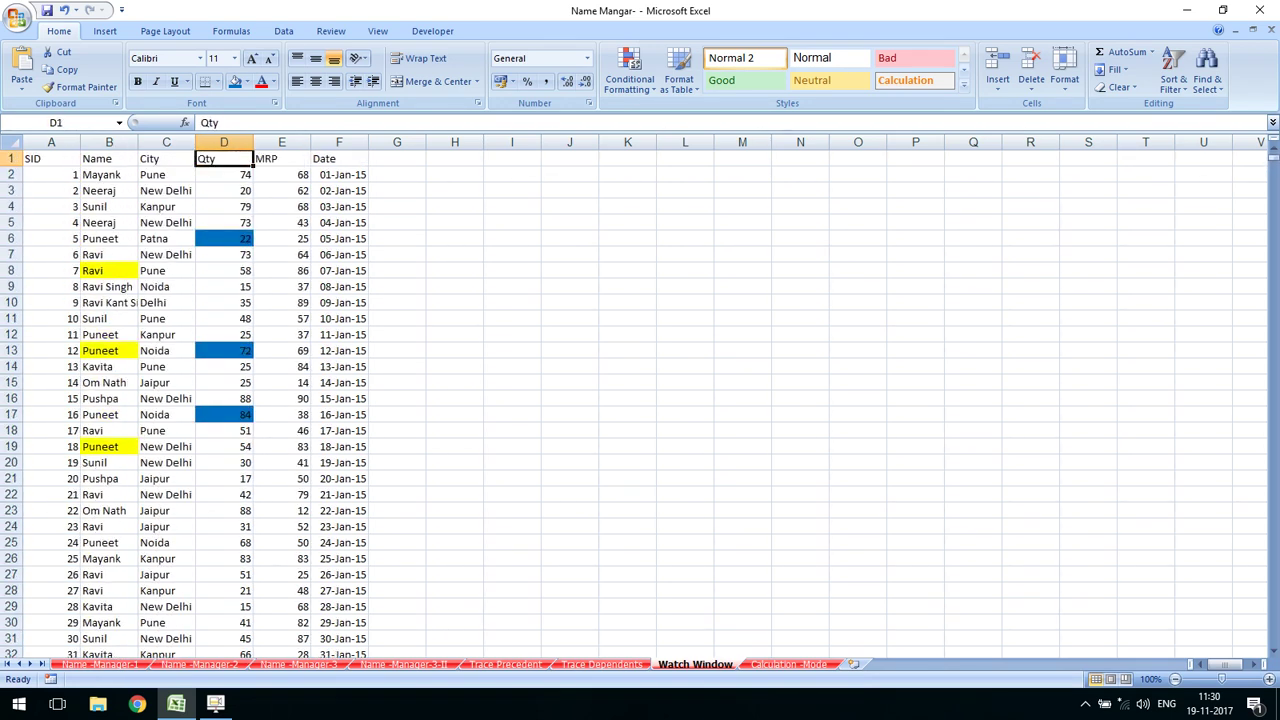
pyautogui.press('Down')
pyautogui.press('Down')
pyautogui.press('Down')
pyautogui.press('Down')
pyautogui.press('Down')
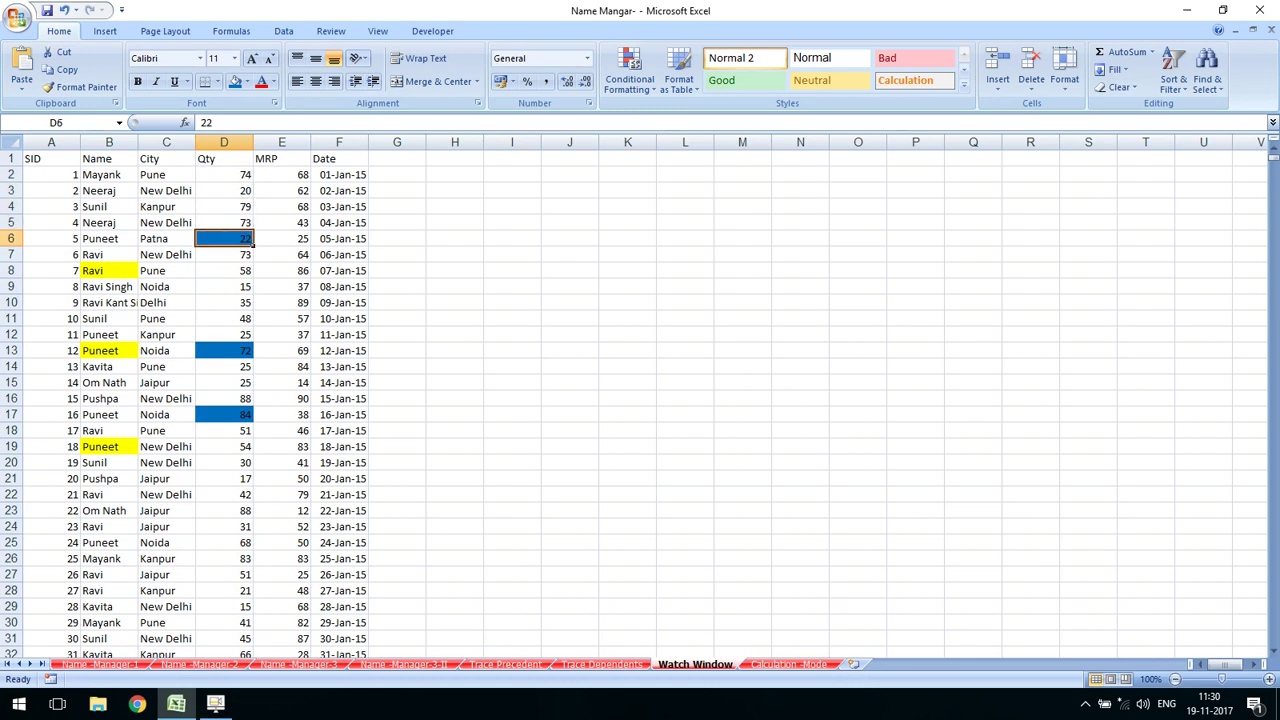
# - Open the Watch Window and add watches on D6 and D13
pyautogui.click(231, 31)
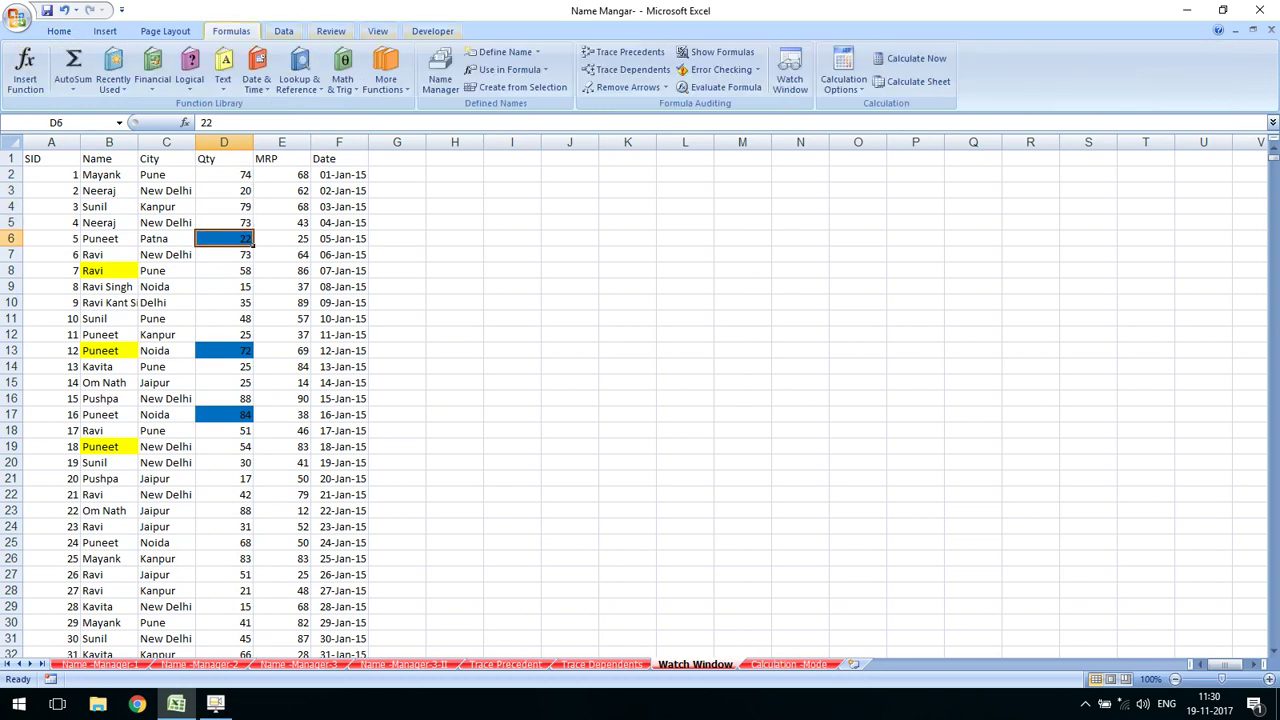
pyautogui.click(790, 72)
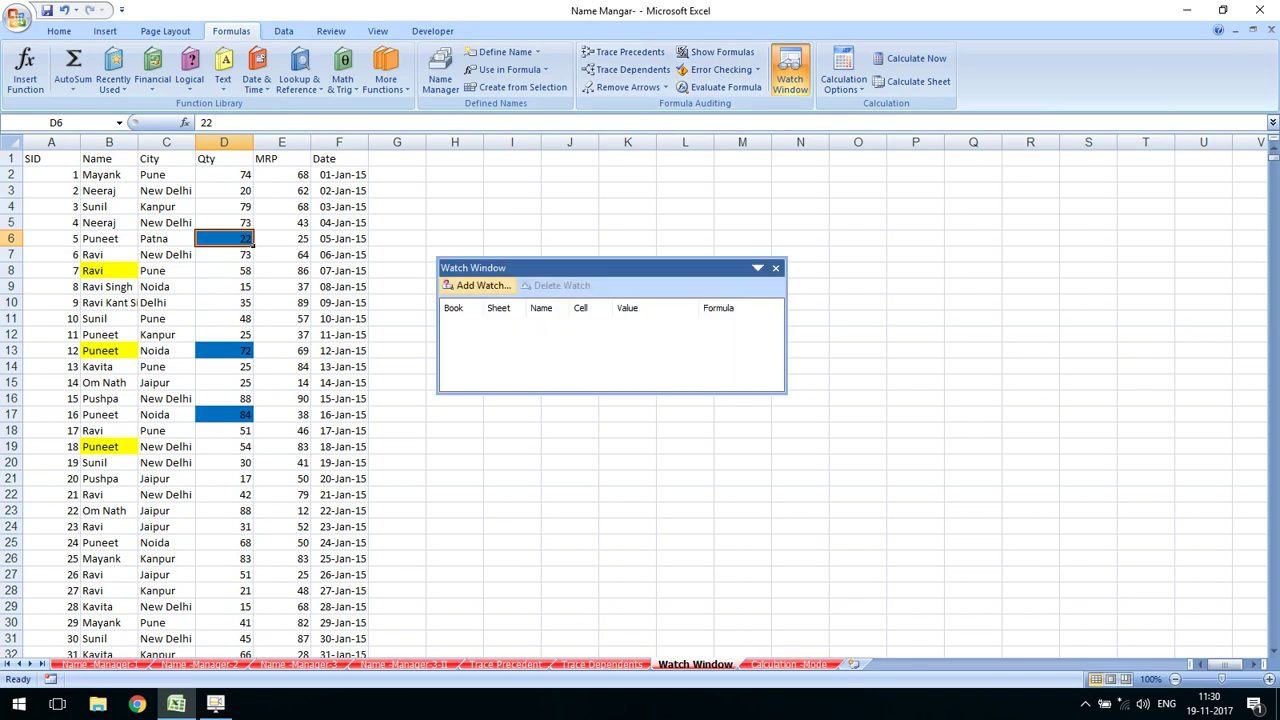
pyautogui.click(478, 285)
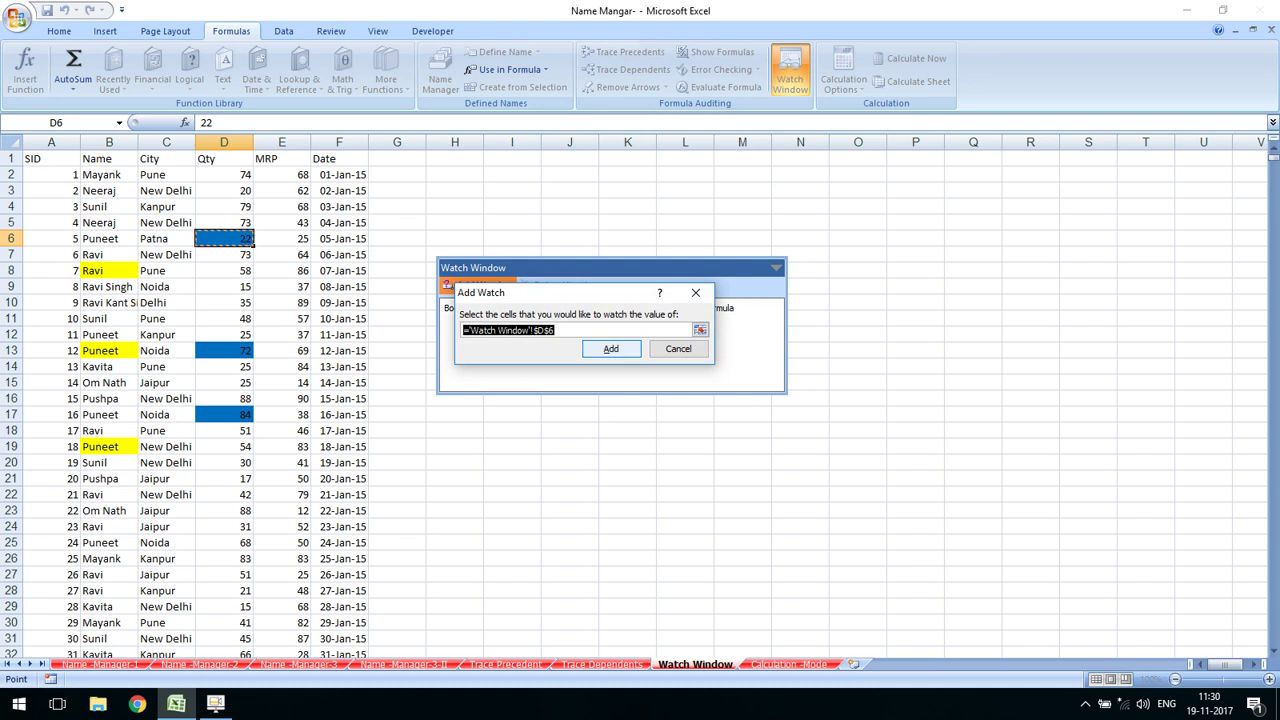
pyautogui.press('Return')
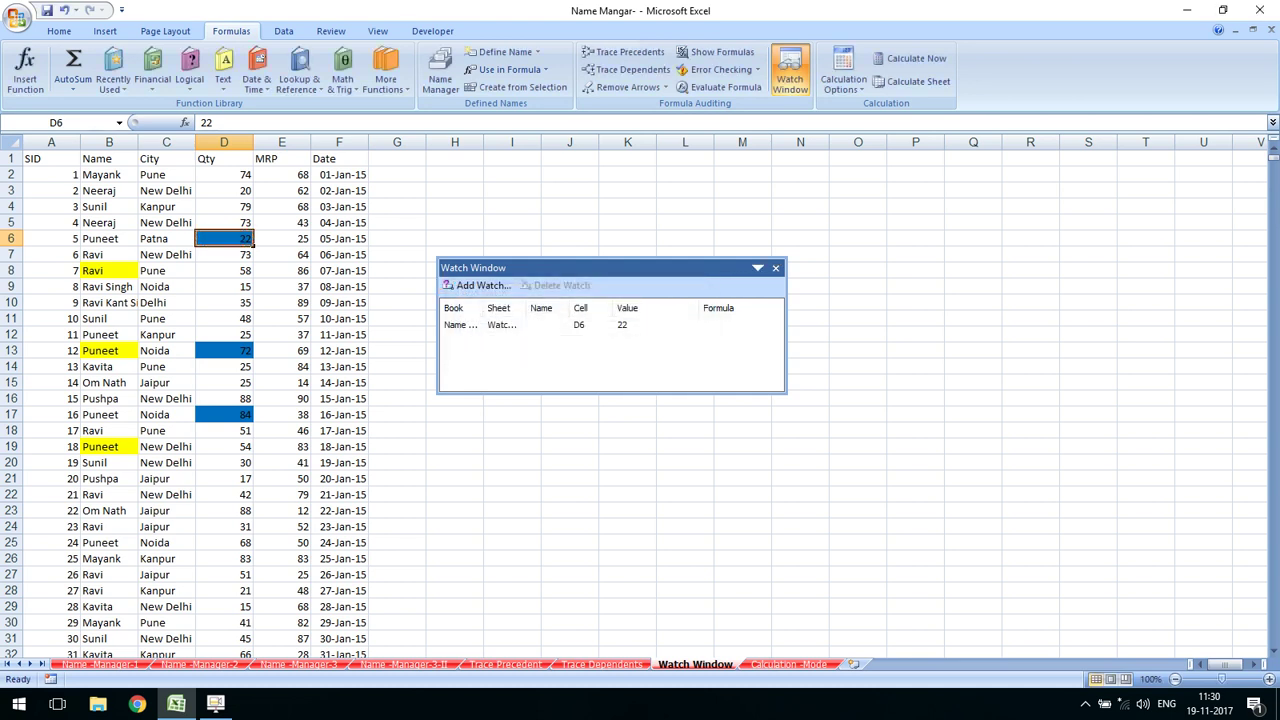
pyautogui.press('Return')
pyautogui.press('F2')
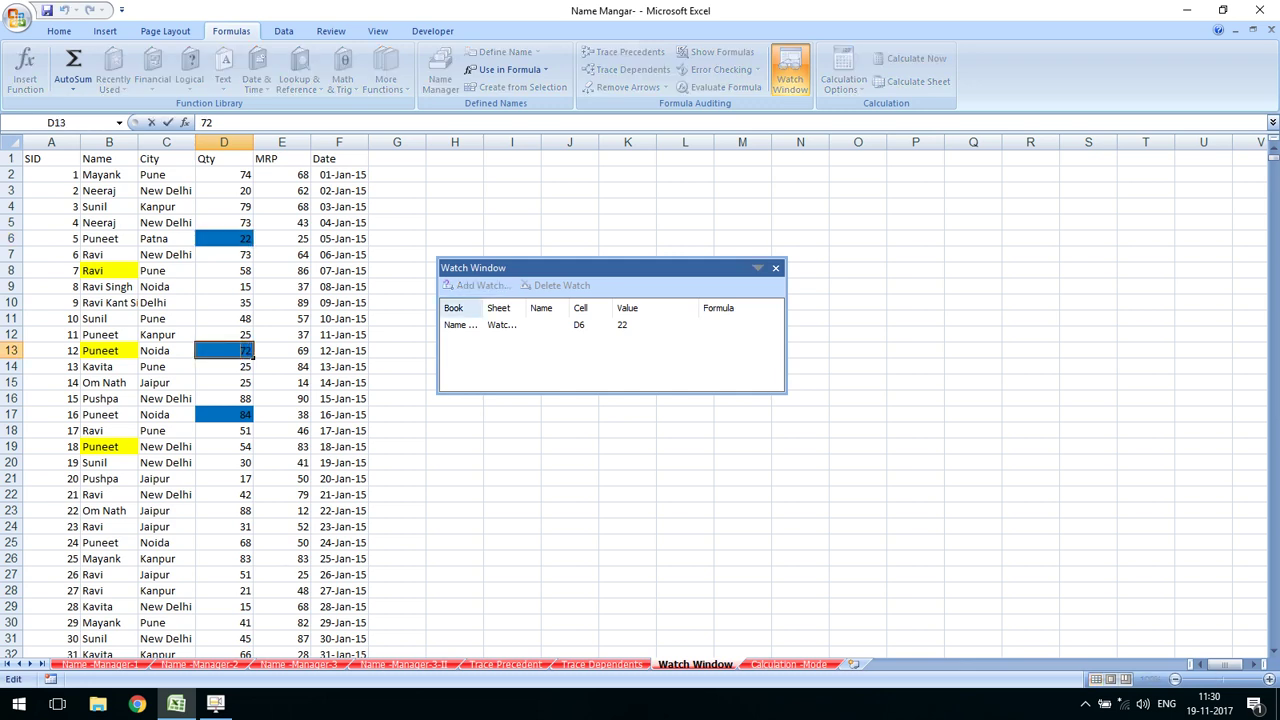
pyautogui.press('Escape')
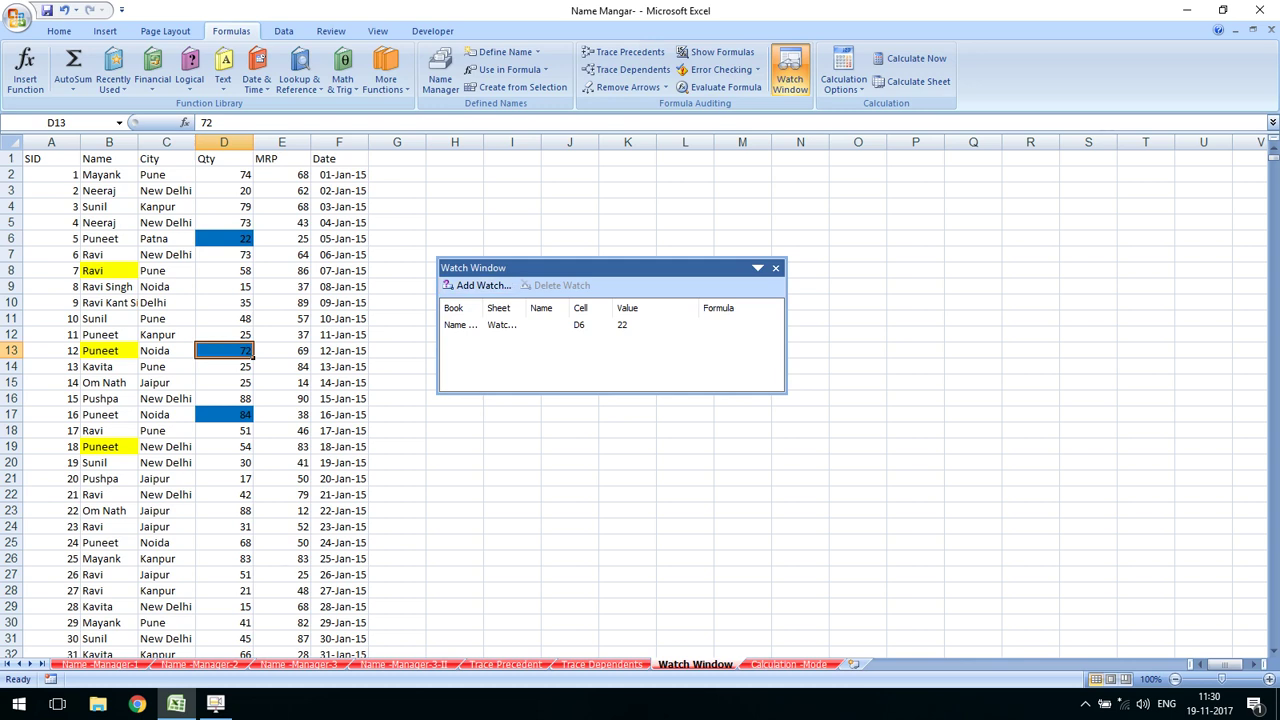
pyautogui.click(477, 285)
pyautogui.click(610, 348)
# - Add watches on D17 and D25, then close the Watch Window
pyautogui.click(224, 414)
pyautogui.click(477, 285)
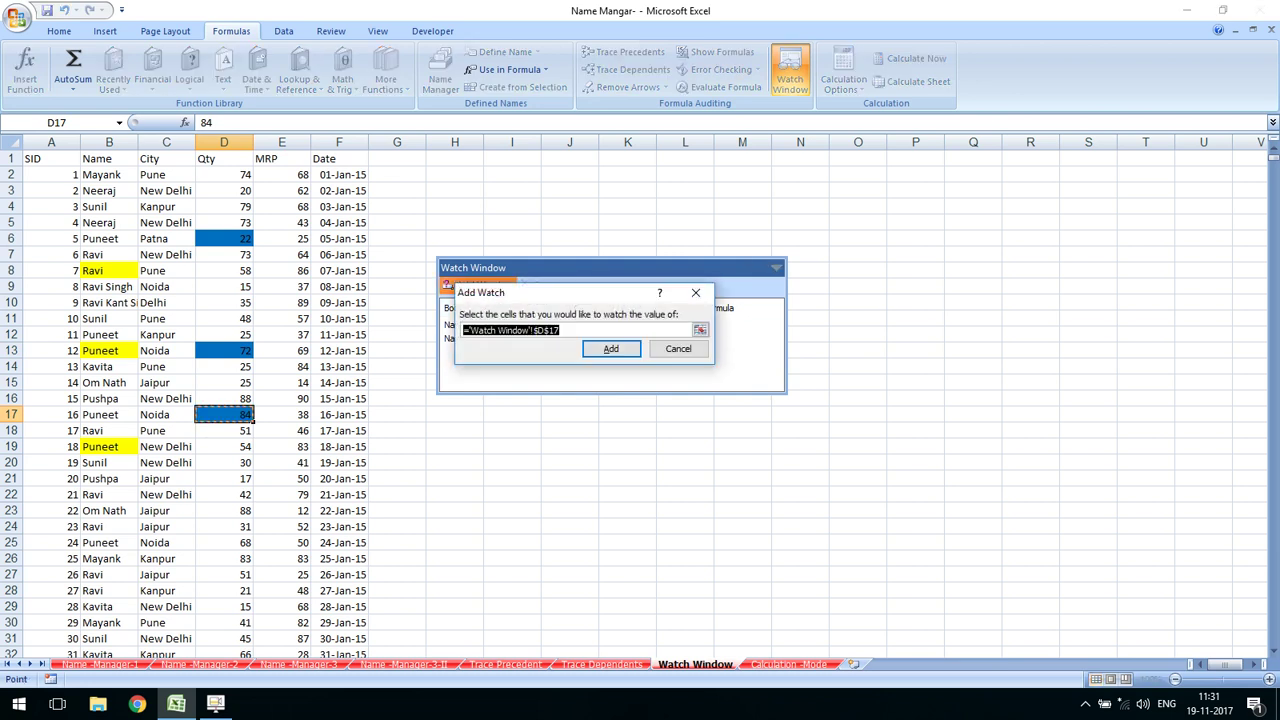
pyautogui.click(610, 348)
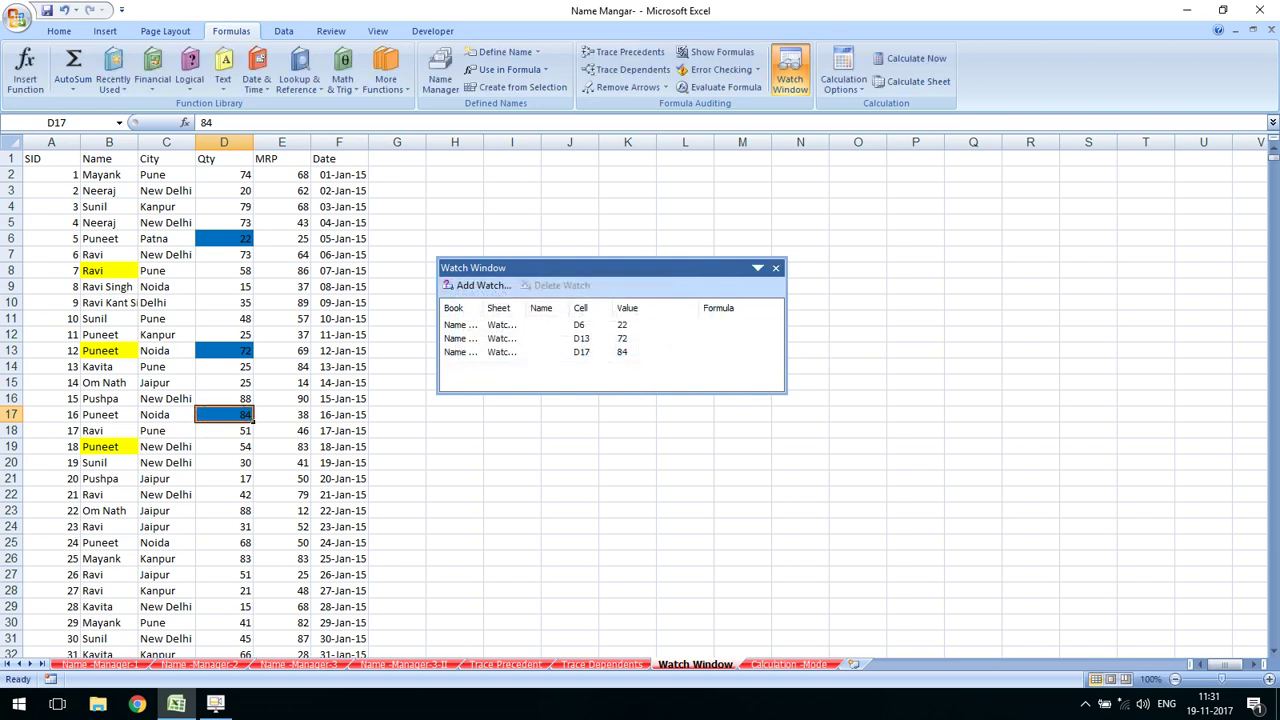
pyautogui.click(224, 542)
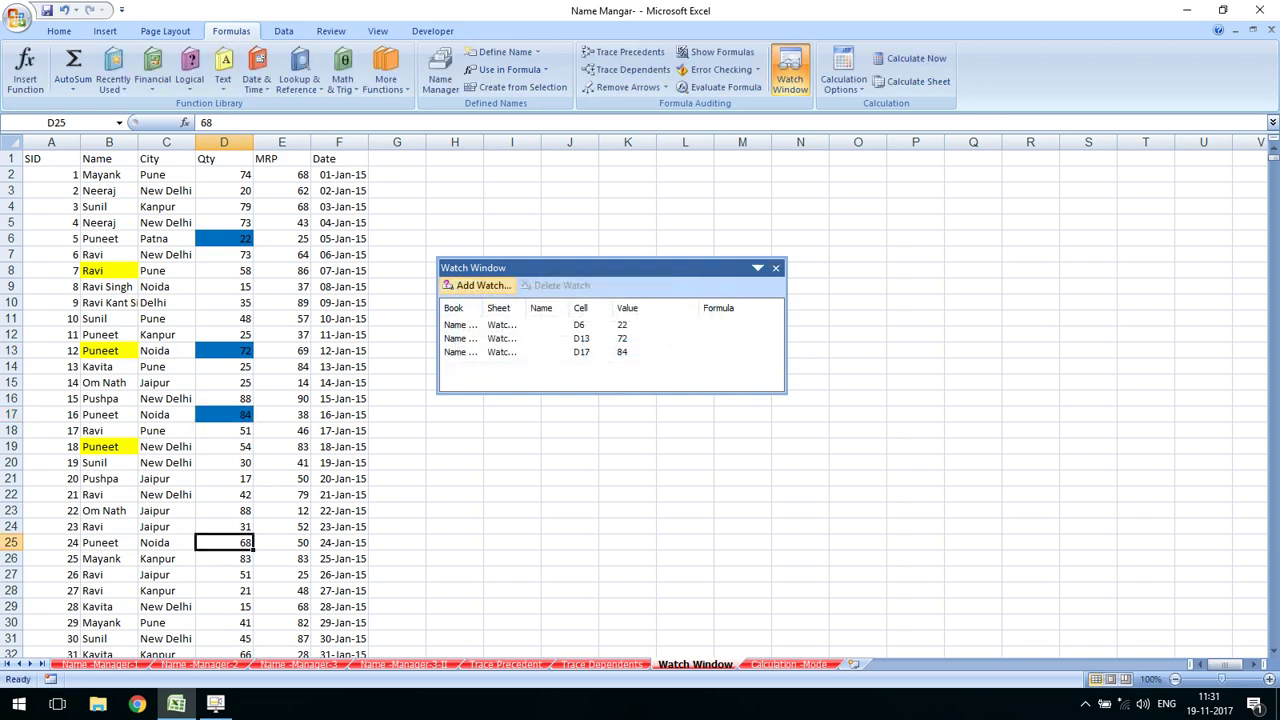
pyautogui.click(477, 285)
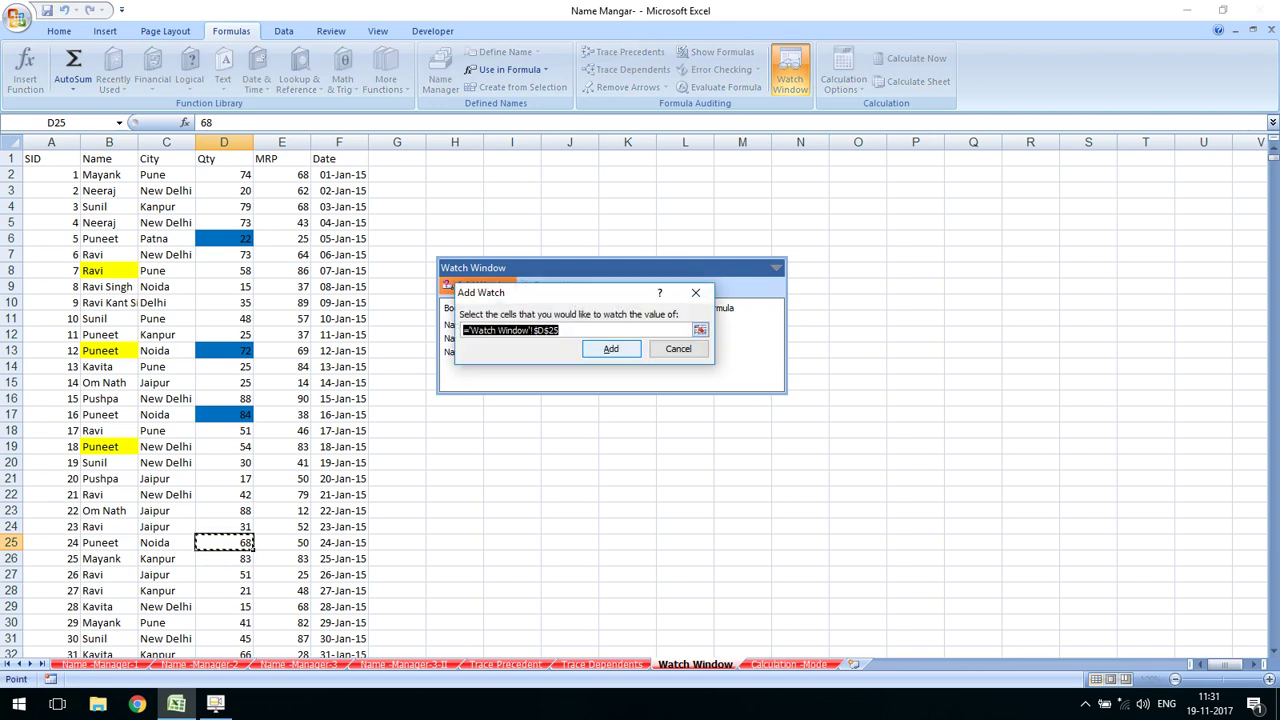
pyautogui.click(610, 348)
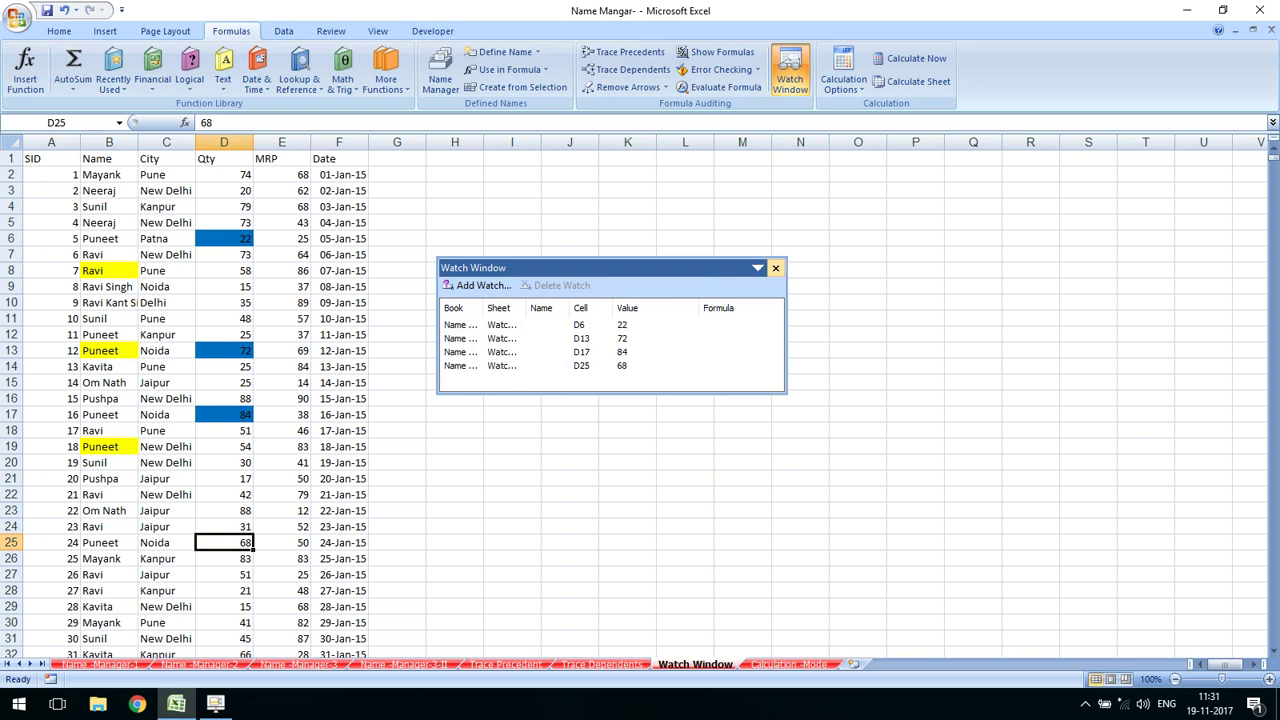
pyautogui.click(775, 268)
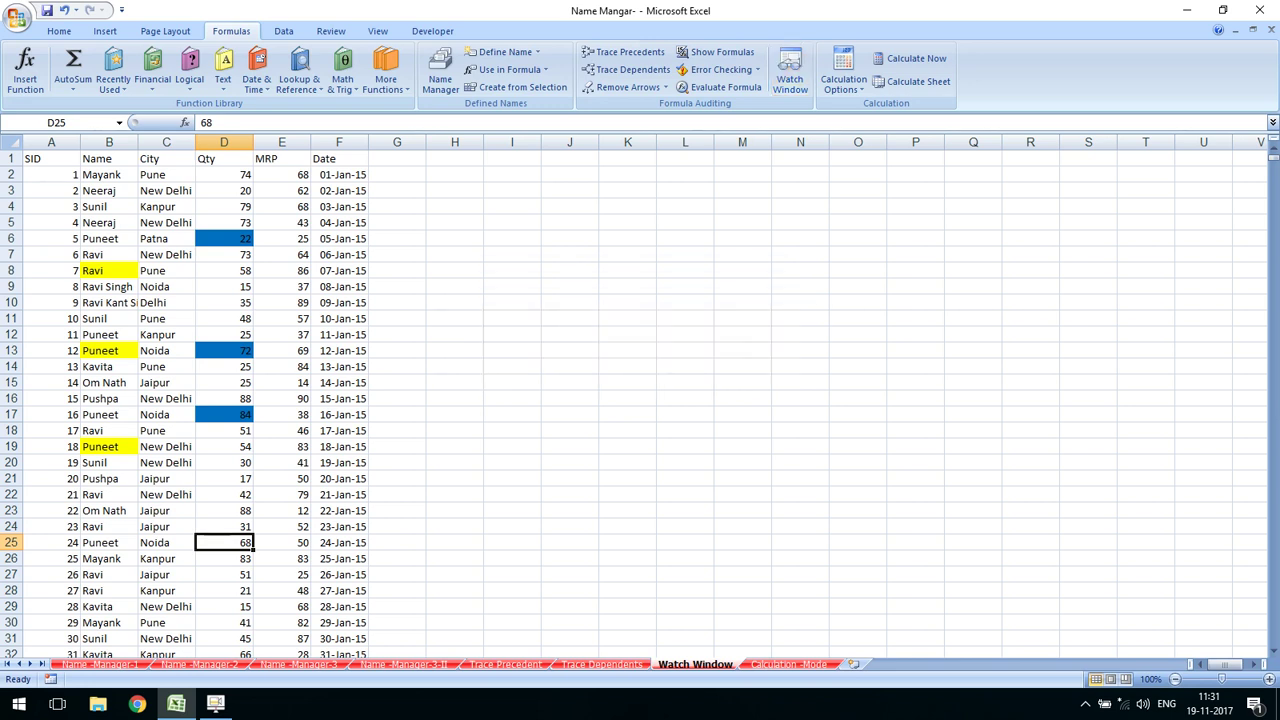
# - Delete the D25, D17 and D6 watches, keeping only D13 (72), and close the Watch Window
pyautogui.click(627, 334)
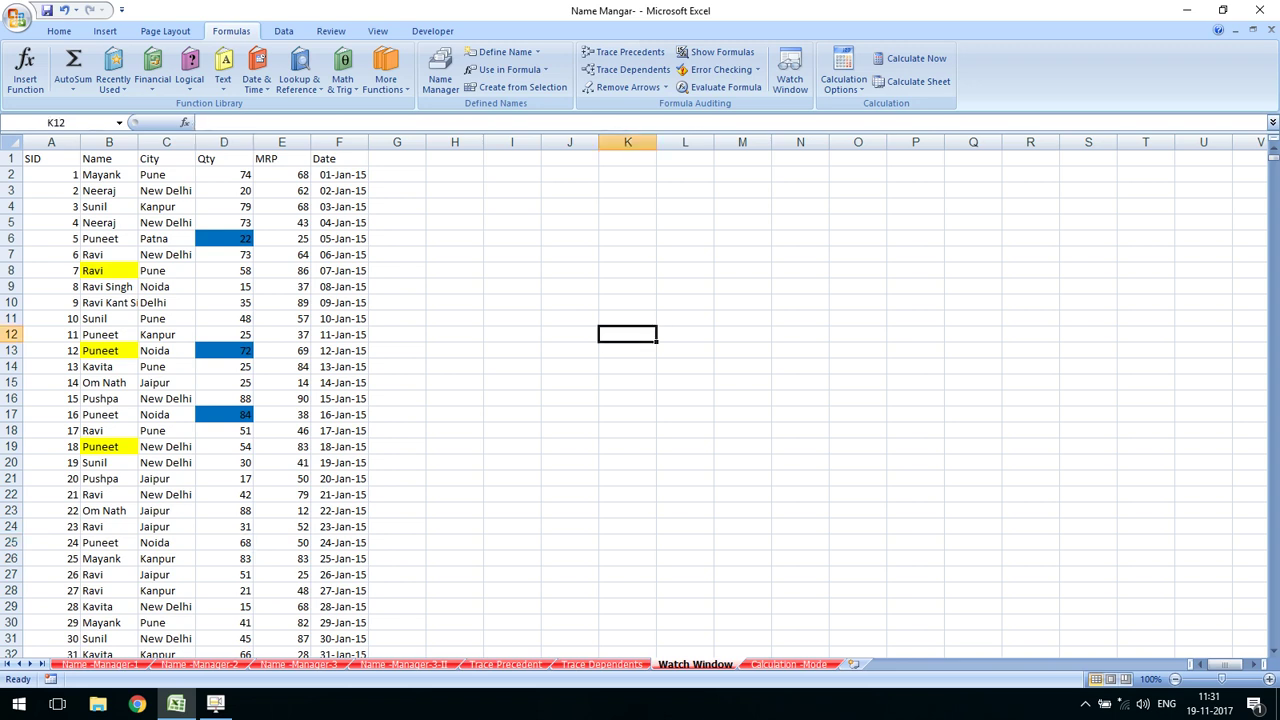
pyautogui.click(790, 72)
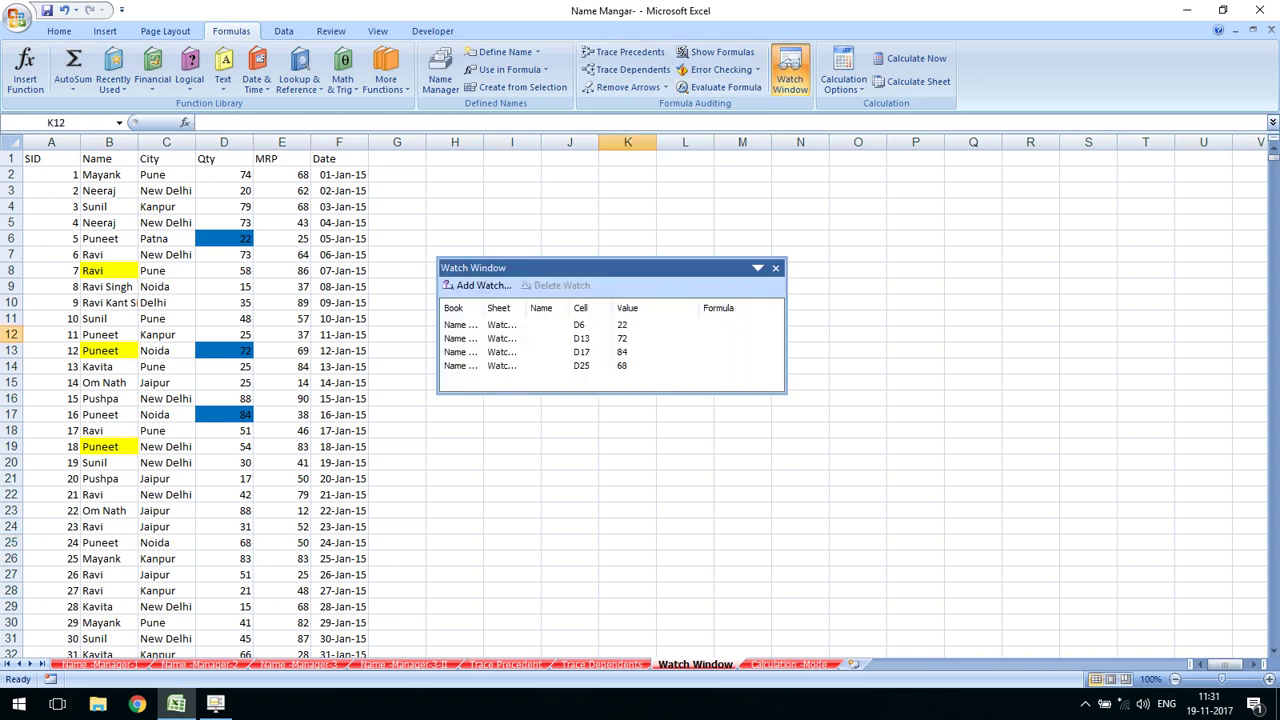
pyautogui.click(500, 325)
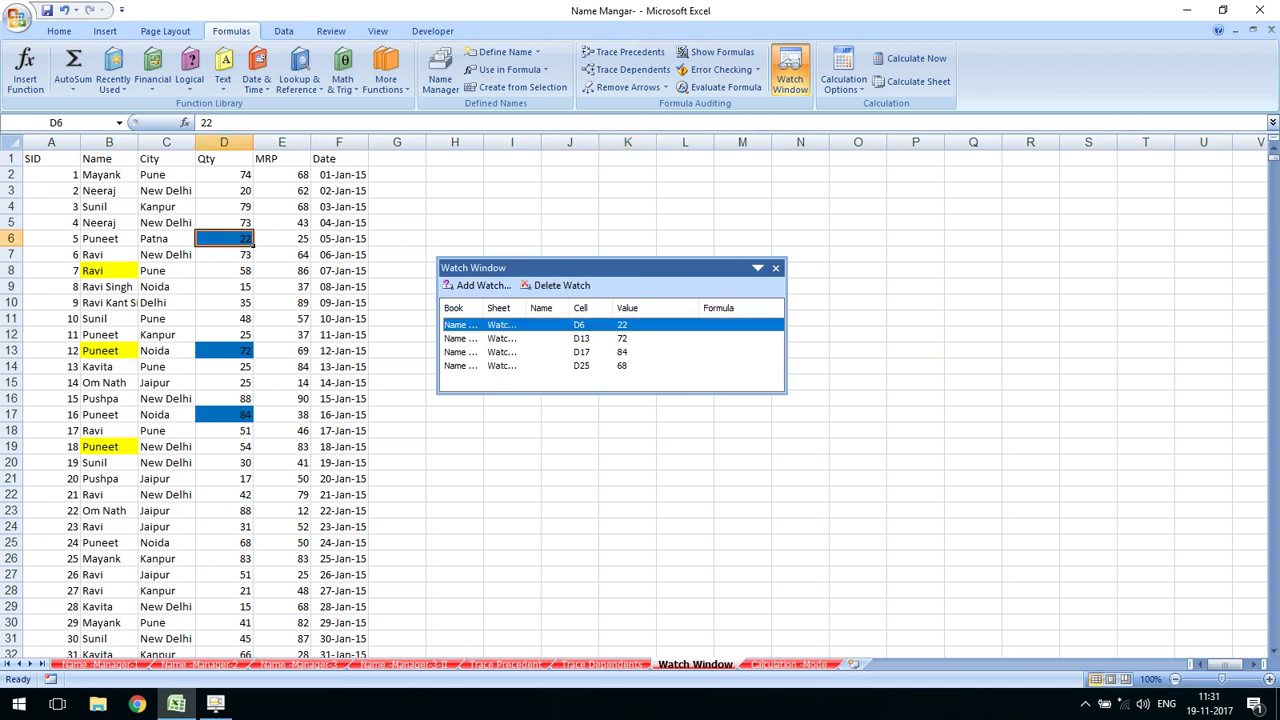
pyautogui.click(500, 365)
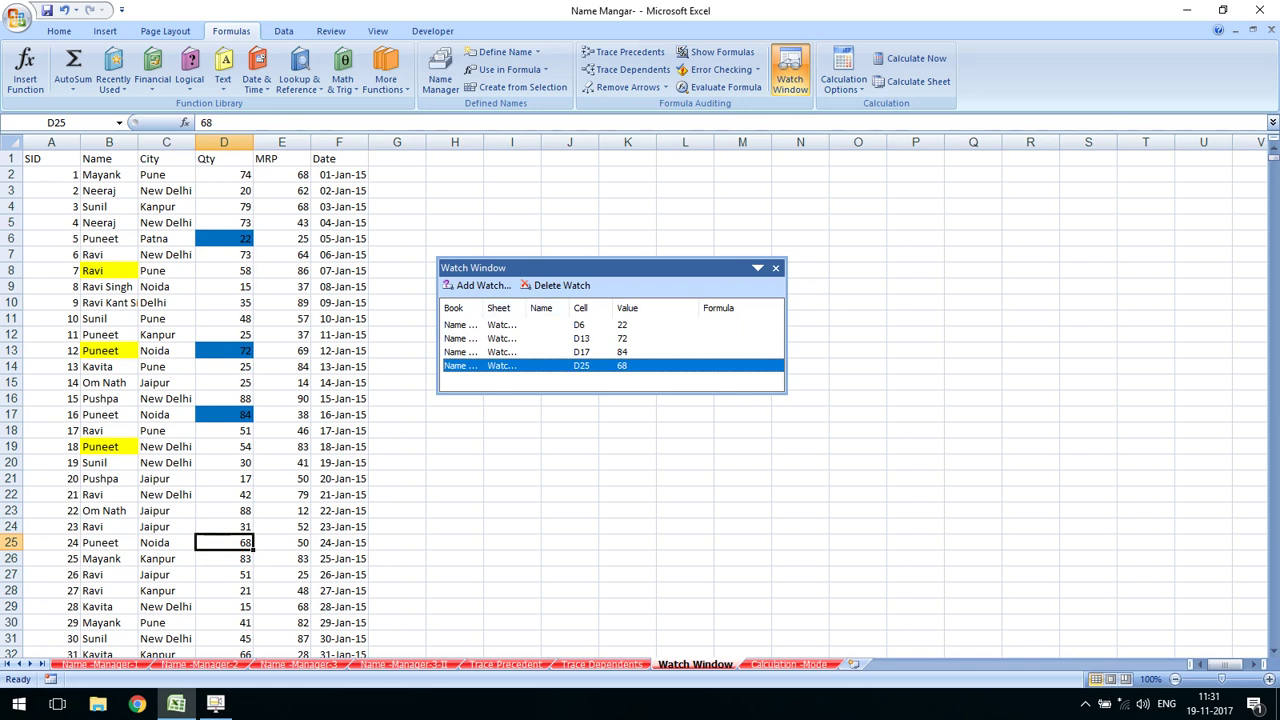
pyautogui.press('Delete')
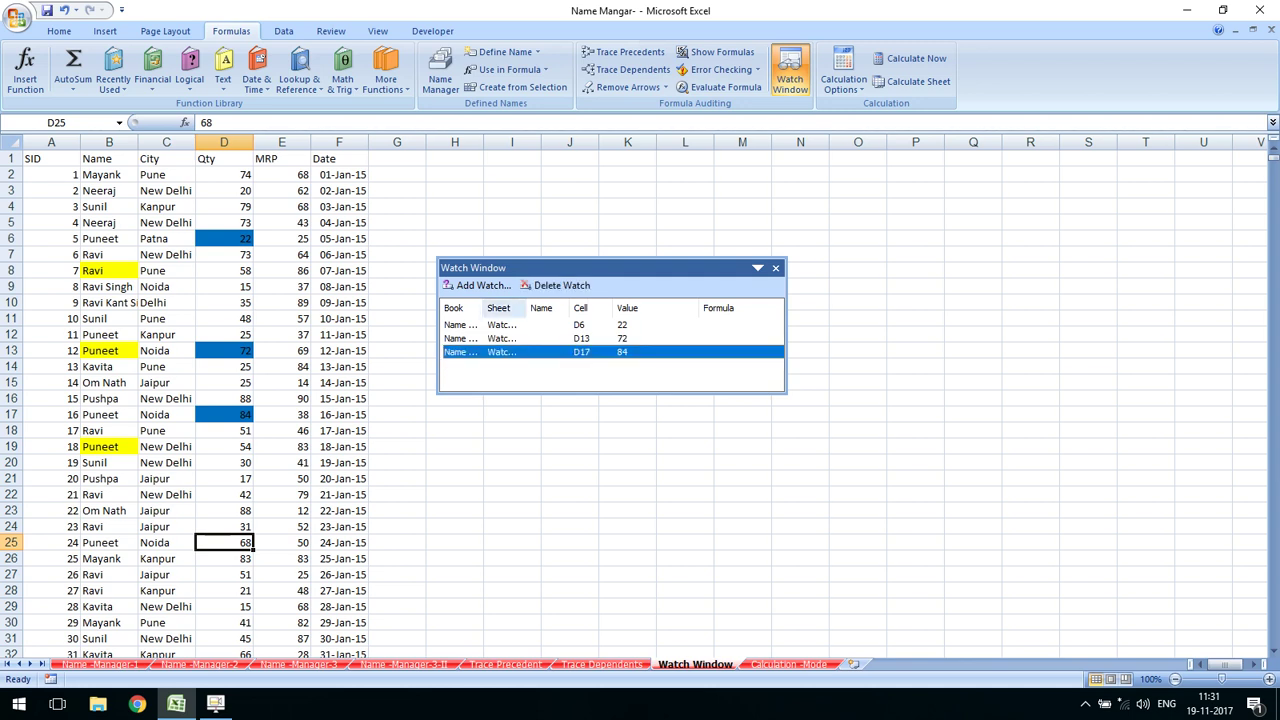
pyautogui.press('Delete')
pyautogui.click(460, 324)
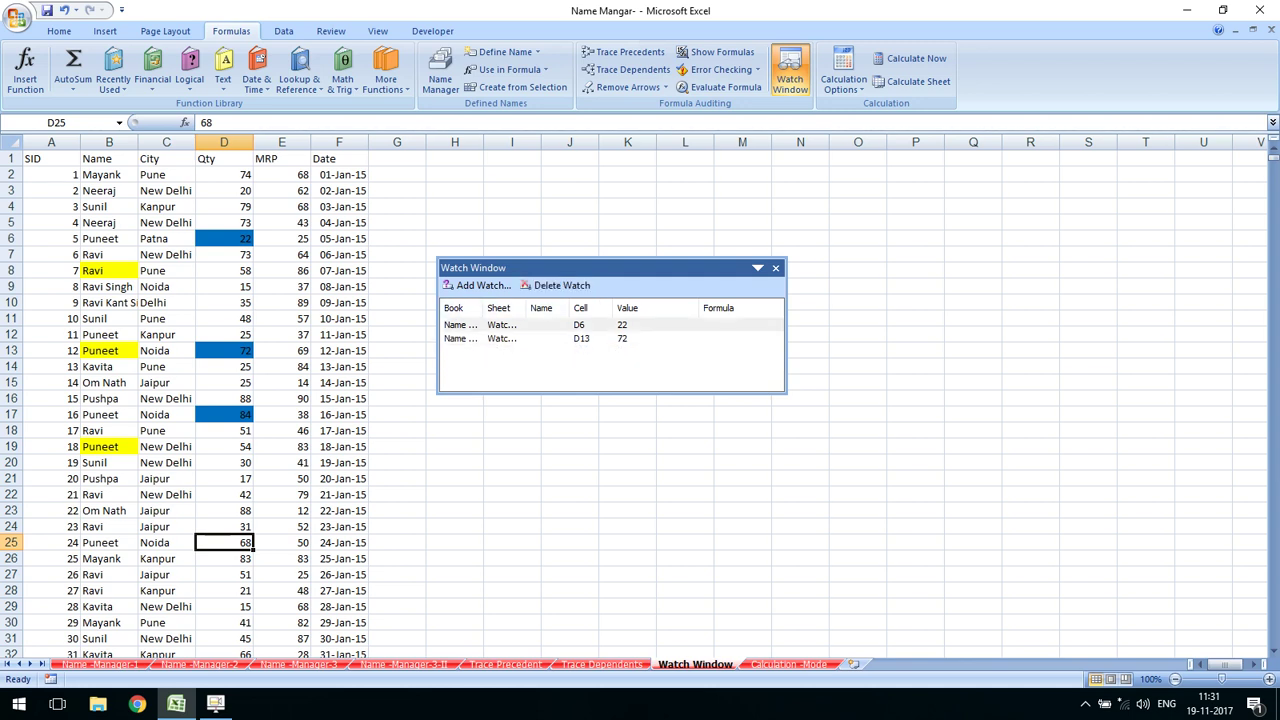
pyautogui.press('Delete')
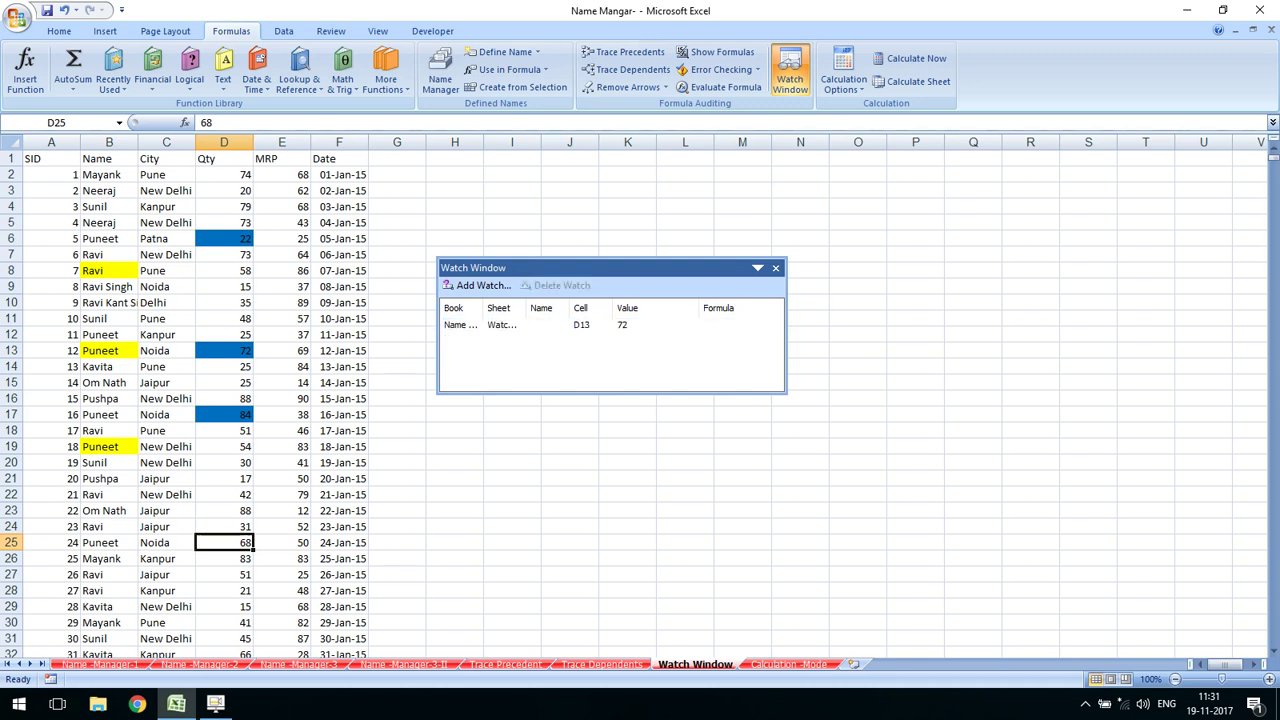
pyautogui.click(775, 268)
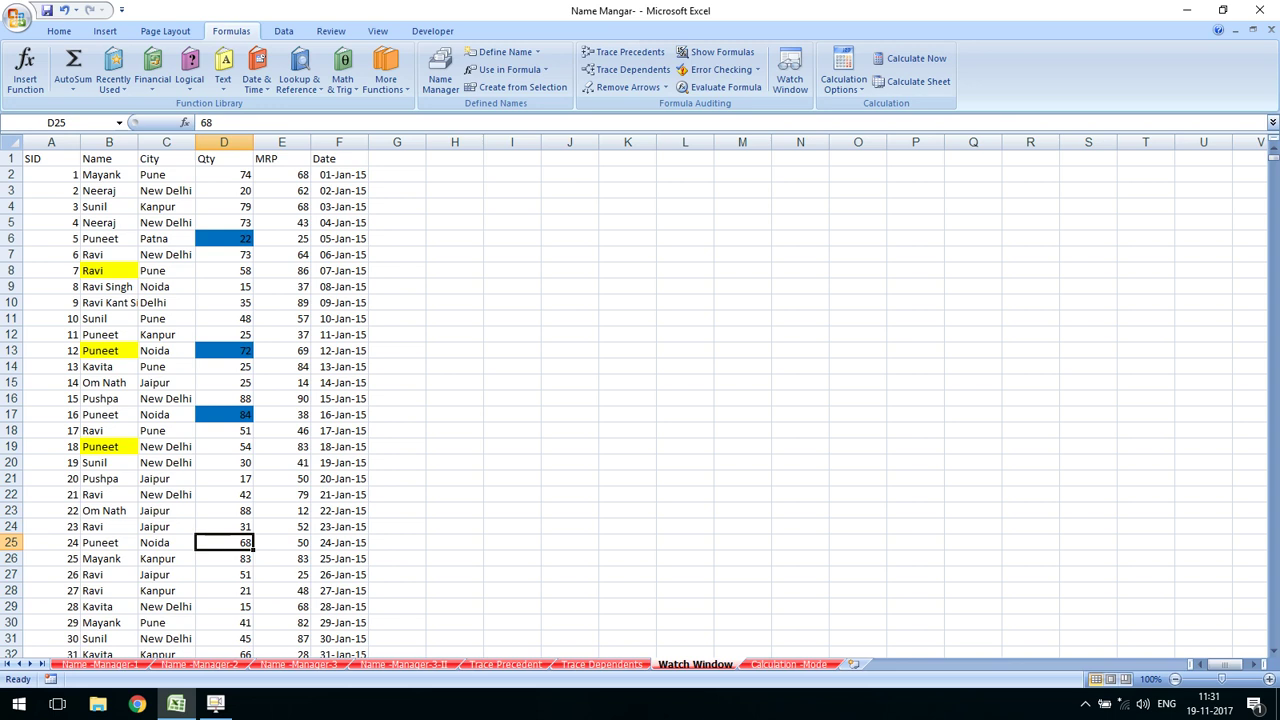
# - On the Calculation -Mode sheet, enter 50 in H4 and 30 in H5
pyautogui.hotkey('ctrl', 'pagedown')
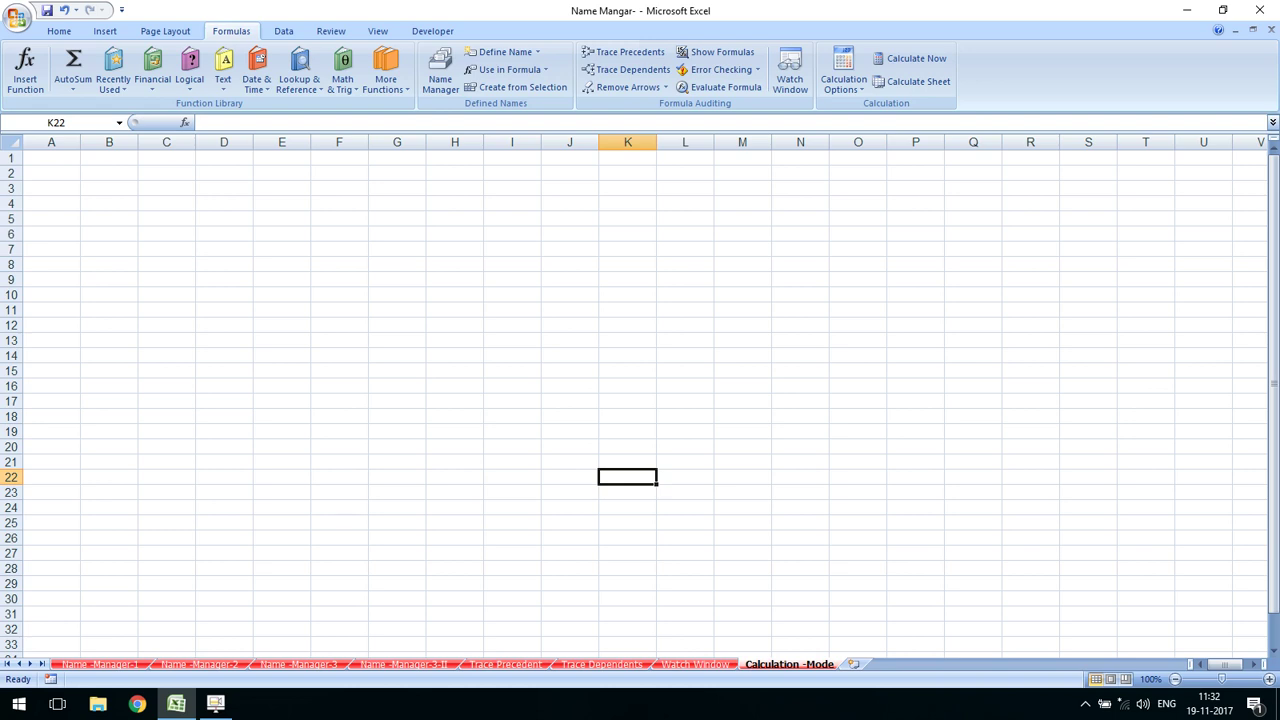
pyautogui.press('Up')
pyautogui.press('Up')
pyautogui.press('Up')
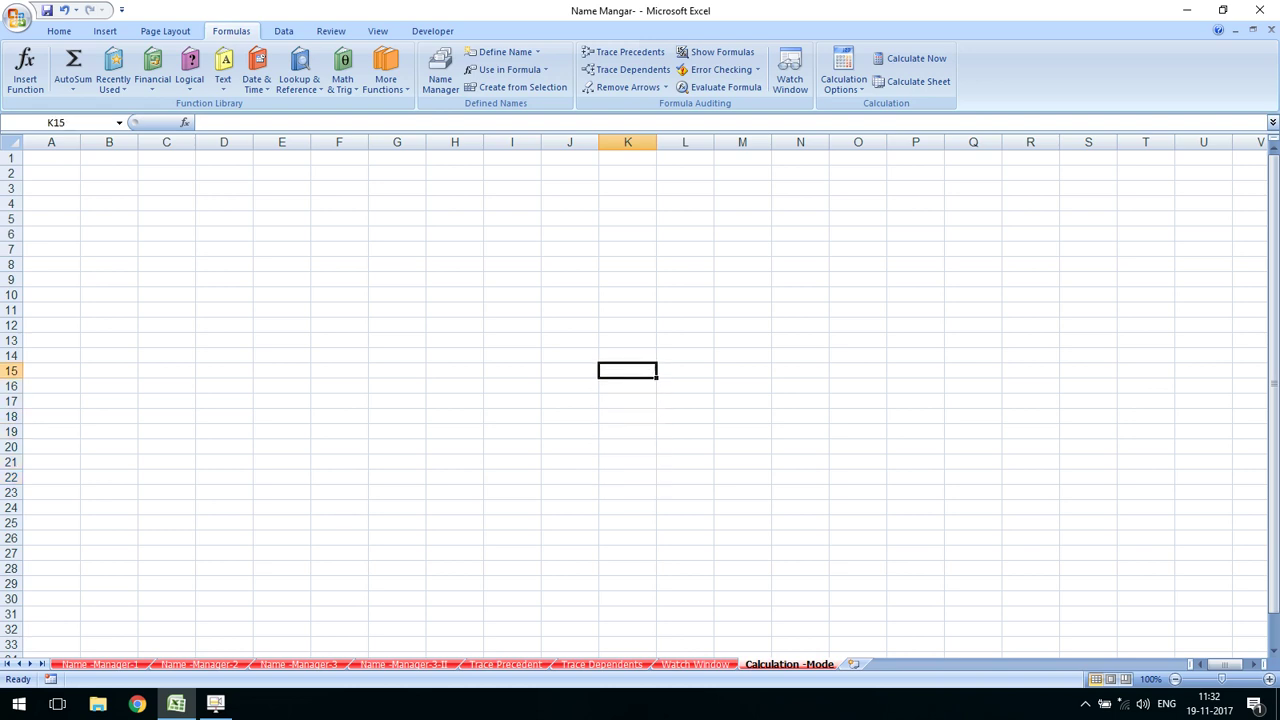
pyautogui.press('Up')
pyautogui.press('Up')
pyautogui.press('Up')
pyautogui.press('Left')
pyautogui.press('Left')
pyautogui.press('Left')
pyautogui.press('Up')
pyautogui.press('Up')
pyautogui.press('Up')
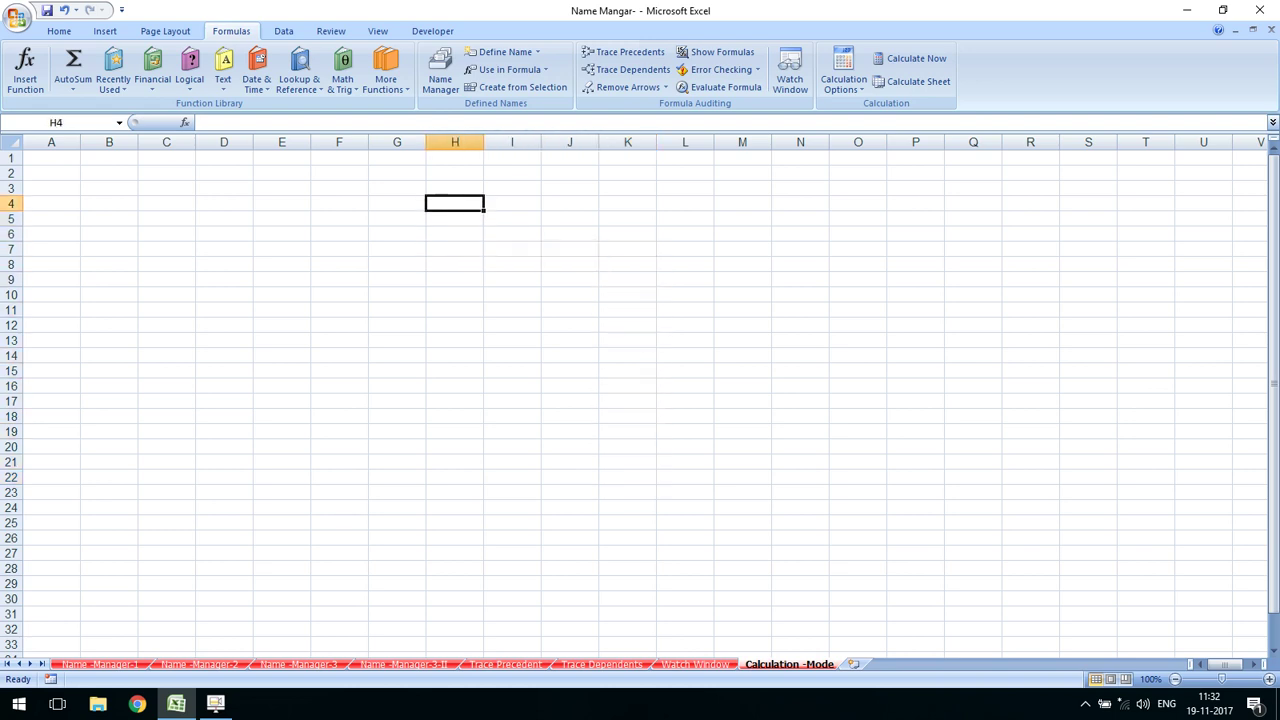
pyautogui.write('50')
pyautogui.press('Return')
pyautogui.write('30')
pyautogui.press('Return')
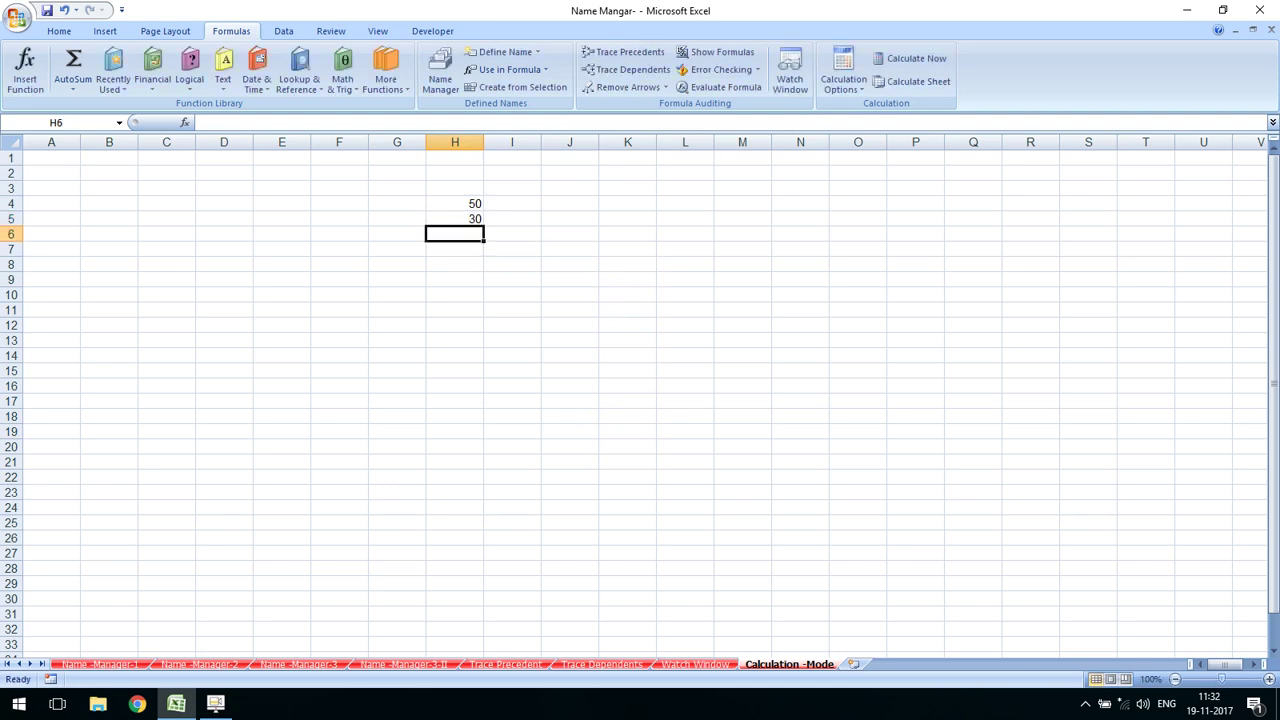
# - Enter the formula =H4+H5 in H8 to show 80
pyautogui.press('Down')
pyautogui.press('Down')
pyautogui.write('=')
pyautogui.press('Up')
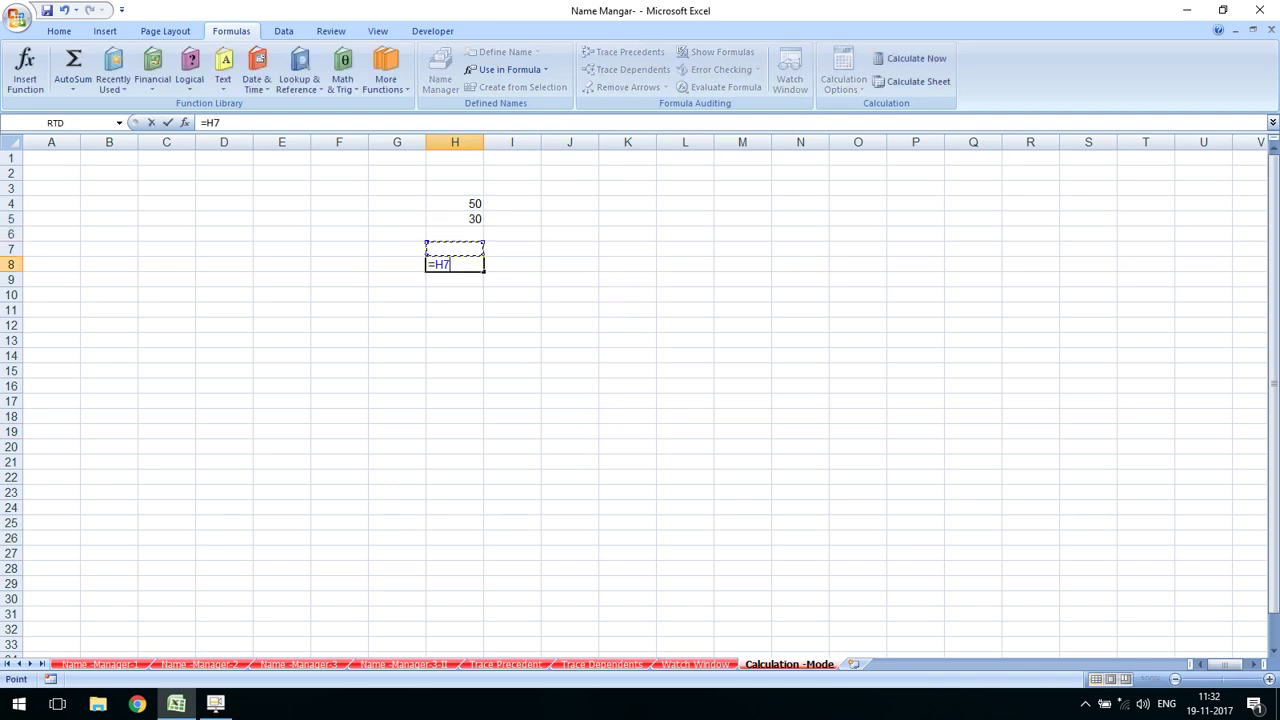
pyautogui.press('Up')
pyautogui.press('Up')
pyautogui.press('Up')
pyautogui.write('+')
pyautogui.press('Up')
pyautogui.press('Up')
pyautogui.press('Up')
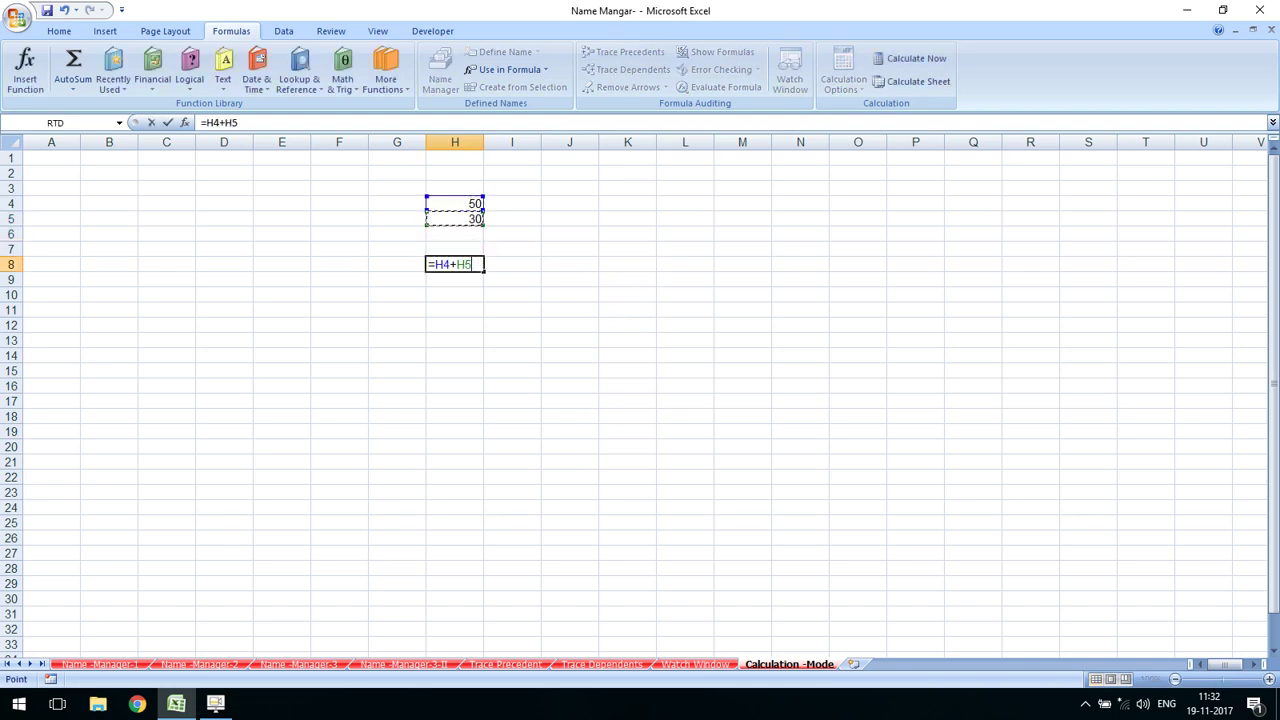
pyautogui.press('Return')
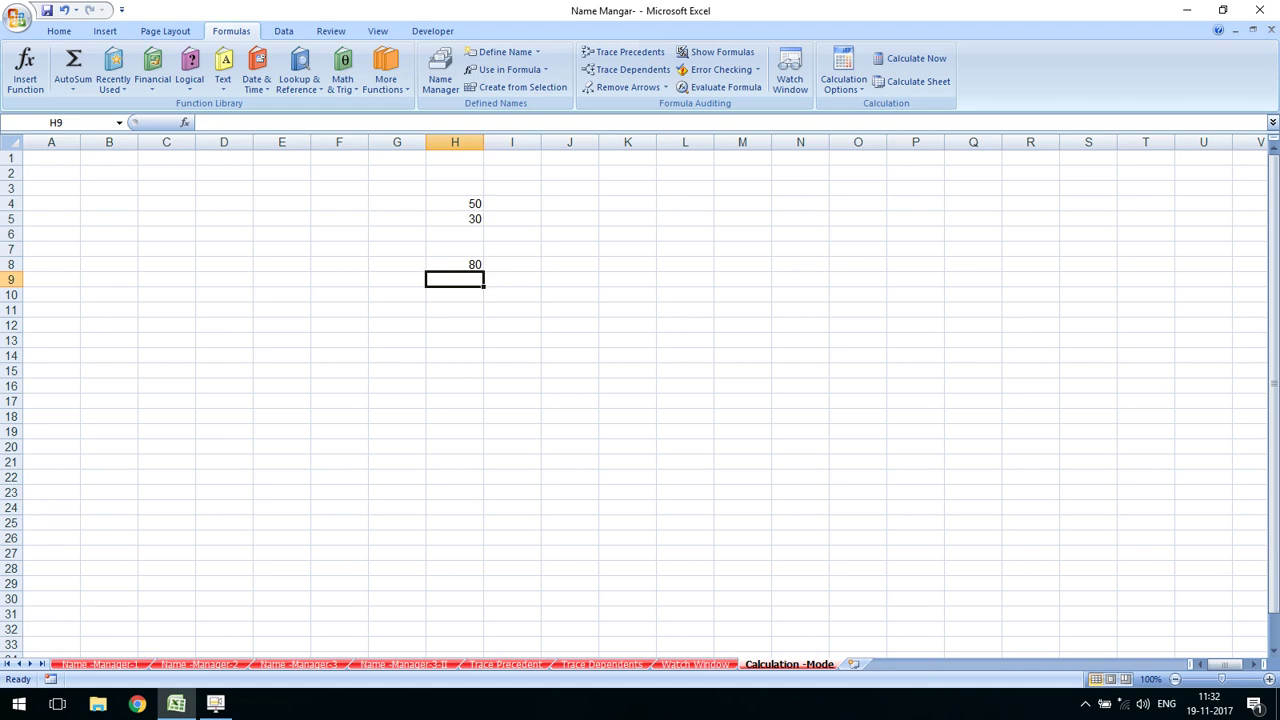
# - Switch calculation to Manual and change H5 to 60
pyautogui.click(843, 78)
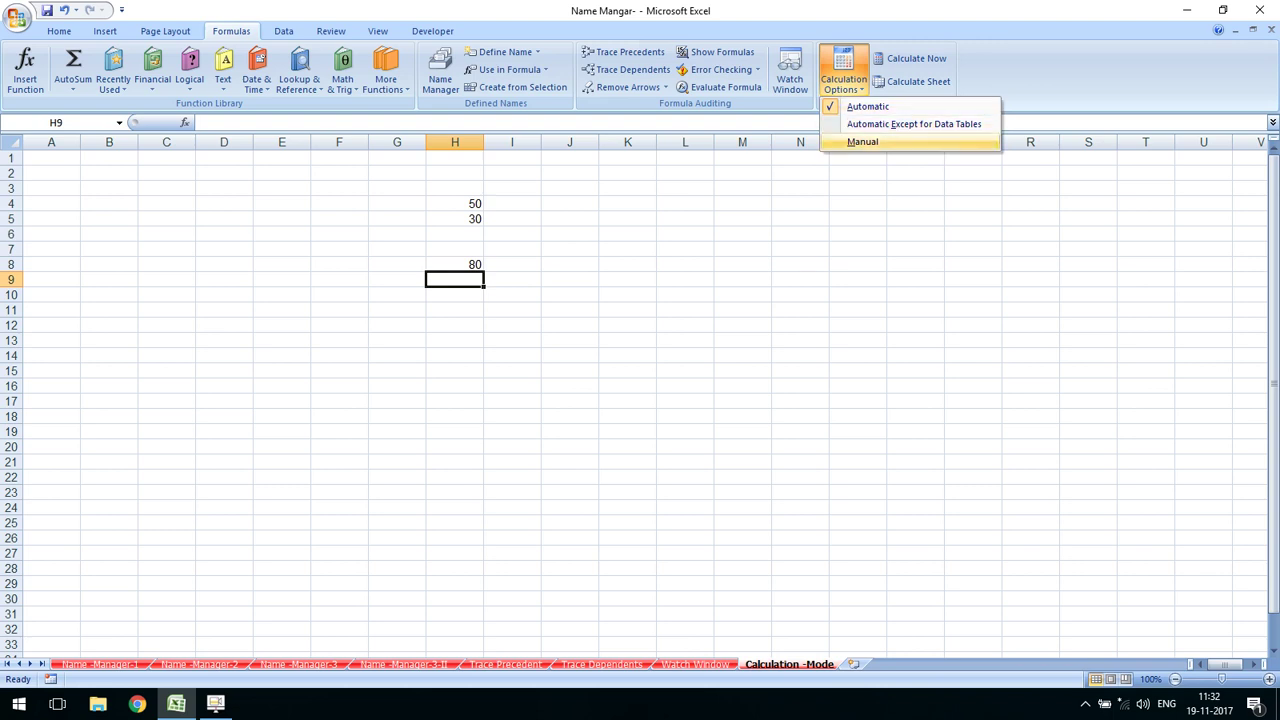
pyautogui.click(862, 141)
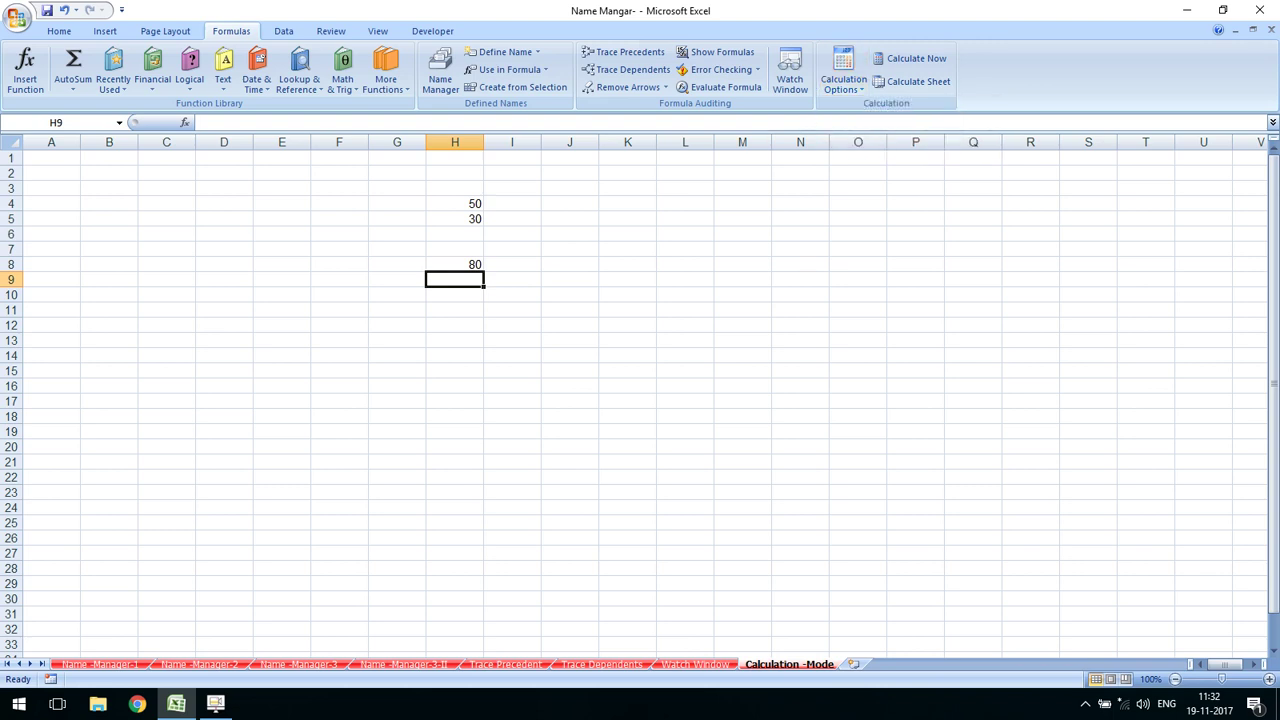
pyautogui.click(455, 218)
pyautogui.write('60')
pyautogui.press('Return')
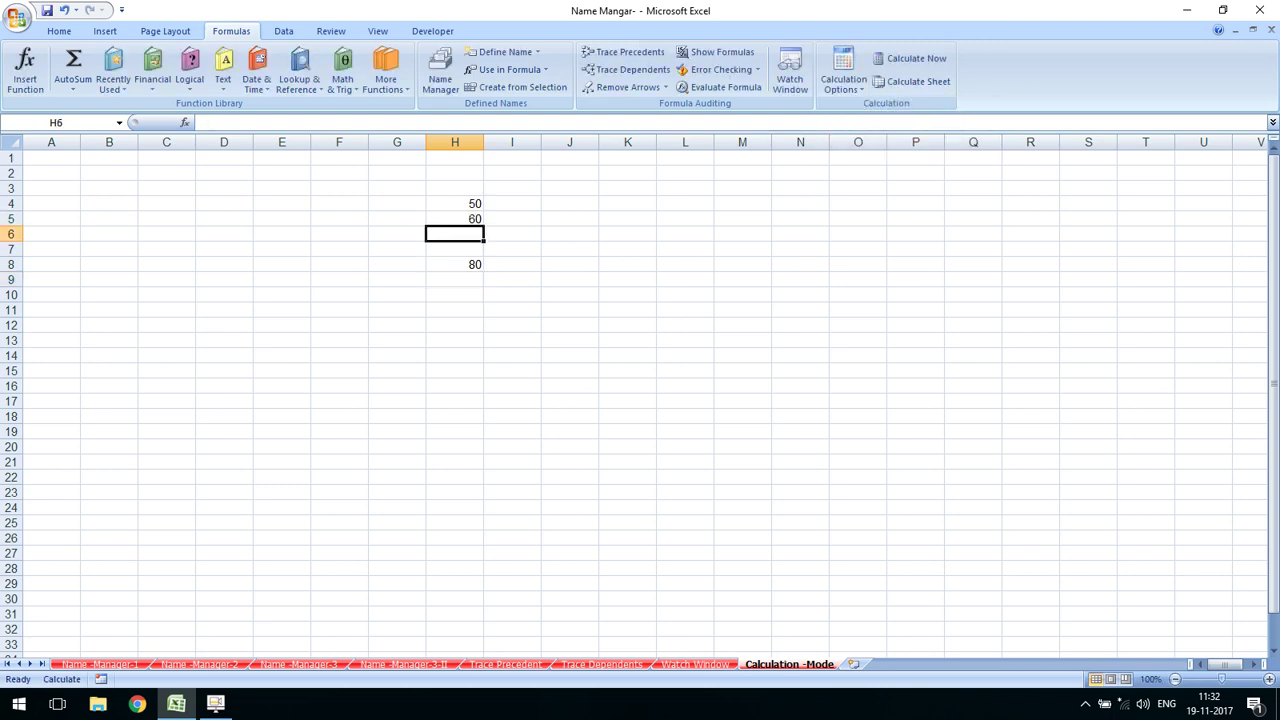
# - Change H4 to 120, then restore Automatic calculation so H8 shows 180
pyautogui.click(455, 203)
pyautogui.write('80')
pyautogui.press('Return')
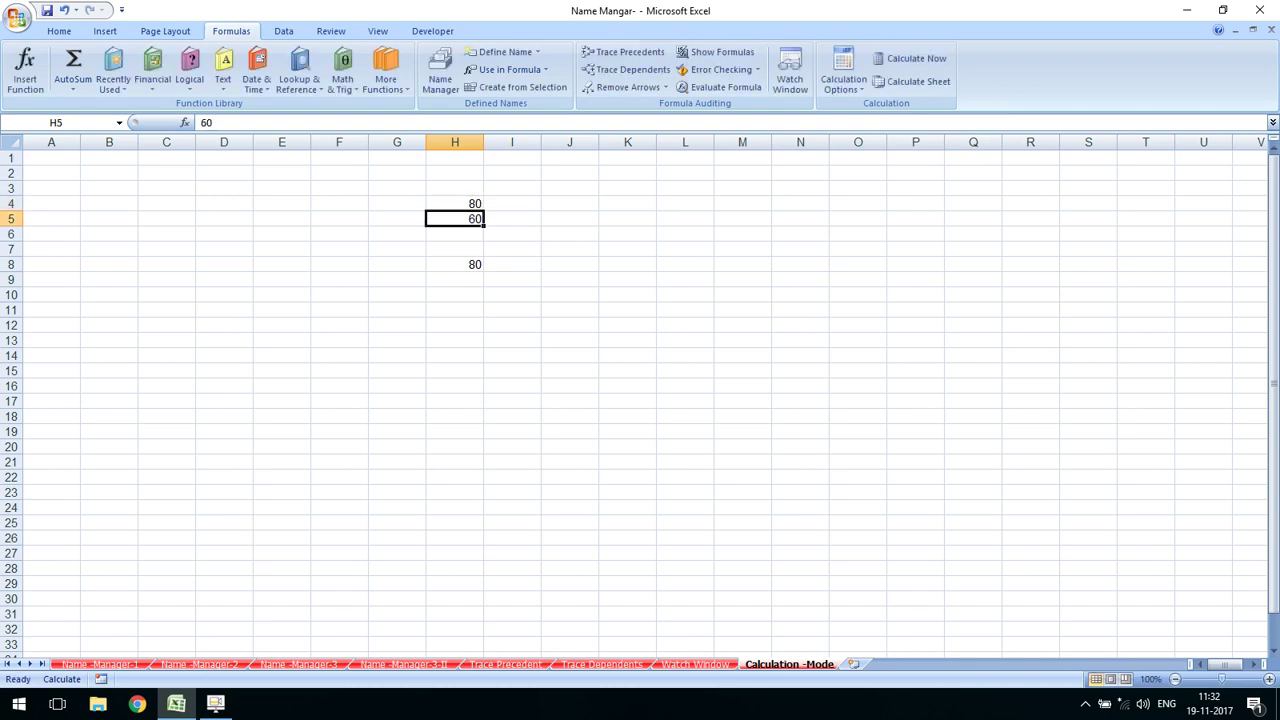
pyautogui.click(455, 203)
pyautogui.write('120')
pyautogui.press('Return')
pyautogui.press('Down')
pyautogui.press('Down')
pyautogui.press('Down')
pyautogui.press('Down')
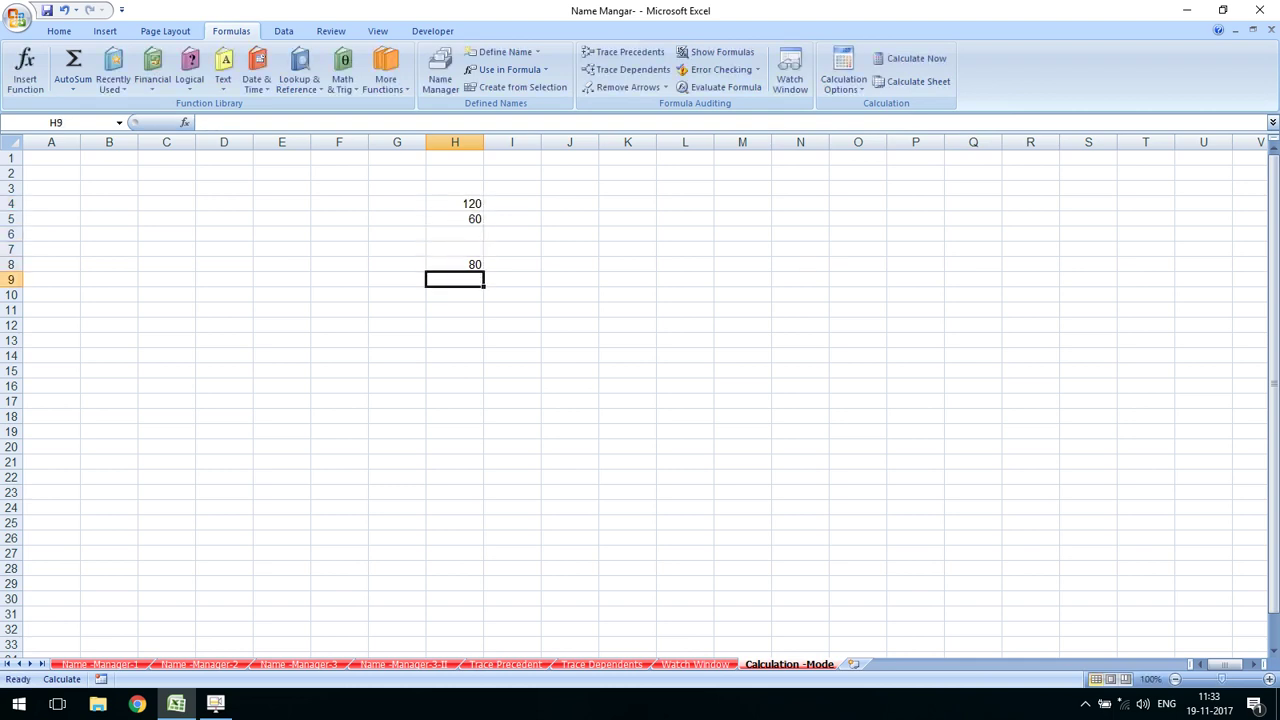
pyautogui.click(843, 72)
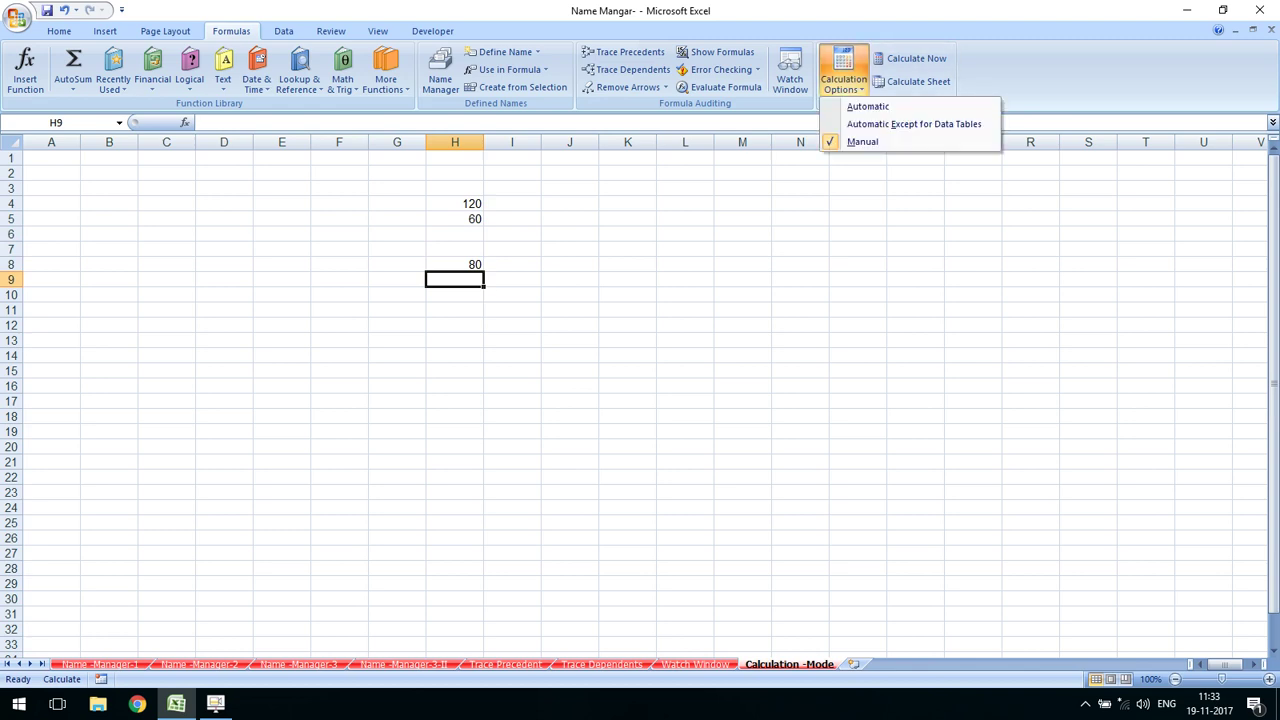
pyautogui.click(867, 106)
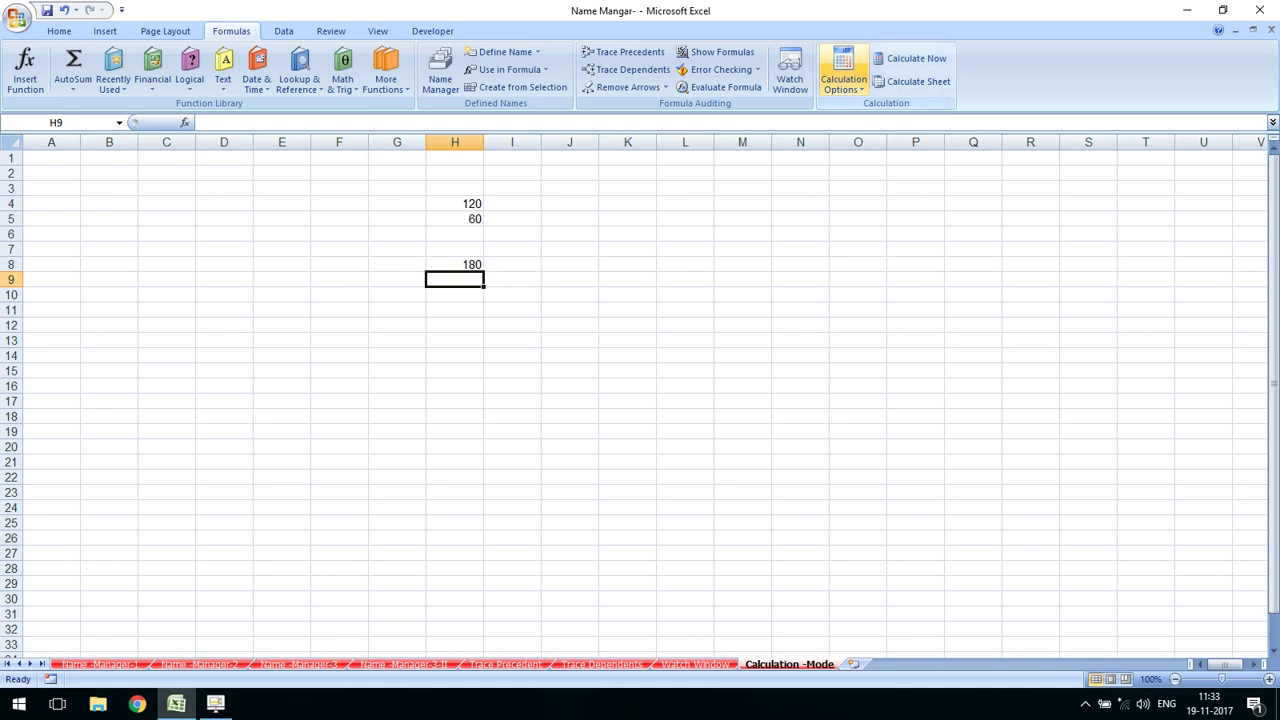
pyautogui.click(843, 78)
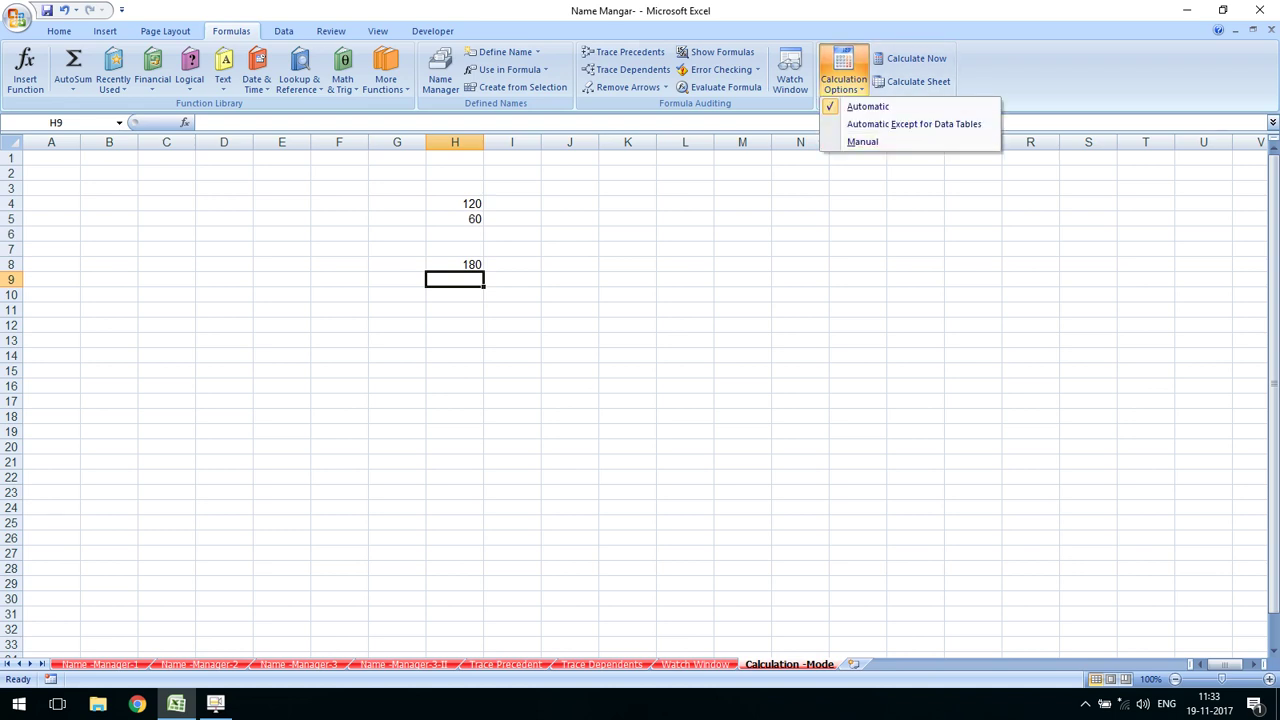
pyautogui.click(862, 141)
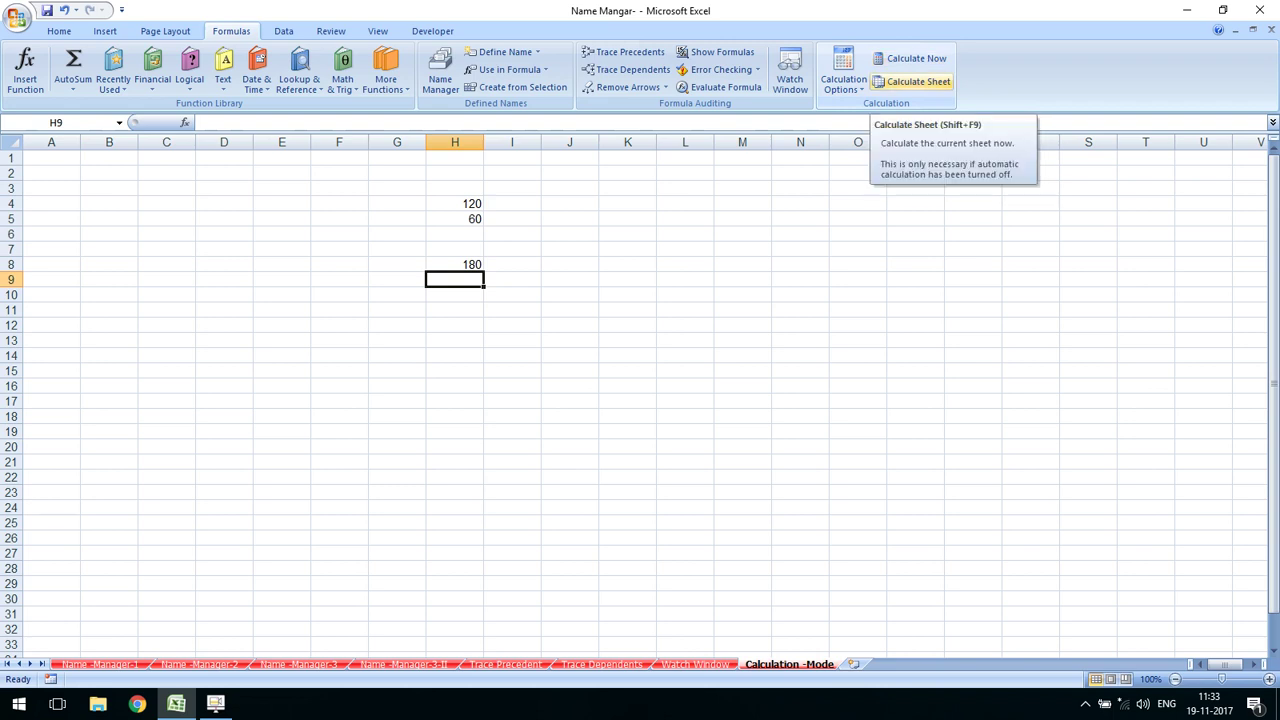
pyautogui.click(912, 82)
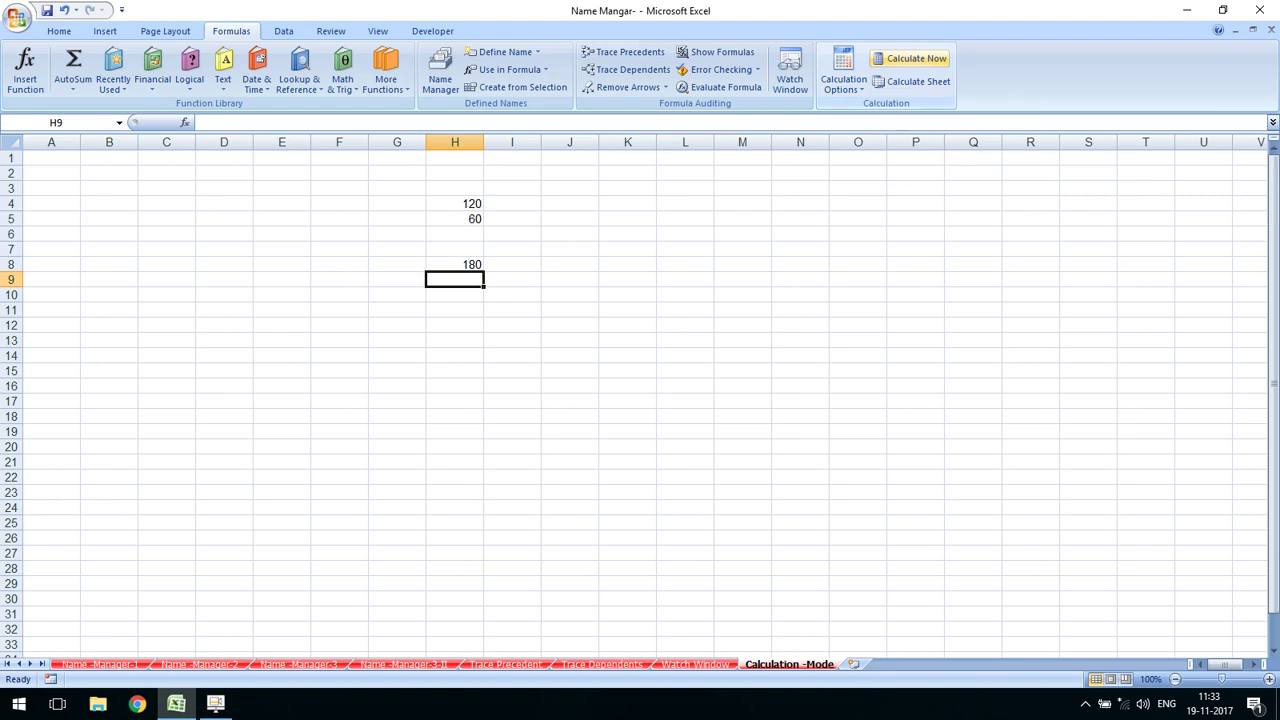
pyautogui.click(910, 58)
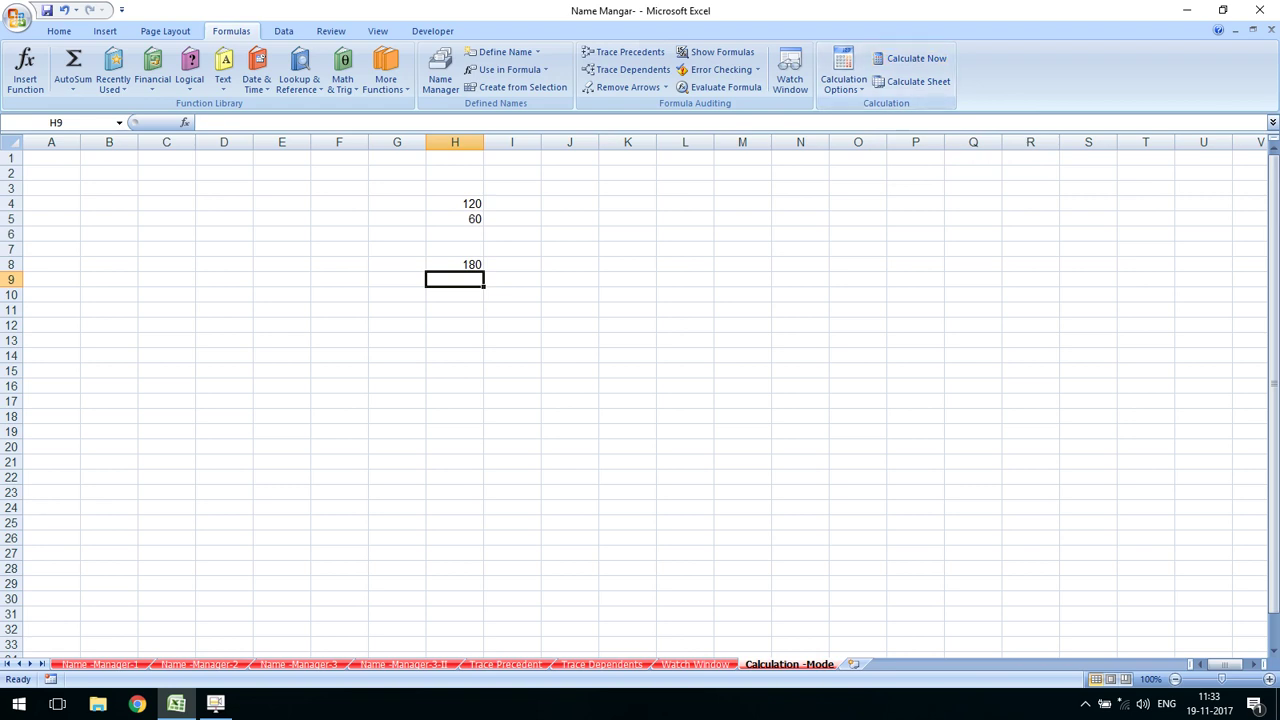
pyautogui.click(455, 218)
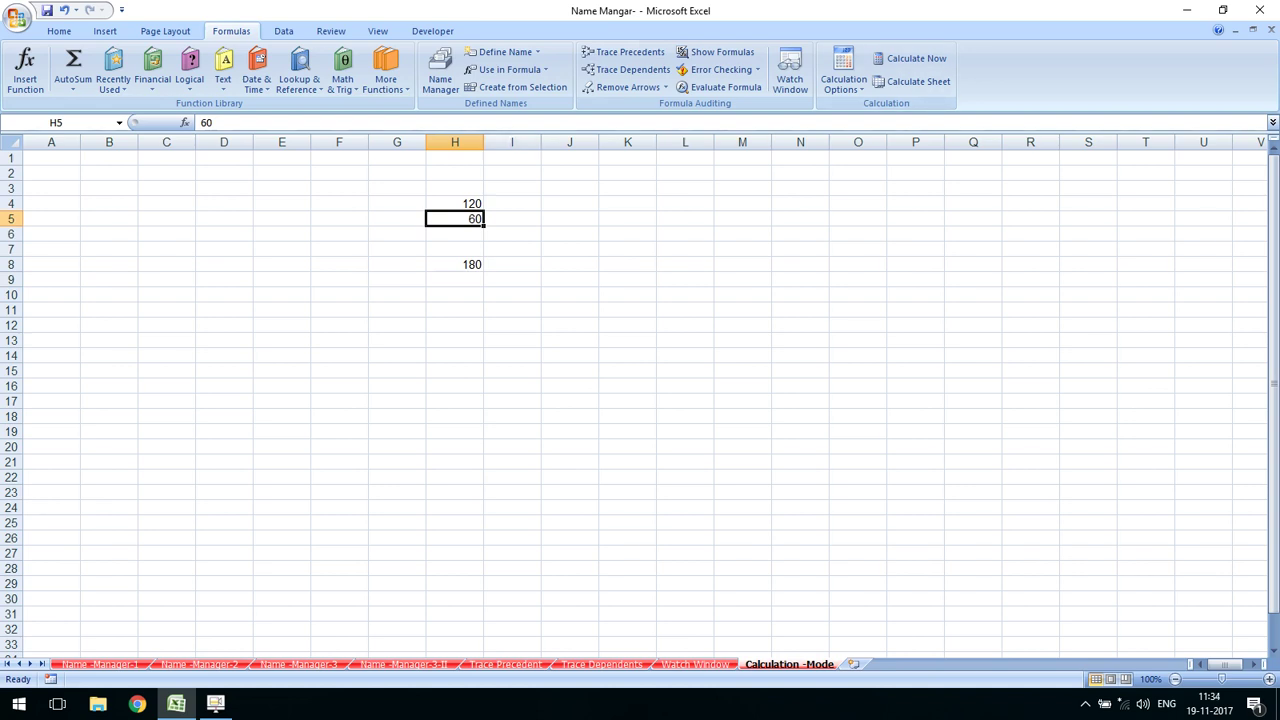
# - Select G12:J27, open and dismiss Name Manager with Ctrl+F3, then close the workbook window
pyautogui.click(512, 264)
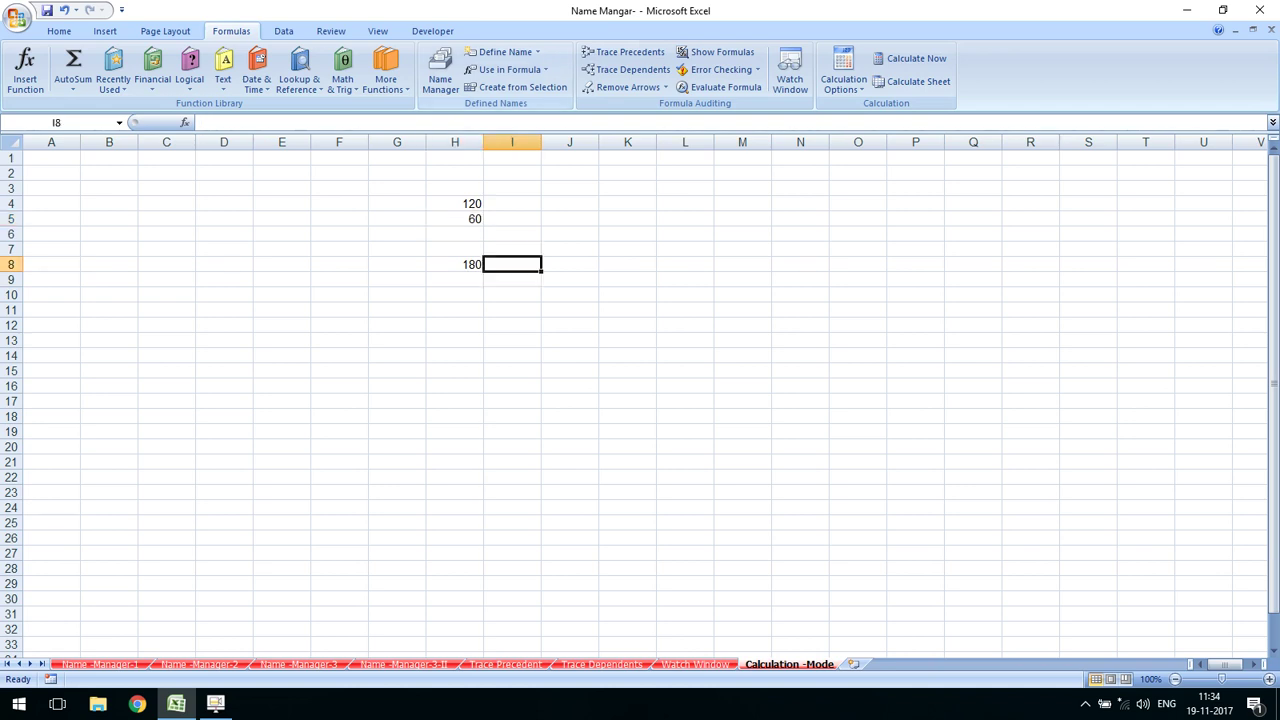
pyautogui.click(397, 325)
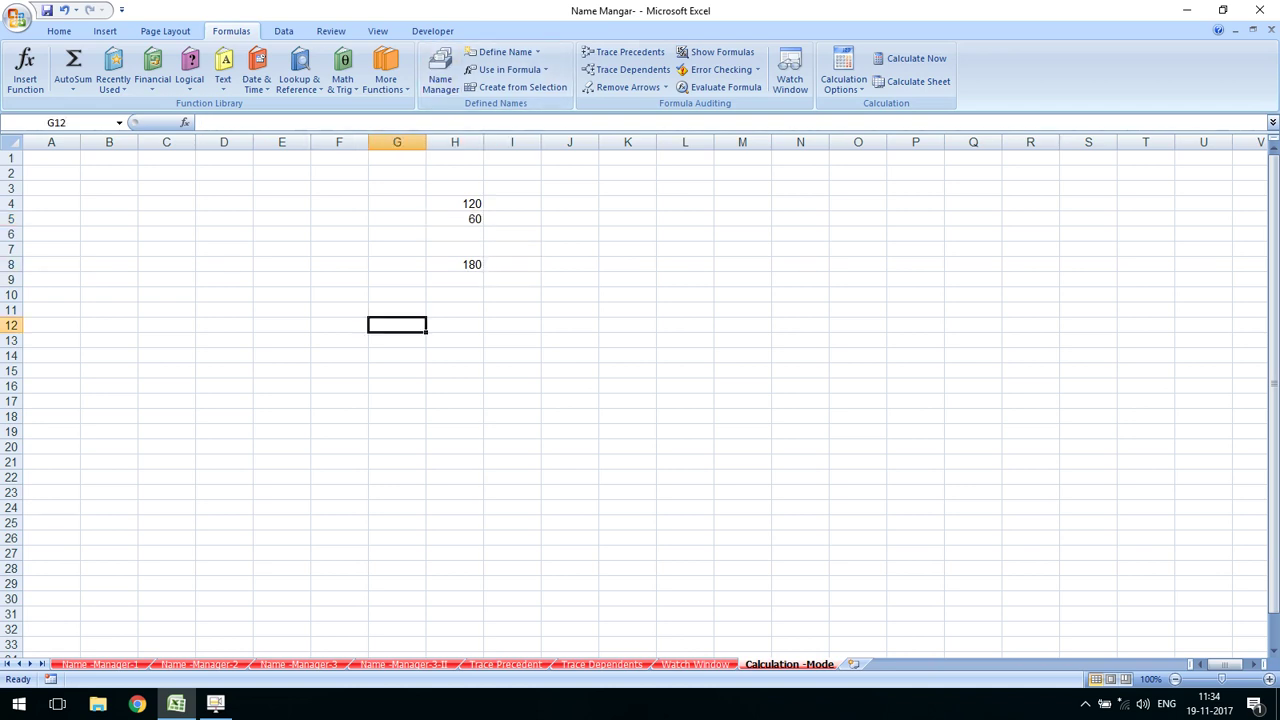
pyautogui.moveTo(397, 325); pyautogui.dragTo(590, 555)
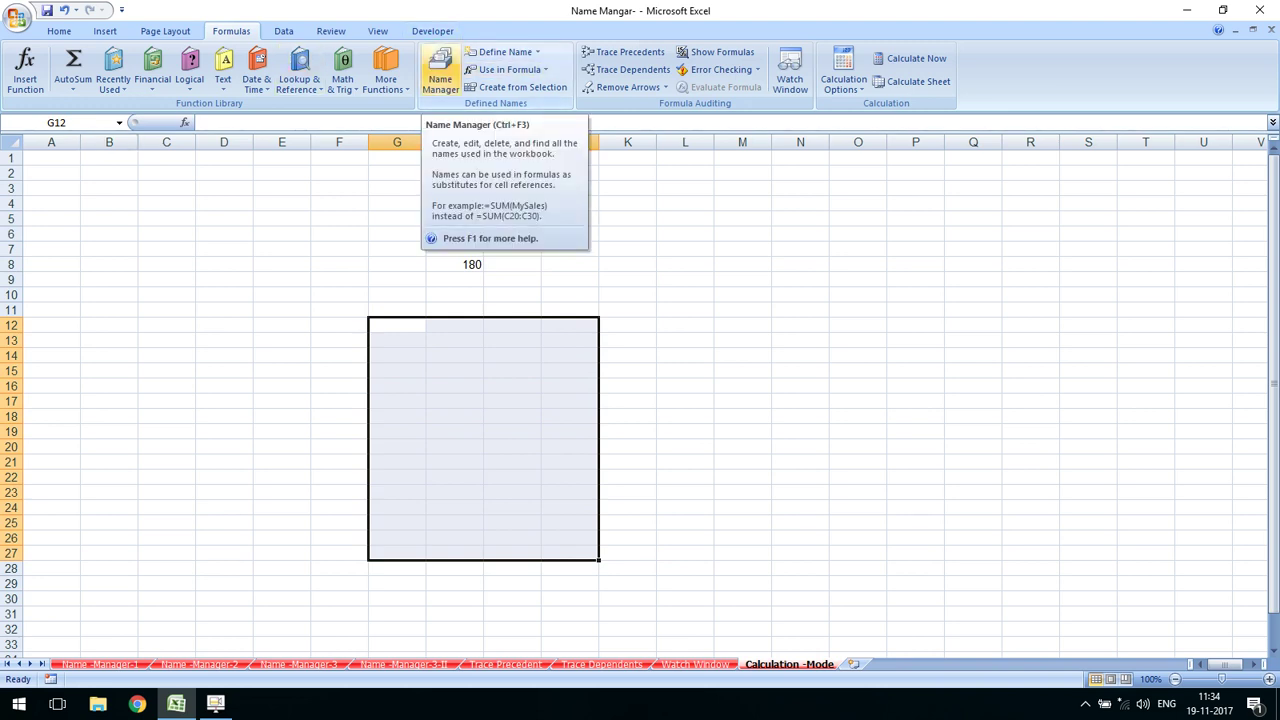
pyautogui.click(339, 355)
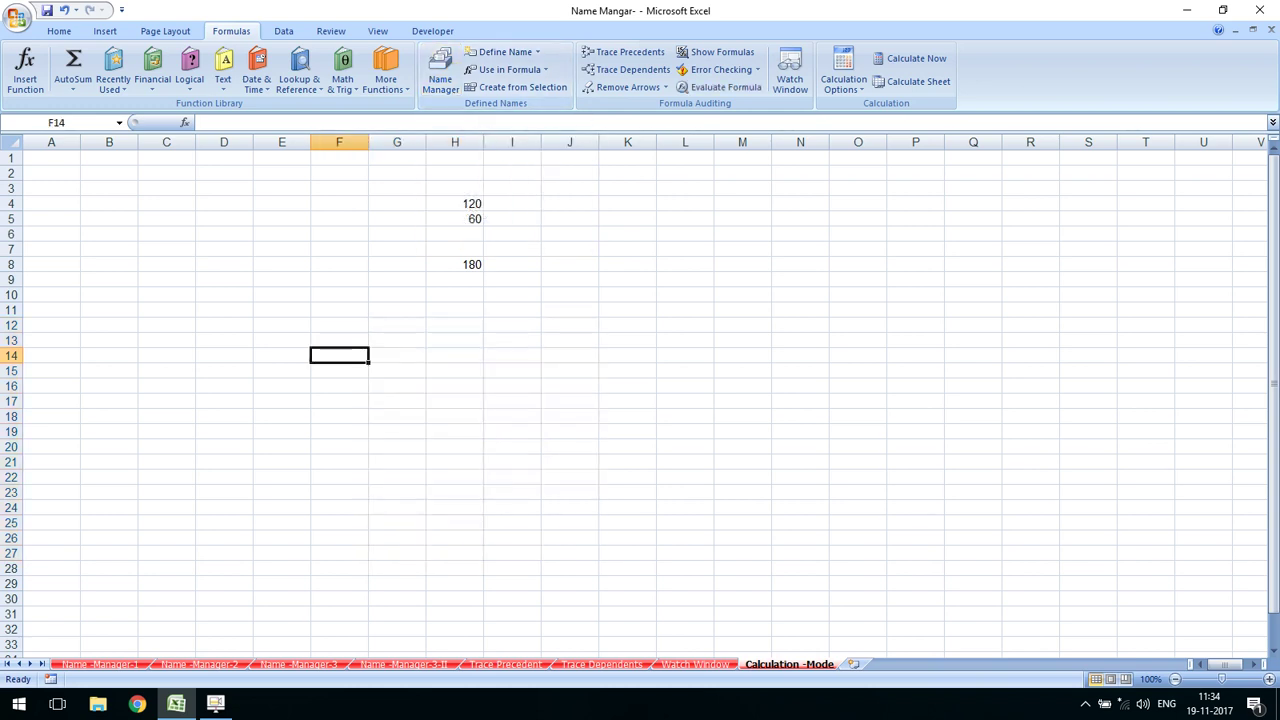
pyautogui.hotkey('ctrl', 'F3')
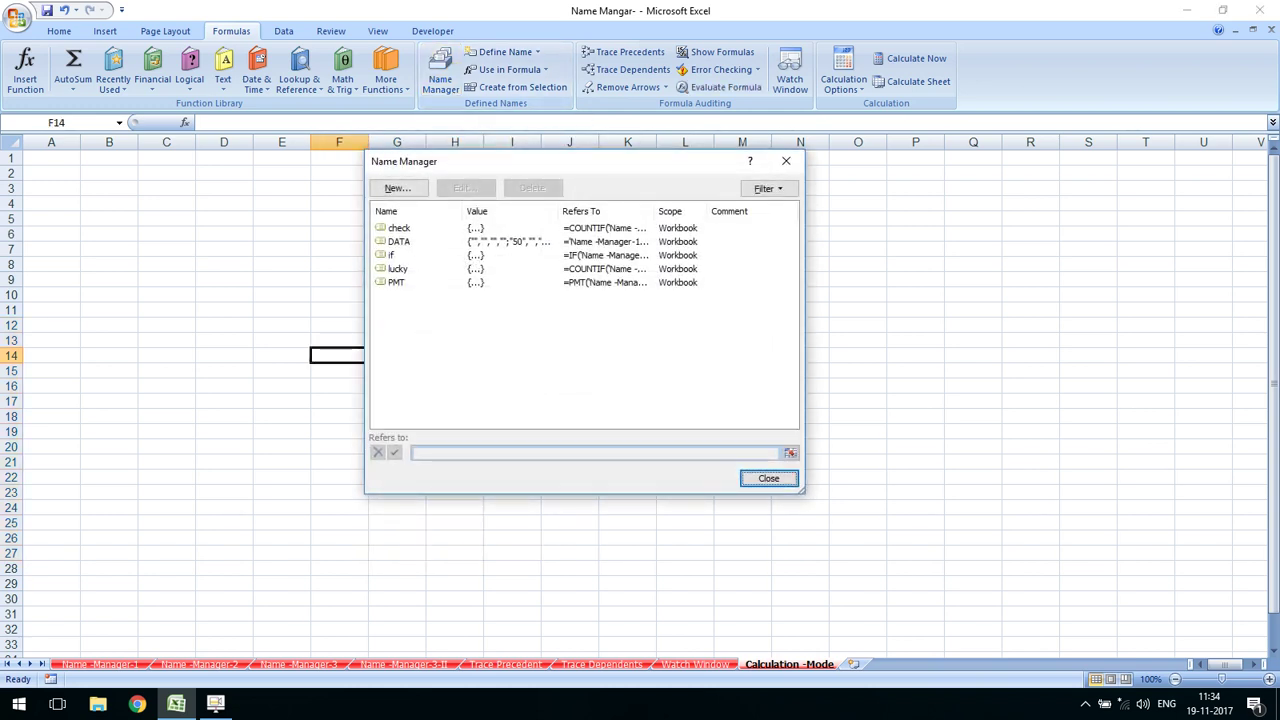
pyautogui.press('Escape')
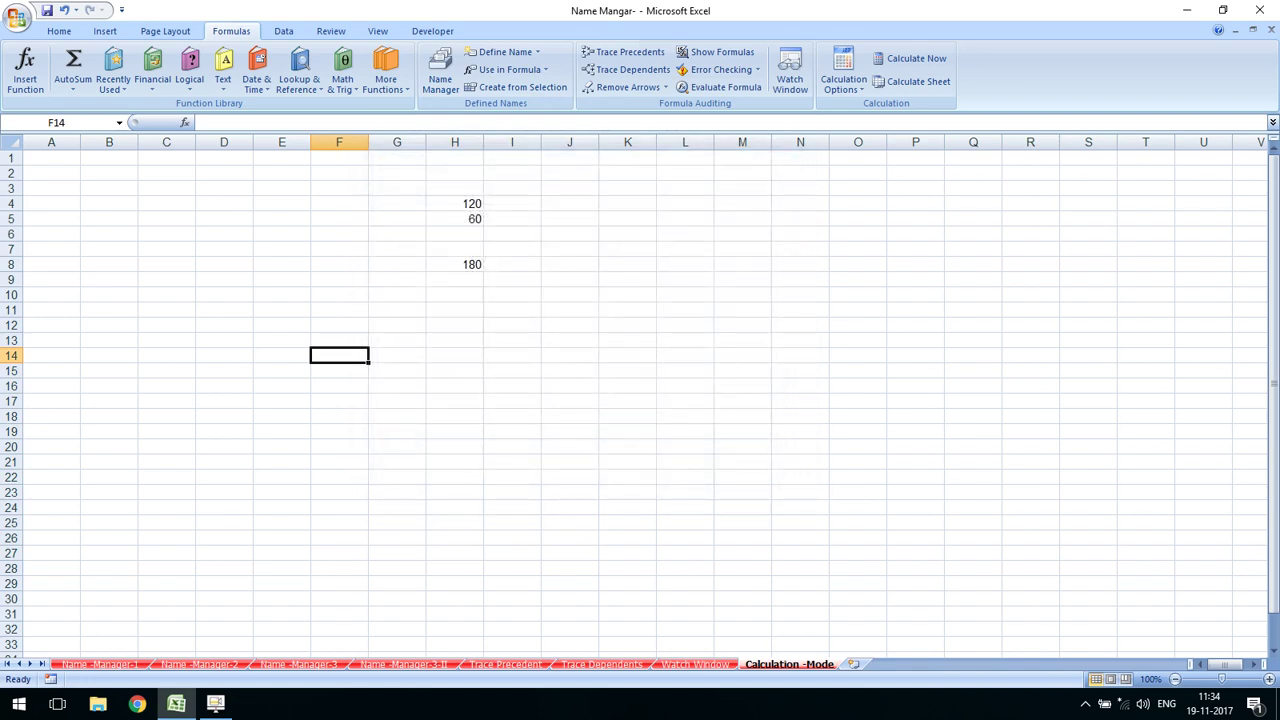
pyautogui.click(1259, 9)
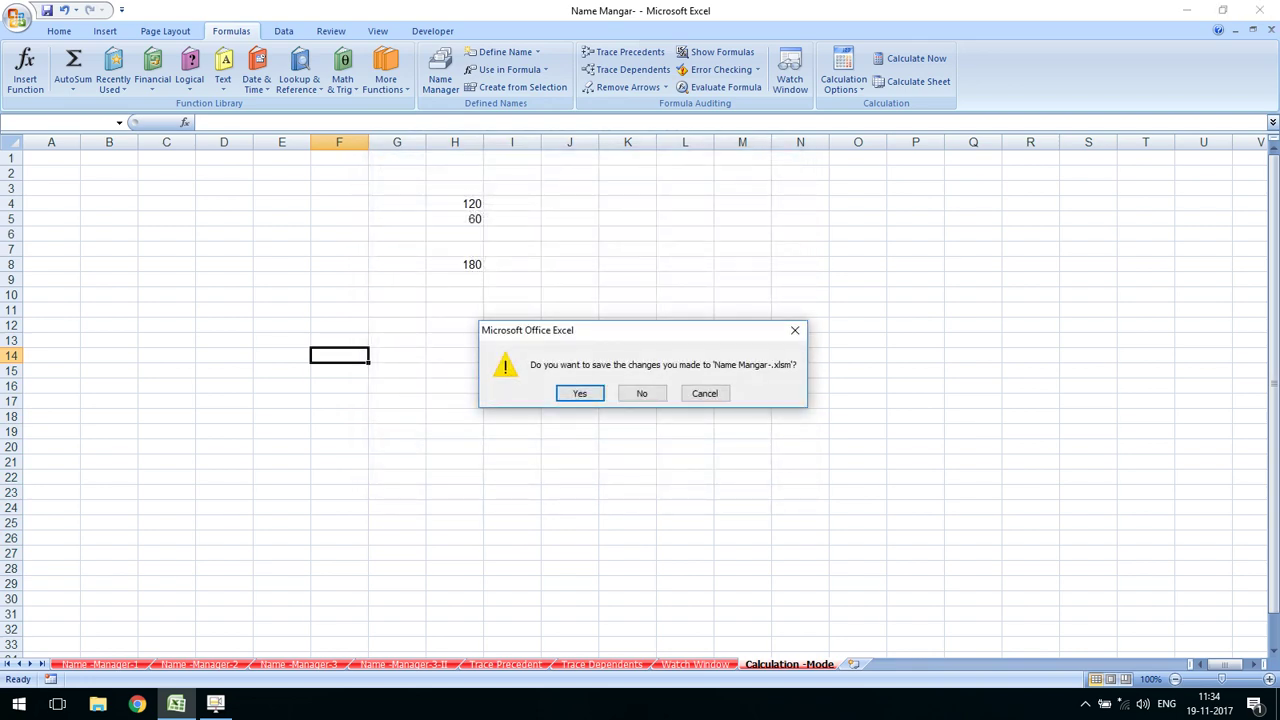
# - Decline saving Name Mangar-.xlsm, then exit the screen recorder from the system tray
pyautogui.click(642, 393)
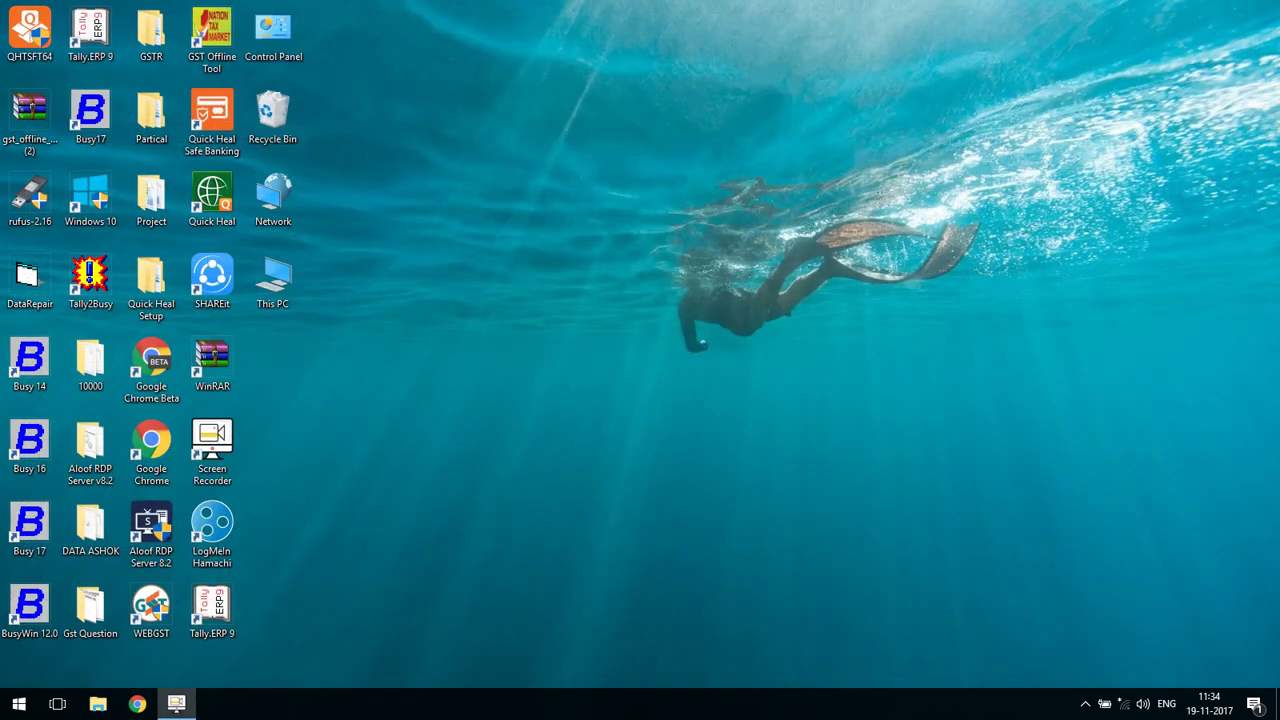
pyautogui.click(1085, 704)
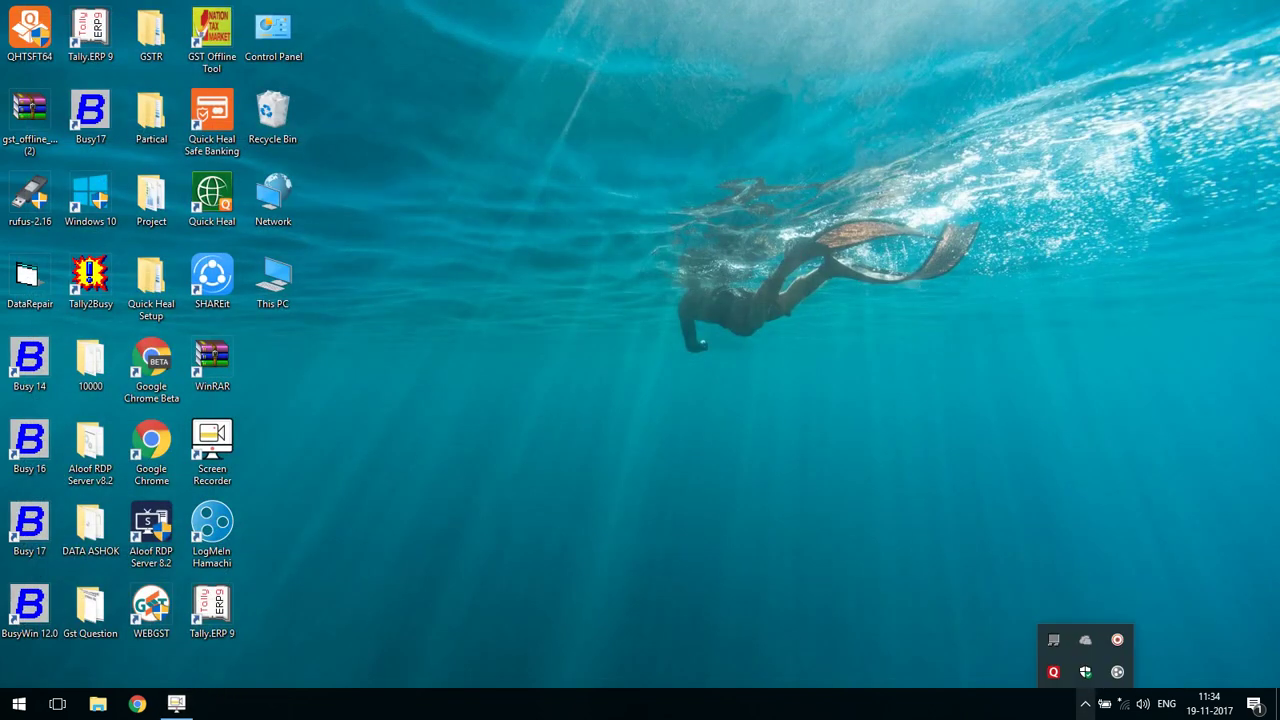
pyautogui.rightClick(1117, 639)
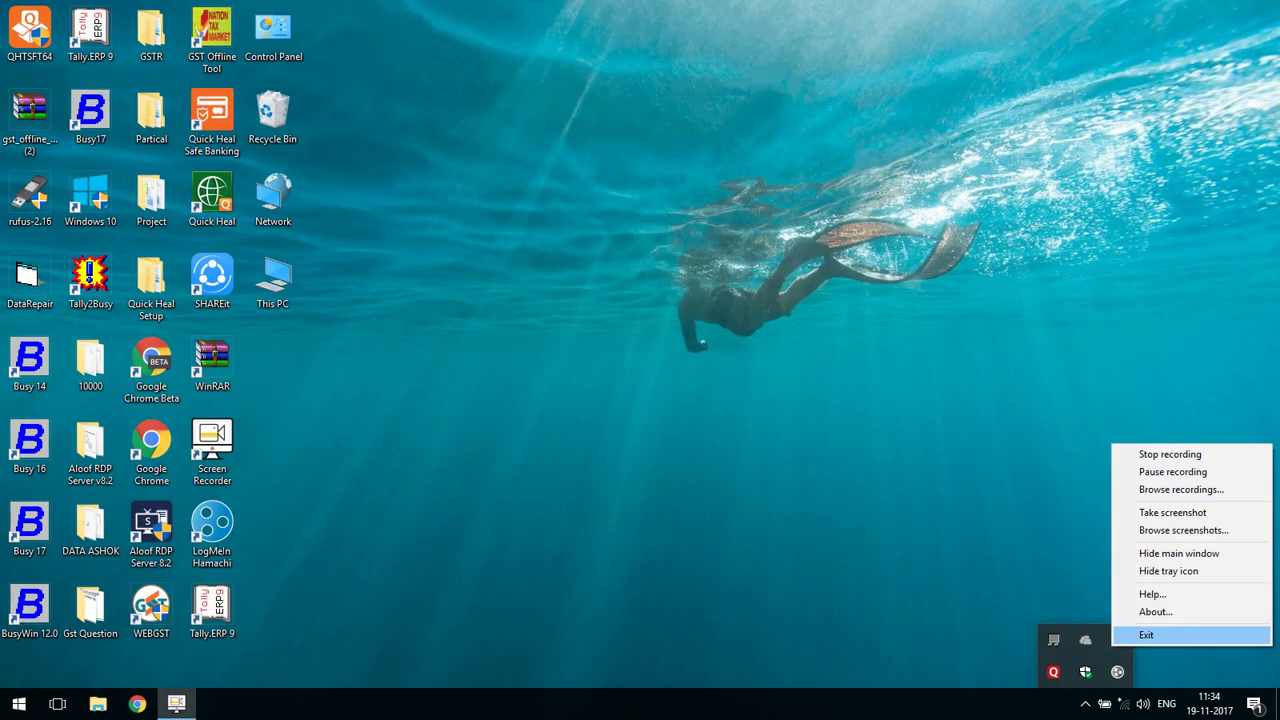